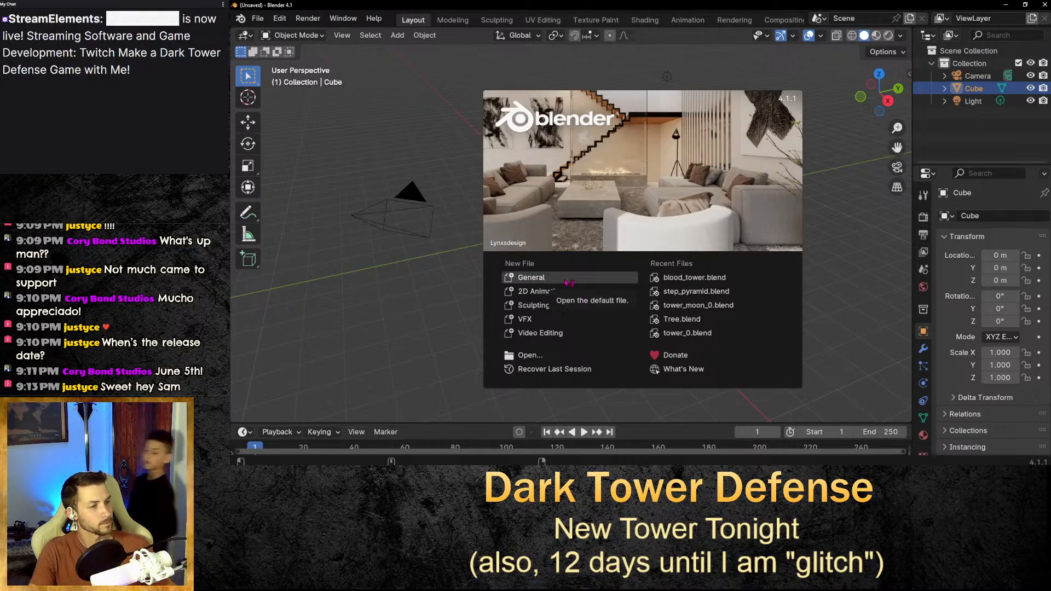
Dismiss the splash screen to reach the default scene.
left_click(397, 219)
left_click(664, 252)
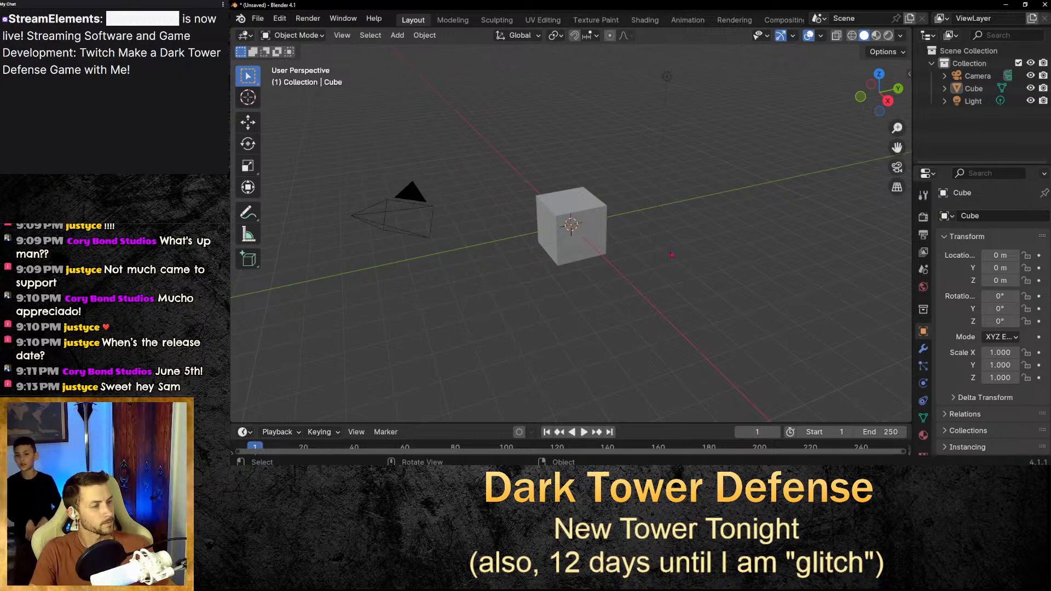
scroll(672, 256, "up", 5)
scroll(672, 256, "down", 3)
middle_click_drag(672, 255, 650, 249)
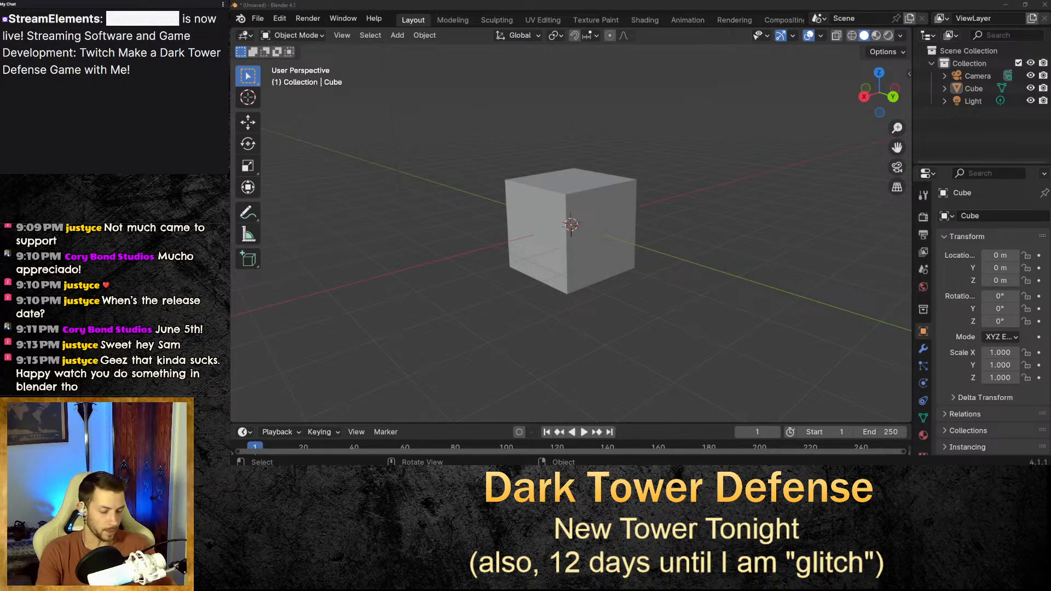
key("BackSpace")
key("BackSpace")
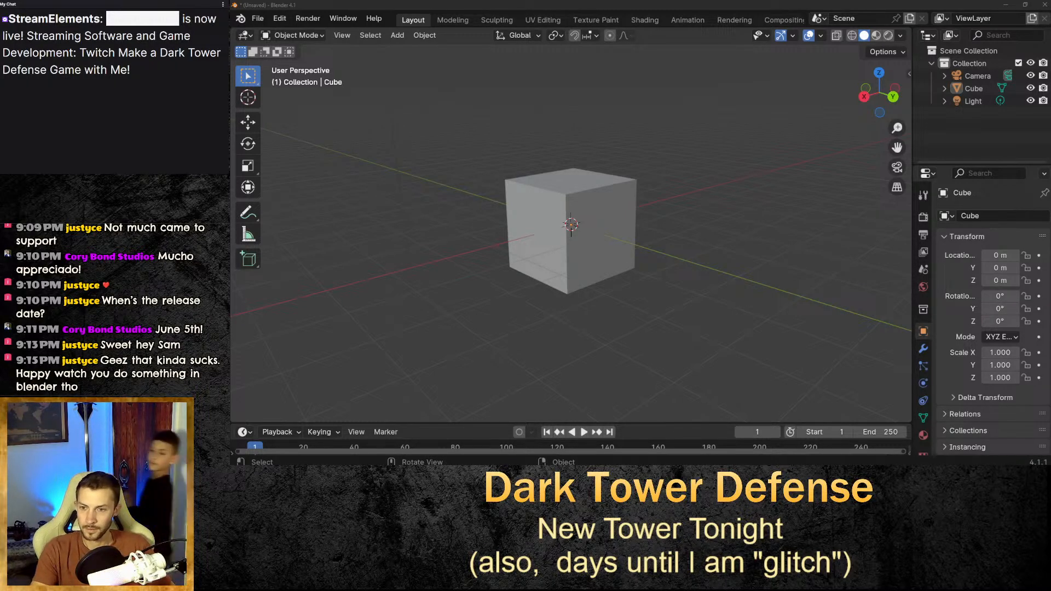
type("7")
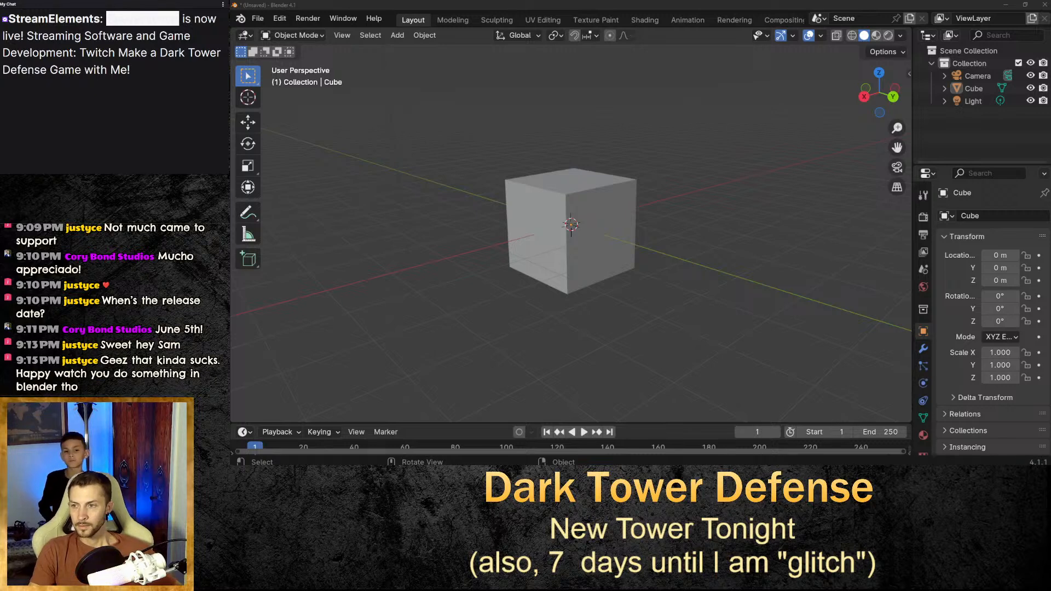
Select the default cube in the scene.
middle_click_drag(821, 235, 663, 235)
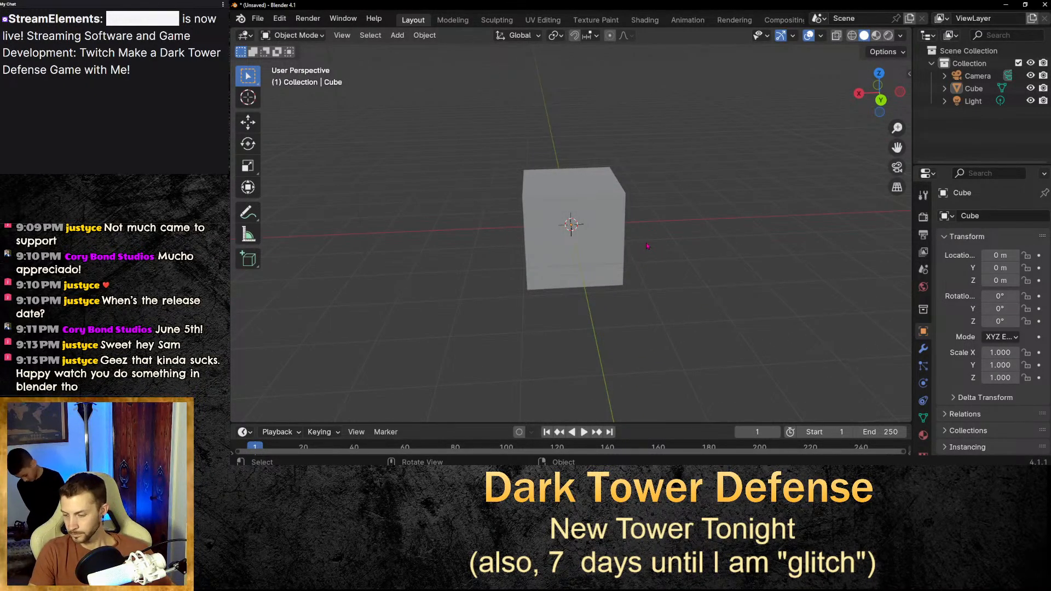
left_click(562, 257)
scroll(564, 262, "up", 2)
scroll(569, 259, "down", 2)
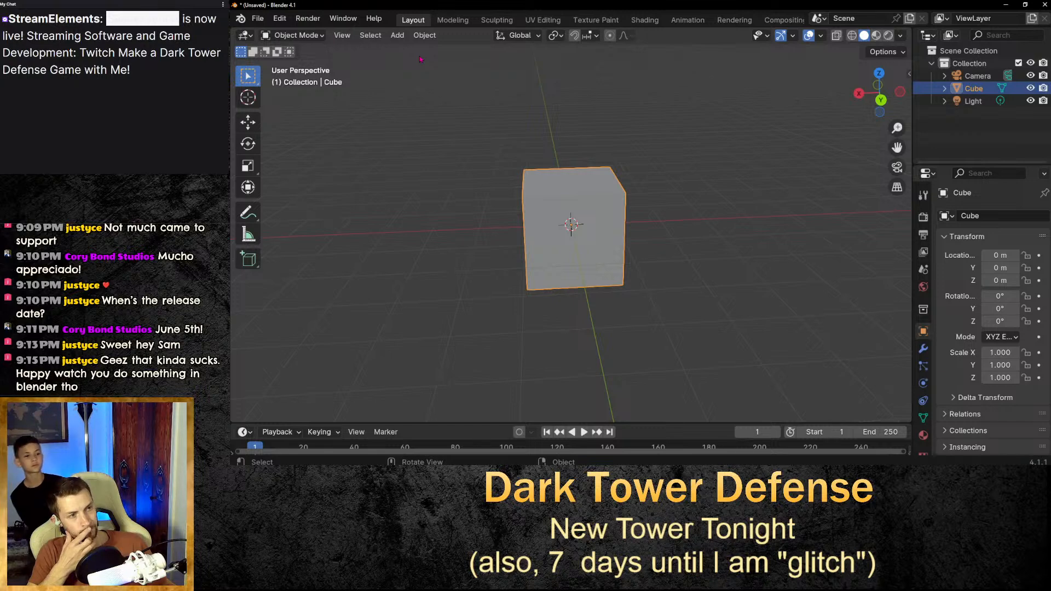
Open the recent file blood_tower.blend.
left_click(257, 18)
mouse_move(293, 58)
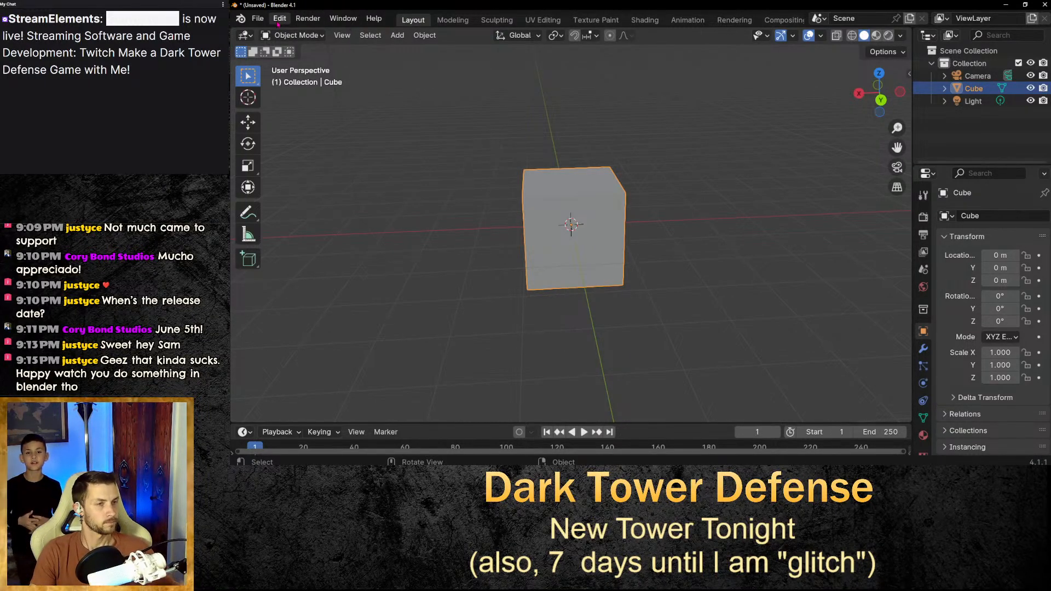
left_click(279, 21)
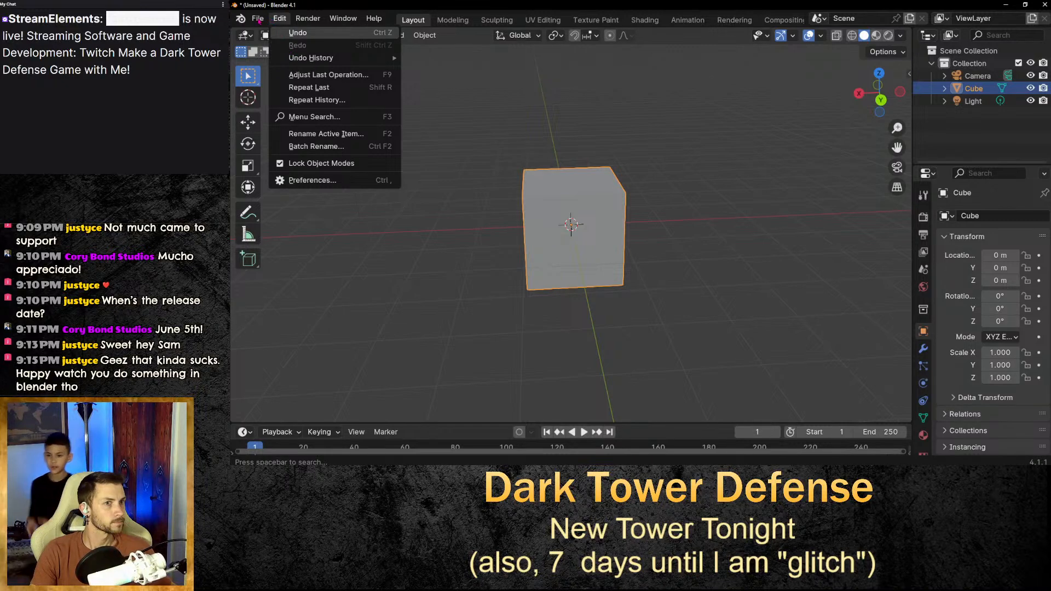
left_click(258, 21)
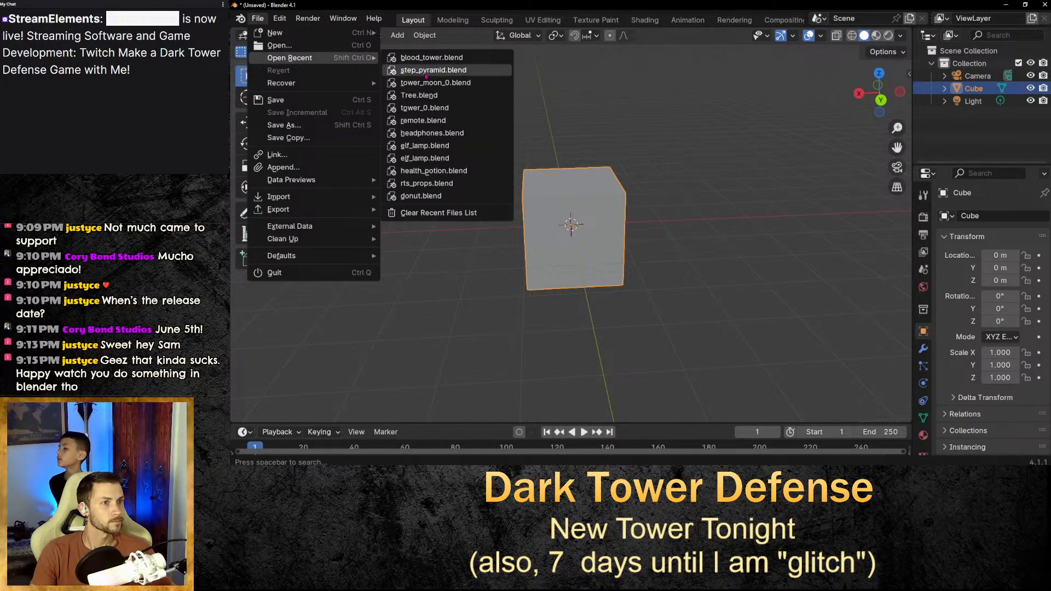
left_click(437, 62)
Examine the tower model from several angles and distances.
left_click(656, 262)
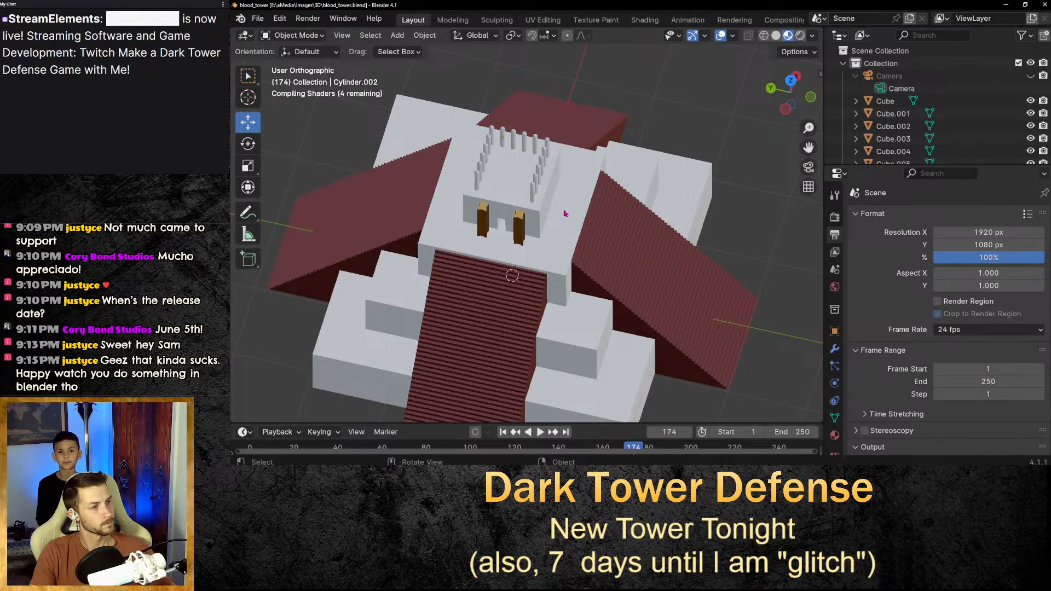
middle_click_drag(656, 268, 493, 409)
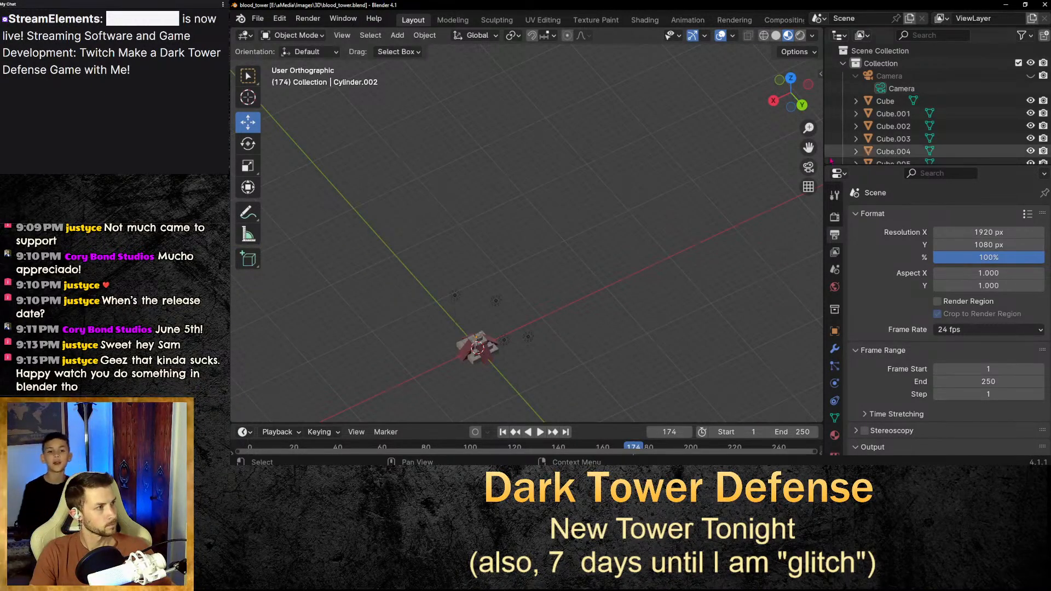
left_click_drag(808, 147, 932, 36)
scroll(799, 173, "up", 8)
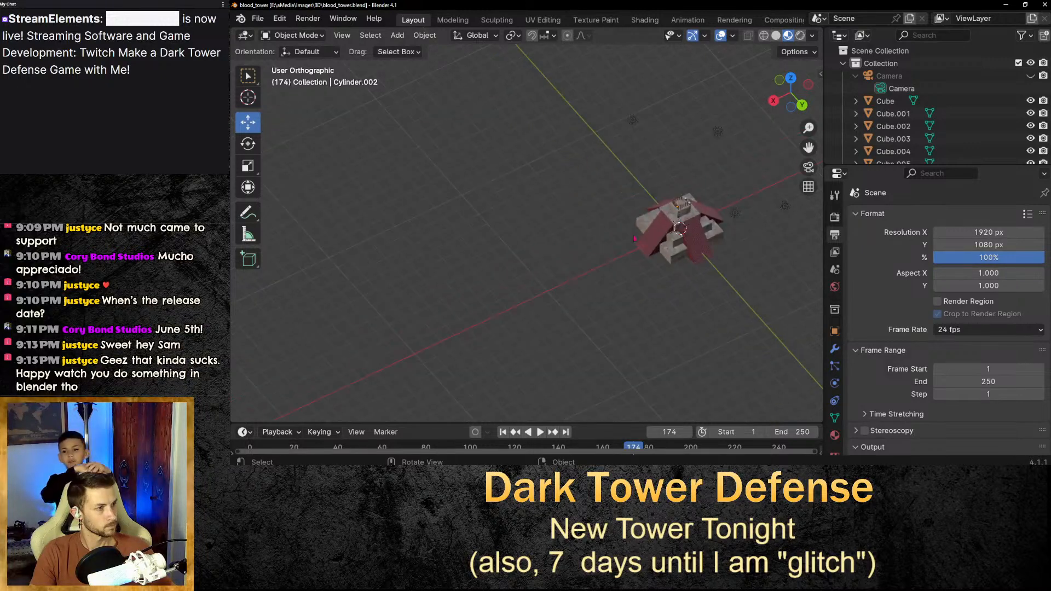
left_click_drag(804, 153, 546, 156)
scroll(794, 171, "up", 3)
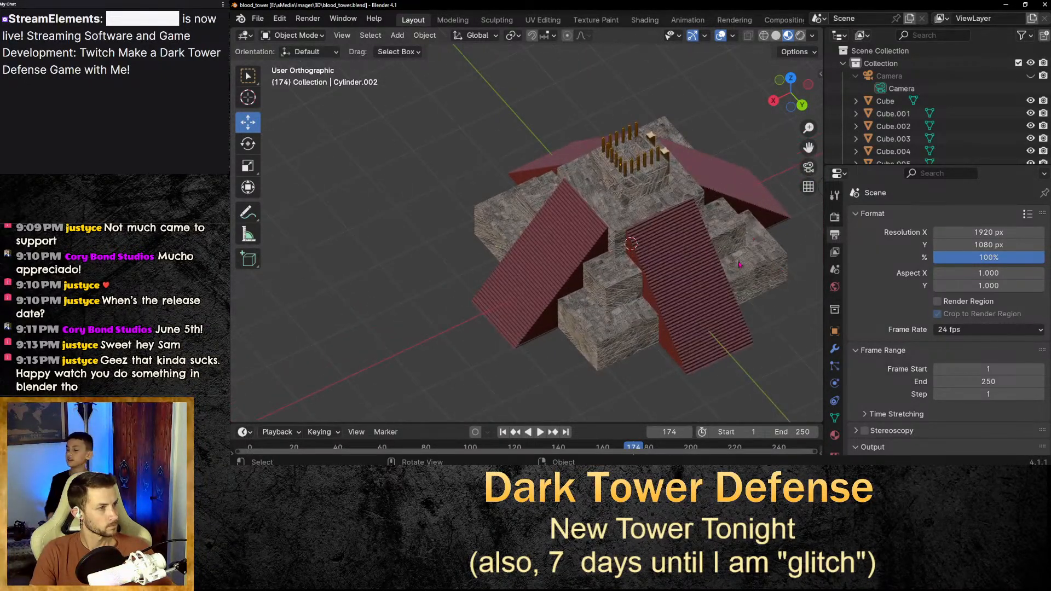
left_click_drag(807, 149, 702, 132)
middle_click_drag(693, 276, 651, 270)
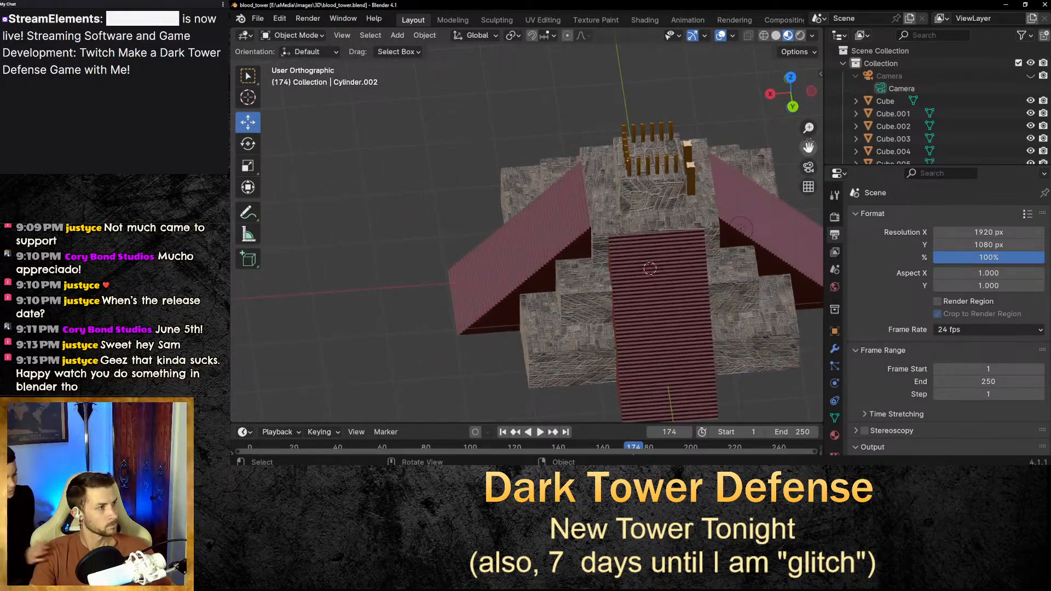
left_click_drag(808, 148, 516, 183)
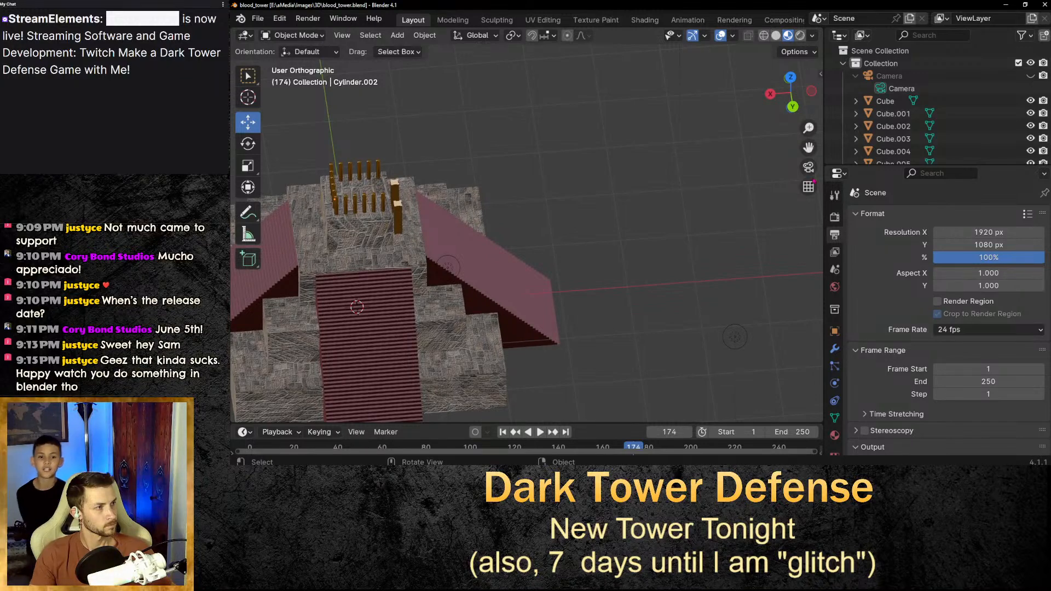
middle_click_drag(763, 191, 628, 199)
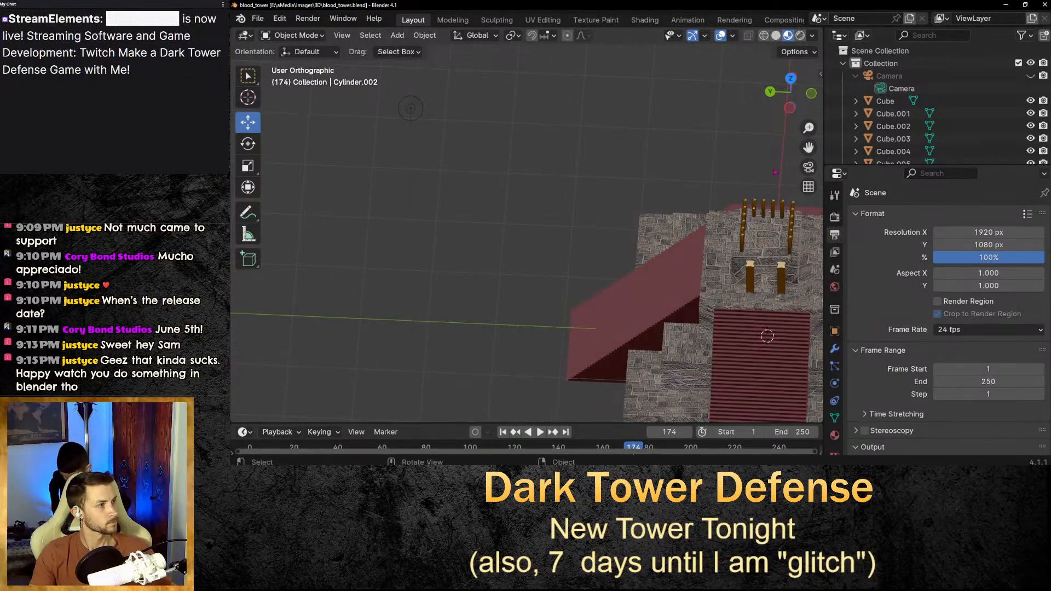
left_click_drag(809, 148, 616, 88)
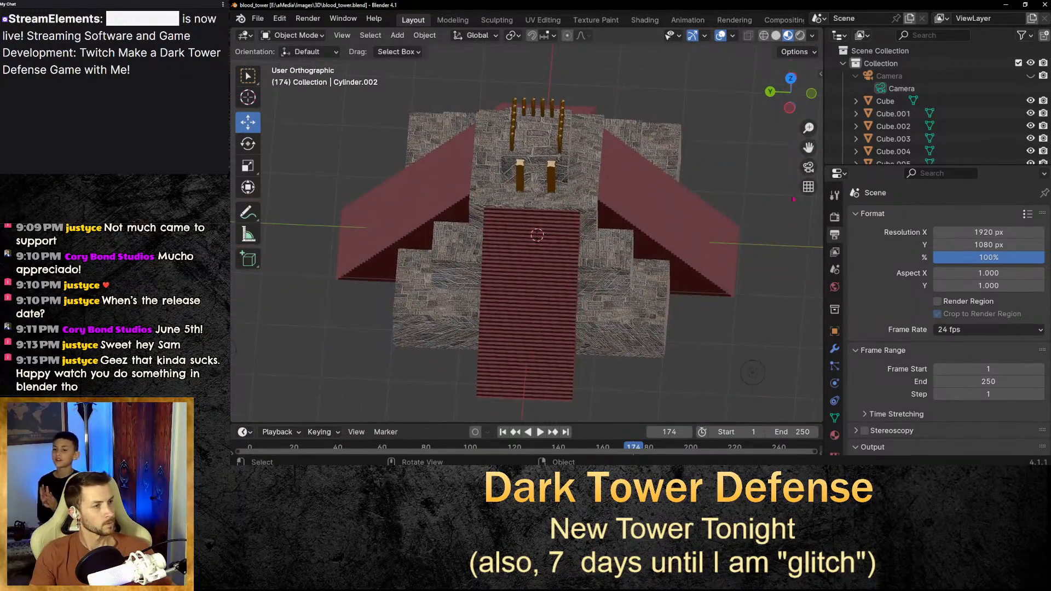
middle_click_drag(771, 239, 775, 248)
mouse_move(808, 148)
left_mouse_down()
mouse_move(808, 158)
mouse_move(810, 147)
mouse_move(867, 145)
mouse_move(854, 153)
left_mouse_up()
scroll(653, 196, "down", 1)
scroll(653, 196, "down", 1)
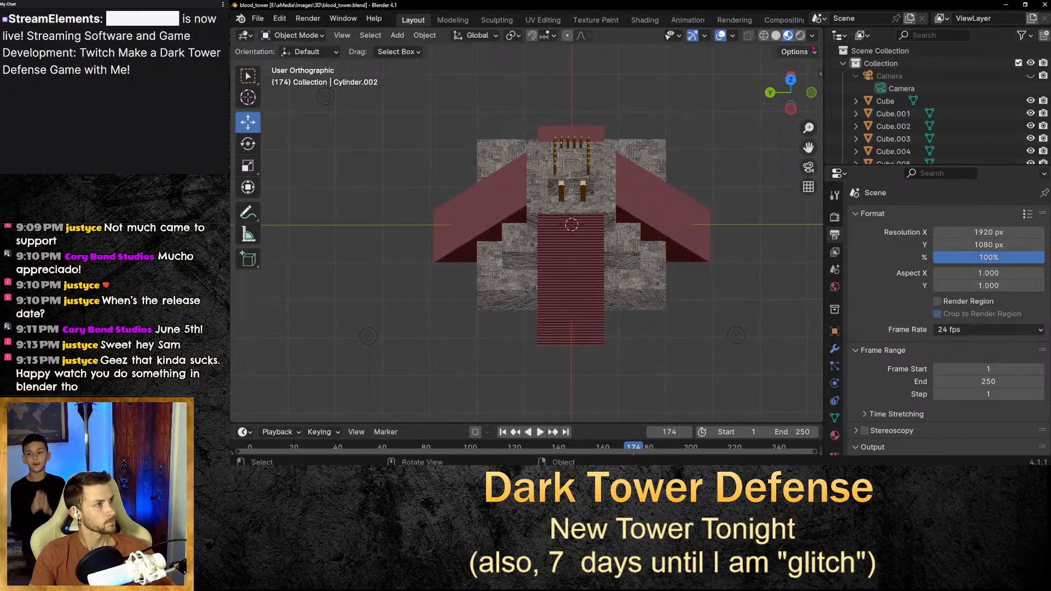
Switch the viewport to Rendered shading.
left_click(800, 35)
scroll(759, 275, "up", 1)
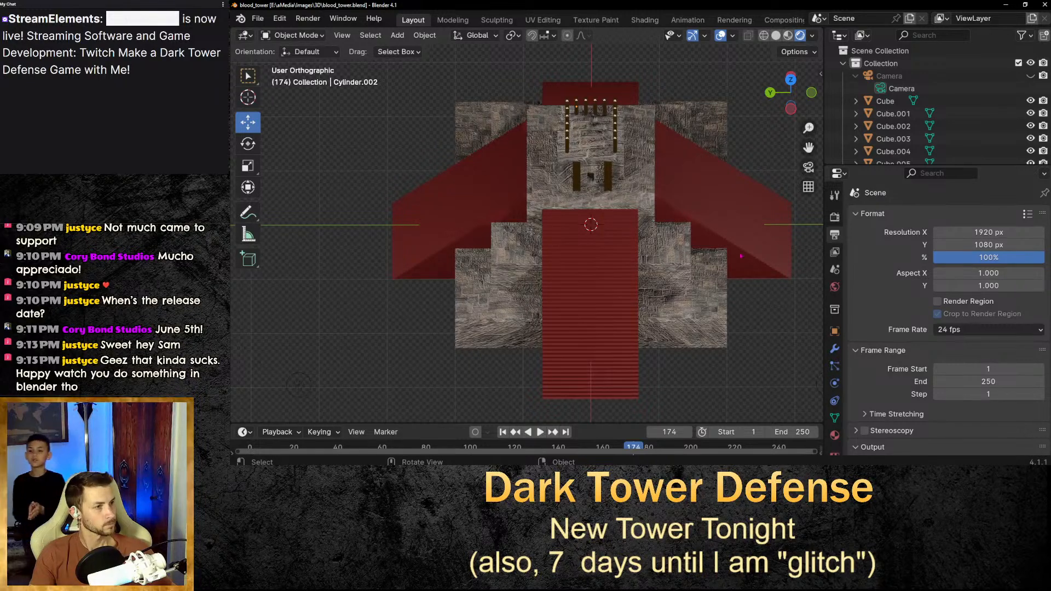
scroll(808, 167, "up", 1)
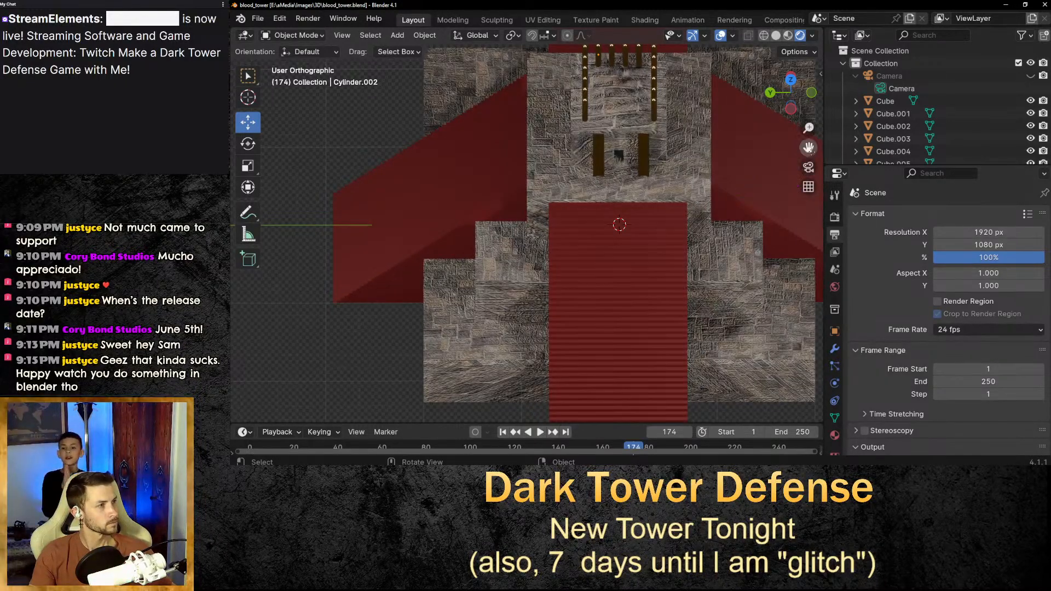
left_click_drag(808, 147, 773, 188)
scroll(729, 288, "down", 1)
scroll(729, 288, "down", 1)
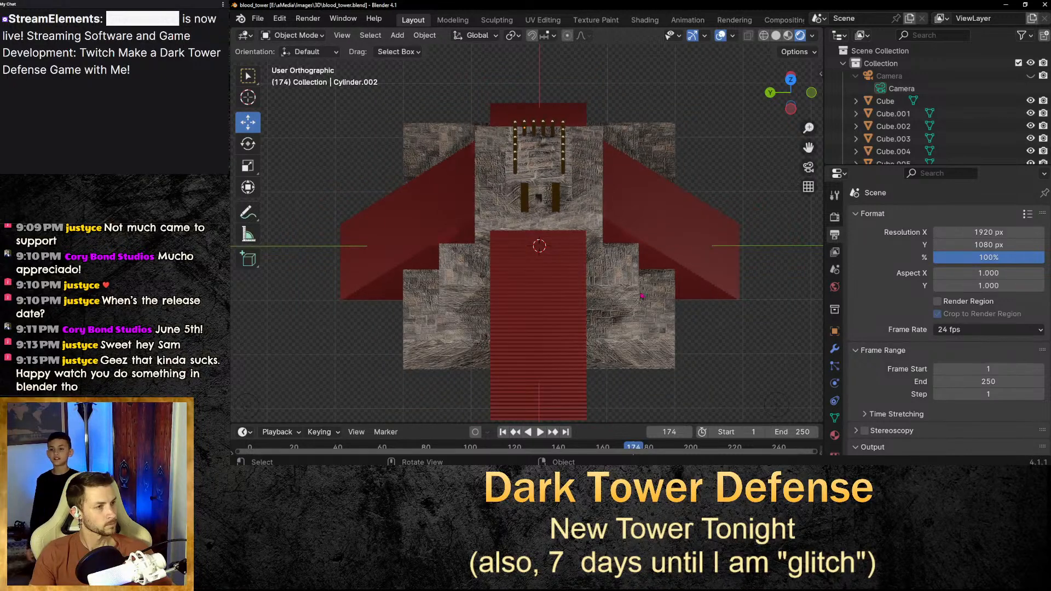
Select the tower's large base cube, then clear the selection.
left_click(641, 295)
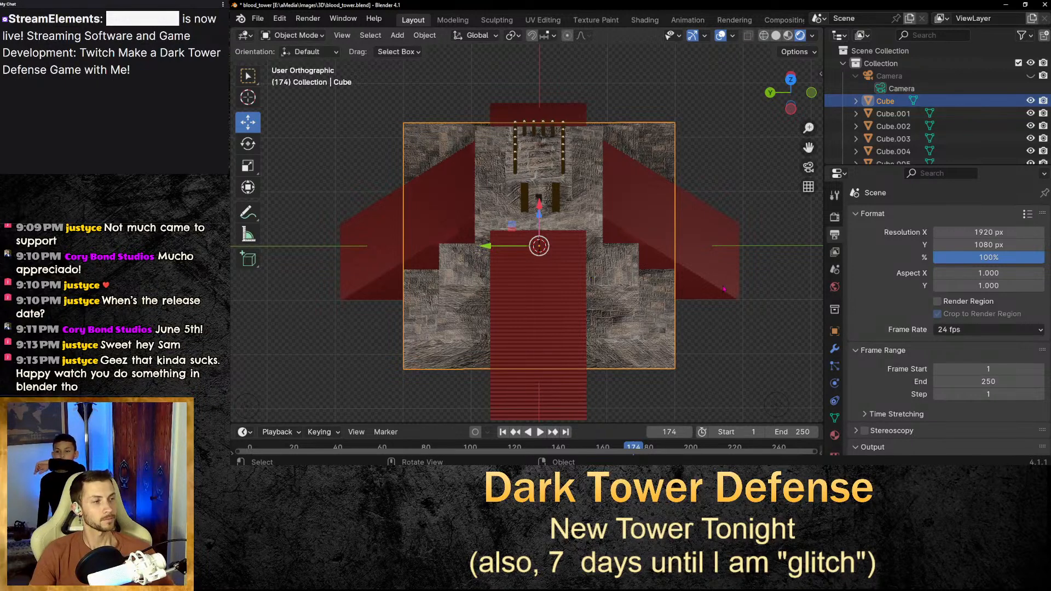
left_click(745, 380)
left_click(670, 323)
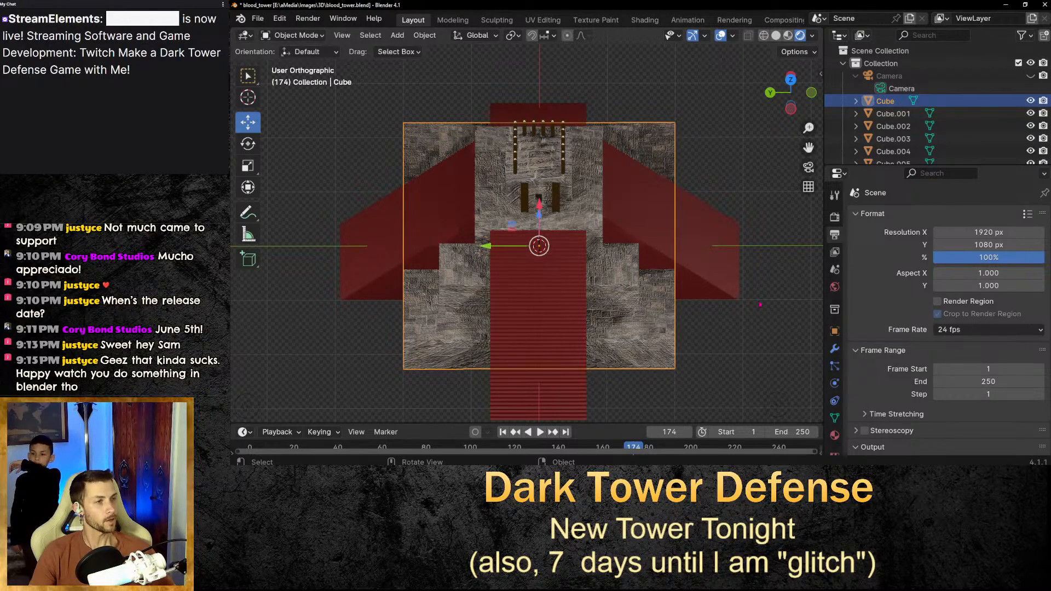
left_click(755, 306)
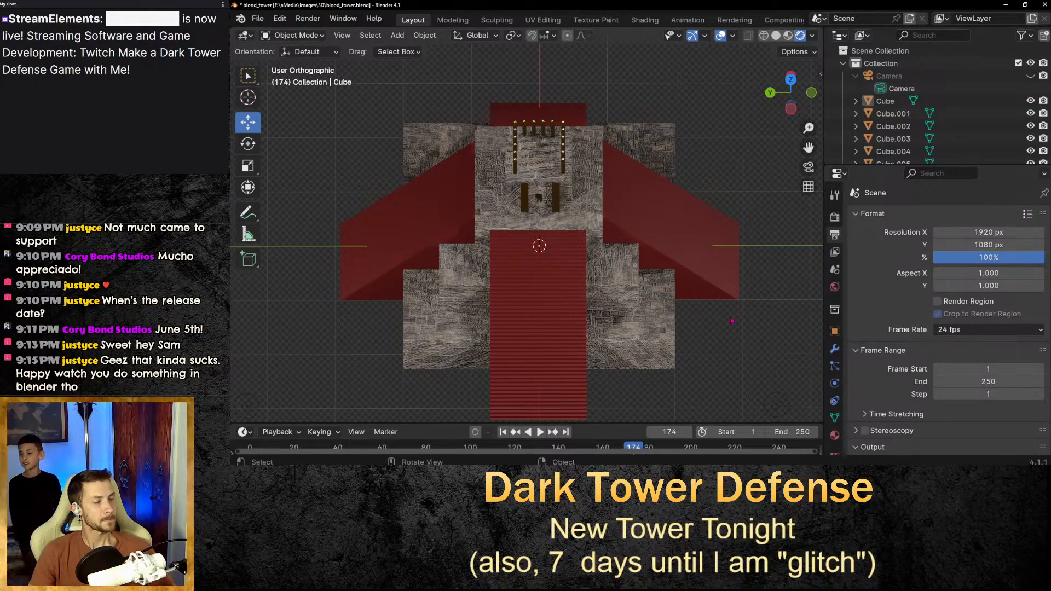
Inspect the tower's front view at different zoom levels.
scroll(548, 185, "up", 2)
scroll(551, 186, "up", 4)
scroll(552, 181, "down", 1)
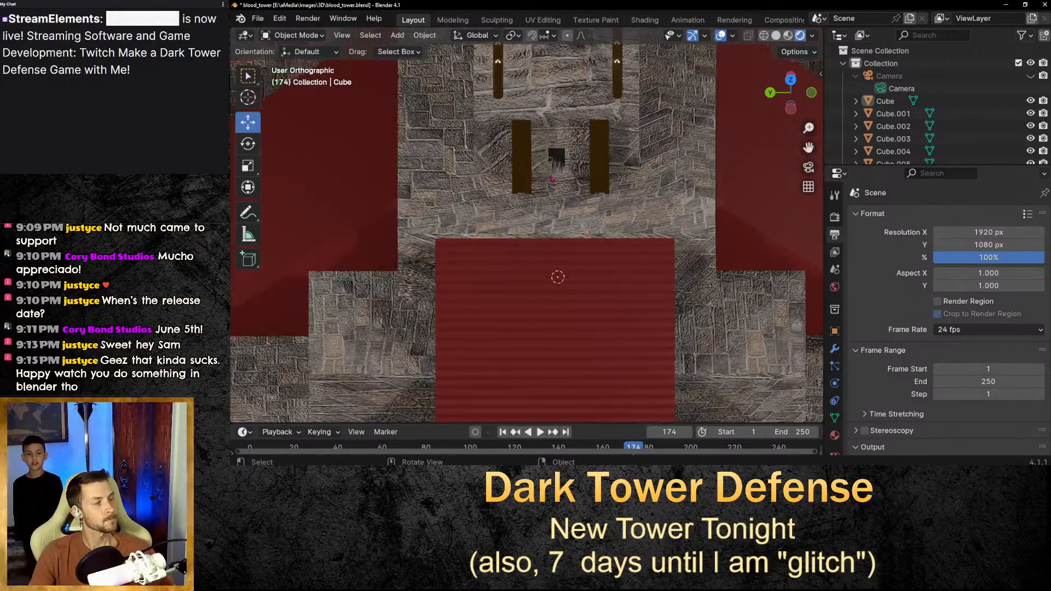
middle_click_drag(566, 165, 572, 158)
scroll(689, 193, "down", 4)
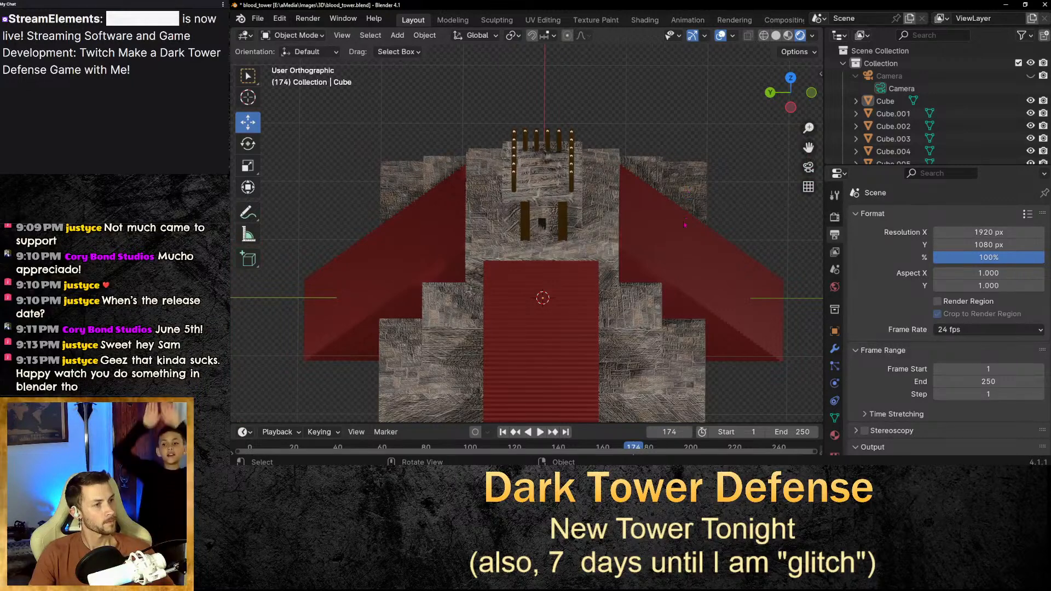
left_click_drag(808, 147, 817, 73)
scroll(718, 218, "down", 3)
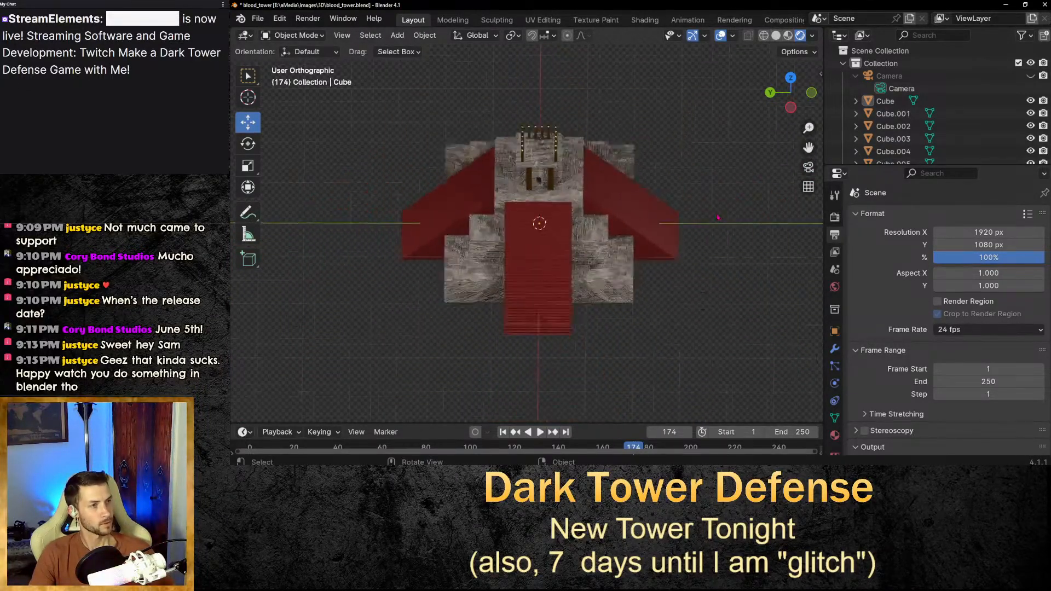
scroll(706, 211, "up", 3)
scroll(703, 188, "up", 1)
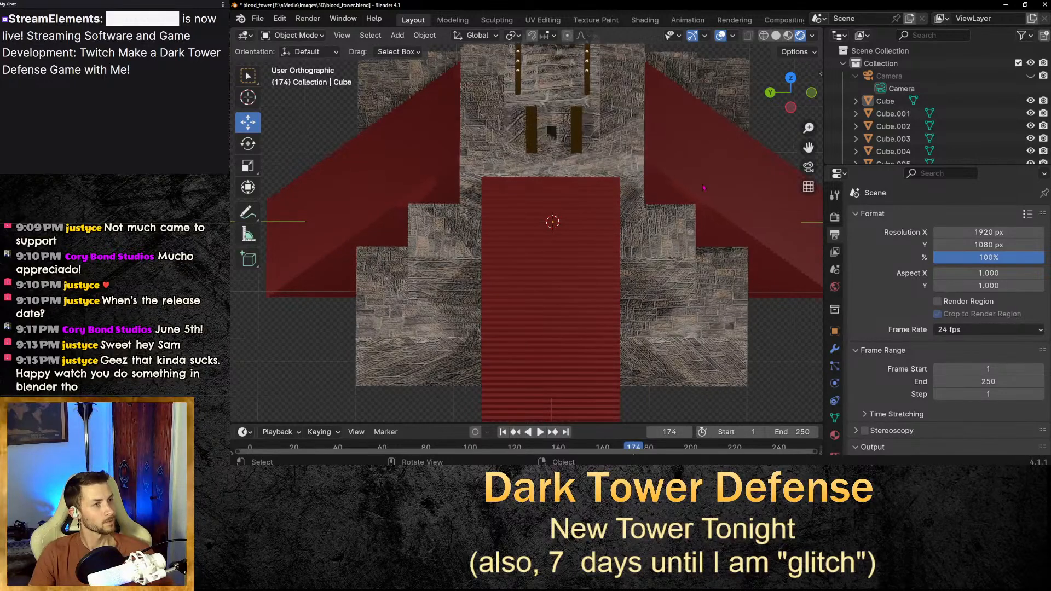
mouse_move(809, 147)
left_mouse_down()
mouse_move(798, 156)
mouse_move(808, 147)
left_mouse_up()
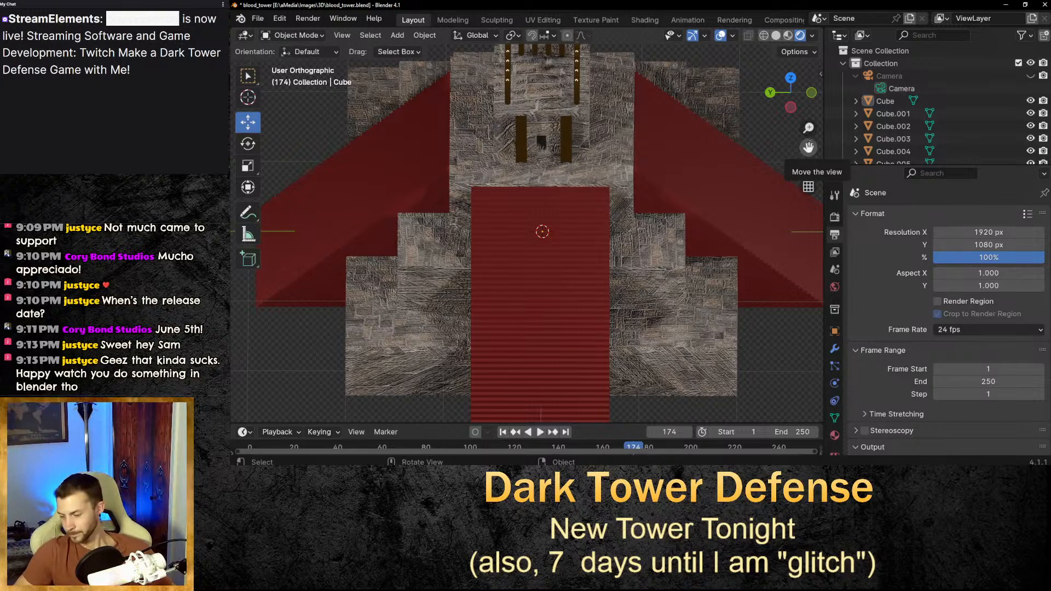
scroll(578, 197, "down", 1)
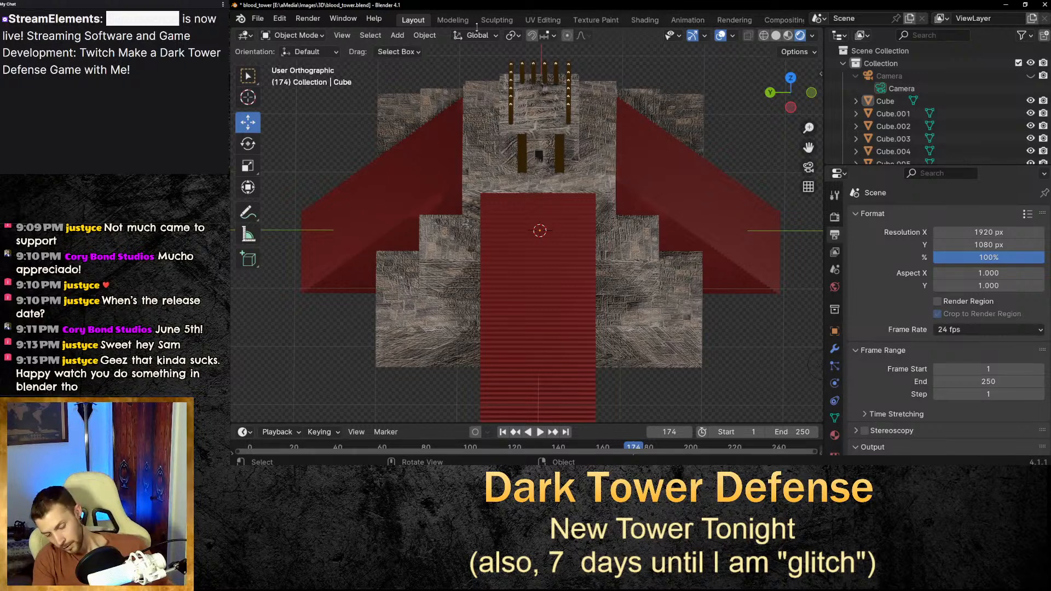
Render the current frame and inspect the render result at different zoom levels.
key("F12")
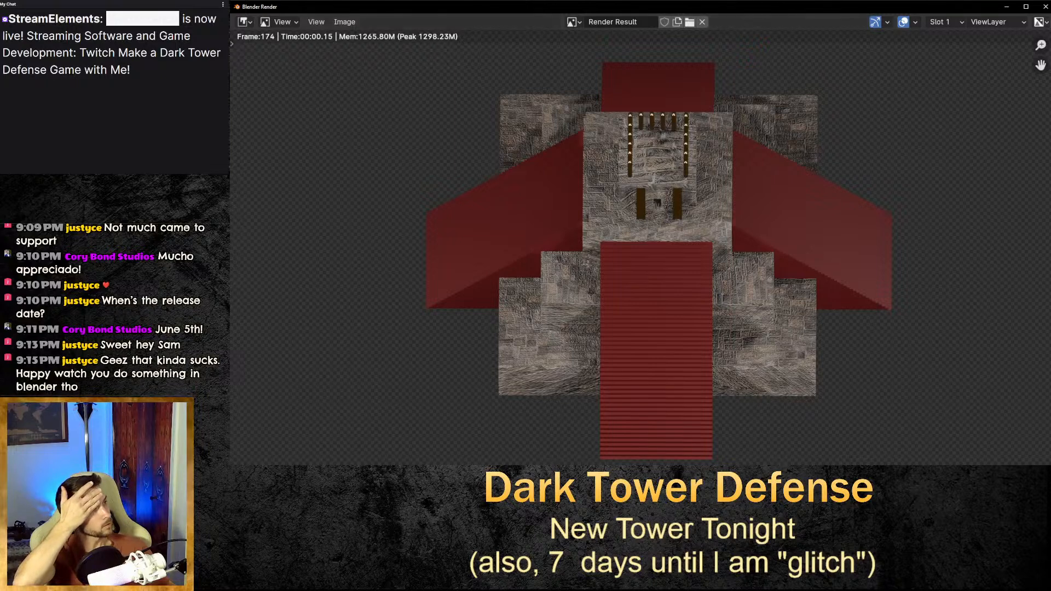
scroll(681, 253, "down", 5)
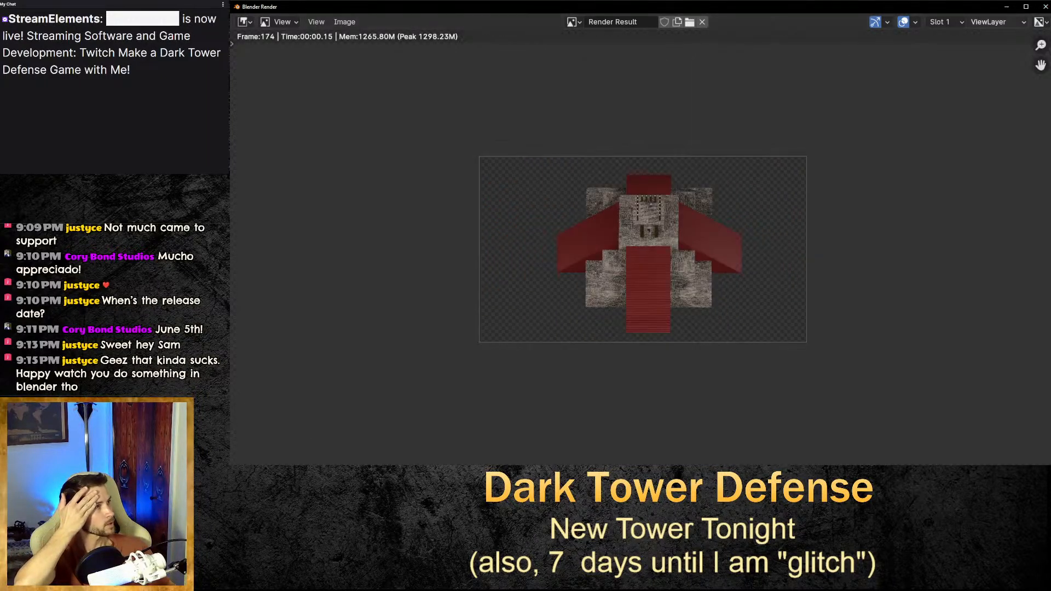
scroll(680, 253, "down", 4)
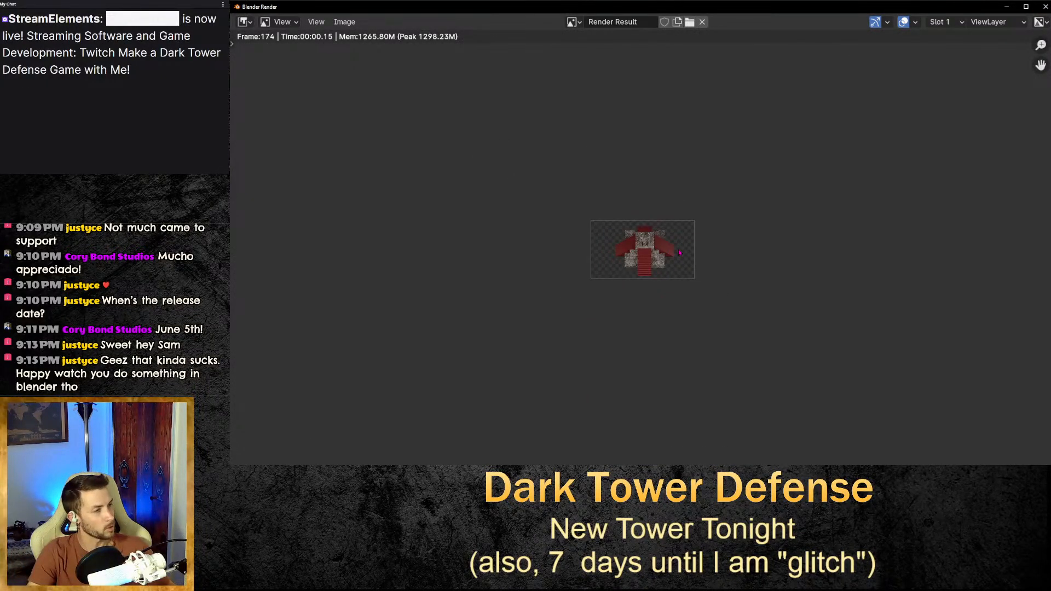
scroll(681, 254, "up", 6)
scroll(681, 254, "down", 3)
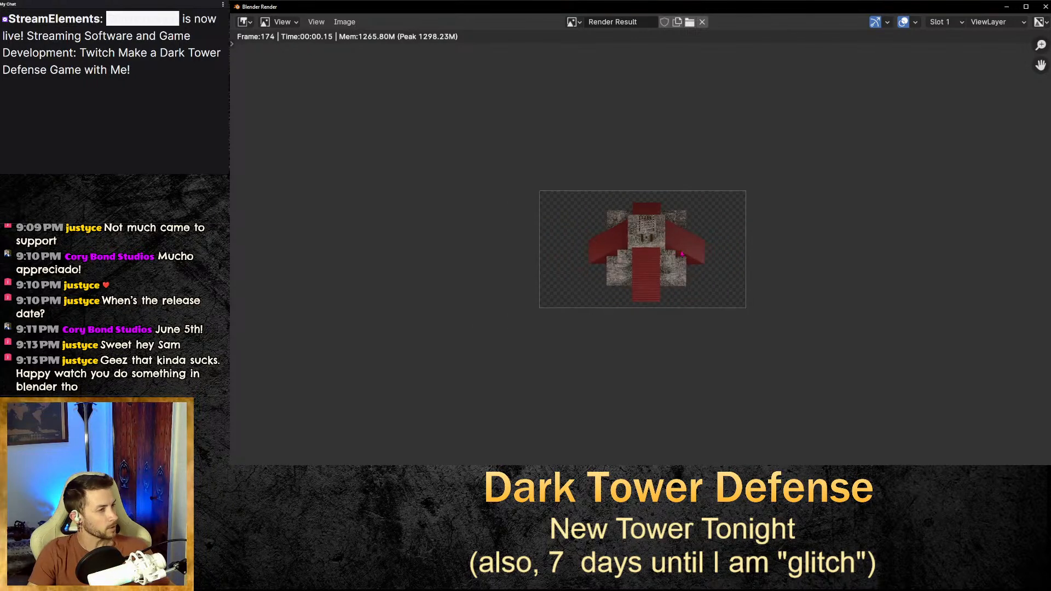
scroll(681, 253, "up", 4)
scroll(681, 253, "up", 2)
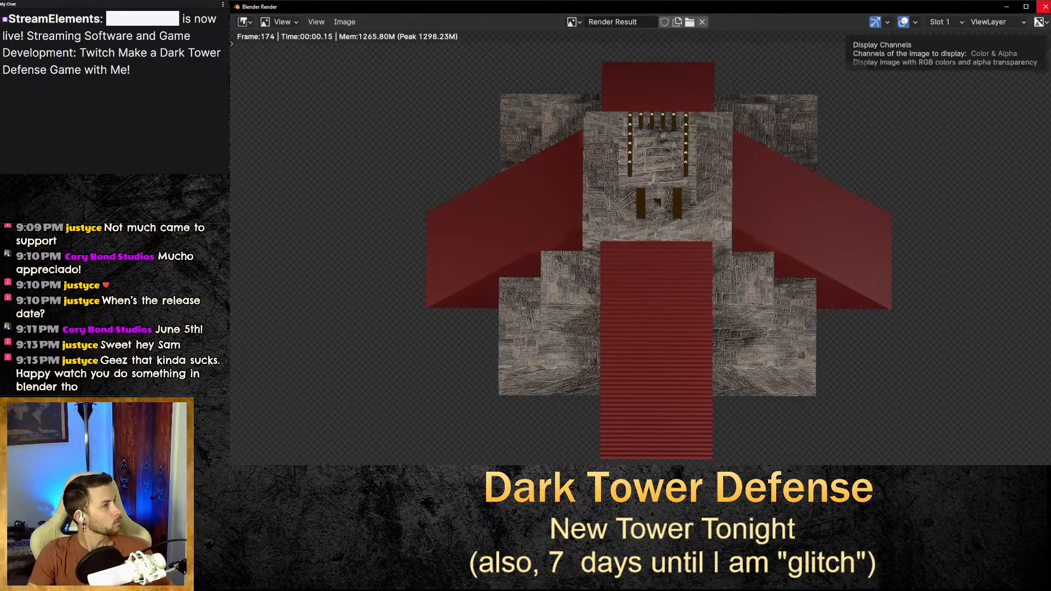
Close the render result and zoom the tower's front view in and out.
key("Escape")
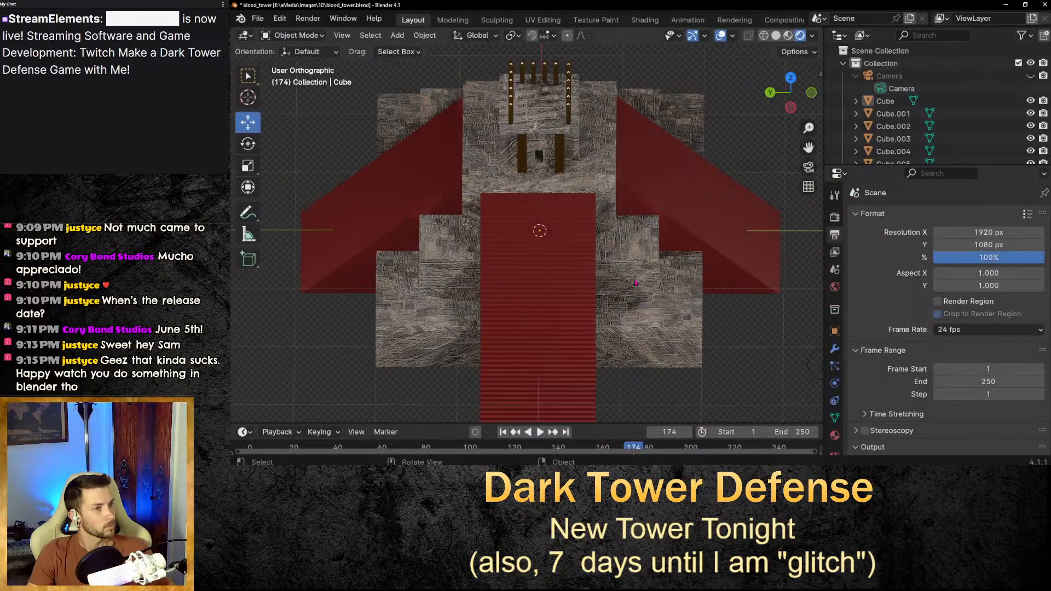
scroll(541, 180, "up", 2)
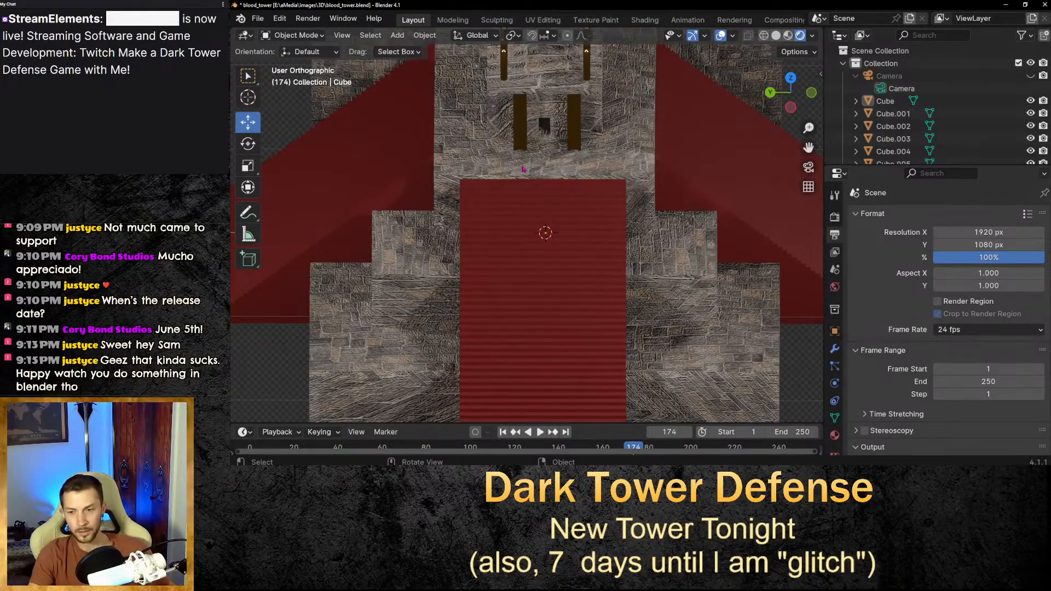
scroll(523, 168, "down", 1)
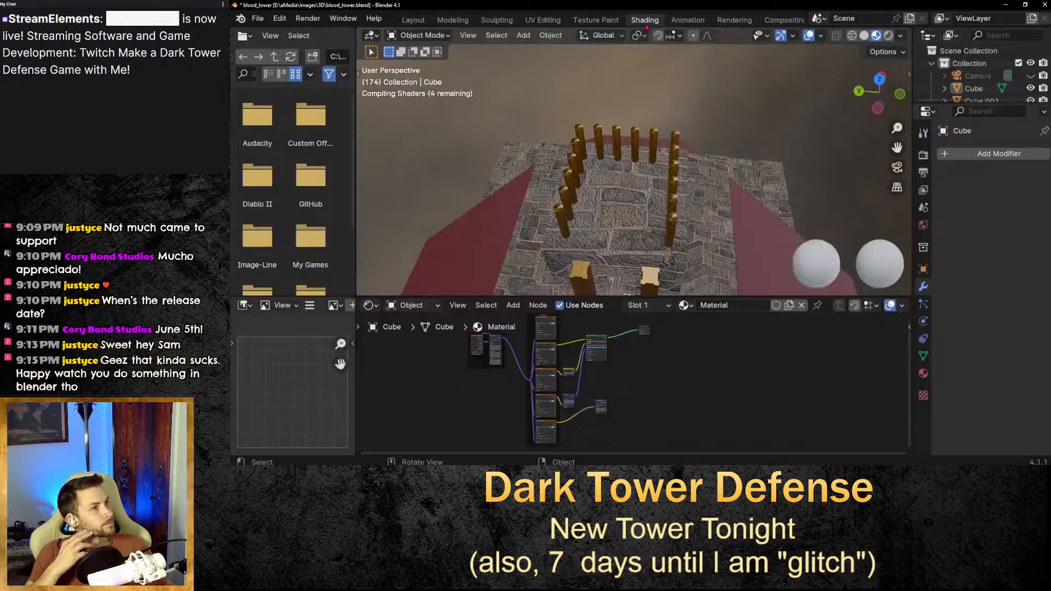
Open the Shading workspace and orbit around the pillars on top of the tower.
left_click(645, 20)
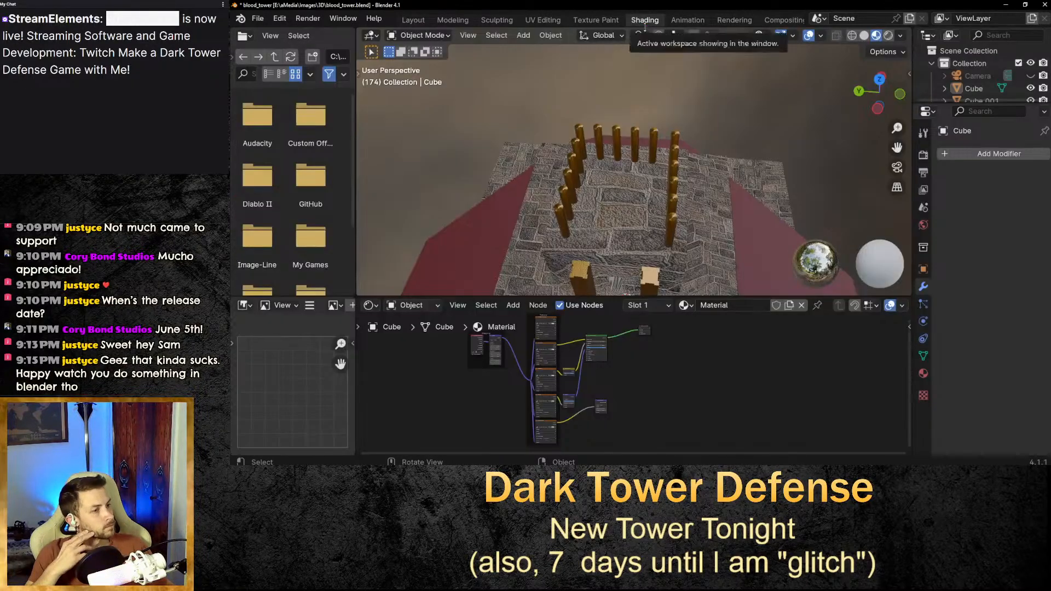
middle_click_drag(699, 181, 699, 235)
left_click_drag(897, 148, 873, 143)
scroll(767, 216, "up", 4)
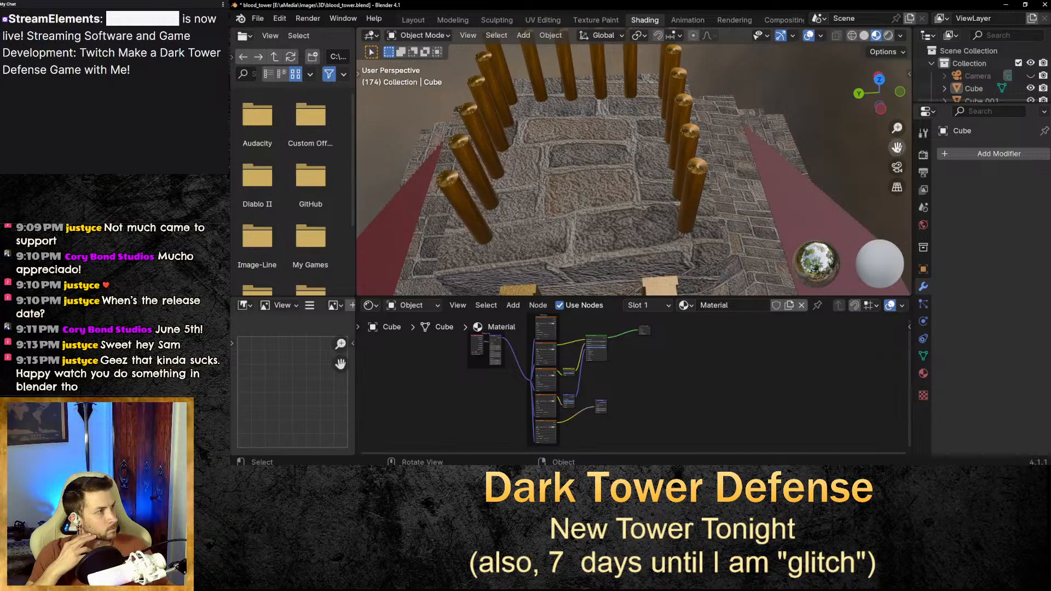
middle_click_drag(758, 228, 772, 189)
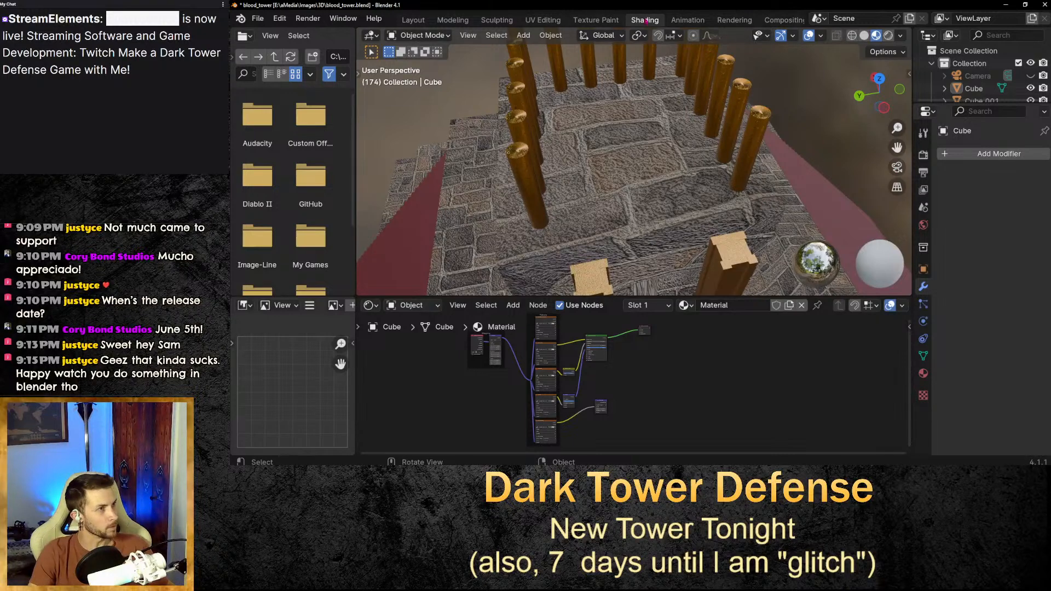
middle_click_drag(724, 135, 963, 183)
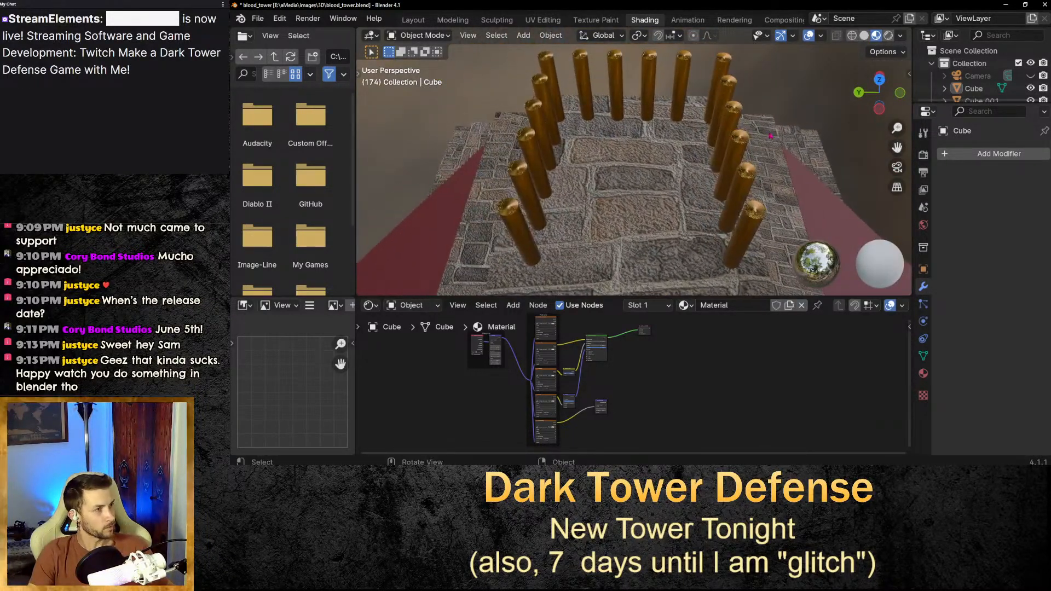
Select the right row of pillars and delete all the nodes of its material.
left_click(731, 133)
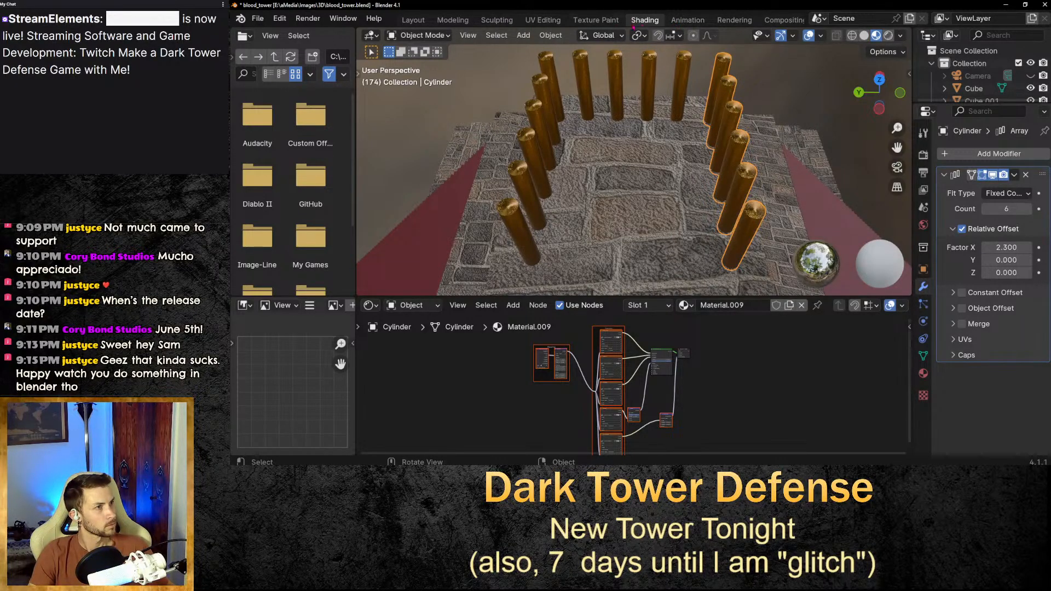
left_click(789, 96)
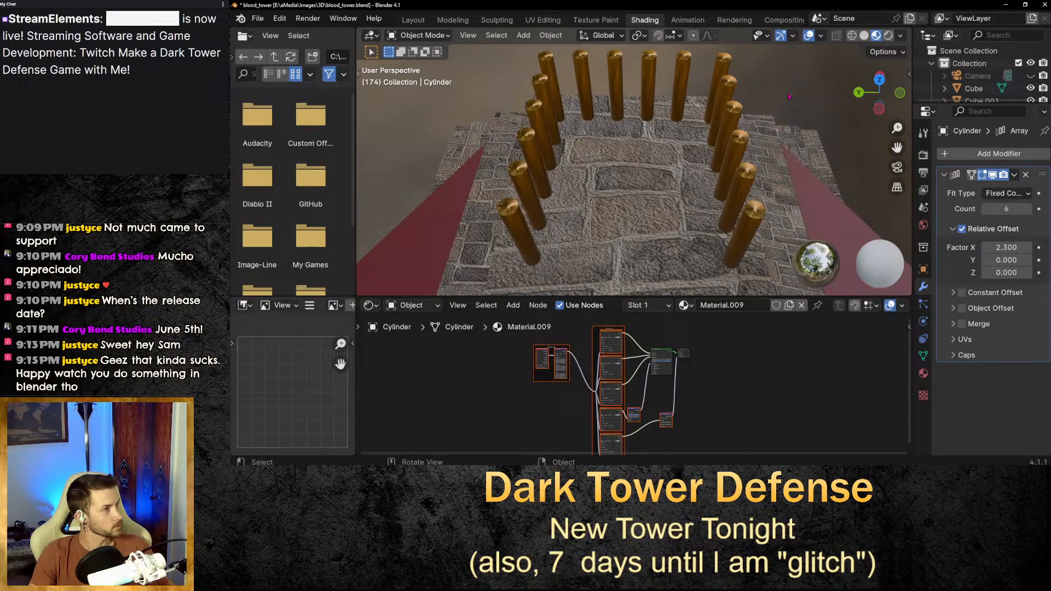
left_click(729, 122)
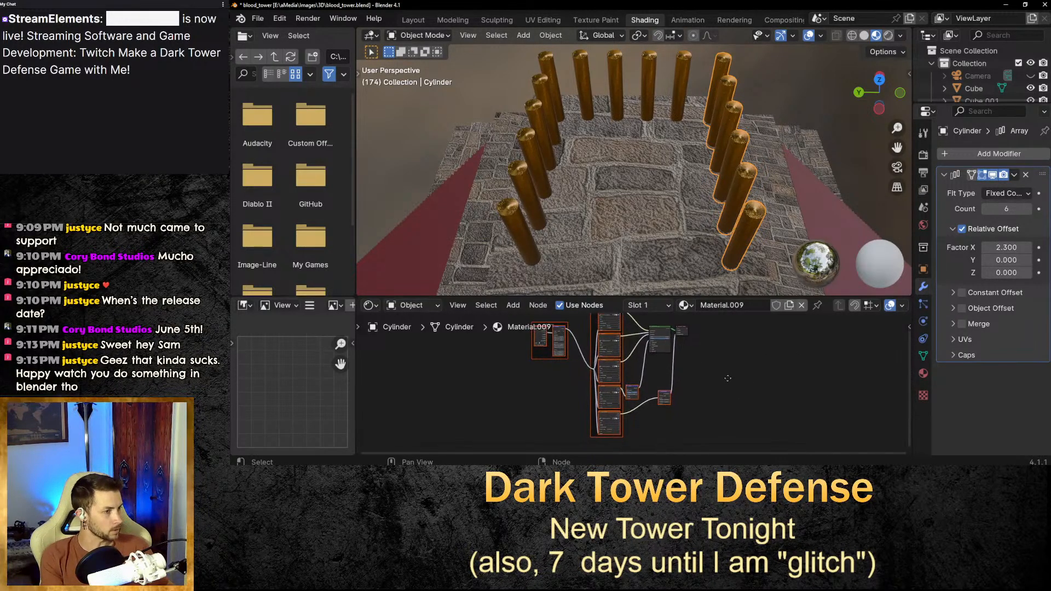
key("Delete")
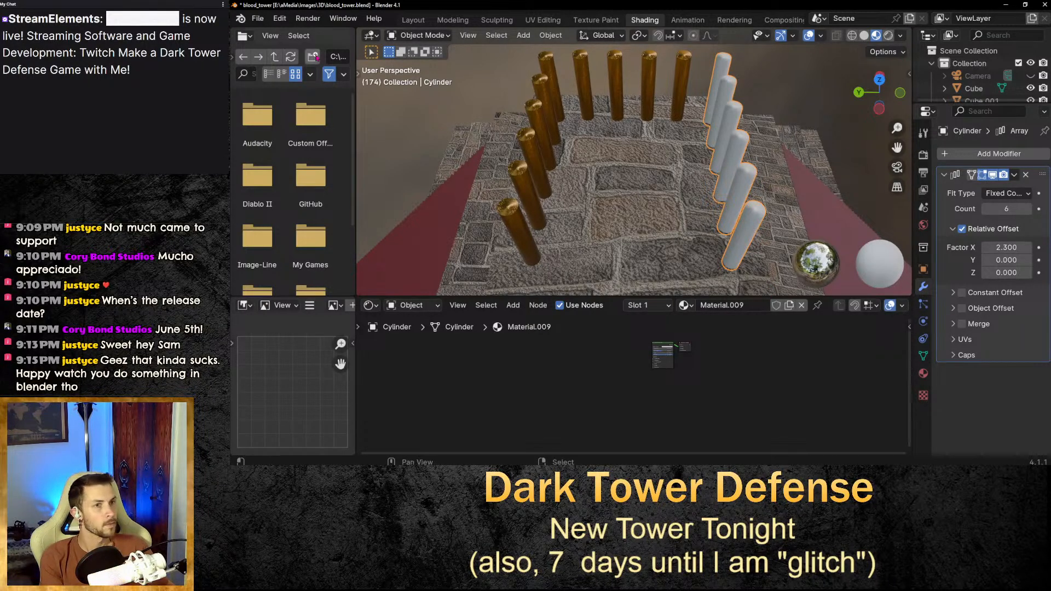
Open the Preferences add-ons list and close it again.
left_click(283, 18)
left_click(312, 180)
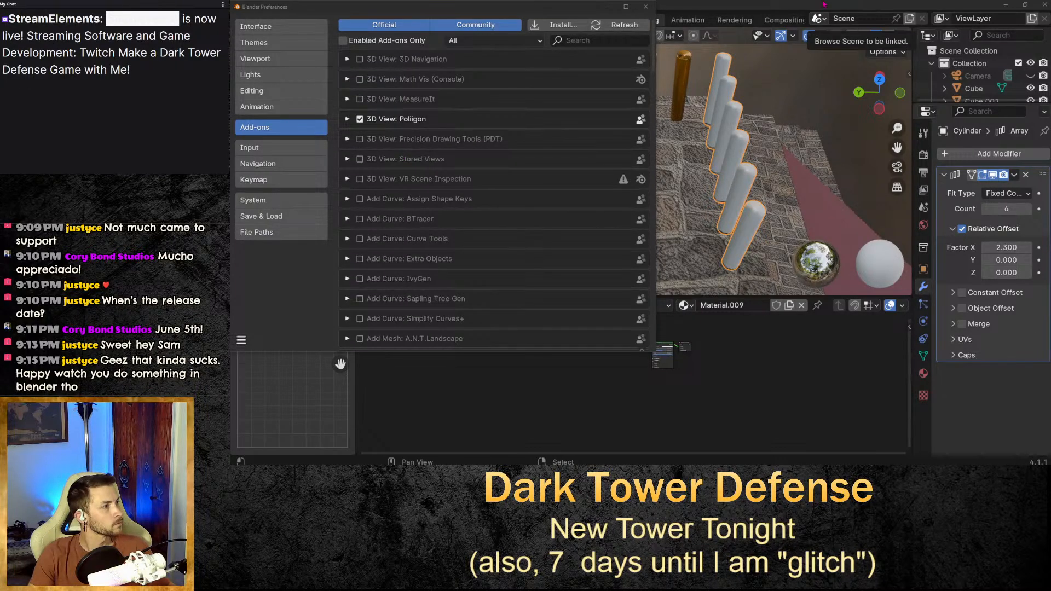
left_click(645, 6)
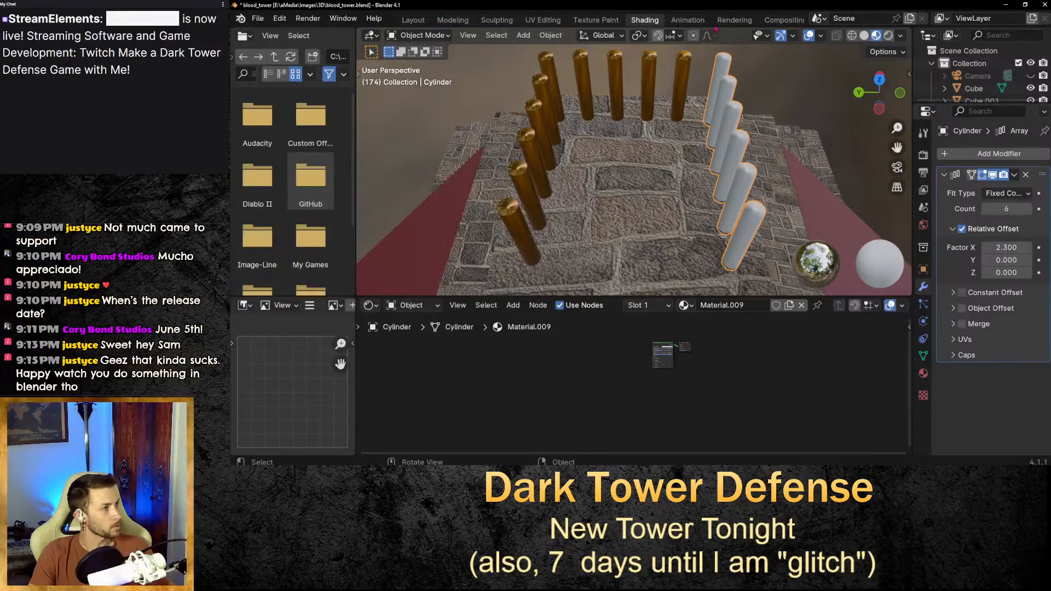
Apply the Poliigon polished concrete floor material to the selected pillar row from the Poliigon asset sidebar.
left_click(911, 73)
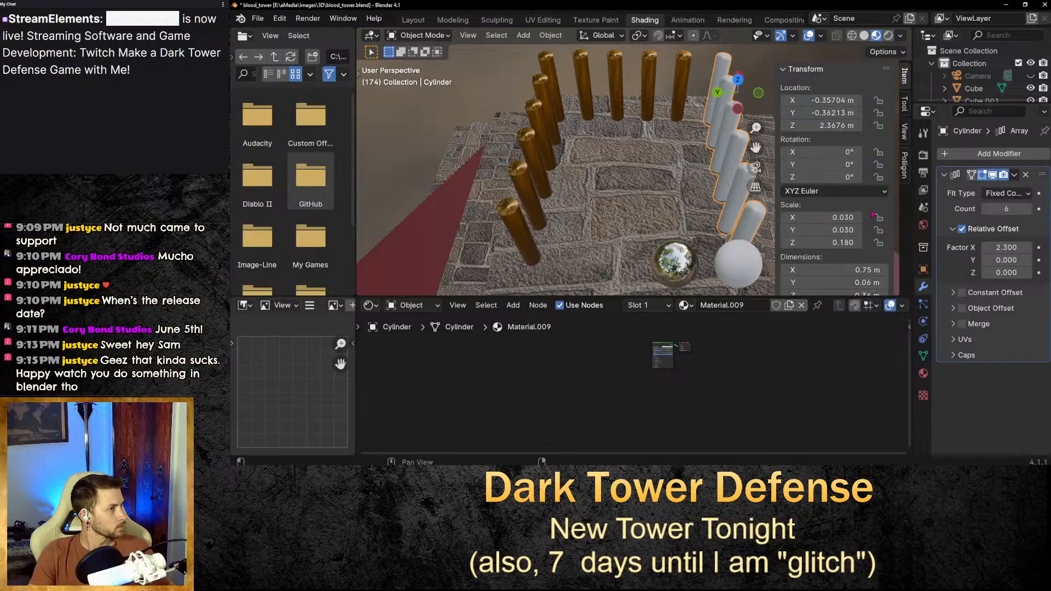
left_click(903, 163)
scroll(870, 175, "down", 10)
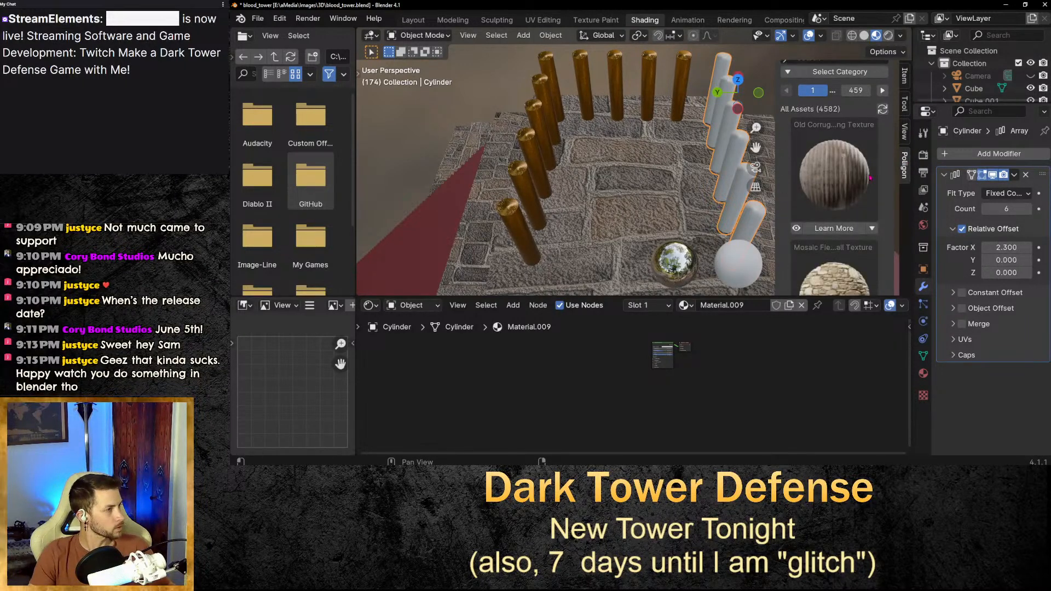
scroll(863, 191, "down", 15)
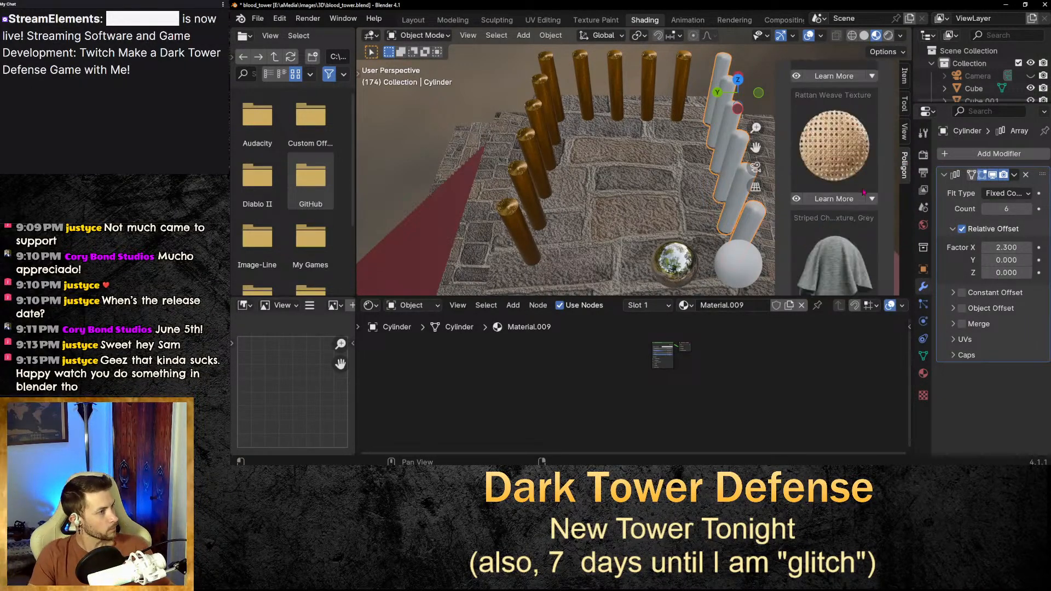
scroll(863, 193, "up", 2)
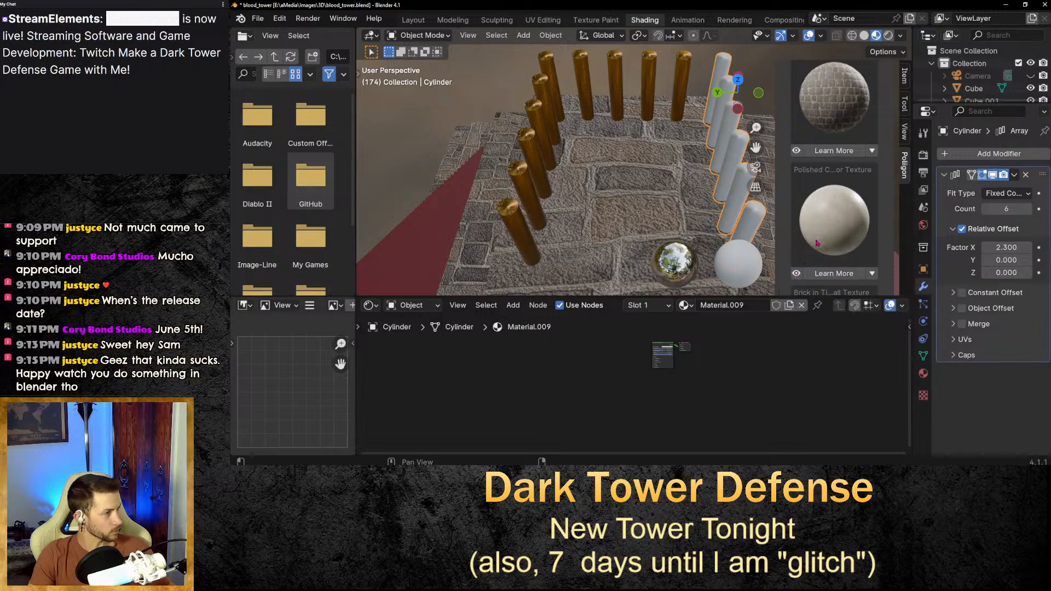
scroll(821, 241, "down", 5)
scroll(821, 241, "up", 5)
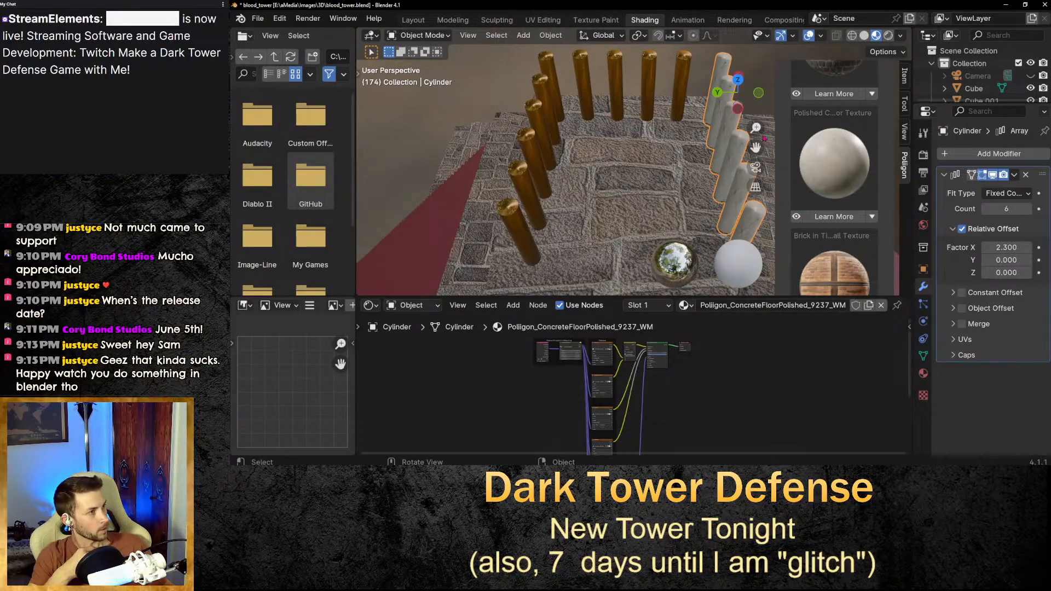
Select the tower's base cube and delete all the nodes from its material.
left_click_drag(756, 148, 589, 155)
scroll(589, 155, "up", 5)
middle_click_drag(589, 155, 581, 174)
scroll(591, 186, "down", 8)
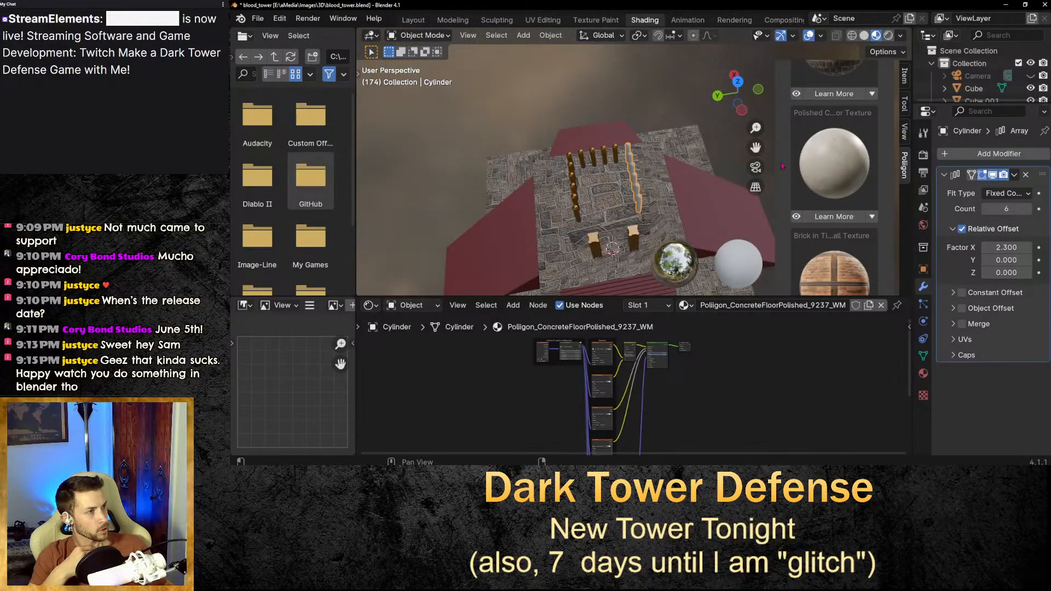
scroll(758, 185, "down", 4)
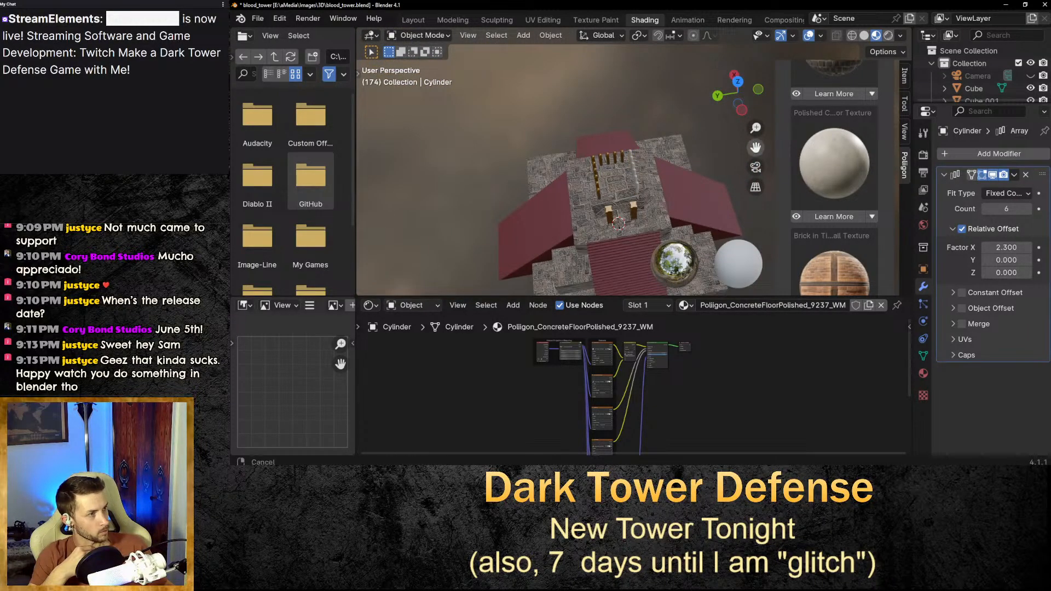
middle_click_drag(755, 167, 651, 197)
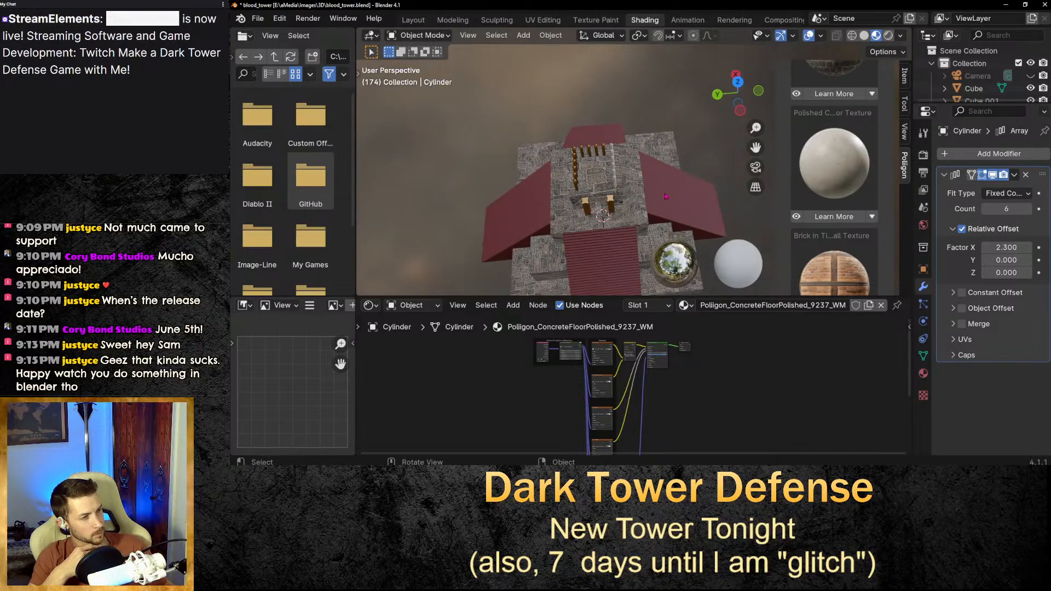
scroll(587, 215, "up", 3)
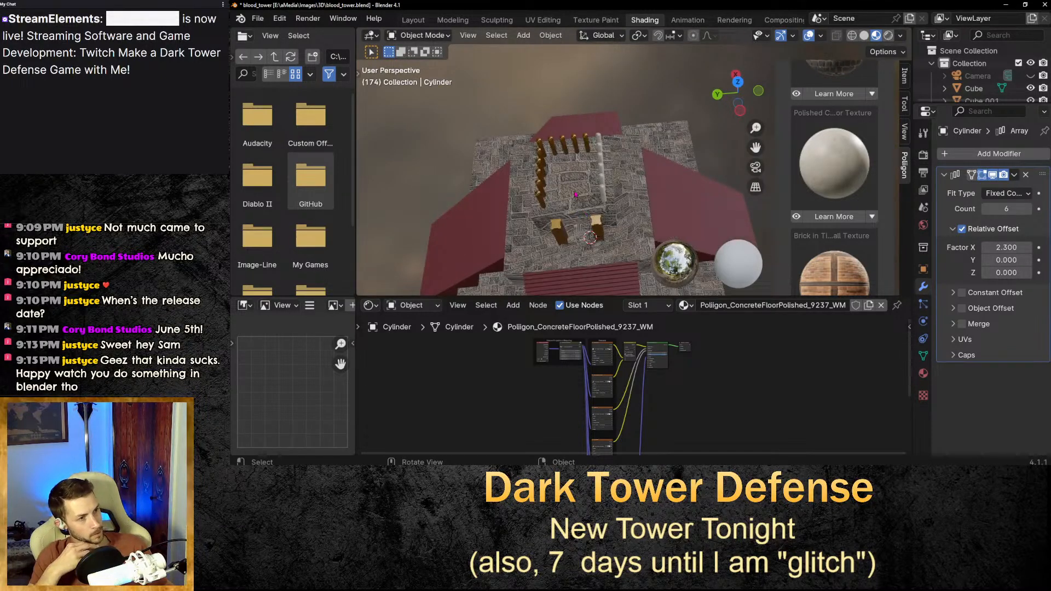
left_click(573, 184)
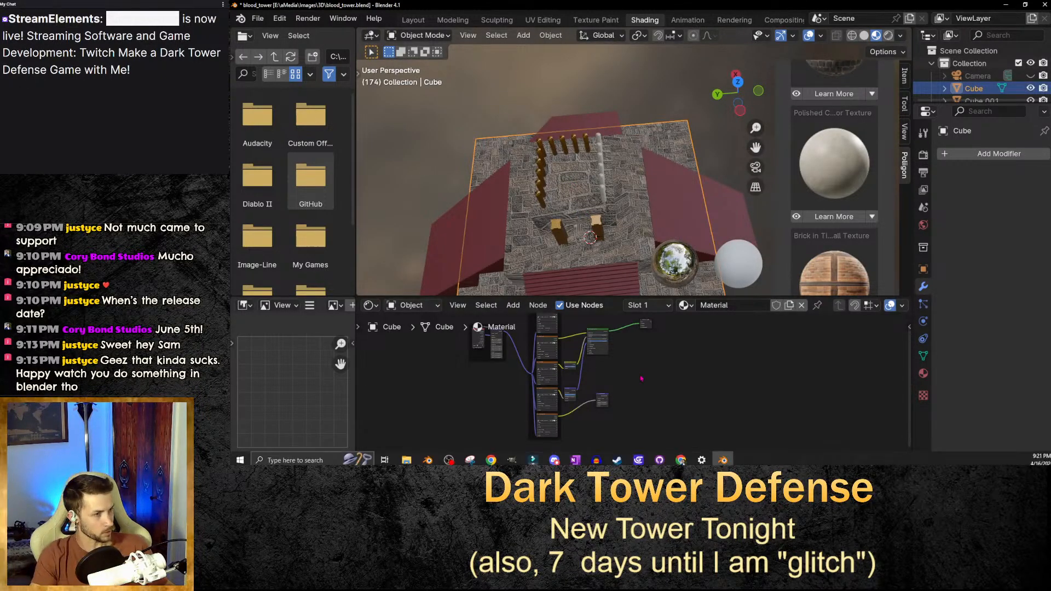
scroll(670, 413, "down", 1)
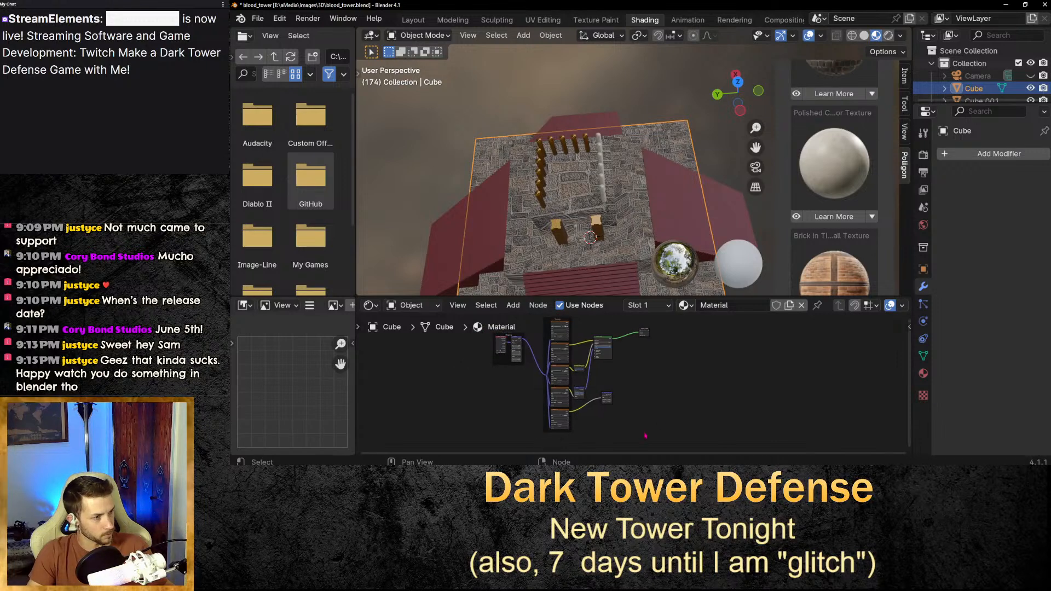
key("a")
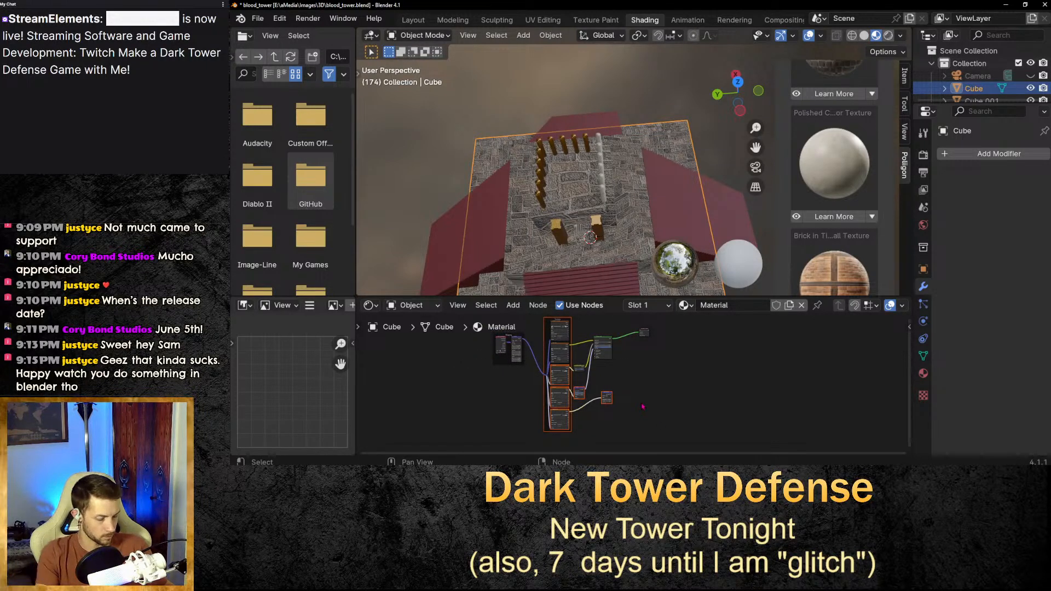
left_click(656, 411)
left_click_drag(680, 437, 404, 313)
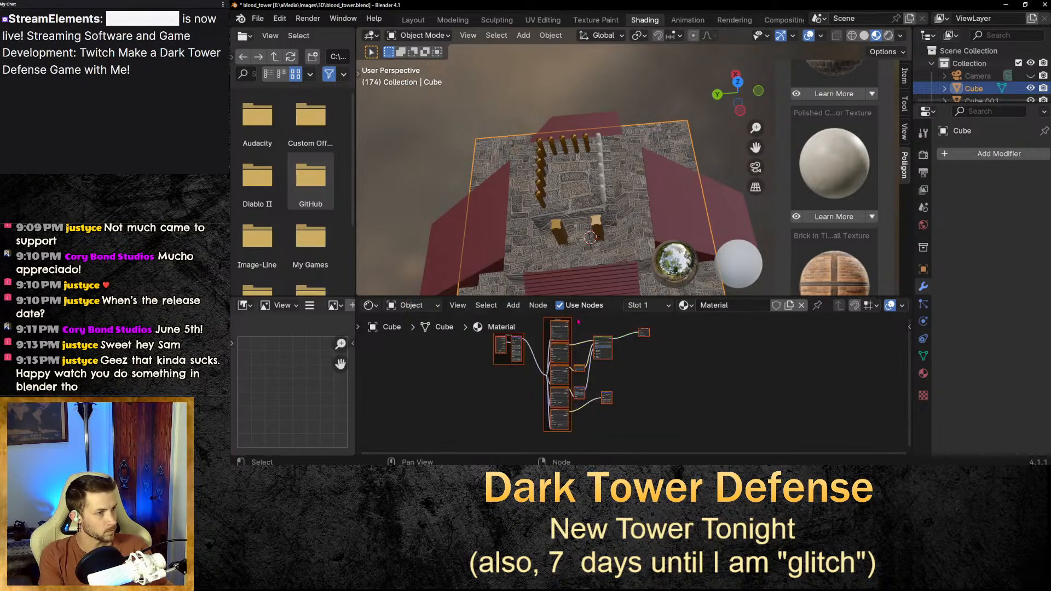
key("x")
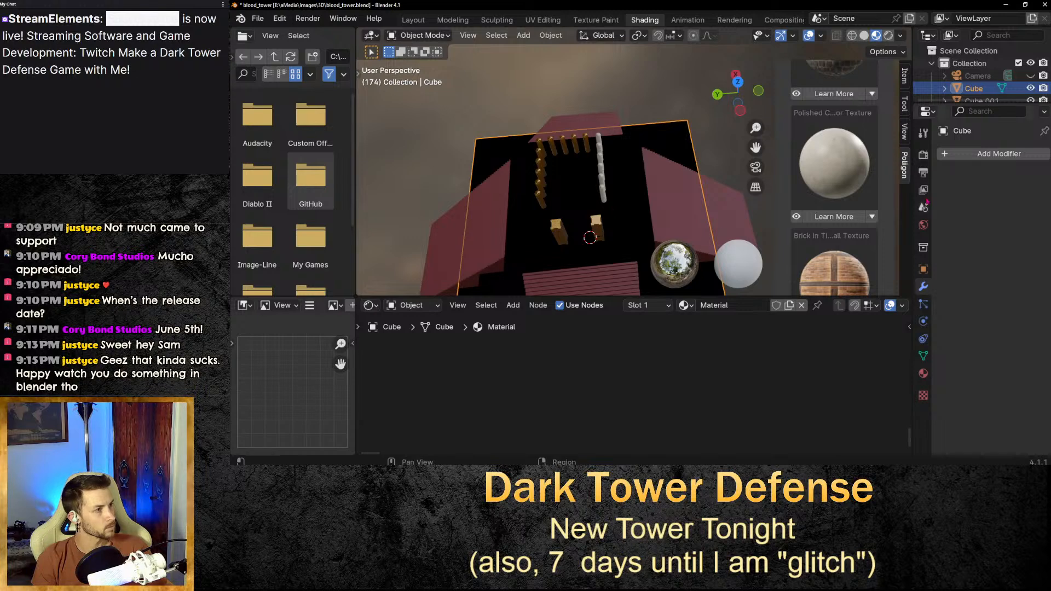
Add a Principled BSDF shader node to the base cube's material.
left_click(515, 307)
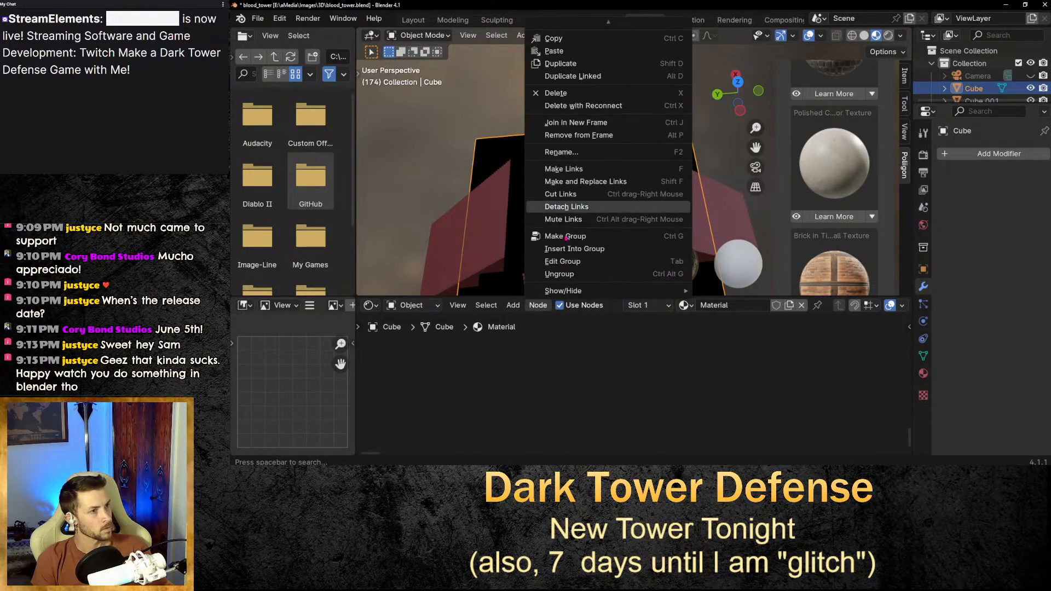
left_click(515, 306)
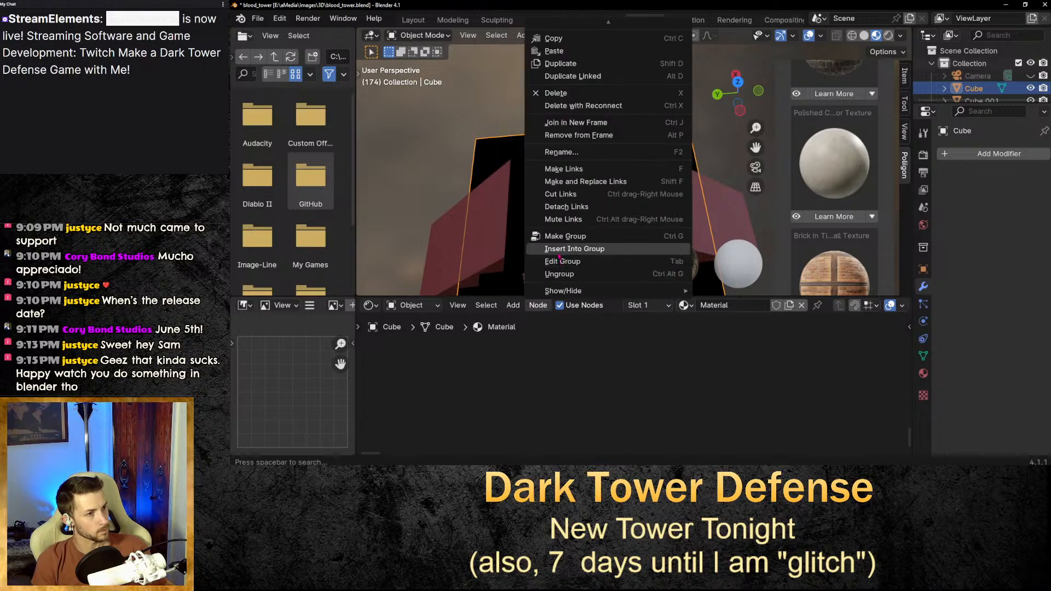
left_click(513, 306)
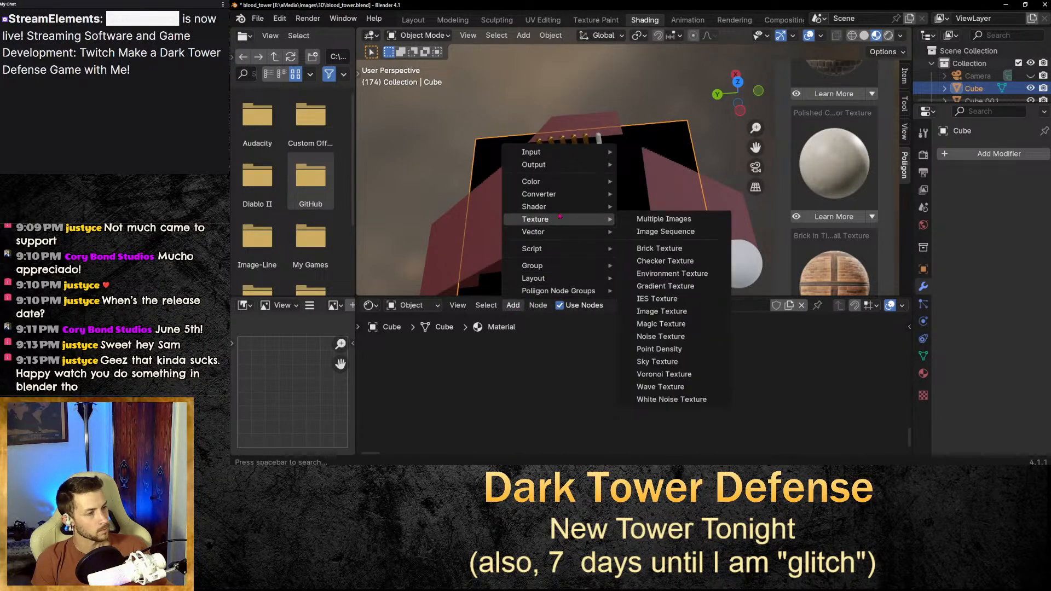
mouse_move(539, 206)
left_click(663, 294)
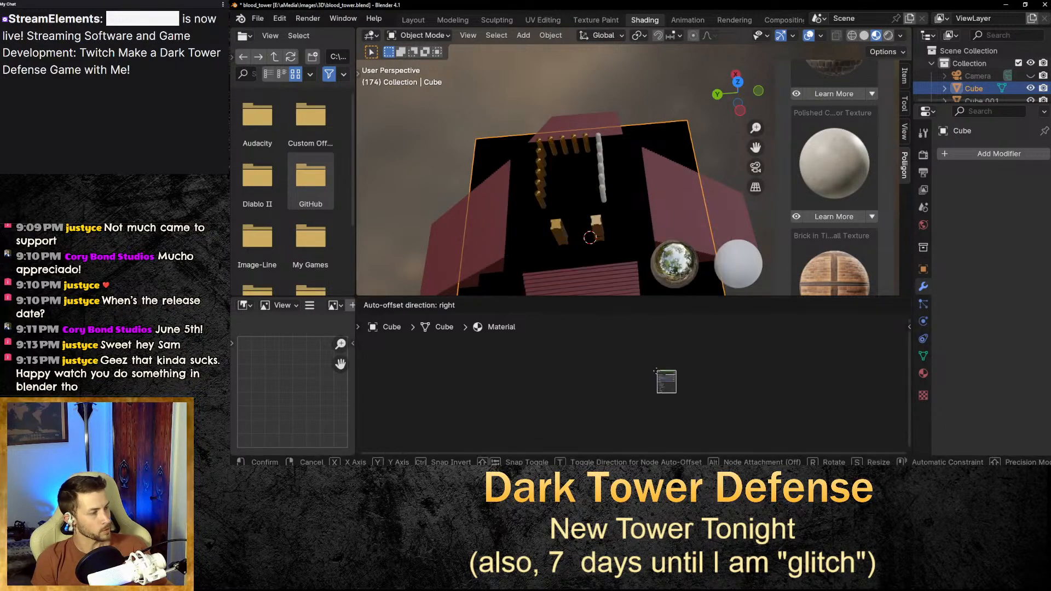
left_click(624, 360)
scroll(620, 358, "up", 9)
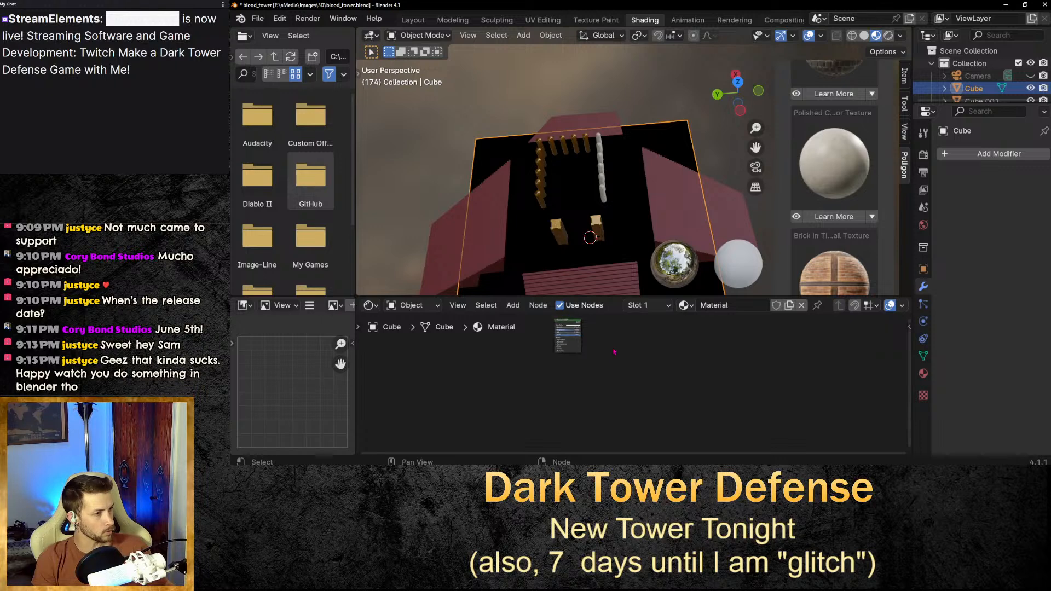
middle_click_drag(589, 333, 604, 415)
scroll(604, 415, "up", 3)
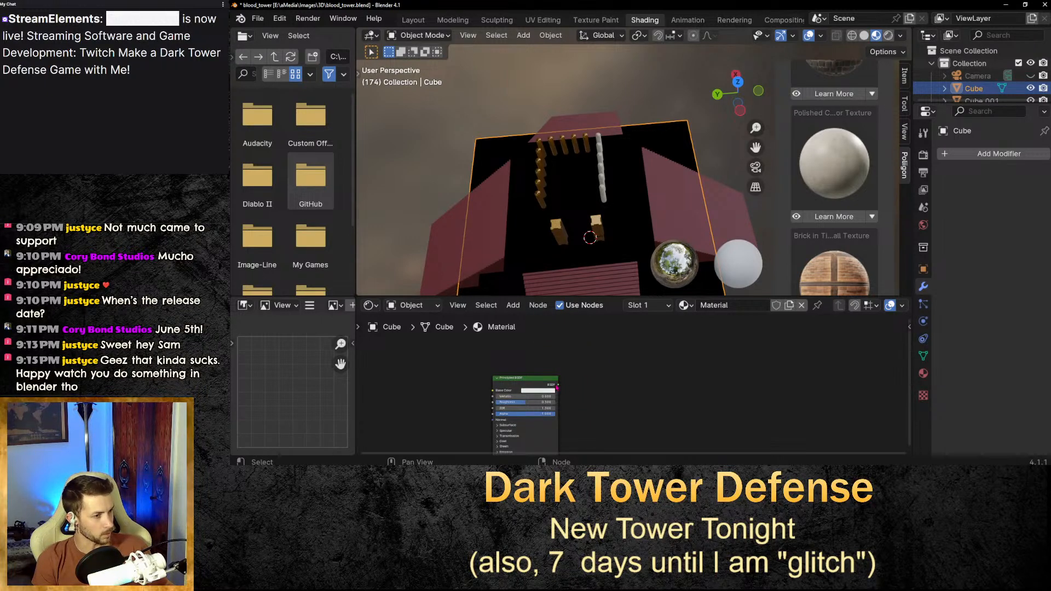
Connect the Principled BSDF output to a new Material Output's Surface input.
left_click_drag(559, 386, 624, 316)
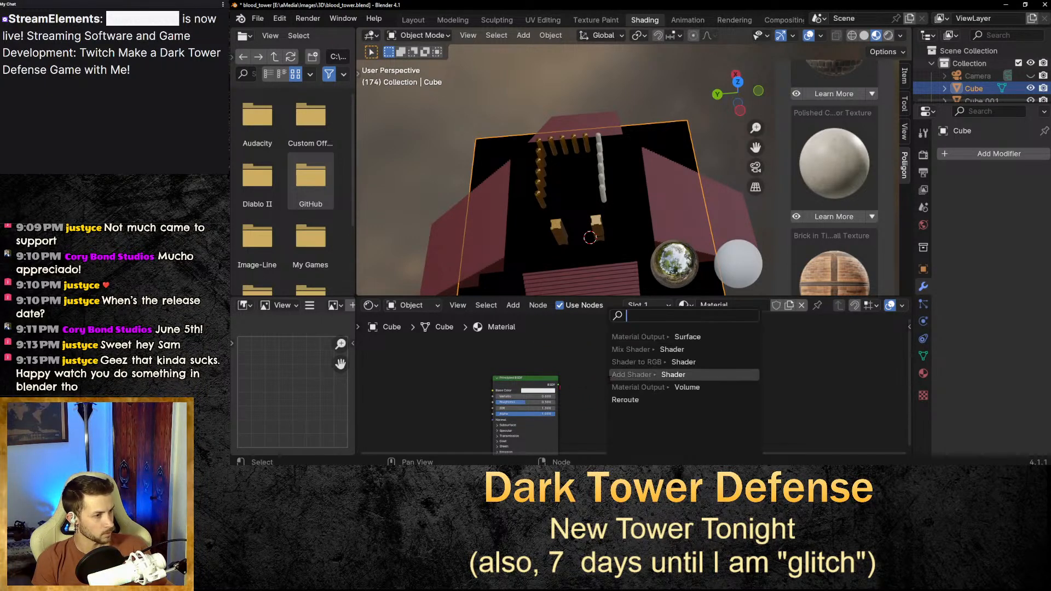
left_click(688, 336)
left_click(678, 337)
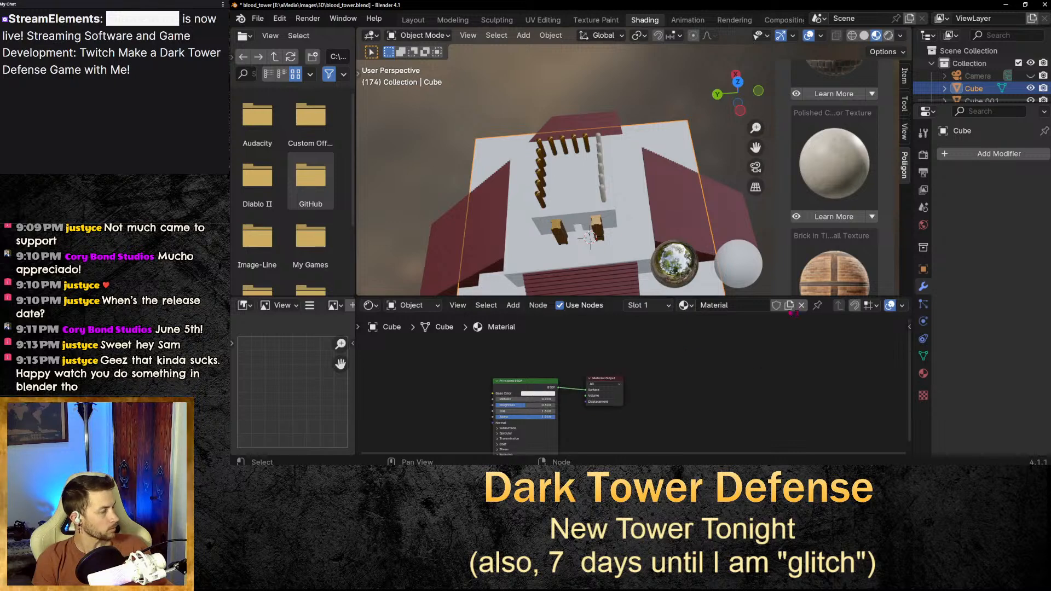
Apply the Poliigon dirty dark cobblestone texture to the tower's base cube.
scroll(852, 241, "down", 3)
scroll(855, 241, "down", 3)
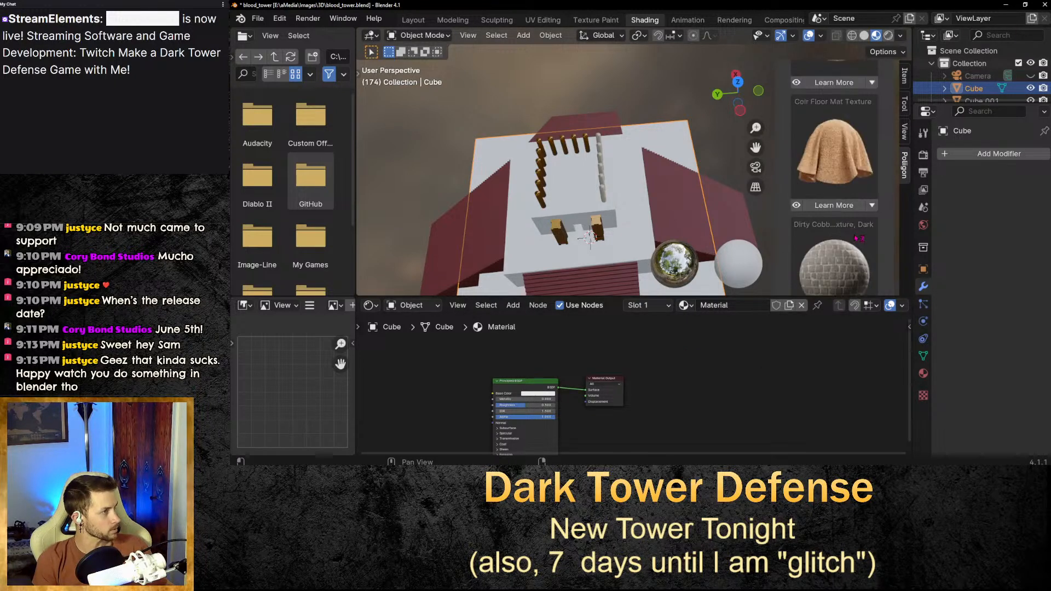
scroll(858, 238, "down", 2)
scroll(858, 235, "up", 4)
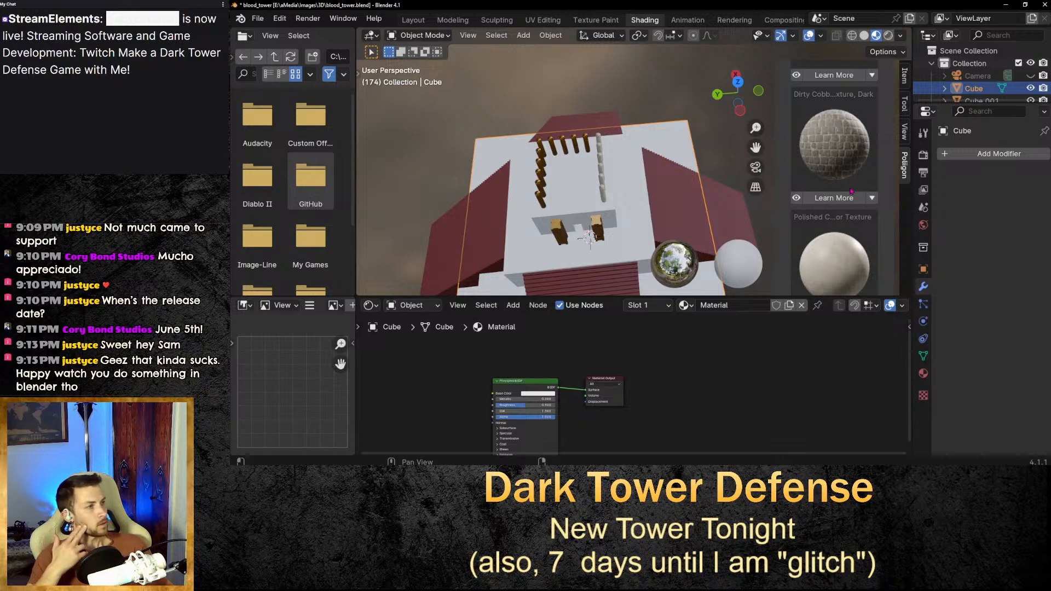
scroll(851, 190, "up", 4)
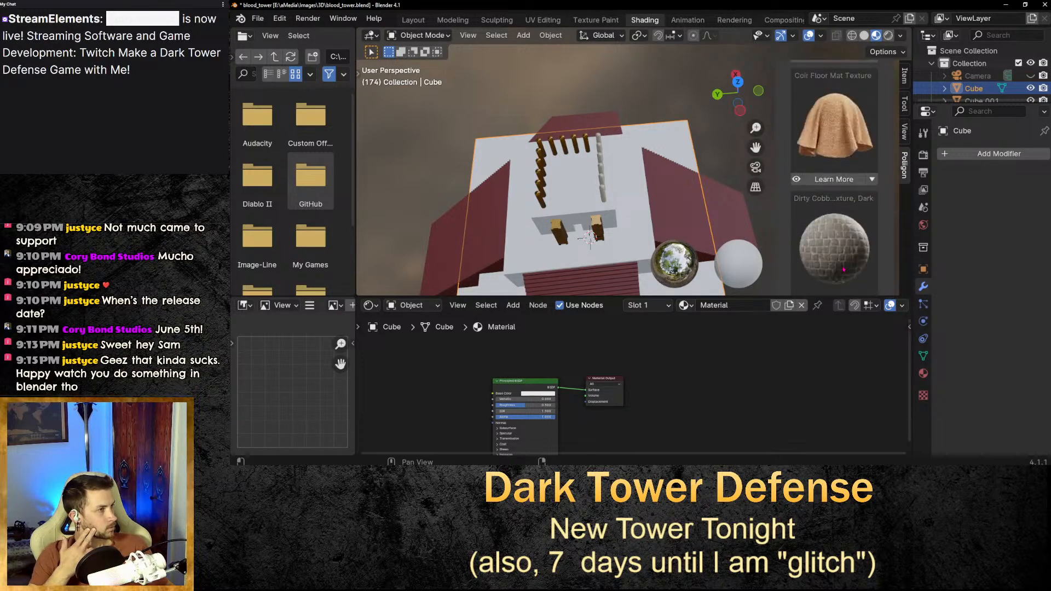
scroll(843, 269, "down", 2)
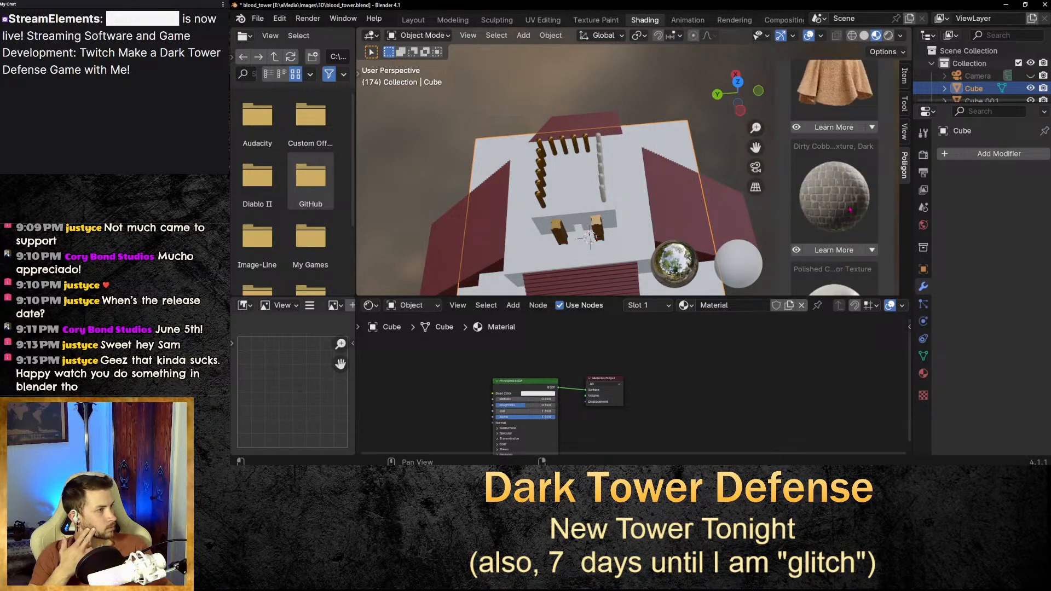
left_click(796, 250)
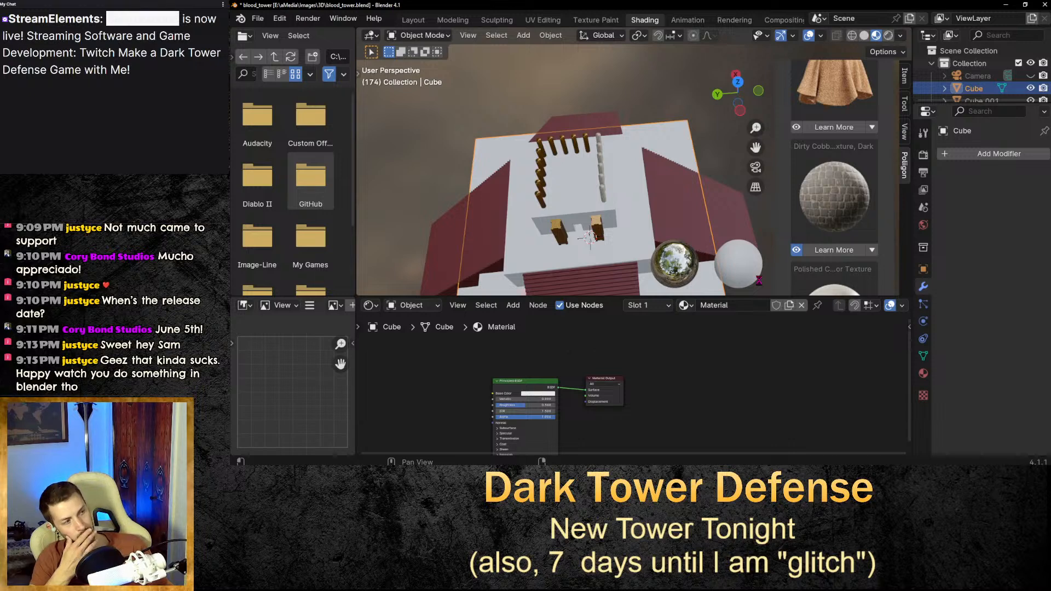
middle_click_drag(698, 243, 676, 218)
scroll(676, 218, "down", 2)
scroll(613, 224, "up", 3)
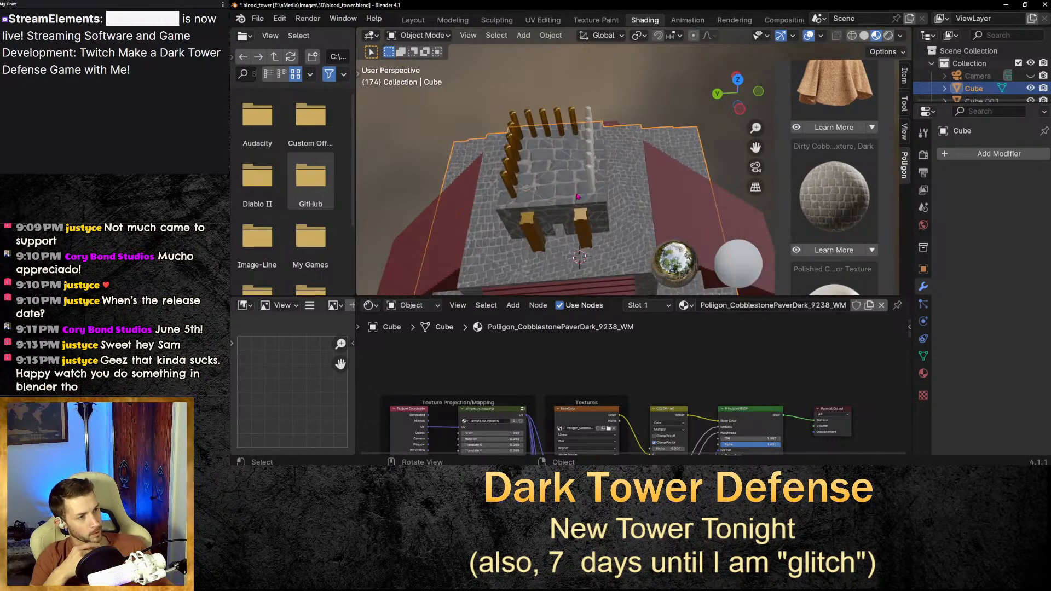
In UV Editing, unwrap the tower's top face and scale its UV island about 2 times.
left_click(543, 20)
middle_click_drag(810, 134, 607, 247)
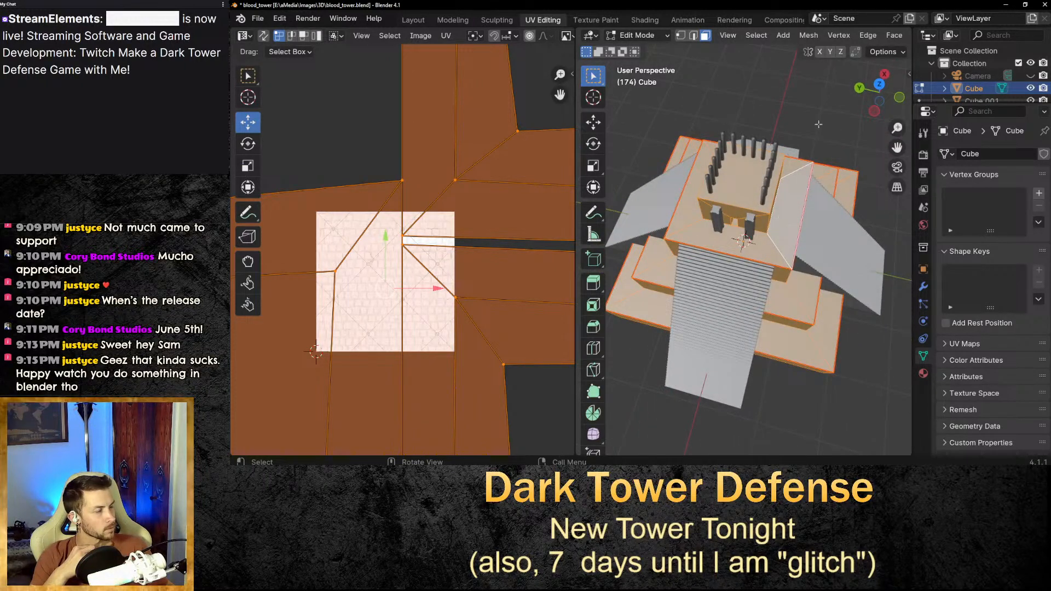
key("alt+a")
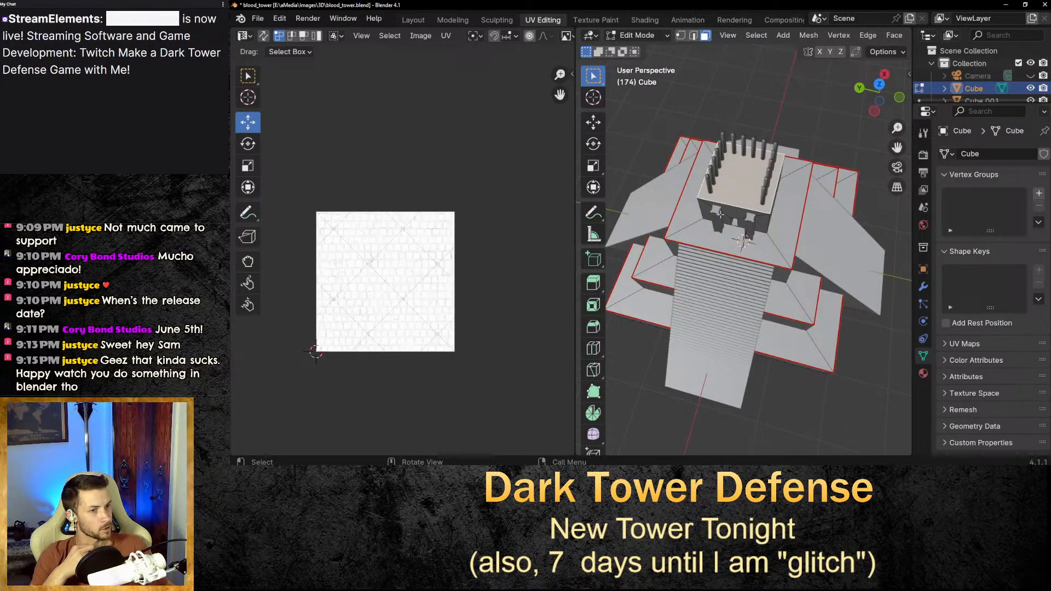
scroll(758, 190, "up", 5)
middle_click_drag(759, 190, 761, 236)
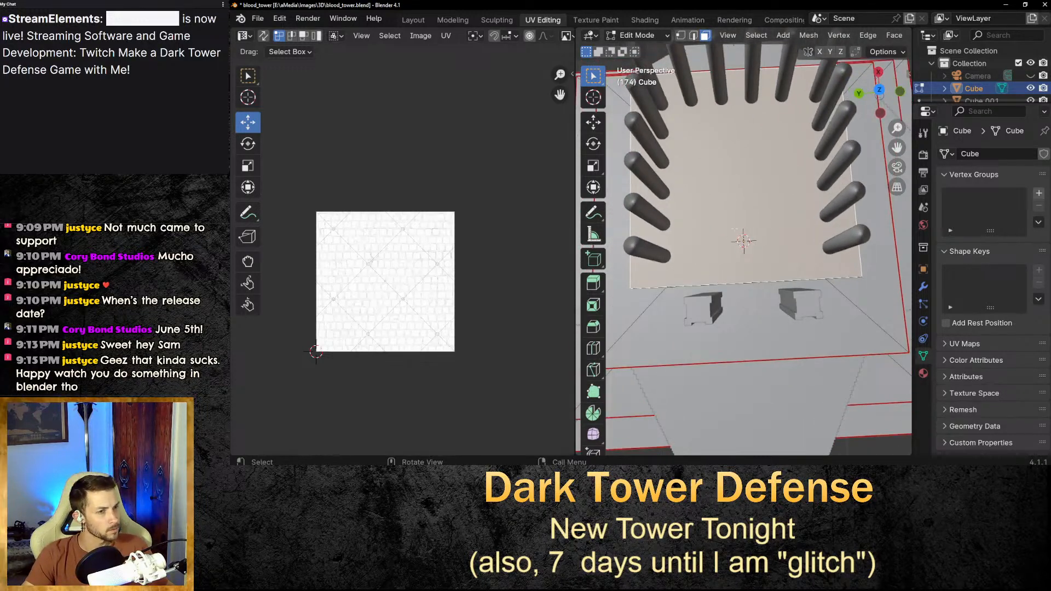
right_click(776, 202)
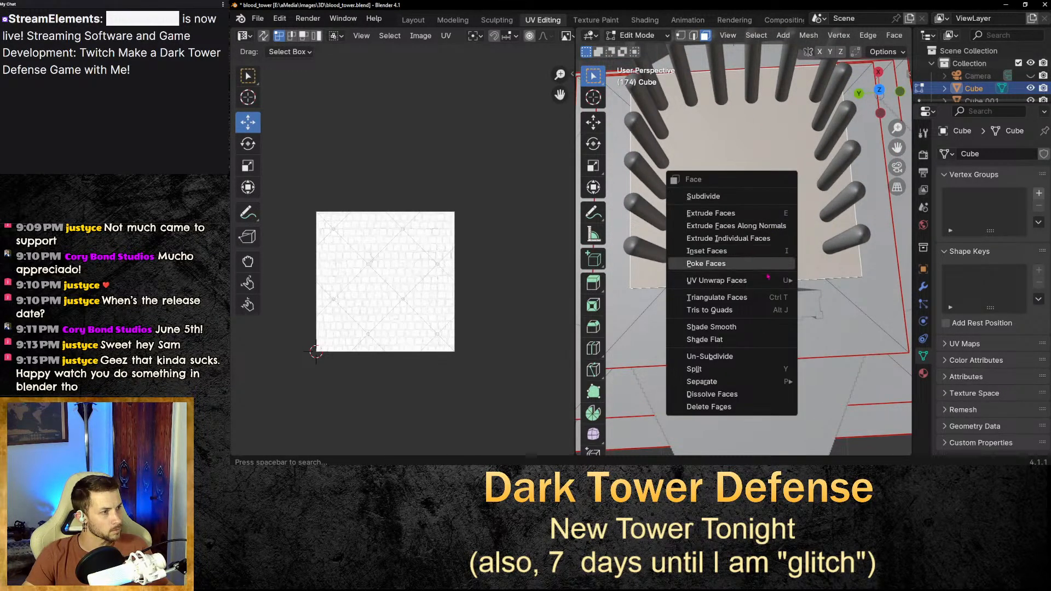
mouse_move(764, 284)
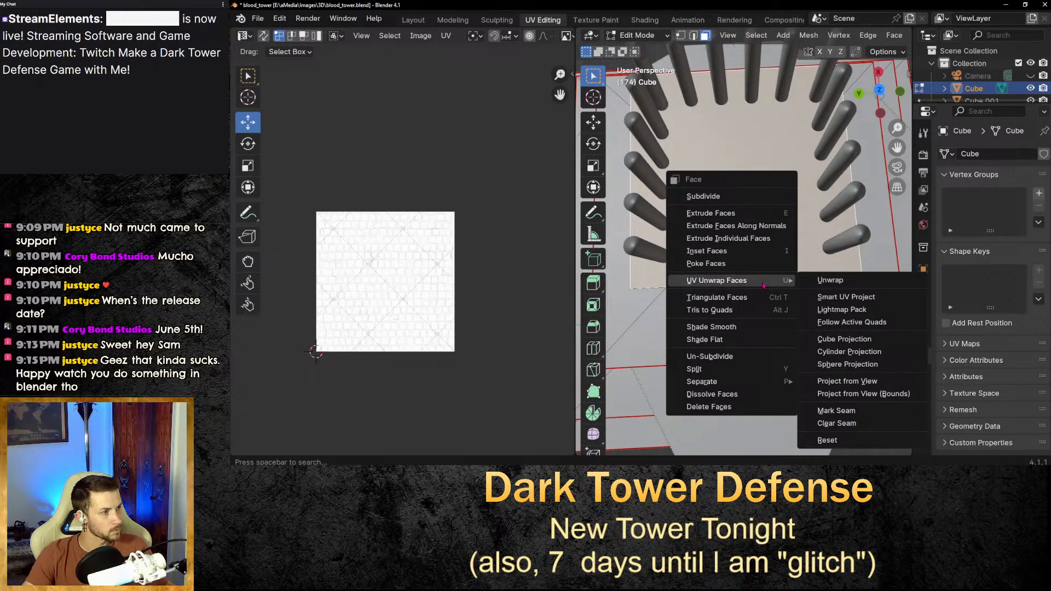
left_click(830, 281)
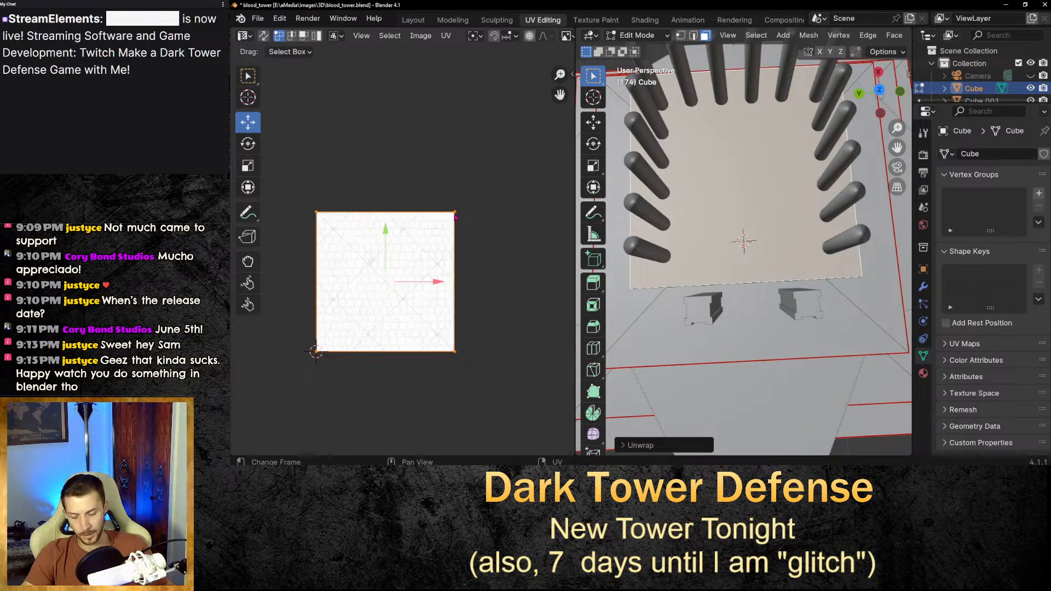
key("s")
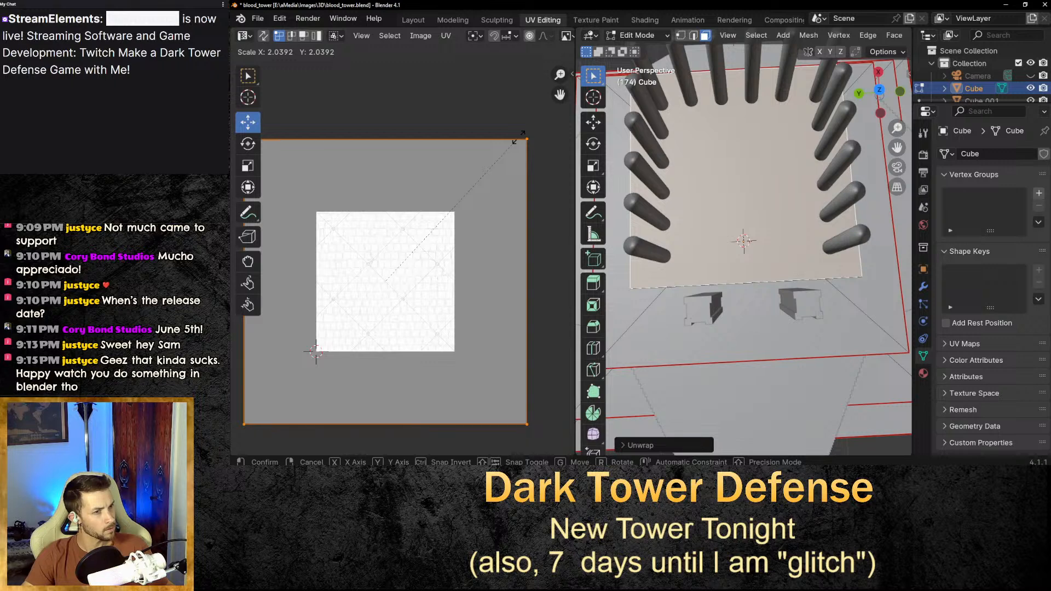
left_click(519, 140)
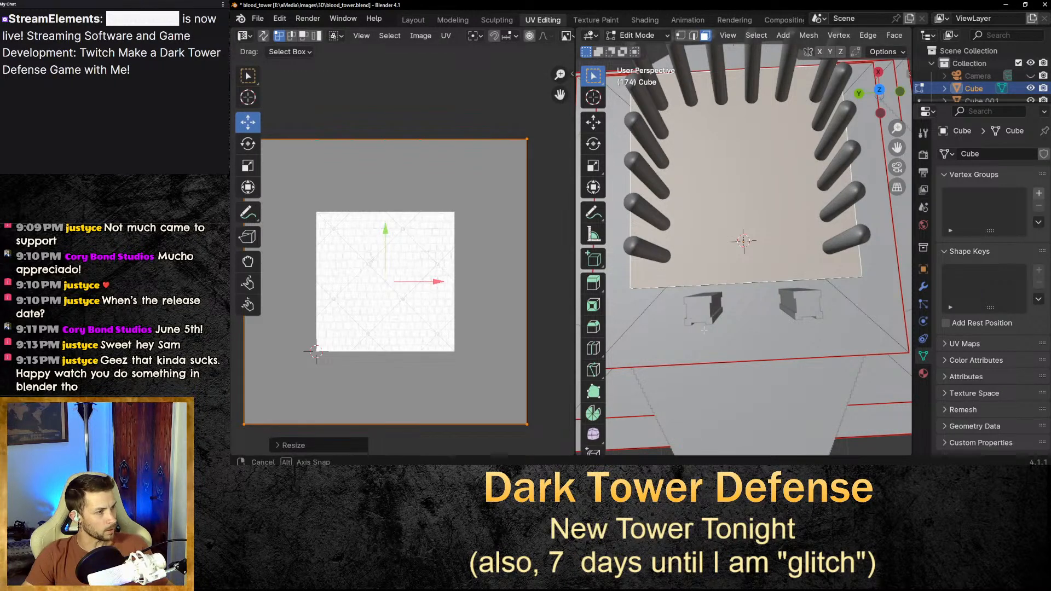
Inspect the cobblestone texture on the tower in the Shading viewport.
scroll(673, 312, "down", 8)
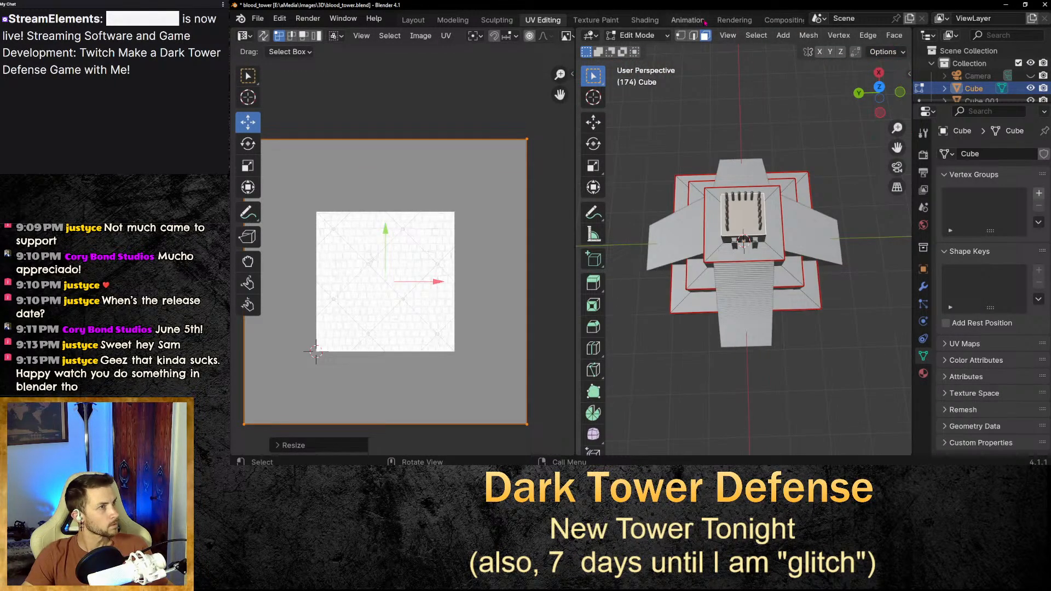
left_click(797, 124)
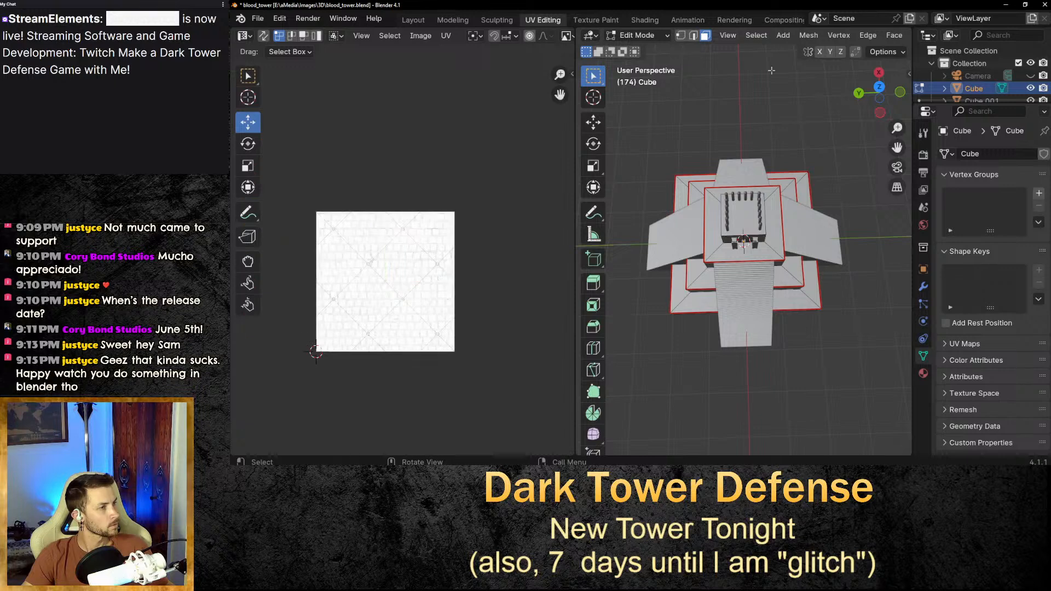
left_click(644, 20)
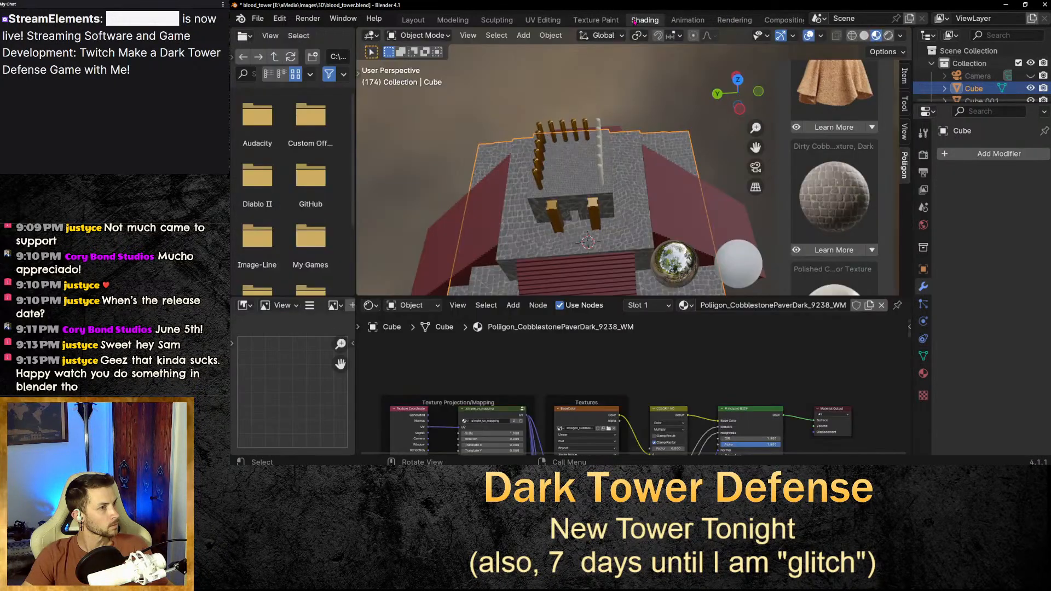
scroll(569, 180, "up", 4)
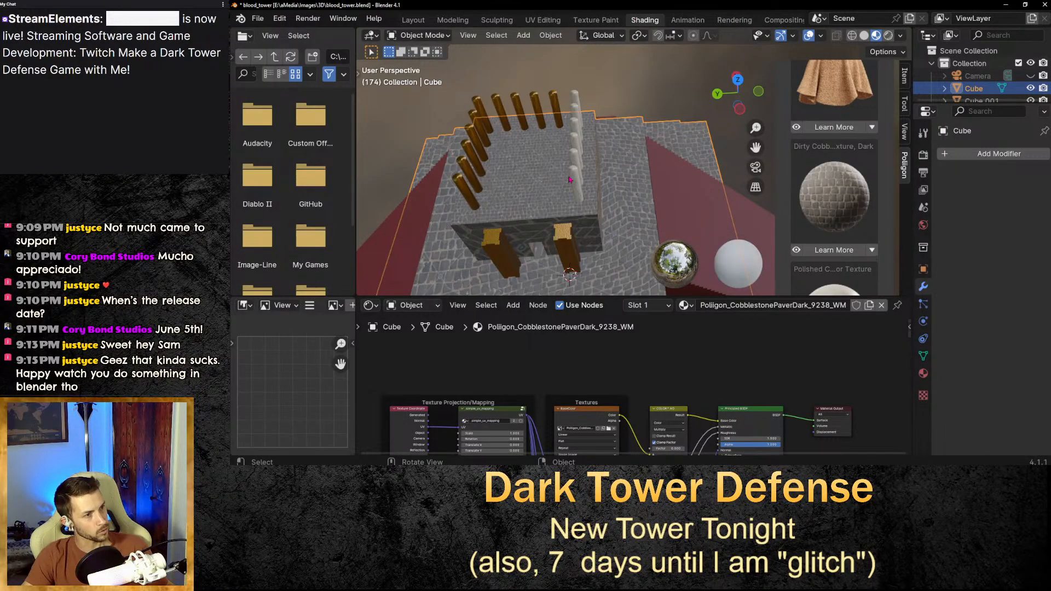
scroll(570, 180, "down", 2)
scroll(619, 176, "down", 2)
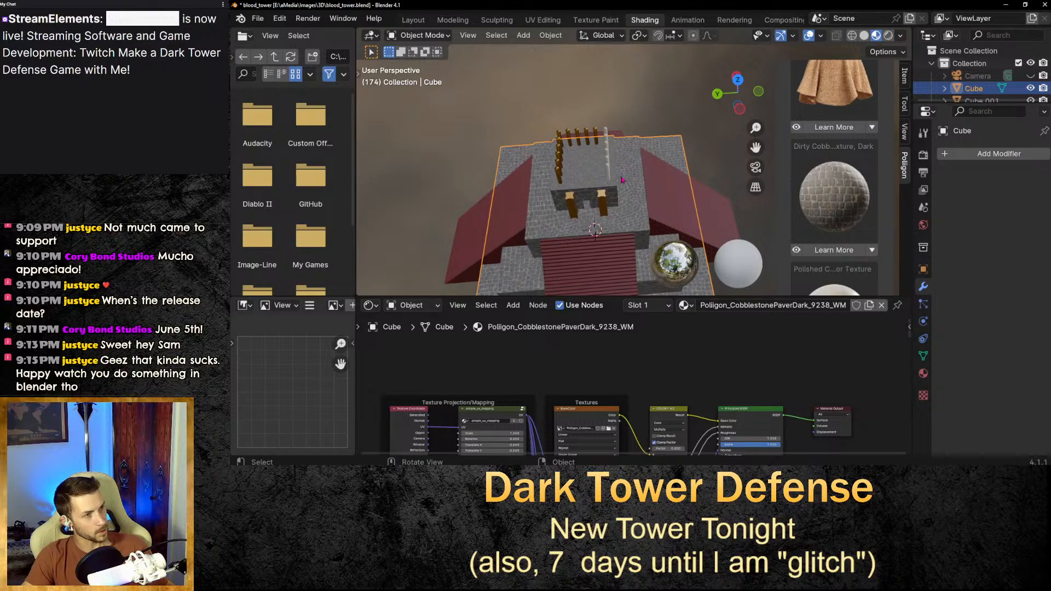
mouse_move(622, 180)
middle_mouse_down()
mouse_move(657, 139)
mouse_move(632, 168)
middle_mouse_up()
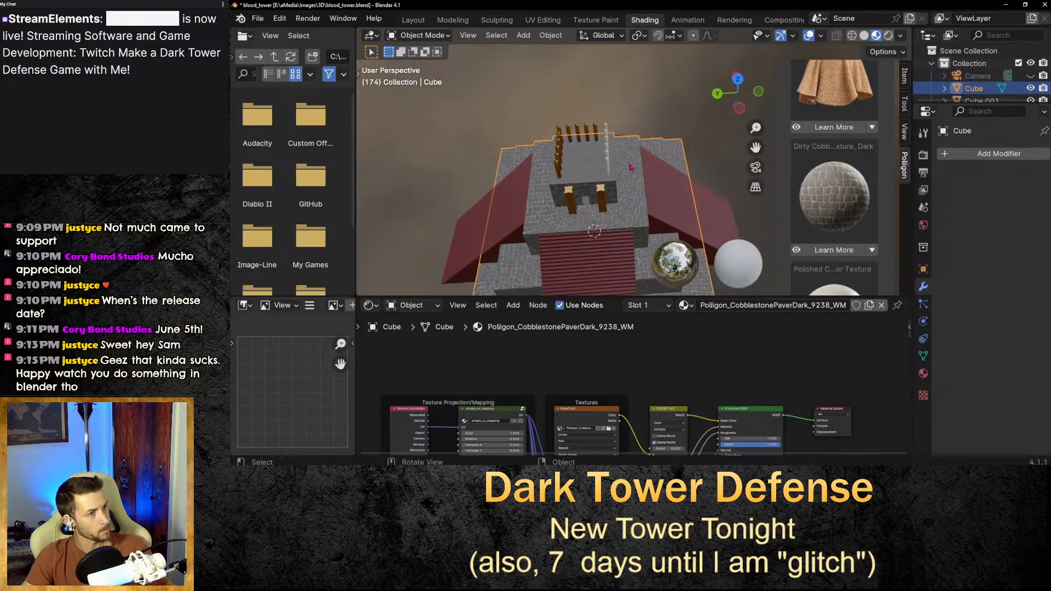
Select all faces of the base cube and scale their UV islands about 1.1 times.
left_click(547, 20)
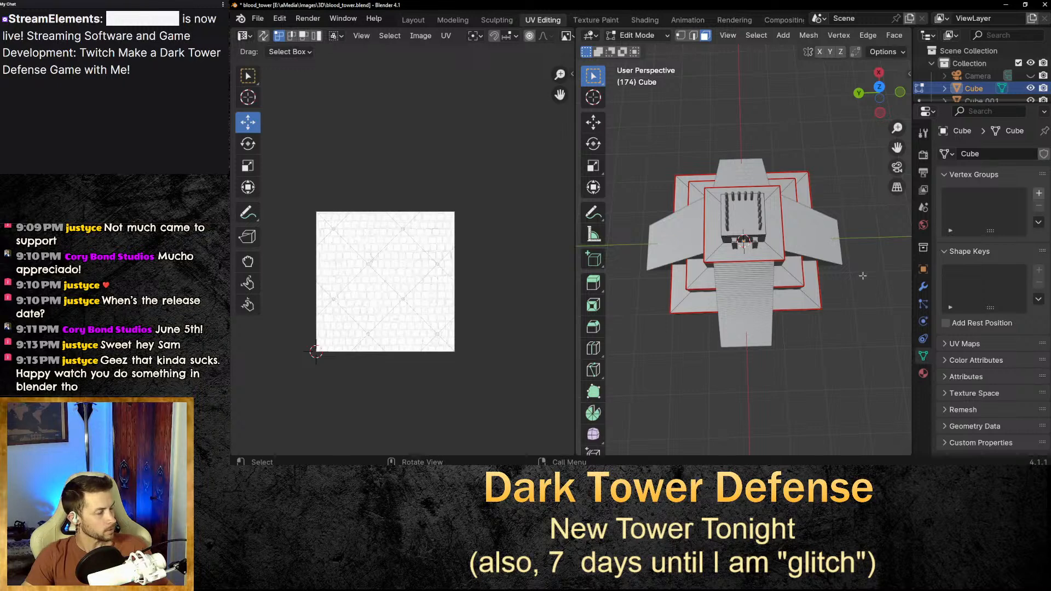
middle_click_drag(864, 315, 827, 347)
key("a")
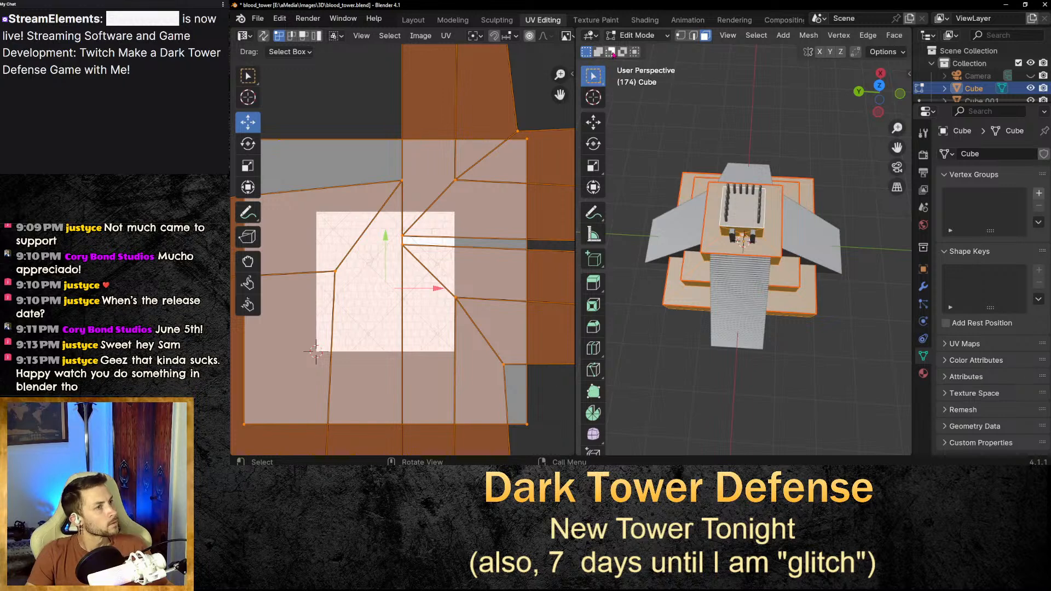
left_click(611, 52)
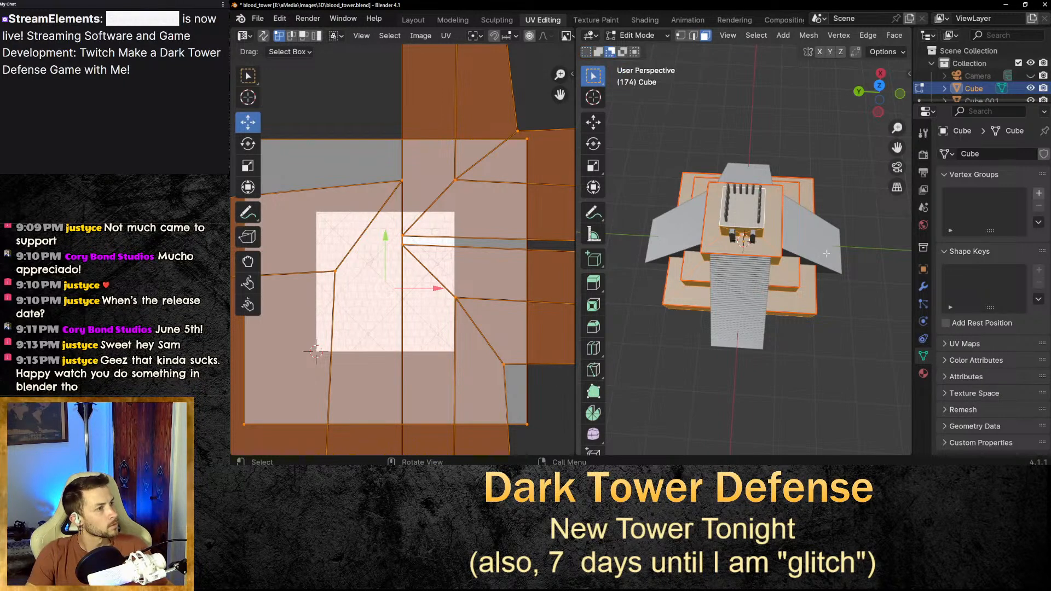
left_click(744, 216)
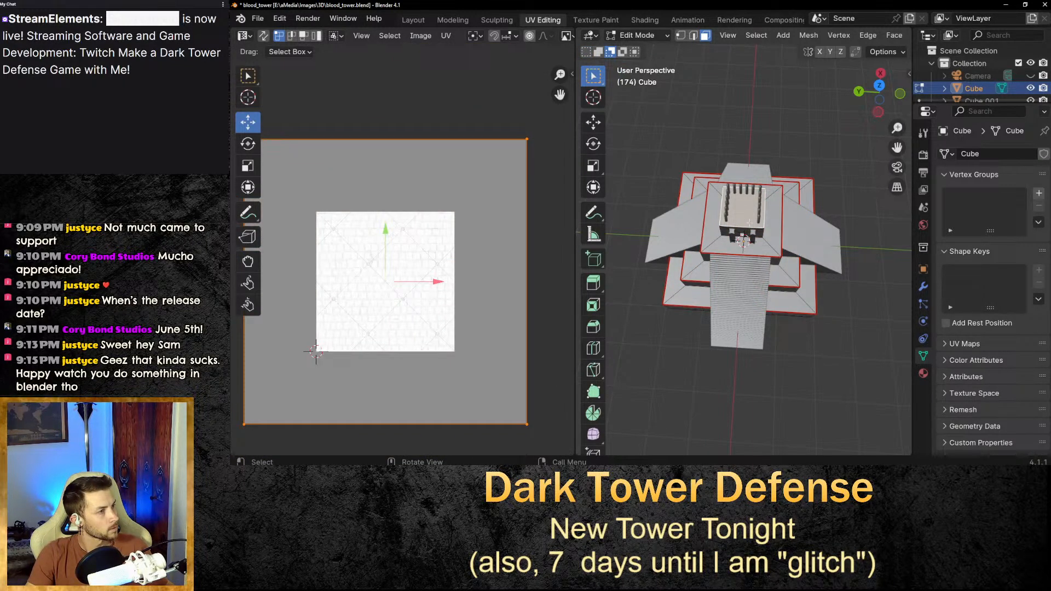
middle_click_drag(749, 222, 808, 306)
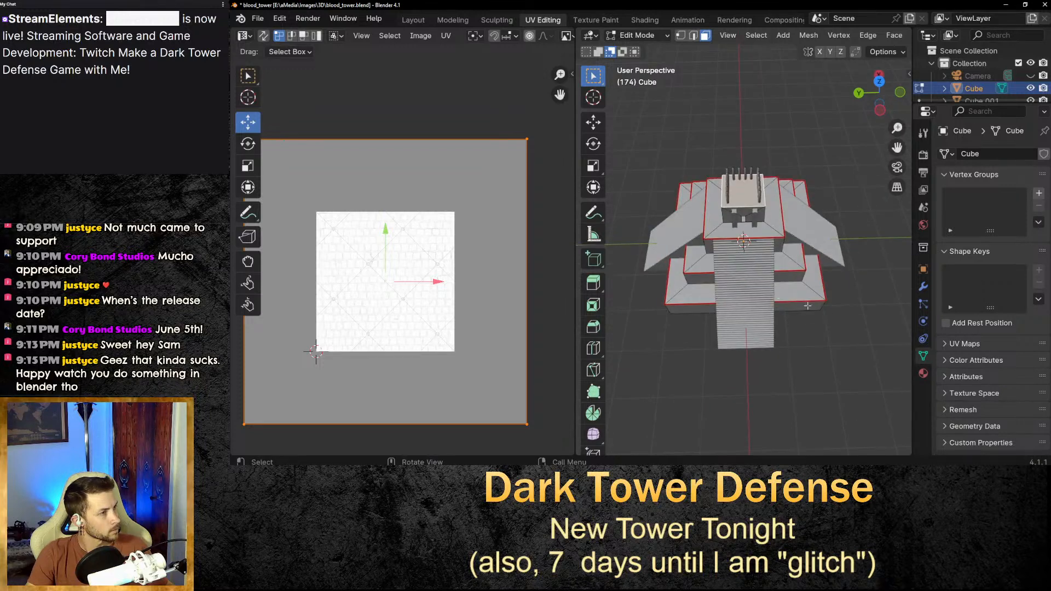
key("alt+a")
key("a")
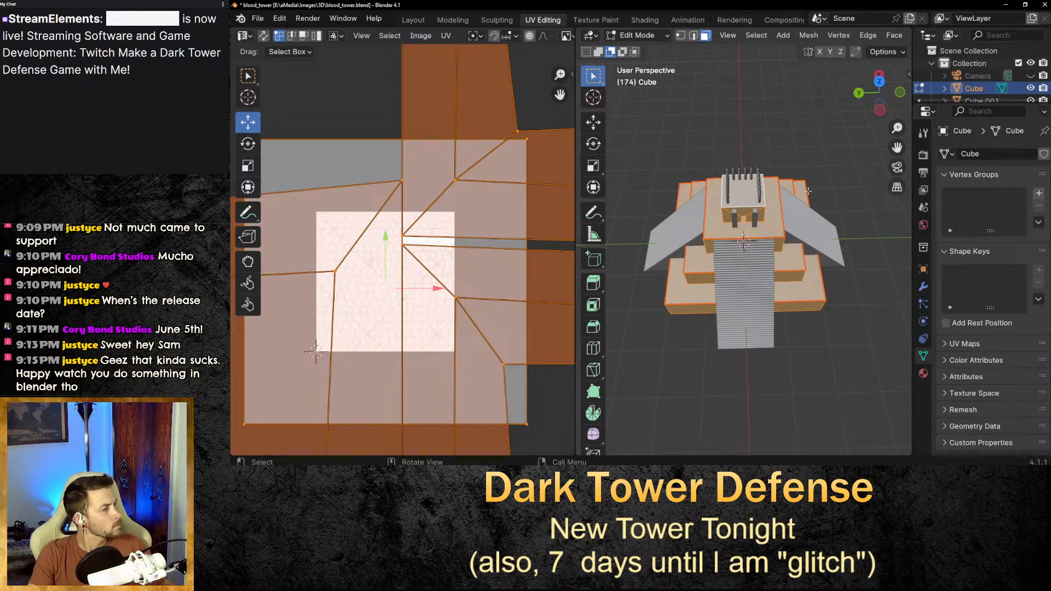
scroll(808, 190, "up", 2)
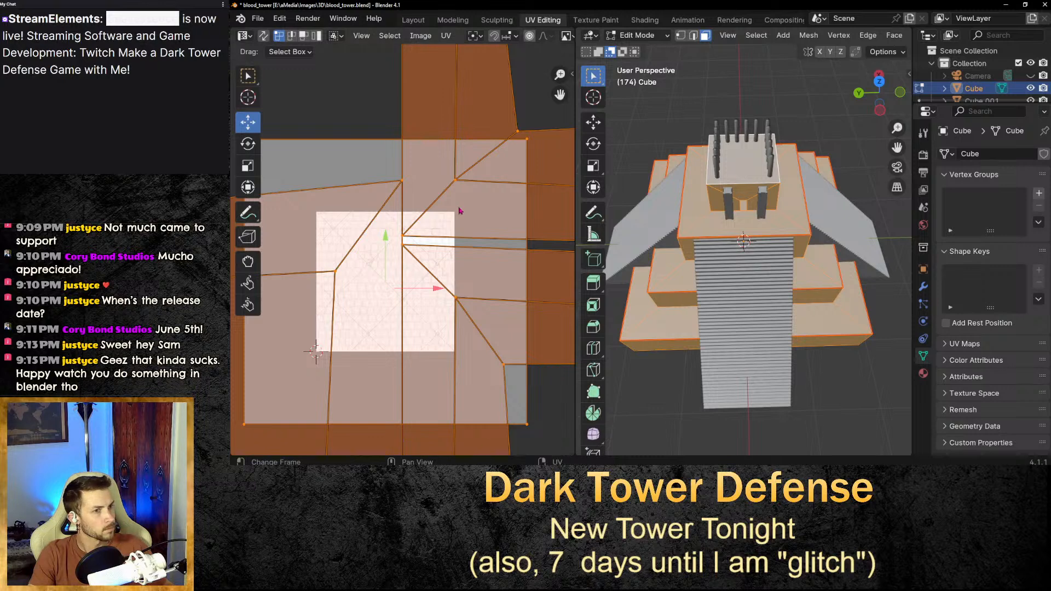
left_click(751, 171, "shift")
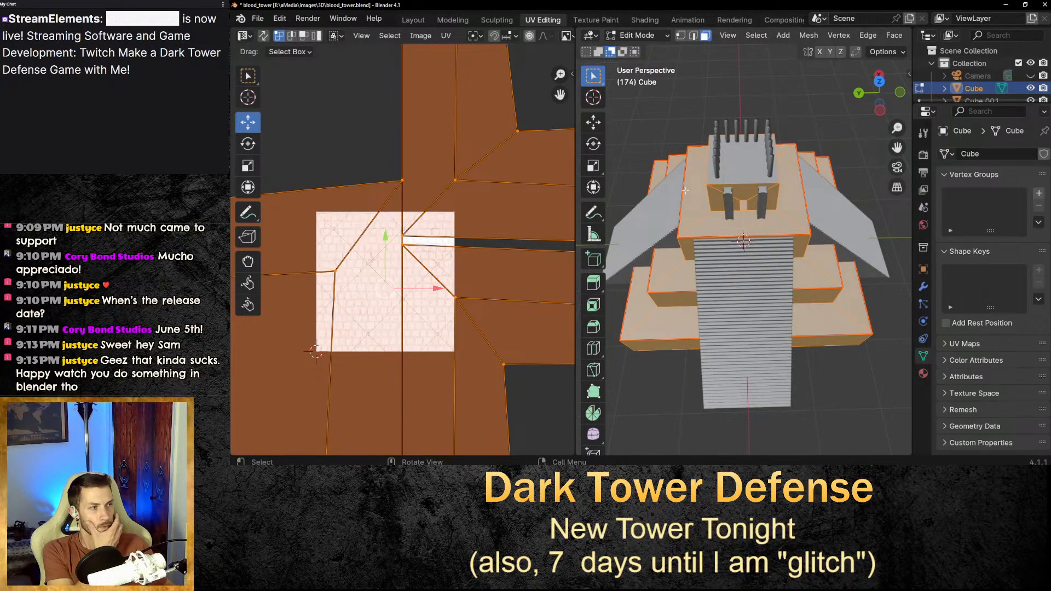
scroll(458, 268, "down", 5)
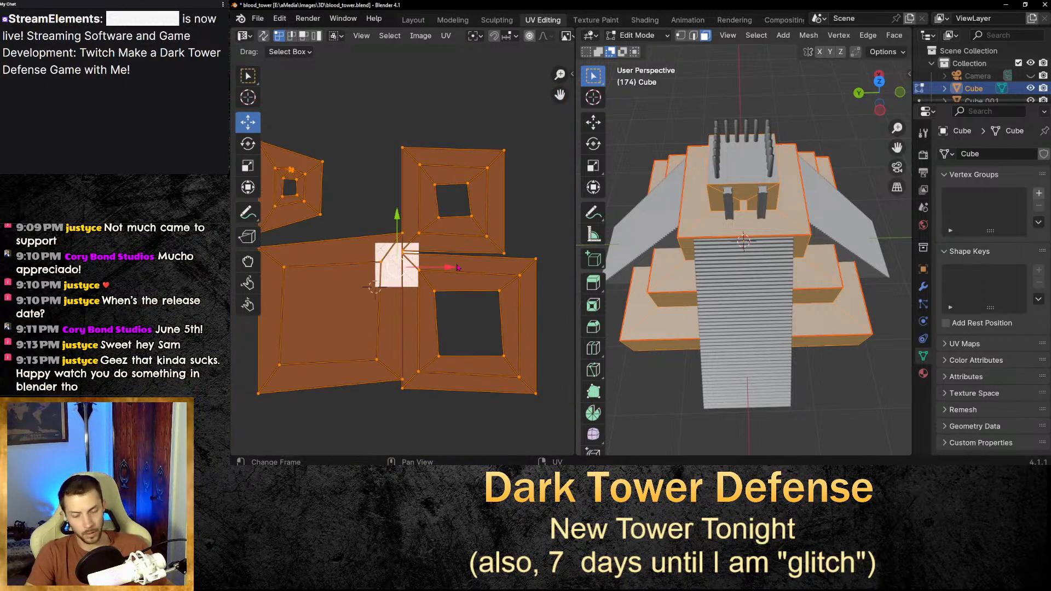
key("s")
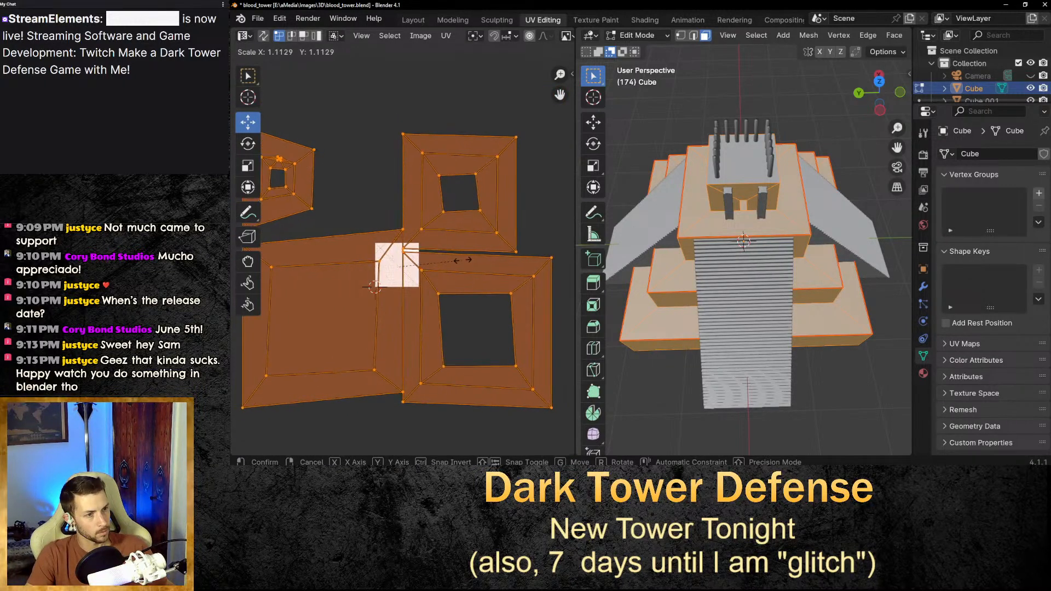
left_click(512, 248)
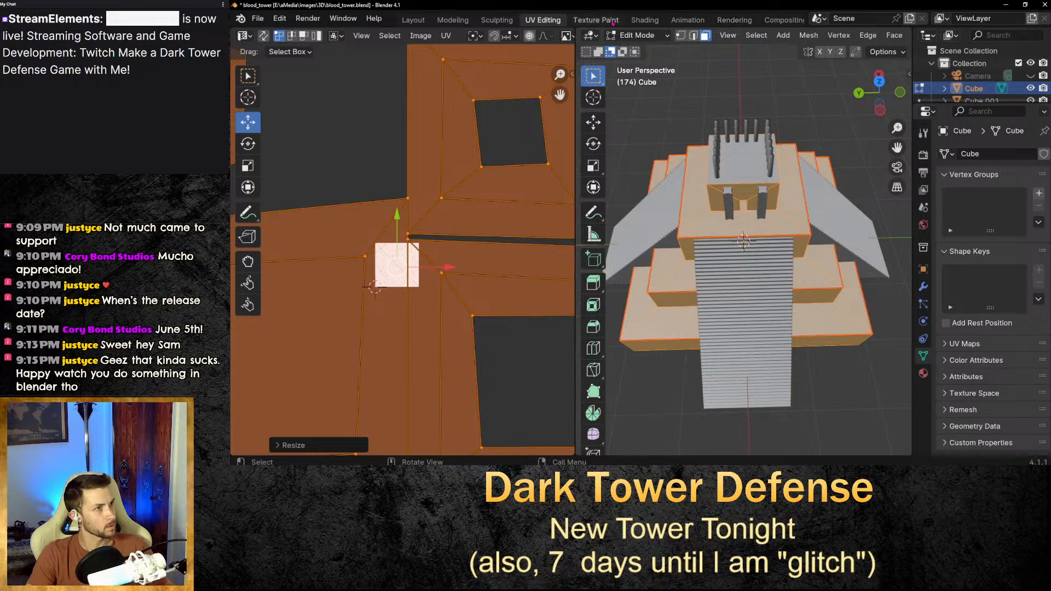
Check the rescaled cobblestone texture on the tower in the Shading viewport.
left_click(645, 20)
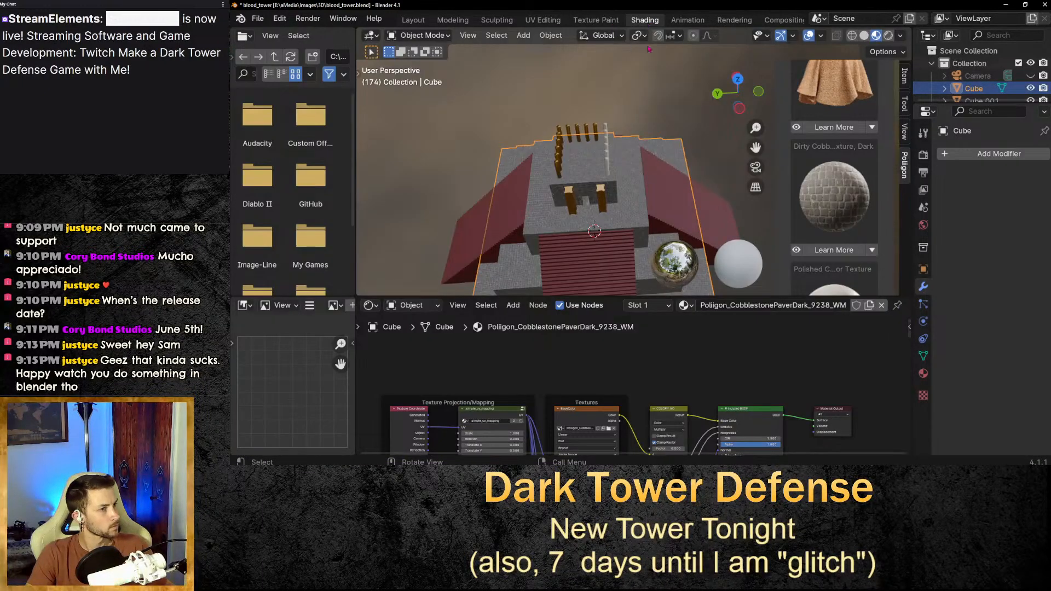
mouse_move(696, 236)
middle_mouse_down()
mouse_move(698, 160)
mouse_move(694, 235)
middle_mouse_up()
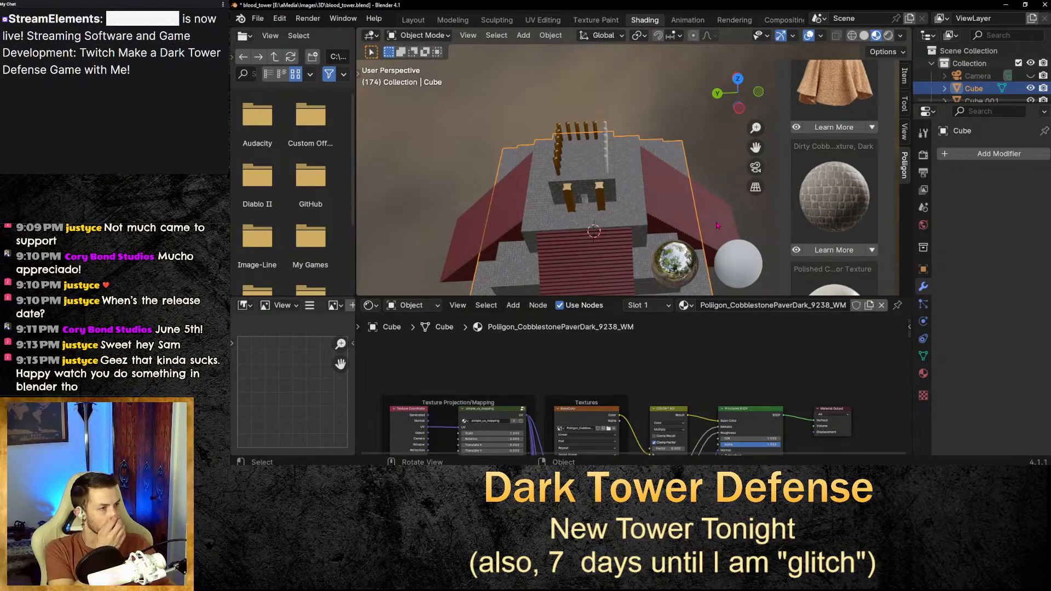
middle_click_drag(714, 190, 679, 129)
scroll(697, 198, "down", 3)
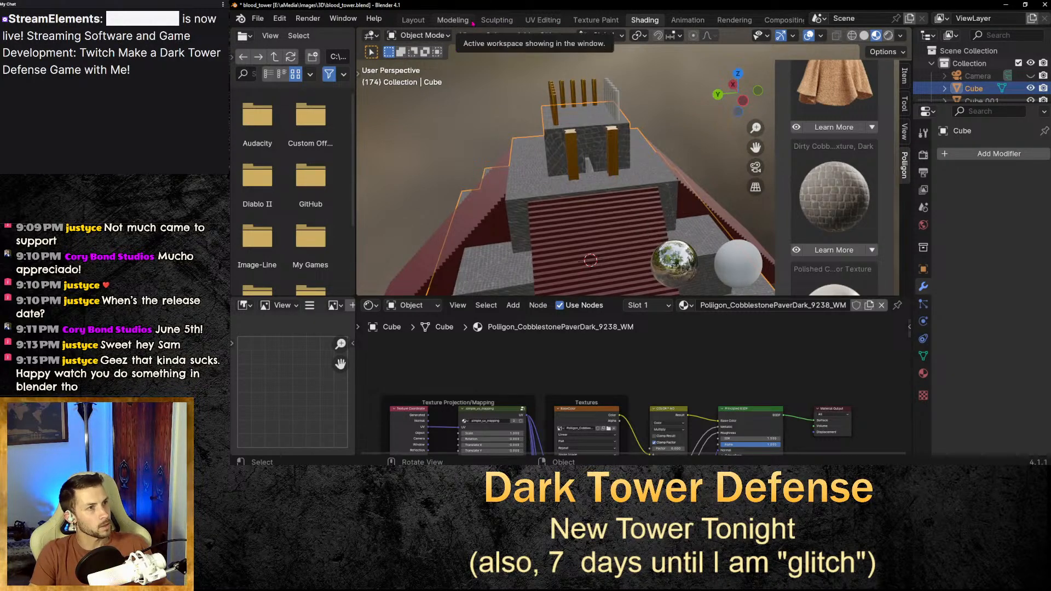
left_click(543, 20)
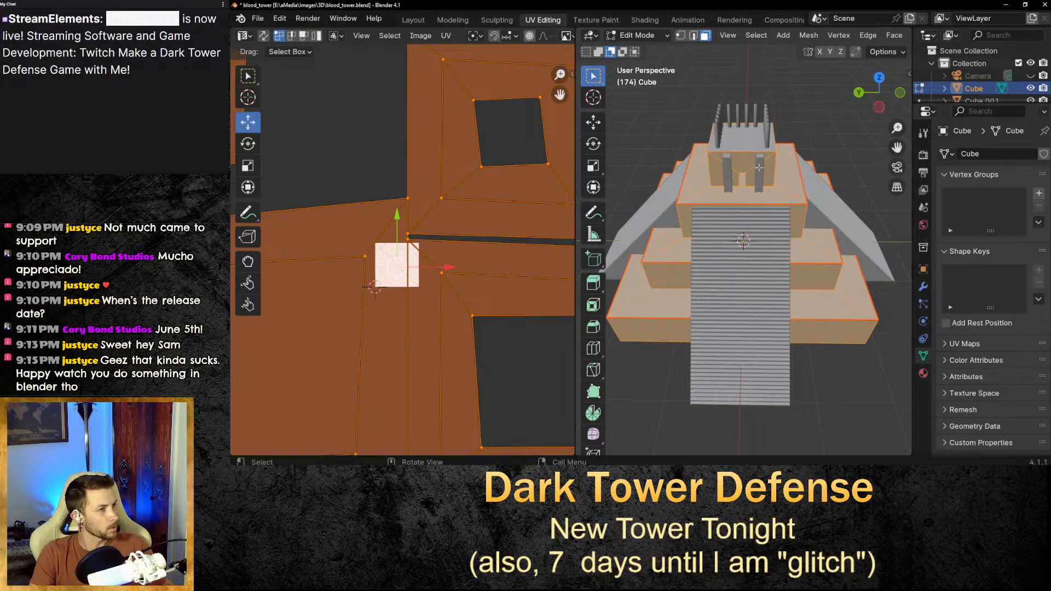
Select the side faces of the tower's tiers and scale all their UV islands about 2.3 times.
left_click(871, 387)
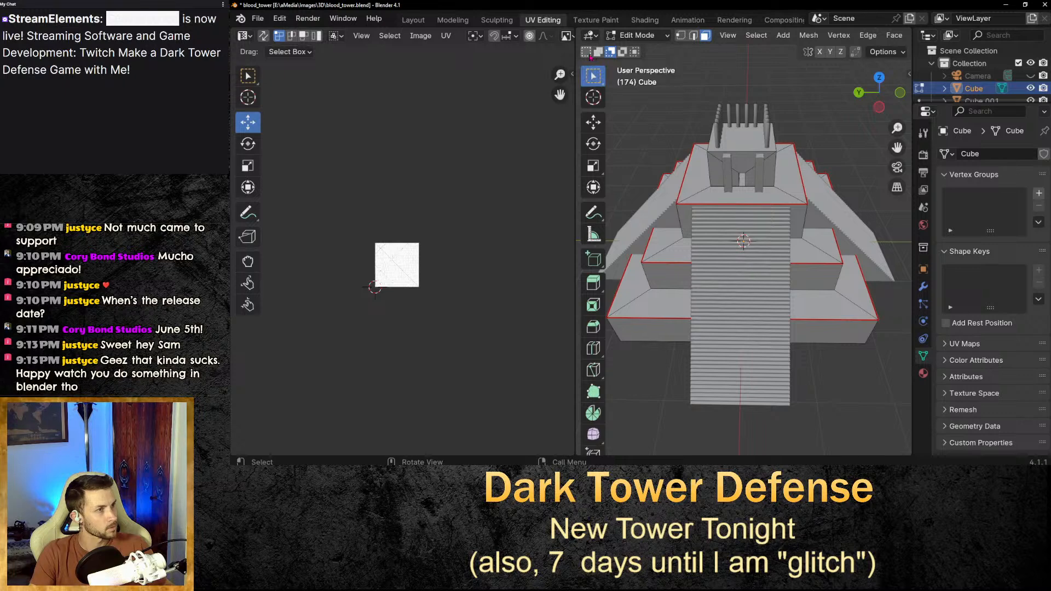
left_click(588, 53)
left_click(758, 168)
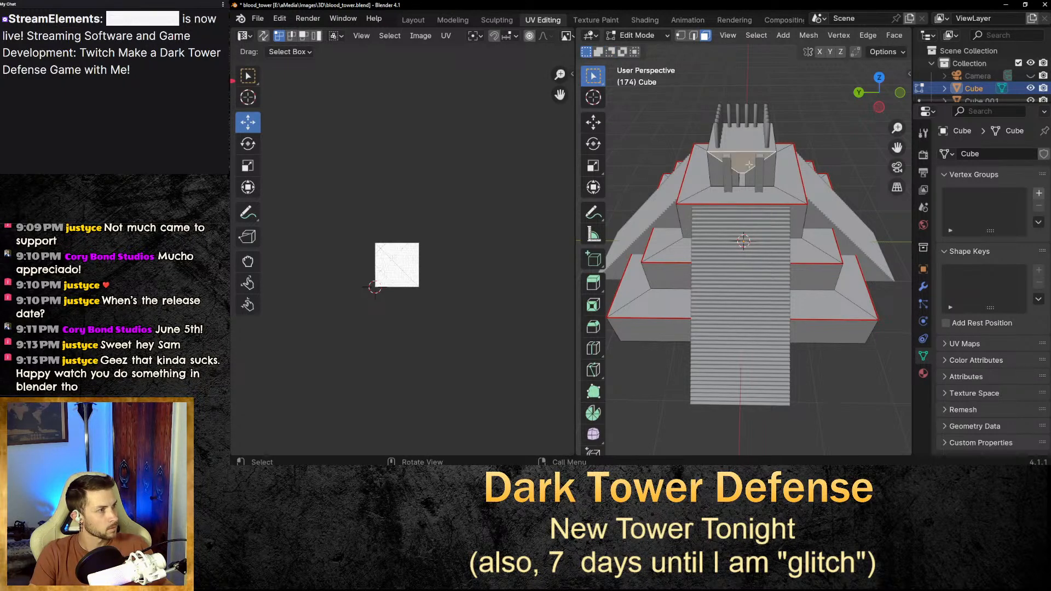
left_click(743, 176, "shift")
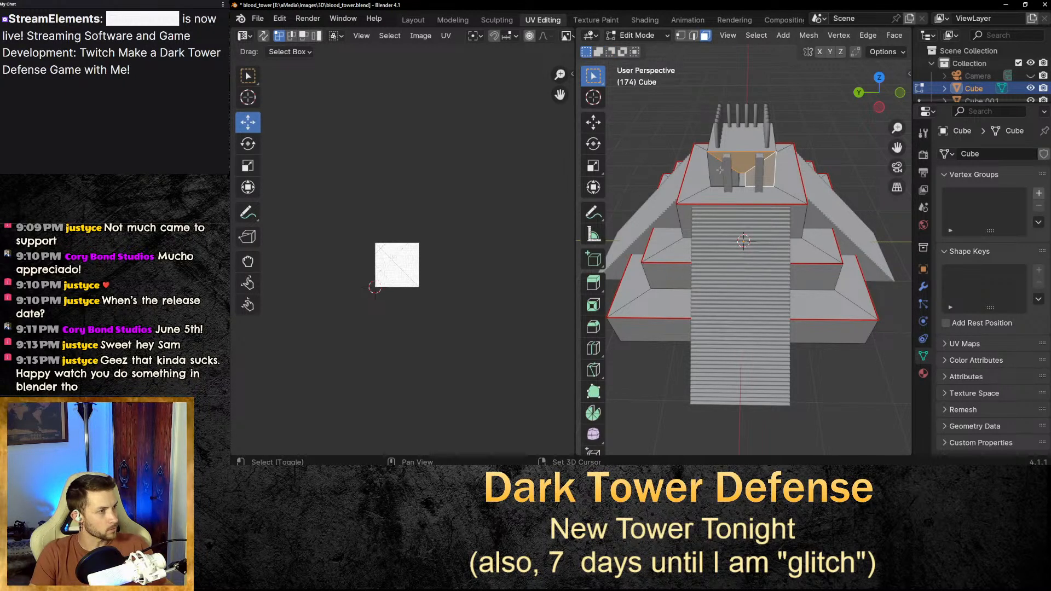
middle_click_drag(743, 175, 728, 188)
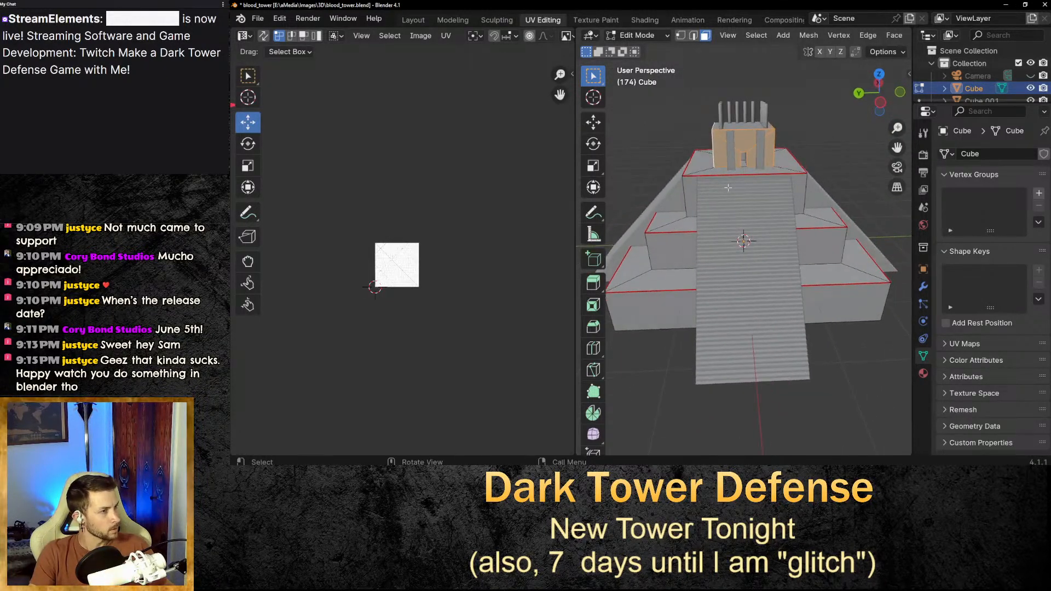
left_click(692, 191, "shift")
left_click(674, 251, "shift")
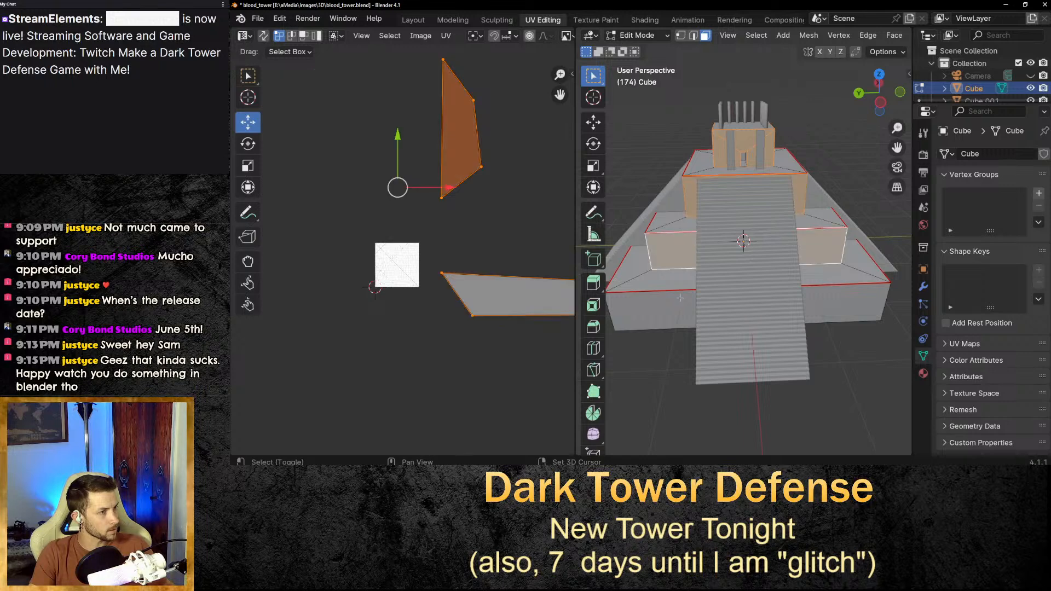
left_click(680, 298, "shift")
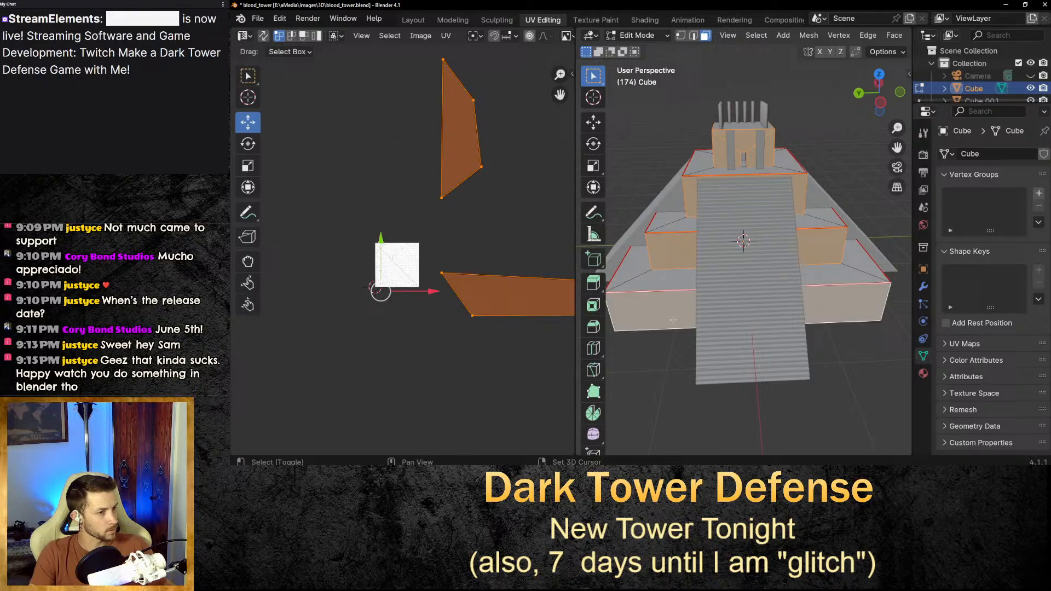
left_click(419, 208)
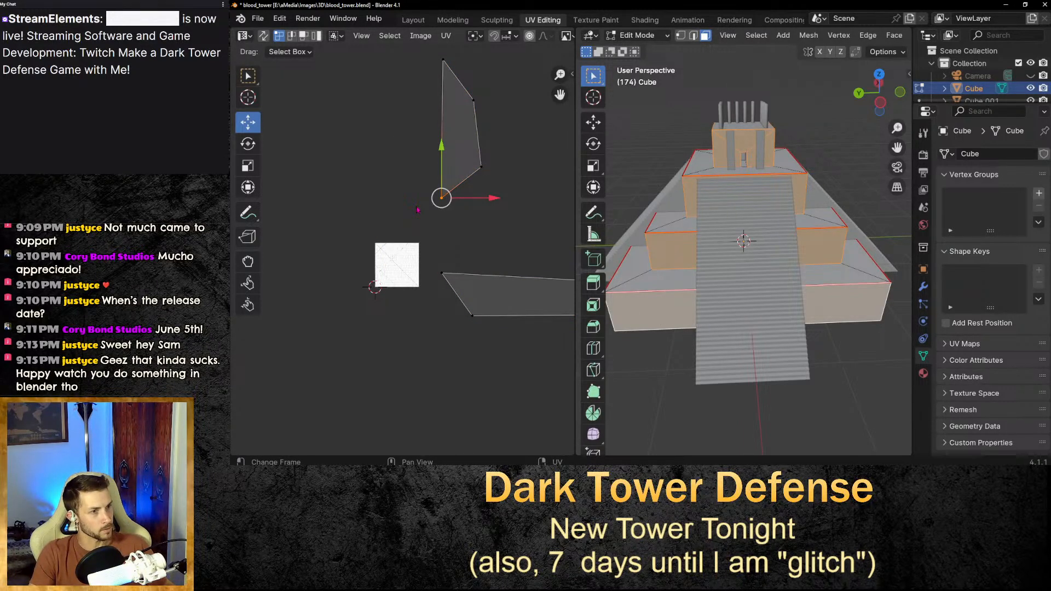
key("s")
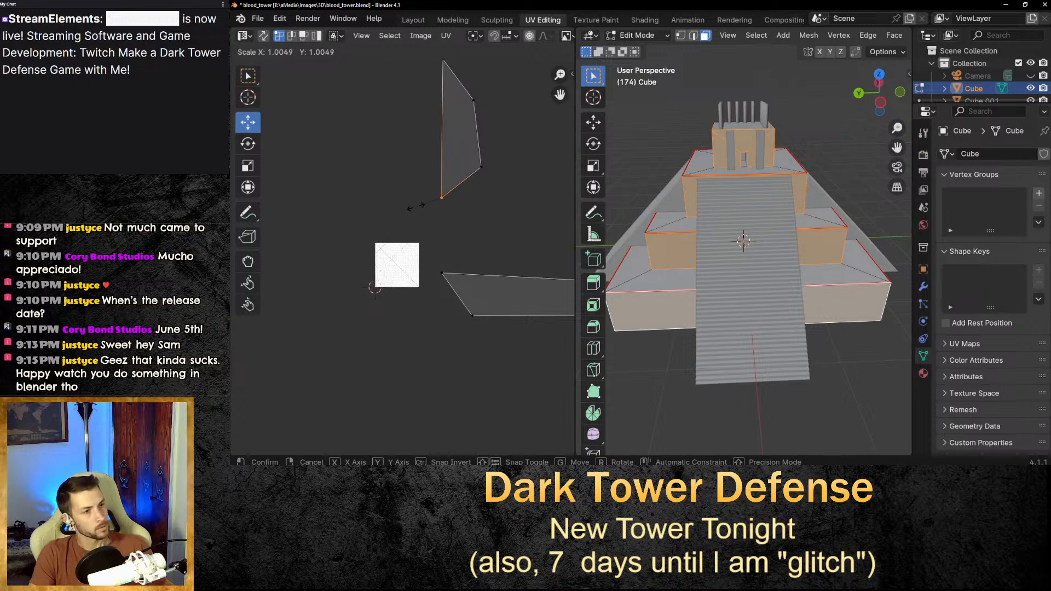
key("Escape")
key("a")
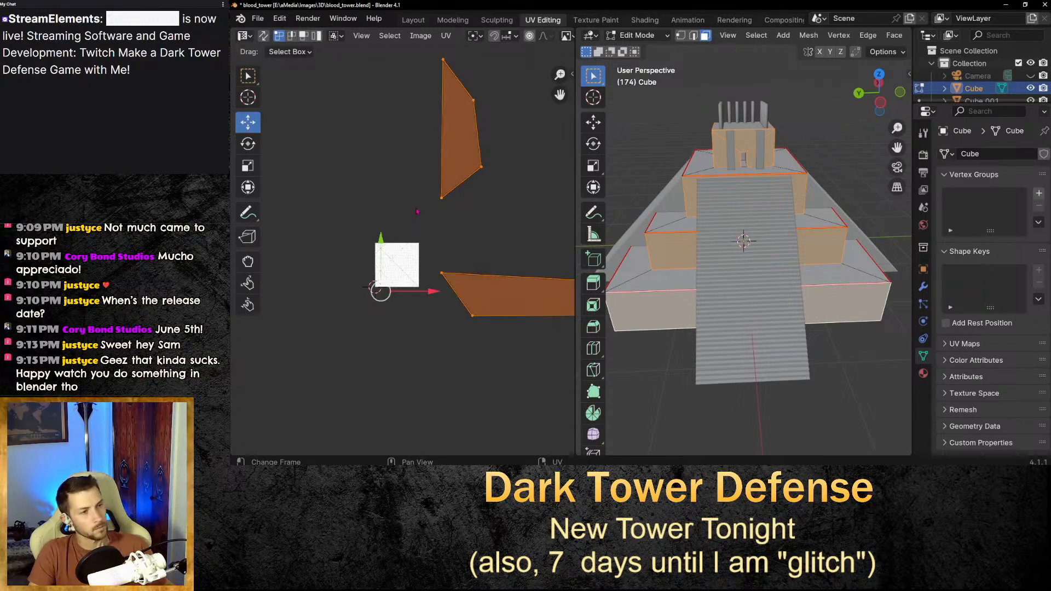
key("s")
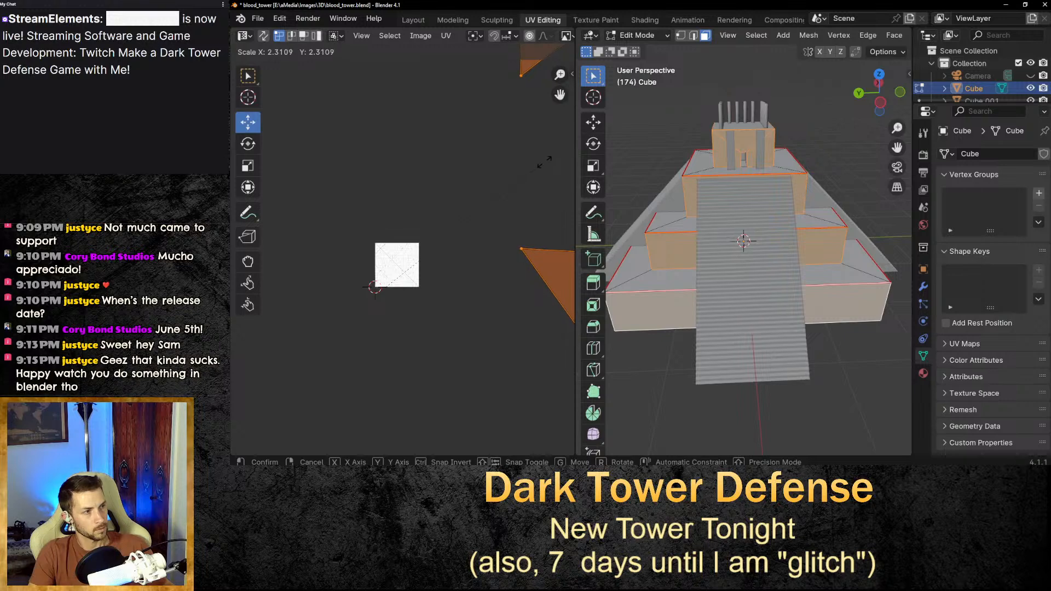
left_click(549, 166)
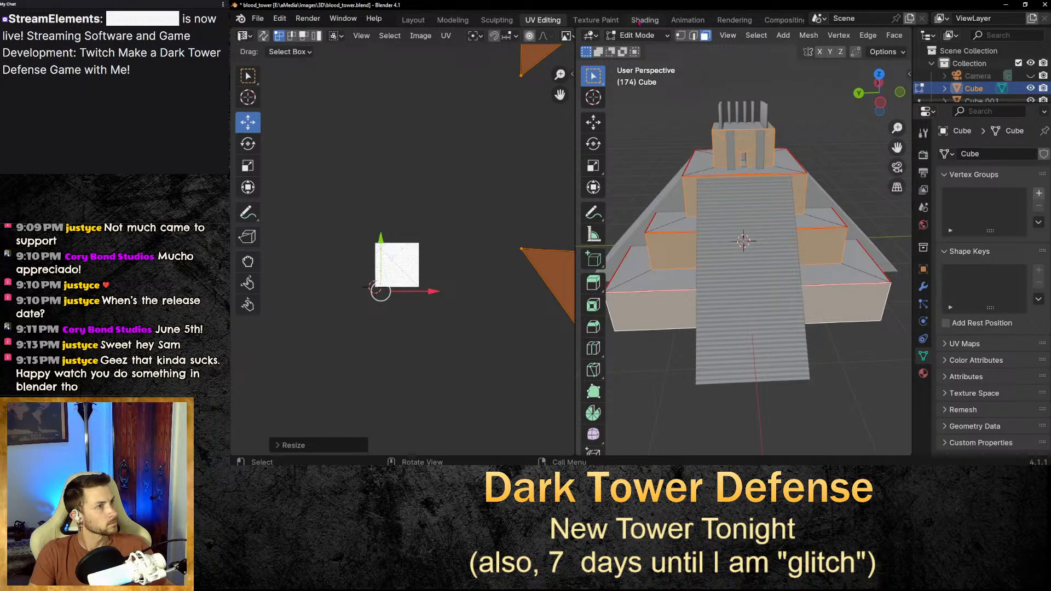
Inspect the cobblestone texture on the tower's tiers and stairs in the Shading viewport.
left_click(645, 19)
middle_click_drag(720, 207, 634, 149)
scroll(606, 228, "up", 3)
scroll(606, 229, "down", 1)
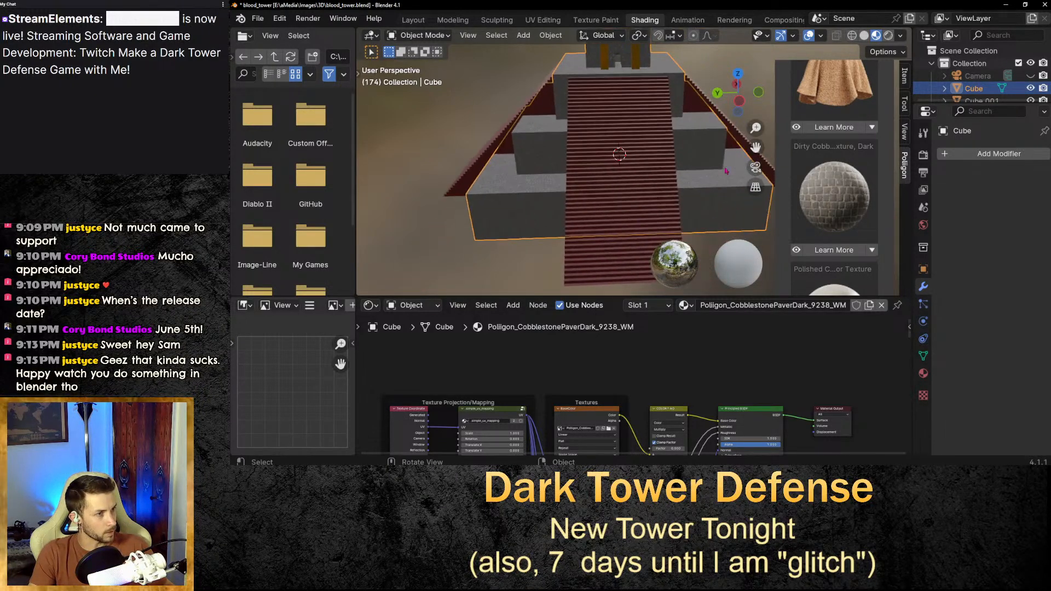
scroll(543, 289, "up", 4)
scroll(543, 289, "down", 2)
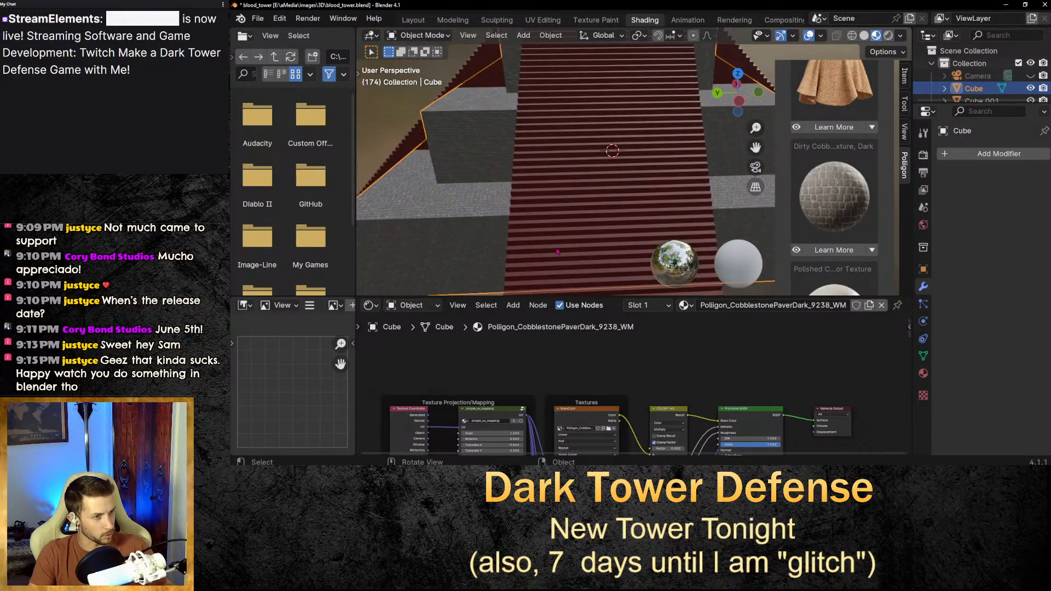
scroll(557, 252, "down", 3)
left_click_drag(756, 147, 660, 190)
middle_click_drag(661, 190, 669, 158)
middle_click_drag(600, 158, 585, 158)
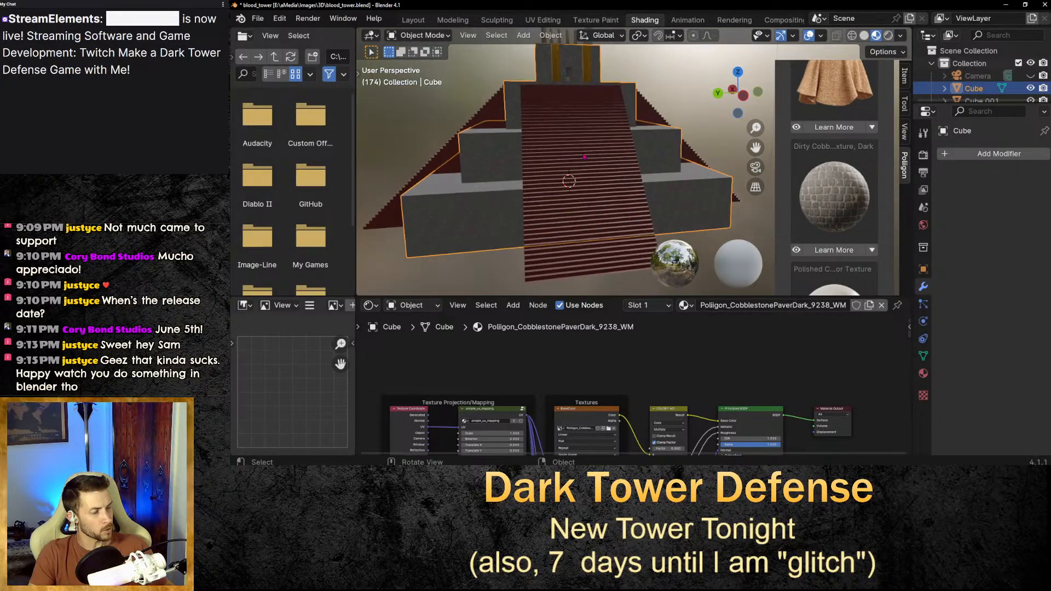
left_click(509, 263)
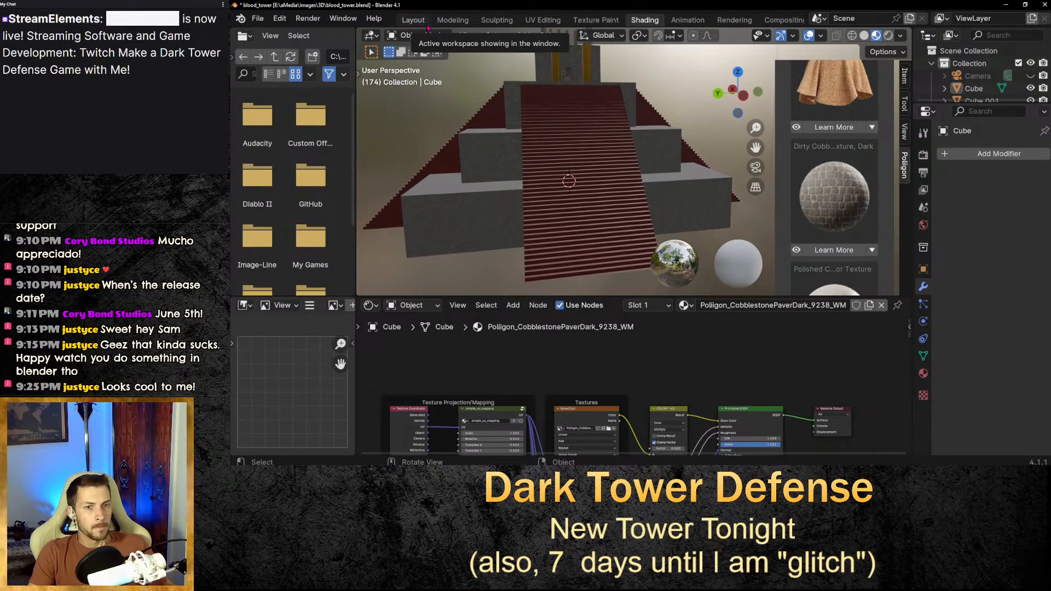
middle_click_drag(580, 115, 603, 163)
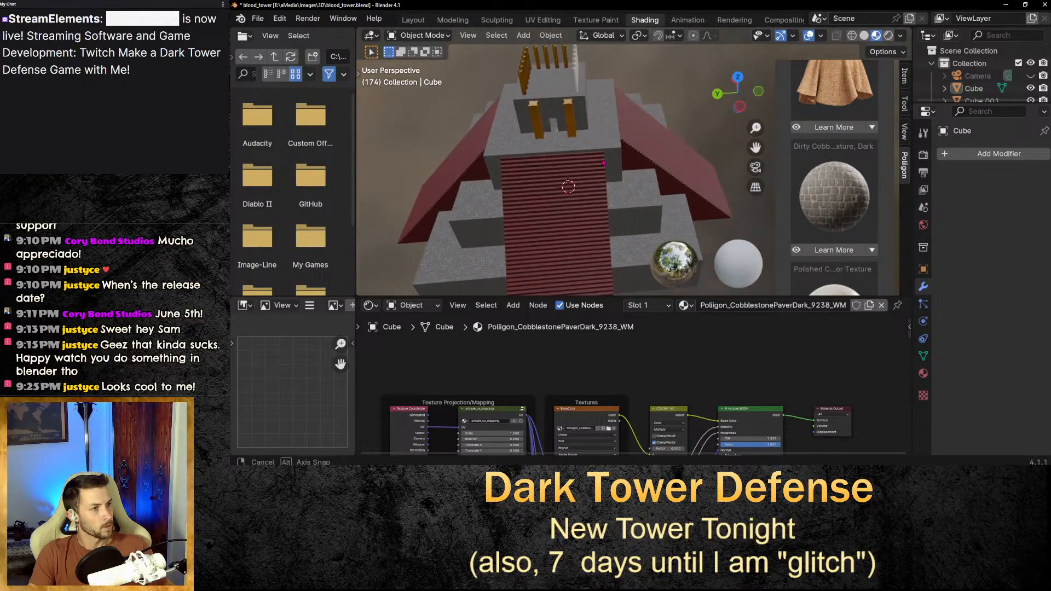
left_click_drag(755, 148, 786, 152)
scroll(690, 163, "down", 1)
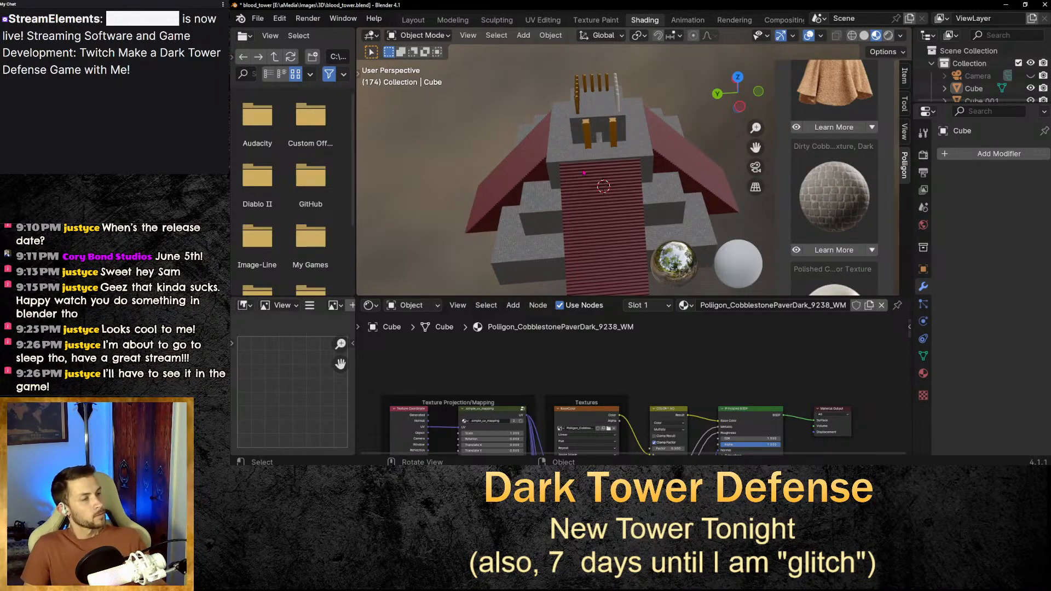
mouse_move(585, 176)
middle_mouse_down()
mouse_move(583, 149)
mouse_move(585, 171)
middle_mouse_up()
scroll(583, 149, "up", 3)
scroll(581, 151, "down", 1)
scroll(585, 171, "down", 4)
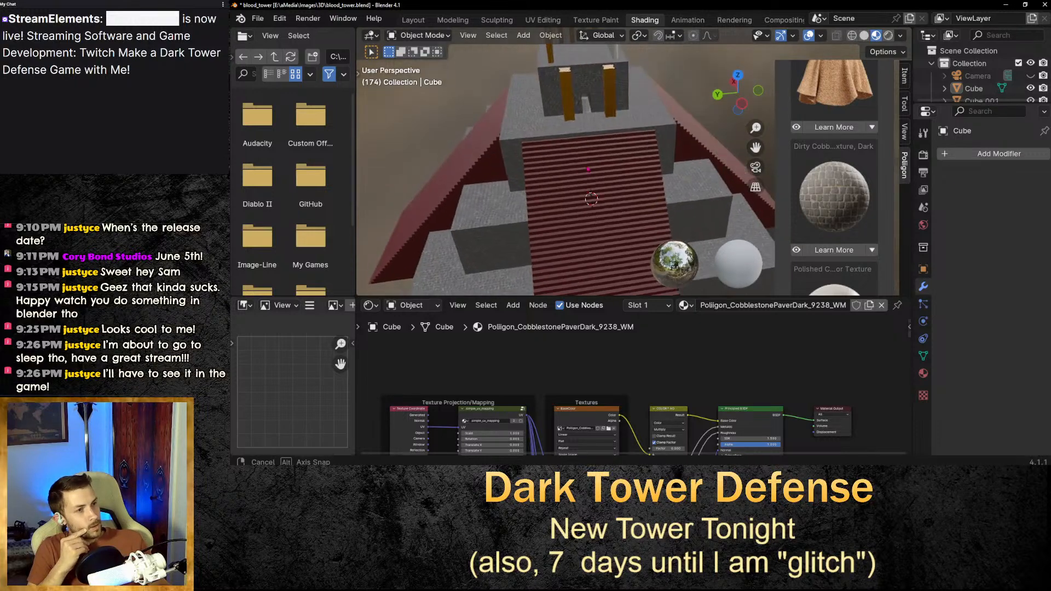
scroll(586, 171, "up", 4)
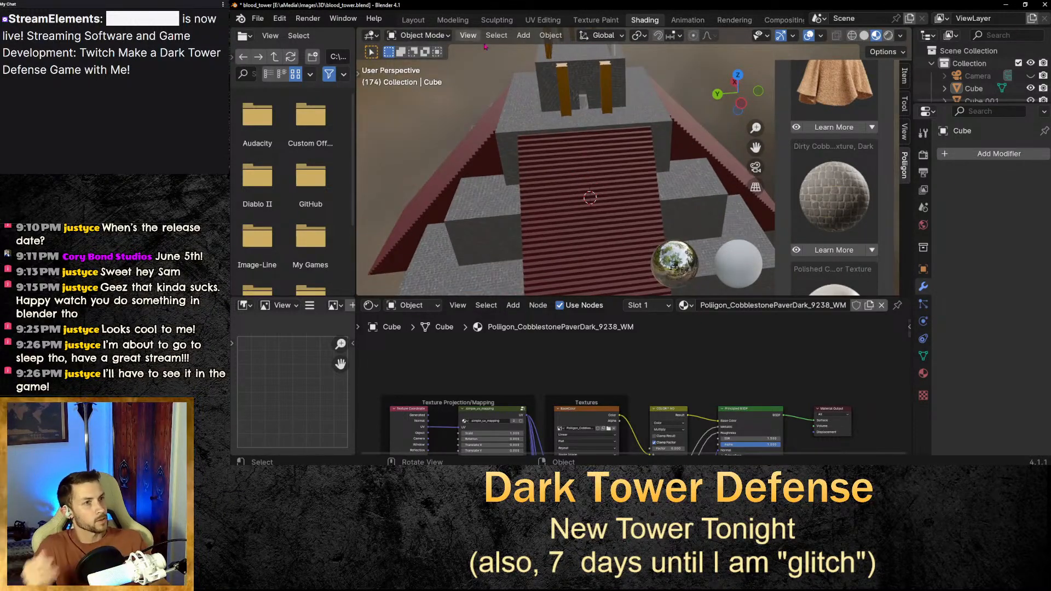
Select a side face of the tower's top block and rescale and reposition its UV island.
left_click(542, 20)
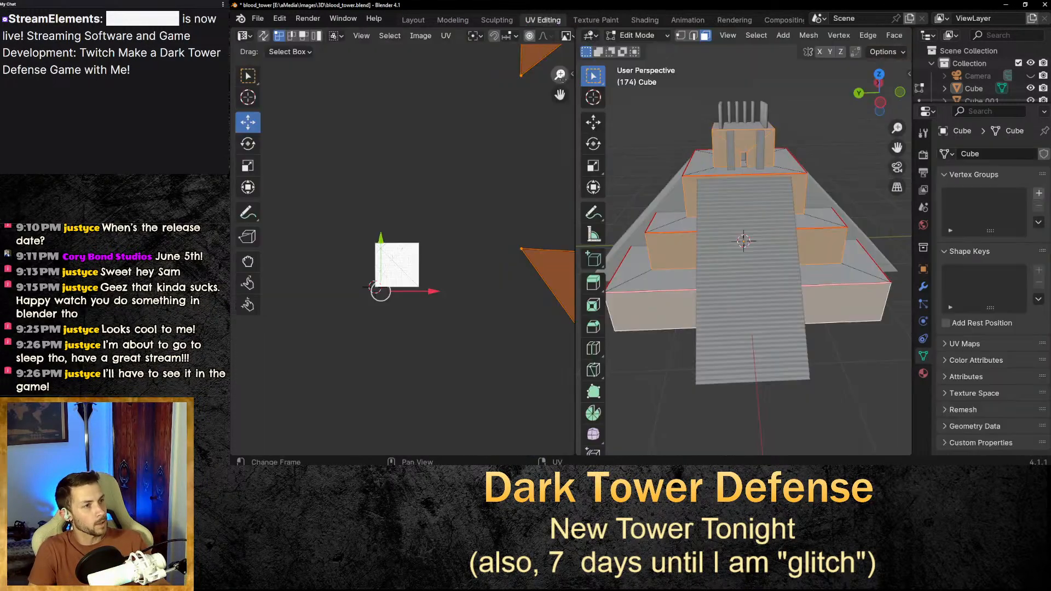
scroll(747, 259, "up", 5)
scroll(771, 222, "down", 2)
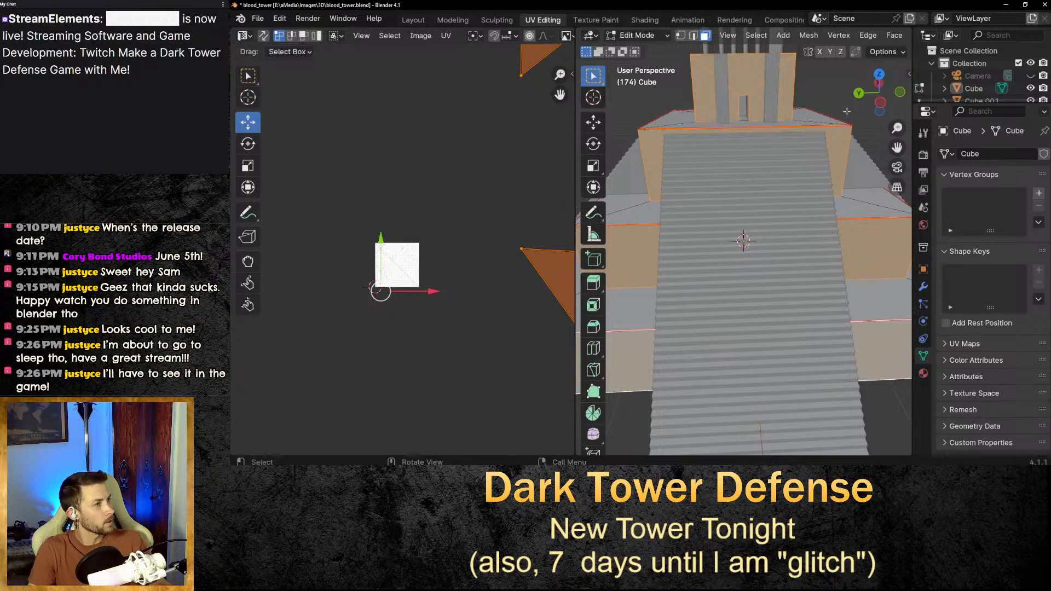
left_click(836, 81)
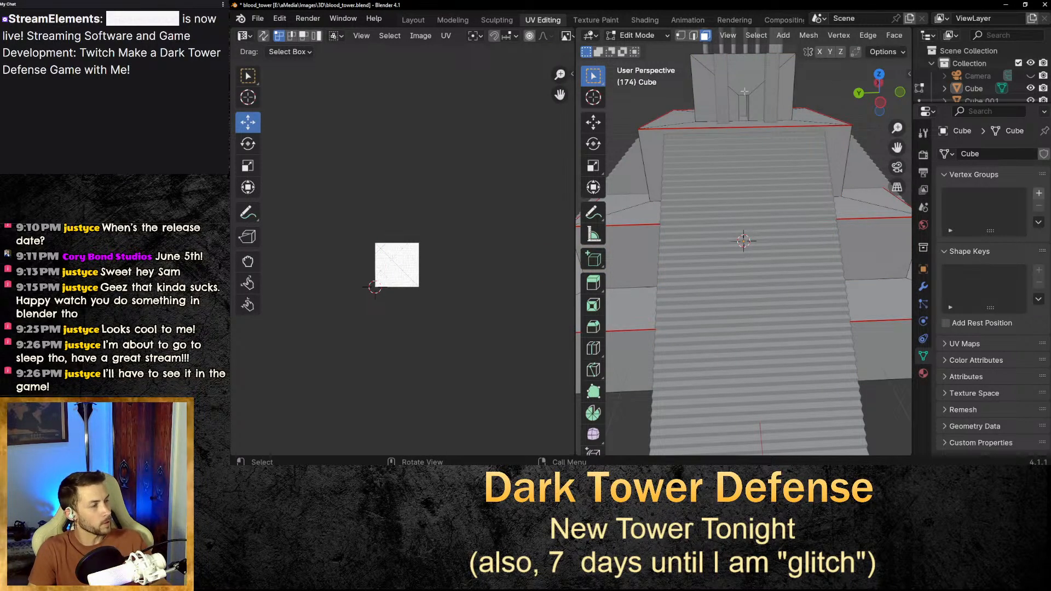
left_click_drag(897, 147, 938, 260)
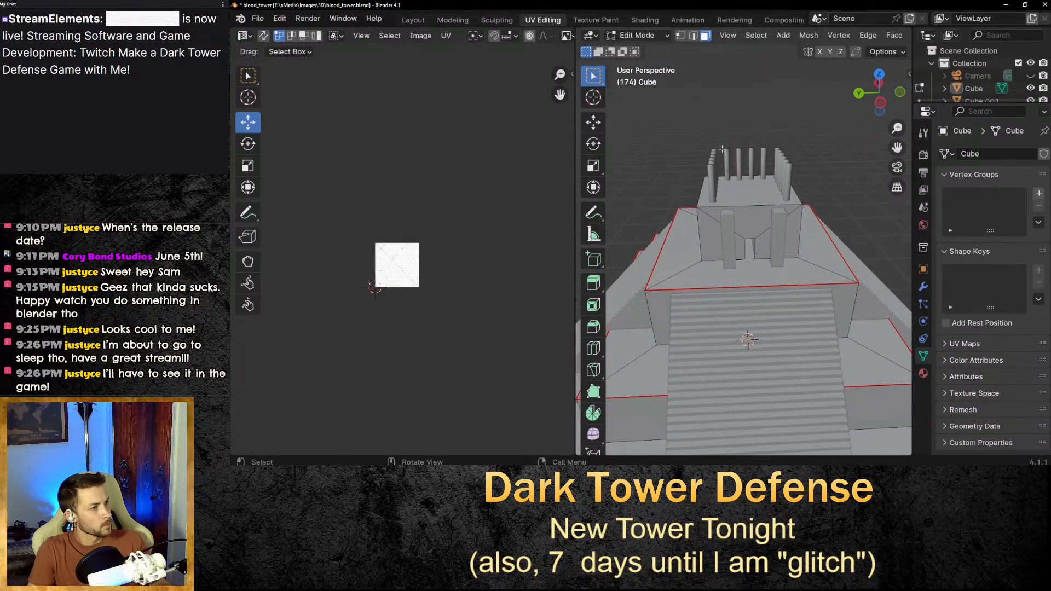
scroll(759, 200, "up", 4)
left_click(690, 232)
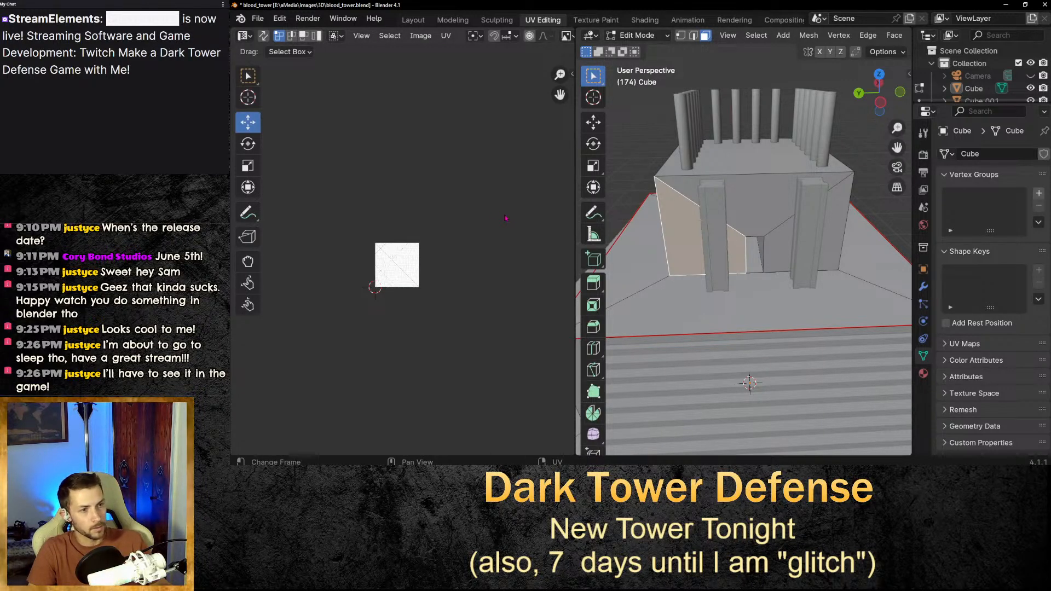
scroll(370, 294, "up", 7)
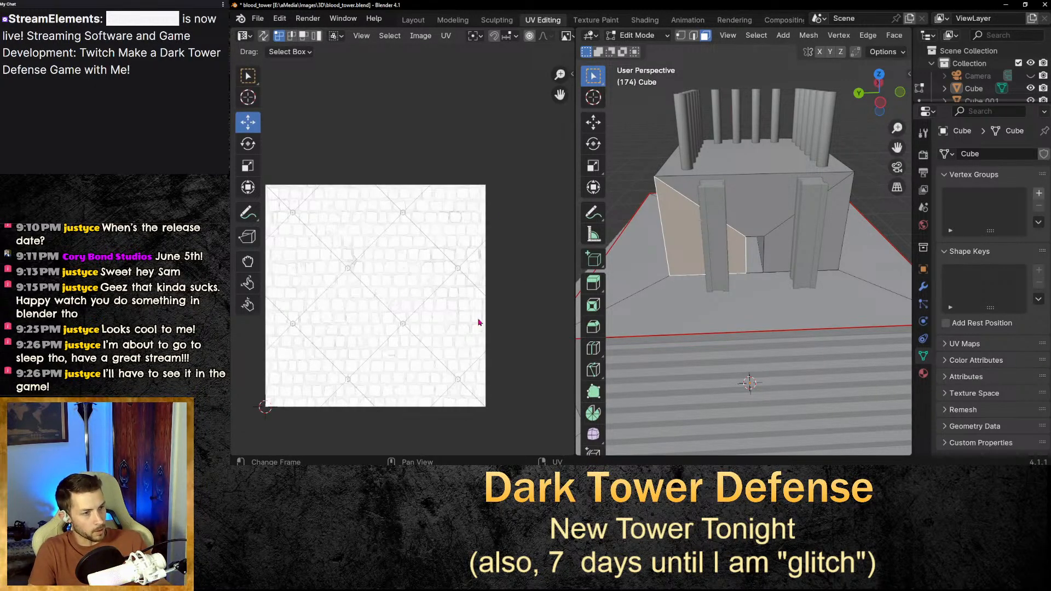
middle_click_drag(478, 322, 474, 272)
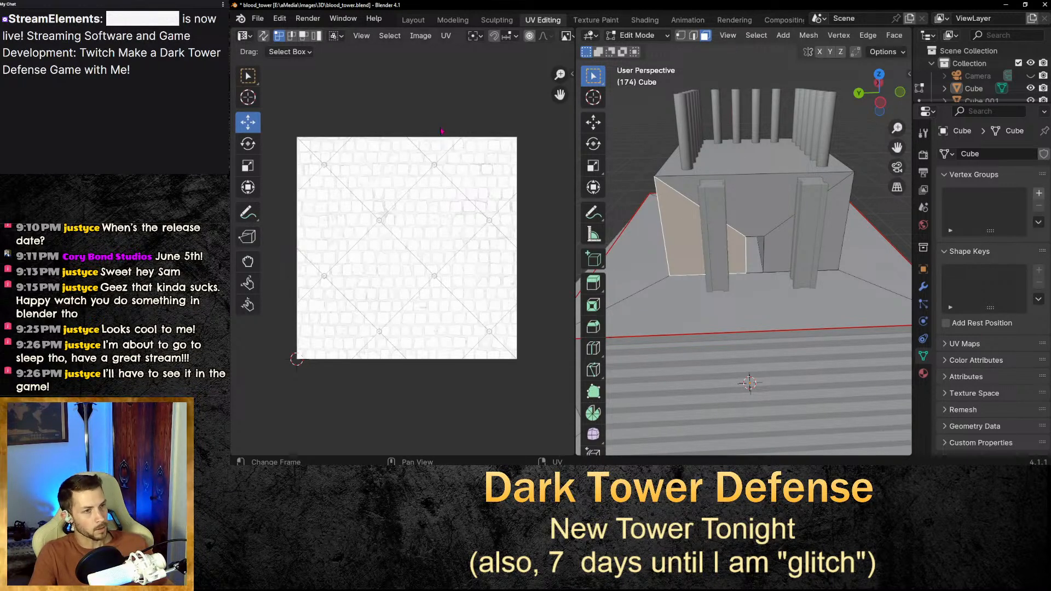
scroll(518, 237, "down", 10)
scroll(518, 237, "up", 4)
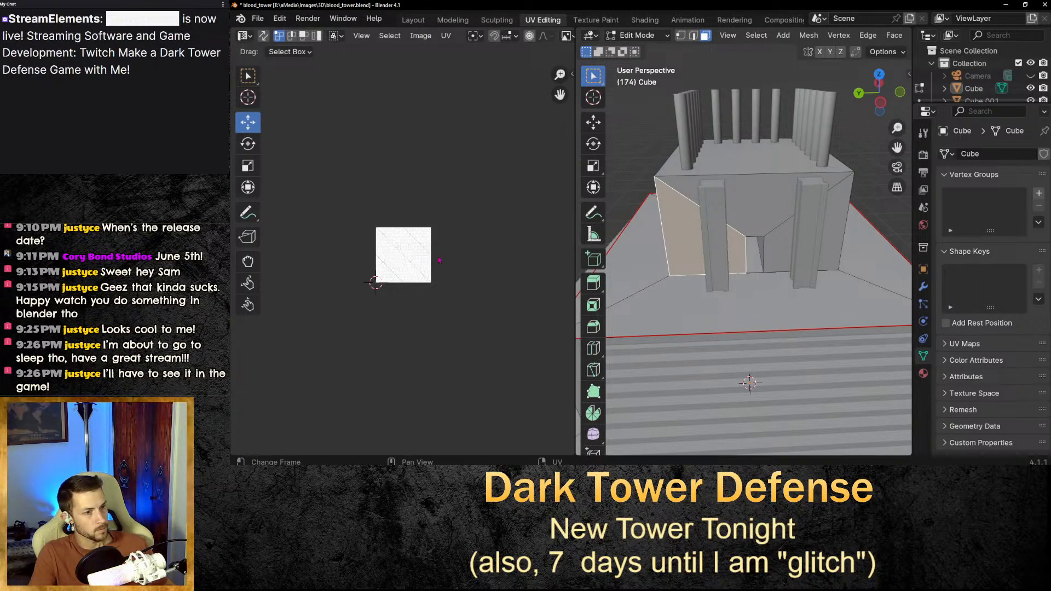
key("s")
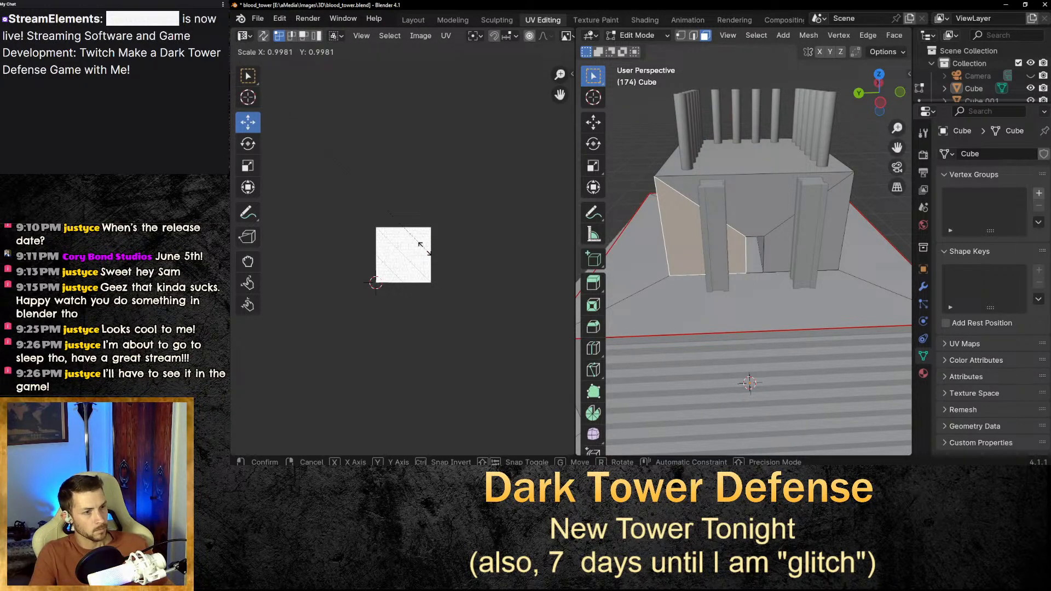
left_click(425, 249)
middle_click_drag(287, 175, 403, 257)
scroll(402, 257, "down", 6)
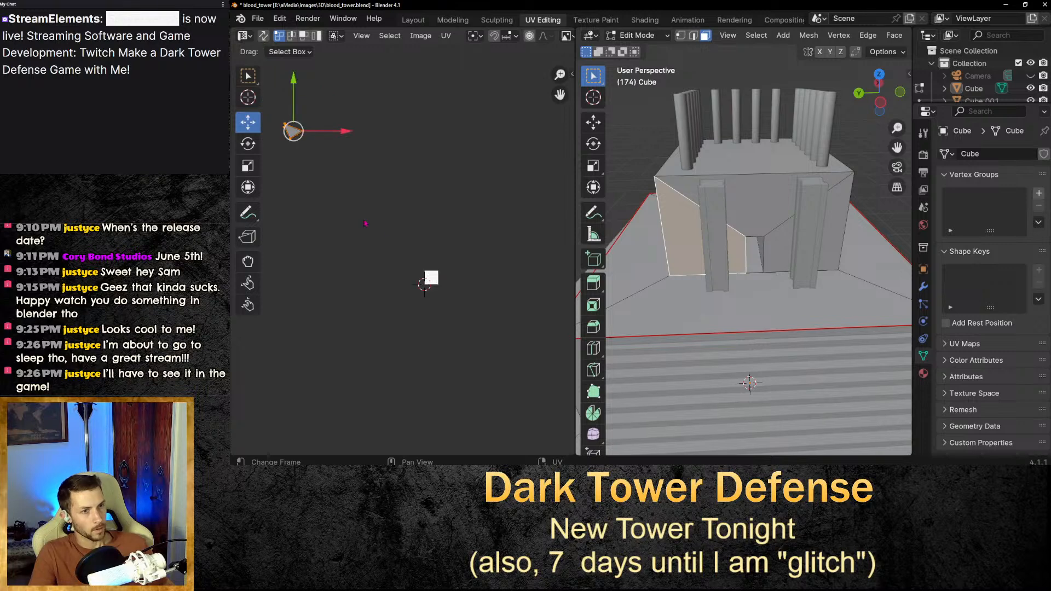
middle_click_drag(365, 224, 469, 290)
scroll(414, 203, "up", 3)
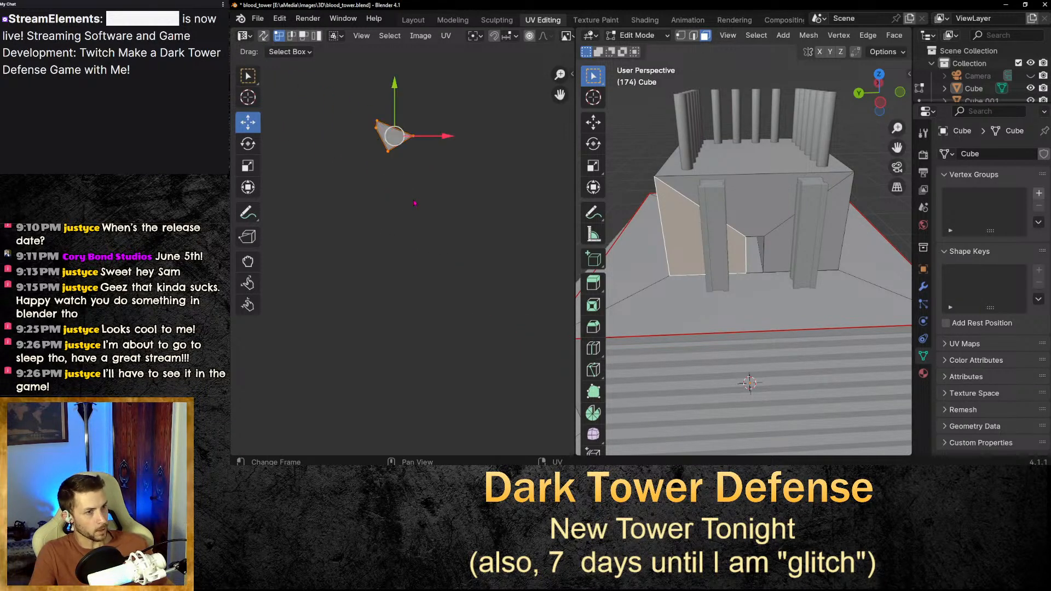
middle_click_drag(414, 203, 407, 225)
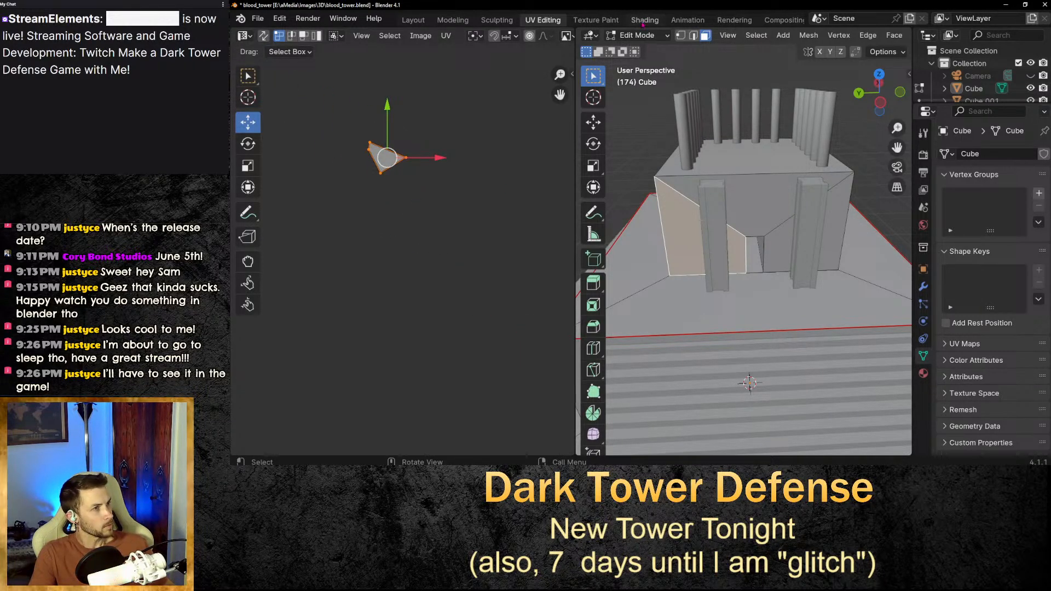
Inspect the texture on the tower's top block and pillars in the Shading viewport.
left_click(643, 20)
middle_click_drag(593, 202, 544, 142)
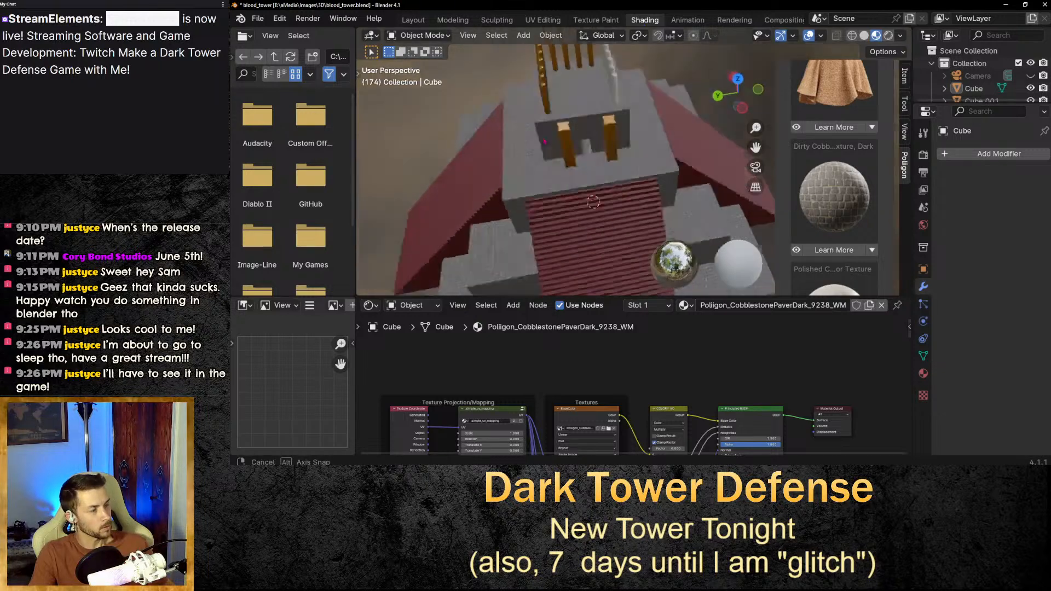
left_click_drag(738, 94, 736, 83)
left_click_drag(756, 147, 788, 204)
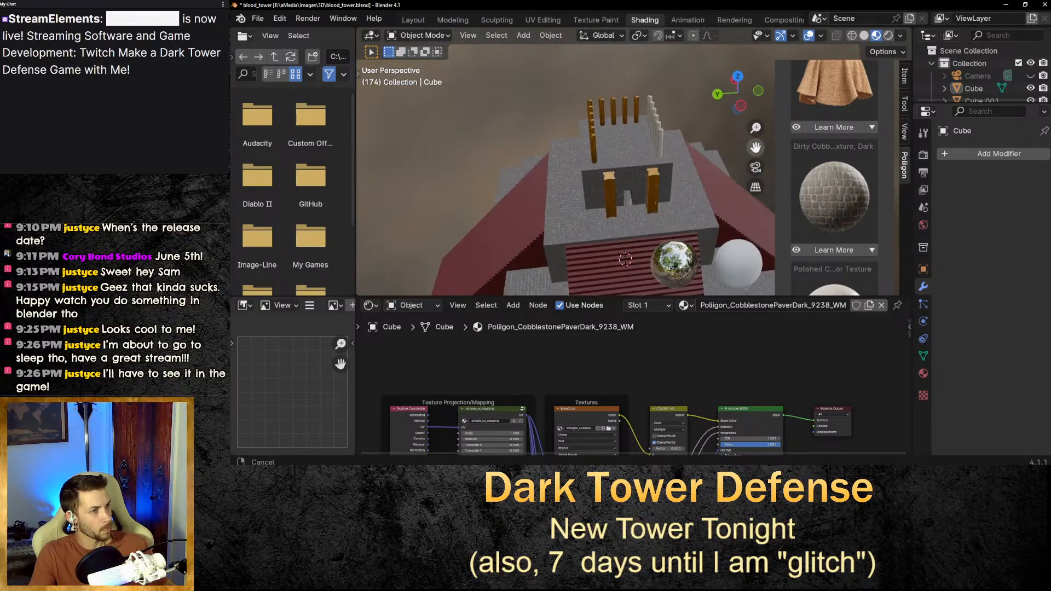
scroll(623, 217, "up", 5)
scroll(623, 217, "down", 1)
middle_click_drag(599, 230, 561, 137)
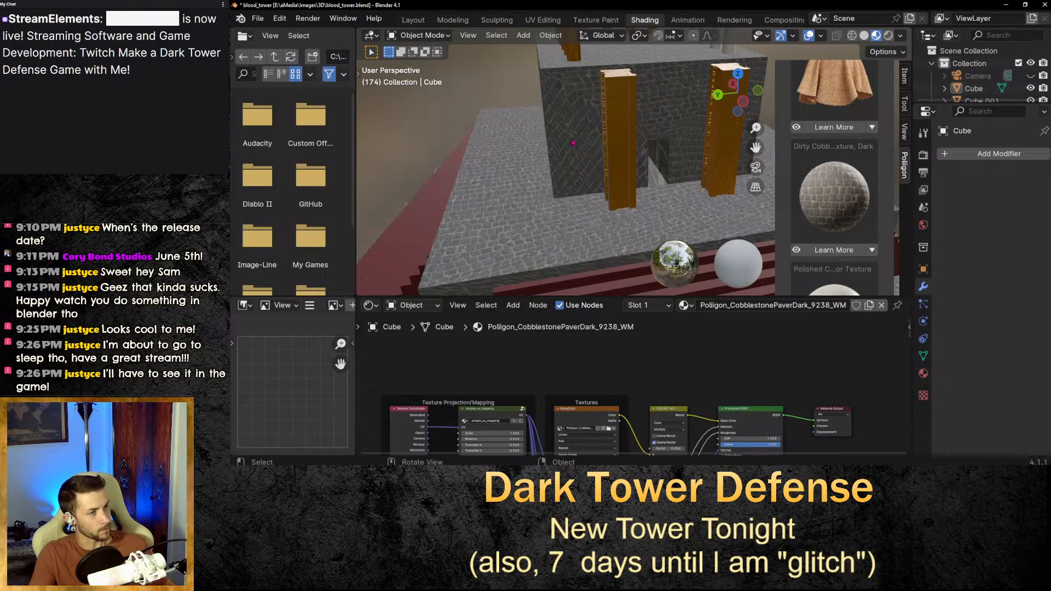
middle_click_drag(580, 146, 716, 130)
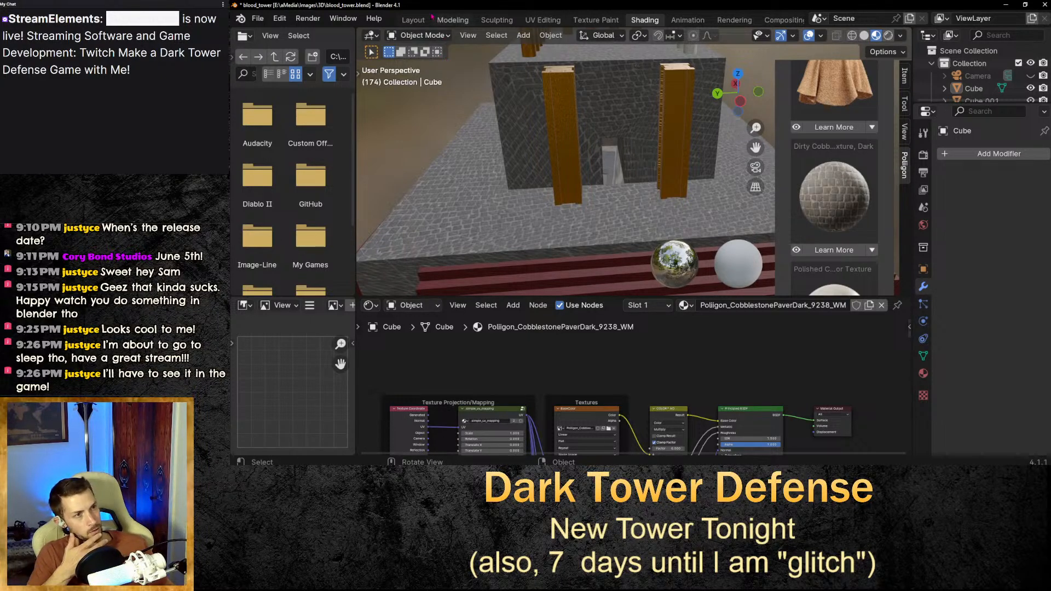
Rotate the top block face's UV island about 46° and check the texture in the Shading viewport.
left_click(543, 20)
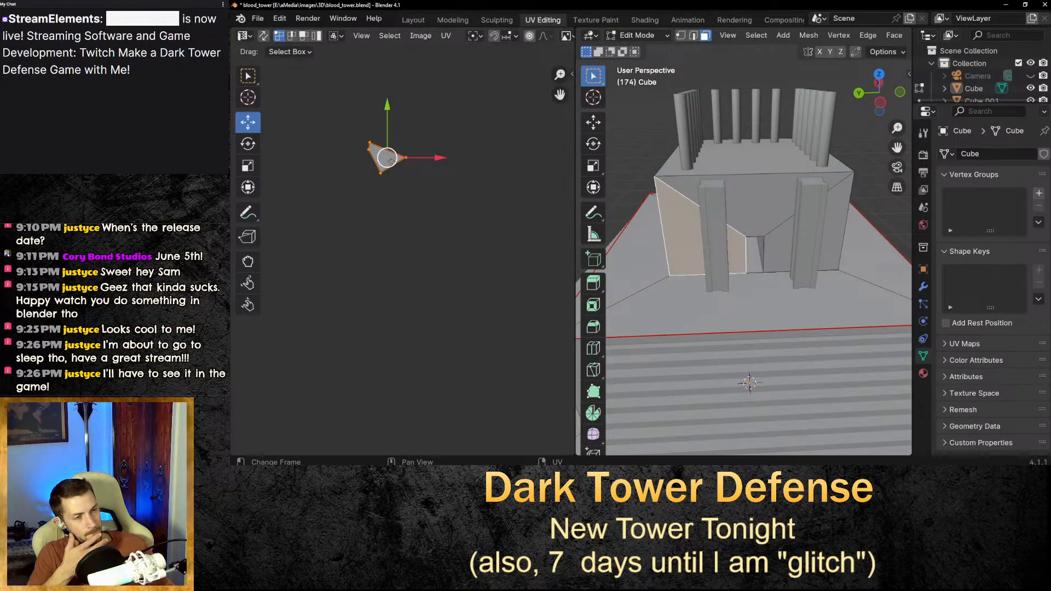
key("r")
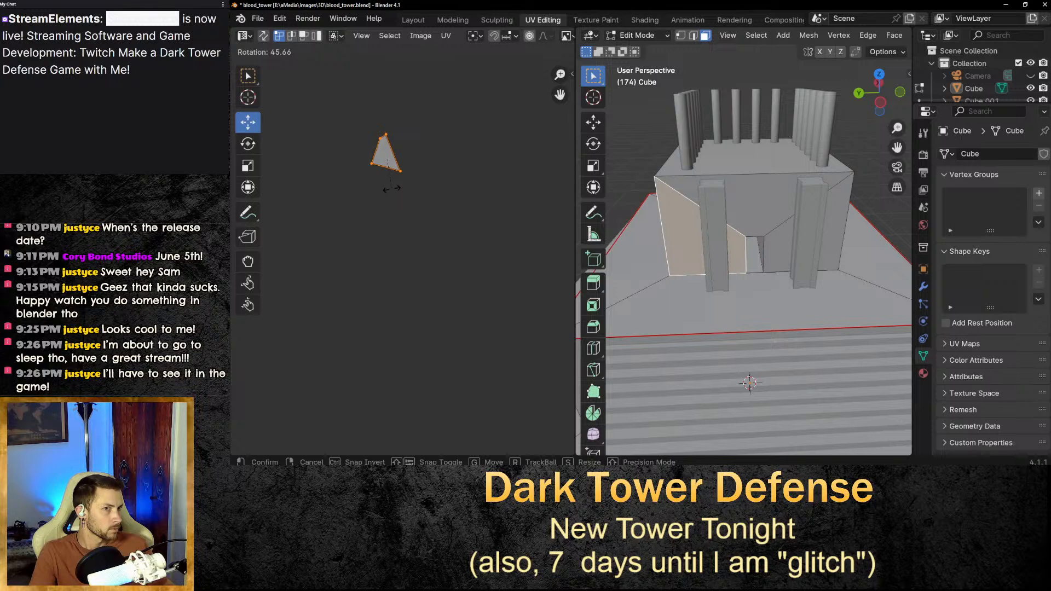
left_click(392, 188)
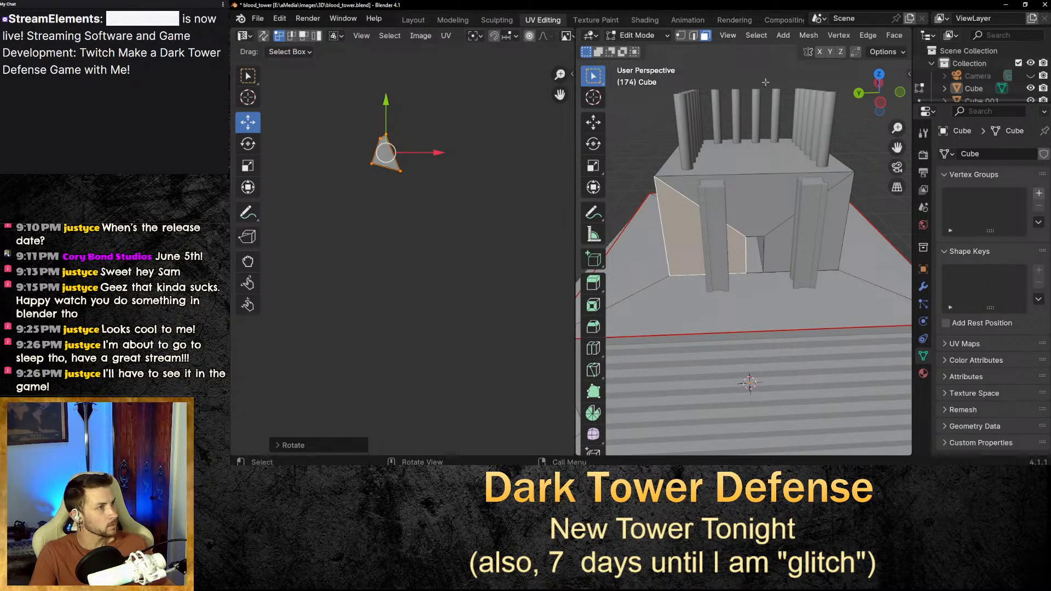
left_click(644, 20)
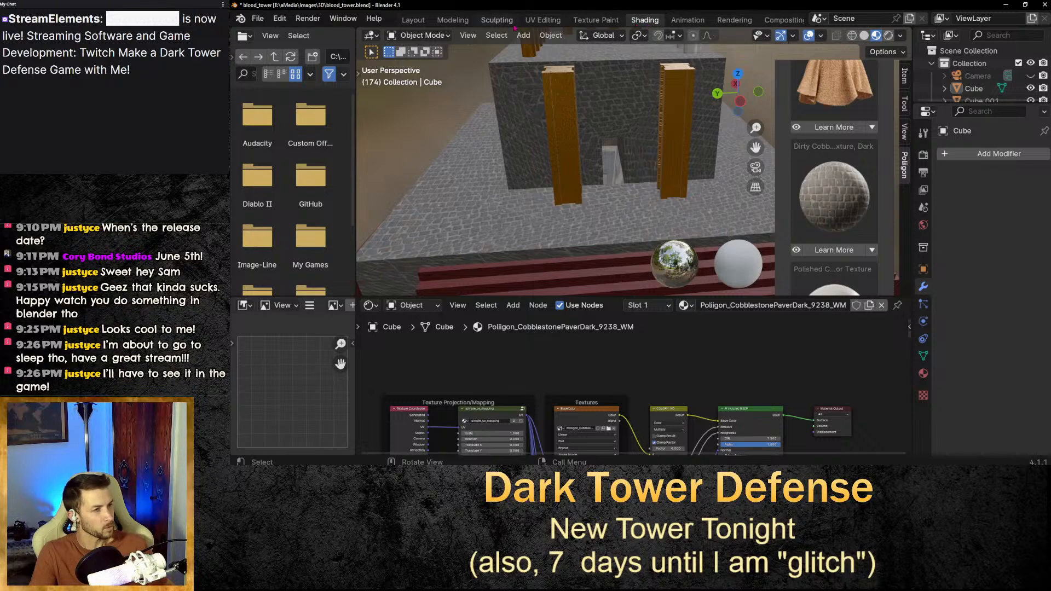
left_click(497, 21)
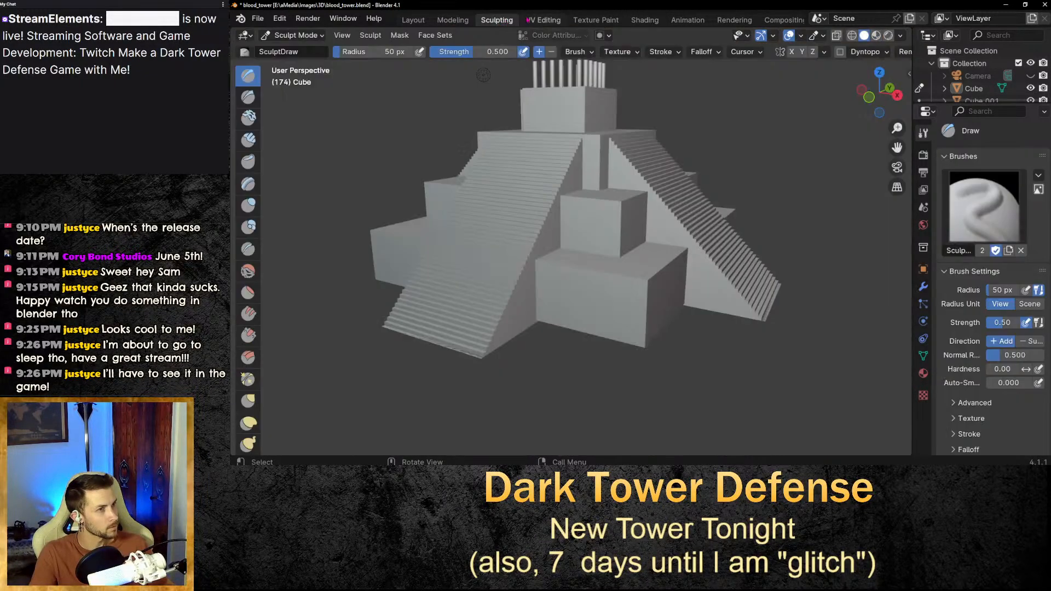
Rotate the UV island about -30° and review the texture in the Shading viewport.
left_click(543, 20)
key("r")
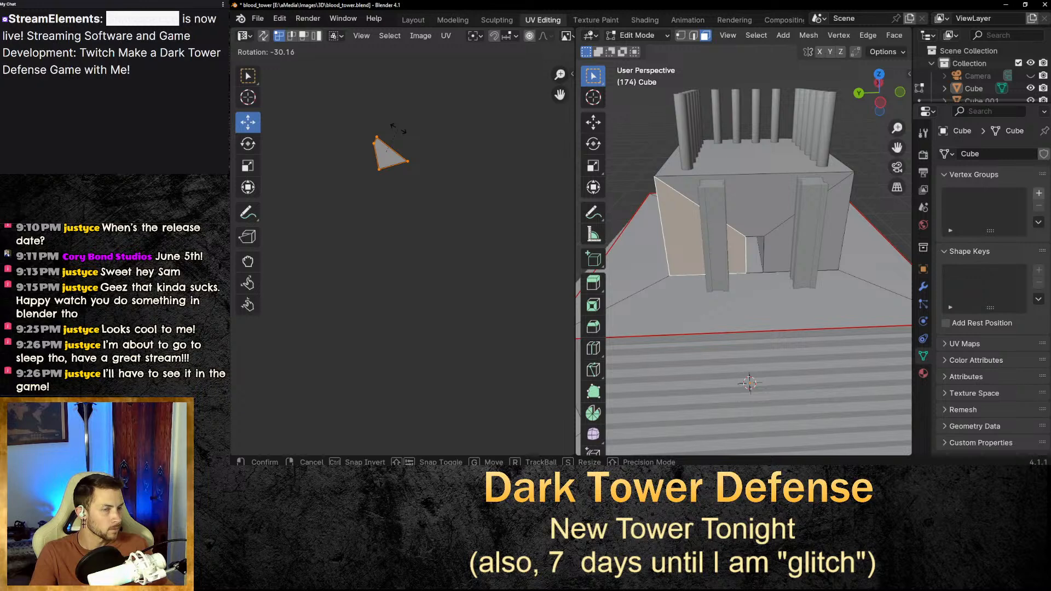
left_click(401, 134)
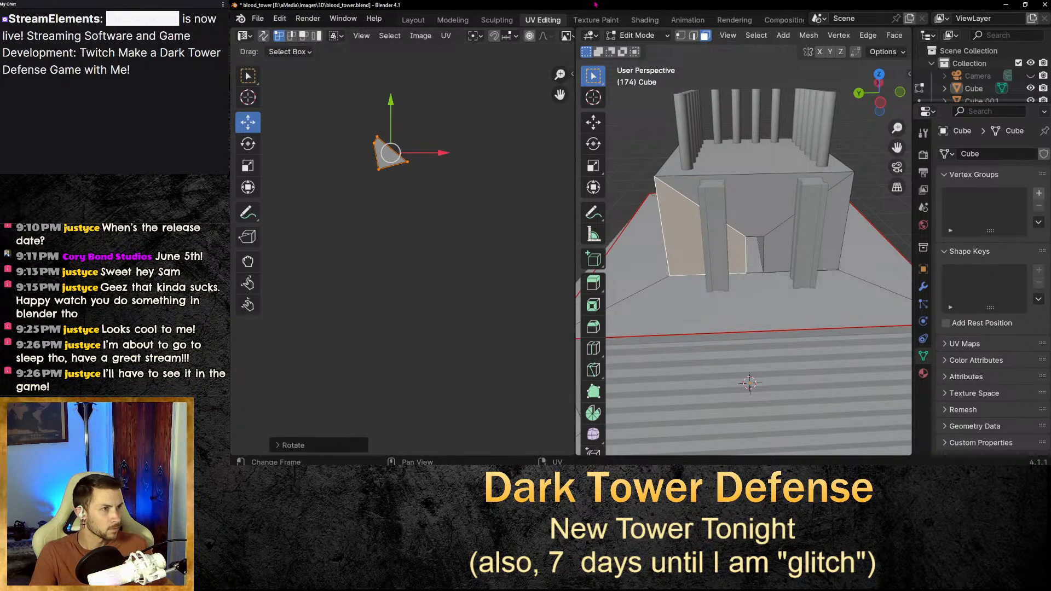
left_click(645, 19)
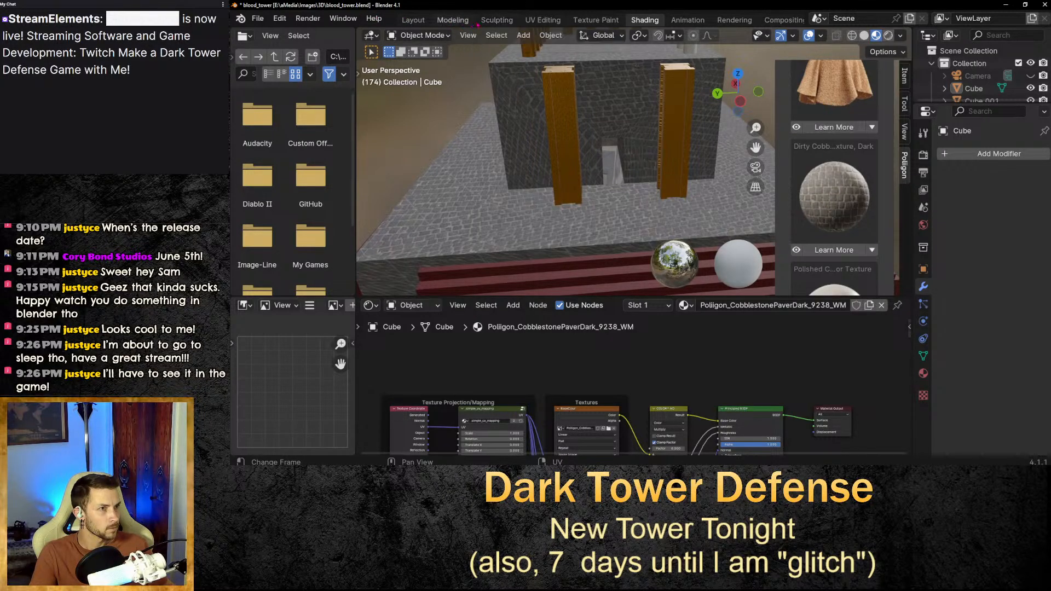
Rotate the UV island about 17°, deselect it, and review the texture in the Shading viewport.
left_click(497, 21)
left_click(534, 21)
key("r")
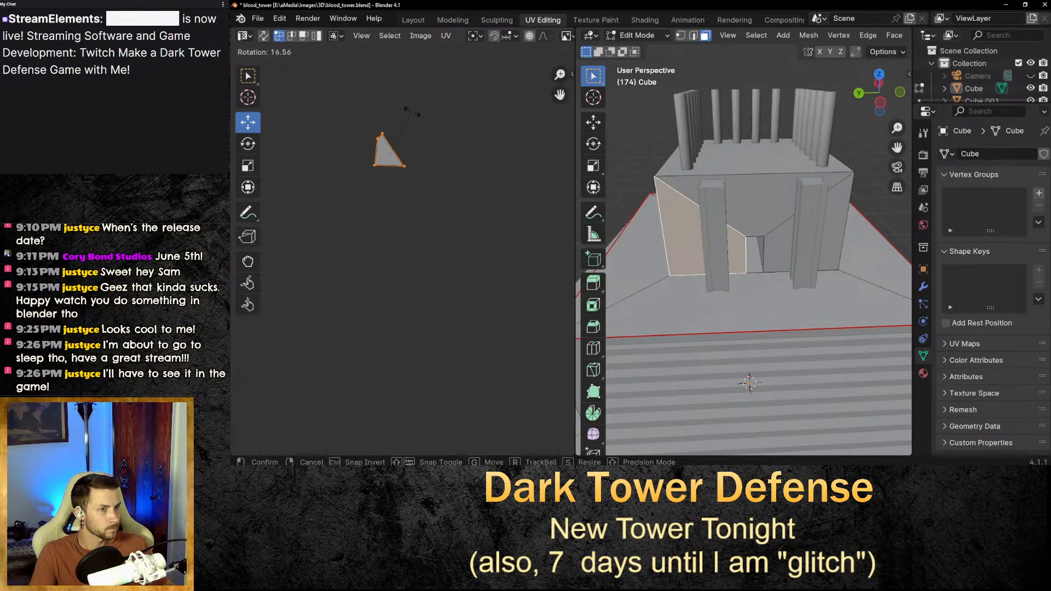
left_click(416, 114)
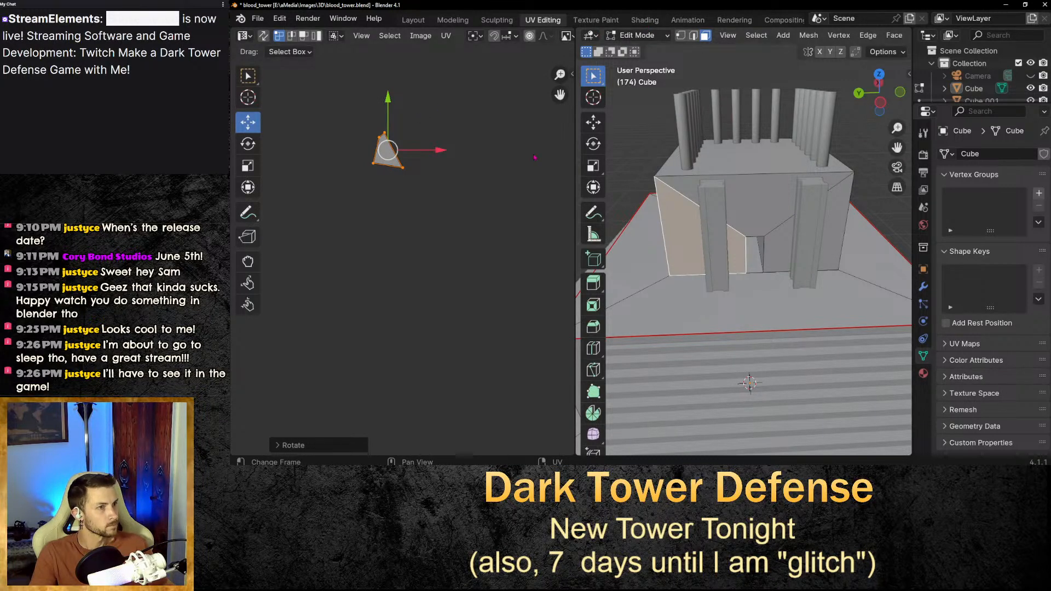
left_click(492, 104)
left_click(645, 20)
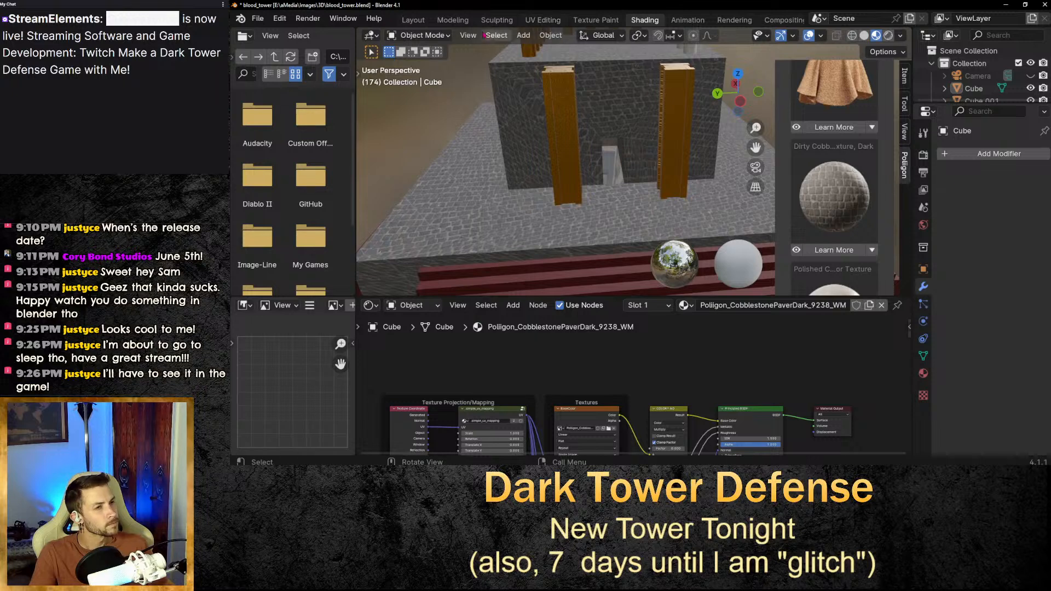
Select the whole UV island, rotate it about 42°, and check the texture in the Shading viewport.
left_click(542, 20)
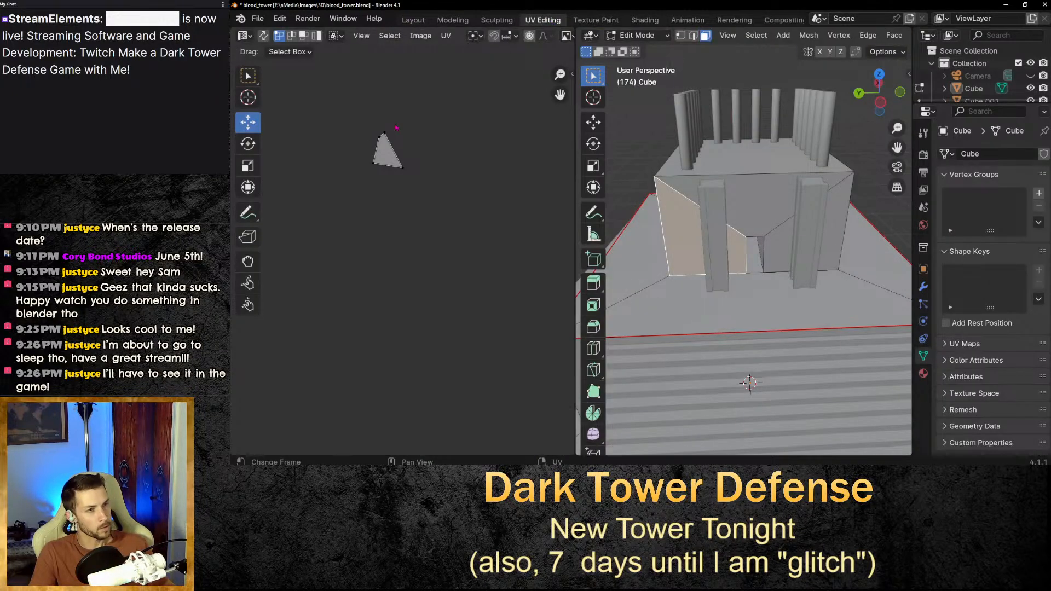
left_click(396, 127)
key("r")
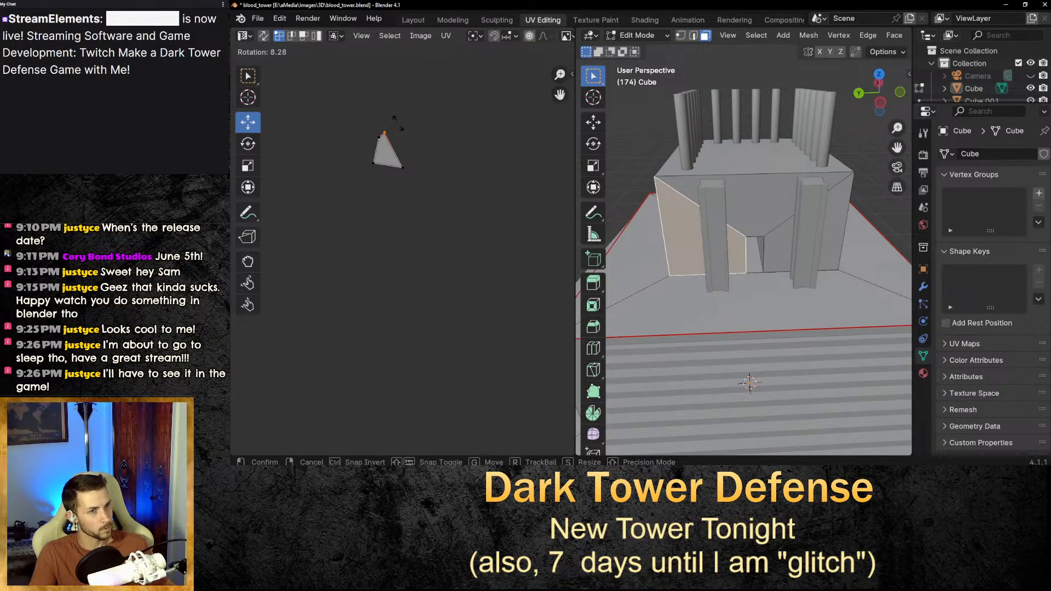
left_click(422, 158)
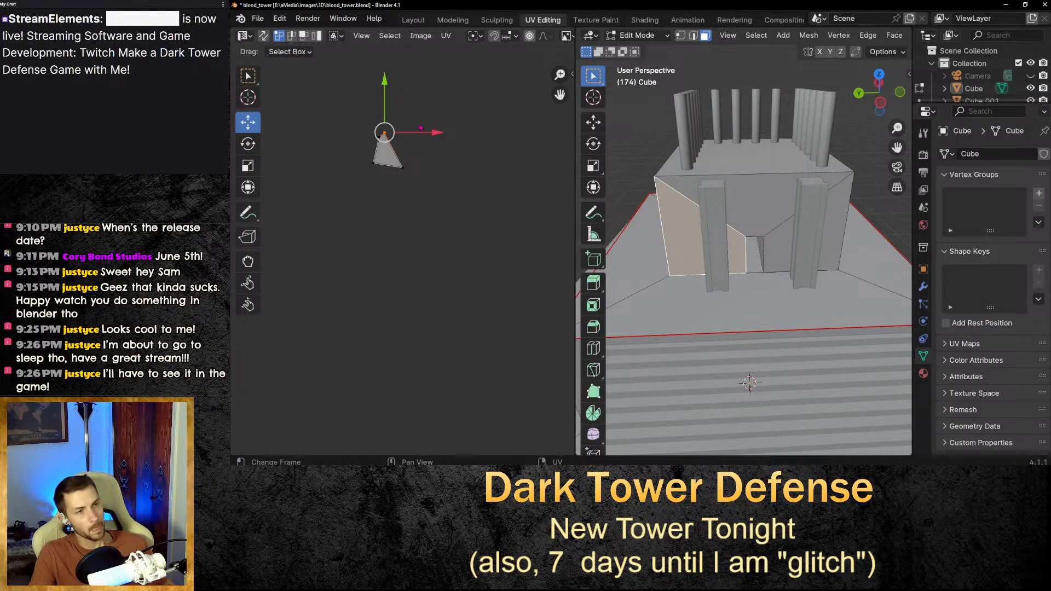
key("a")
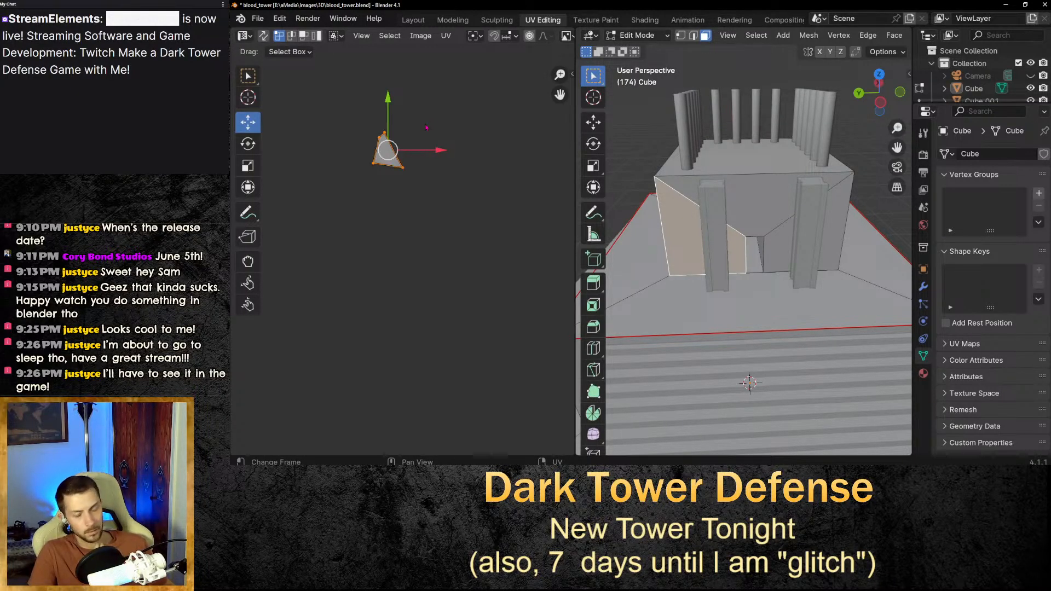
key("r")
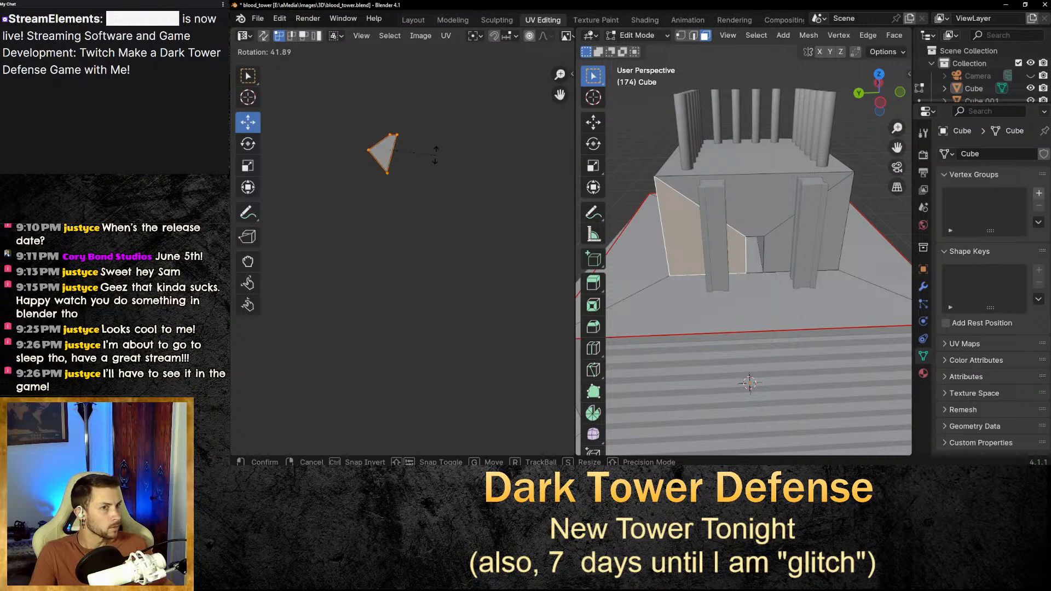
left_click(424, 200)
left_click(646, 21)
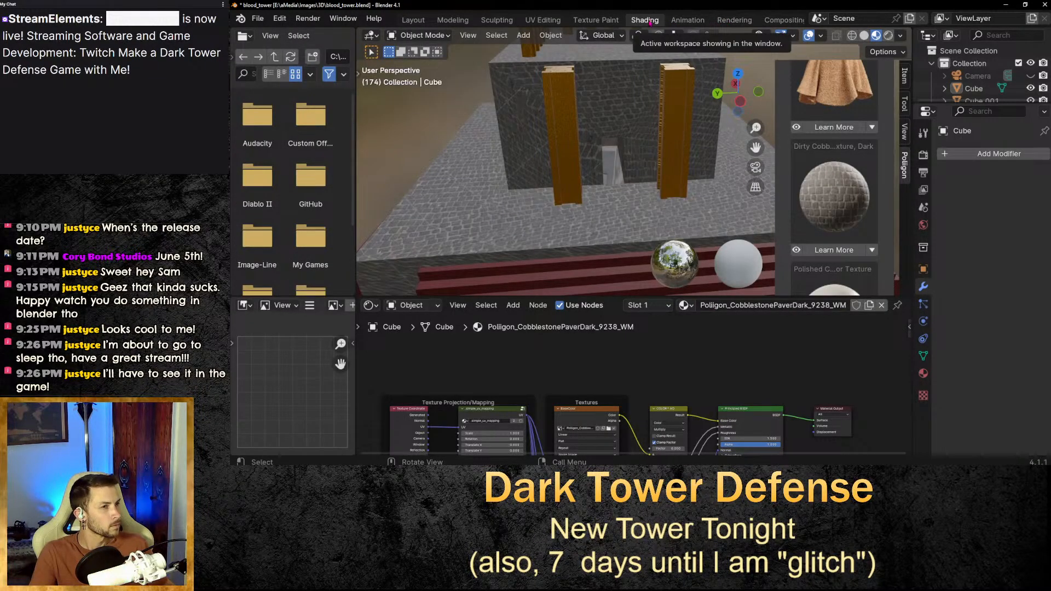
Reselect the whole UV island, rotate it about -10°, and review it in the Shading viewport.
left_click(543, 21)
left_click(415, 185)
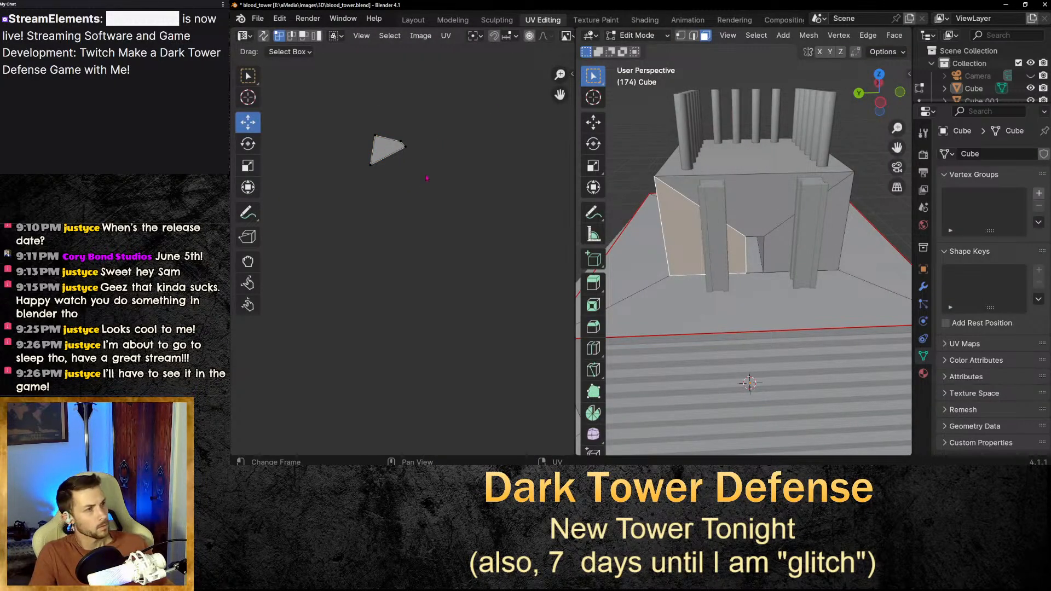
key("a")
key("r")
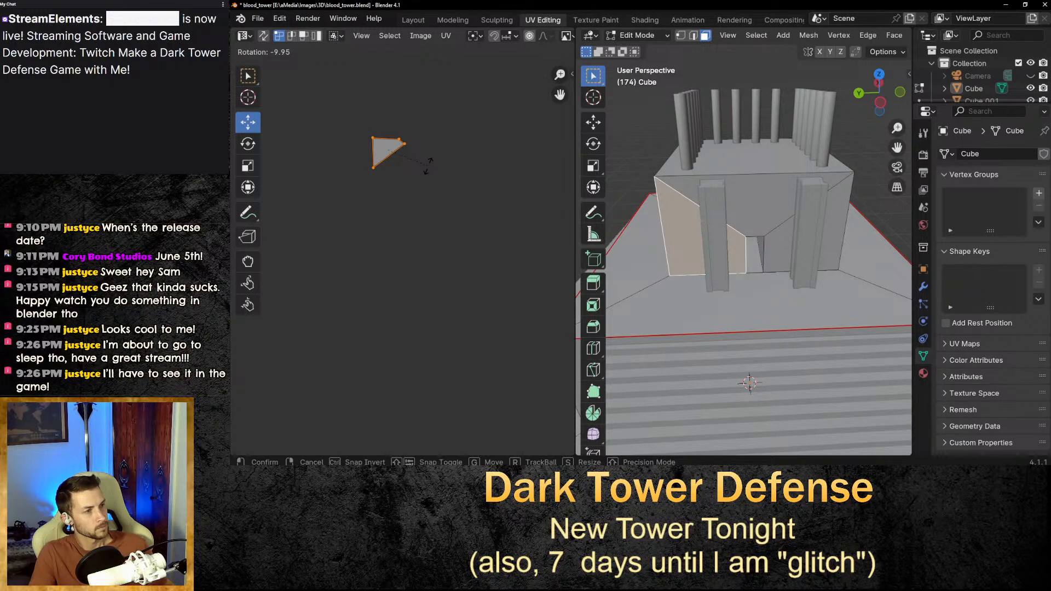
left_click(427, 164)
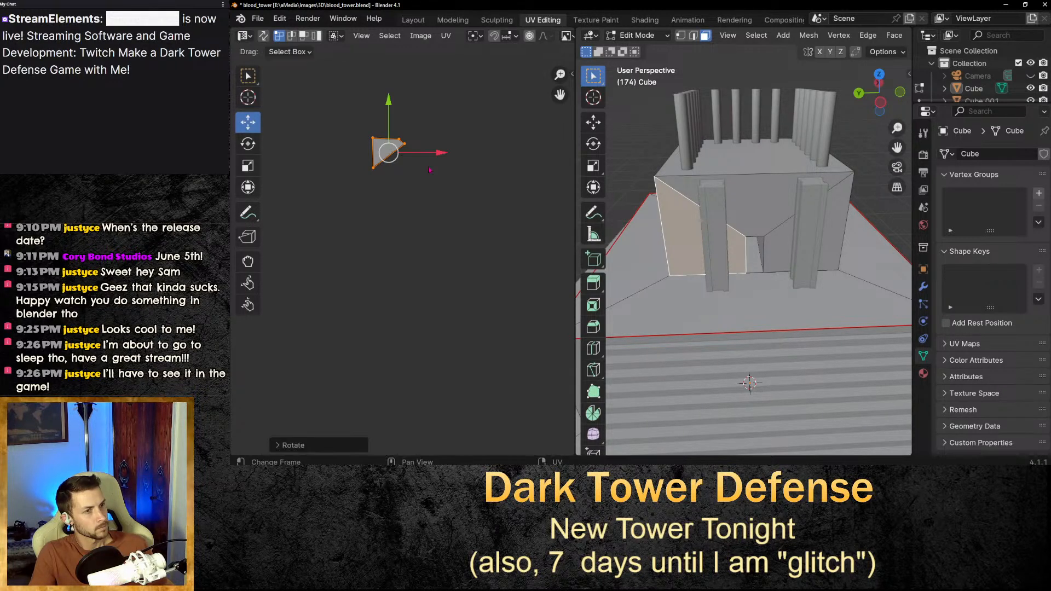
left_click(649, 23)
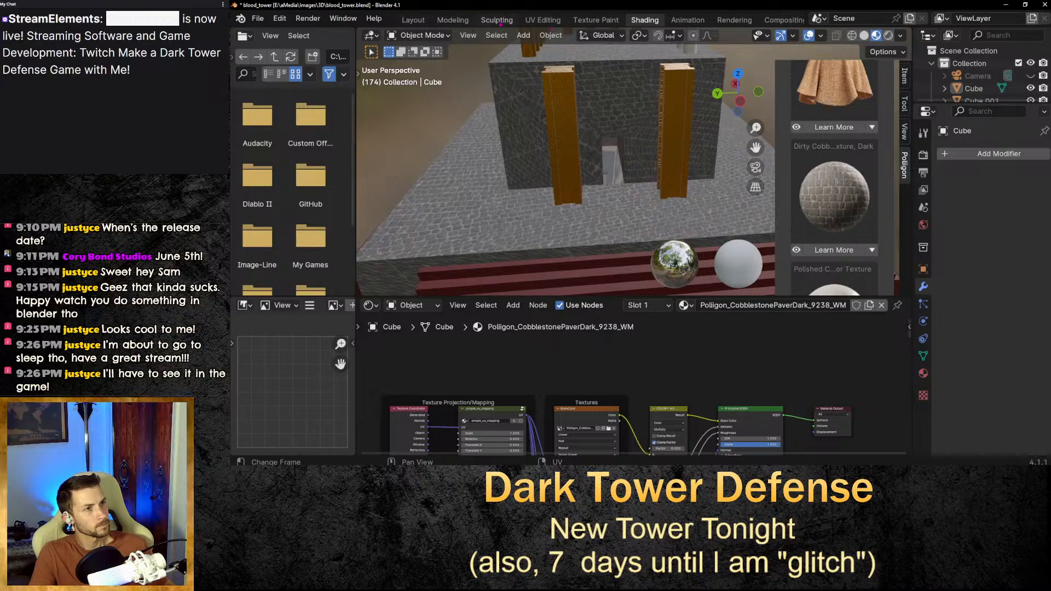
Rotate the UV island about -16° and check the texture in the Shading viewport.
left_click(543, 20)
key("r")
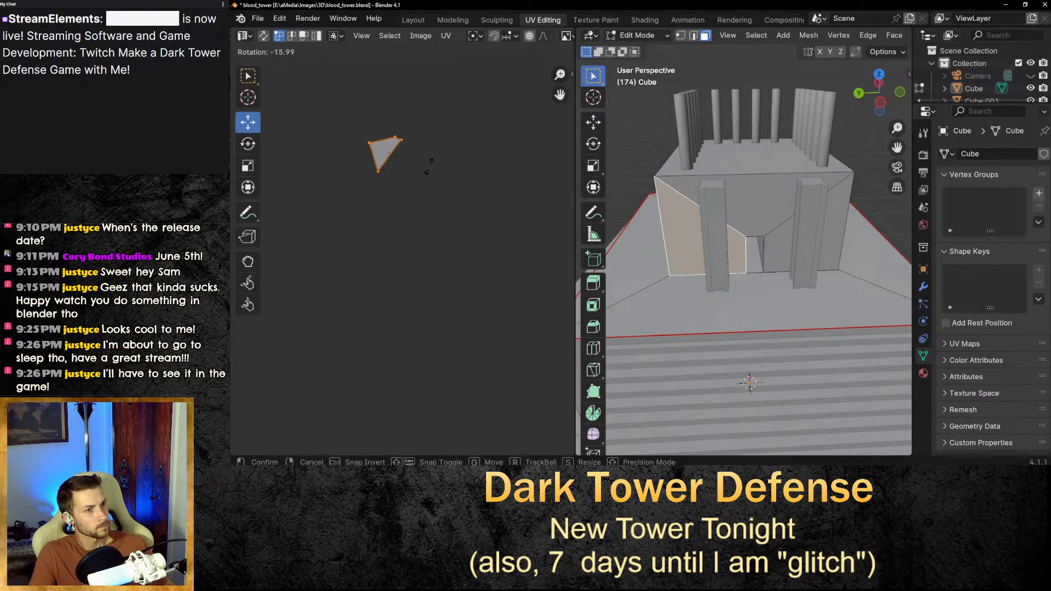
left_click(428, 163)
left_click(646, 21)
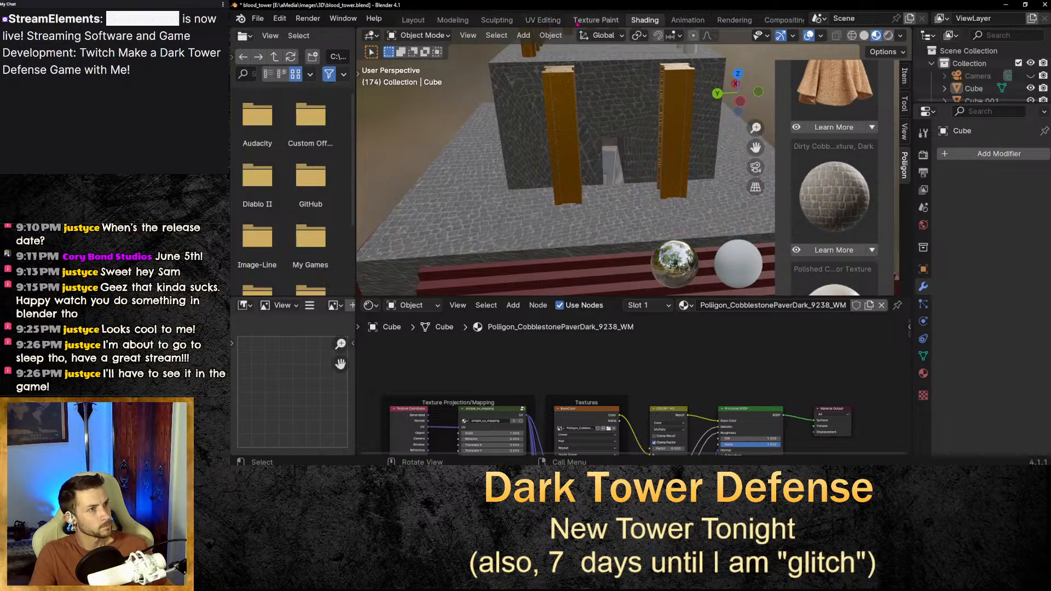
Compare the UV layout with the shaded tower, then rotate the island about -14° and recheck.
left_click(544, 20)
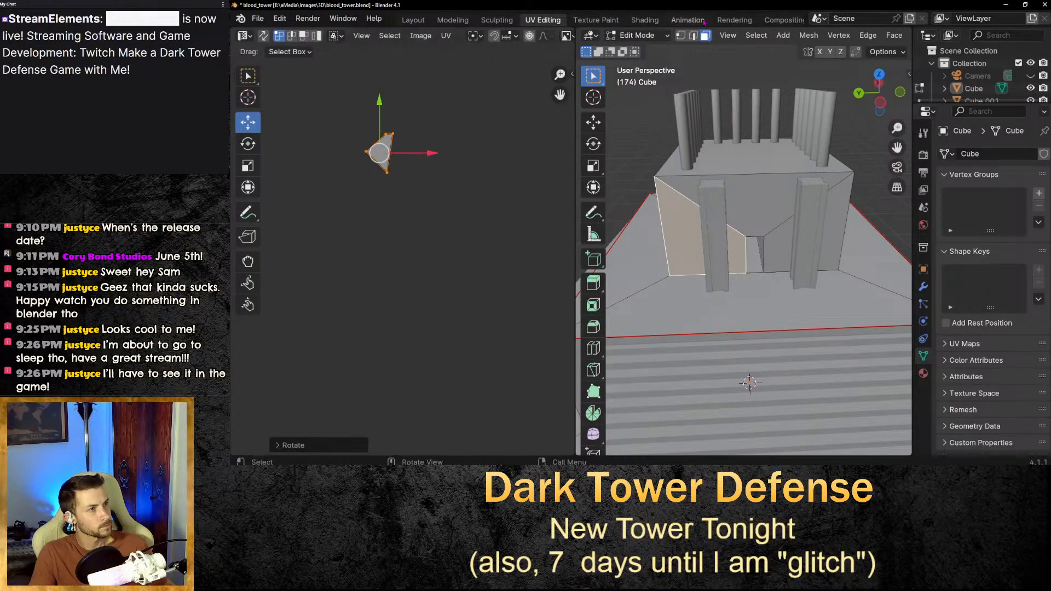
left_click(645, 19)
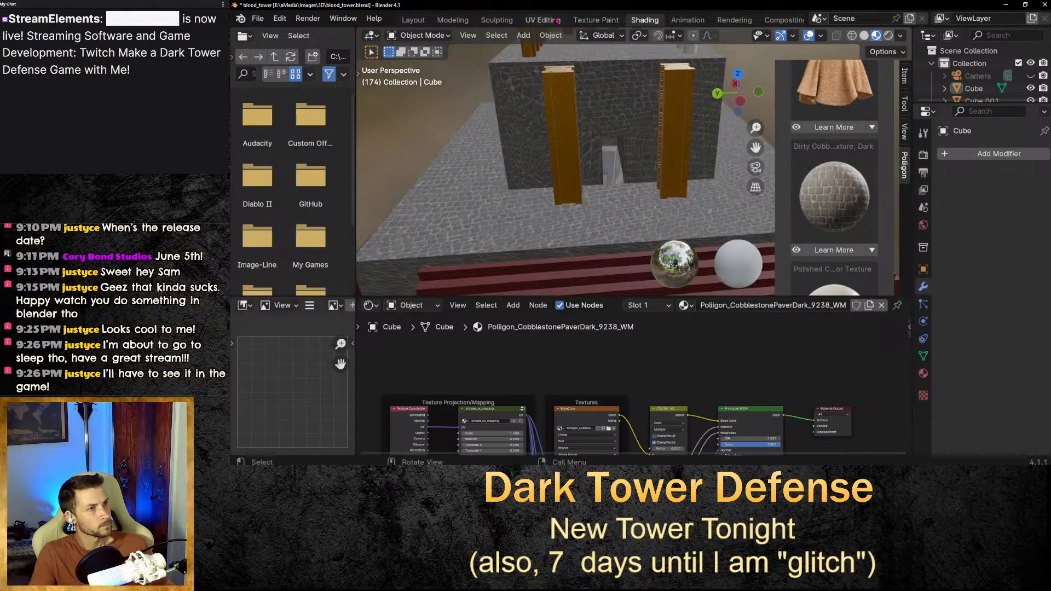
left_click(557, 20)
left_click(655, 21)
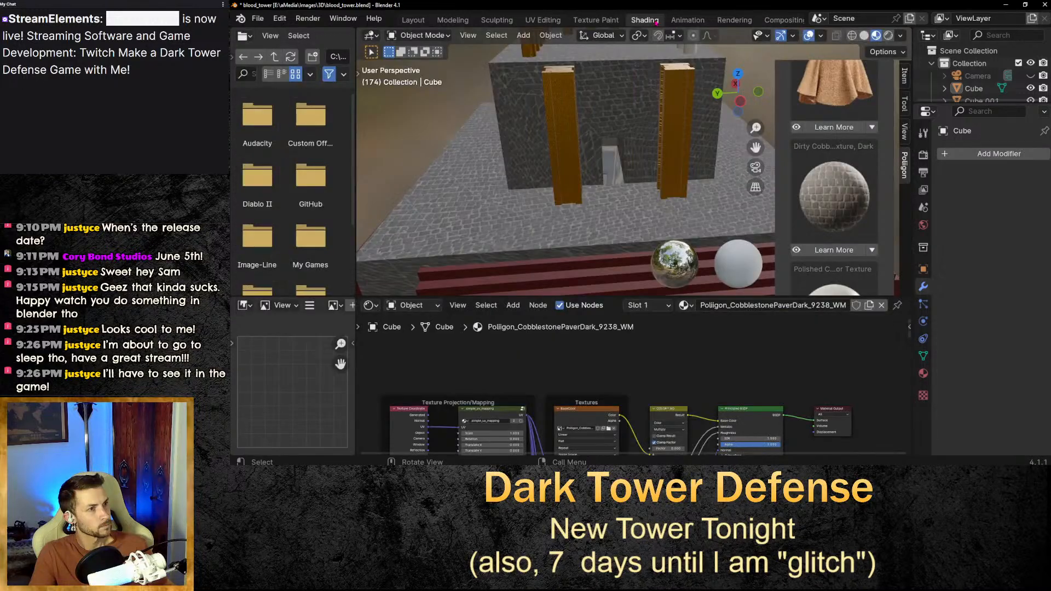
left_click(551, 21)
key("r")
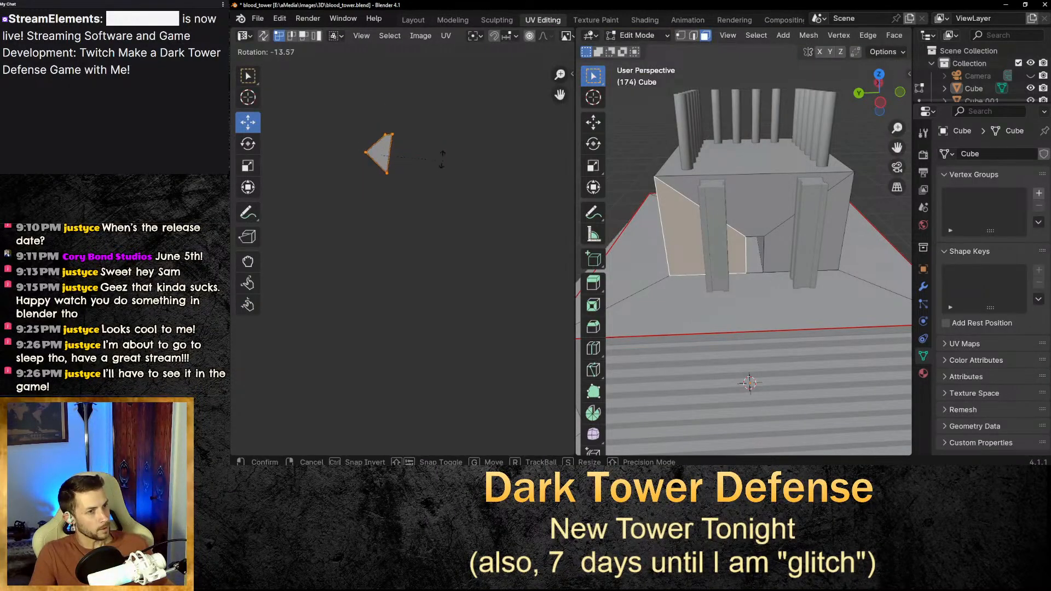
left_click(442, 159)
left_click(645, 20)
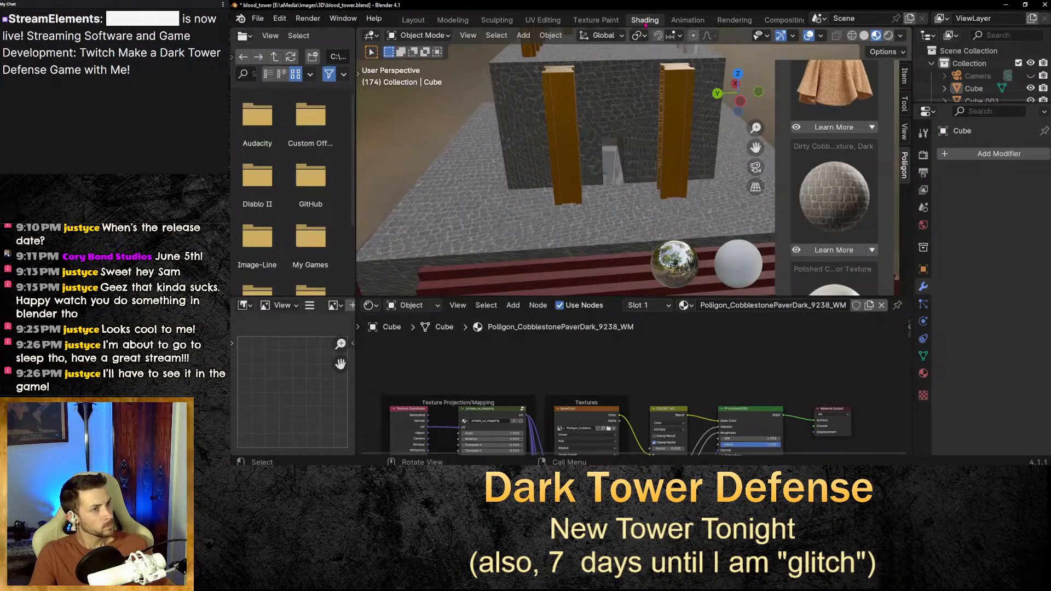
Apply another rotation to the UV island and check it in the Shading viewport.
left_click(547, 20)
key("r")
key("Return")
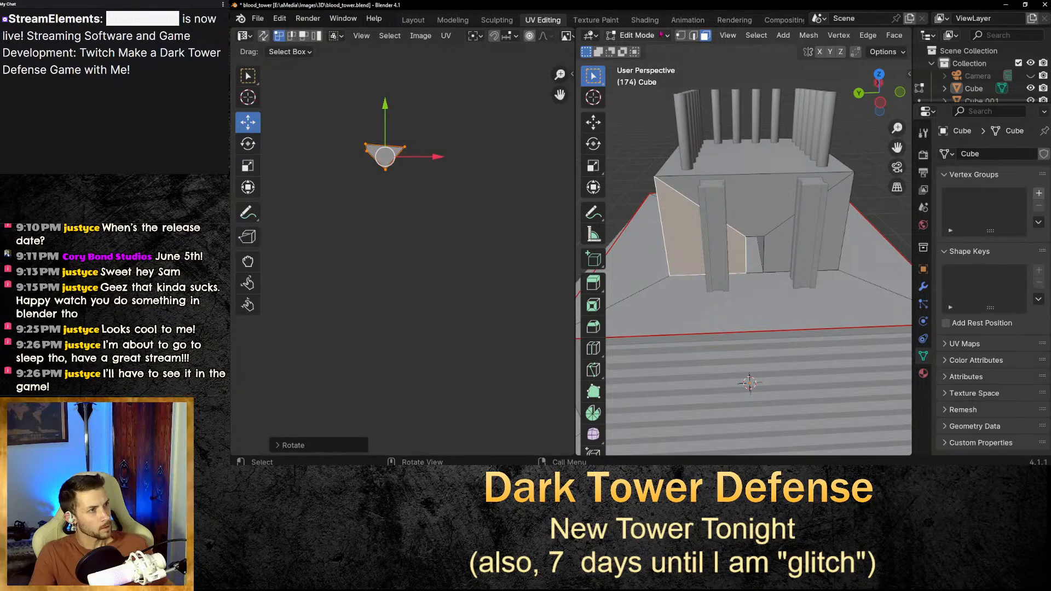
left_click(649, 20)
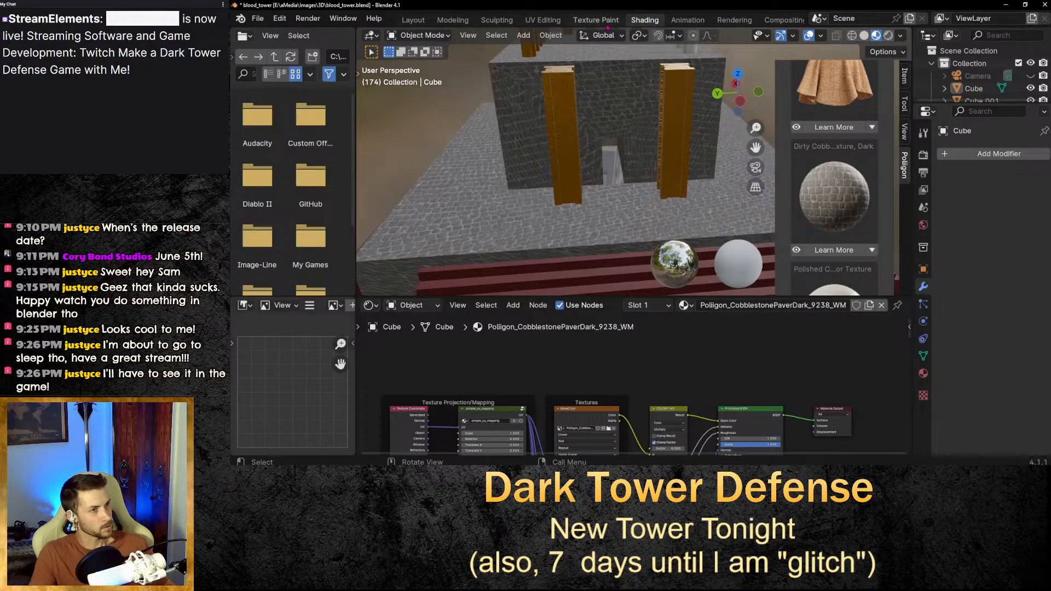
Nudge the UV island's rotation by about 0.2° and inspect the top block's texture in the Shading viewport.
left_click(543, 20)
key("r")
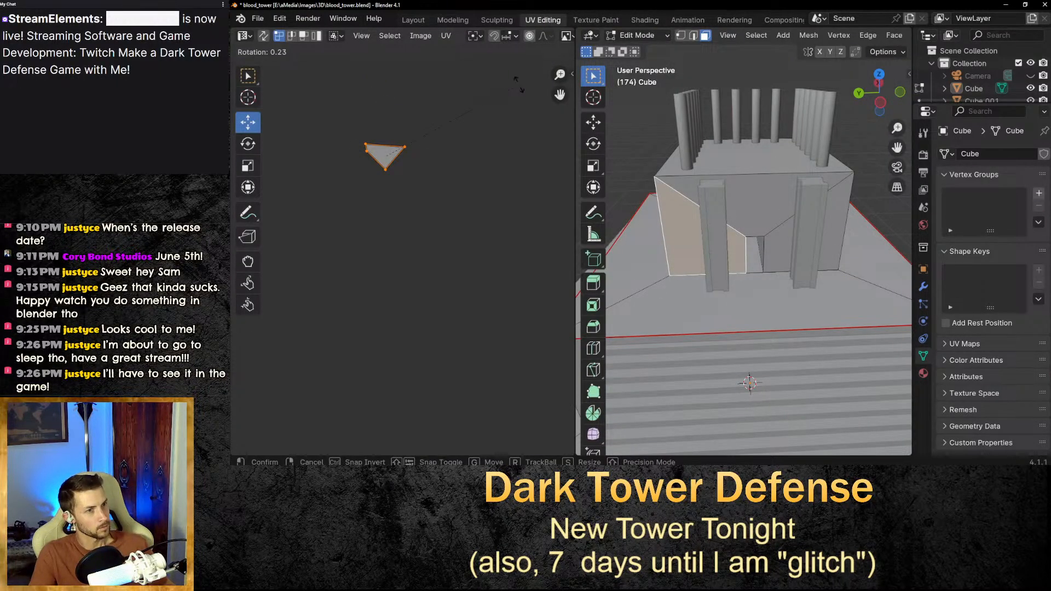
key("Return")
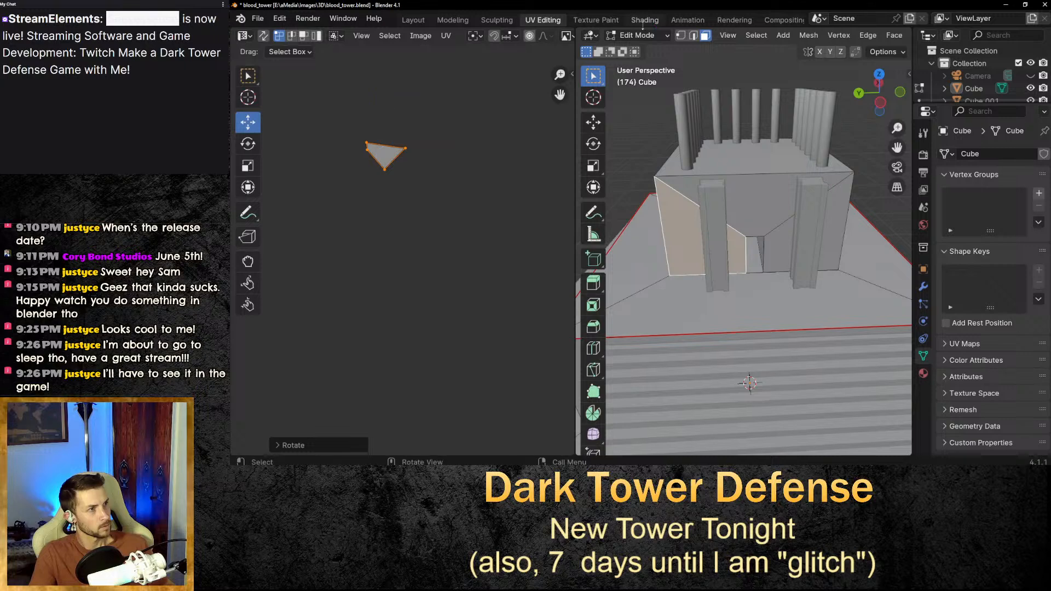
left_click(645, 20)
left_click(543, 21)
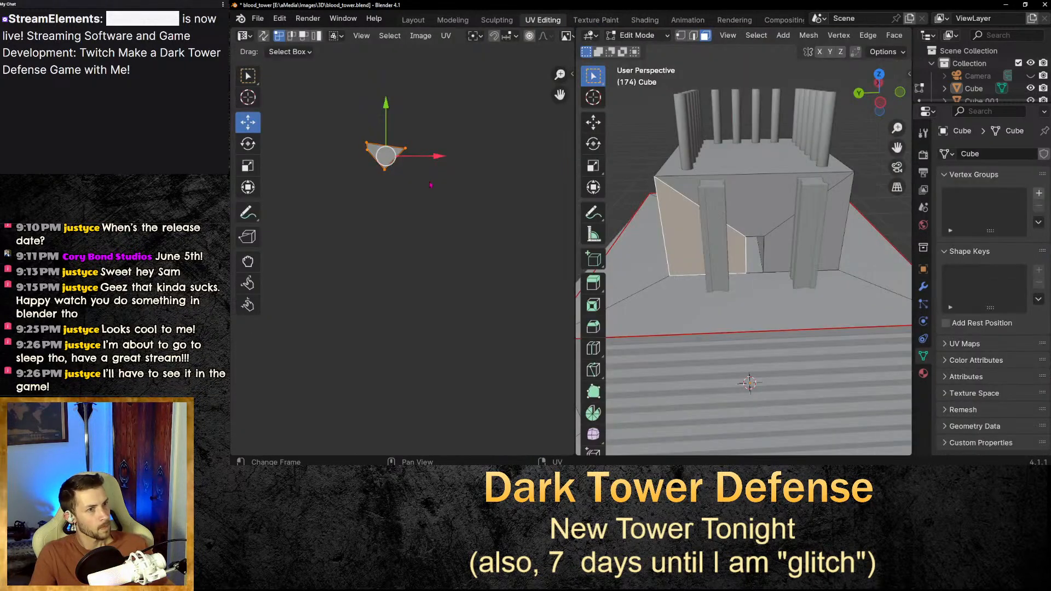
left_click(644, 20)
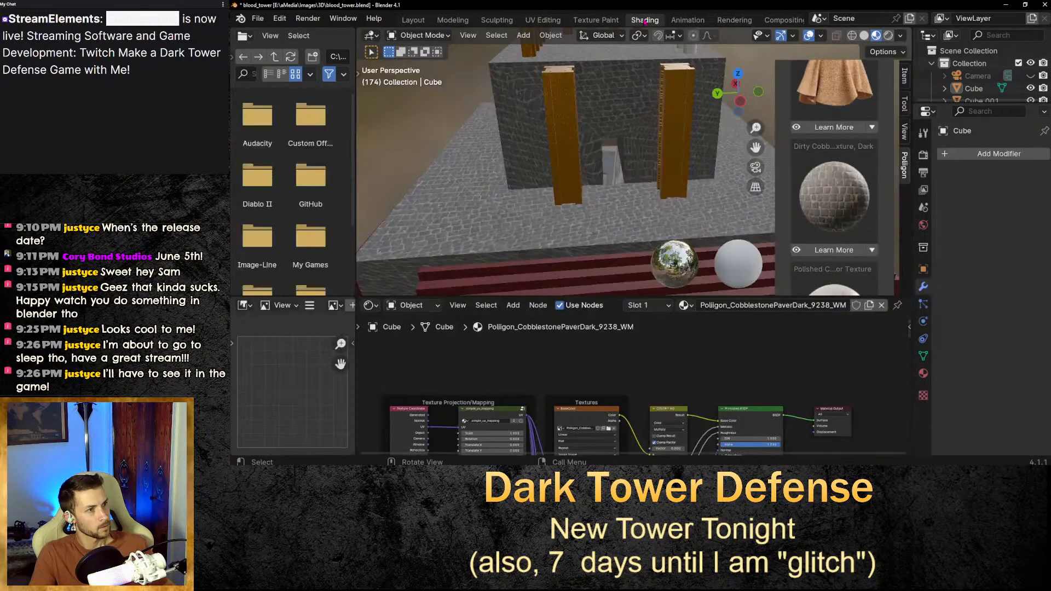
scroll(715, 162, "down", 6)
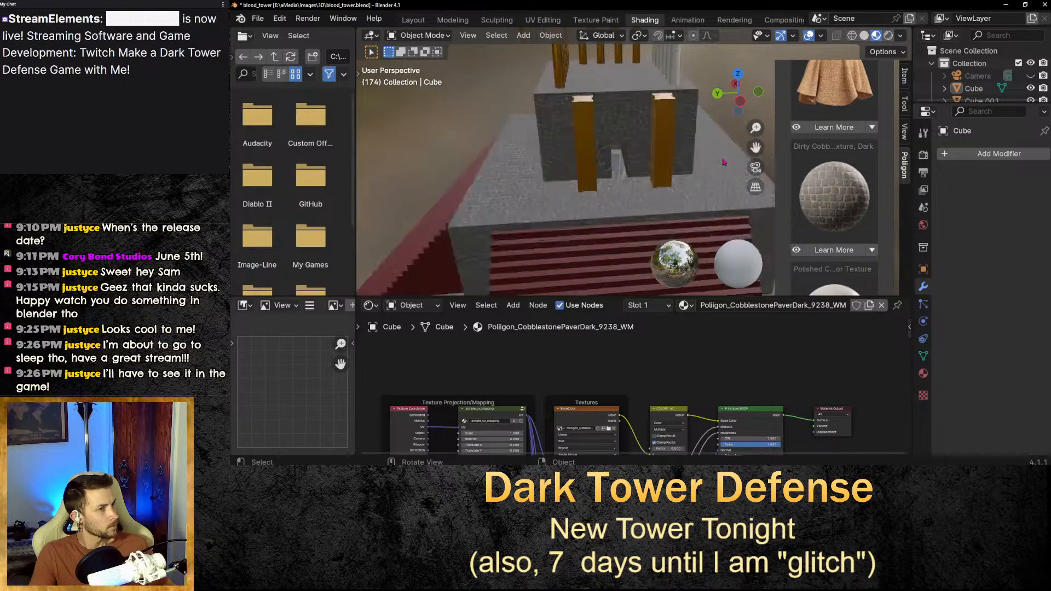
Orbit and zoom around the tower to inspect the cobblestone texture on the top block and its pillars.
scroll(724, 170, "up", 8)
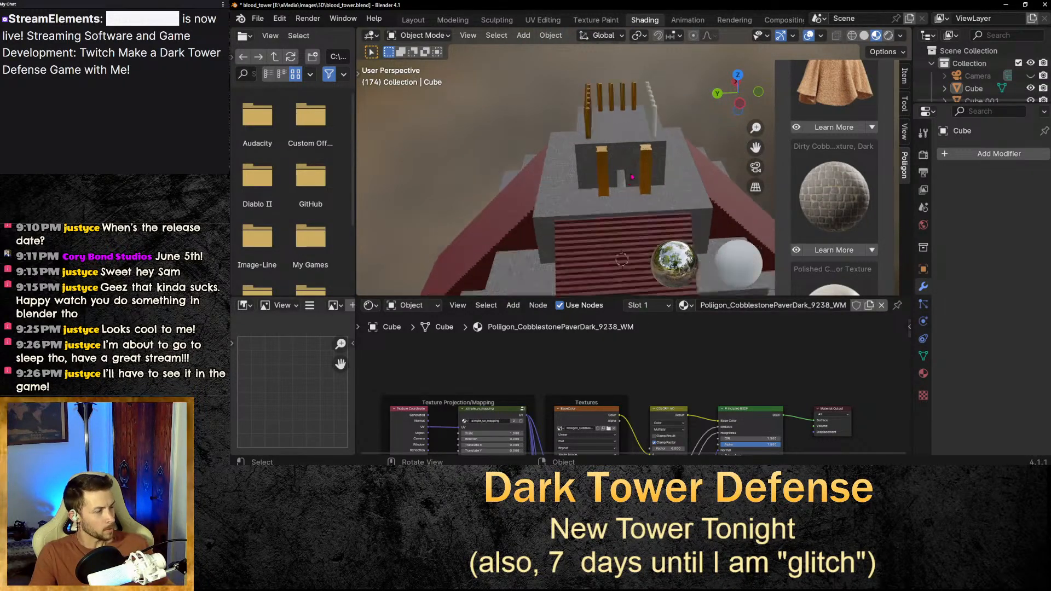
middle_click_drag(619, 178, 638, 175)
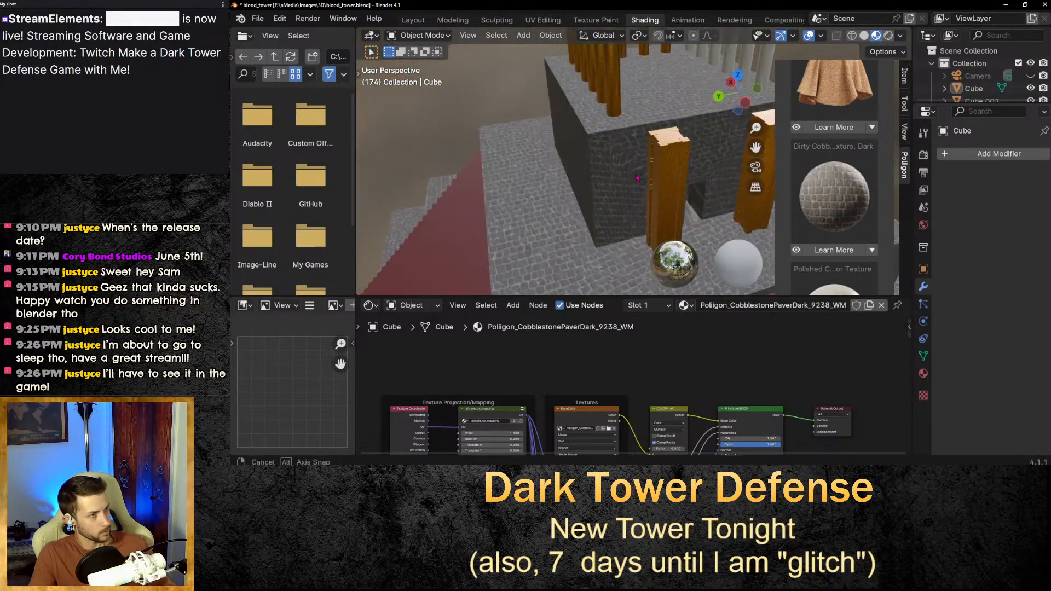
left_click(638, 175)
scroll(639, 196, "up", 3)
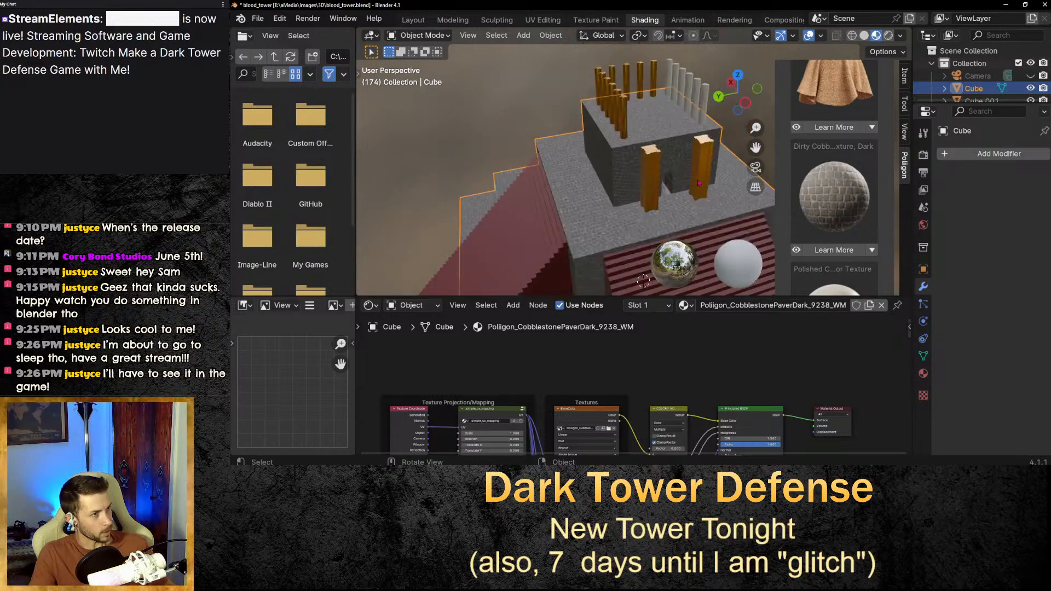
scroll(672, 182, "up", 5)
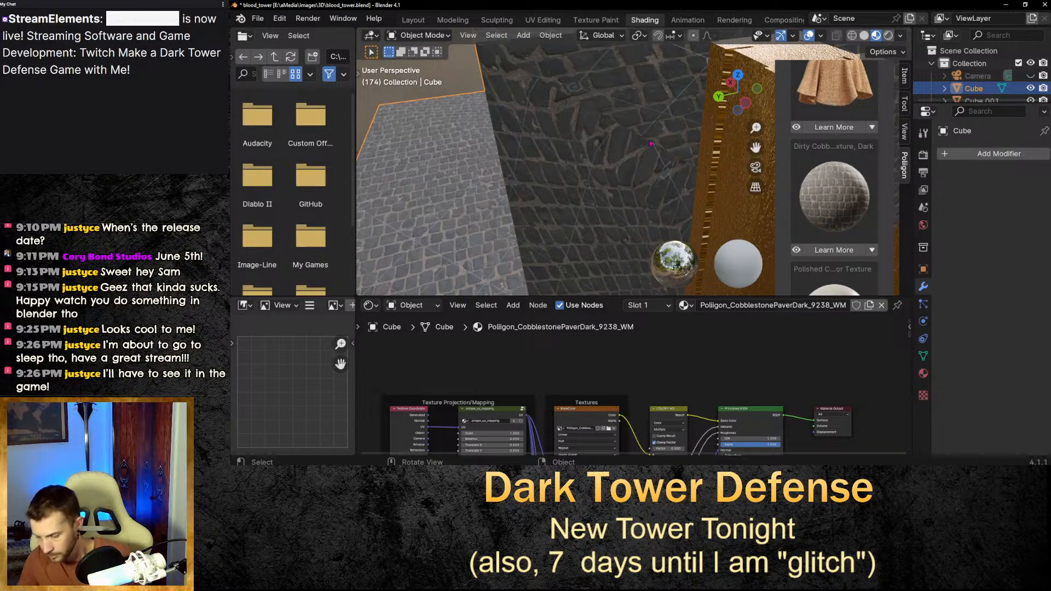
scroll(650, 143, "down", 6)
scroll(647, 165, "up", 6)
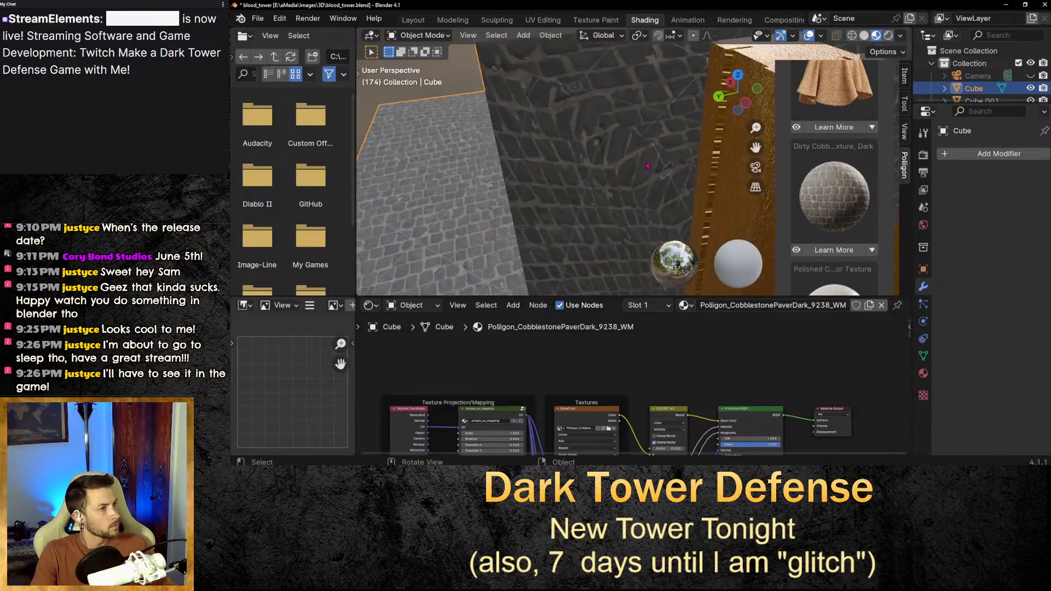
scroll(647, 165, "down", 5)
middle_click_drag(647, 165, 628, 169)
scroll(628, 140, "up", 5)
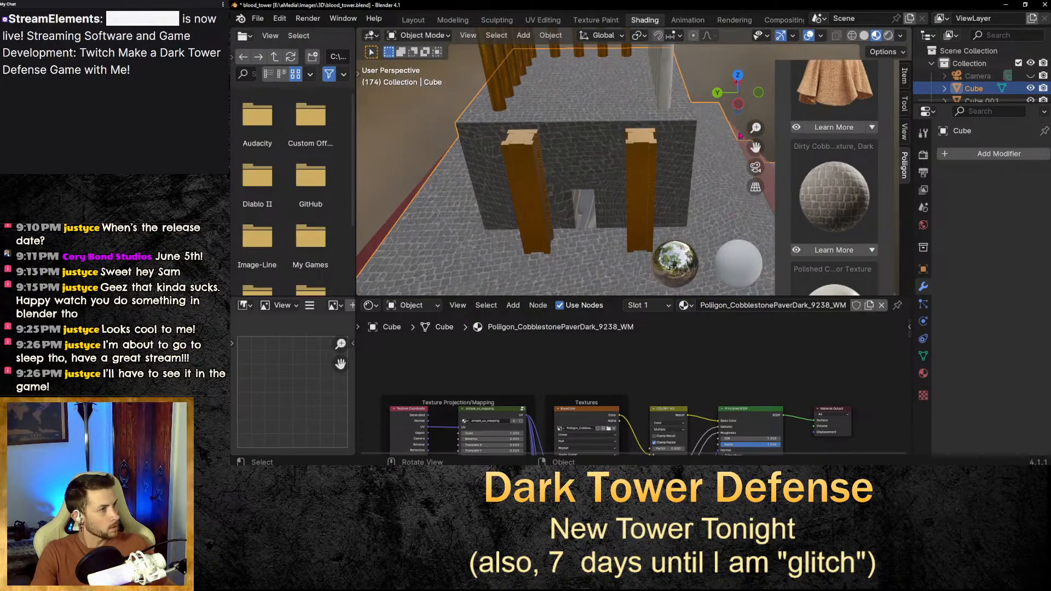
left_click_drag(755, 147, 699, 238)
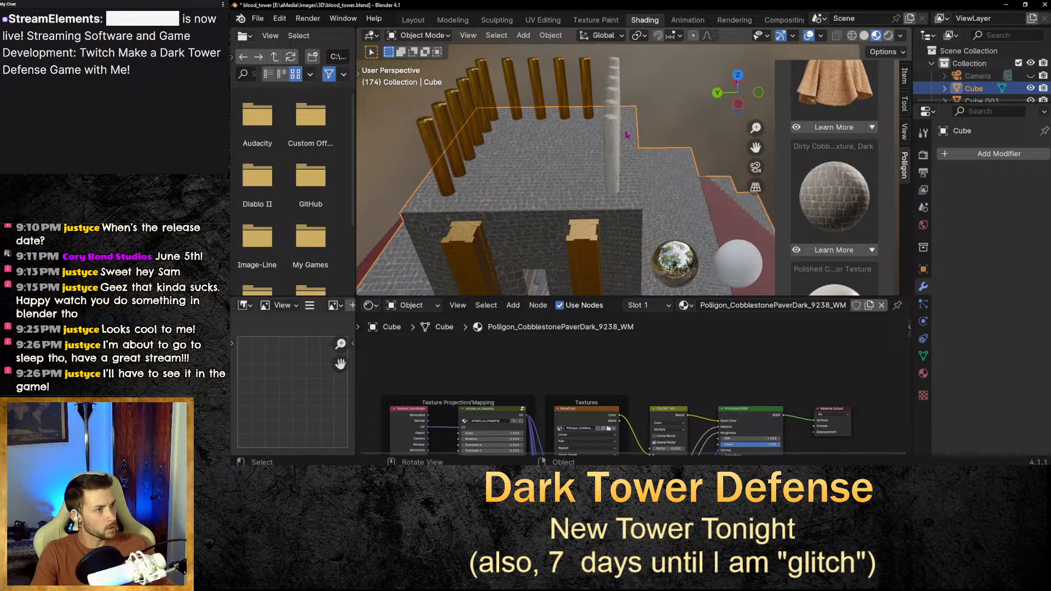
scroll(627, 135, "down", 6)
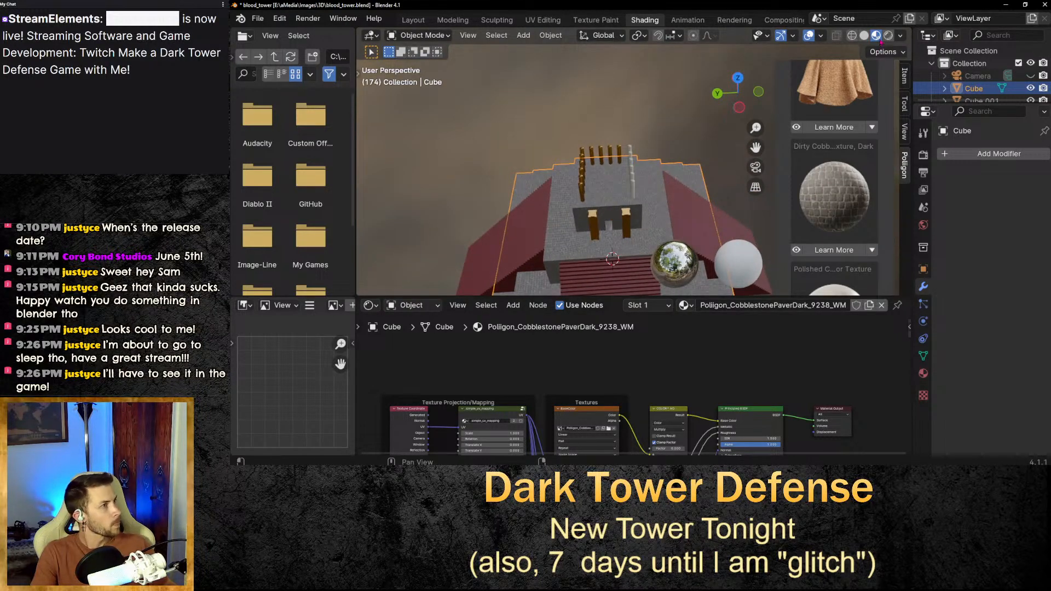
Switch the viewport to rendered shading and inspect the tower, the pillar rows and the texture library.
left_click(888, 36)
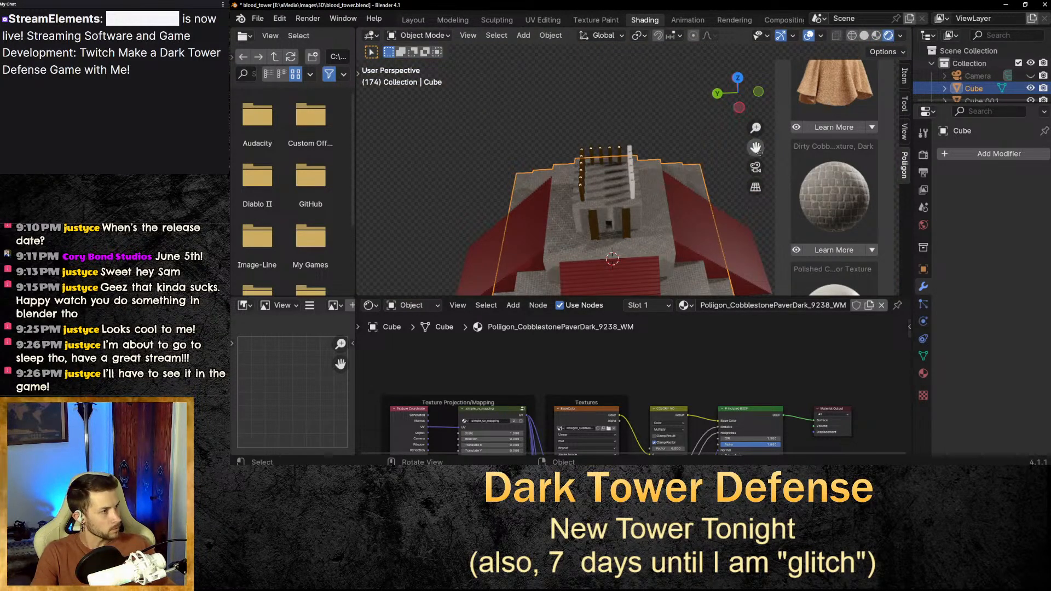
scroll(707, 195, "down", 5)
scroll(677, 177, "up", 7)
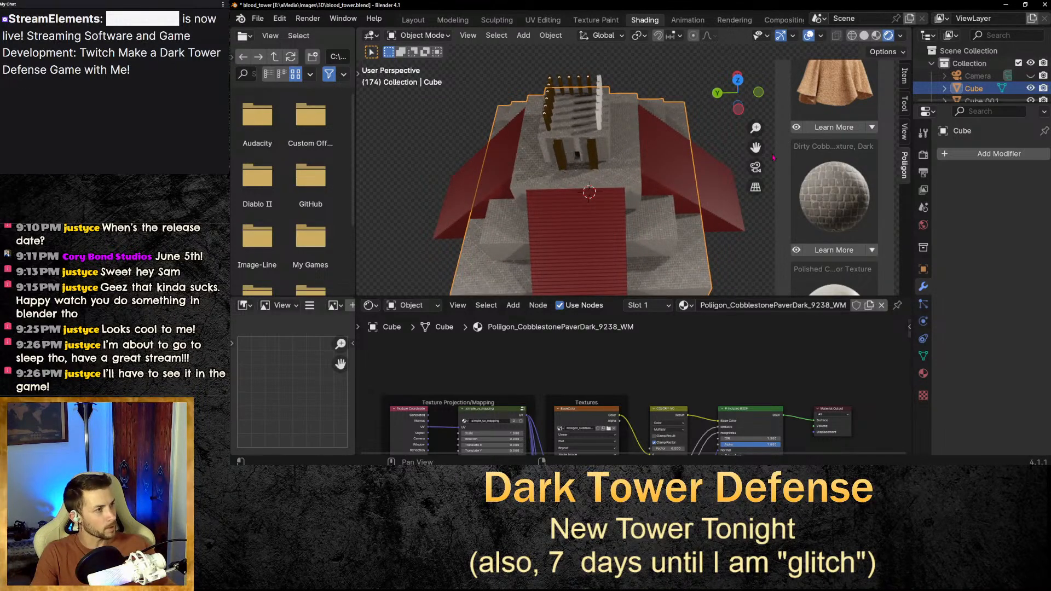
left_click_drag(755, 146, 790, 136)
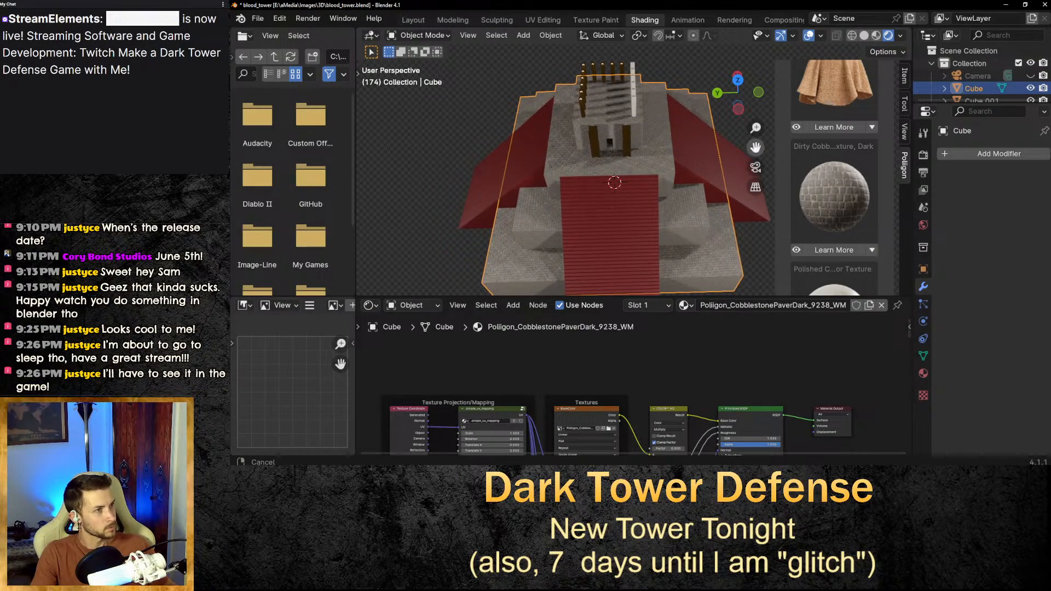
scroll(649, 86, "up", 5)
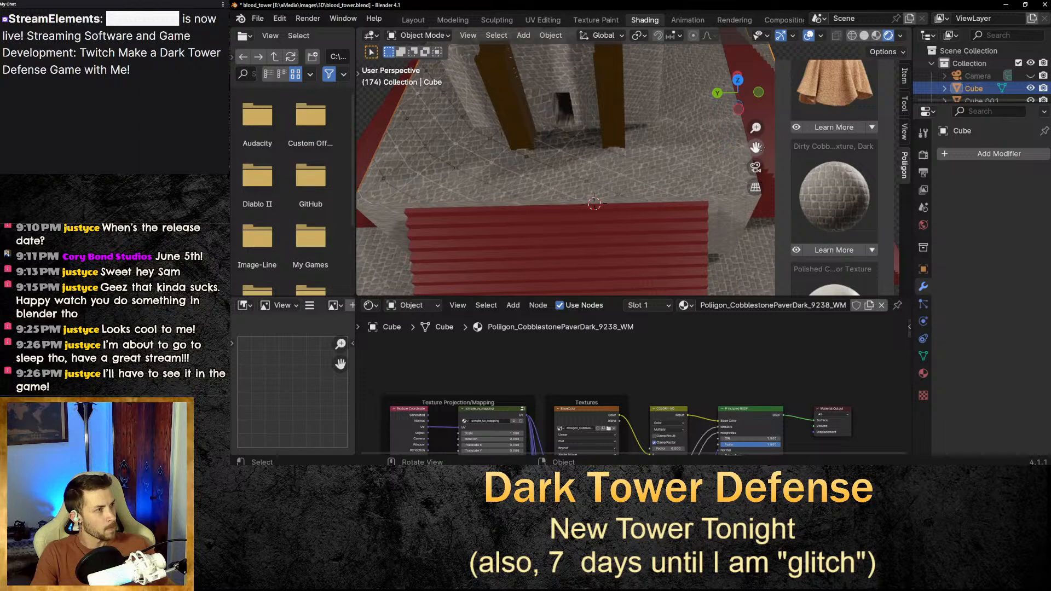
left_click_drag(755, 147, 751, 225)
scroll(668, 110, "up", 6)
scroll(668, 109, "down", 5)
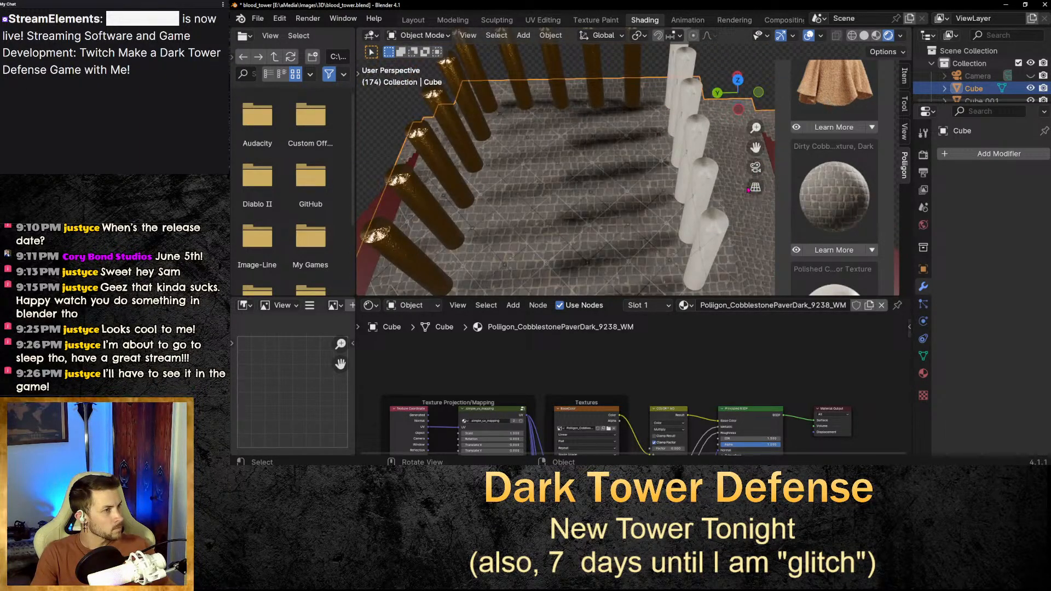
scroll(865, 211, "up", 10)
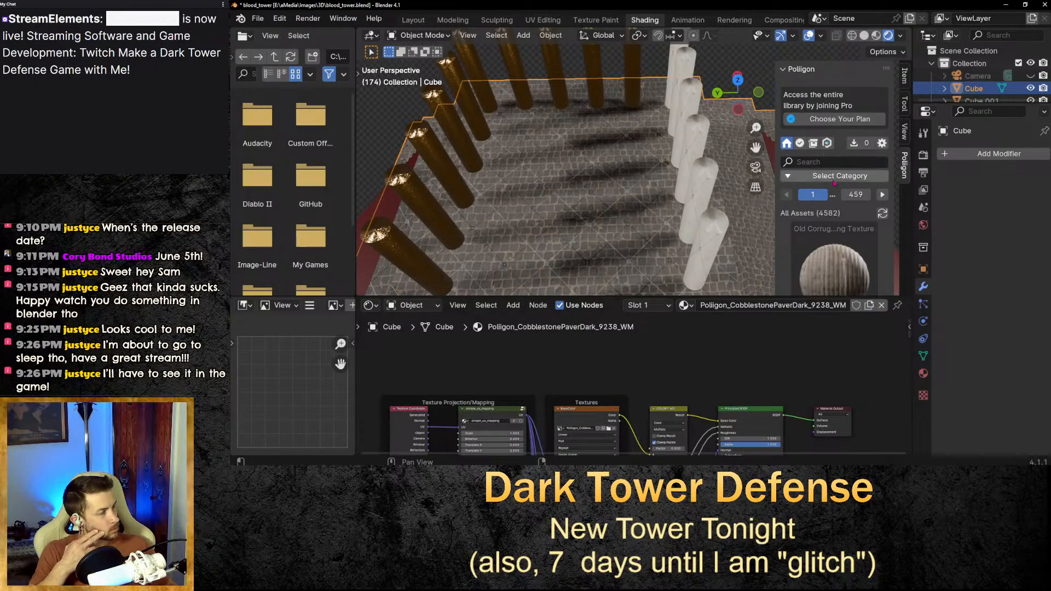
scroll(848, 181, "down", 5)
scroll(846, 182, "up", 5)
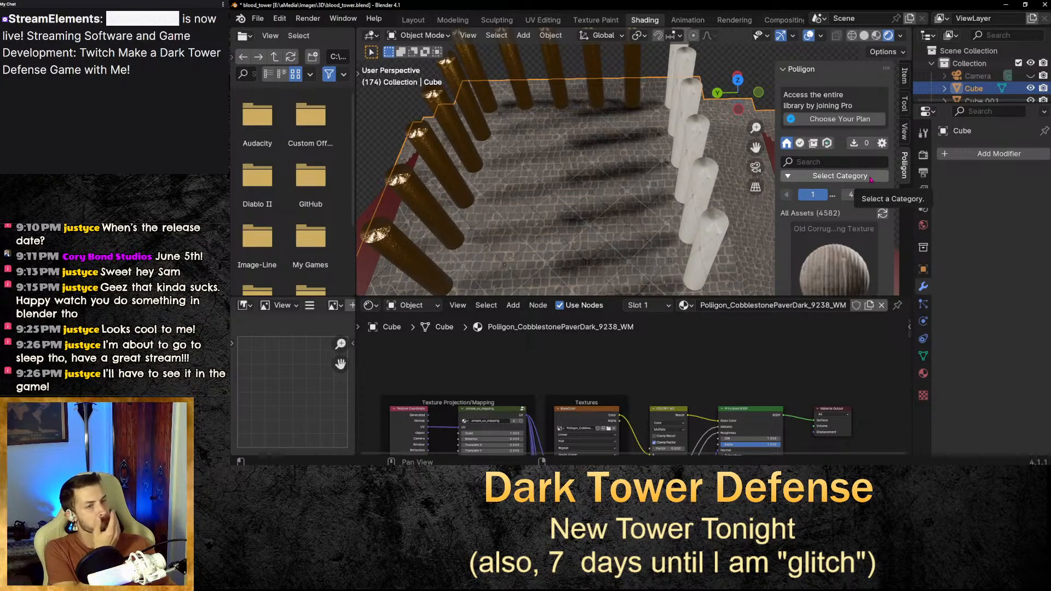
scroll(871, 189, "down", 5)
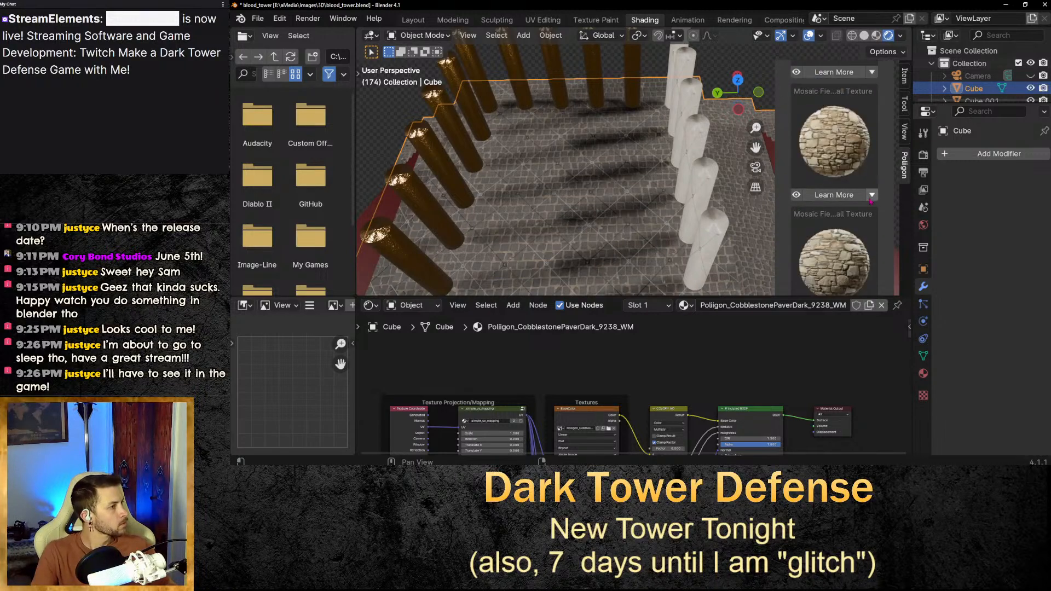
scroll(602, 83, "down", 5)
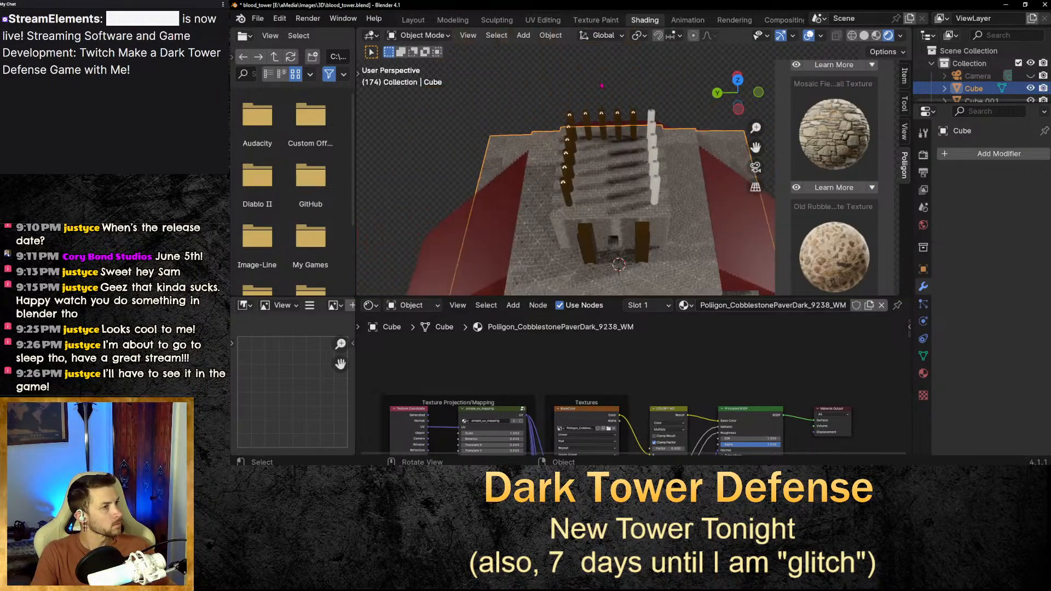
Select the back row of gold pillars and delete the texture nodes from its material.
scroll(597, 83, "up", 5)
left_click(590, 83)
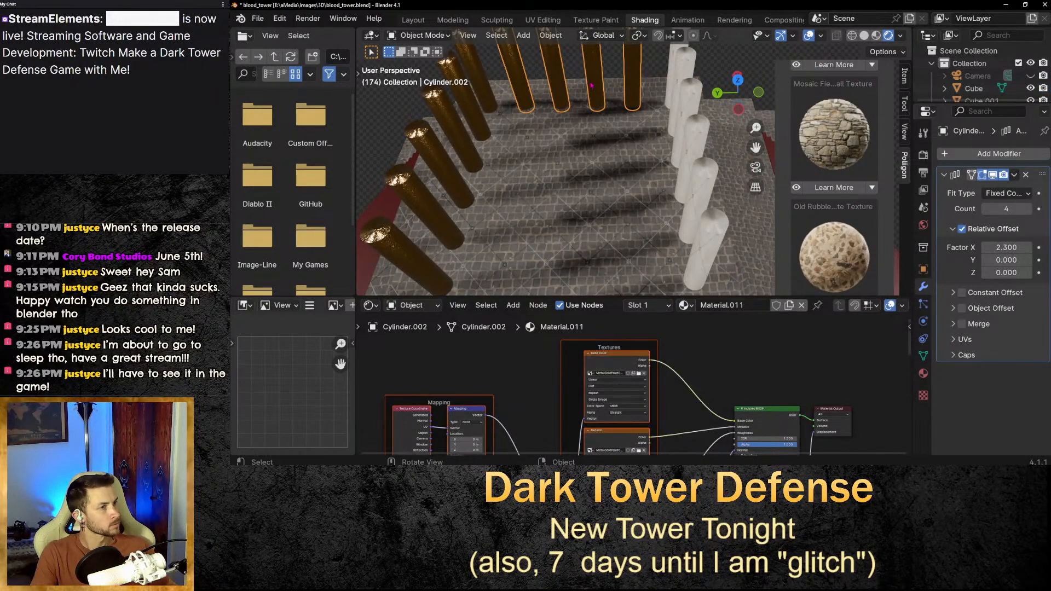
scroll(788, 438, "down", 4)
middle_click_drag(803, 444, 800, 366)
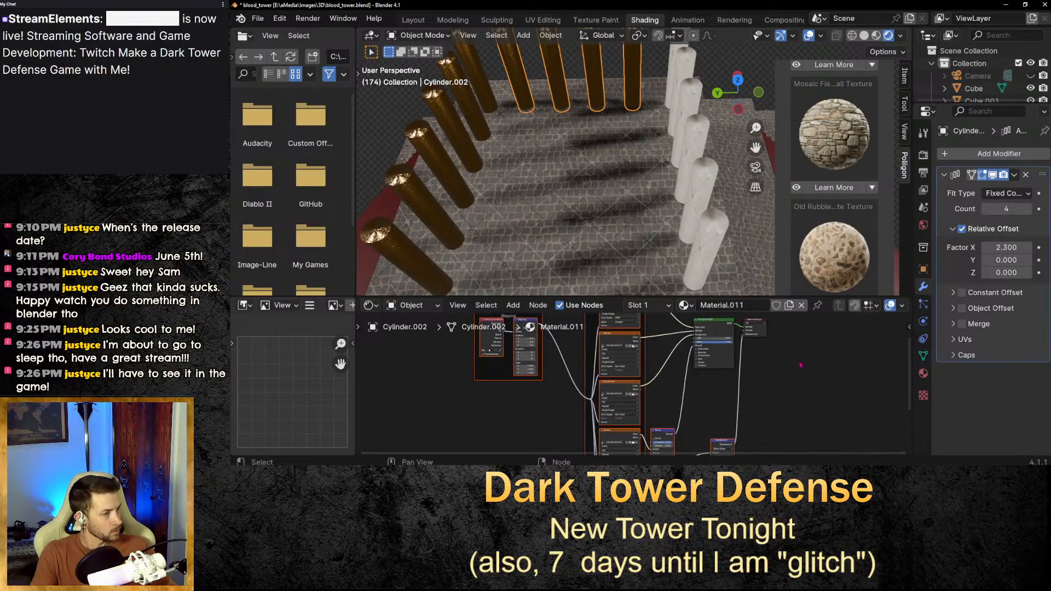
scroll(765, 400, "down", 2)
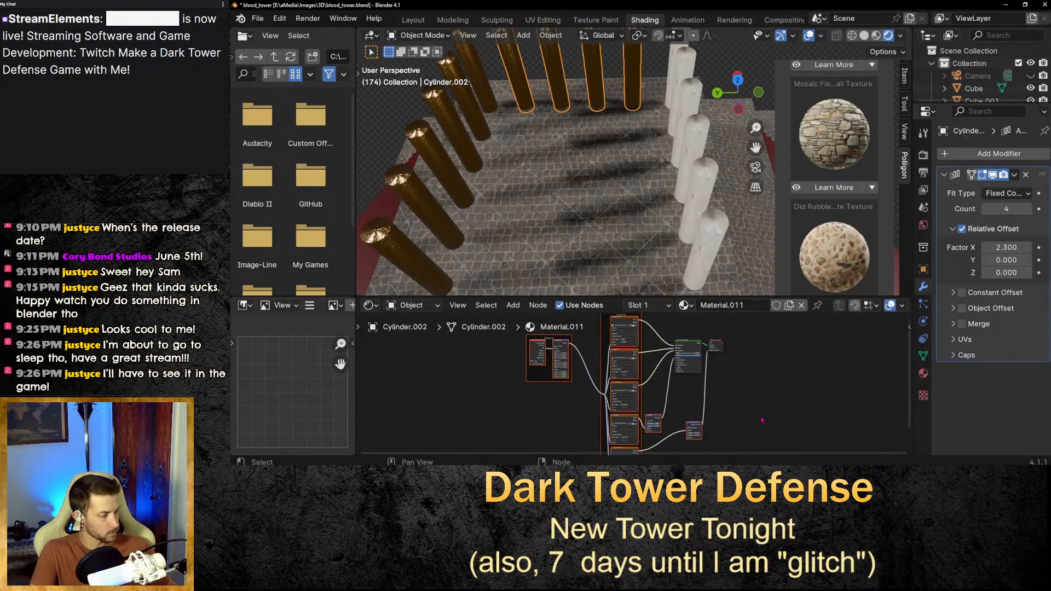
key("x")
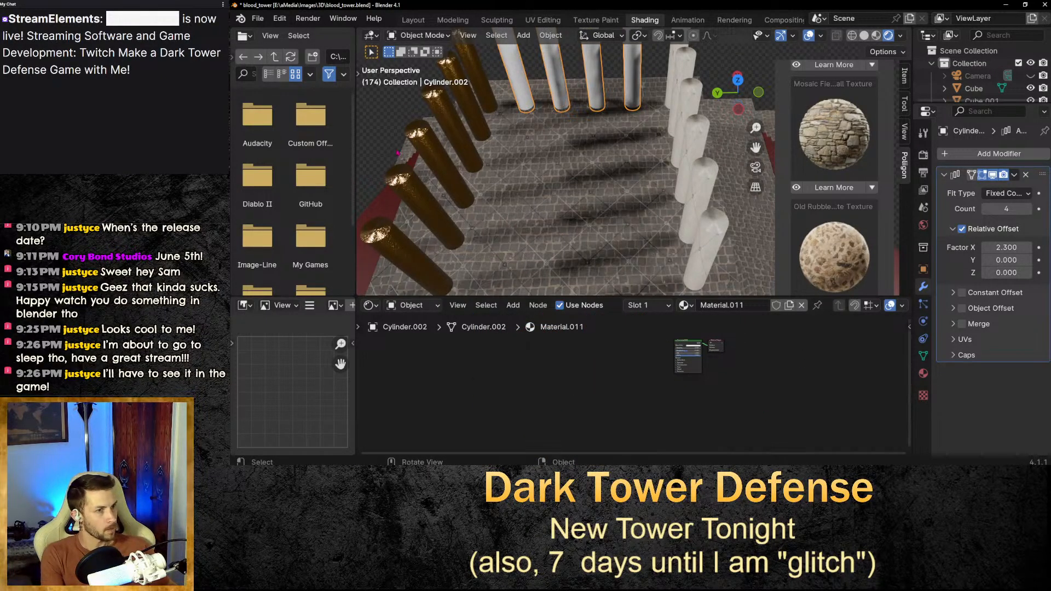
Select the side row of gold pillars and delete the texture nodes from its material.
left_click(471, 239)
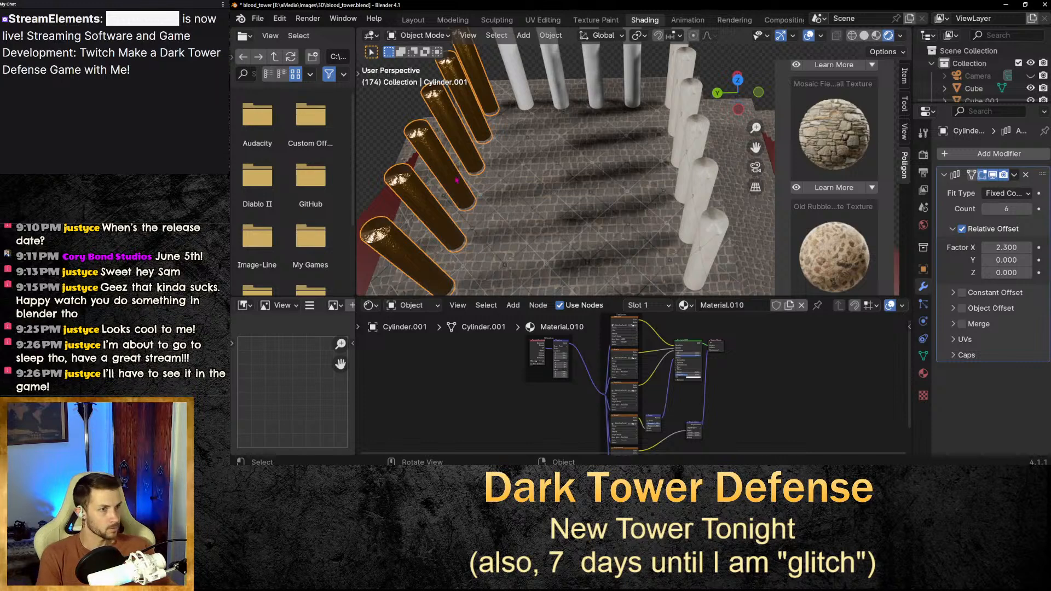
left_click(604, 354)
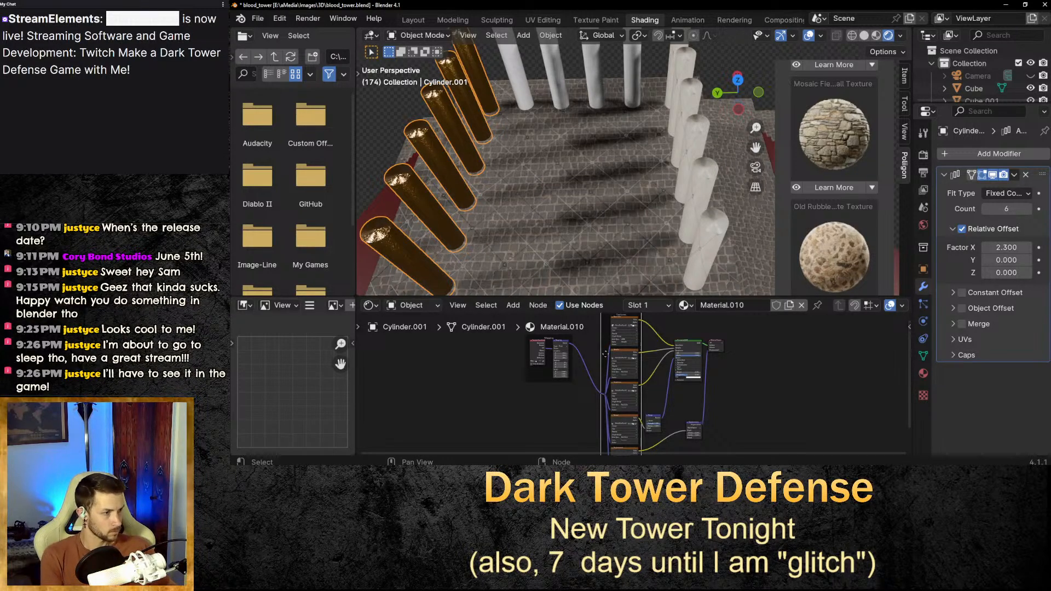
left_click(605, 371)
left_click(542, 379)
key("x")
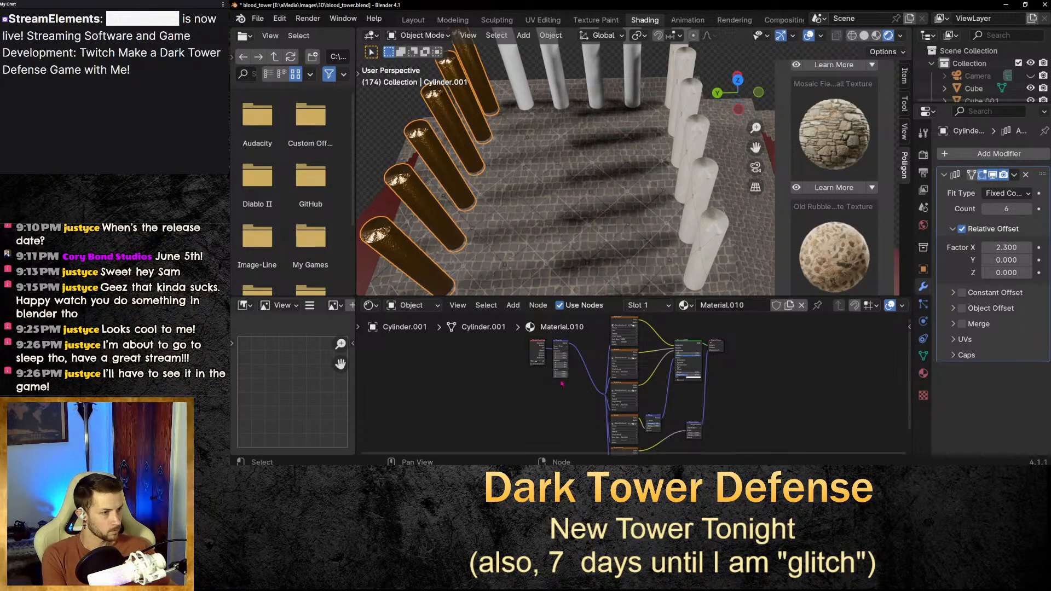
key("x")
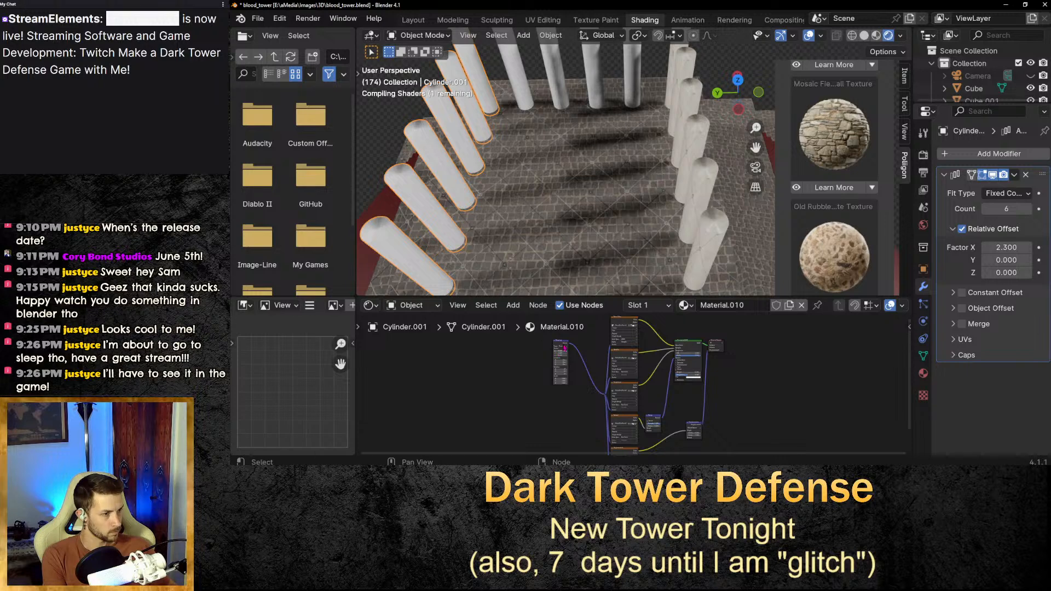
left_click(565, 348)
key("x")
scroll(608, 350, "down", 6)
left_click_drag(612, 337, 651, 445)
key("x")
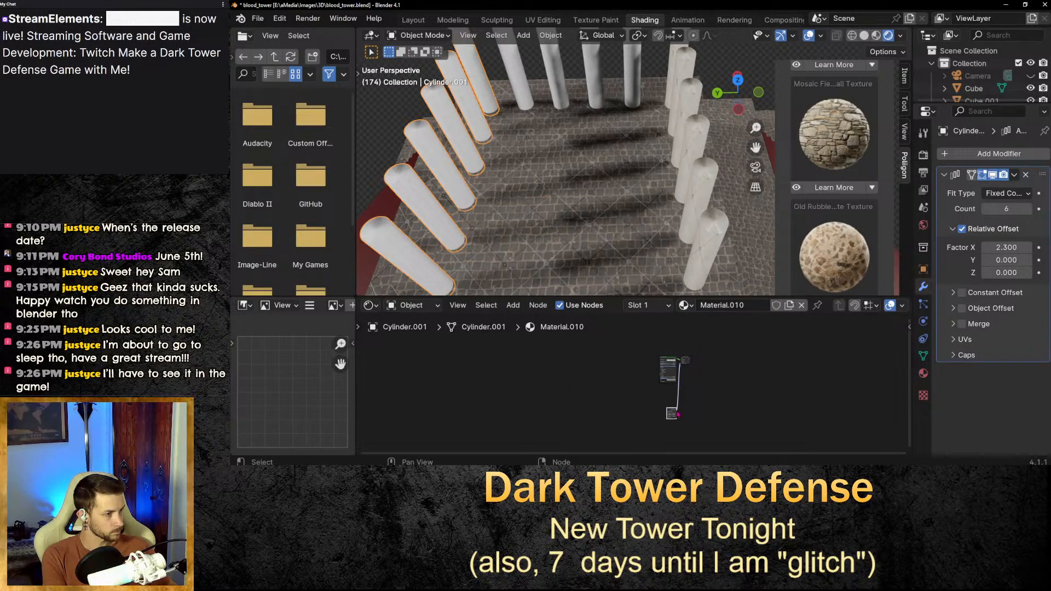
Apply the Polished Concrete texture from the Polligon library to the side row of pillars.
left_click(556, 78)
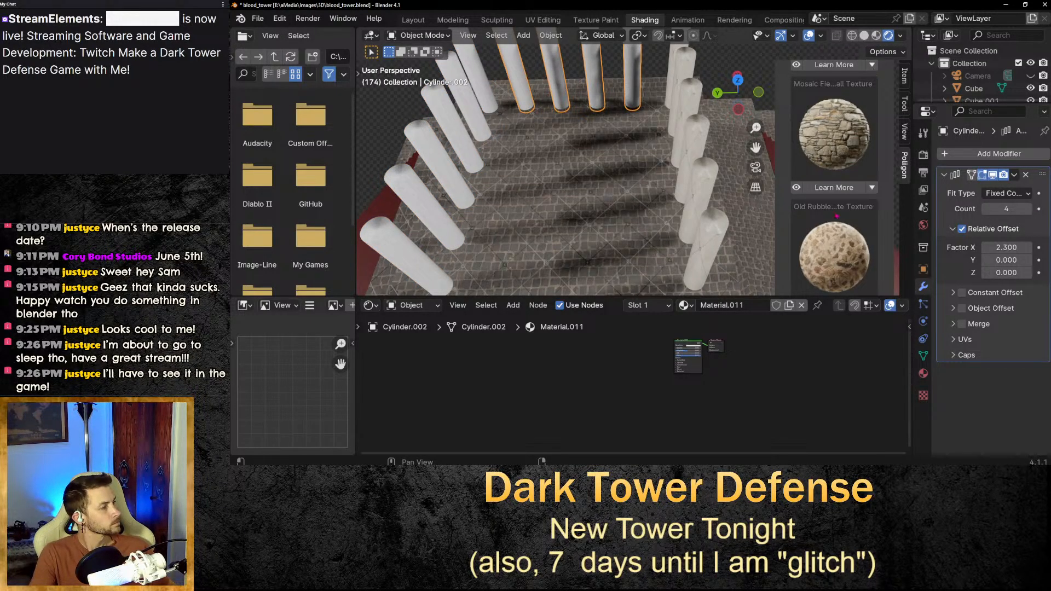
scroll(862, 205, "up", 5)
scroll(862, 205, "down", 10)
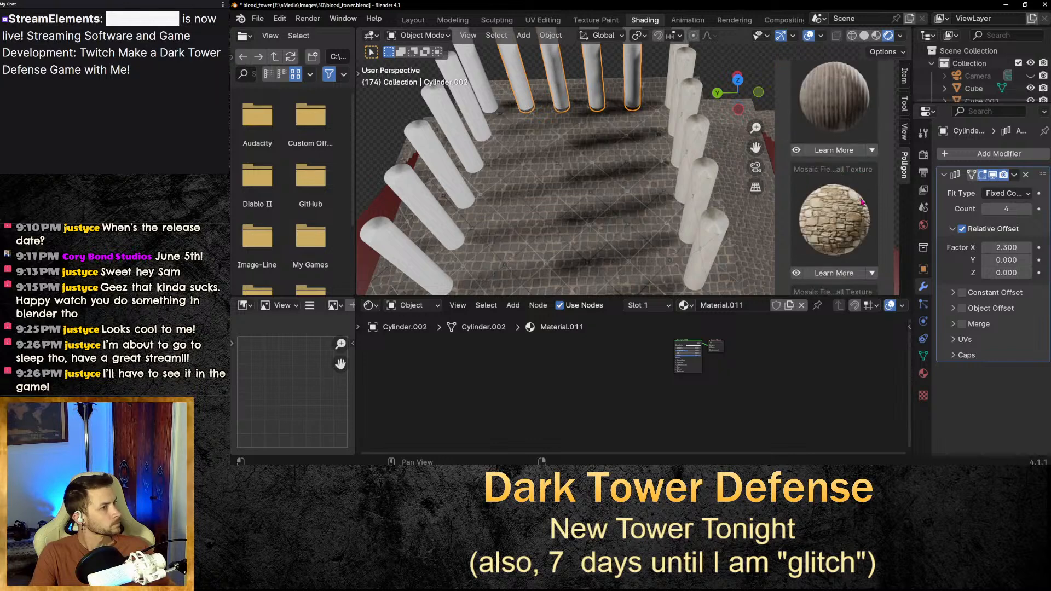
scroll(862, 200, "down", 5)
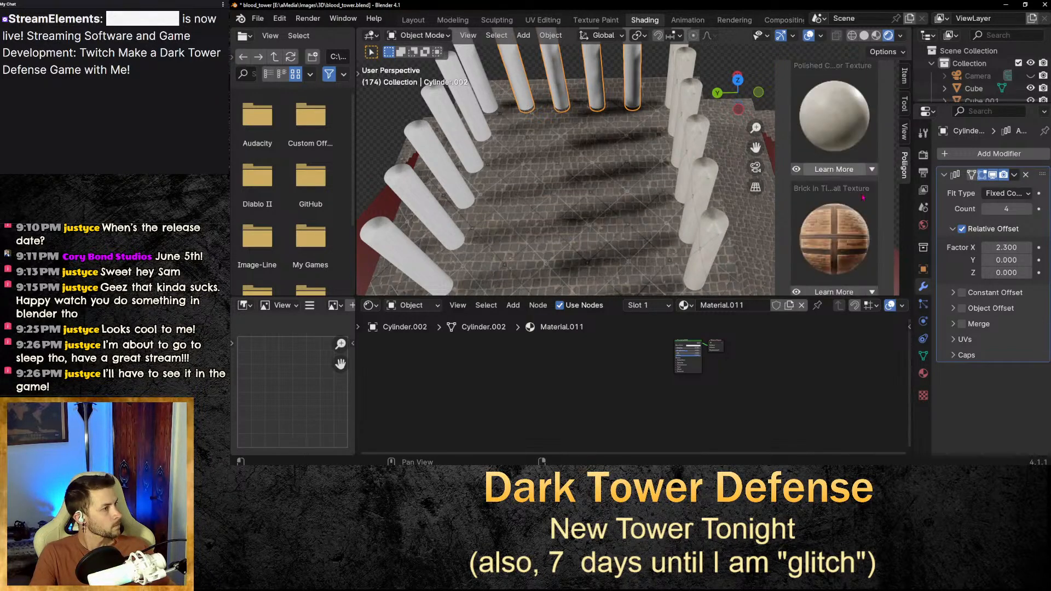
left_click(469, 163)
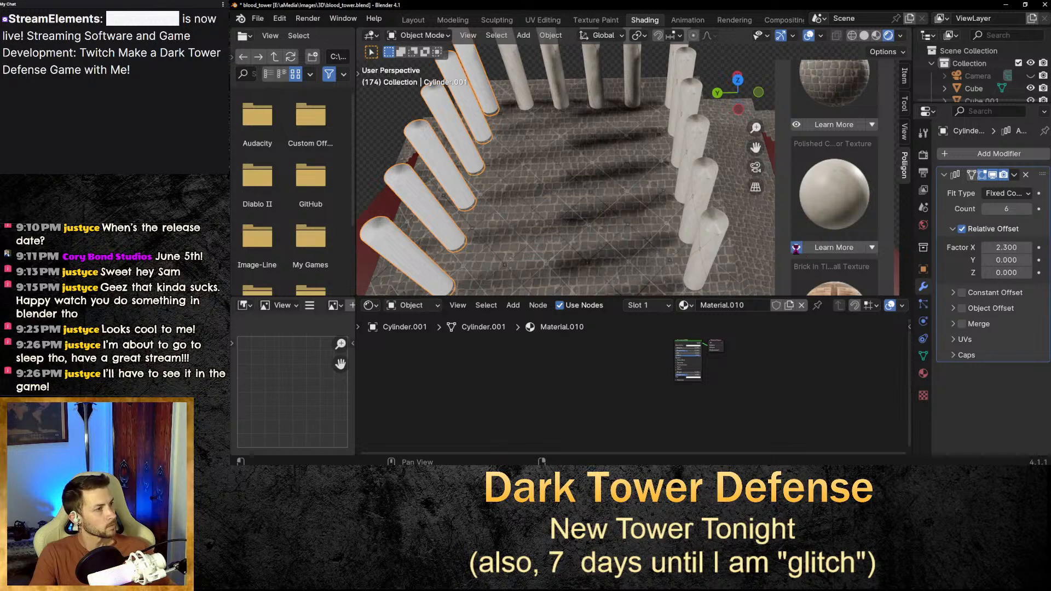
left_click(796, 248)
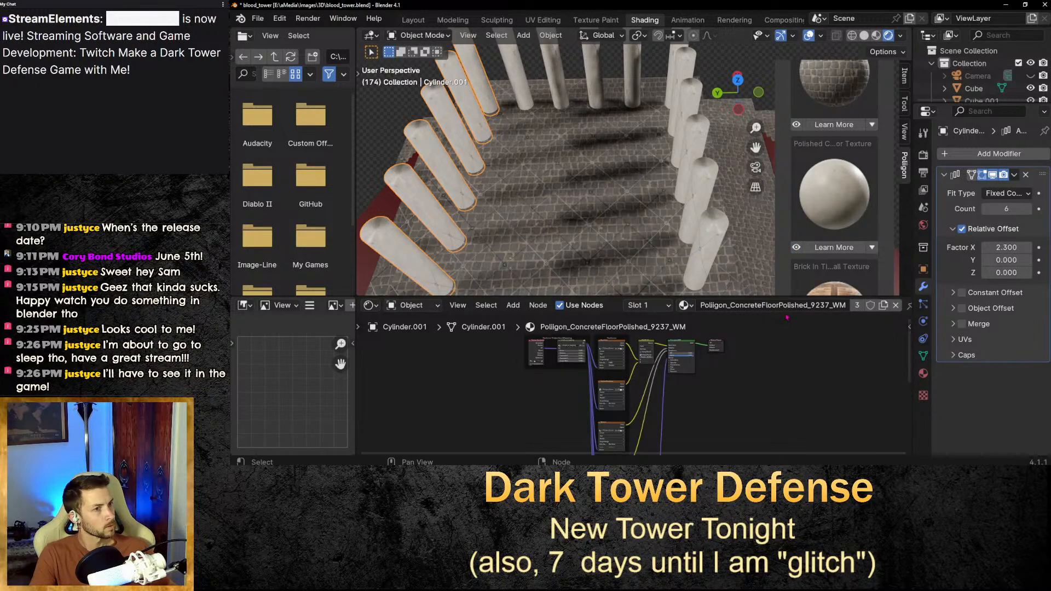
scroll(644, 169, "down", 8)
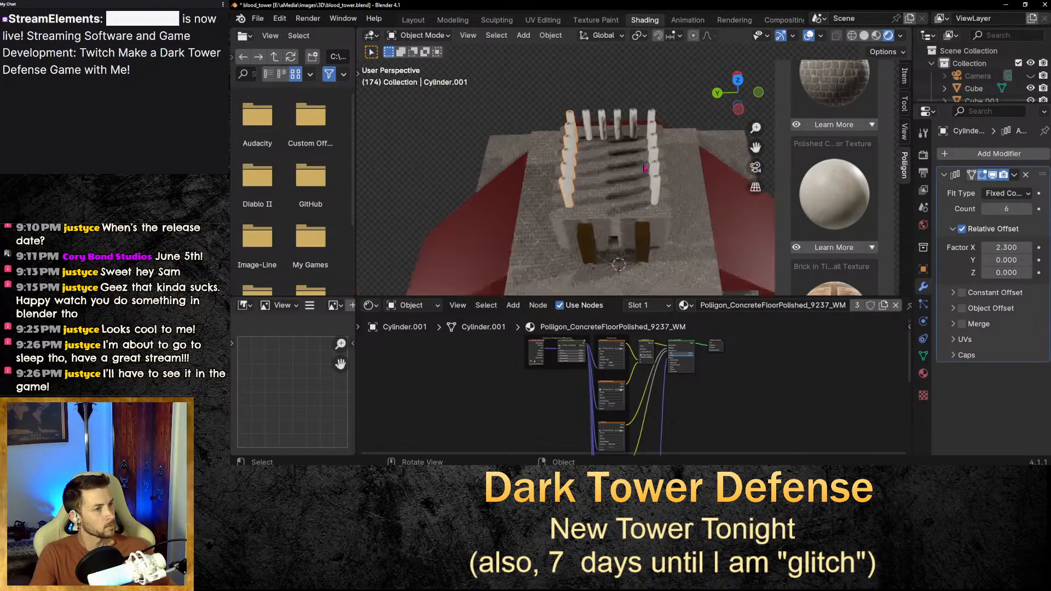
middle_click_drag(645, 169, 691, 173)
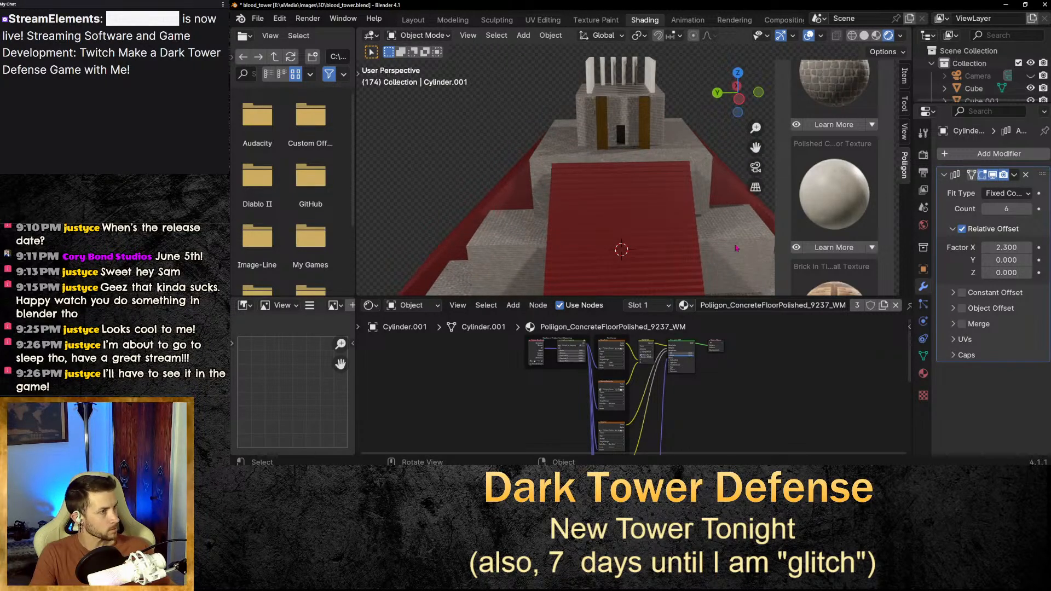
scroll(736, 247, "down", 3)
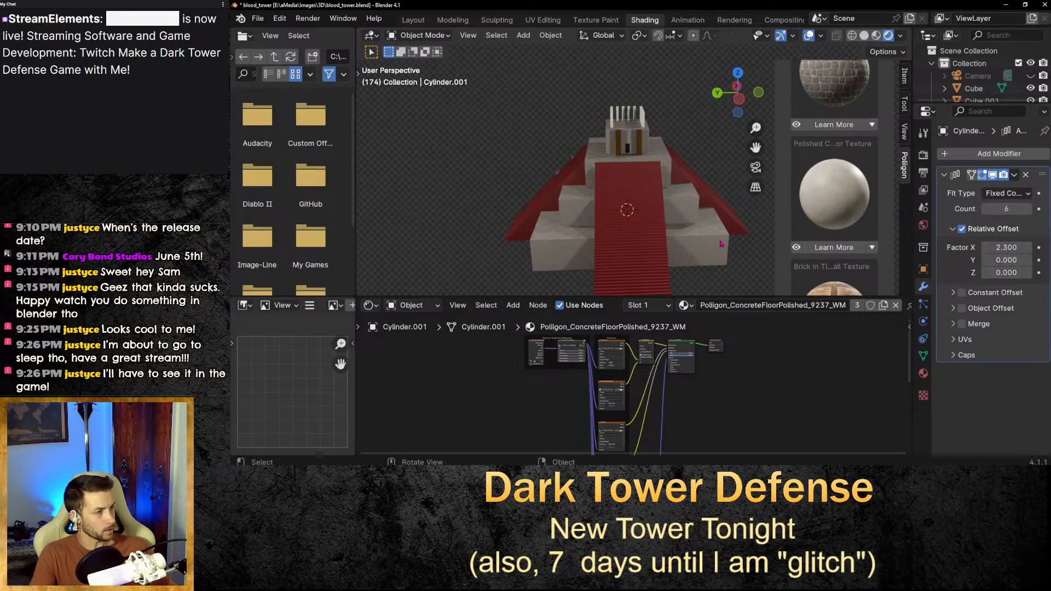
Select the central staircase and preview the Polished Concrete texture on it.
left_click(667, 251)
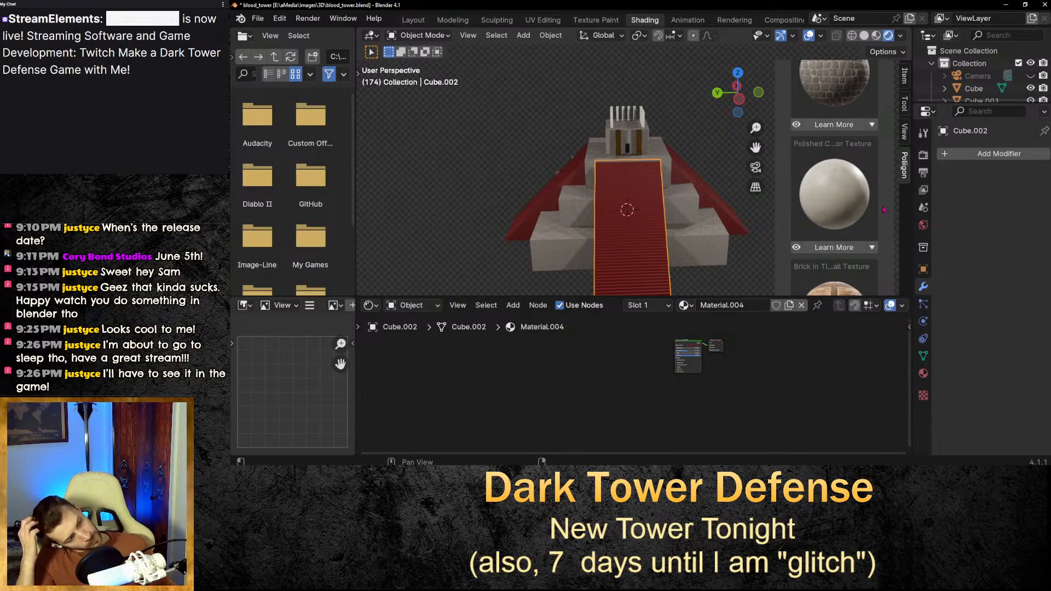
left_click(800, 249)
Examine the concrete texture on the staircase up close and browse the texture library.
middle_click_drag(802, 253, 732, 227)
scroll(673, 181, "up", 4)
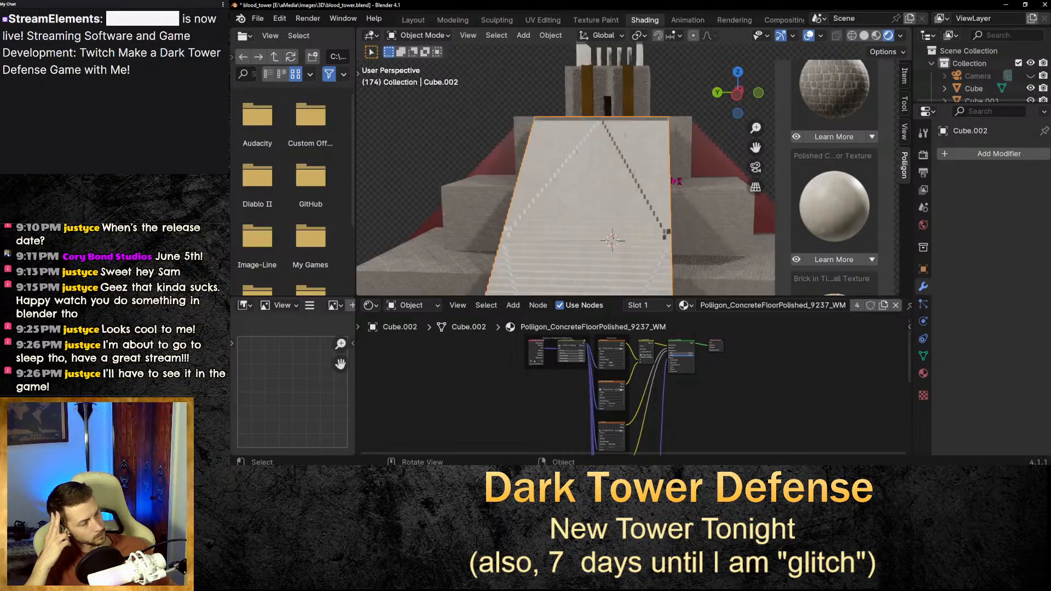
scroll(666, 184, "down", 1)
middle_click_drag(665, 186, 691, 258)
scroll(691, 258, "down", 4)
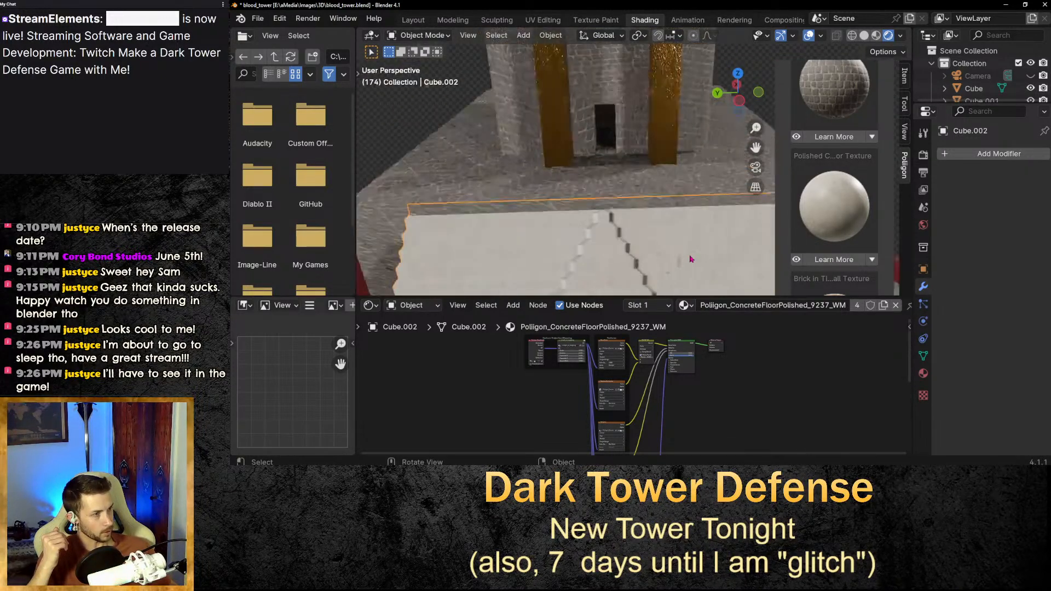
left_click_drag(756, 147, 754, 11)
middle_click_drag(671, 236, 667, 262)
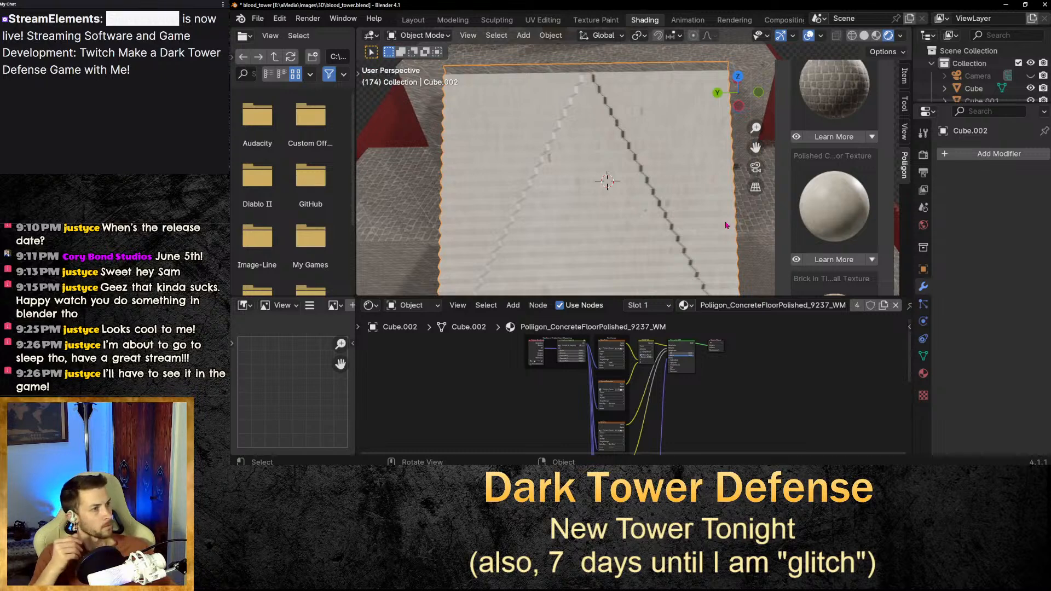
scroll(728, 222, "down", 6)
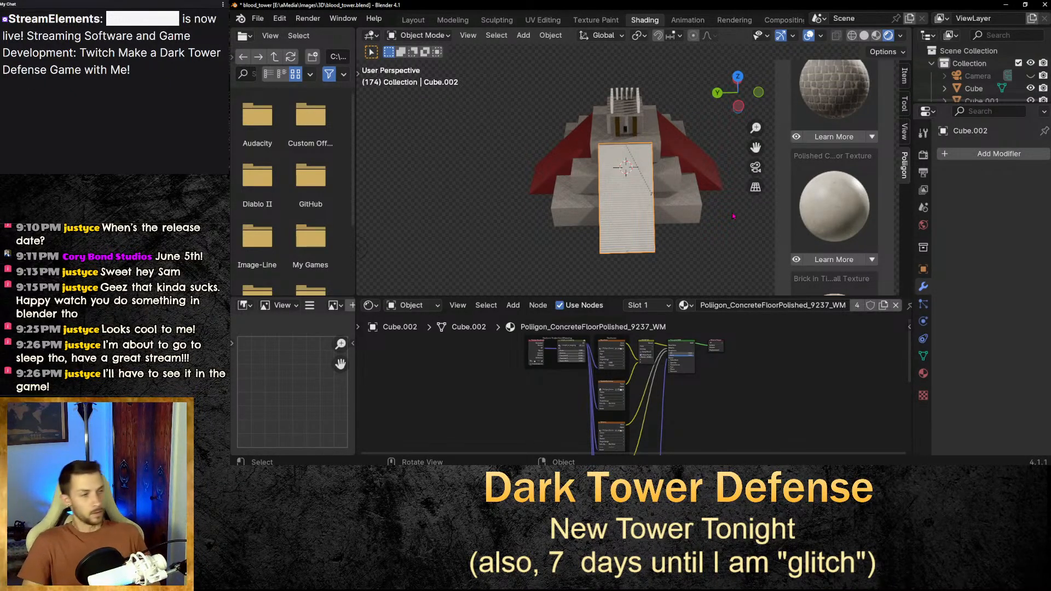
scroll(847, 199, "down", 5)
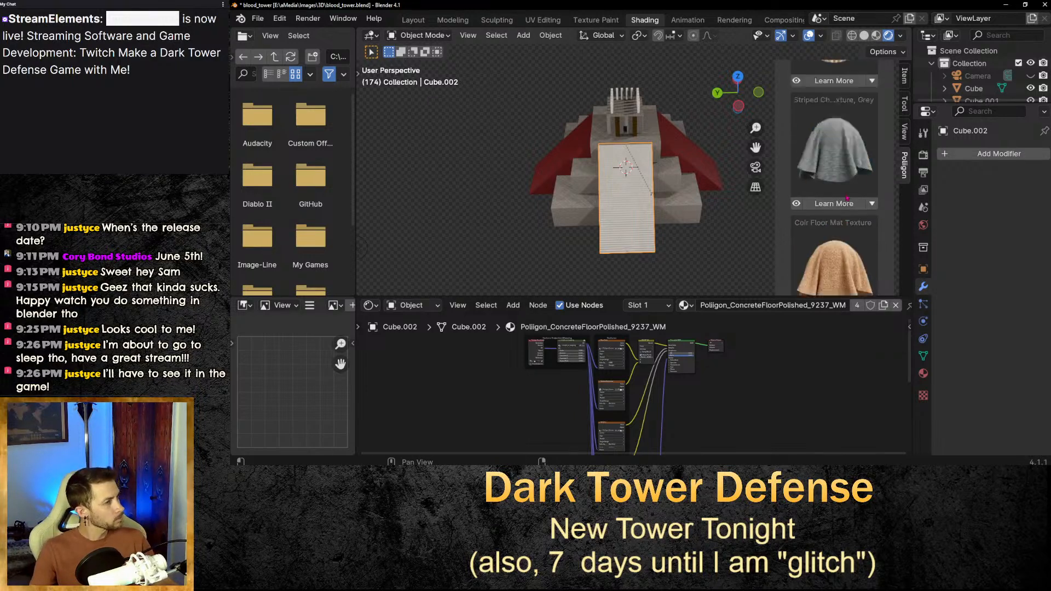
scroll(847, 198, "up", 10)
scroll(813, 100, "up", 10)
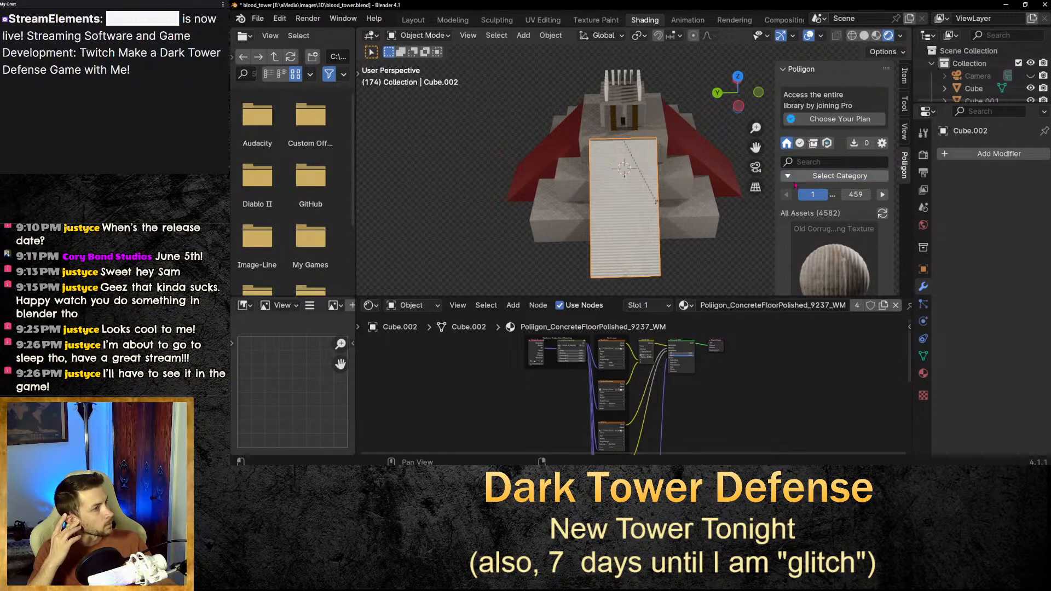
Filter the texture library to free assets and search it for marble.
left_click(818, 176)
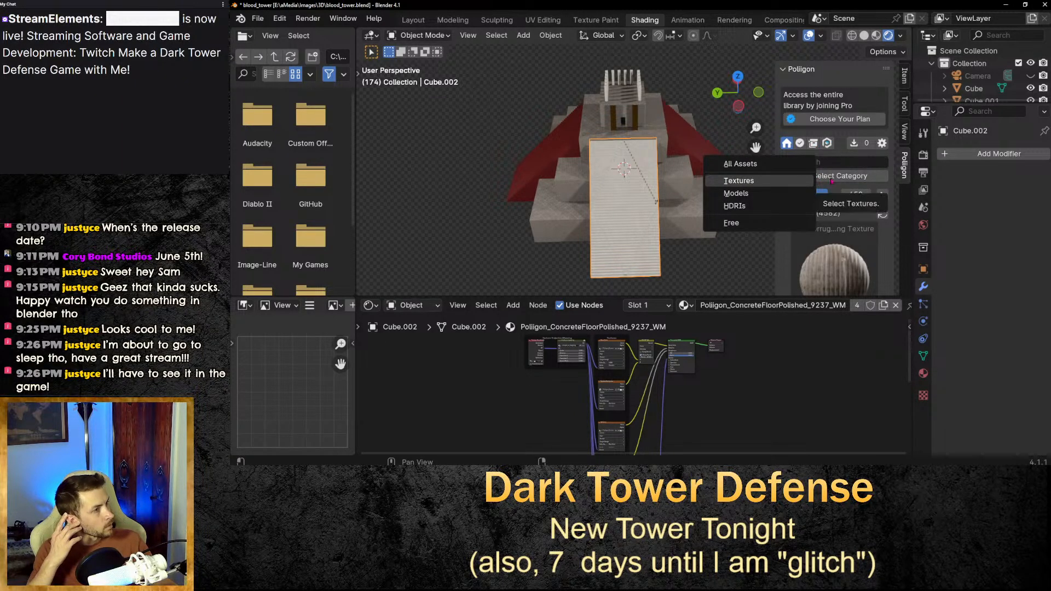
left_click(731, 222)
left_click(843, 160)
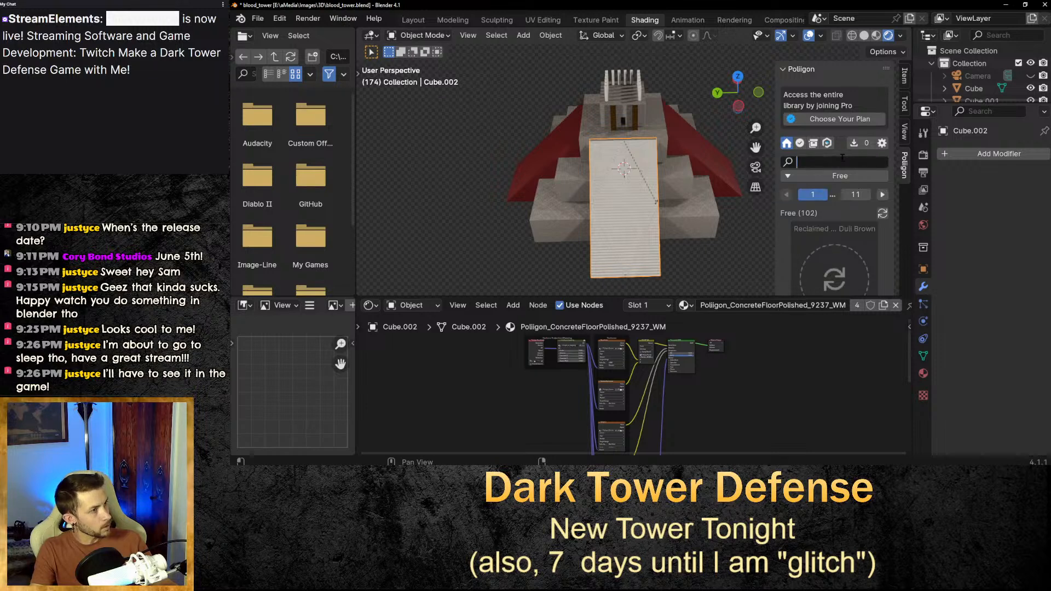
type("marble")
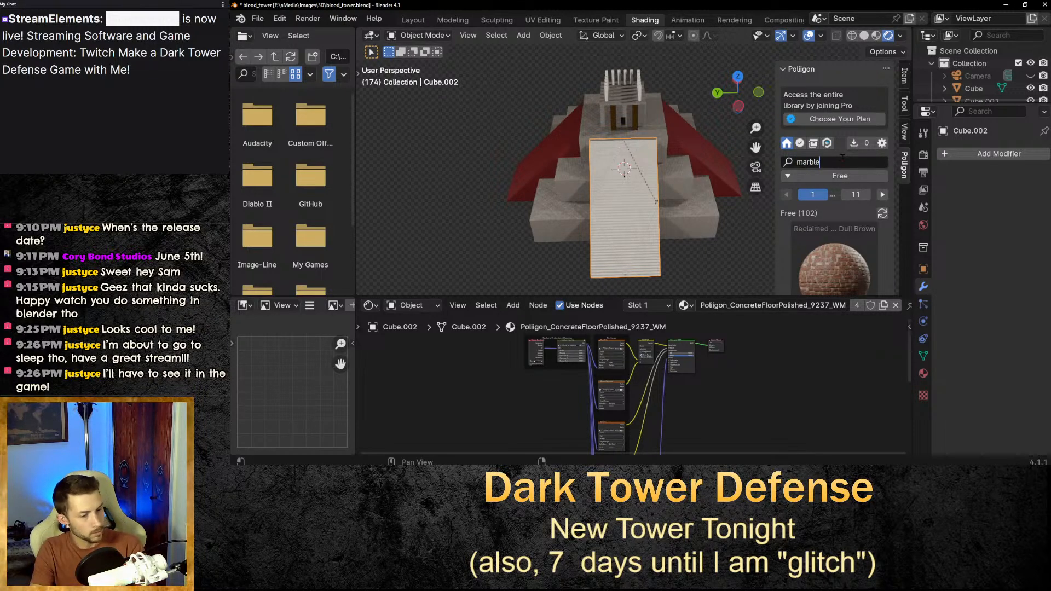
key("Return")
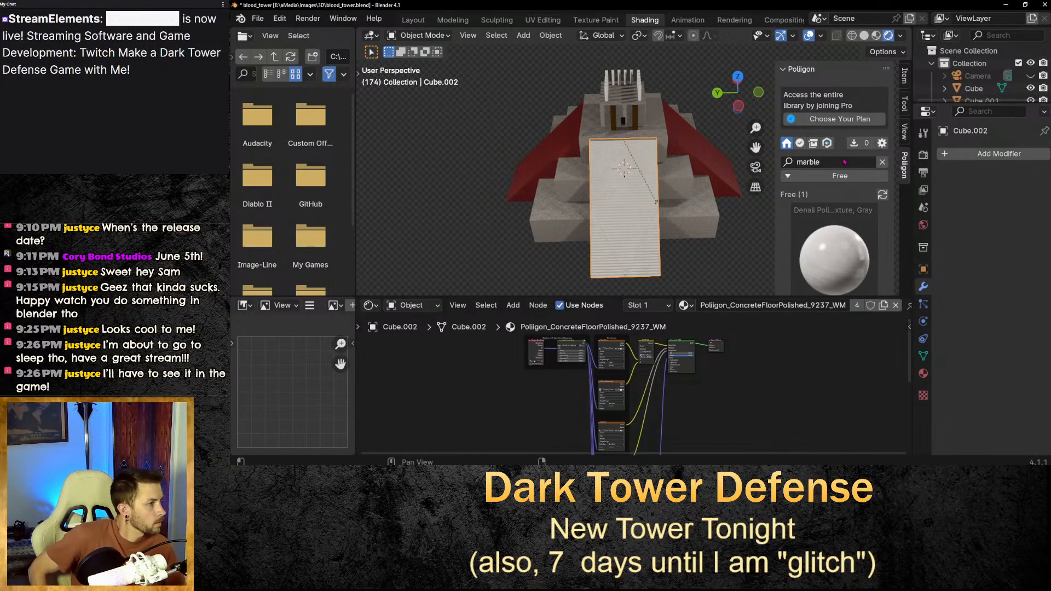
scroll(885, 235, "down", 2)
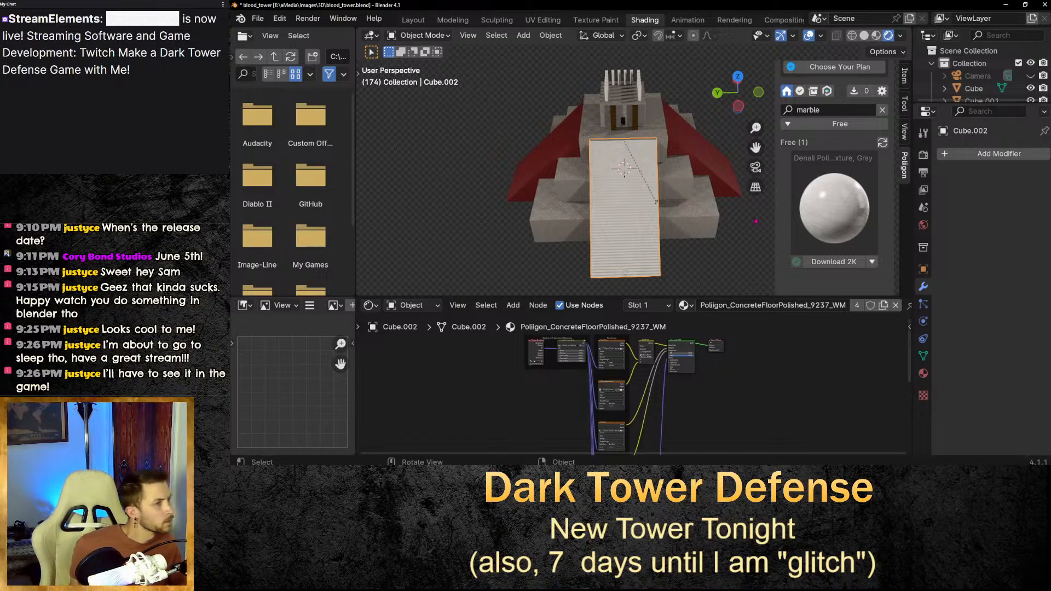
scroll(881, 237, "down", 4)
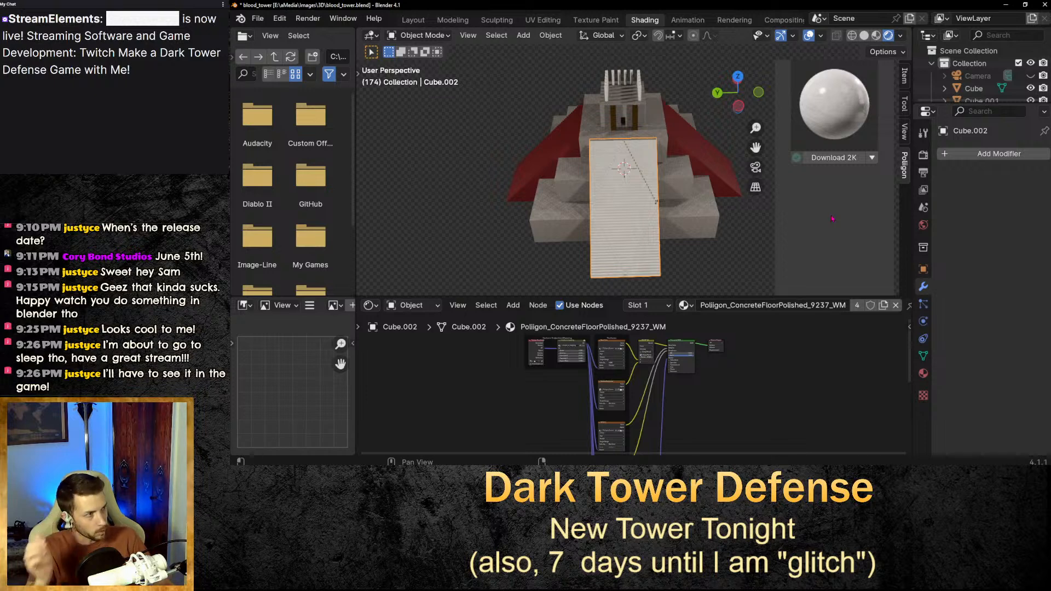
scroll(830, 209, "up", 2)
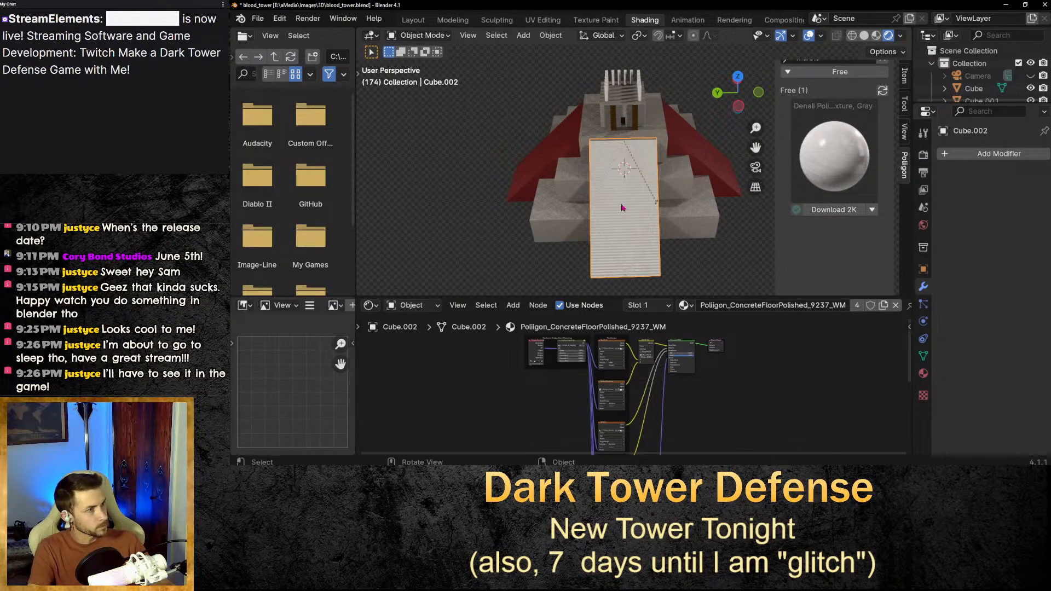
Download and apply the 2K Denali polished marble texture to the staircase.
left_click(827, 209)
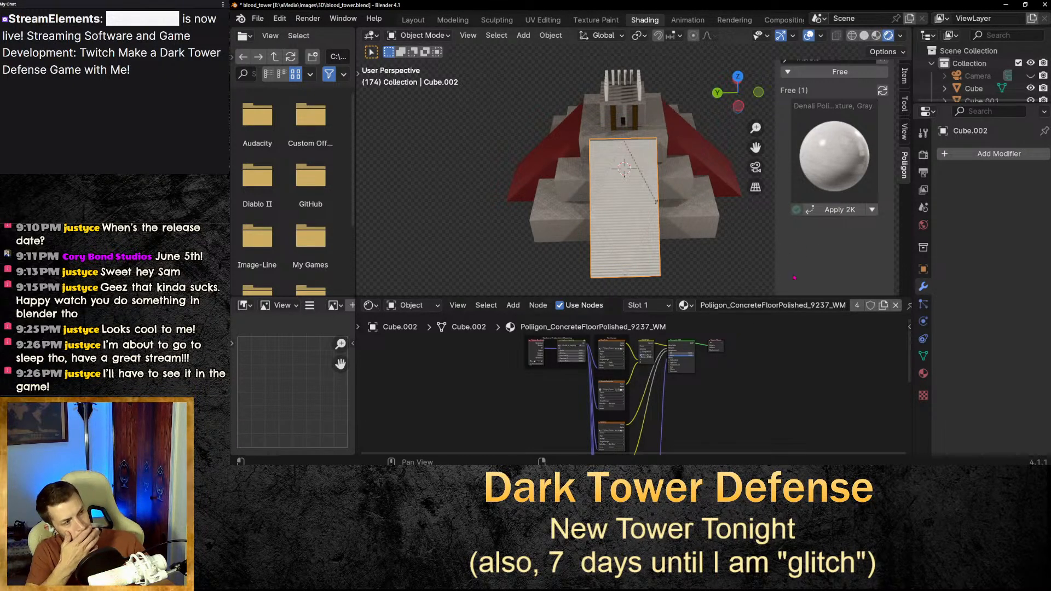
left_click(833, 209)
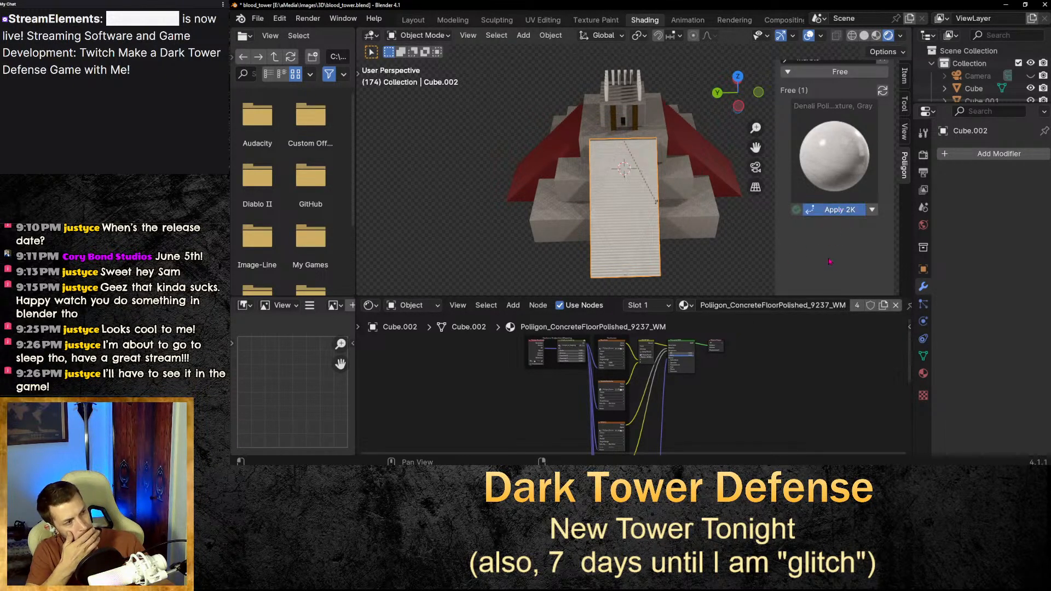
left_click(834, 209)
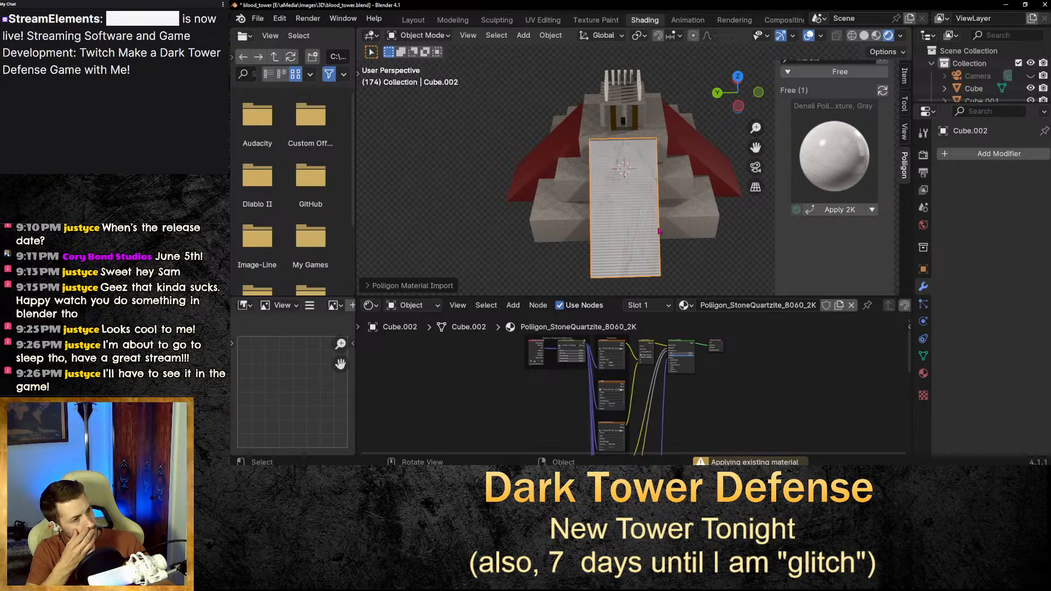
Inspect the marble on the staircase and the staircase mesh in the UV Editing workspace.
scroll(649, 232, "up", 8)
scroll(648, 232, "down", 6)
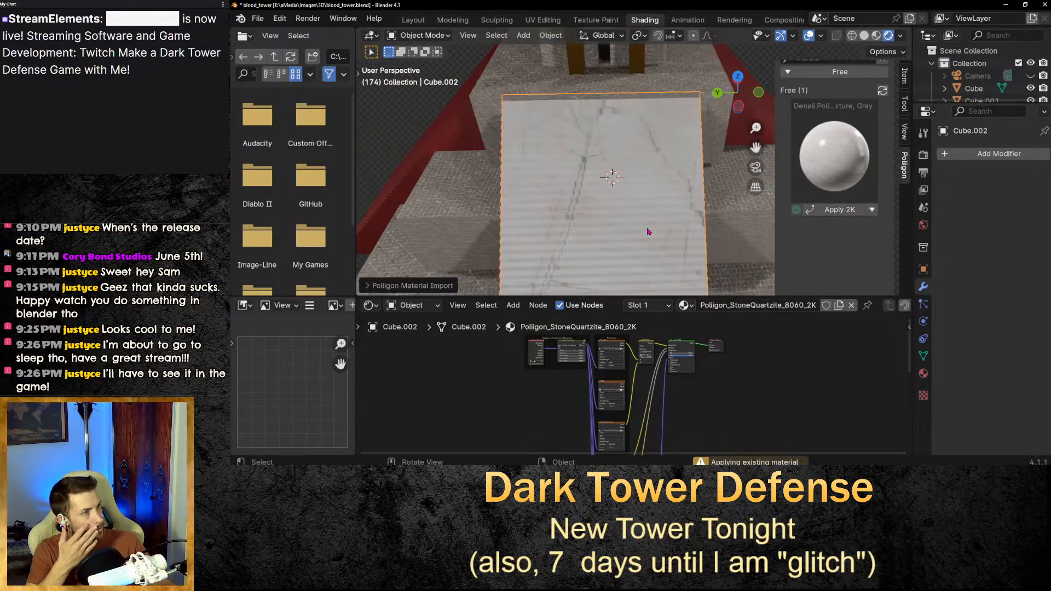
middle_click_drag(633, 222, 630, 247)
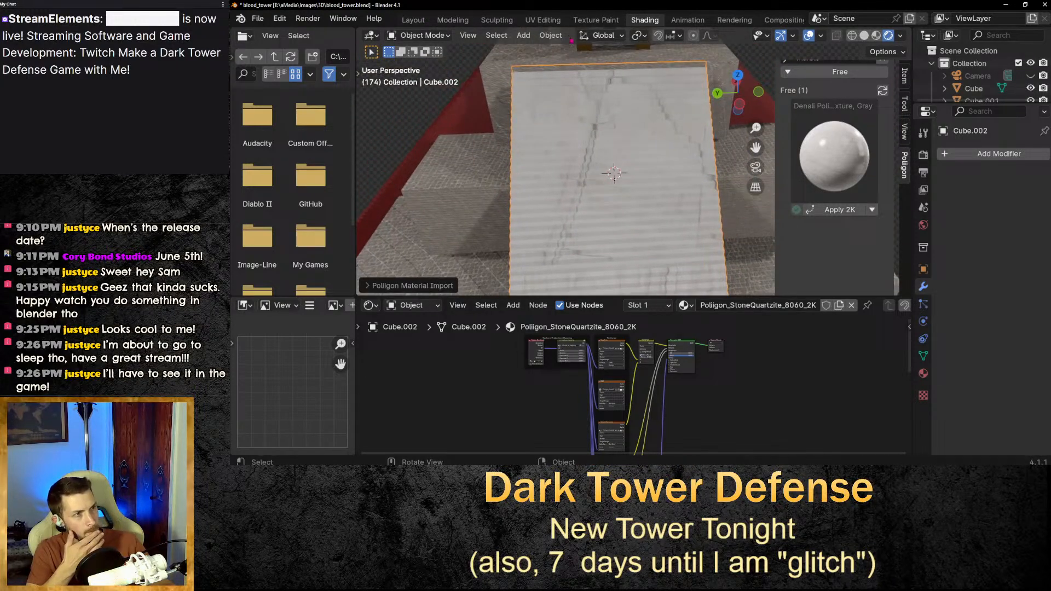
left_click(543, 20)
scroll(734, 330, "down", 6)
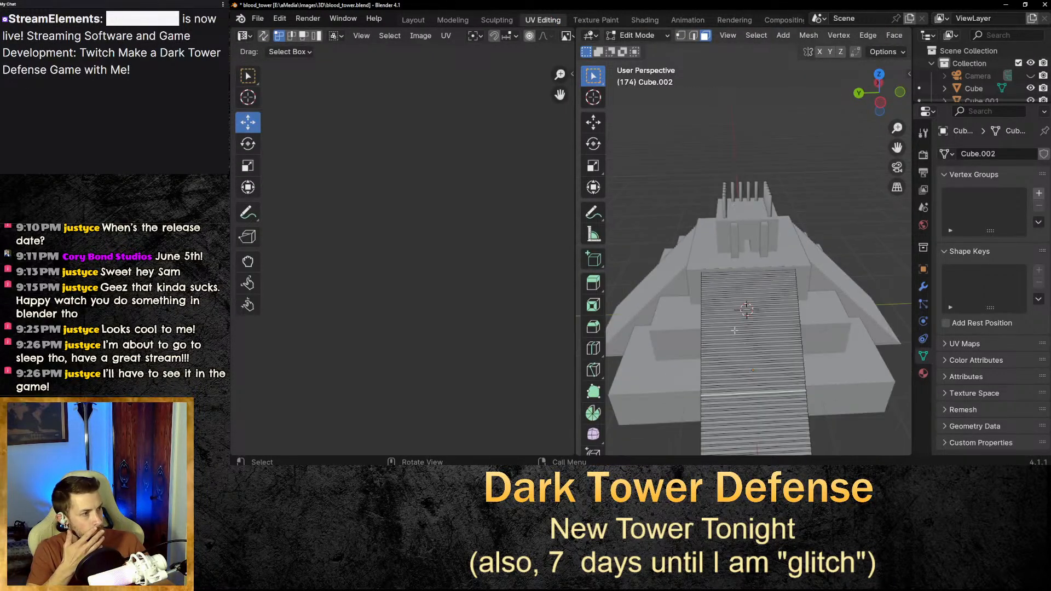
left_click(751, 381)
scroll(803, 425, "down", 1)
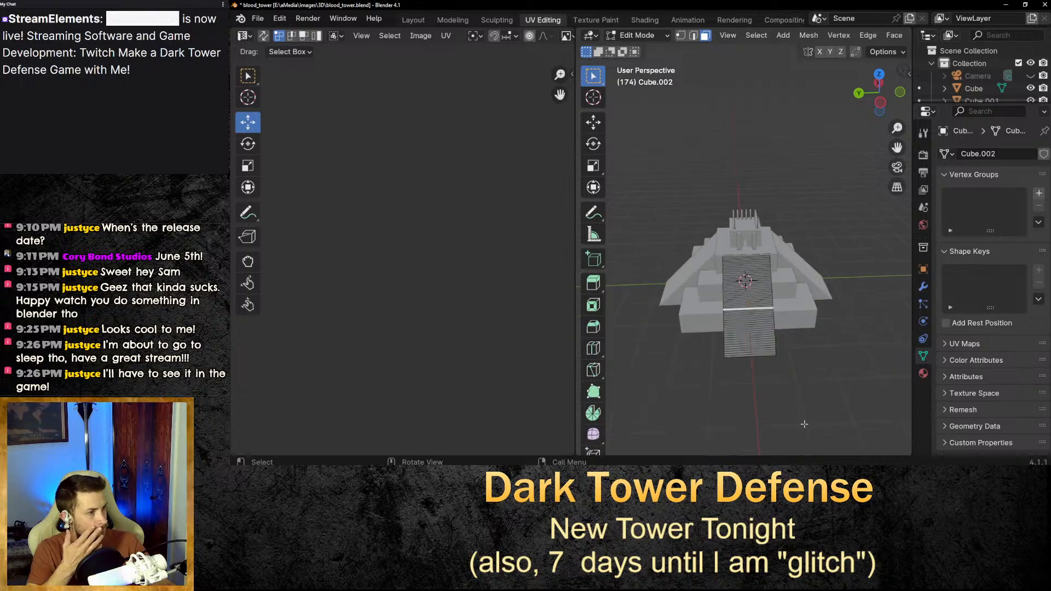
scroll(780, 416, "up", 1)
scroll(785, 414, "down", 1)
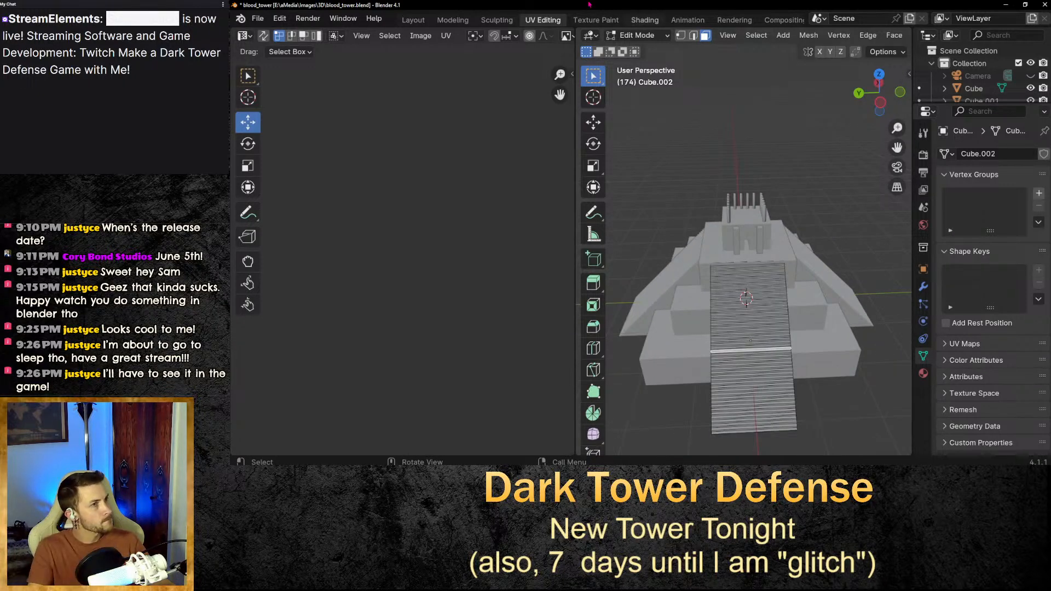
left_click(644, 19)
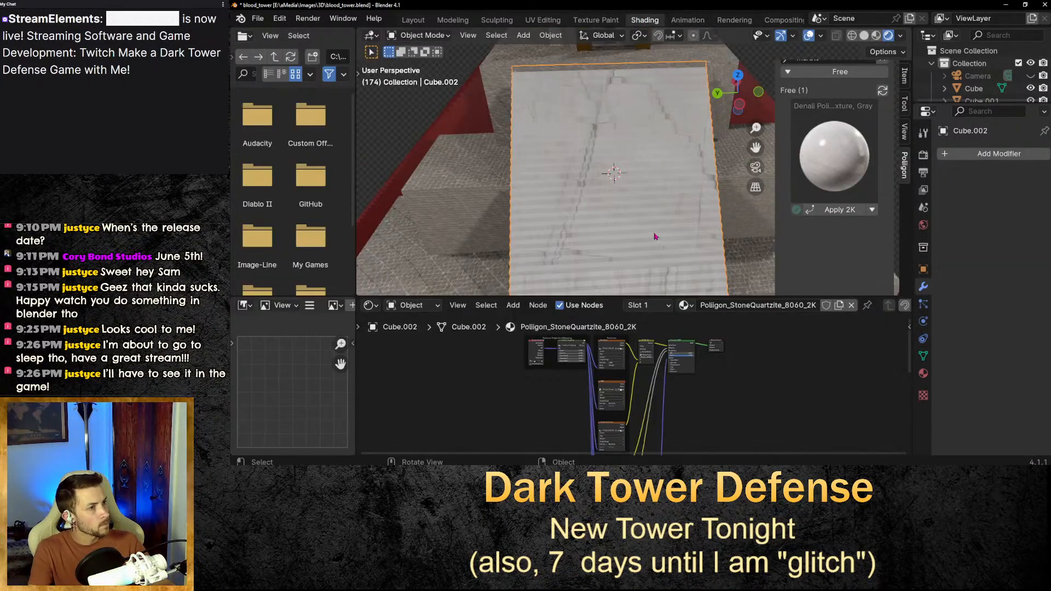
mouse_move(655, 237)
middle_mouse_down()
mouse_move(656, 218)
mouse_move(648, 241)
mouse_move(662, 227)
middle_mouse_up()
scroll(712, 203, "down", 3)
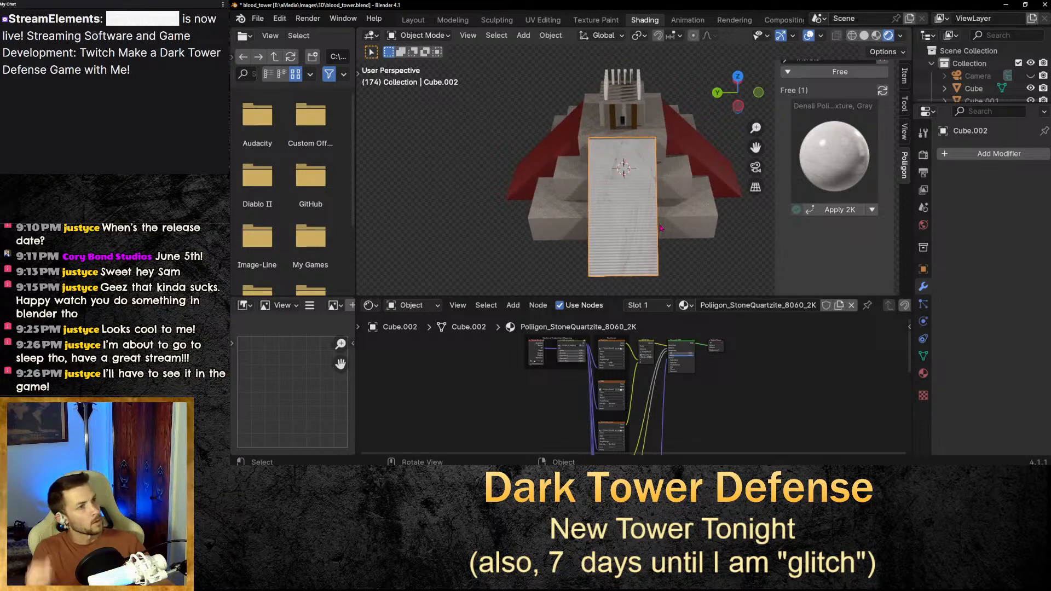
Apply the 2K marble texture to both red roof slopes of the tower.
left_click(742, 266)
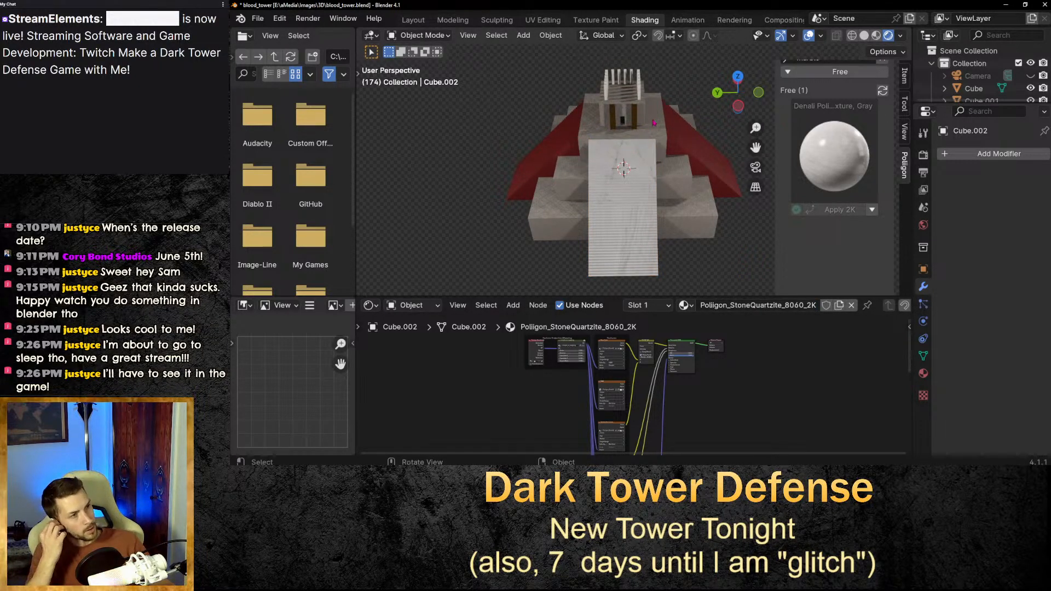
scroll(634, 153, "up", 3)
scroll(633, 153, "up", 2)
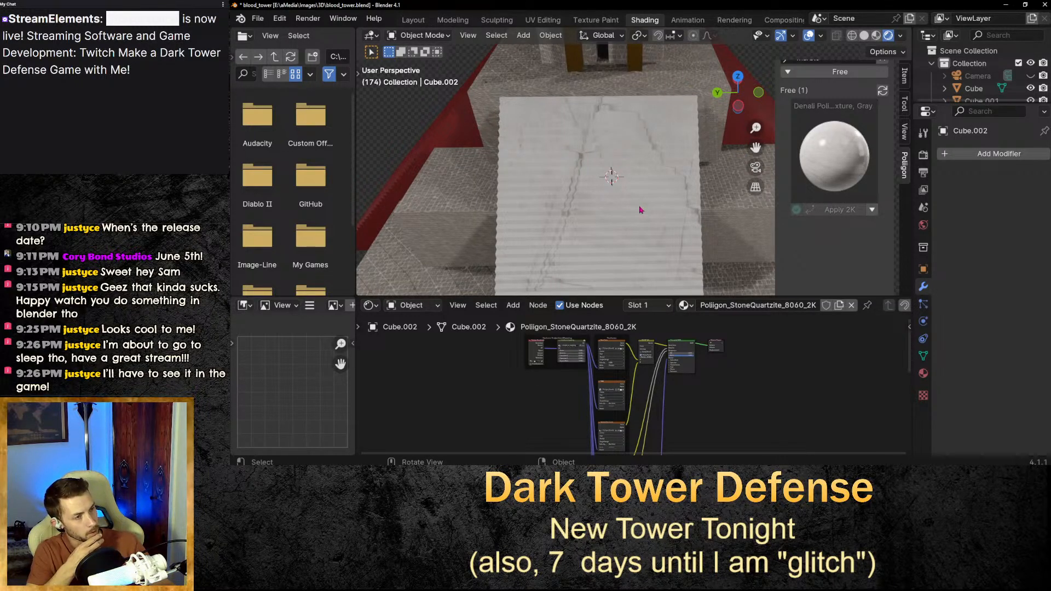
scroll(643, 210, "down", 3)
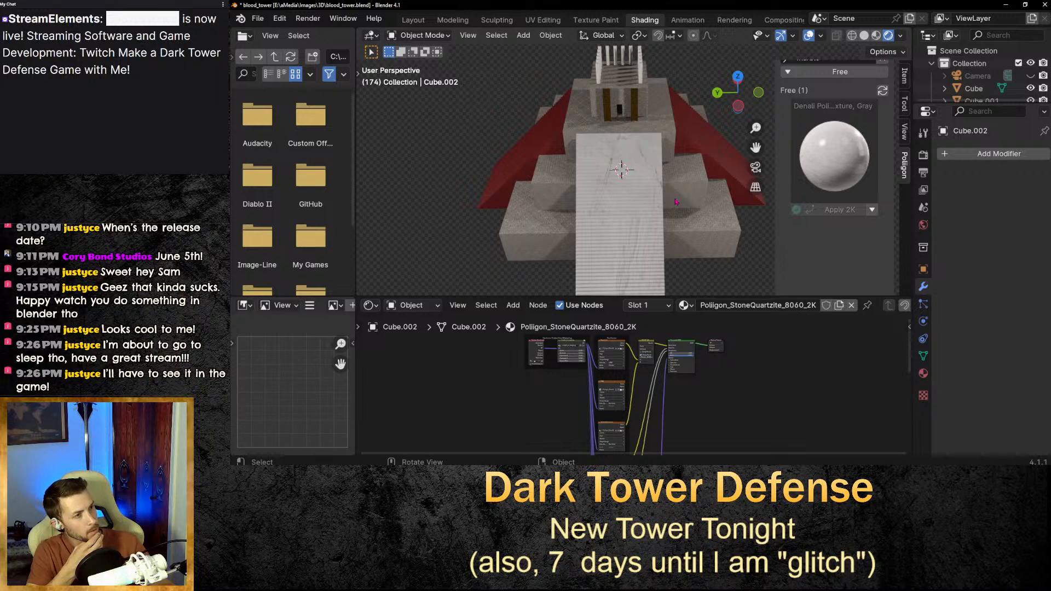
scroll(795, 139, "up", 2)
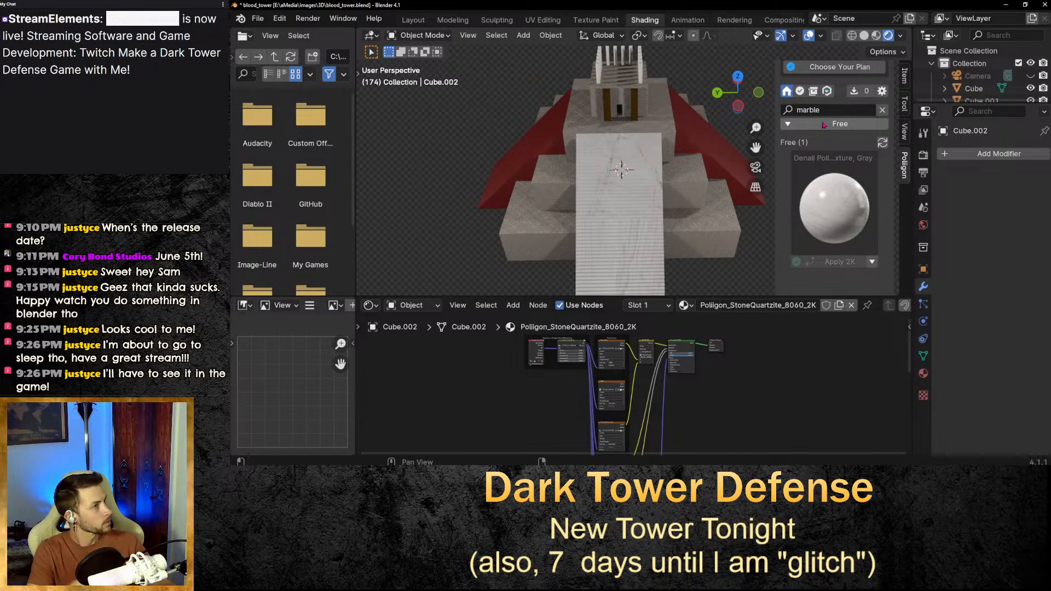
left_click(720, 145)
left_click(836, 261)
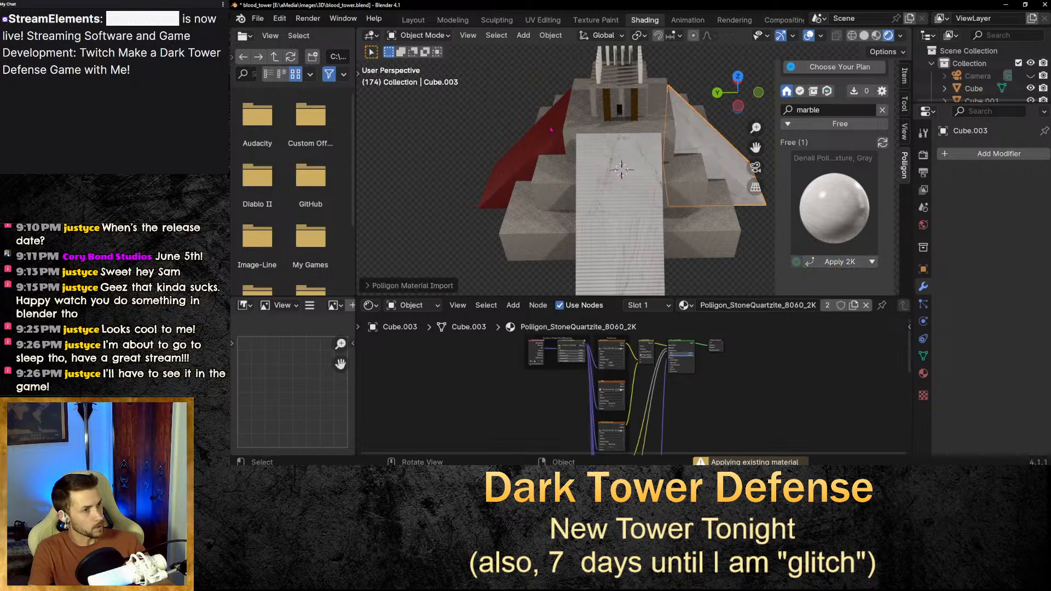
left_click(544, 145)
left_click(821, 261)
Apply the 2K marble texture to the top block of the tower.
middle_click_drag(698, 126, 703, 175)
left_click(635, 92)
left_click(827, 262)
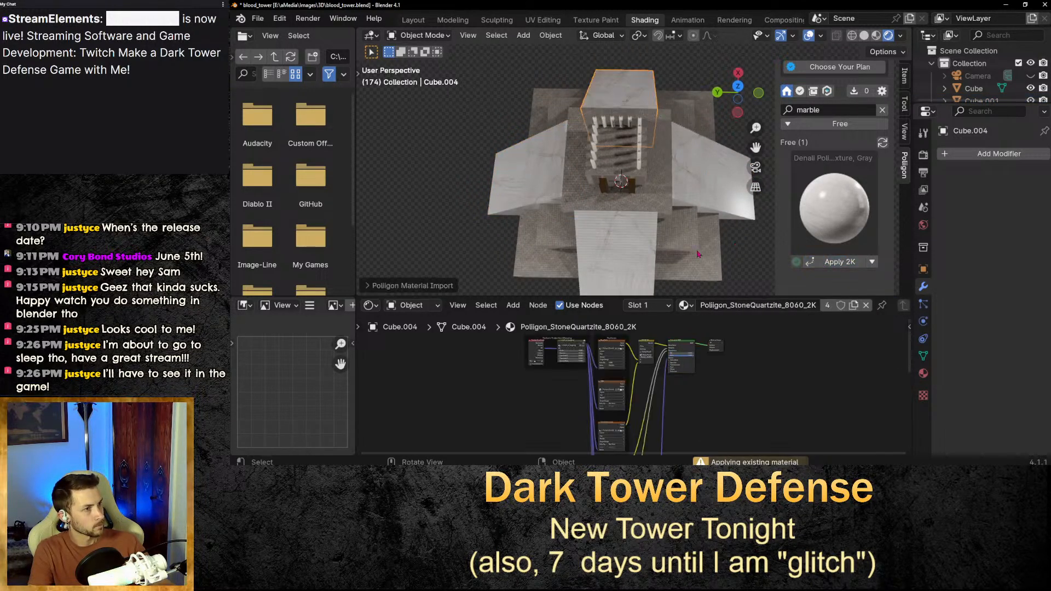
middle_click_drag(699, 253, 676, 164)
scroll(699, 178, "down", 2)
scroll(676, 180, "up", 2)
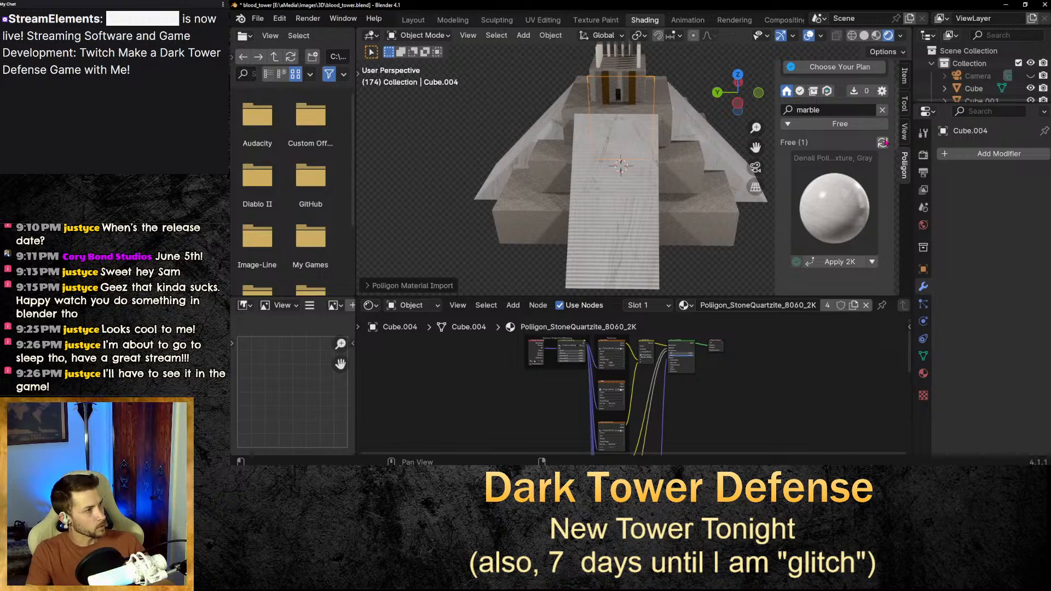
Search the free texture library for metal and browse the results.
left_click(852, 108)
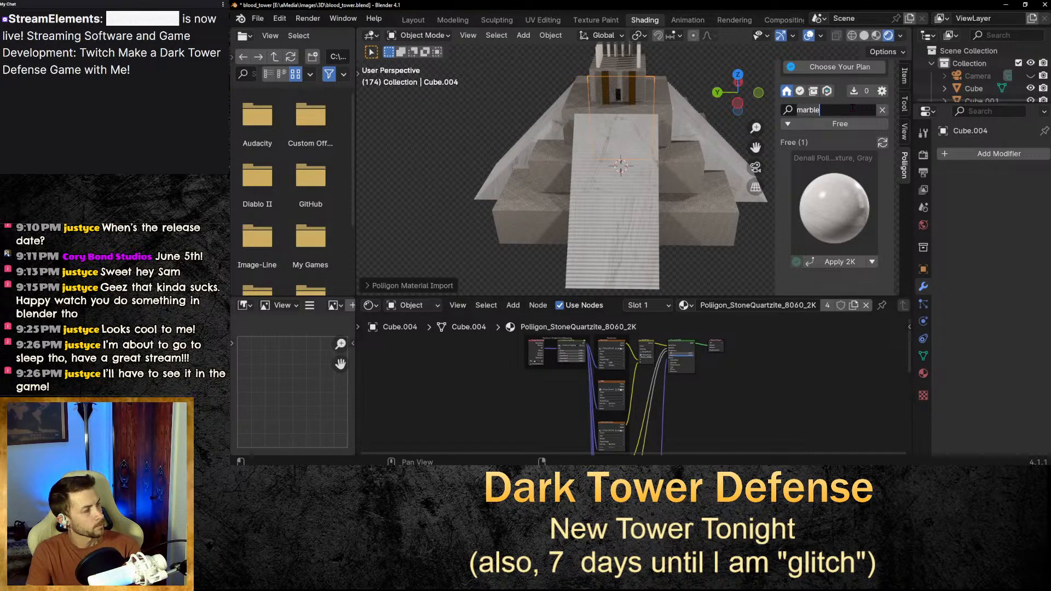
key("ctrl+a")
type("metal")
key("Return")
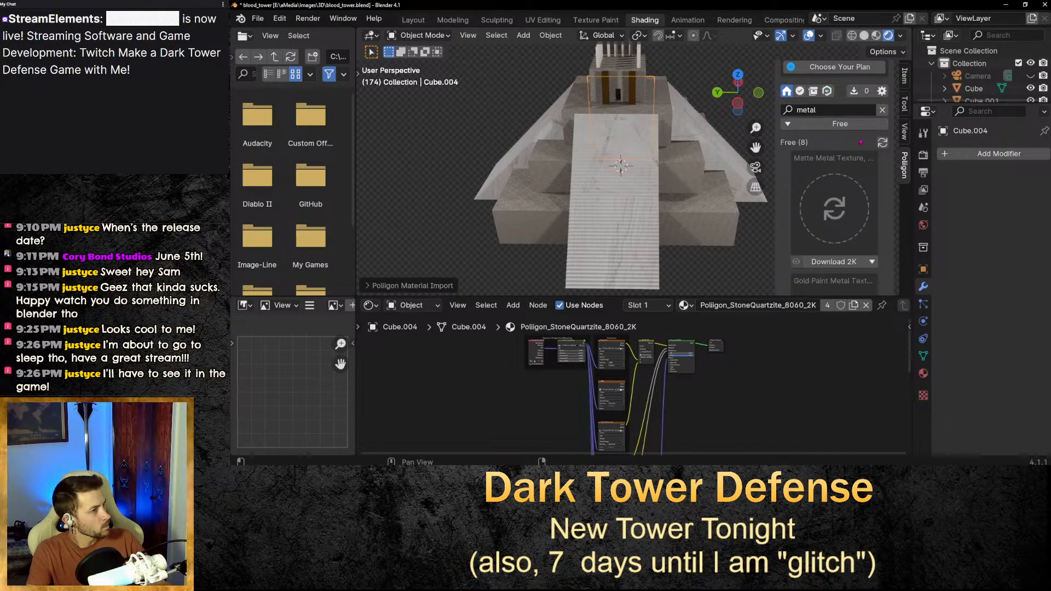
scroll(883, 184, "down", 4)
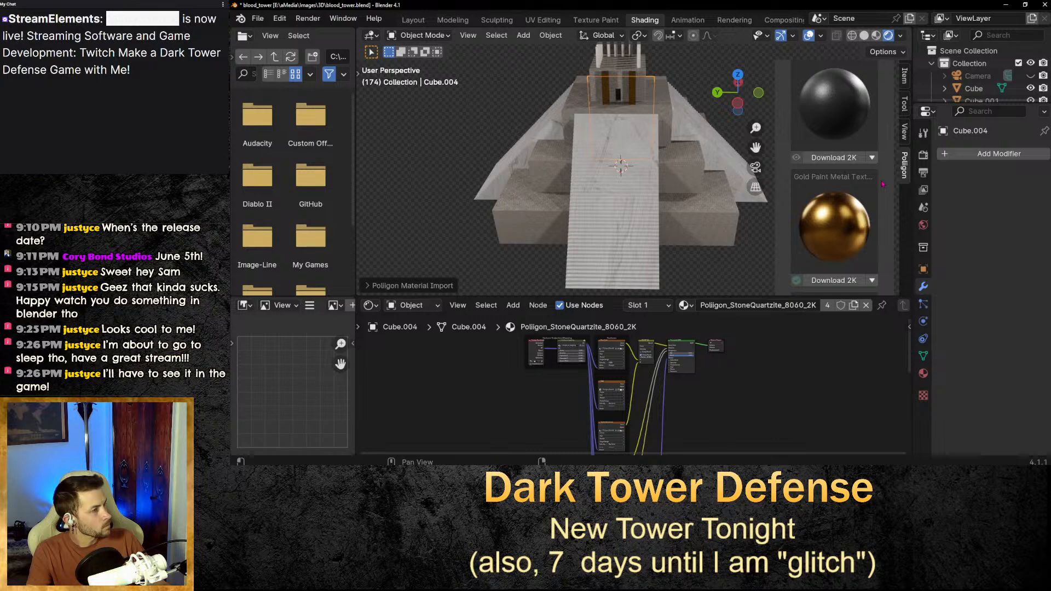
scroll(882, 184, "down", 10)
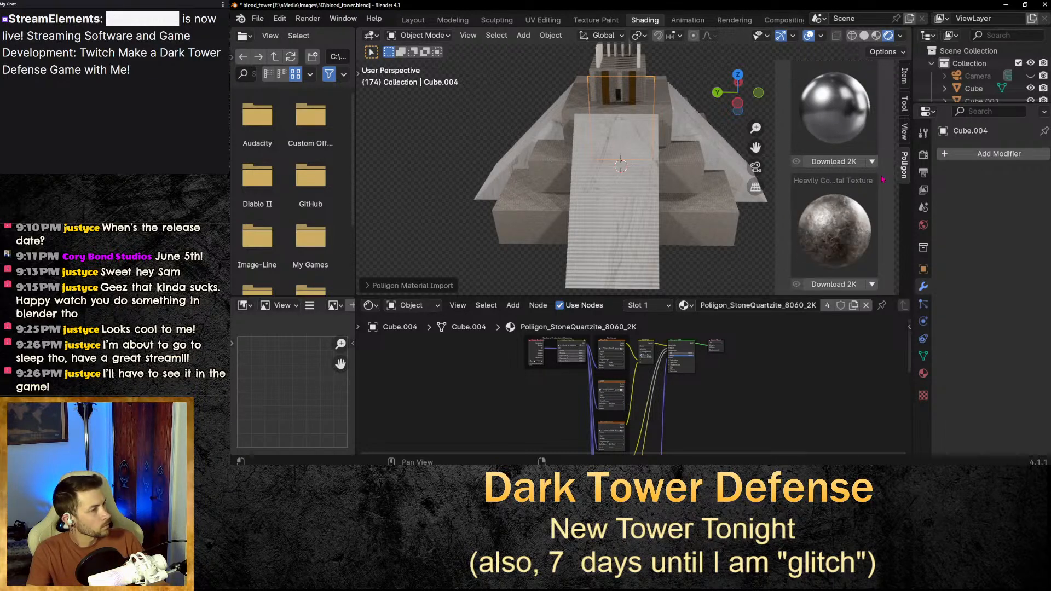
scroll(871, 230, "down", 2)
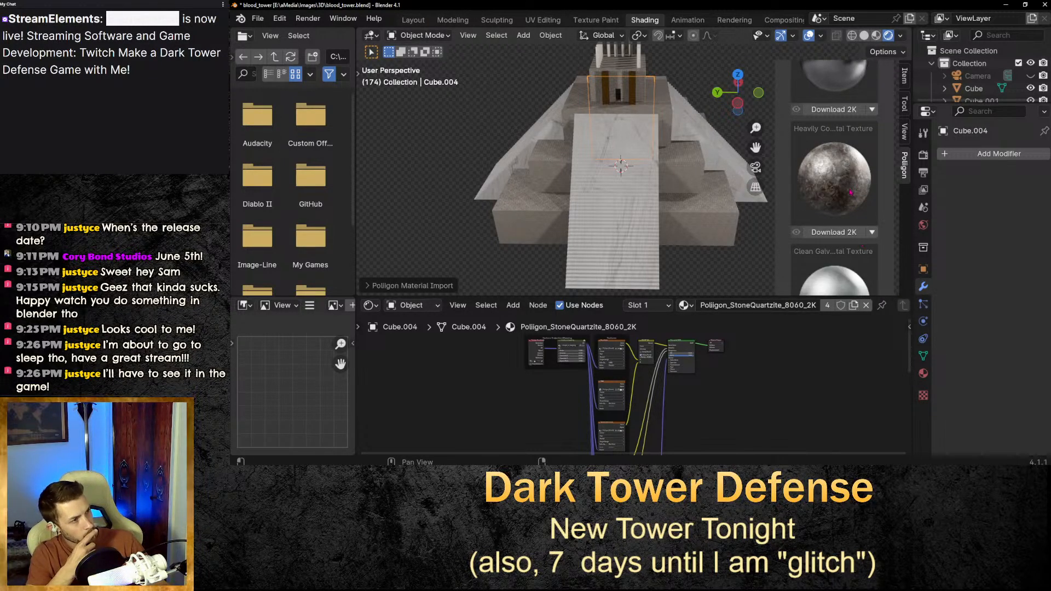
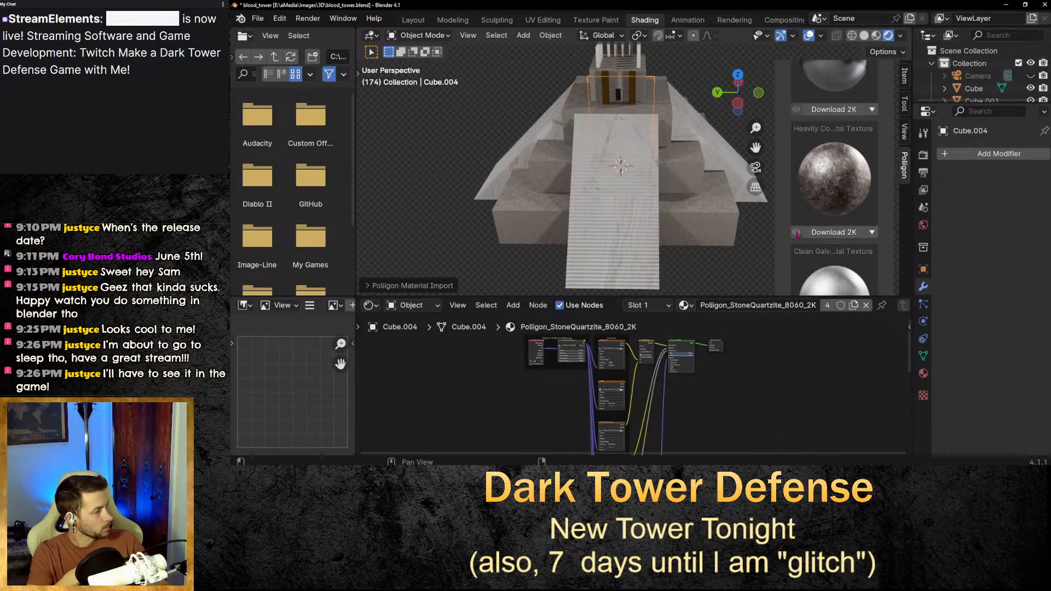
Download and apply the 2K Heavily Corroded metal texture to the central staircase.
left_click(642, 215)
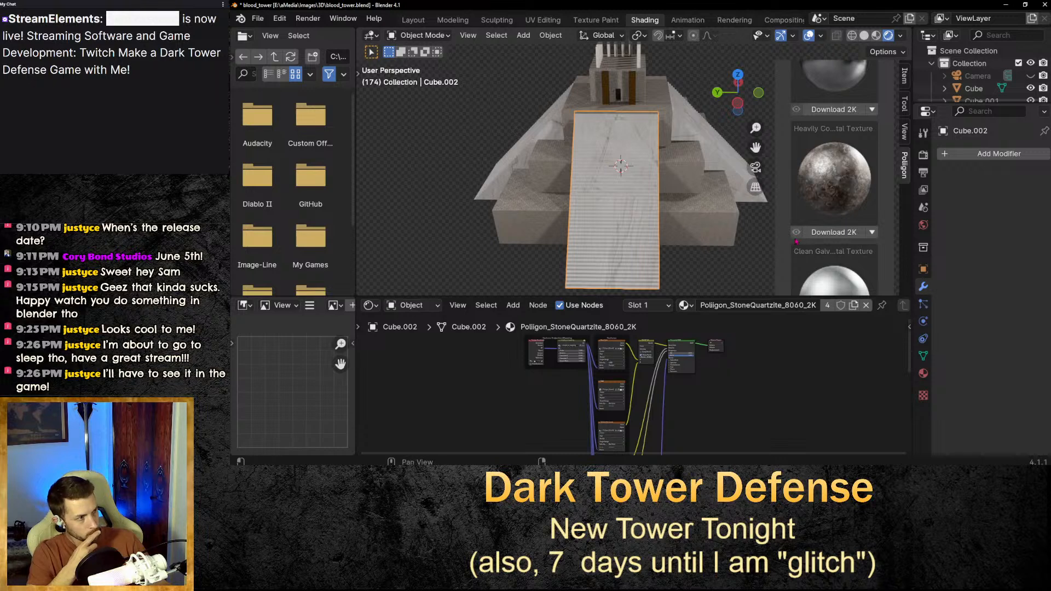
left_click(830, 232)
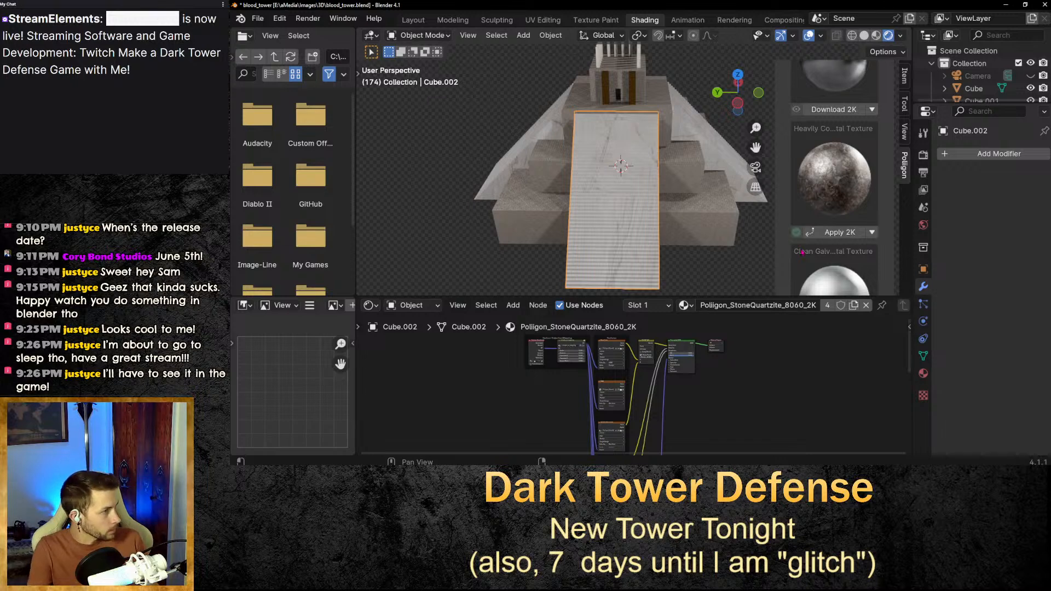
left_click(811, 236)
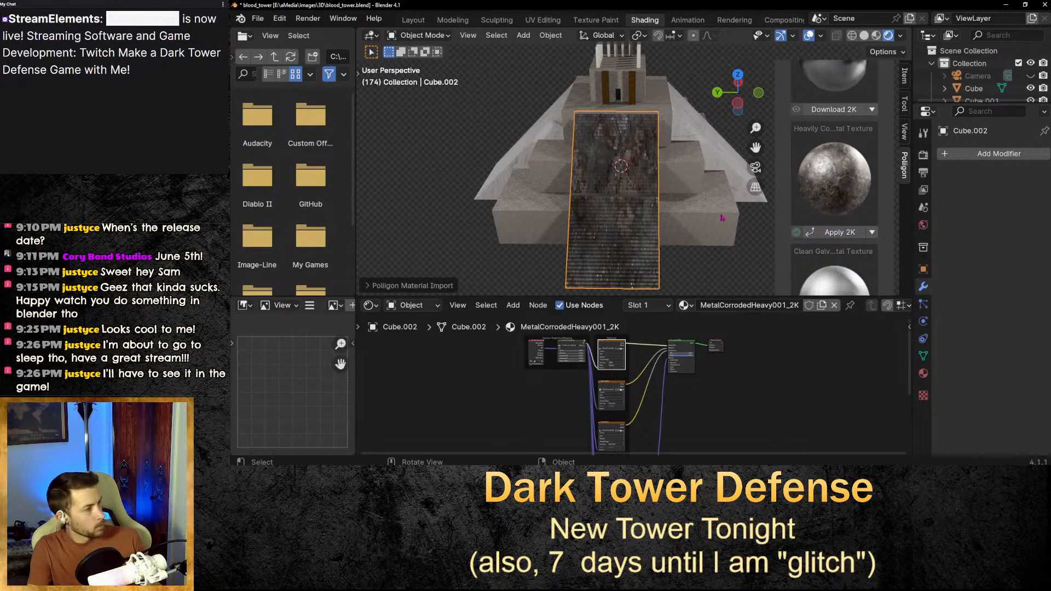
Apply the 2K corroded metal texture to both roof slopes of the tower.
key("alt+a")
middle_click_drag(637, 186, 575, 188)
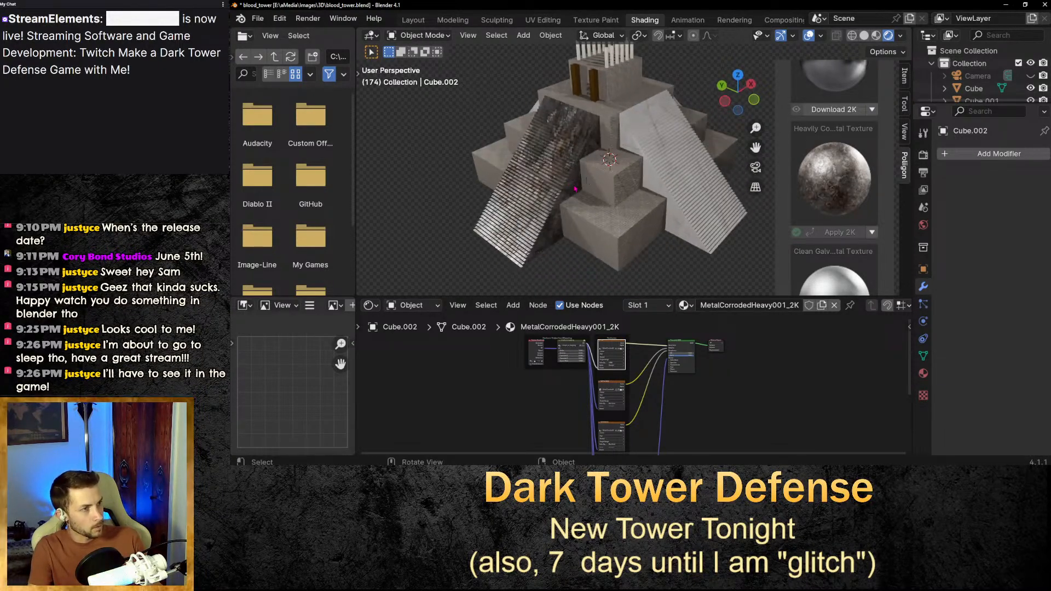
left_click(651, 153)
left_click(815, 234)
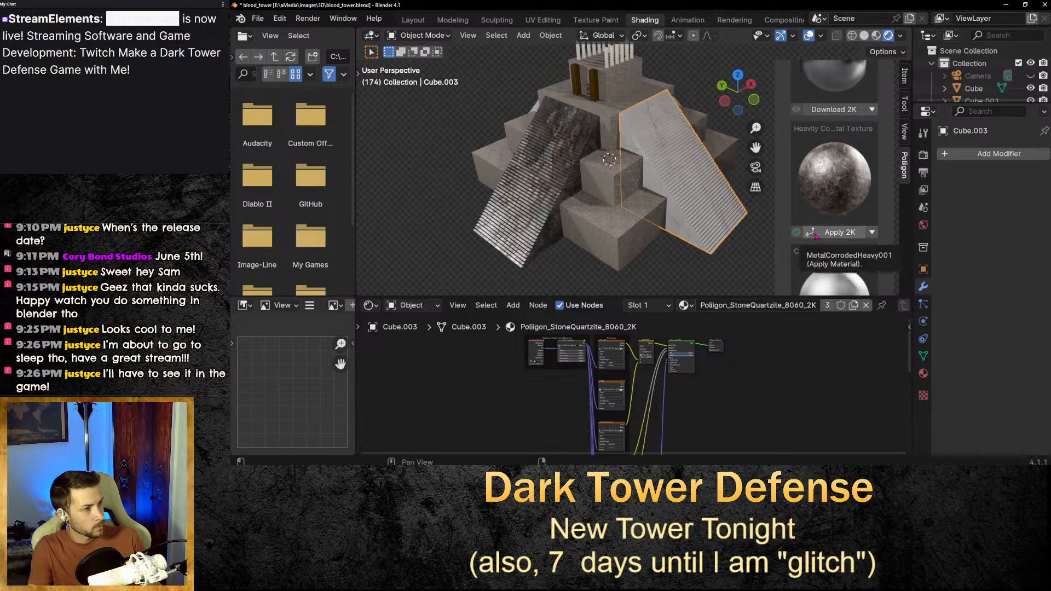
middle_click_drag(646, 175, 551, 182)
left_click(569, 198)
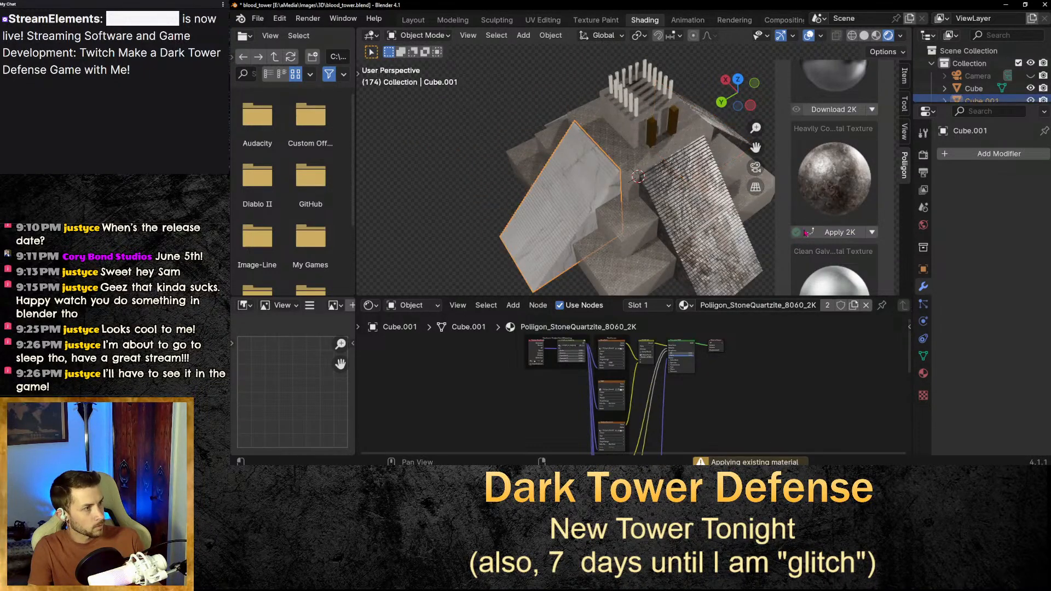
left_click(827, 232)
Apply the 2K corroded metal texture to the two pillars beside the tower doorway.
middle_click_drag(763, 257, 678, 121)
left_click(685, 280)
left_click_drag(755, 148, 761, 229)
scroll(645, 109, "up", 3)
left_click(649, 159)
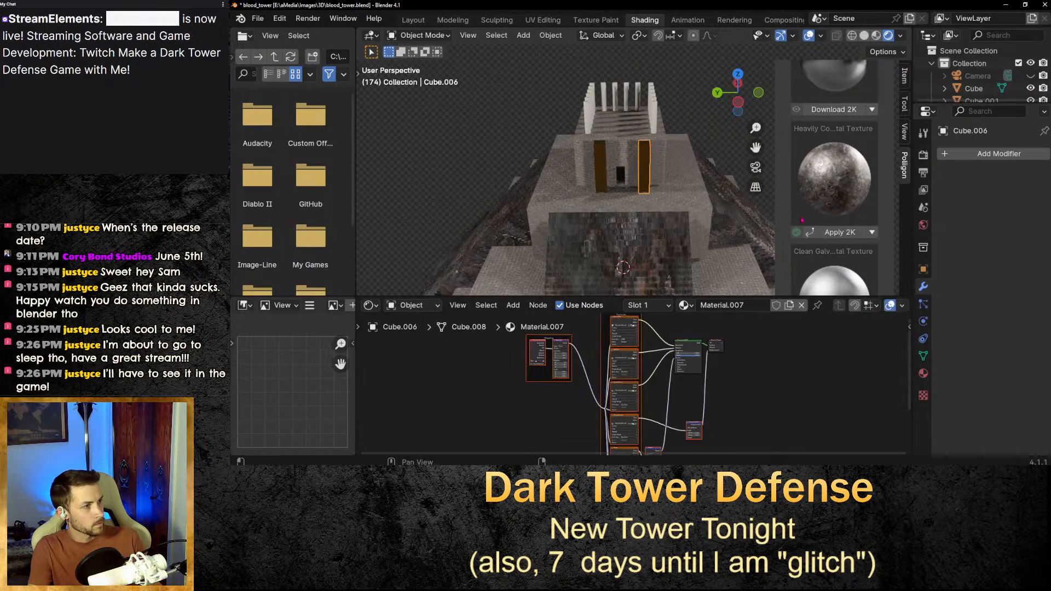
left_click(839, 232)
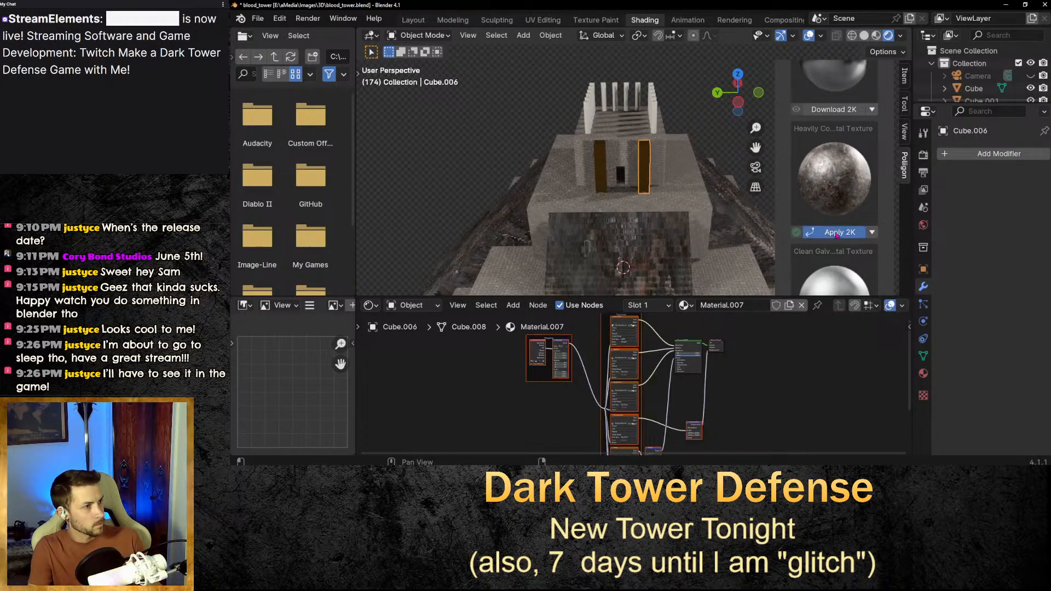
left_click(602, 170)
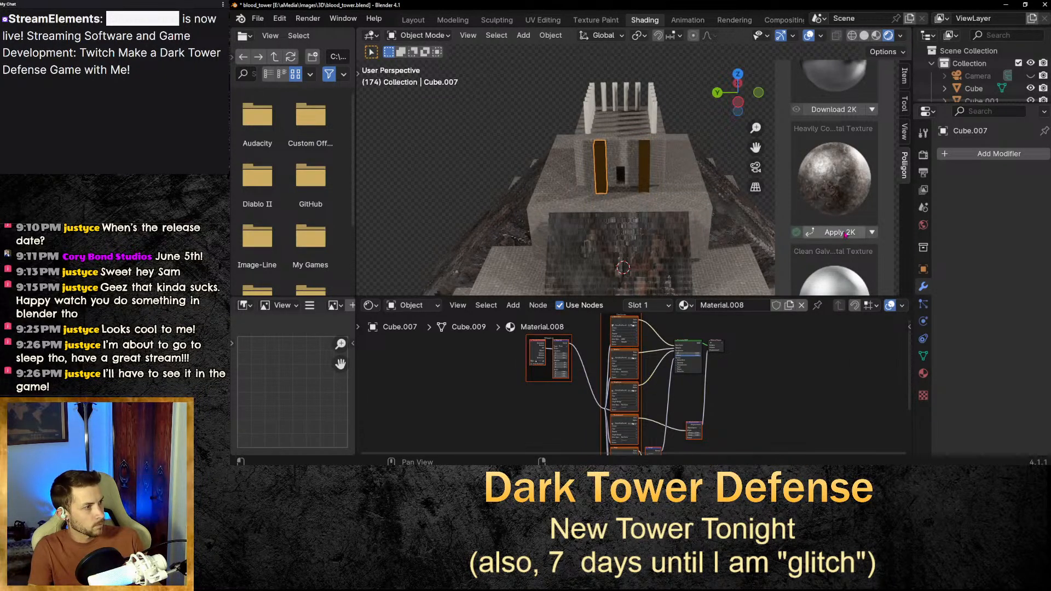
left_click(840, 232)
scroll(655, 152, "up", 5)
left_click(658, 157)
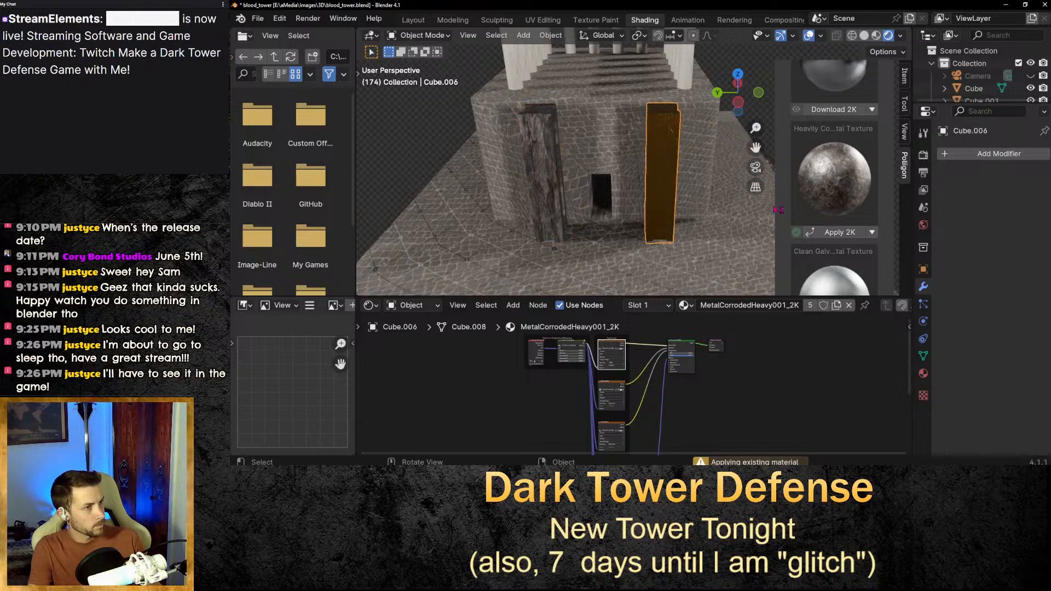
left_click(840, 232)
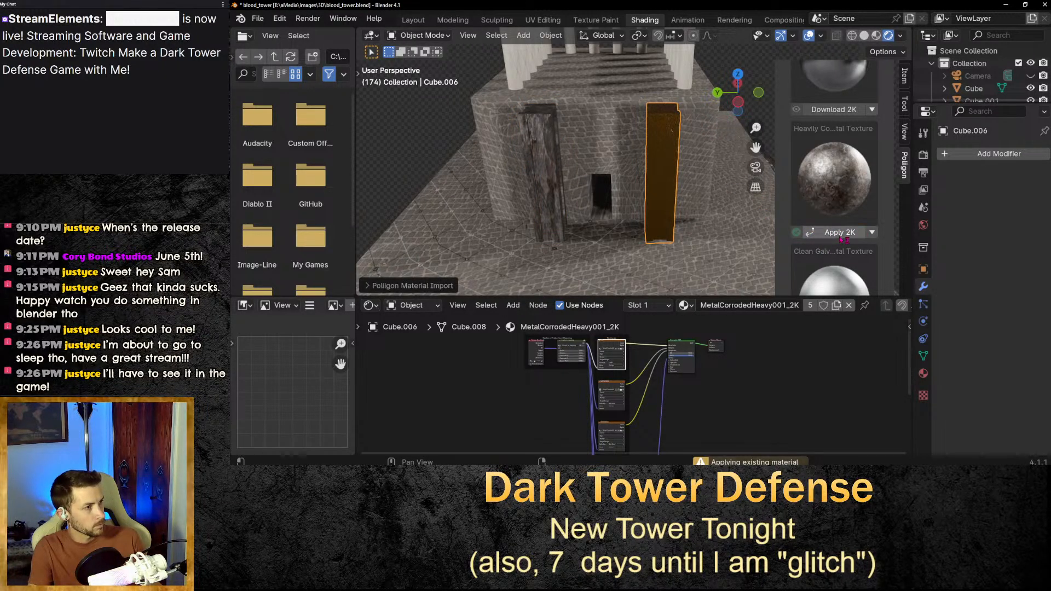
Reapply the corroded metal texture to the right doorway pillar and inspect it close up.
scroll(692, 174, "down", 5)
left_click(703, 145)
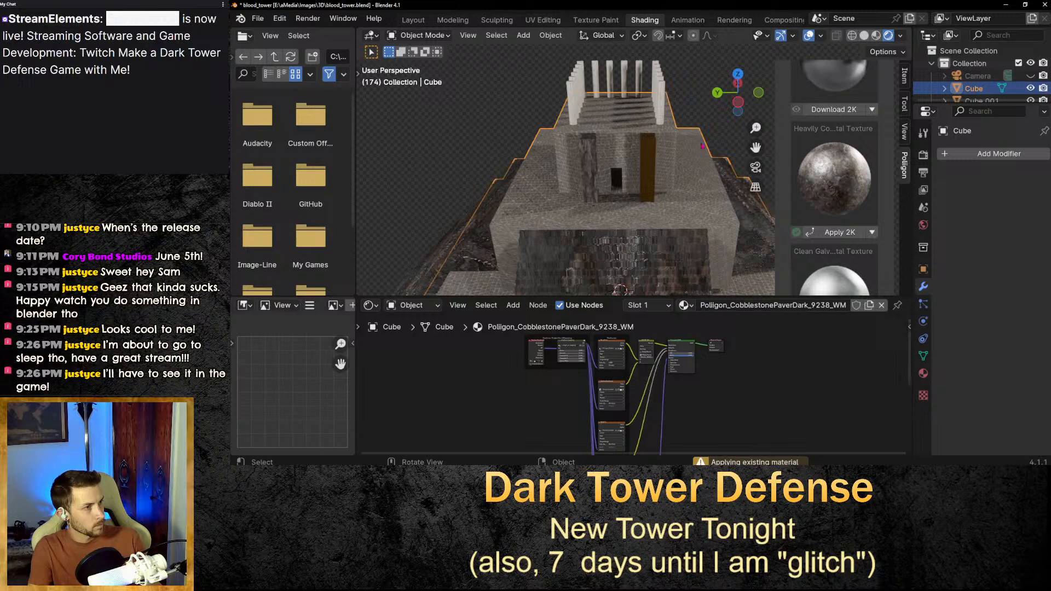
left_click(653, 171)
left_click(841, 232)
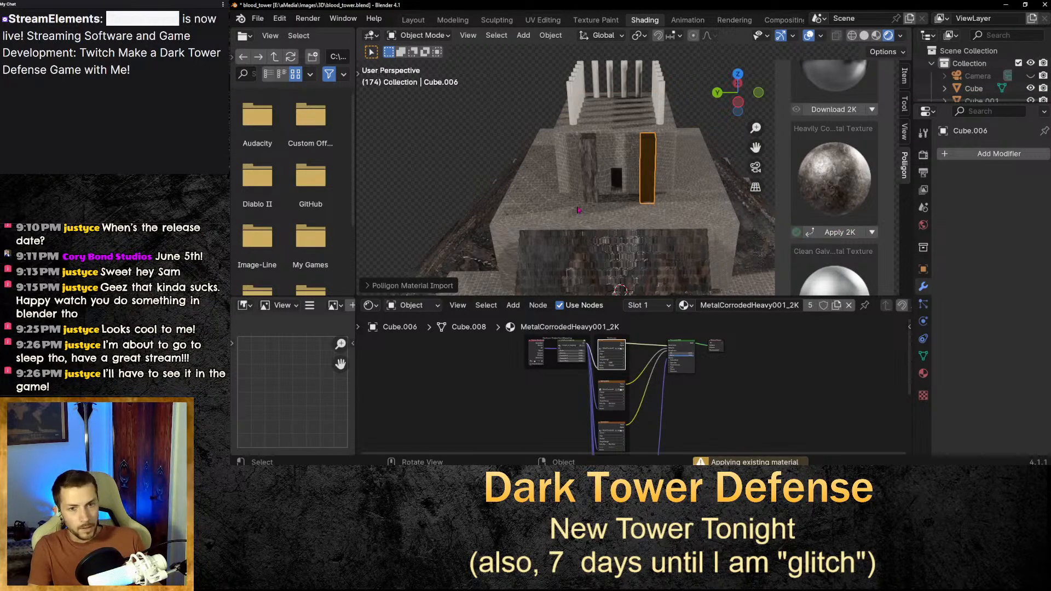
scroll(647, 193, "up", 5)
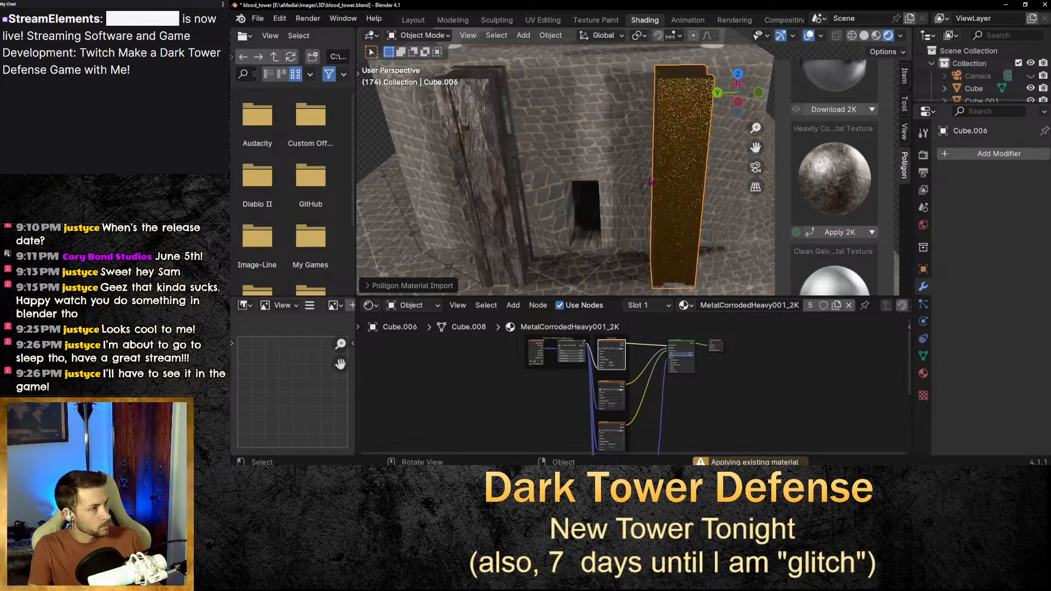
scroll(702, 200, "down", 6)
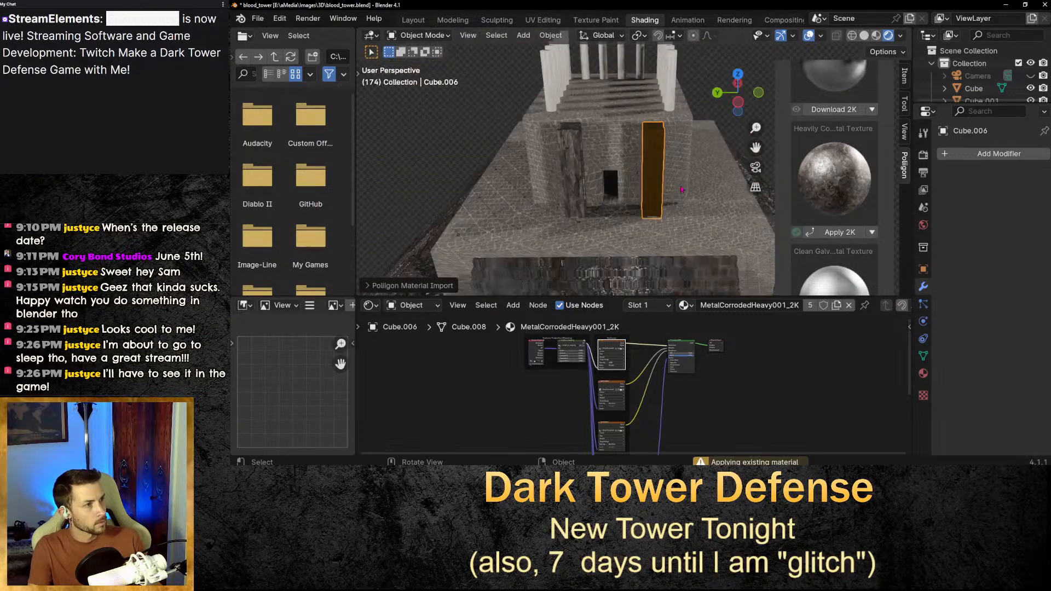
scroll(690, 362, "down", 4)
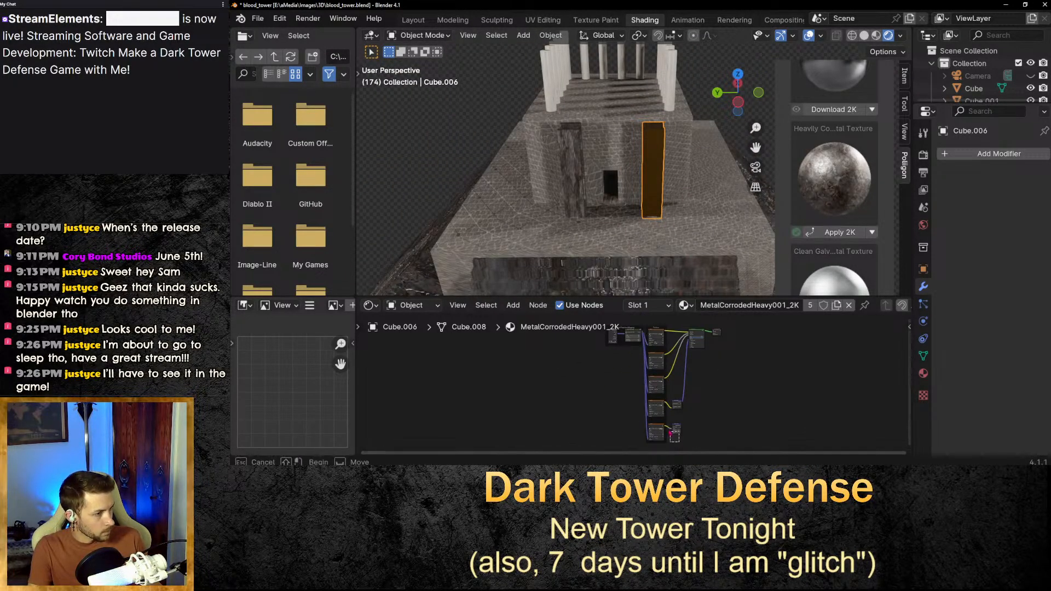
Delete all nodes of the right pillar's metal material.
left_click_drag(682, 444, 601, 328)
key("x")
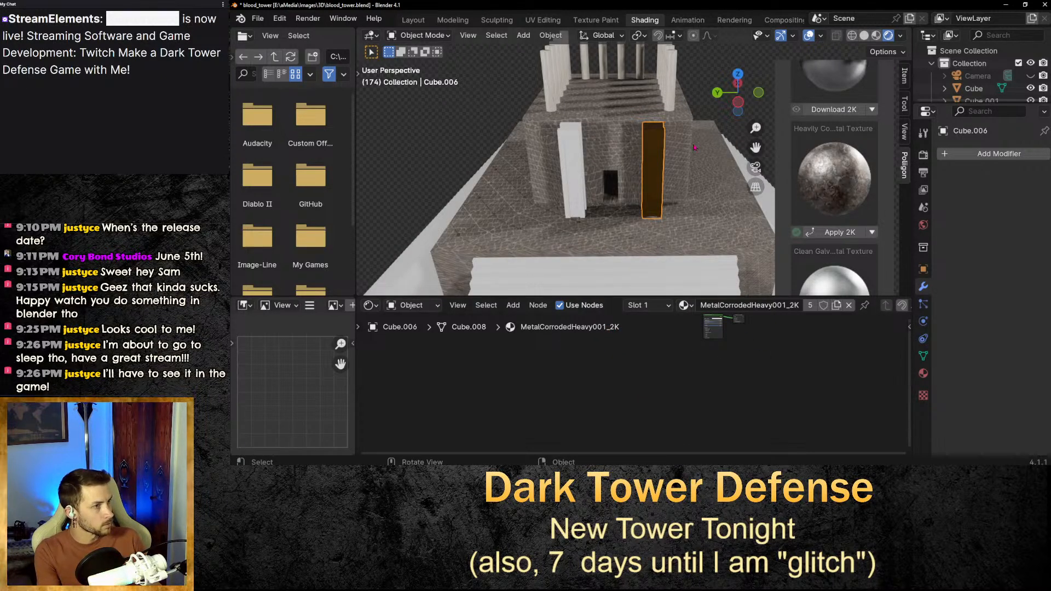
left_click(428, 155)
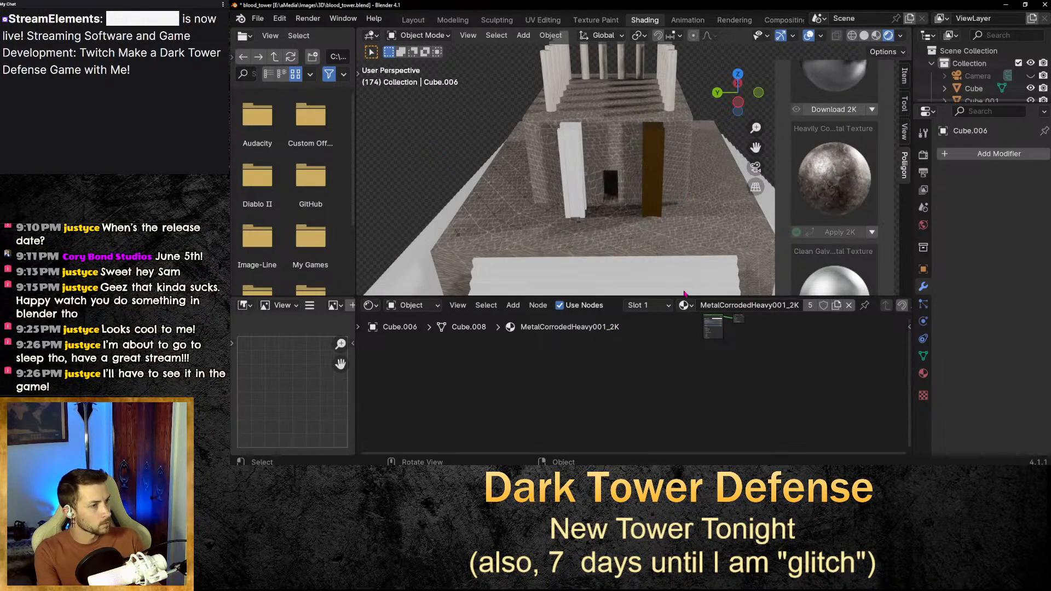
scroll(690, 257, "down", 5)
scroll(704, 190, "up", 2)
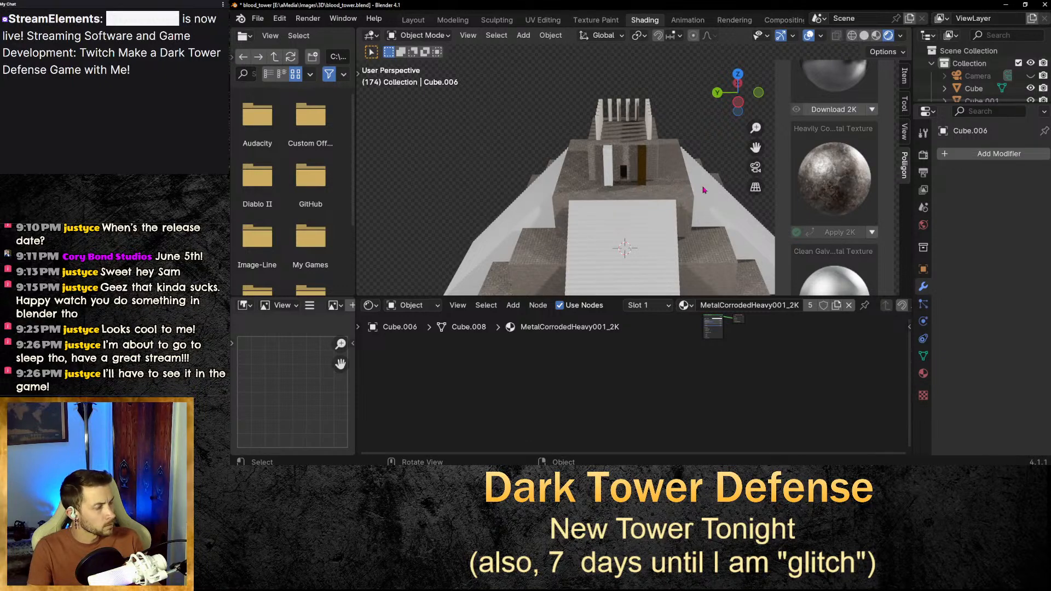
key("ctrl+z")
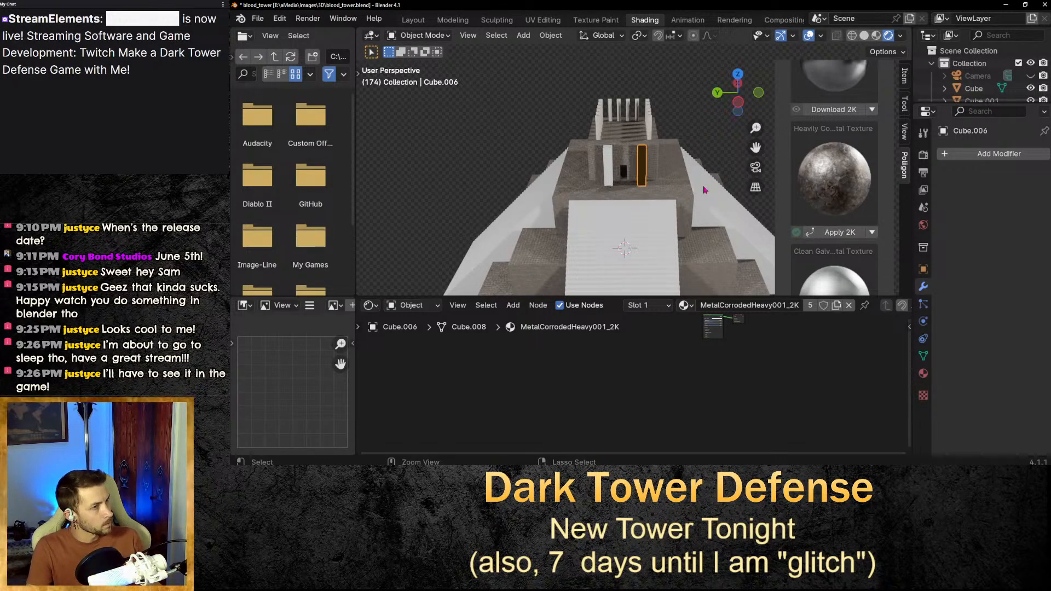
left_click(481, 126)
Undo the node deletion through the edit history.
left_click(281, 19)
mouse_move(295, 27)
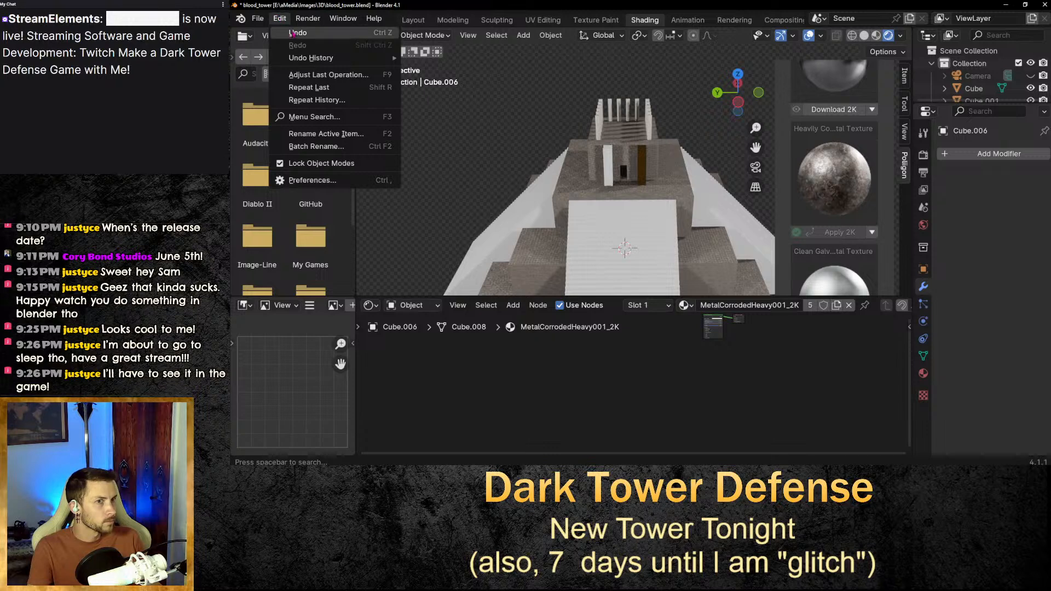
left_click(294, 34)
left_click(280, 18)
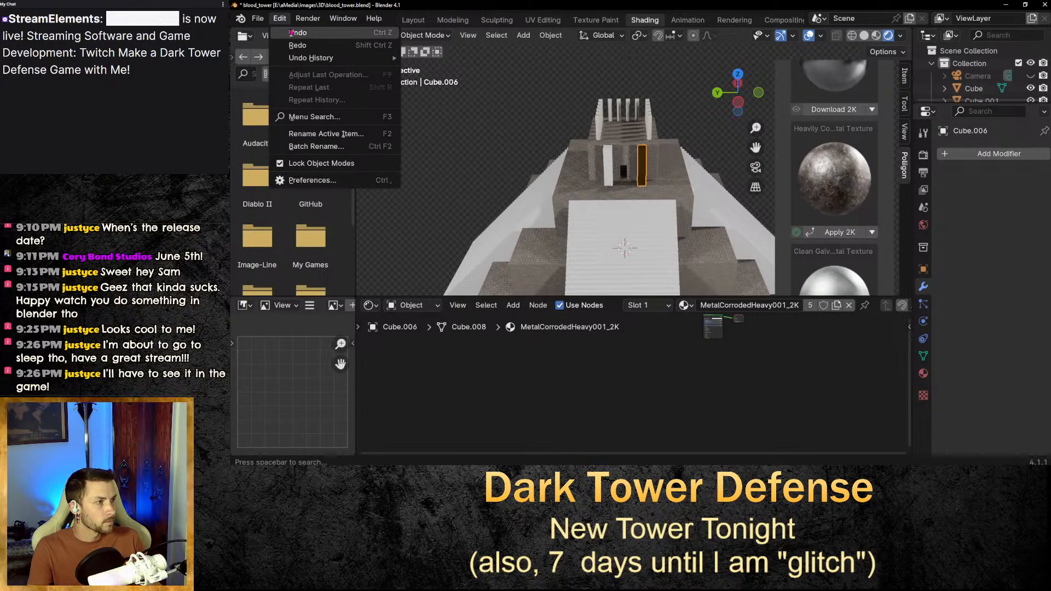
left_click(292, 33)
left_click(281, 19)
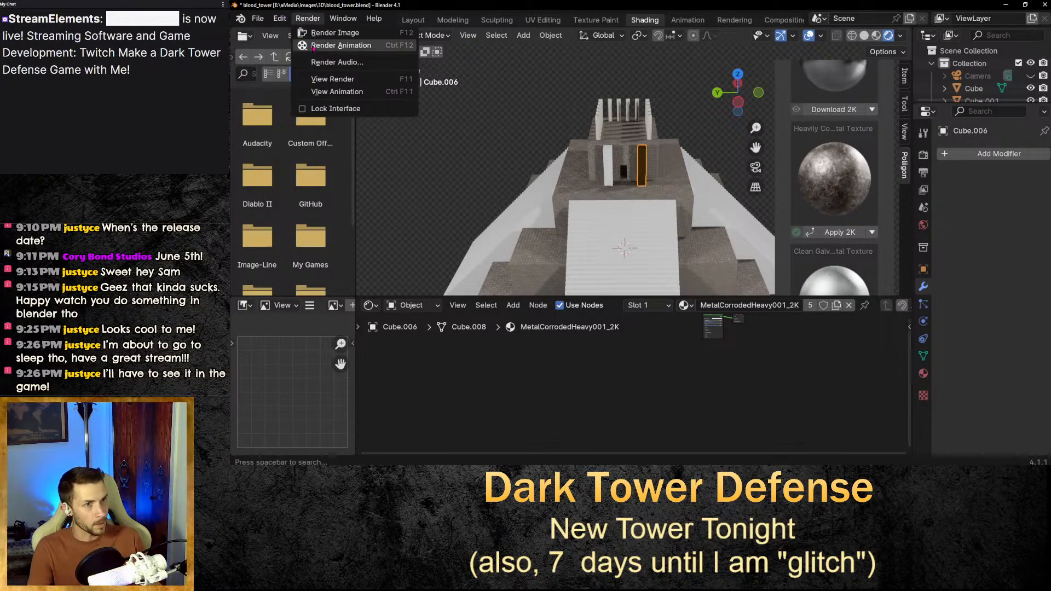
left_click(282, 20)
left_click(282, 19)
left_click(281, 20)
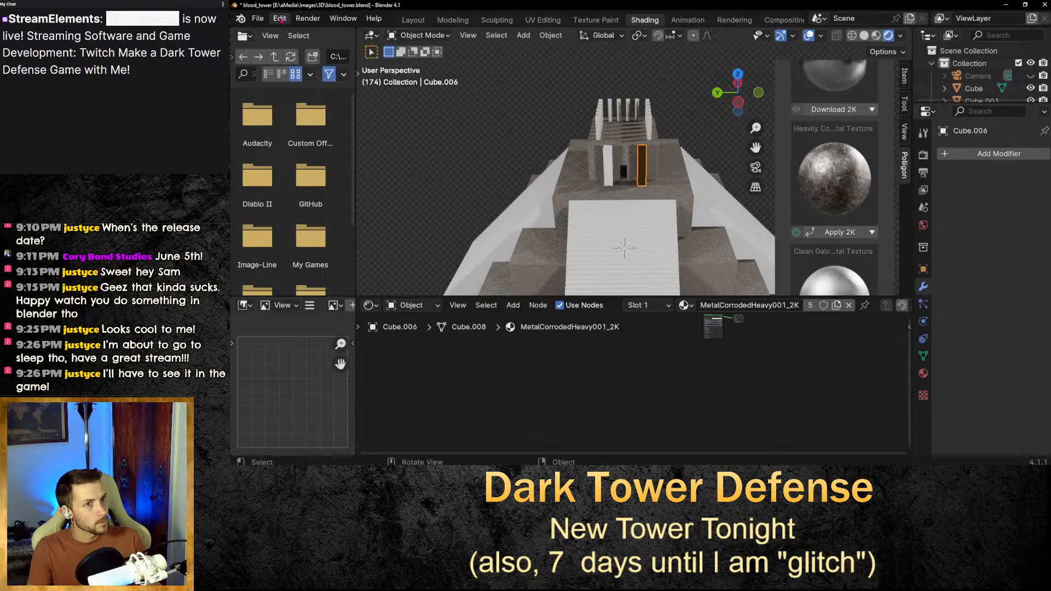
left_click(280, 19)
left_click(291, 45)
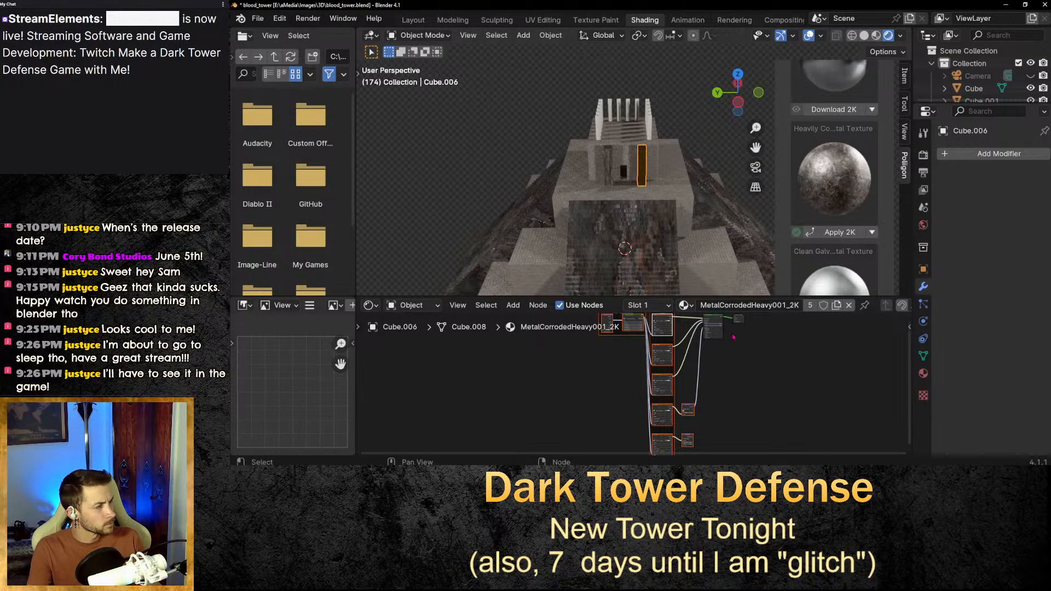
Delete all nodes of the pillar's material again and undo the deletion.
scroll(734, 357, "down", 1)
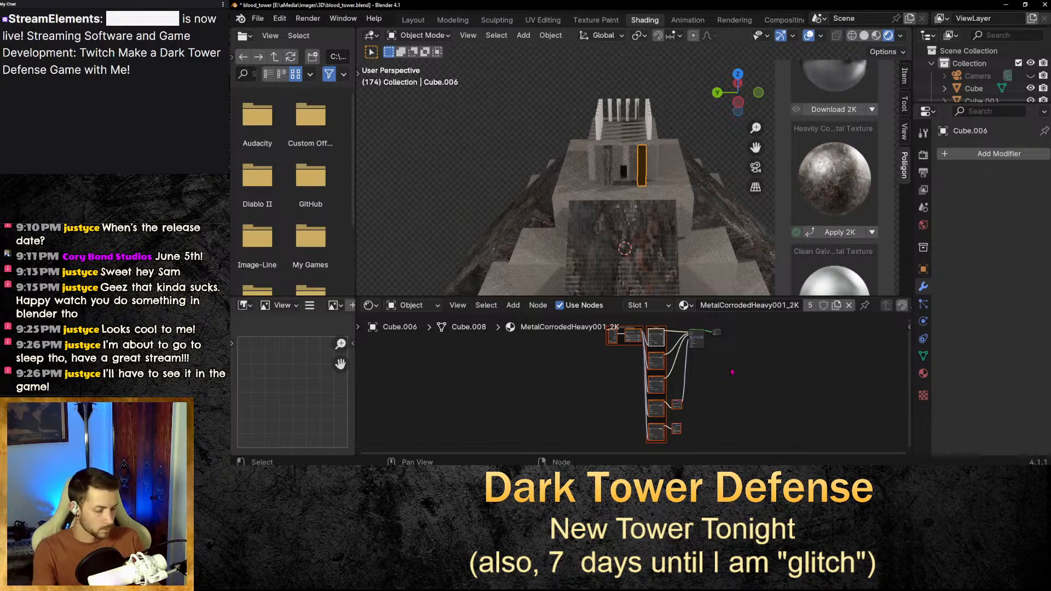
left_click(732, 372)
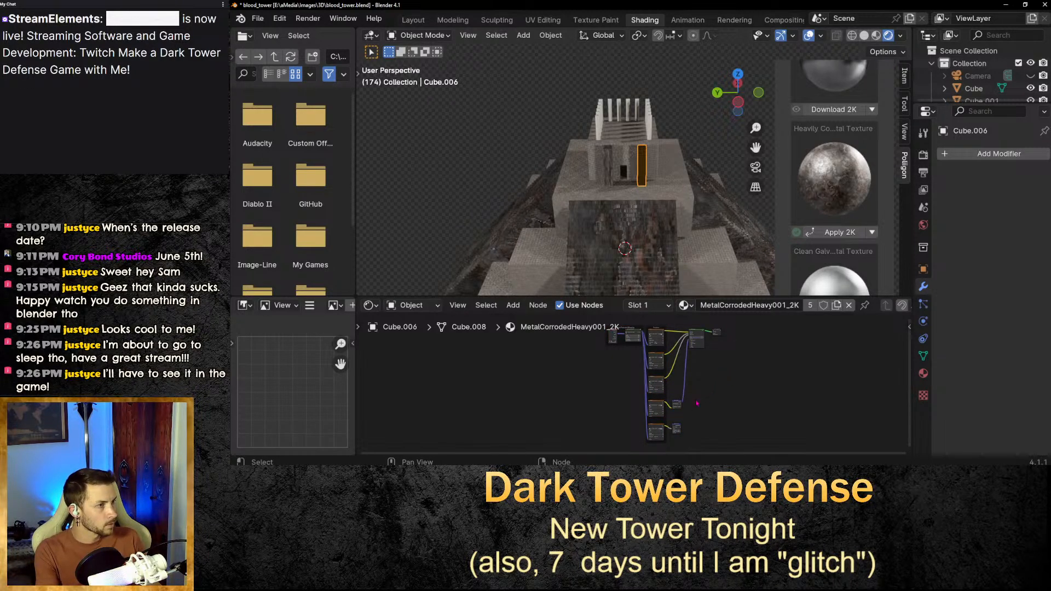
scroll(680, 433, "down", 1)
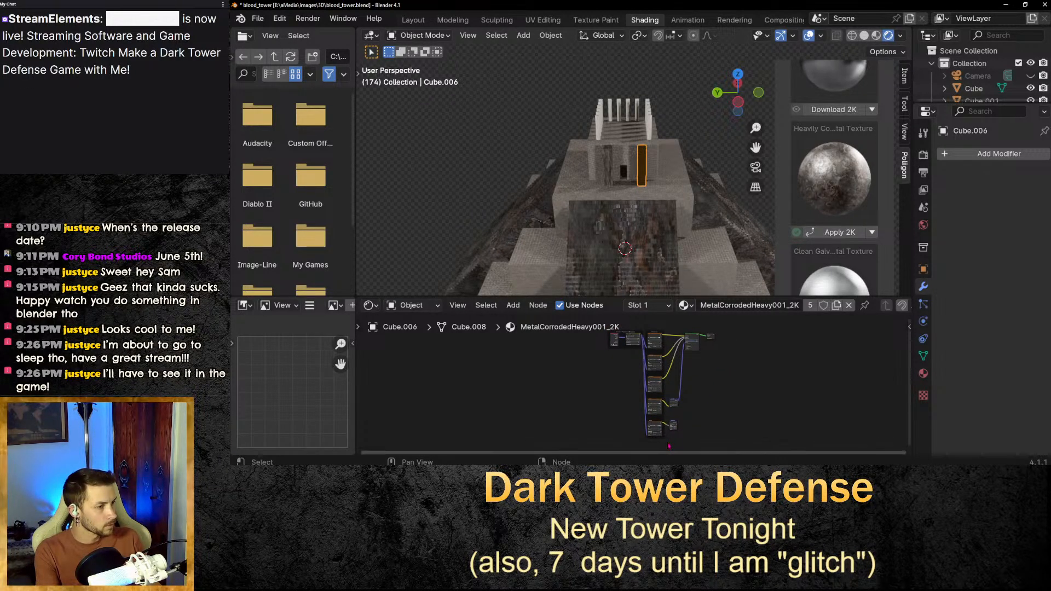
left_click_drag(678, 448, 581, 322)
key("x")
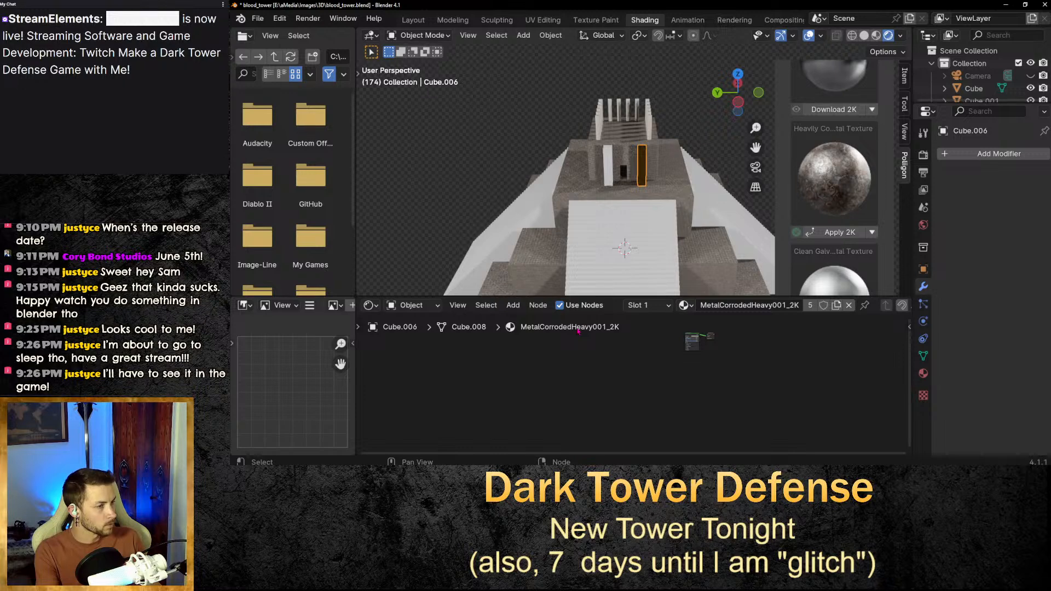
key("ctrl+z")
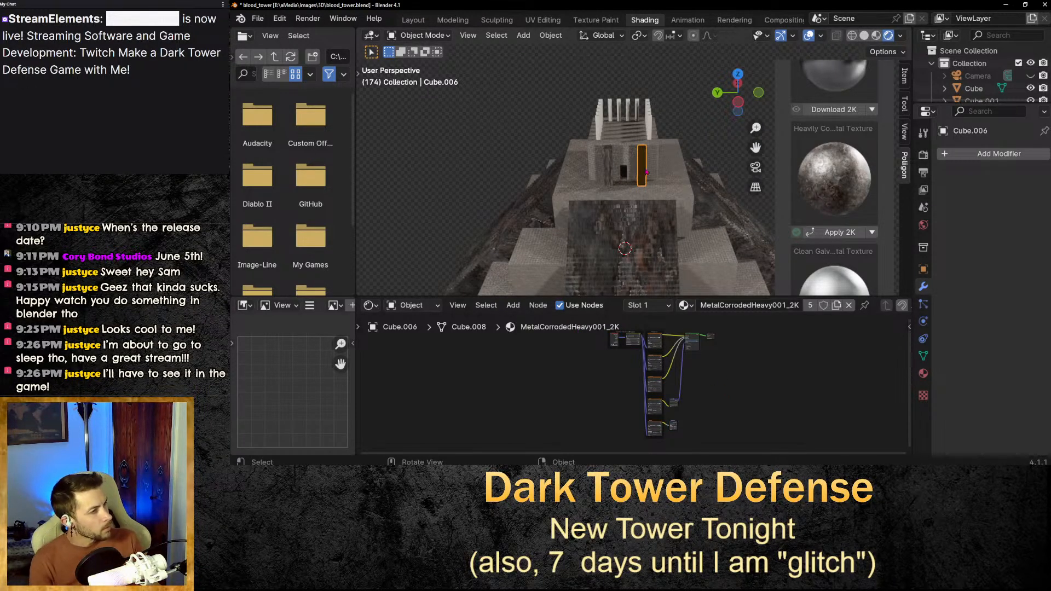
Switch from the Shading workspace to the Modeling workspace with the right doorway pillar selected.
right_click(643, 164)
left_click(643, 163)
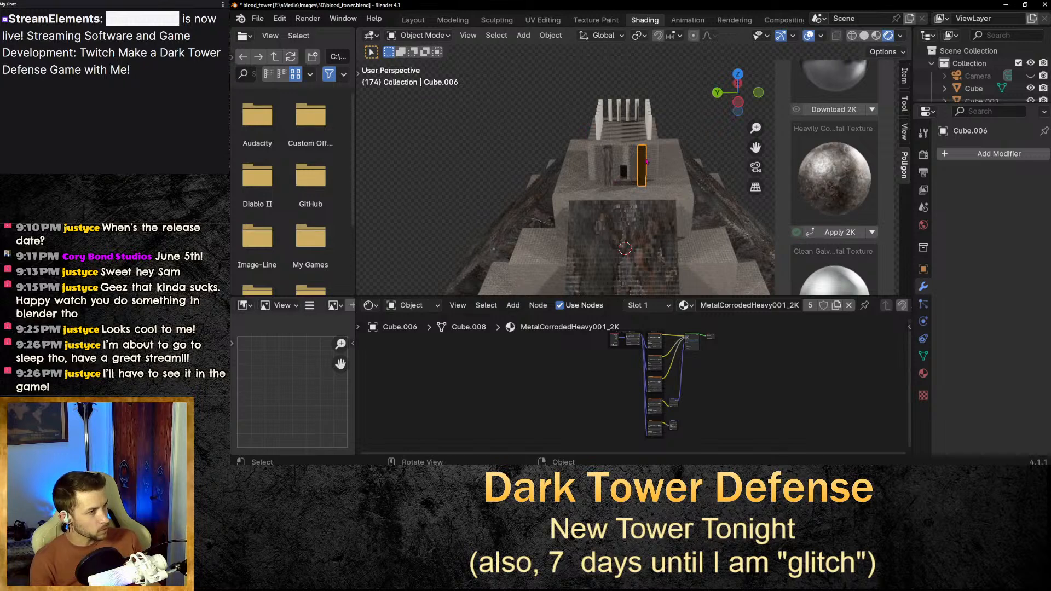
right_click(646, 161)
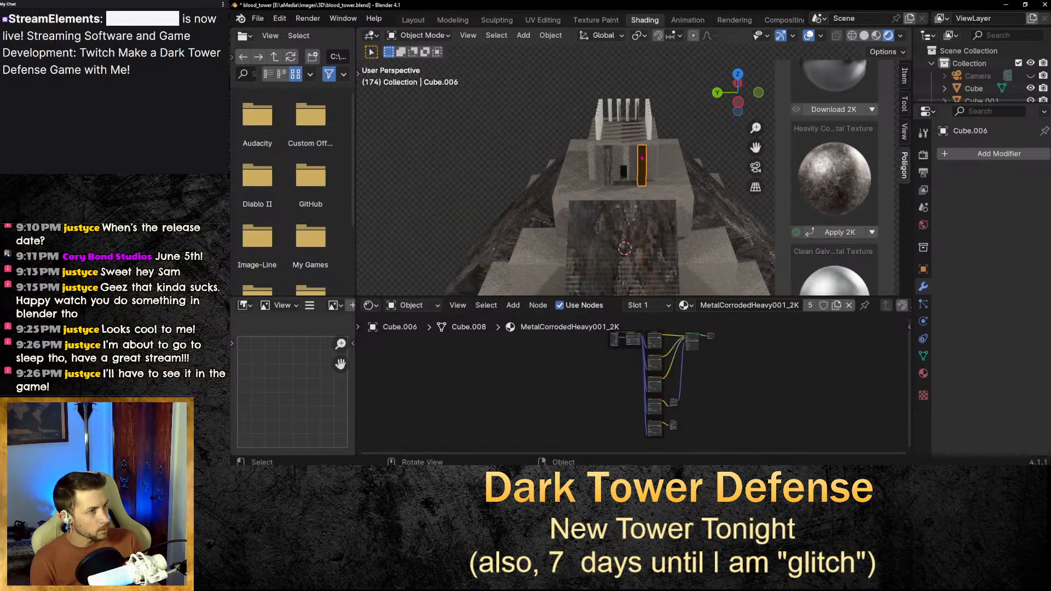
left_click(412, 20)
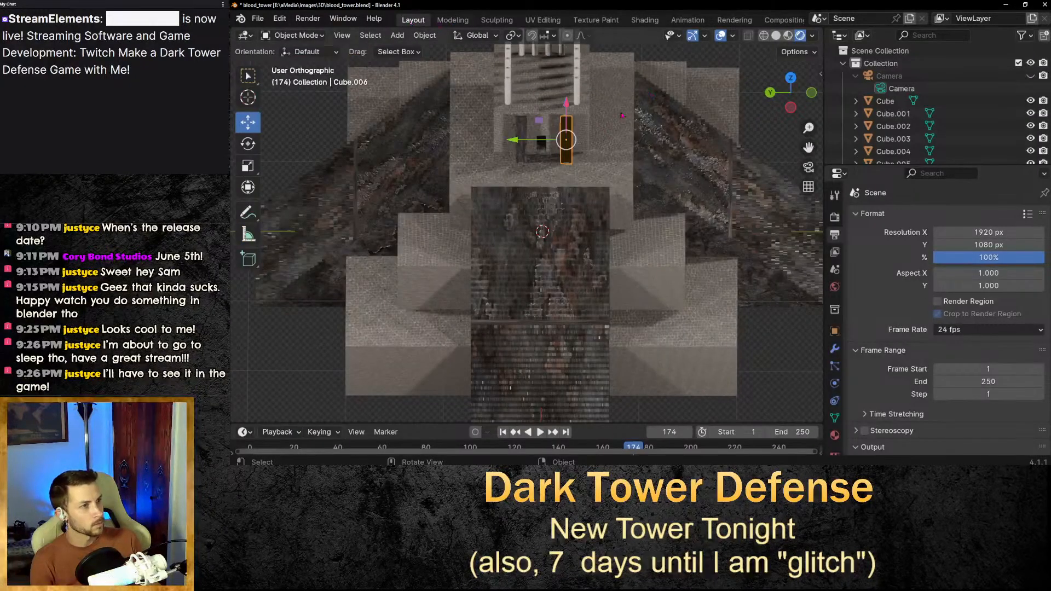
right_click(558, 136)
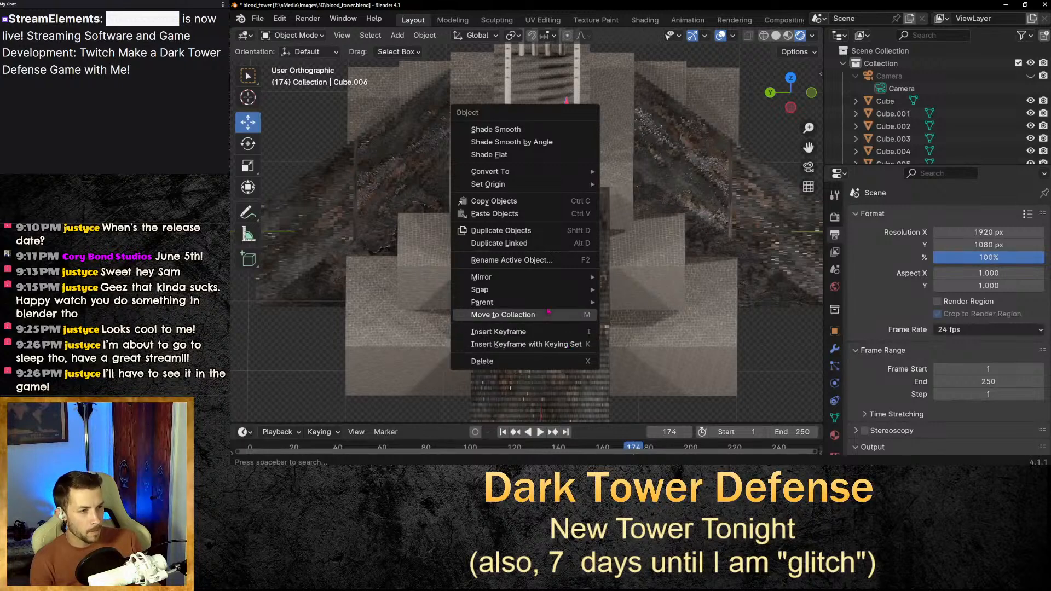
left_click(452, 20)
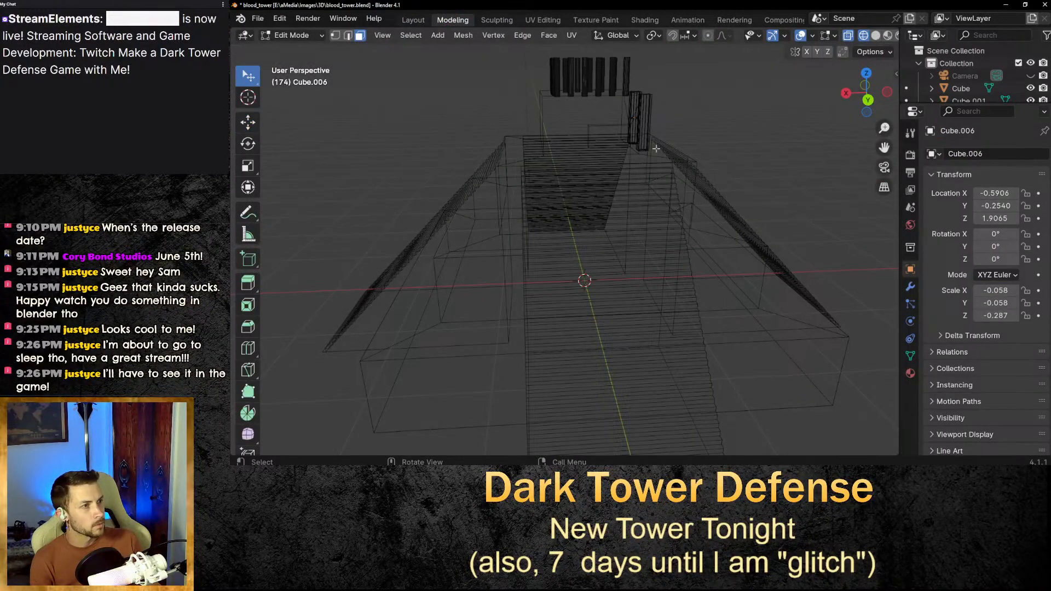
Inspect the pillar meshes in wireframe edit mode and browse the enlarged outliner object list.
middle_click_drag(656, 148, 856, 172)
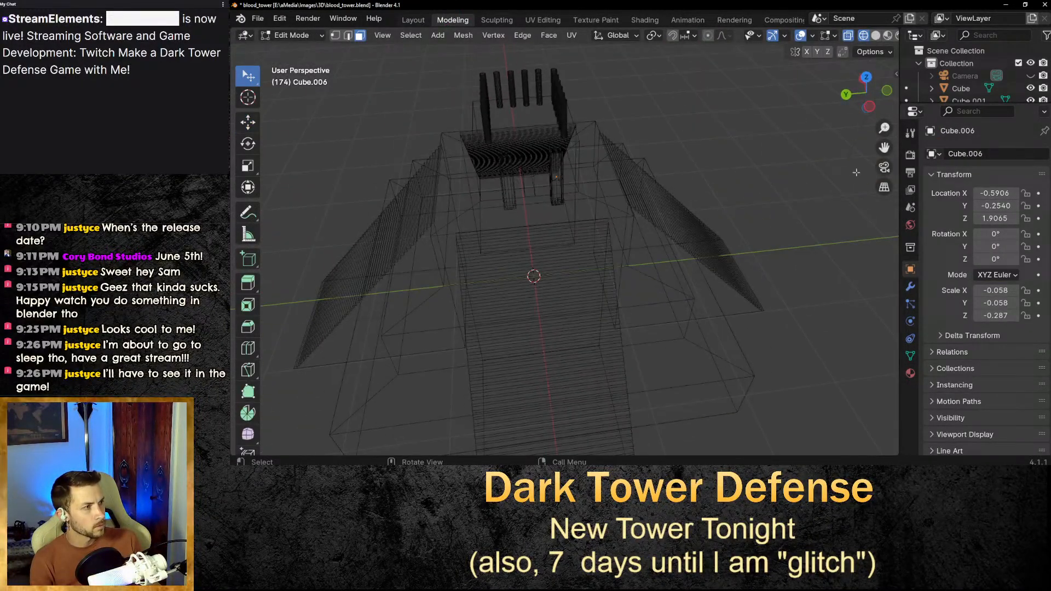
left_click_drag(883, 147, 966, 156)
scroll(761, 168, "up", 4)
middle_click_drag(761, 168, 715, 206)
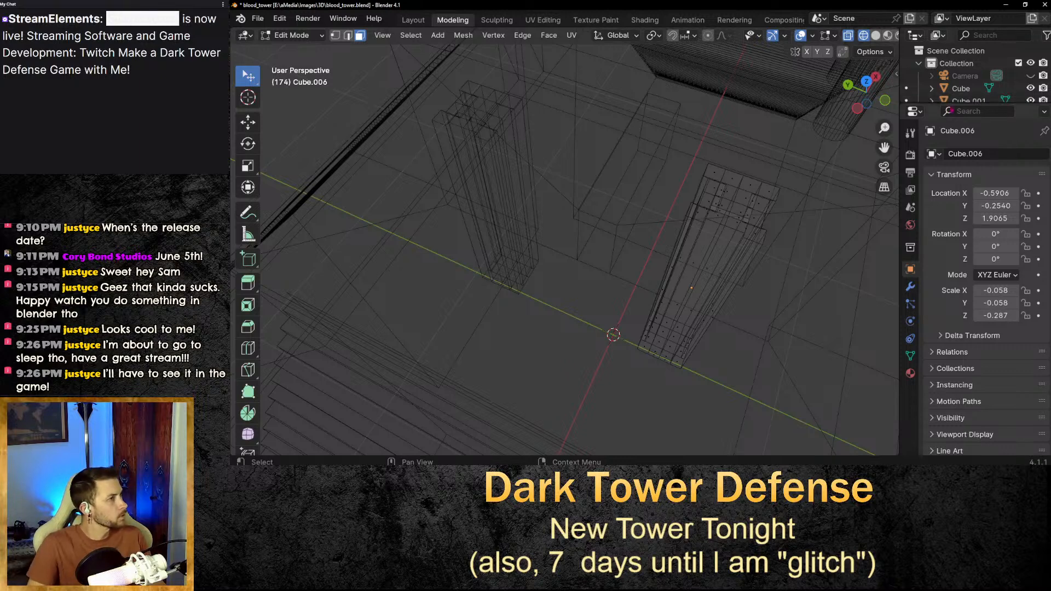
left_click_drag(947, 106, 947, 272)
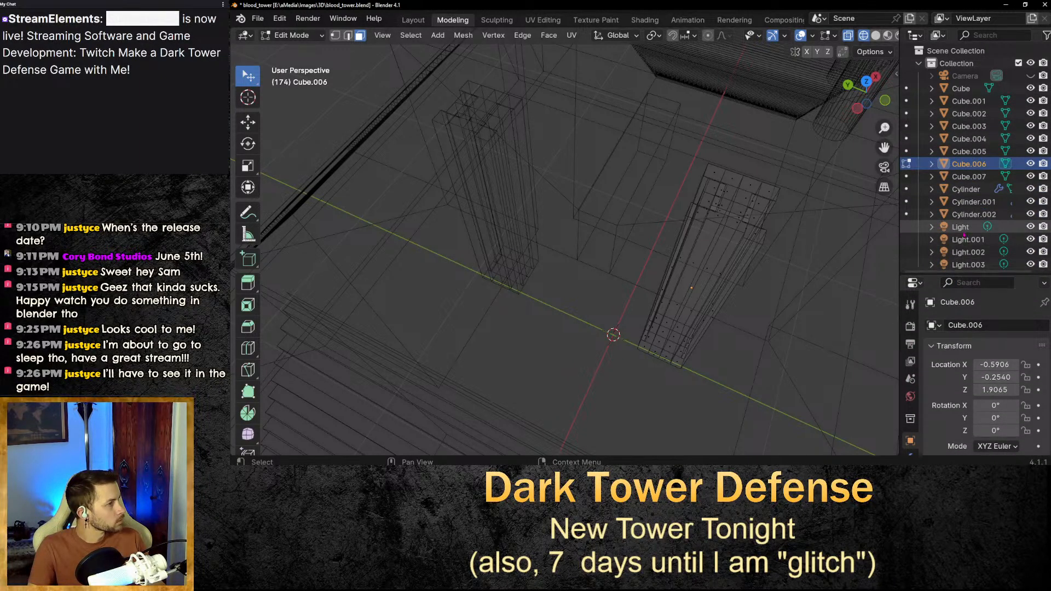
scroll(964, 235, "down", 1)
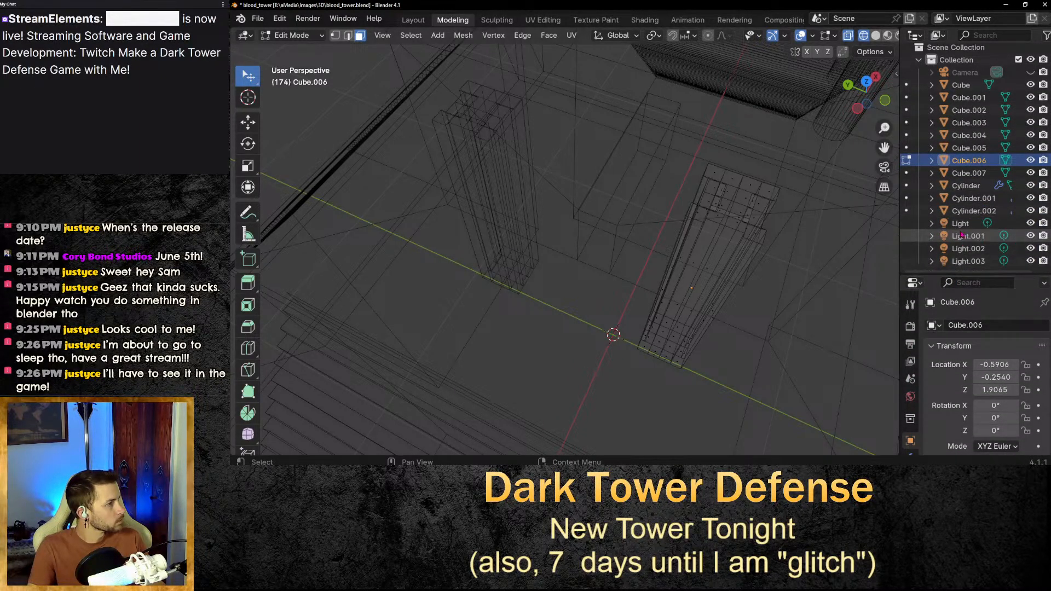
left_click(972, 200)
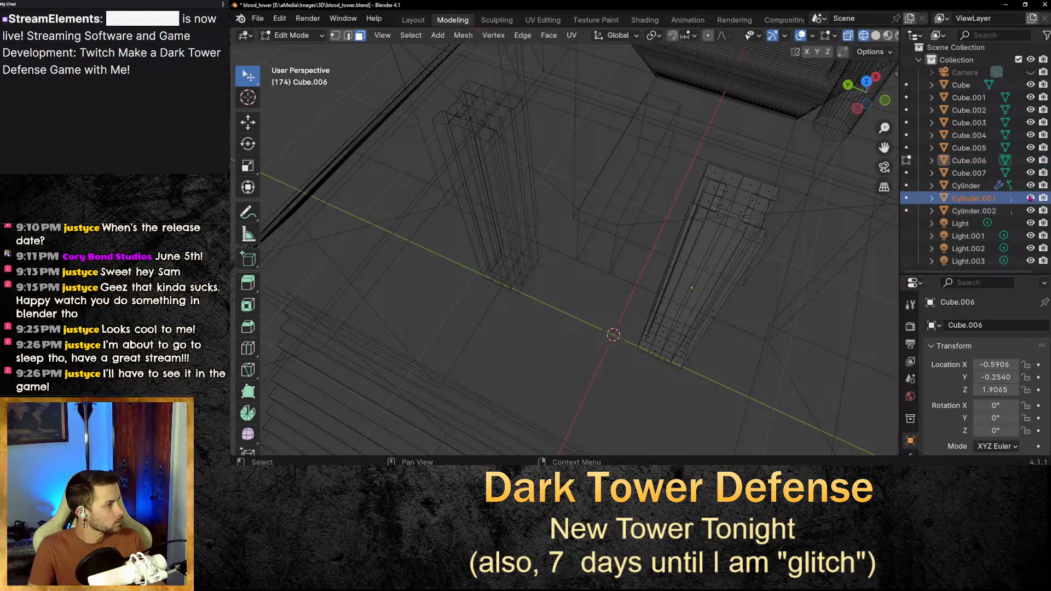
Return to the Layout workspace and select the right doorway pillar in a close-up view.
left_click(413, 20)
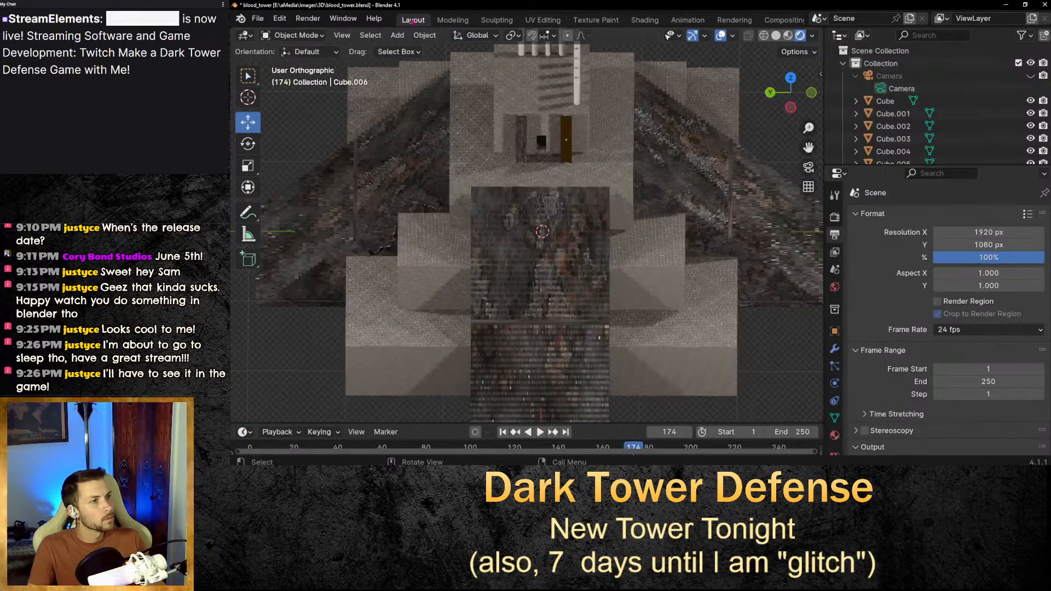
scroll(589, 130, "up", 4)
middle_click_drag(602, 106, 613, 159)
left_click(620, 170)
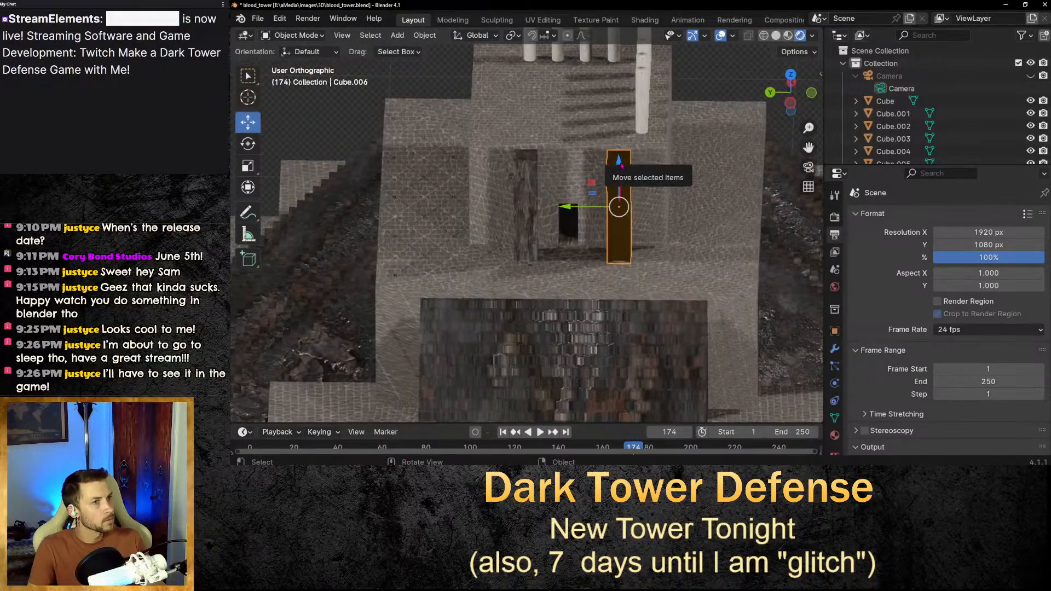
Toggle the viewport visibility of pillar object Cube.006 off and back on.
scroll(858, 95, "down", 4)
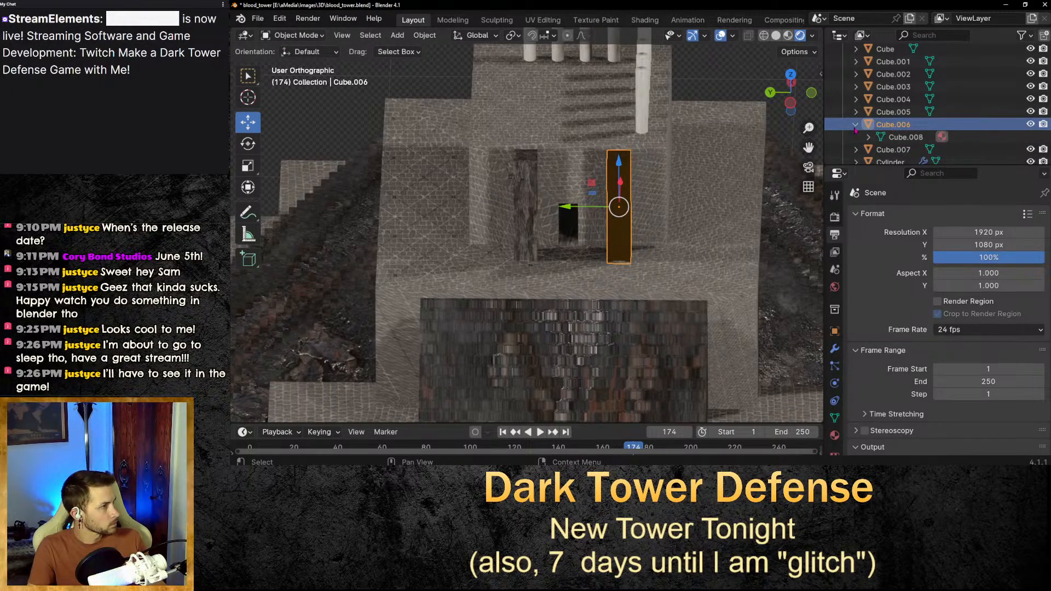
right_click(917, 130)
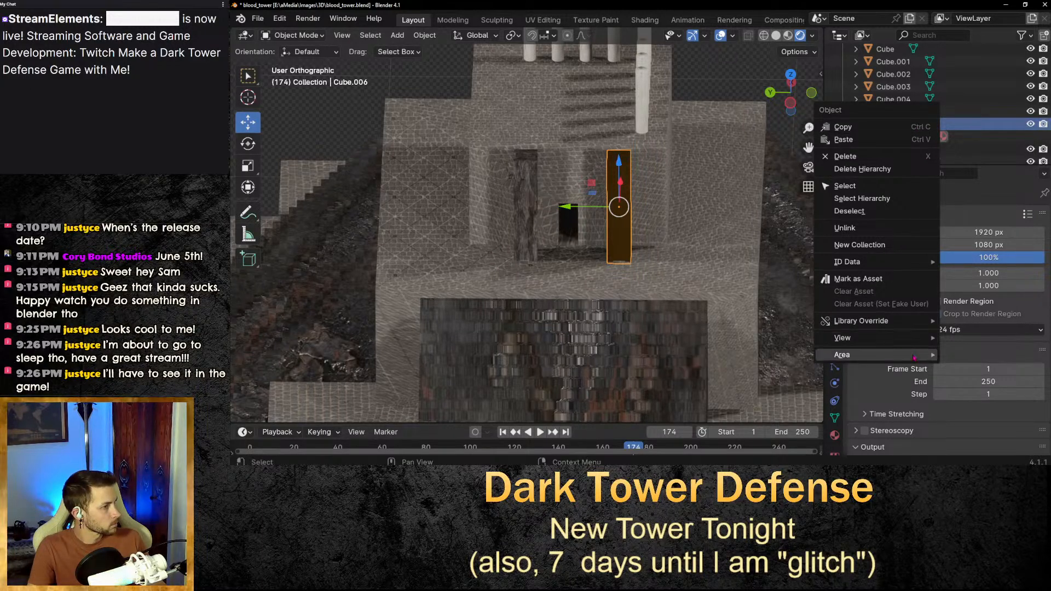
mouse_move(914, 358)
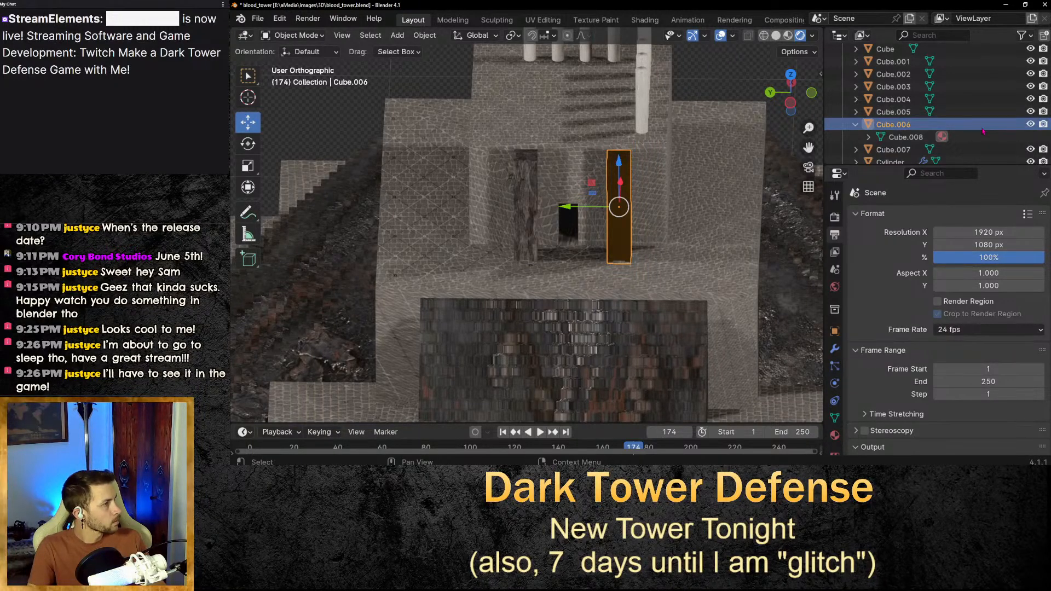
left_click(1031, 124)
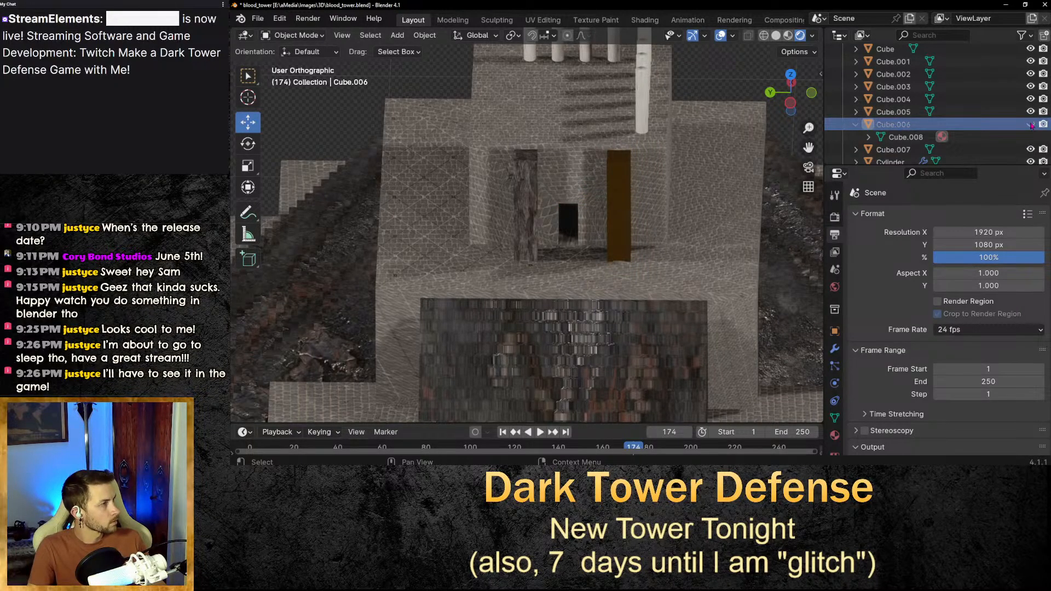
left_click(1031, 124)
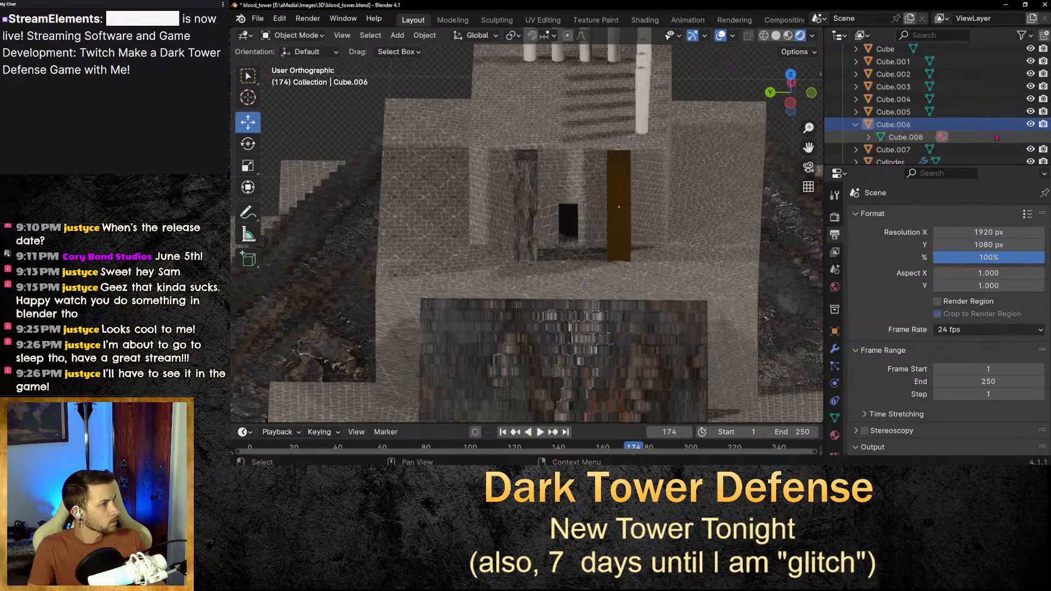
Expand Cube.006 and Cube.007 in the outliner to inspect their meshes' materials.
left_click(943, 136)
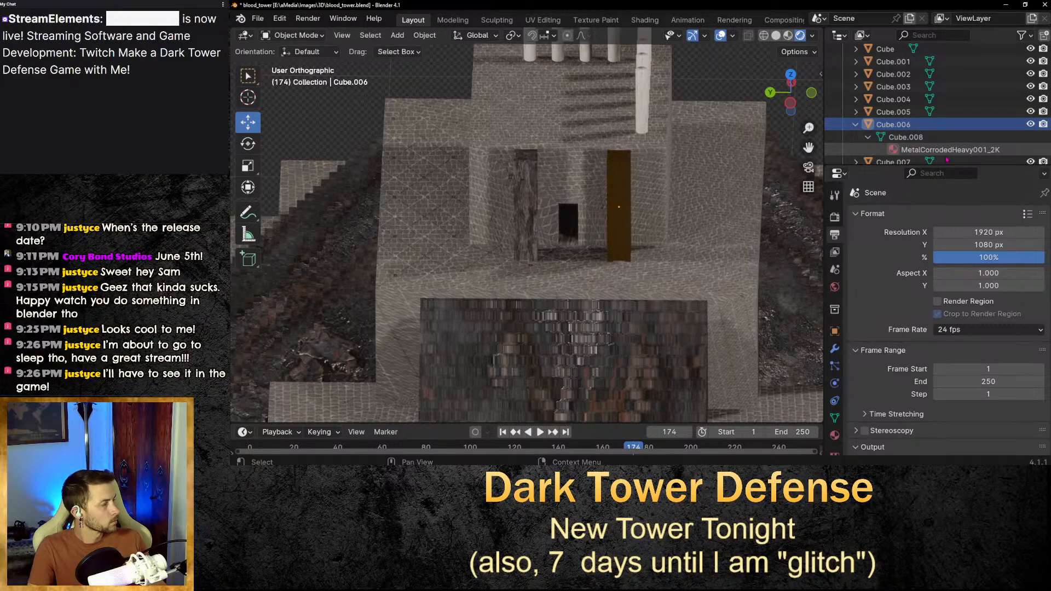
scroll(947, 159, "down", 2)
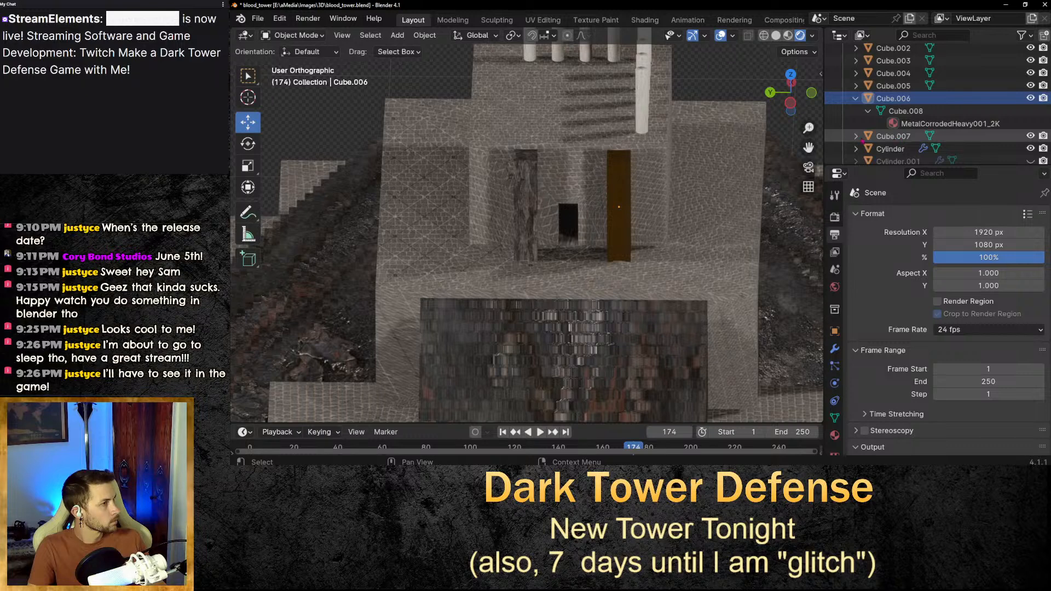
left_click(857, 136)
scroll(862, 136, "down", 2)
left_click(868, 123)
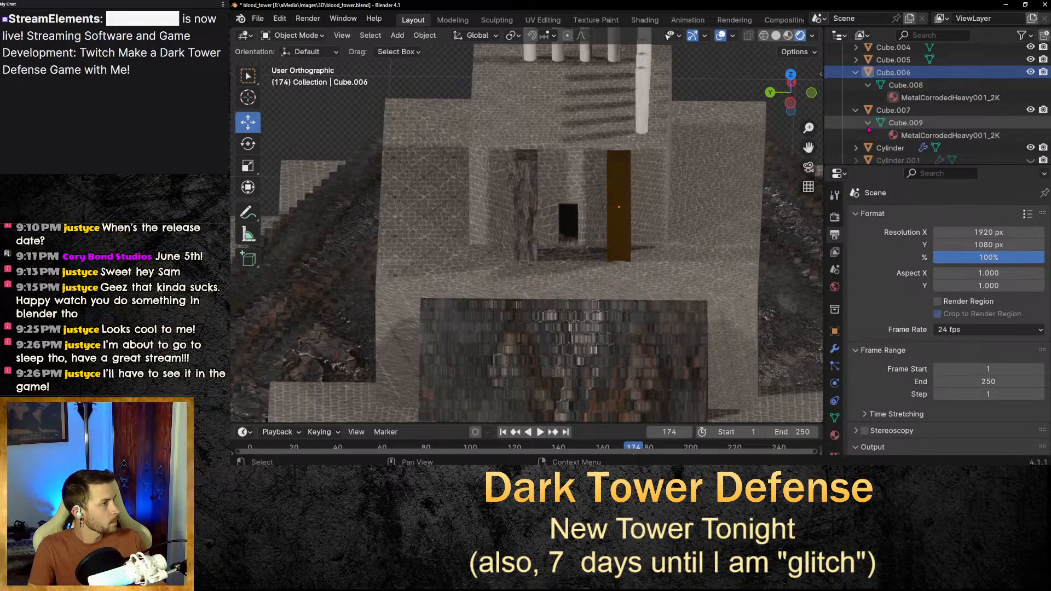
Delete the corroded metal pillar object Cube.006 at the right of the doorway.
left_click(620, 181)
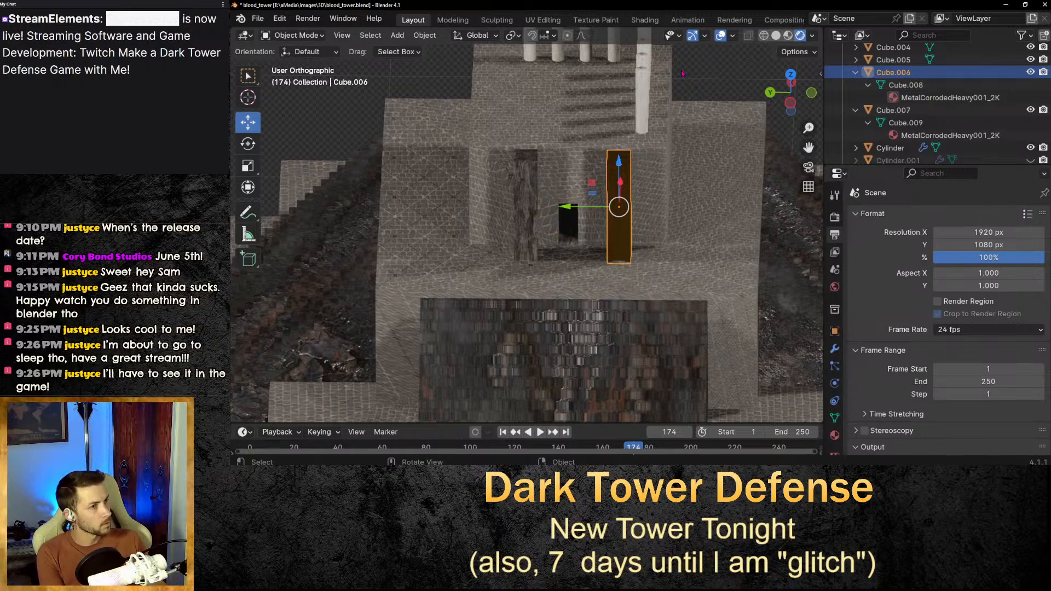
key("Delete")
Delete the remaining right doorway pillar and bring it back.
left_click(620, 238)
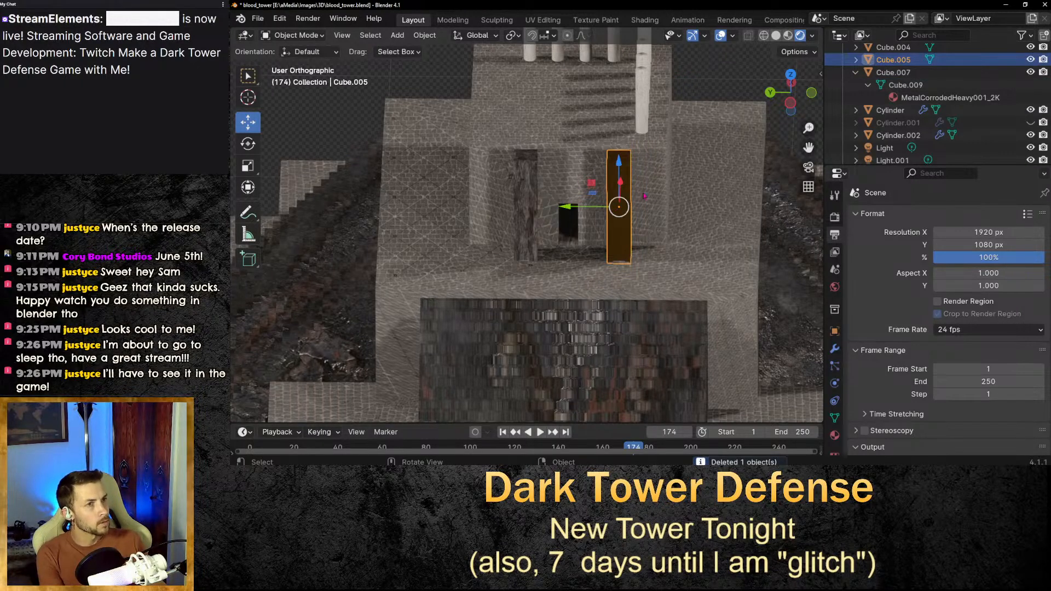
key("Delete")
key("ctrl+v")
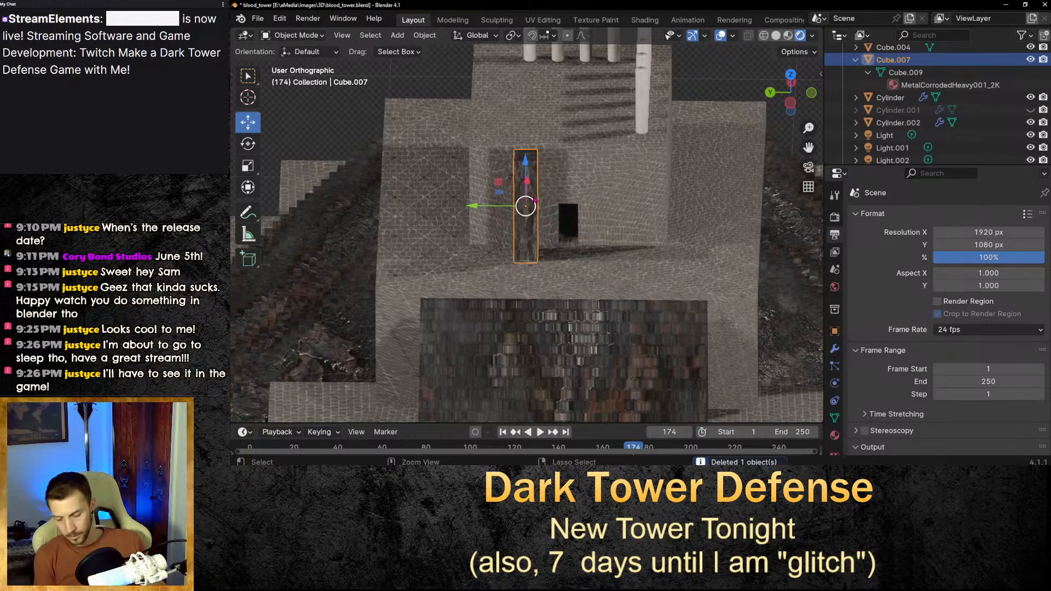
left_click_drag(482, 211, 563, 215)
left_click(667, 208)
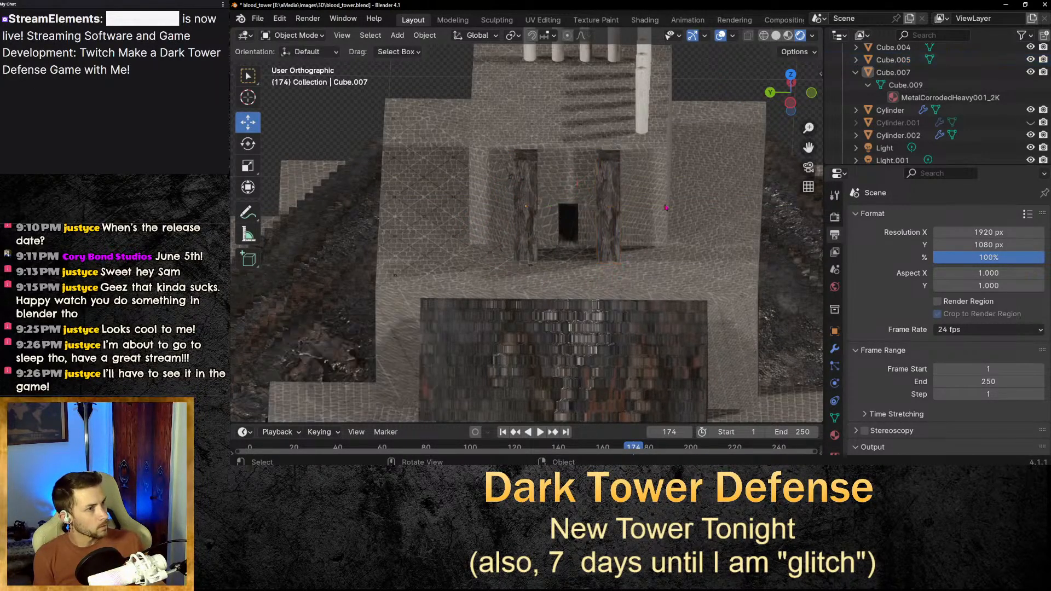
Select the right wooden pillar and start rotating it freely and about X, cancelling both rotations.
left_click(606, 207)
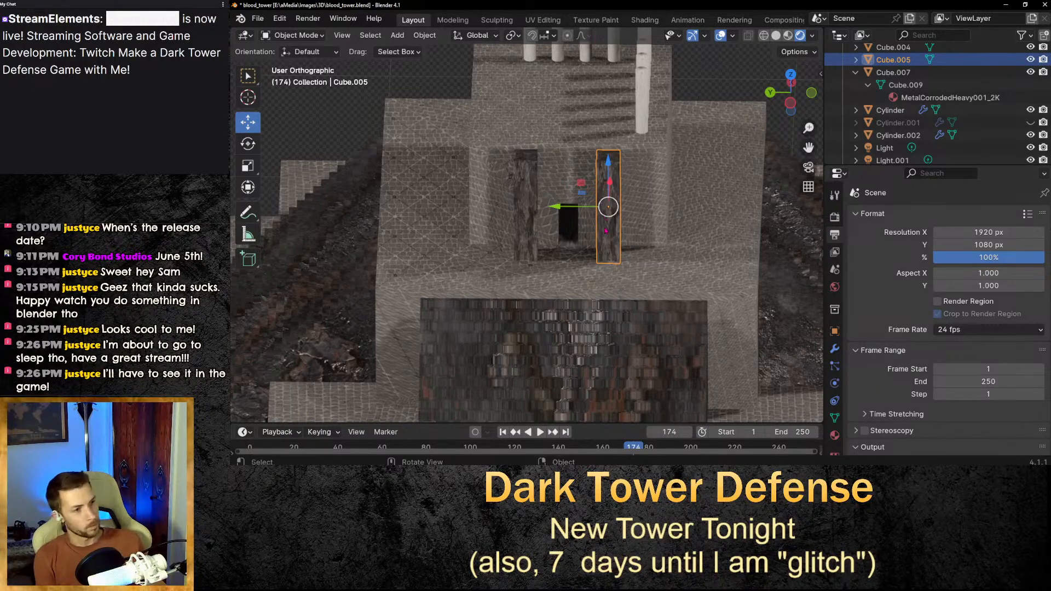
middle_click_drag(606, 231, 596, 268)
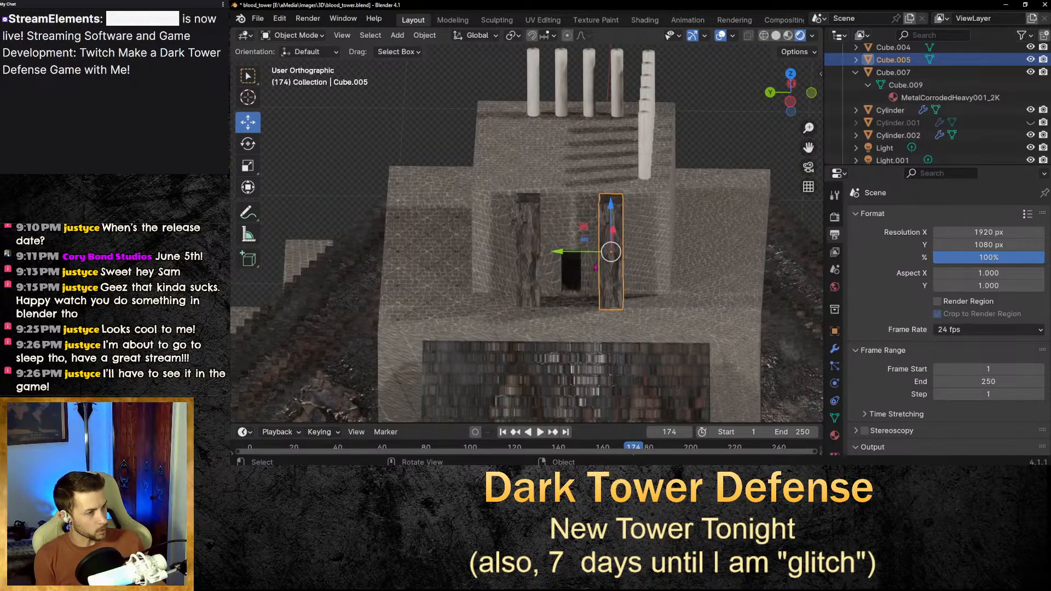
key("r")
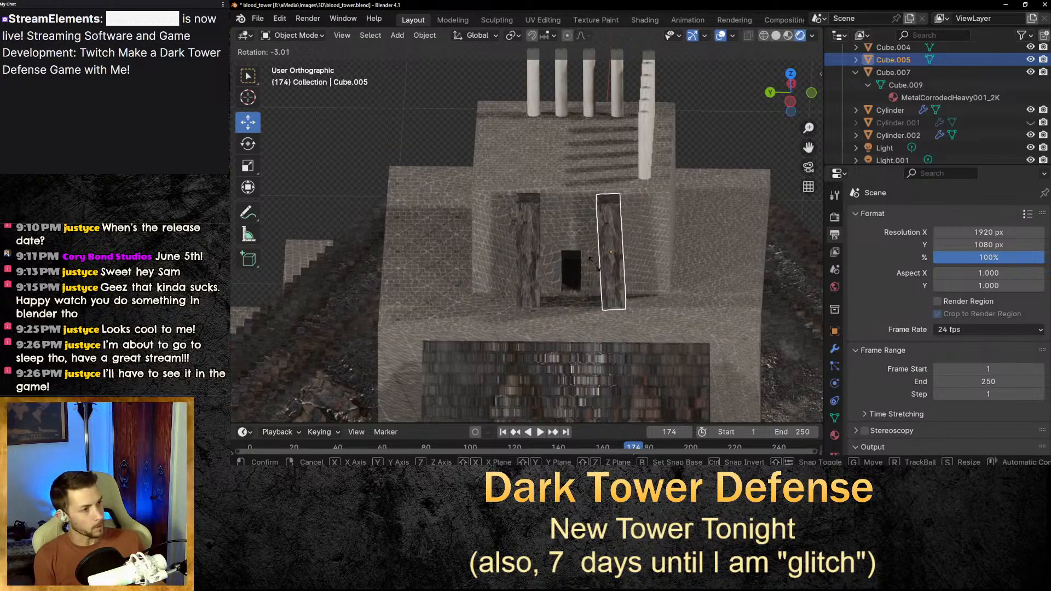
right_click(595, 267)
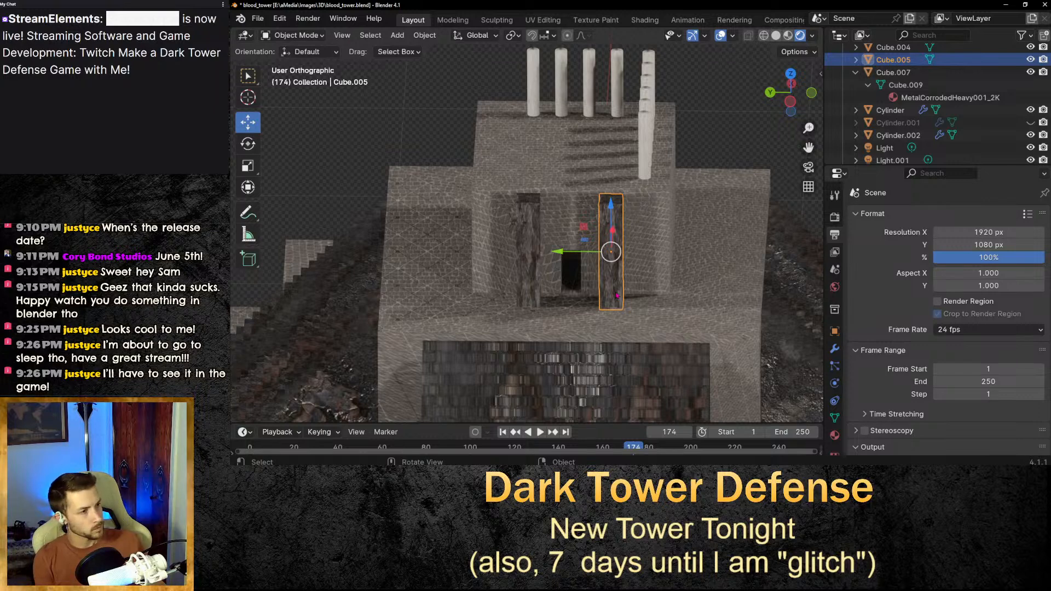
key("r")
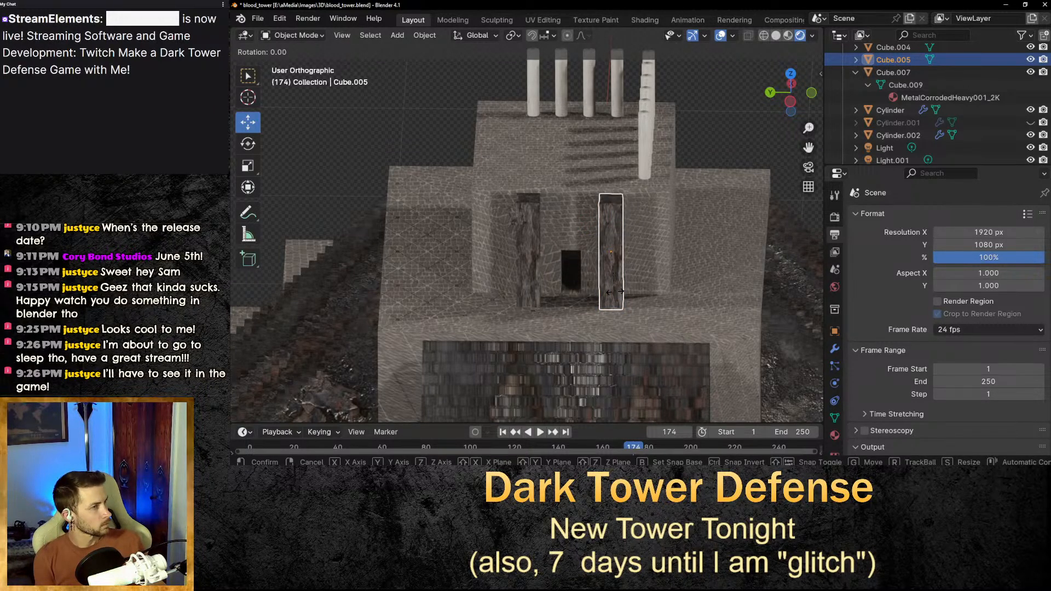
key("x")
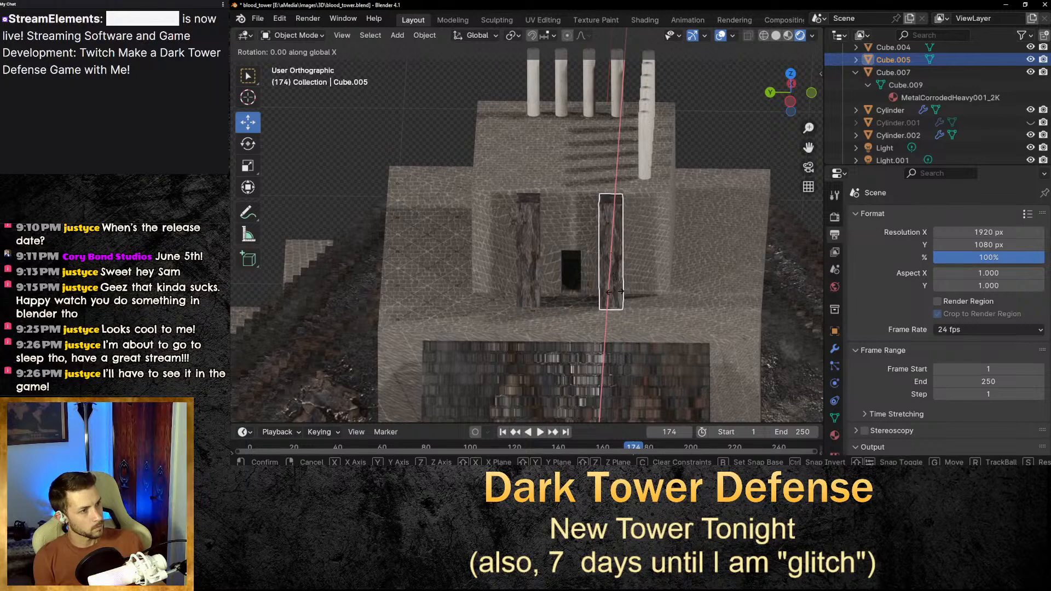
key("Escape")
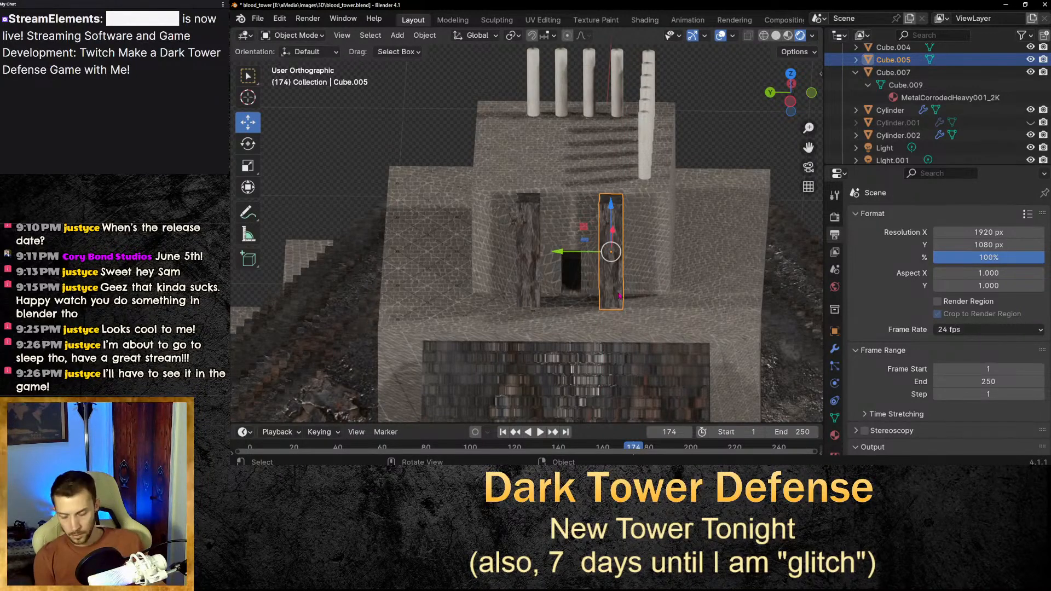
Rotate the right pillar -2.69° around the global Y axis.
key("r")
key("y")
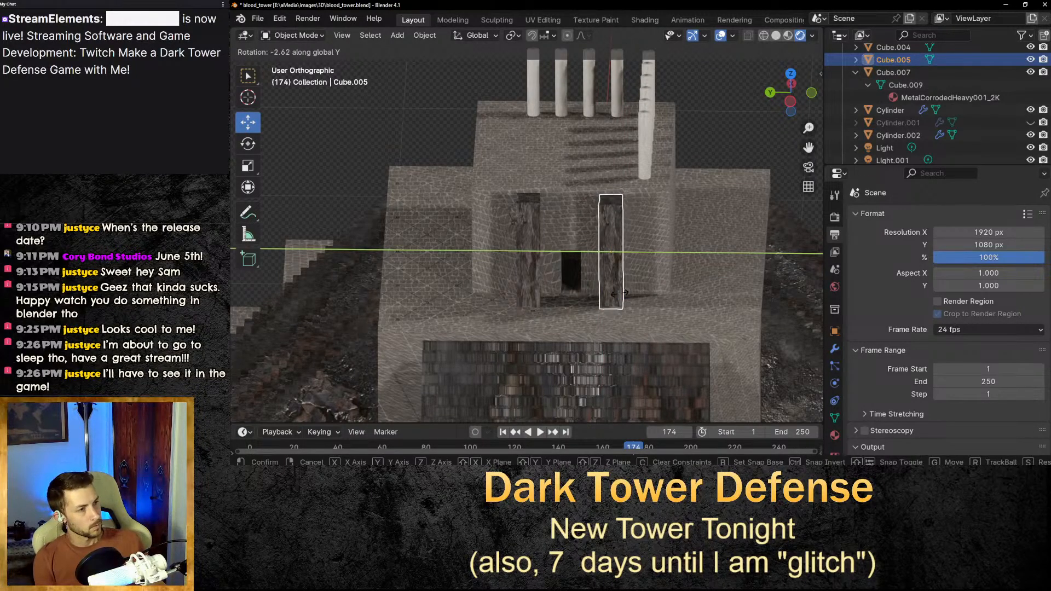
key("y")
key("y")
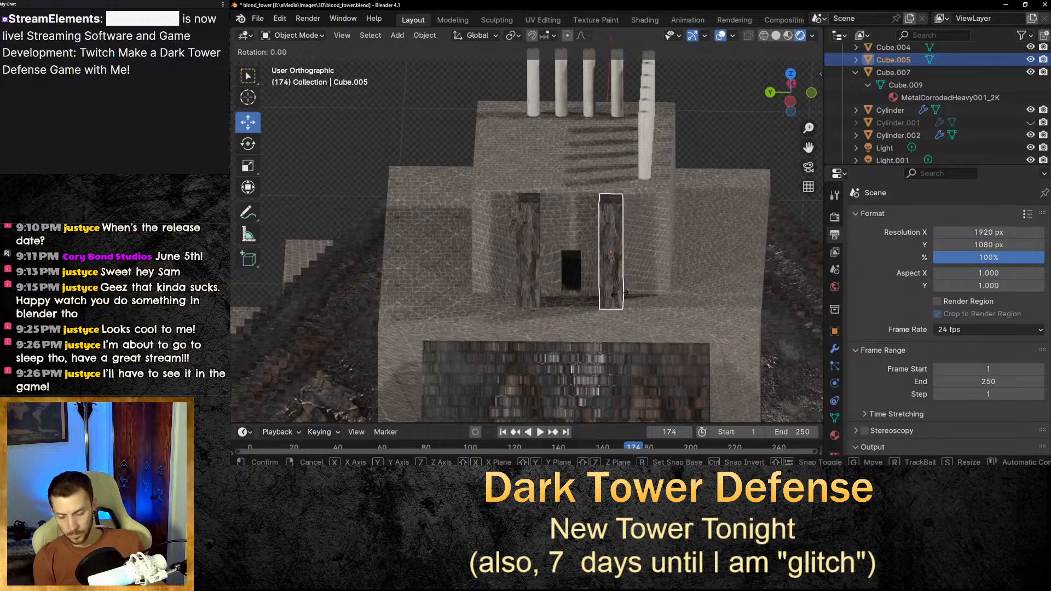
key("y")
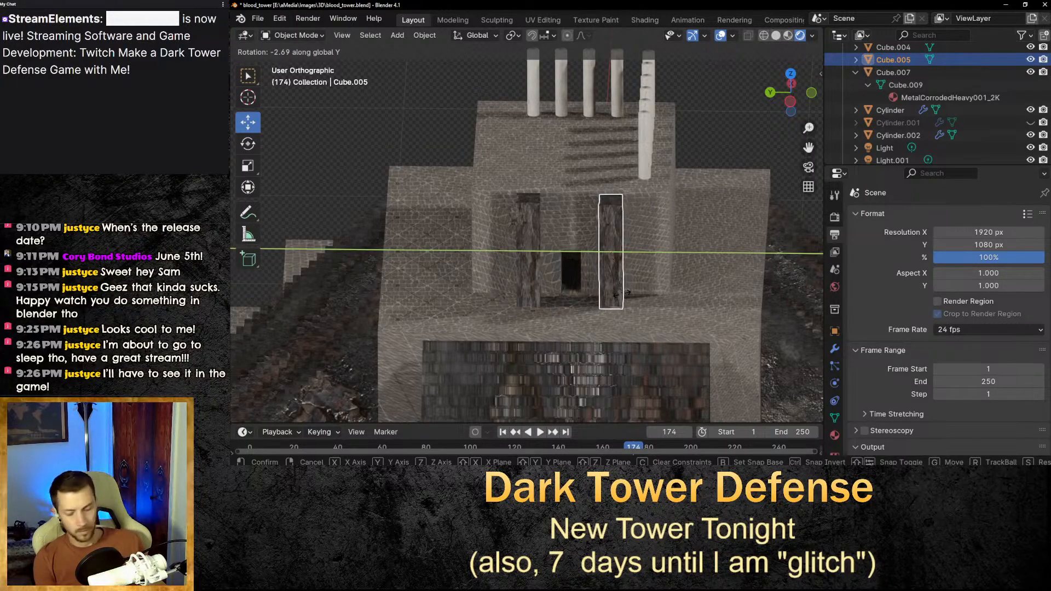
left_click(622, 295)
Rotate the right wooden pillar -90° around the global Z axis.
key("r")
key("z")
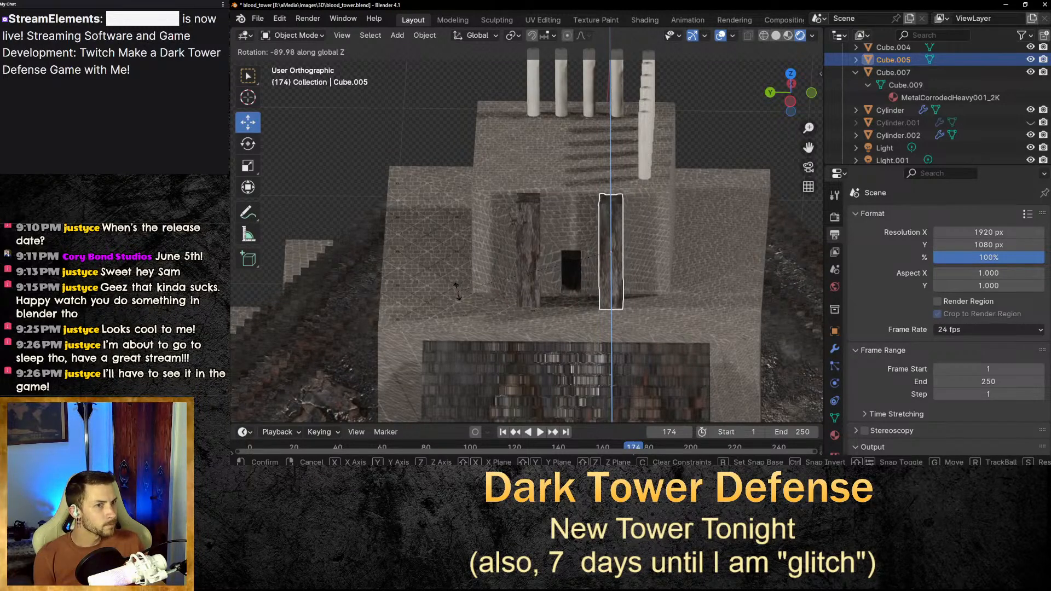
left_click(458, 290)
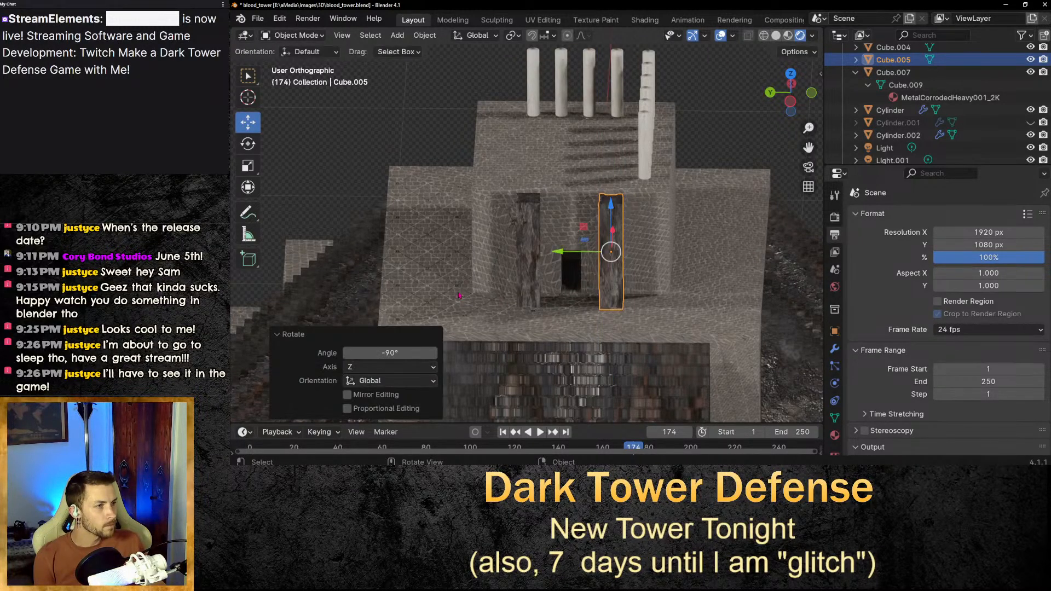
left_click(733, 163)
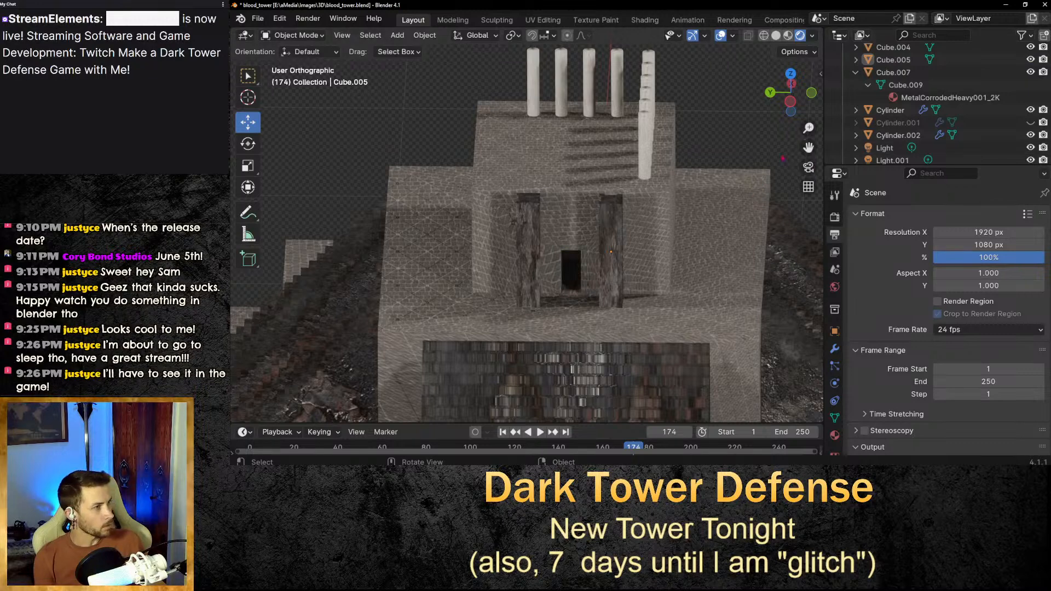
Copy the right column row on the tower top and paste a duplicate, moving it to the left edge of the platform.
scroll(624, 259, "down", 5)
middle_click_drag(624, 260, 631, 266)
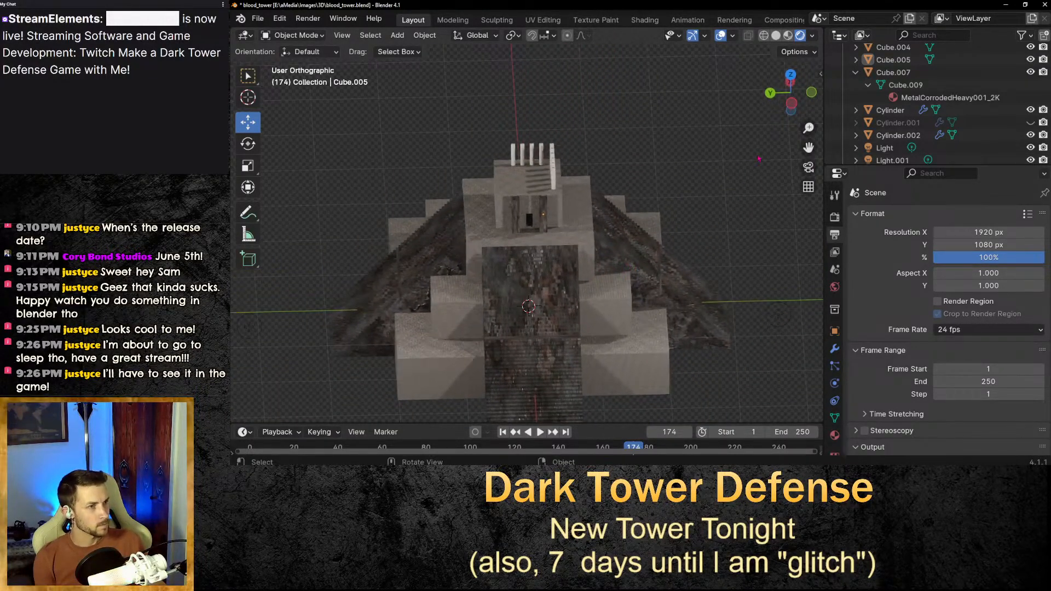
left_click_drag(806, 147, 803, 155)
scroll(803, 146, "up", 7)
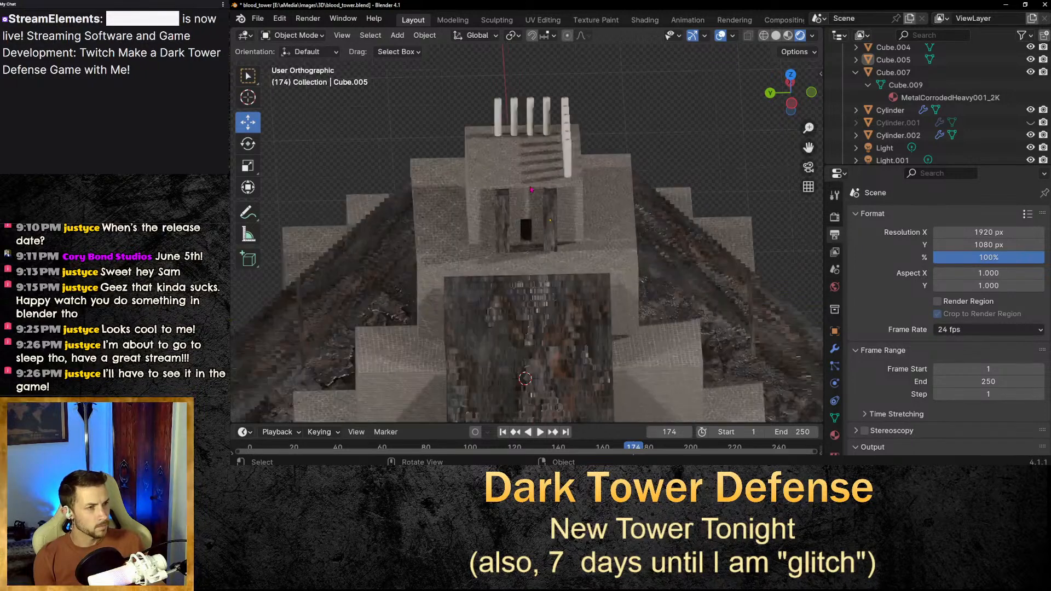
scroll(804, 147, "down", 4)
scroll(803, 146, "up", 1)
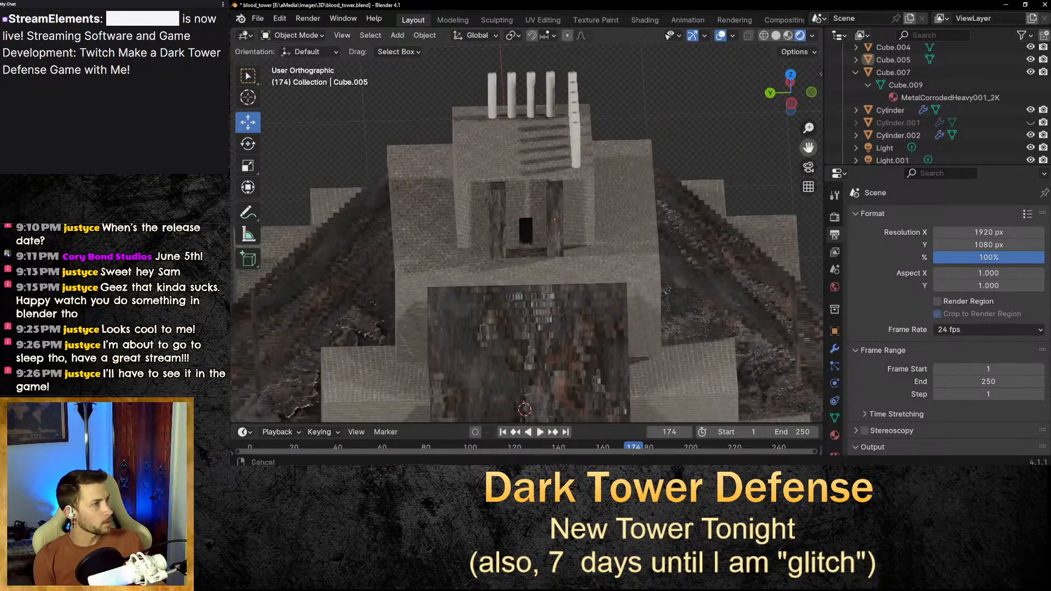
left_click_drag(809, 148, 877, 250)
scroll(714, 229, "up", 3)
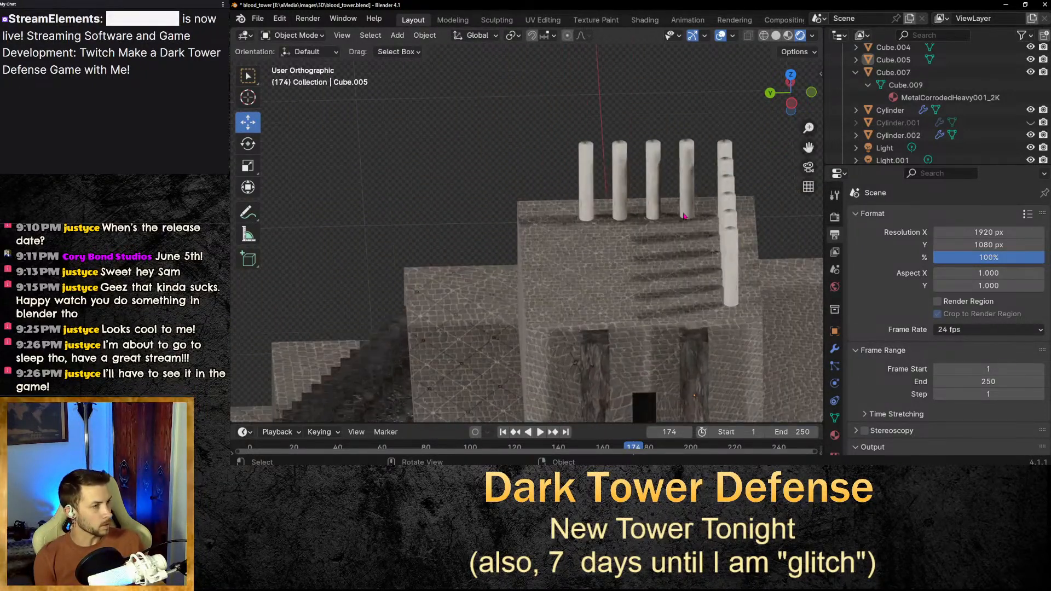
left_click(727, 228)
key("ctrl+c")
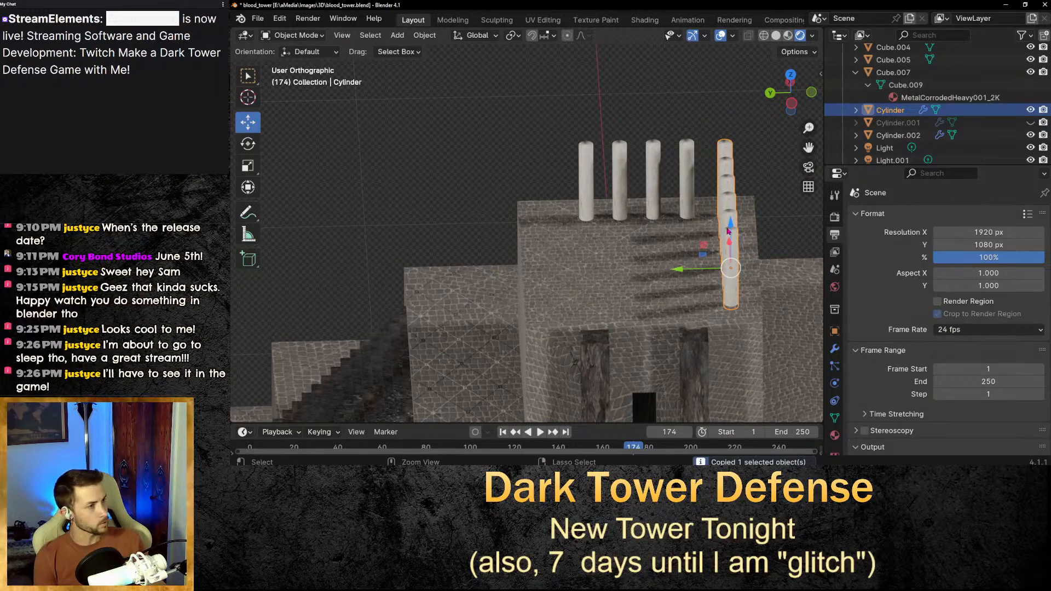
key("ctrl+v")
left_click_drag(681, 269, 513, 274)
left_click(464, 223)
middle_click_drag(464, 223, 458, 223)
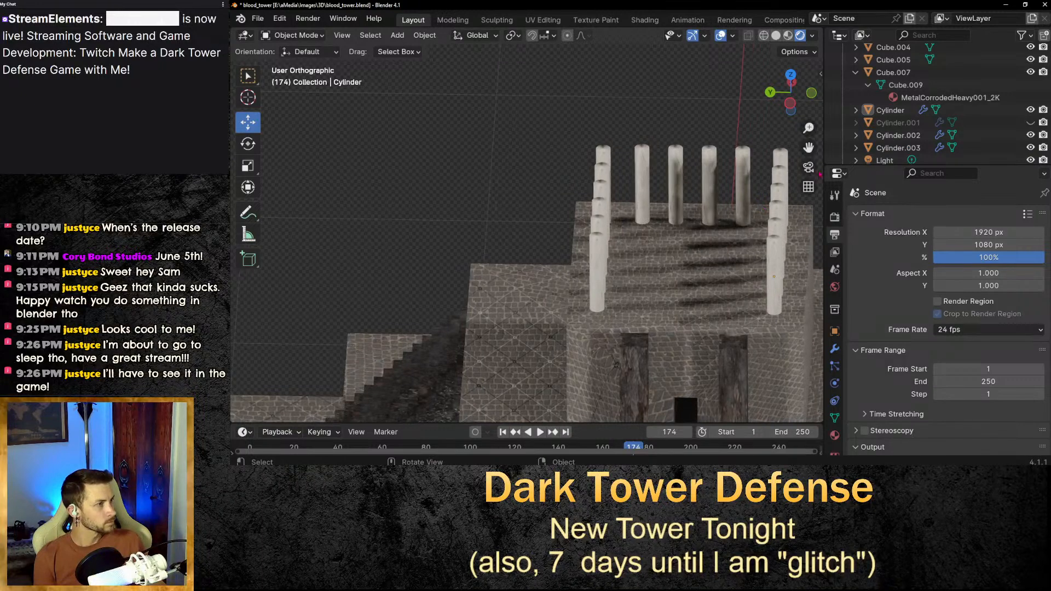
Switch to the Shading workspace and apply the Polligon Uniform Rusted Surface 2K material to the right column row.
left_click_drag(808, 147, 692, 79)
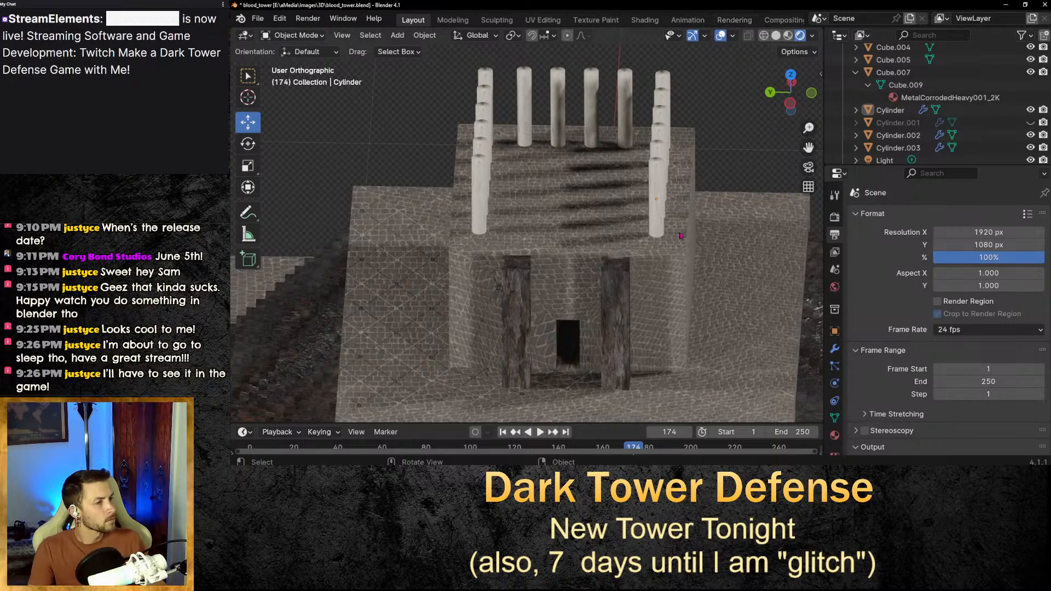
middle_click_drag(548, 247, 537, 253)
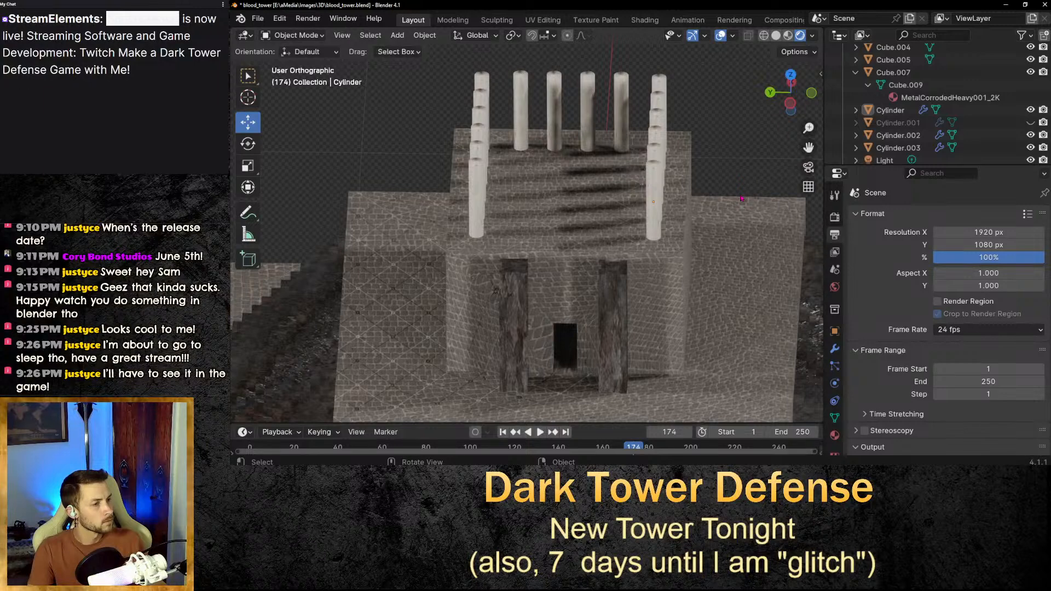
middle_click_drag(743, 207, 648, 160)
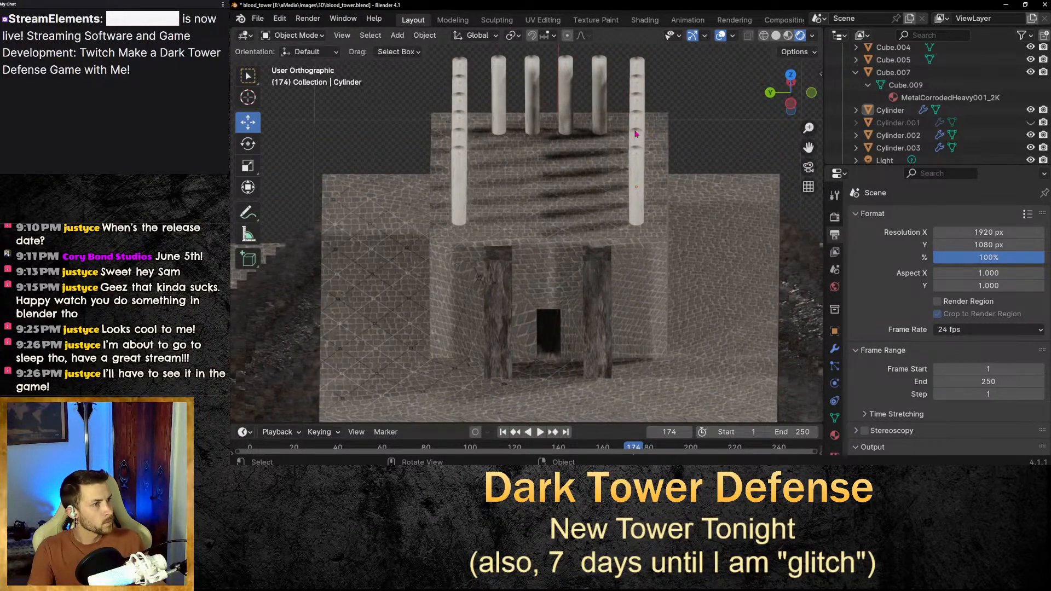
left_click(645, 21)
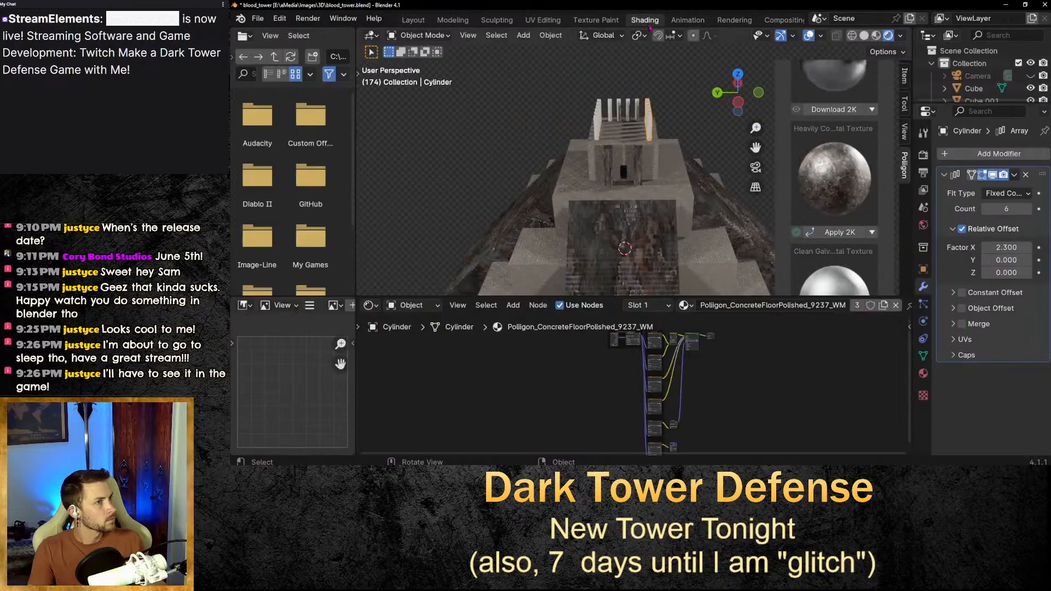
scroll(859, 240, "down", 6)
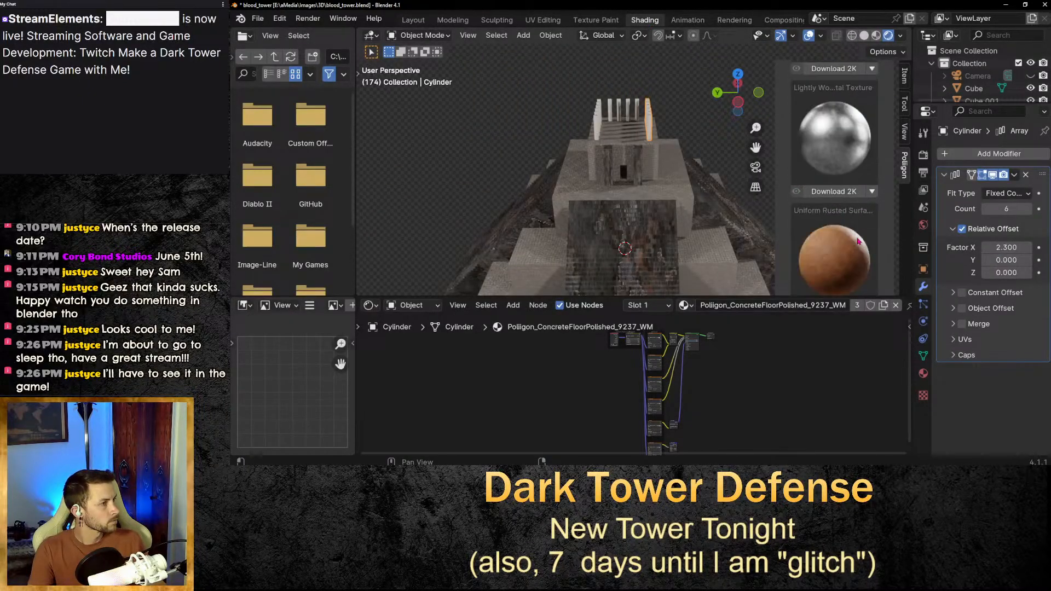
scroll(858, 240, "down", 6)
scroll(858, 241, "up", 5)
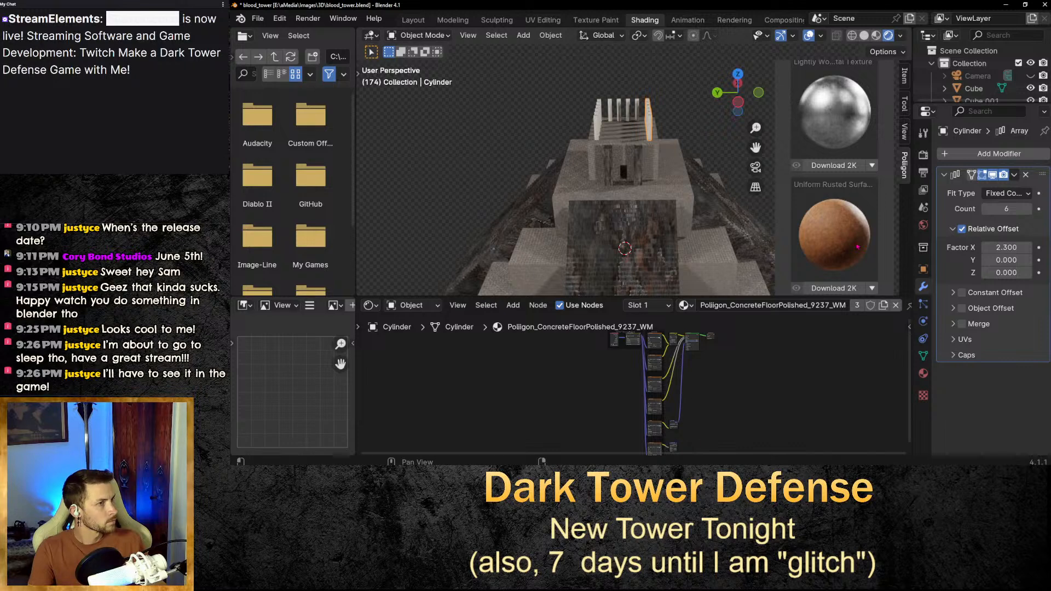
left_click(835, 289)
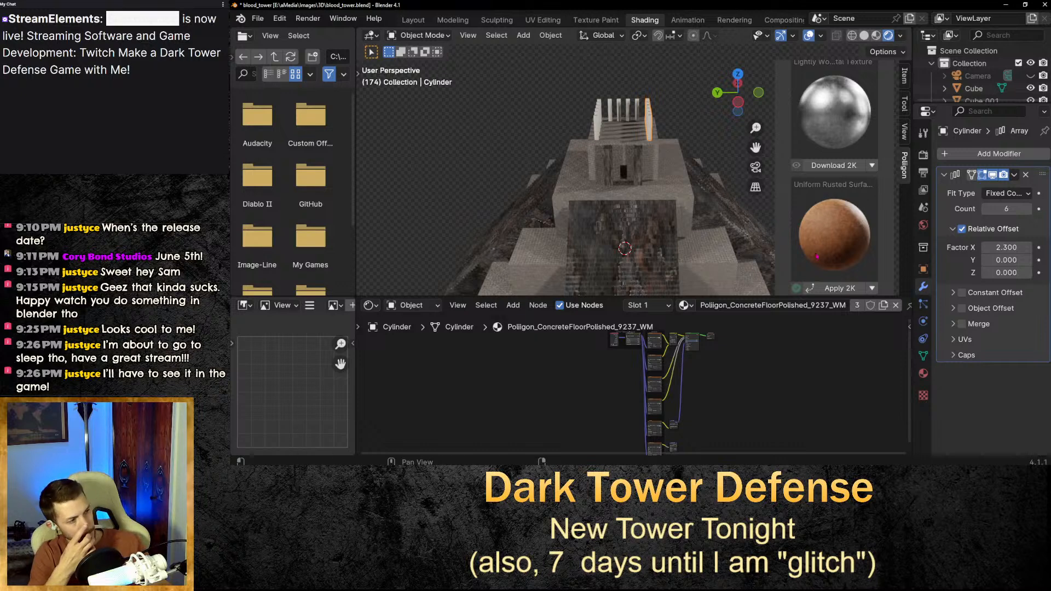
Apply the same rusted surface material to the back column row and the new left column row.
scroll(716, 129, "up", 4)
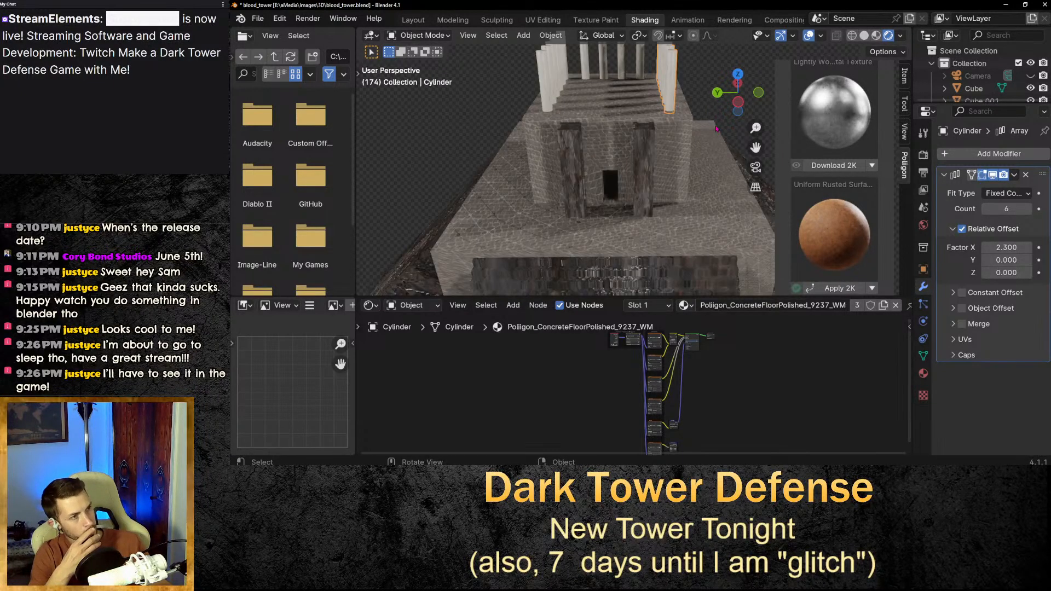
scroll(716, 129, "down", 5)
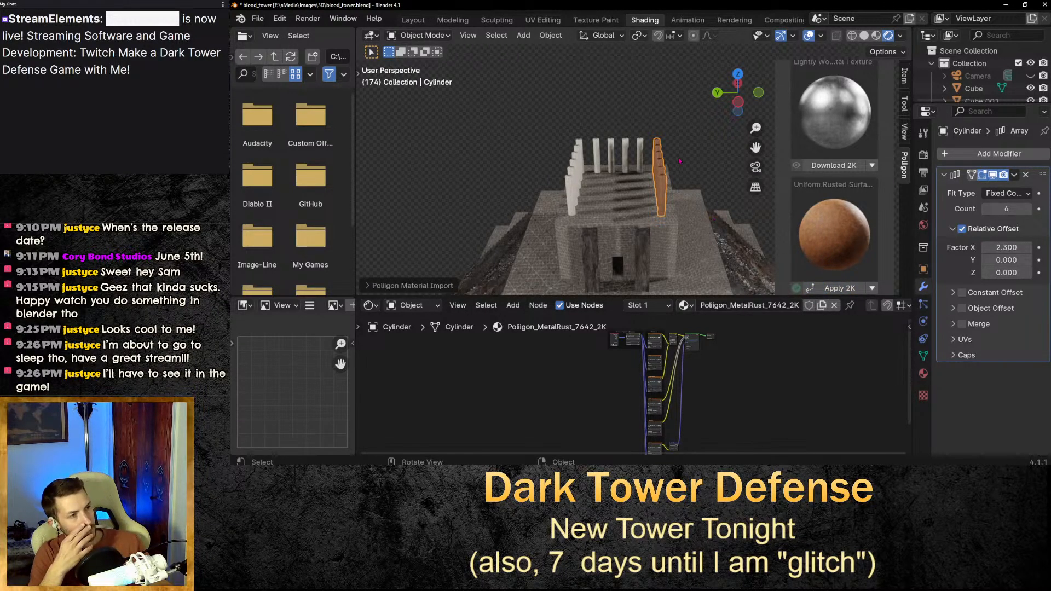
scroll(679, 161, "up", 4)
scroll(739, 232, "up", 2)
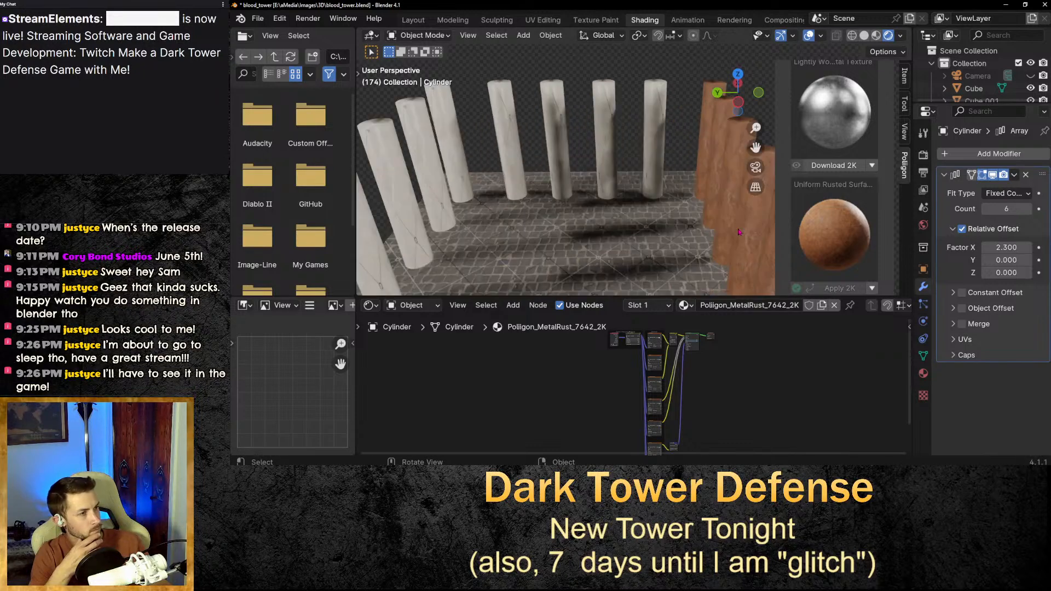
scroll(748, 255, "down", 8)
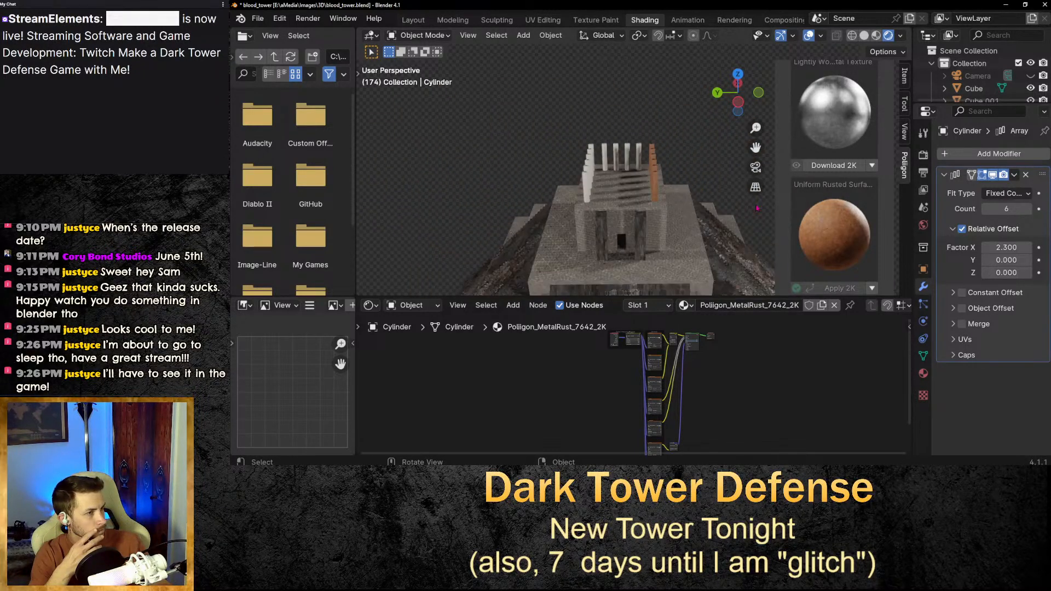
left_click_drag(756, 148, 740, 55)
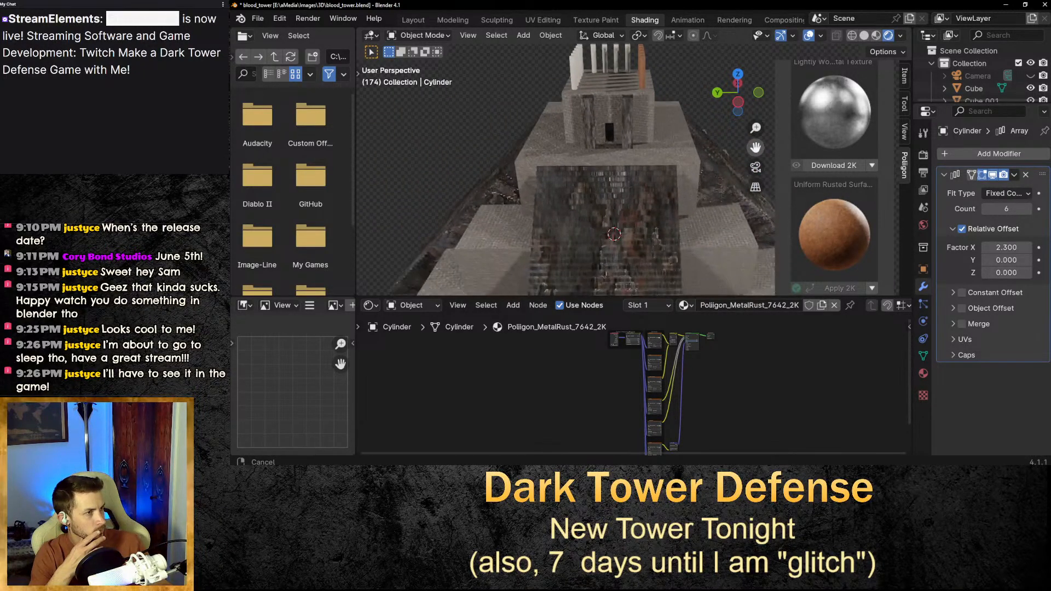
middle_click_drag(632, 193, 631, 210)
left_click(622, 103)
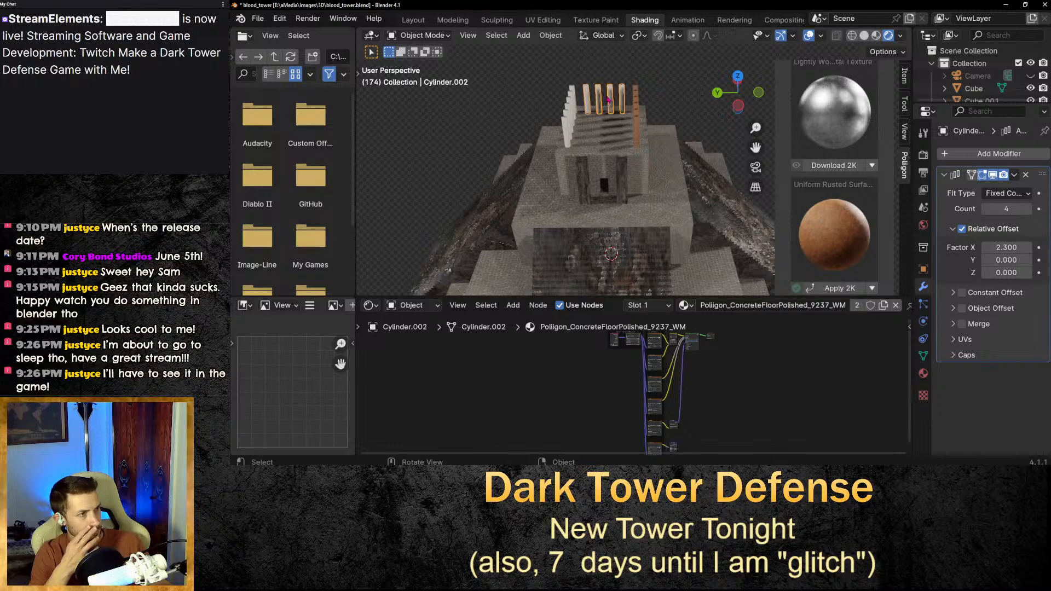
left_click(835, 289)
left_click(569, 121)
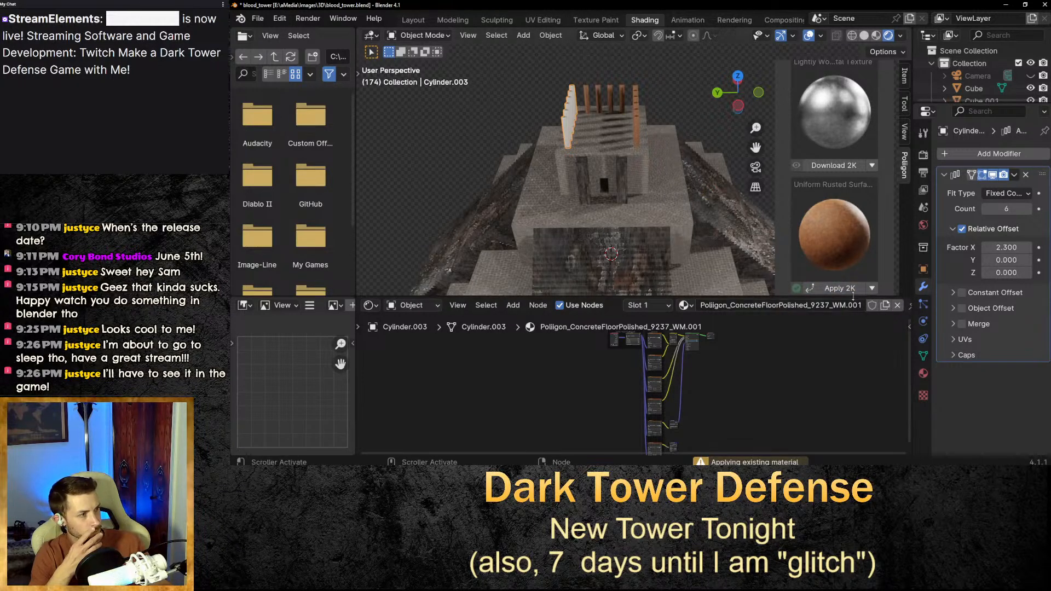
left_click(835, 289)
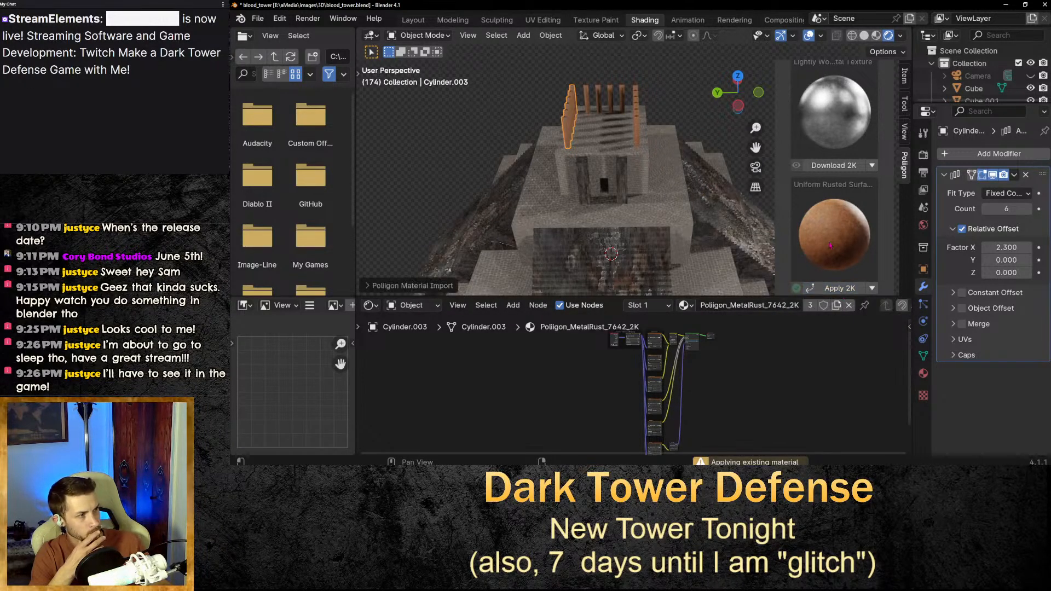
Apply the rusted surface material to both wooden doorway pillars.
left_click(684, 93)
scroll(618, 130, "up", 3)
scroll(627, 143, "up", 4)
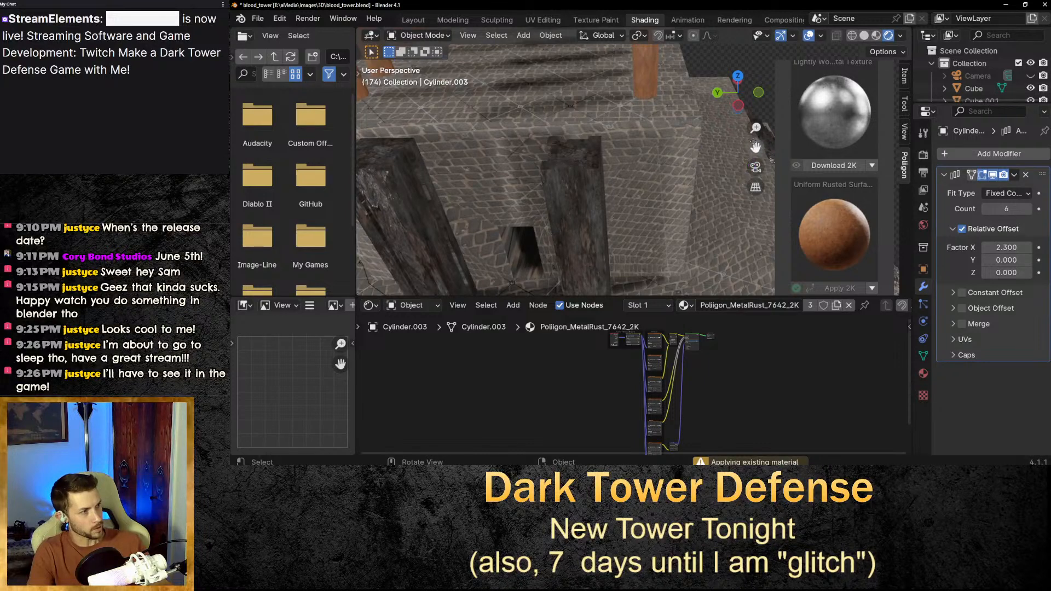
left_click_drag(755, 148, 759, 235)
scroll(693, 185, "down", 4)
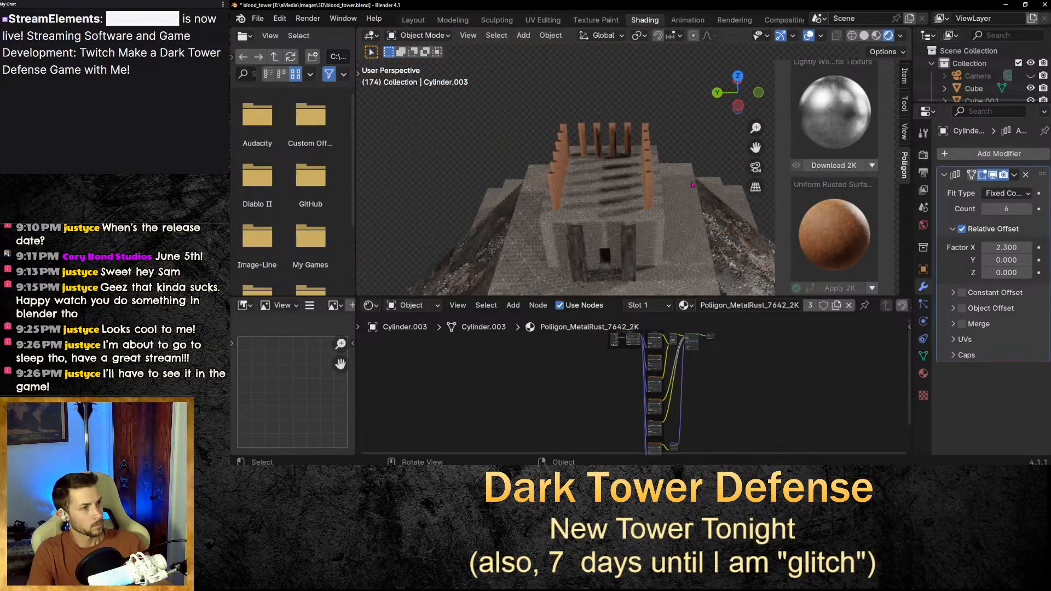
left_click_drag(755, 147, 748, 30)
scroll(666, 266, "down", 3)
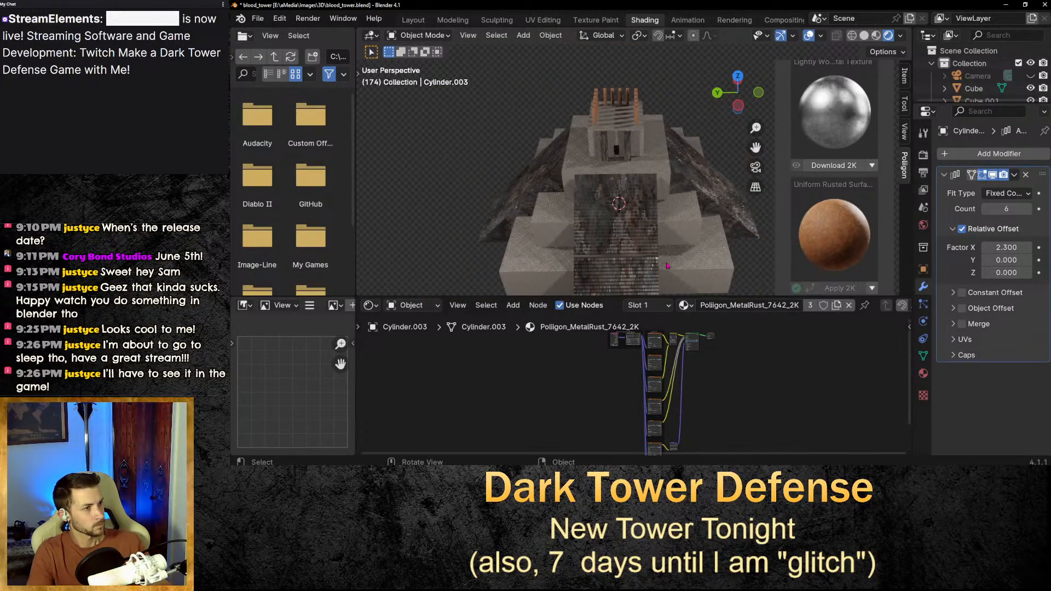
scroll(636, 142, "up", 1)
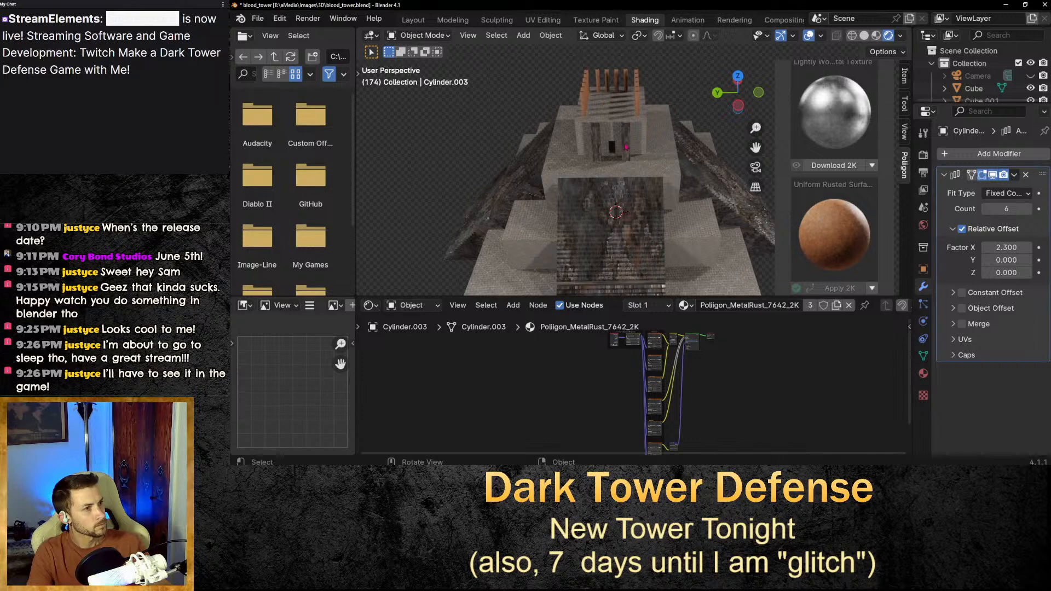
left_click(626, 149)
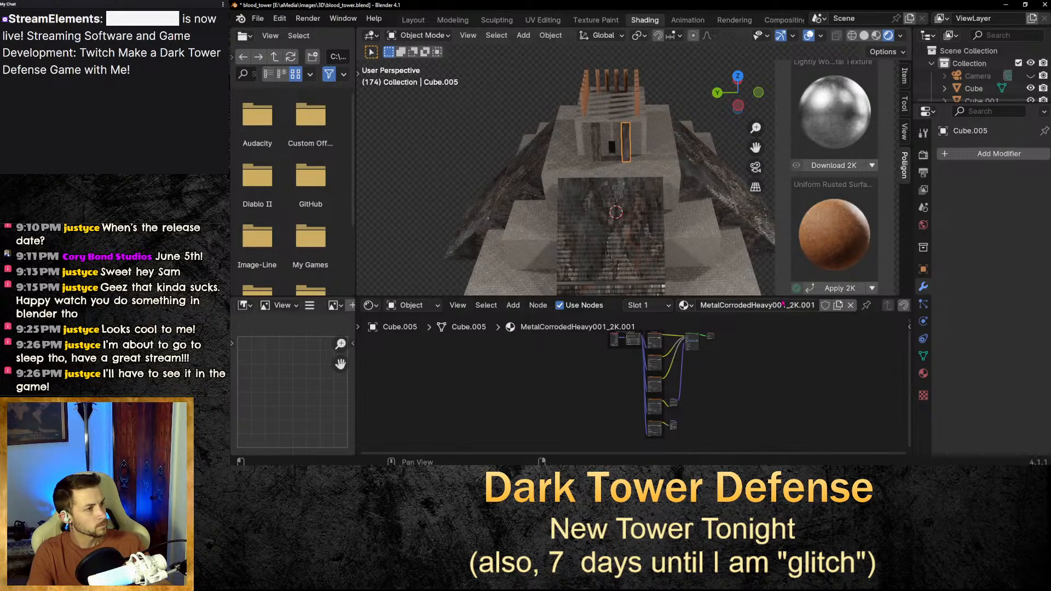
left_click(839, 287)
left_click(597, 145)
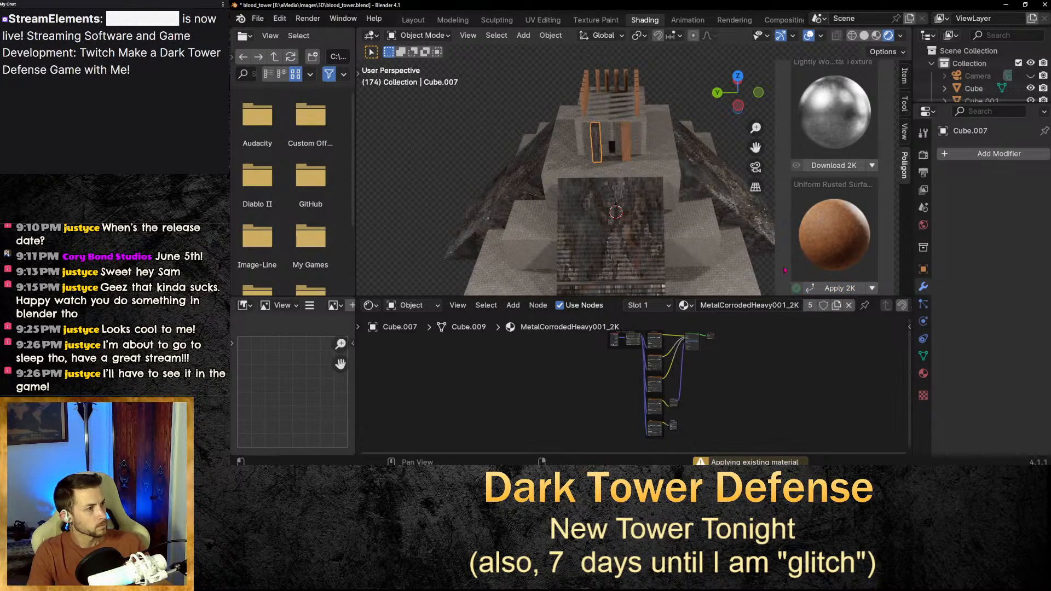
left_click(839, 288)
Switch to the Texture Paint workspace and set the brush color to red.
scroll(652, 95, "up", 1)
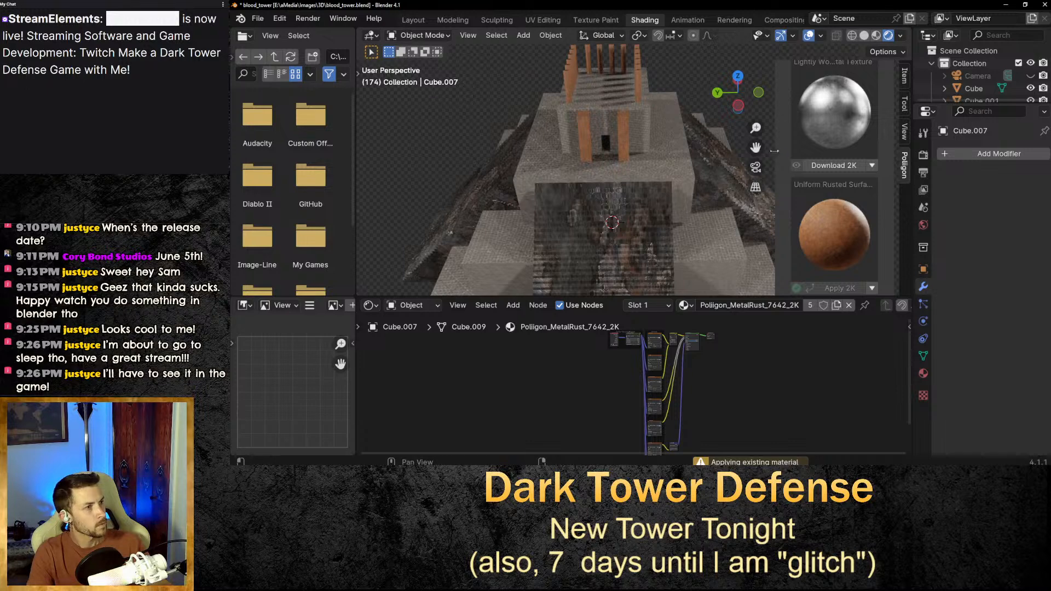
scroll(707, 171, "down", 5)
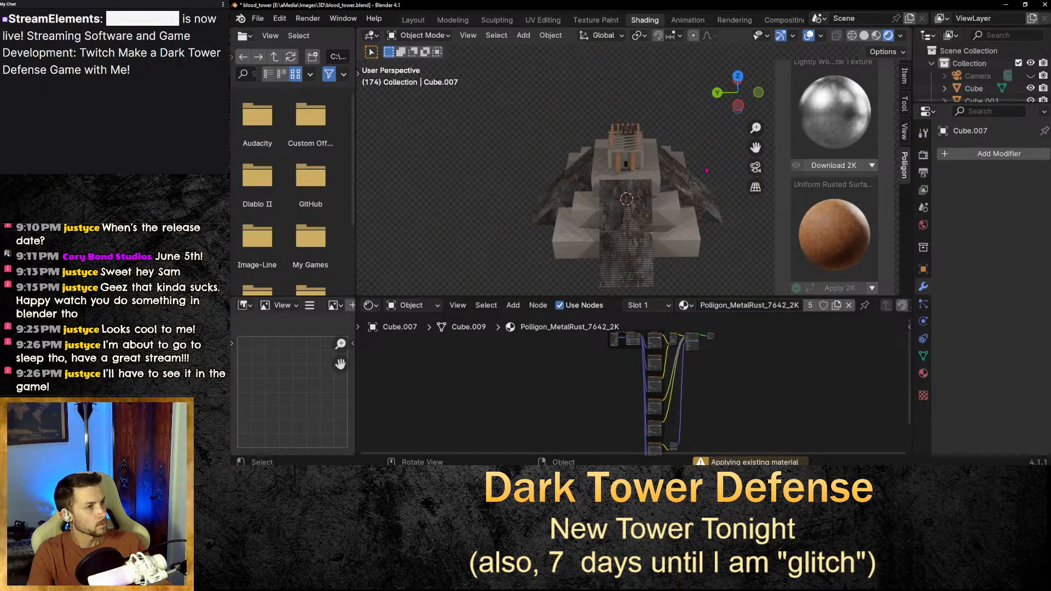
scroll(660, 132, "up", 3)
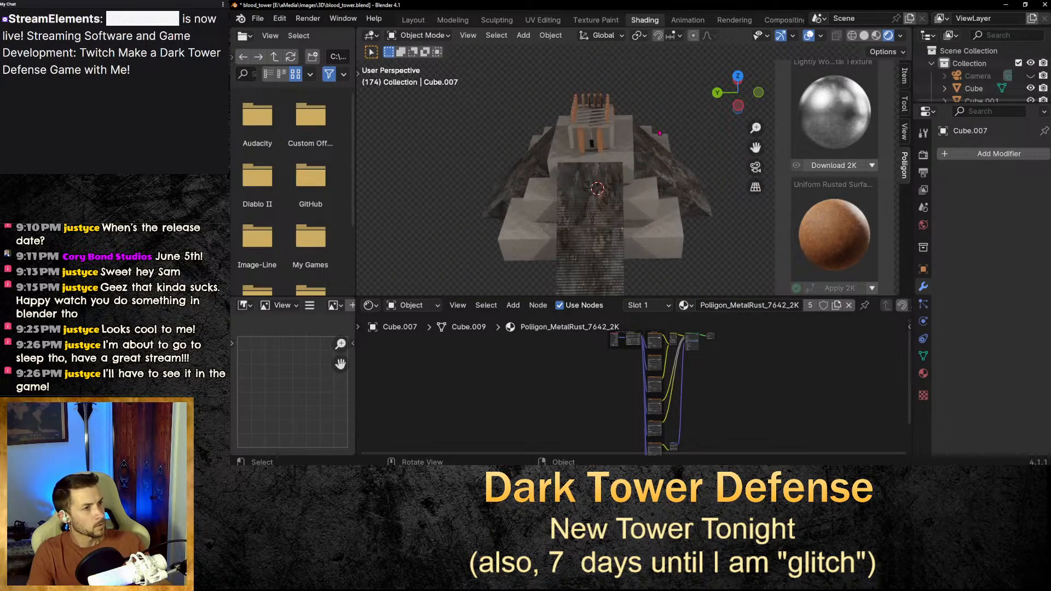
left_click(597, 20)
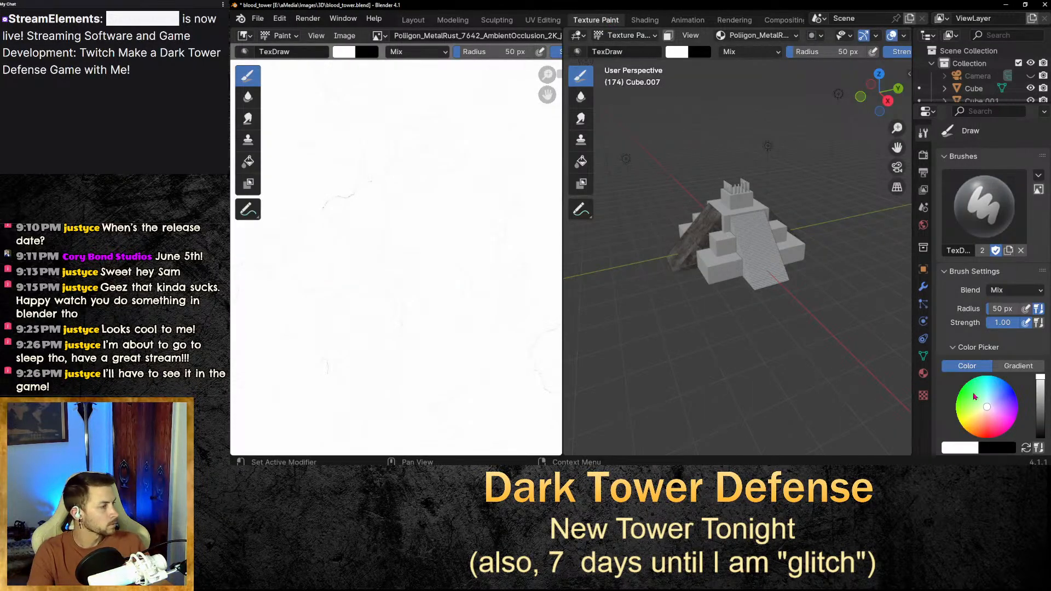
left_click(988, 420)
left_click_drag(988, 420, 989, 435)
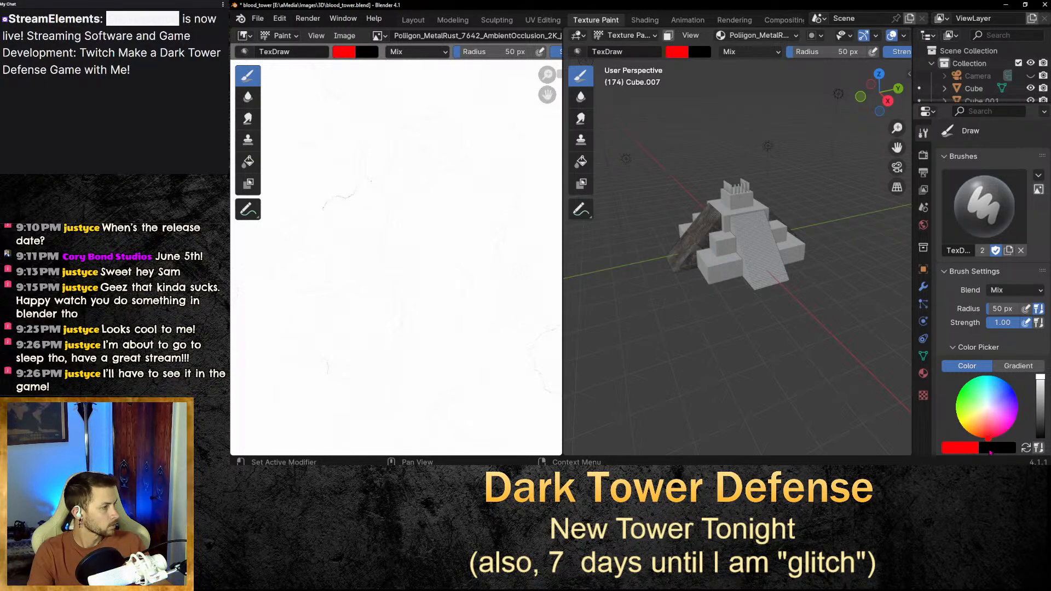
Darken the red brush colour to a value of 0.605.
left_click(979, 450)
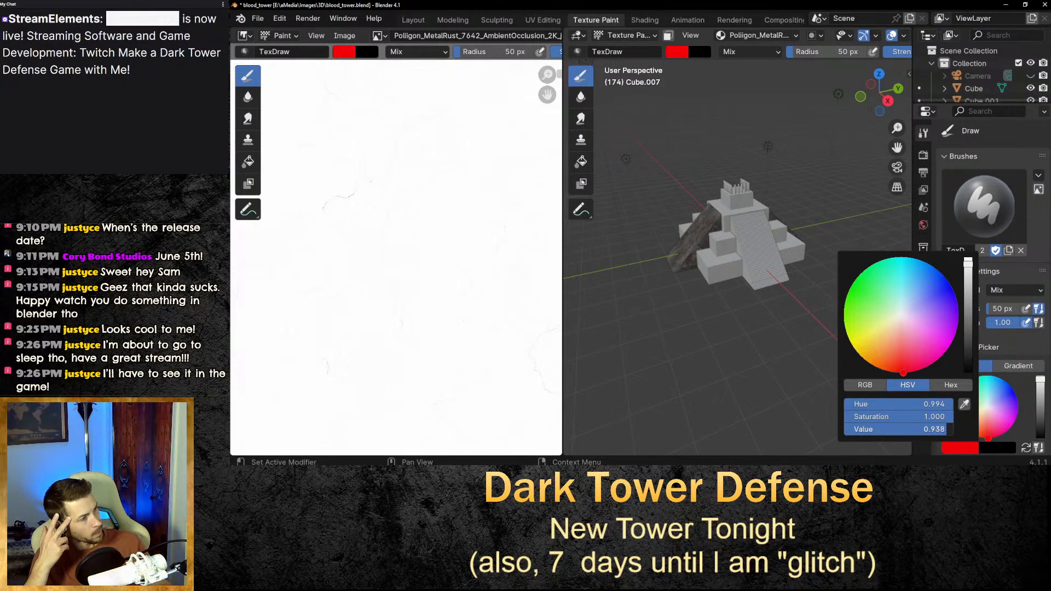
left_click_drag(934, 435, 891, 434)
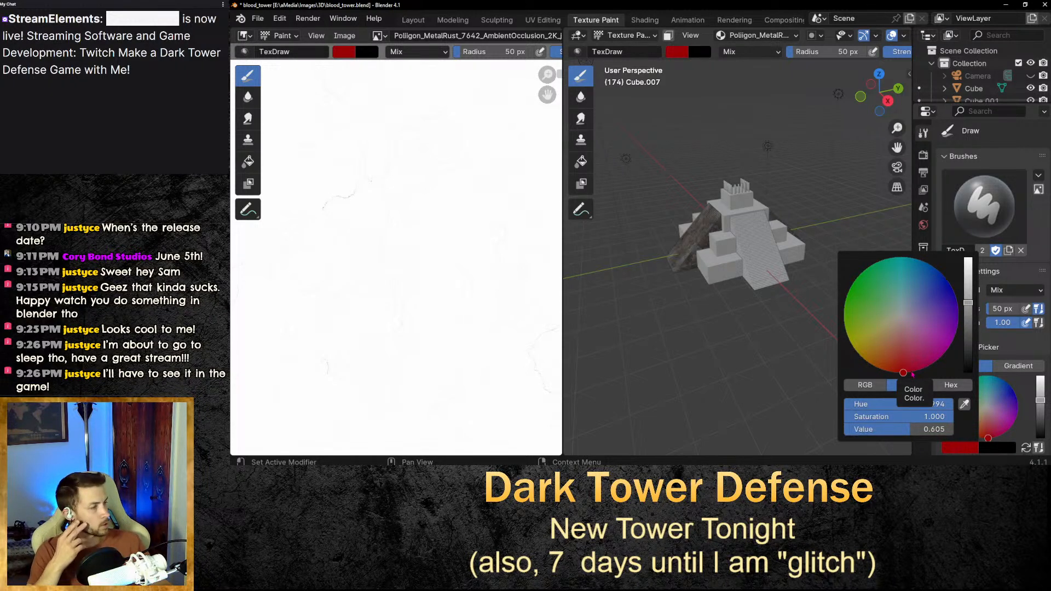
left_click_drag(891, 372, 893, 371)
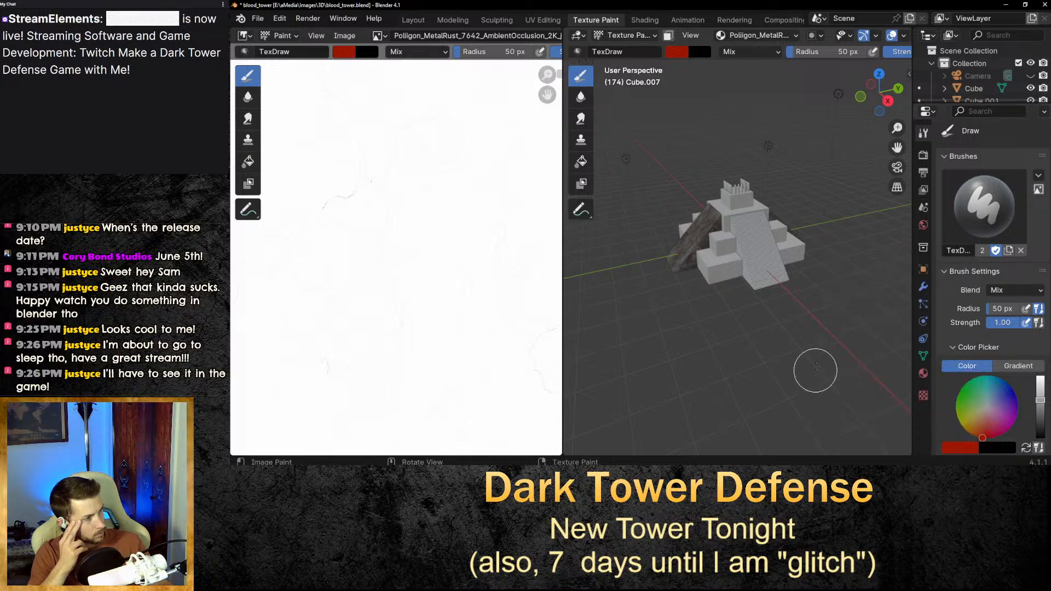
Lower the brush strength to 0.12 and paint a test stroke on the texture image, then undo it.
scroll(766, 236, "up", 2)
scroll(824, 264, "up", 1)
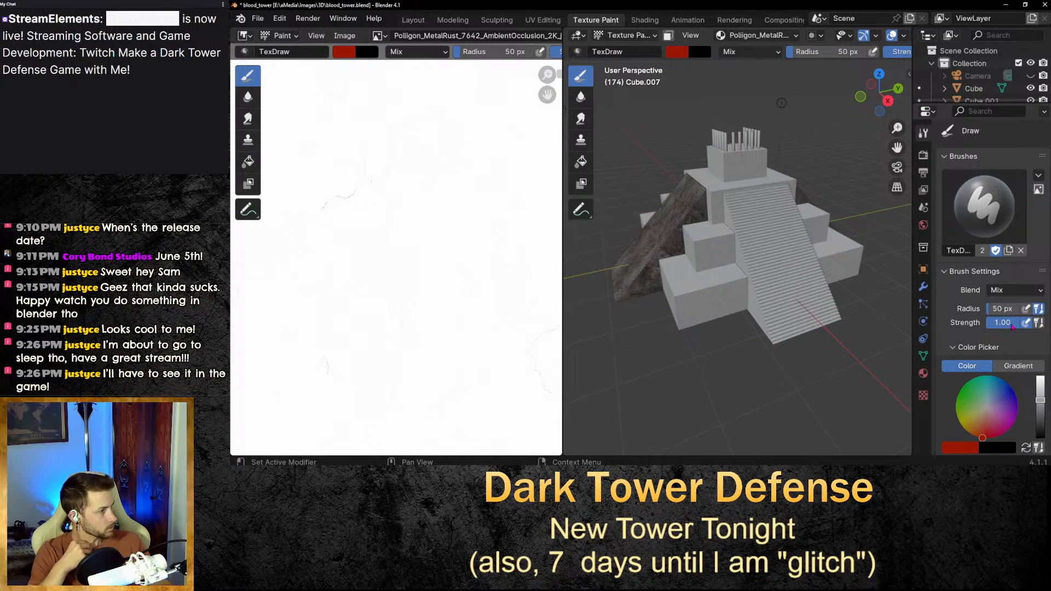
left_click_drag(1012, 326, 994, 327)
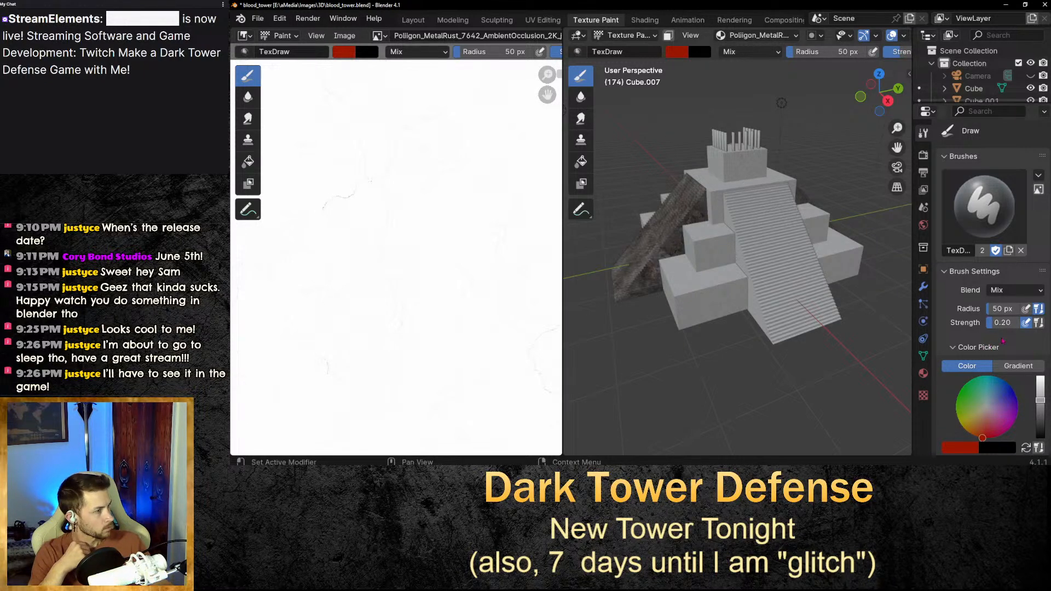
left_click_drag(996, 327, 992, 328)
scroll(898, 294, "up", 2)
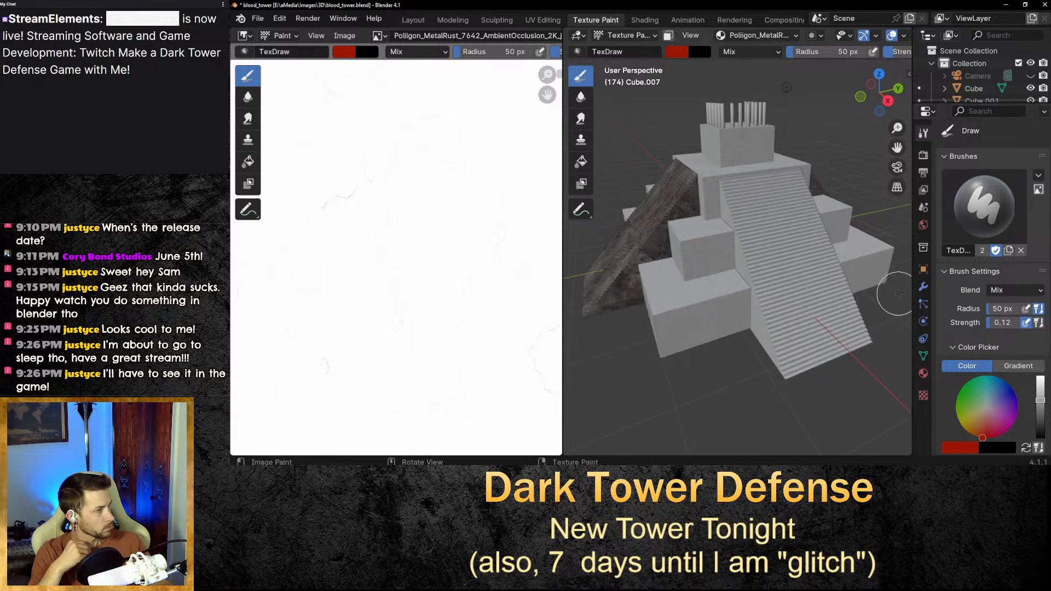
mouse_move(898, 294)
middle_mouse_down()
mouse_move(571, 297)
mouse_move(588, 299)
middle_mouse_up()
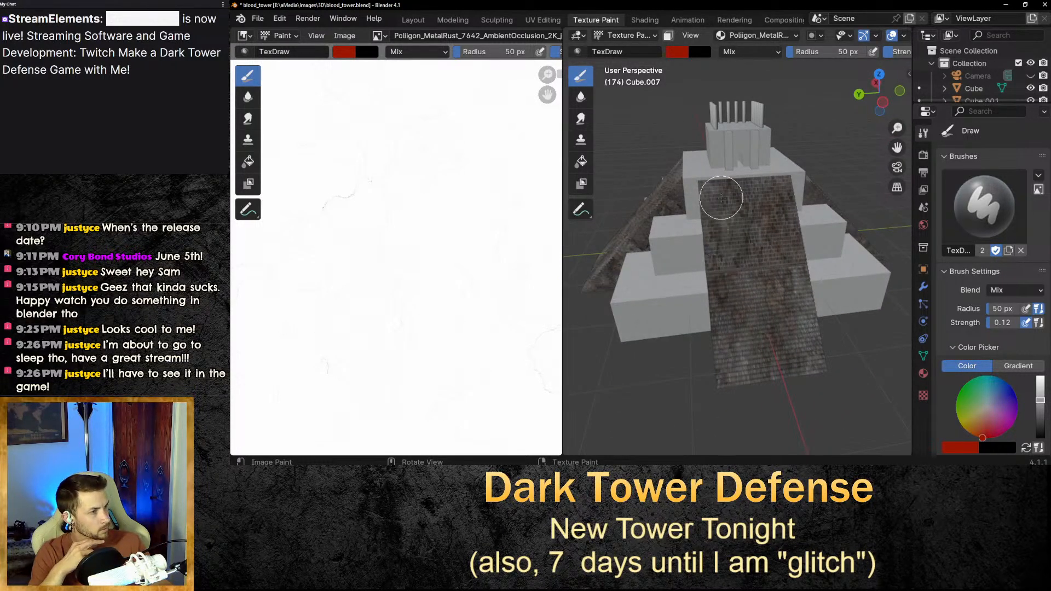
left_click_drag(721, 197, 732, 214)
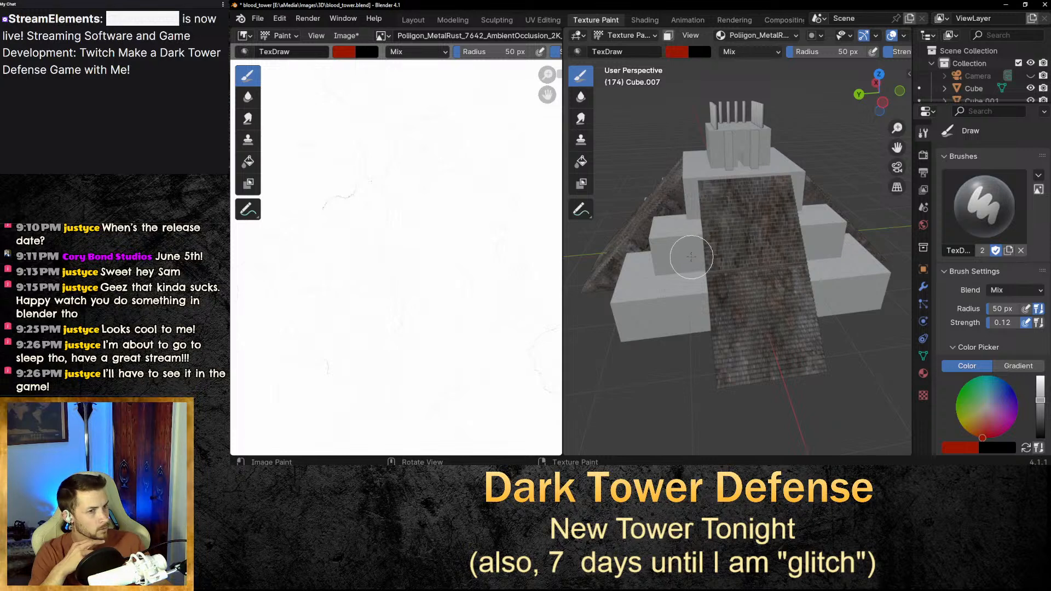
mouse_move(392, 152)
left_mouse_down()
mouse_move(447, 303)
mouse_move(390, 348)
left_mouse_up()
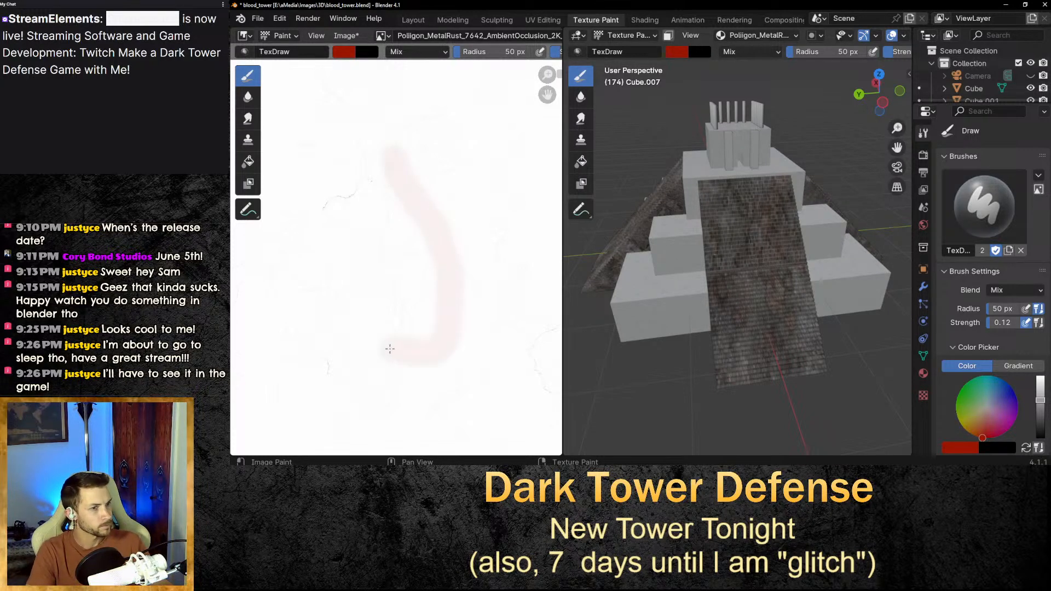
scroll(722, 230, "up", 5)
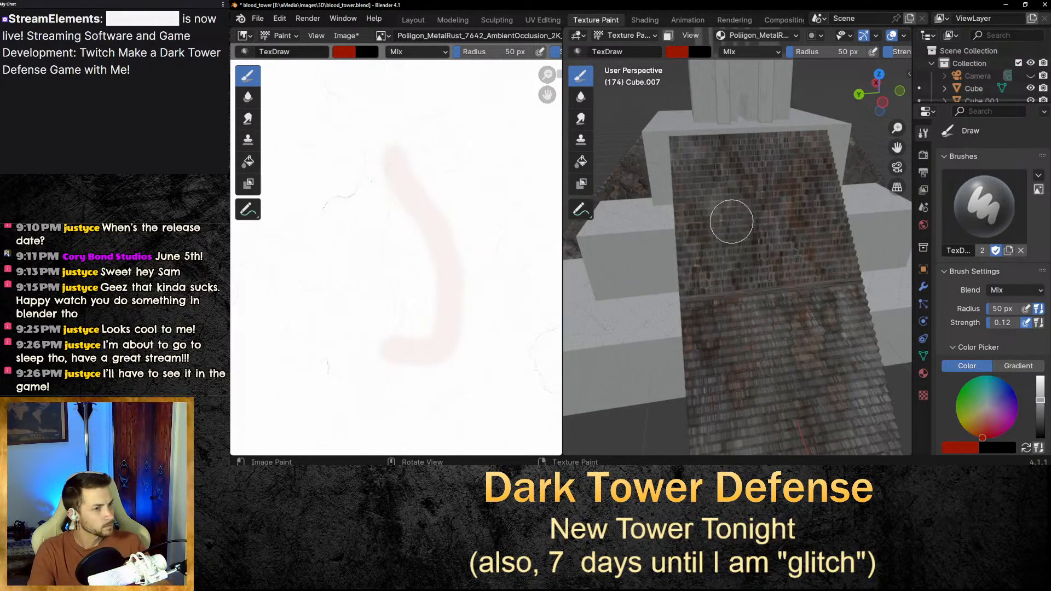
key("ctrl+z")
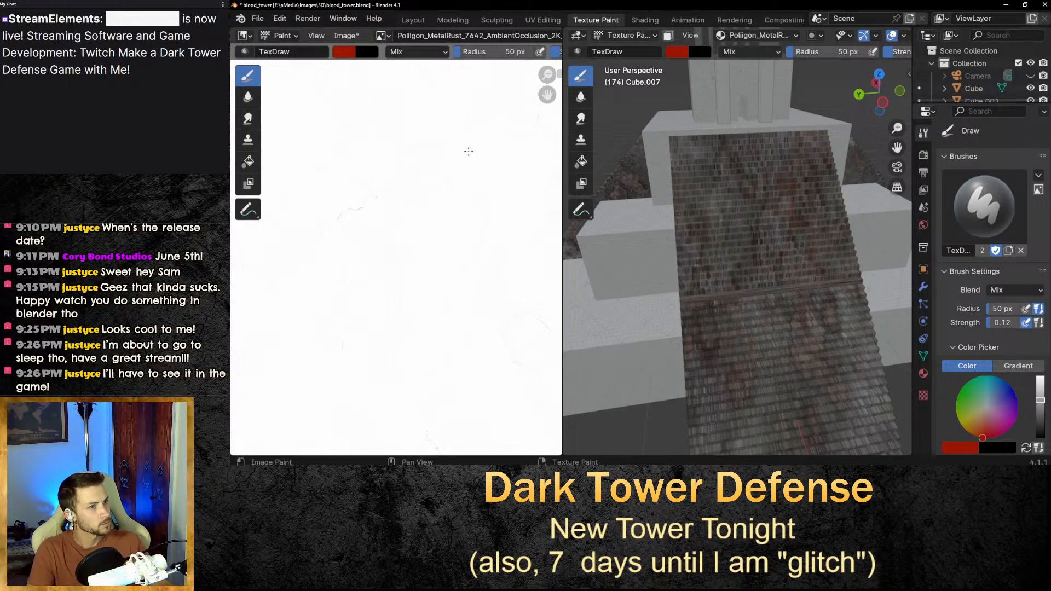
Set the brush strength to 0.32 and paint test strokes on the framed texture image, then undo them.
key("Home")
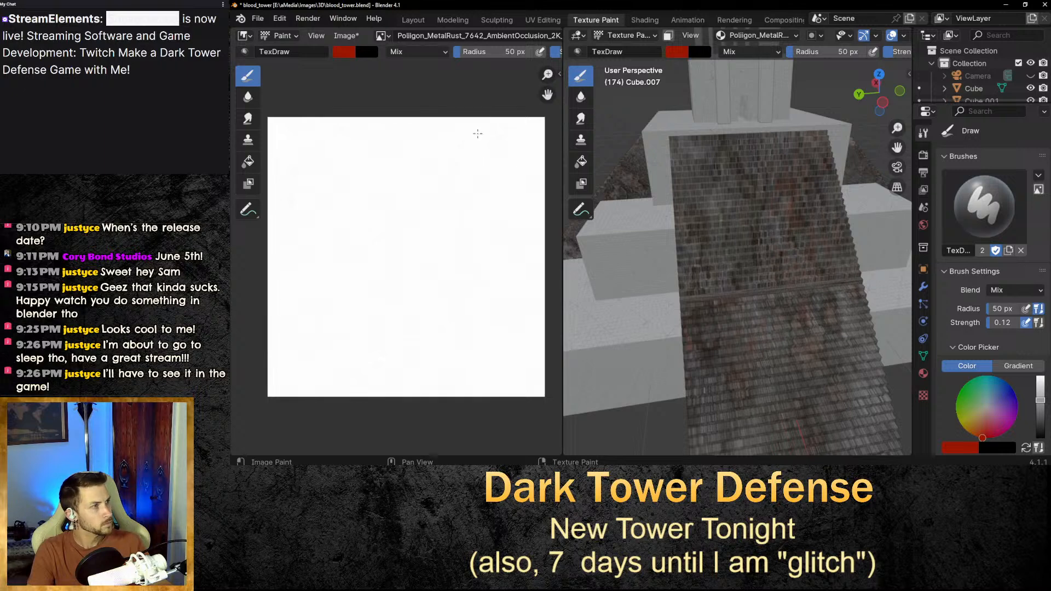
mouse_move(475, 124)
left_mouse_down()
mouse_move(445, 176)
mouse_move(469, 240)
mouse_move(452, 304)
left_mouse_up()
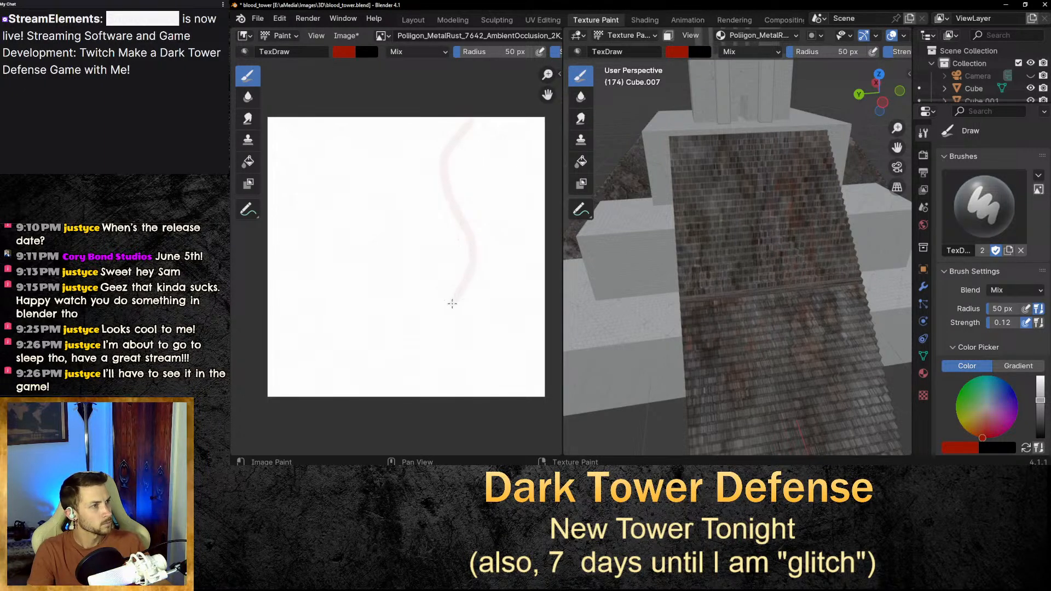
middle_click_drag(671, 227, 719, 200)
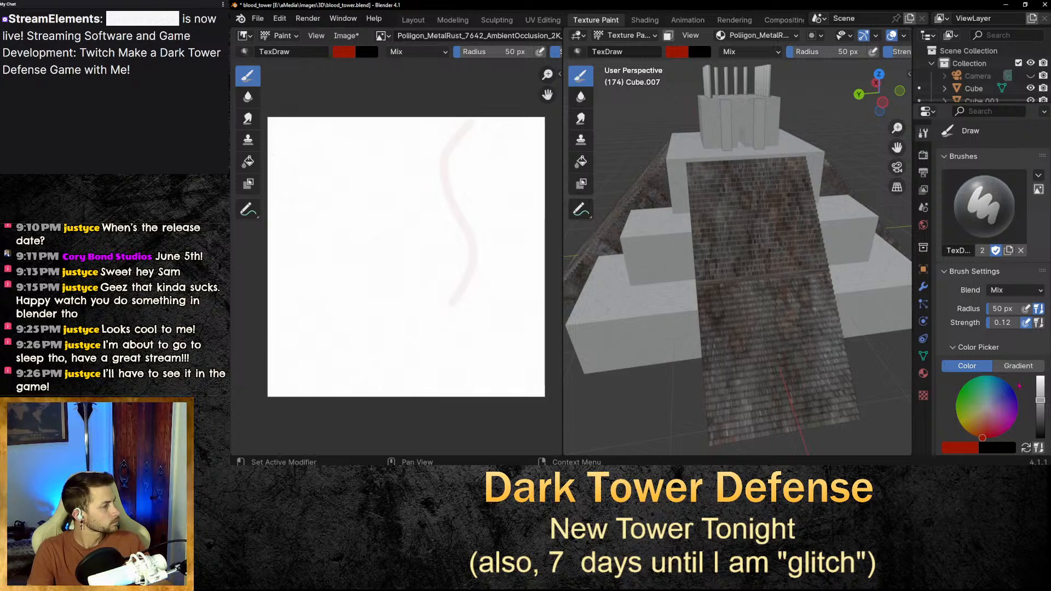
key("ctrl+z")
left_click_drag(1003, 324, 1011, 324)
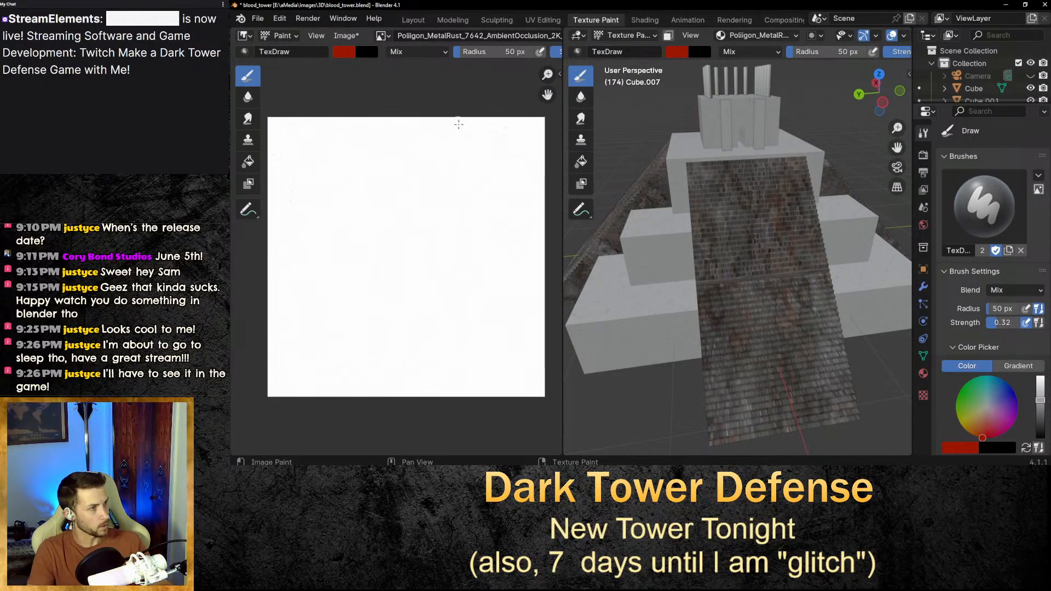
mouse_move(459, 124)
left_mouse_down()
mouse_move(463, 178)
mouse_move(417, 271)
mouse_move(393, 283)
mouse_move(405, 198)
mouse_move(458, 268)
left_mouse_up()
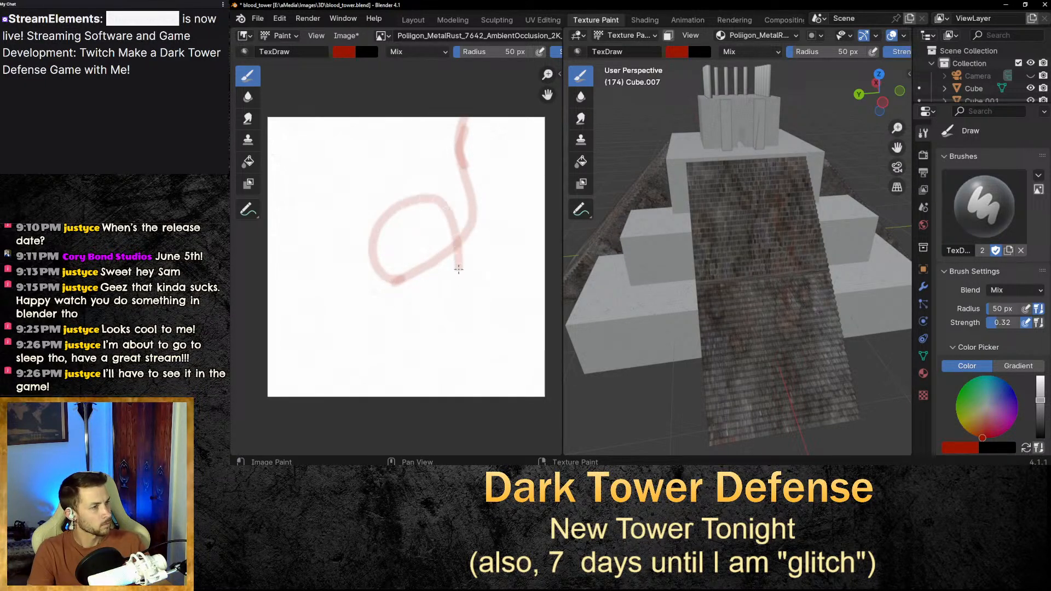
key("ctrl+z")
key("ctrl+z")
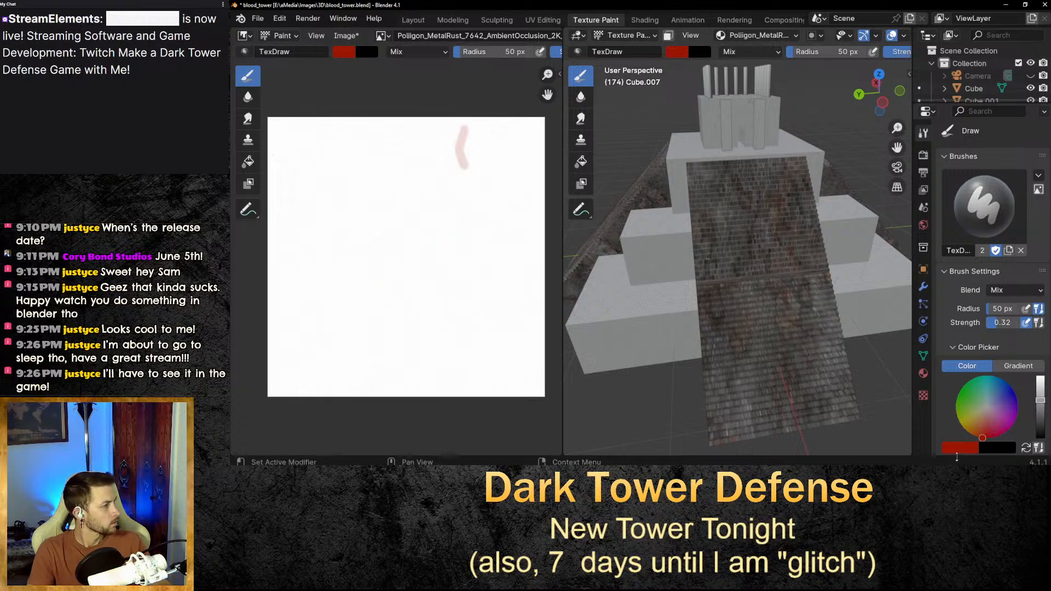
key("ctrl+z")
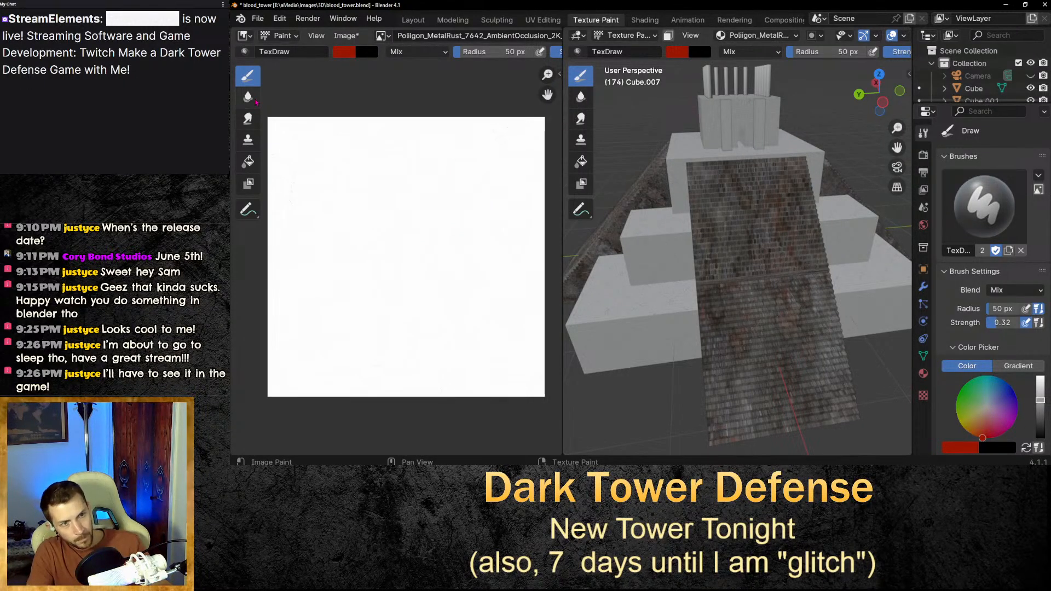
Brighten the brush colour to a value of 0.824 and undo a test stroke on the texture.
left_click(345, 51)
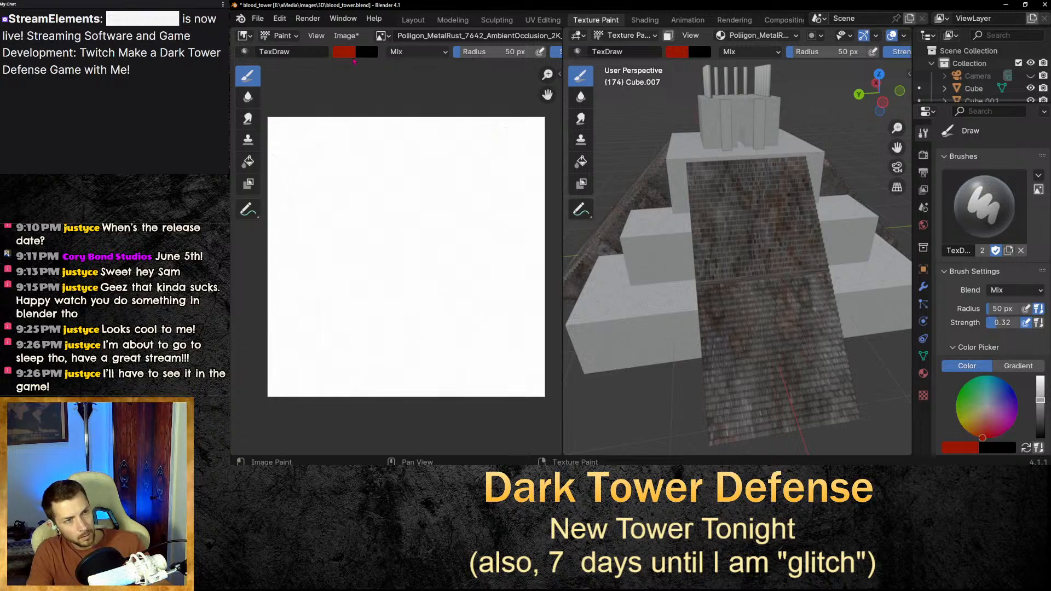
left_click(350, 53)
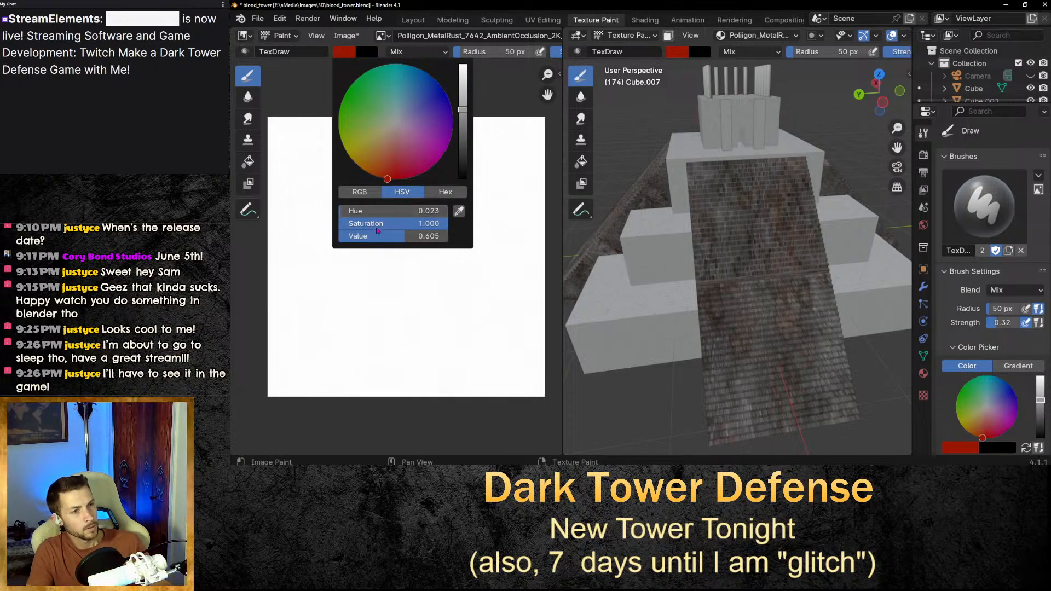
left_click_drag(401, 236, 426, 236)
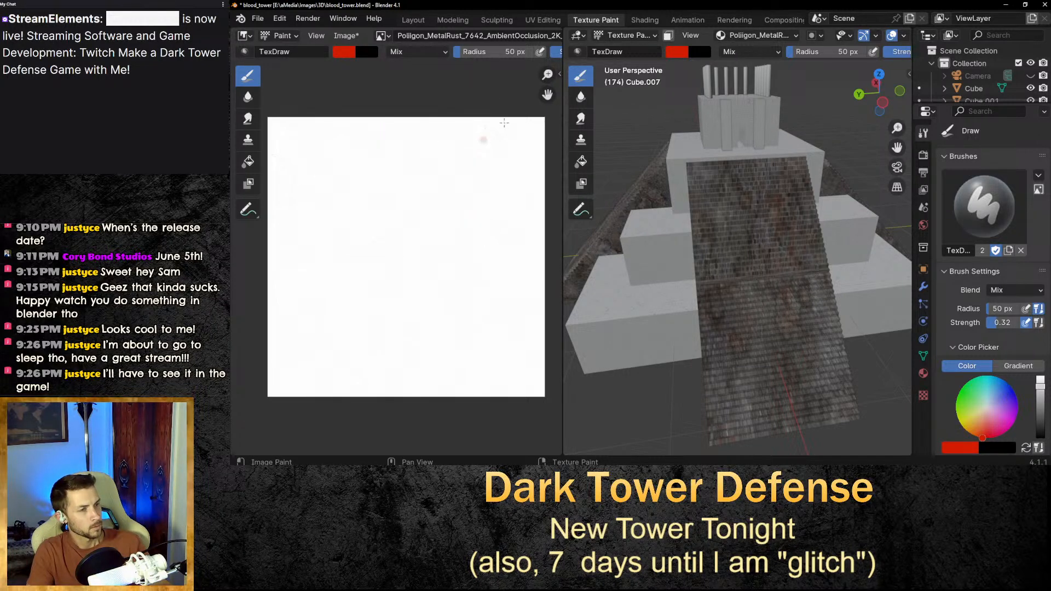
mouse_move(504, 123)
left_mouse_down()
mouse_move(481, 144)
mouse_move(469, 211)
mouse_move(479, 276)
left_mouse_up()
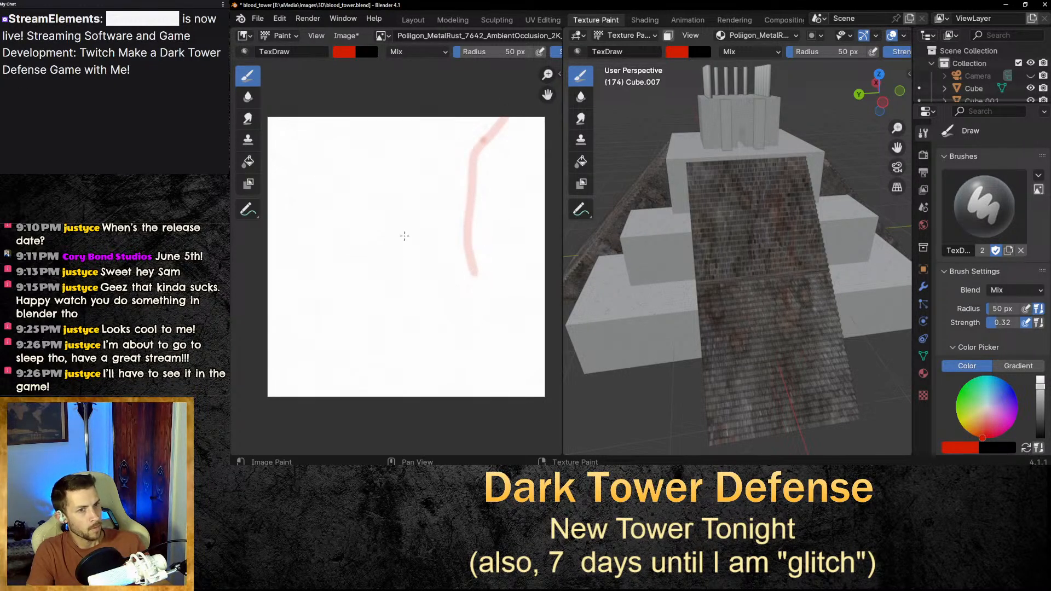
key("ctrl+z")
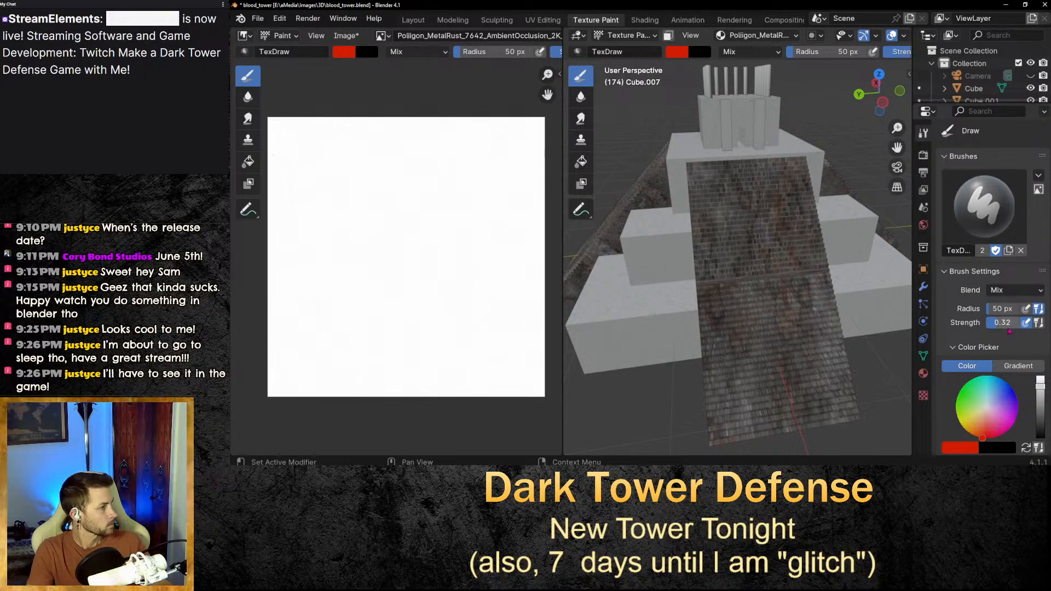
Raise the brush strength to 0.91 and undo a test stroke on the texture.
left_click_drag(1002, 325, 1020, 323)
mouse_move(457, 94)
left_mouse_down()
mouse_move(433, 162)
mouse_move(440, 224)
left_mouse_up()
key("ctrl+z")
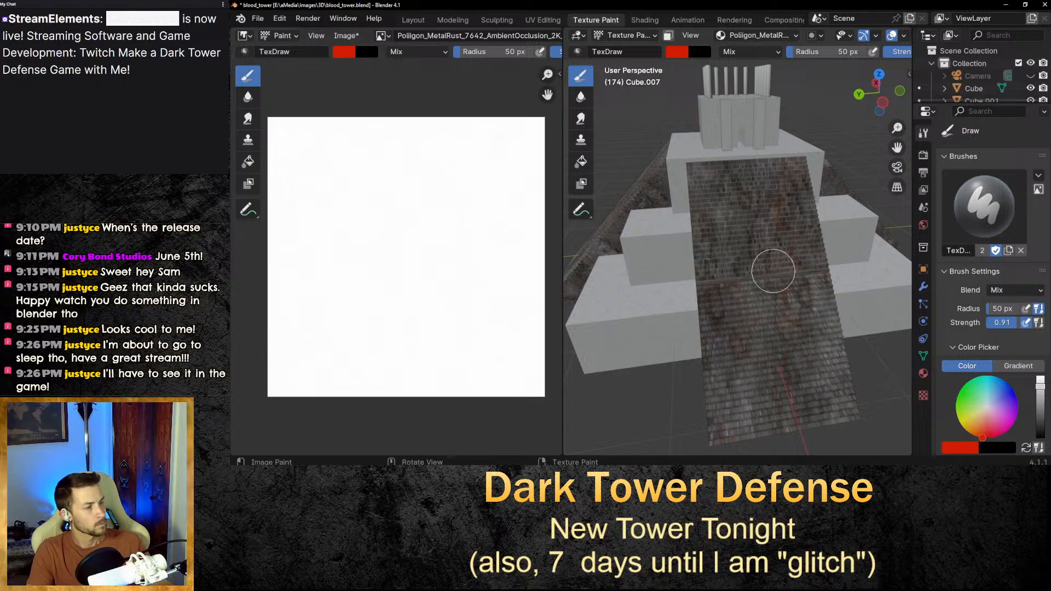
left_click(343, 52)
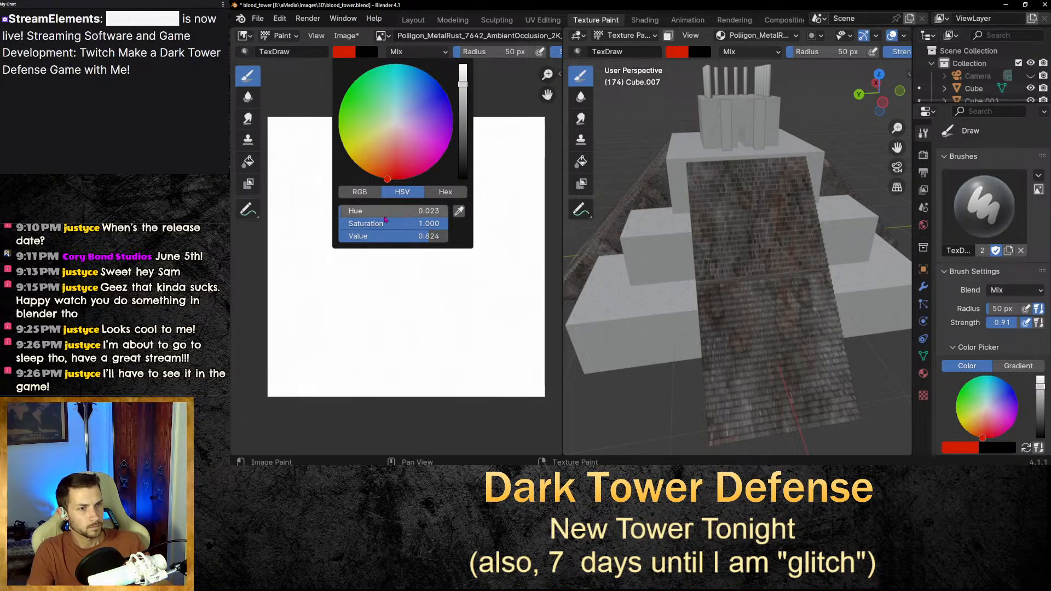
left_click_drag(392, 182, 391, 180)
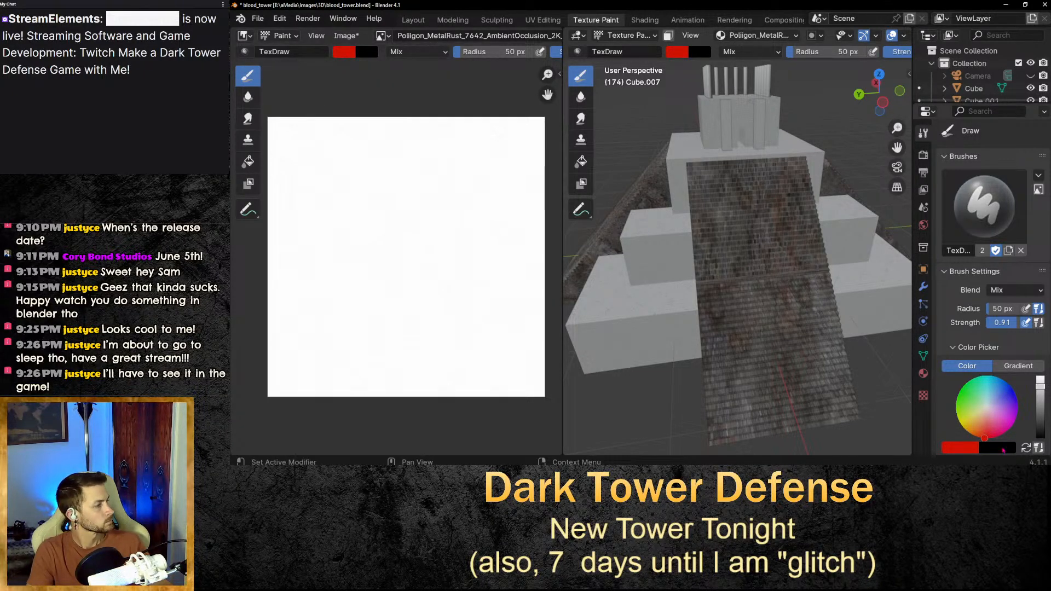
Set the brush radius to 125 px and paint a long diagonal red stroke across the texture image.
left_click(1002, 309)
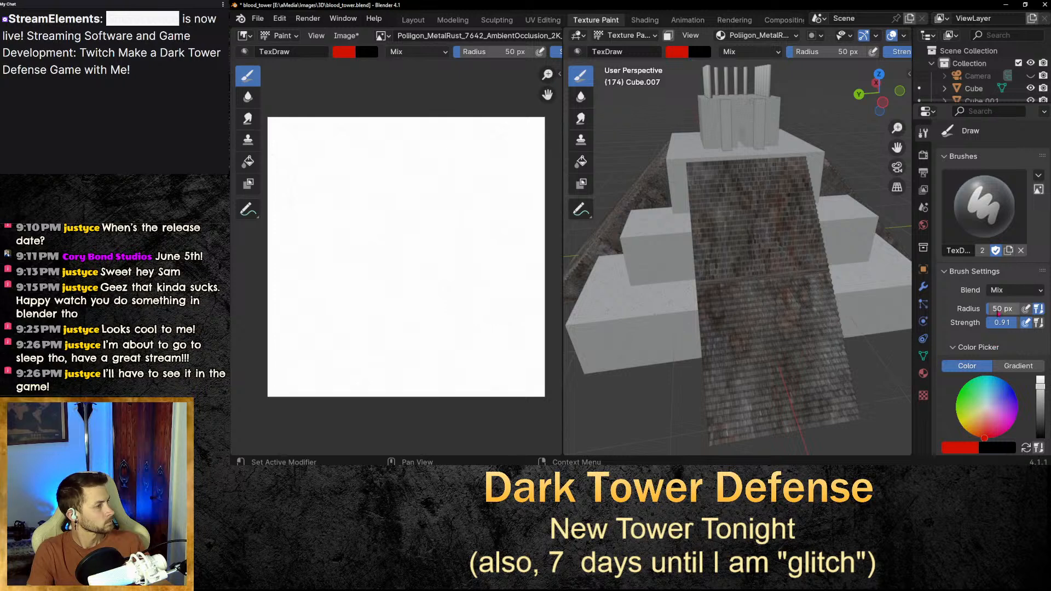
type("125")
key("Return")
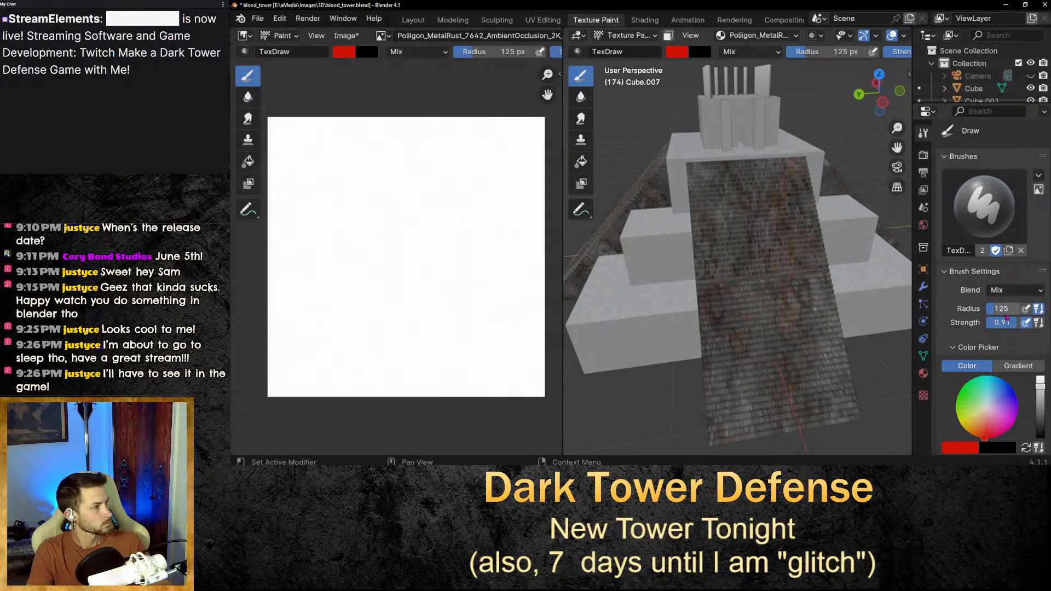
mouse_move(523, 105)
left_mouse_down()
mouse_move(500, 115)
mouse_move(465, 167)
mouse_move(369, 400)
left_mouse_up()
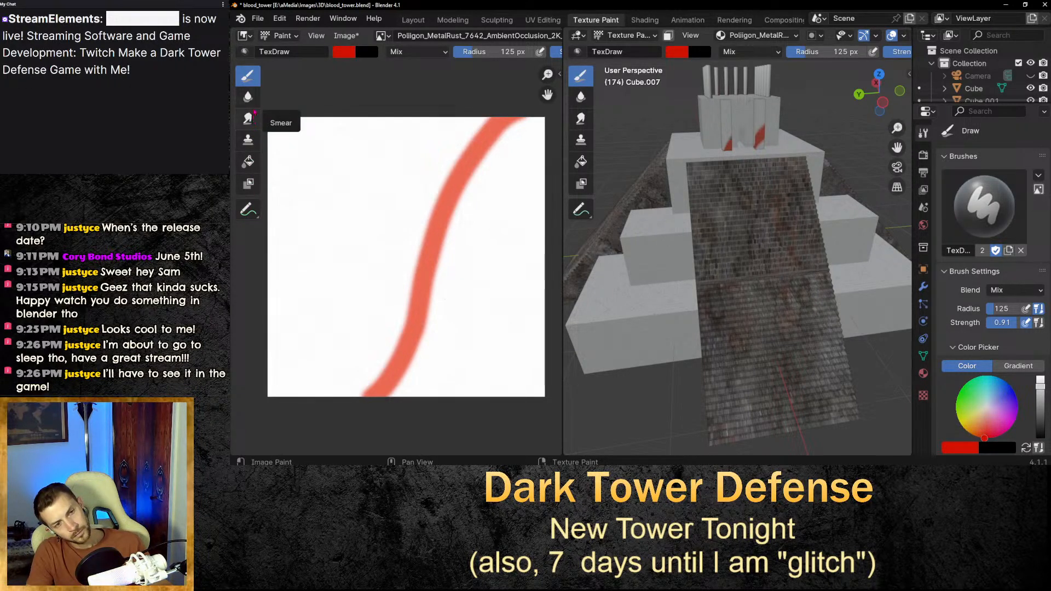
Switch to the Smear tool and smear the red stroke into thin dripping blood streaks on the texture.
left_click(248, 119)
left_click_drag(485, 197, 408, 290)
mouse_move(469, 216)
left_mouse_down()
mouse_move(399, 320)
mouse_move(399, 411)
left_mouse_up()
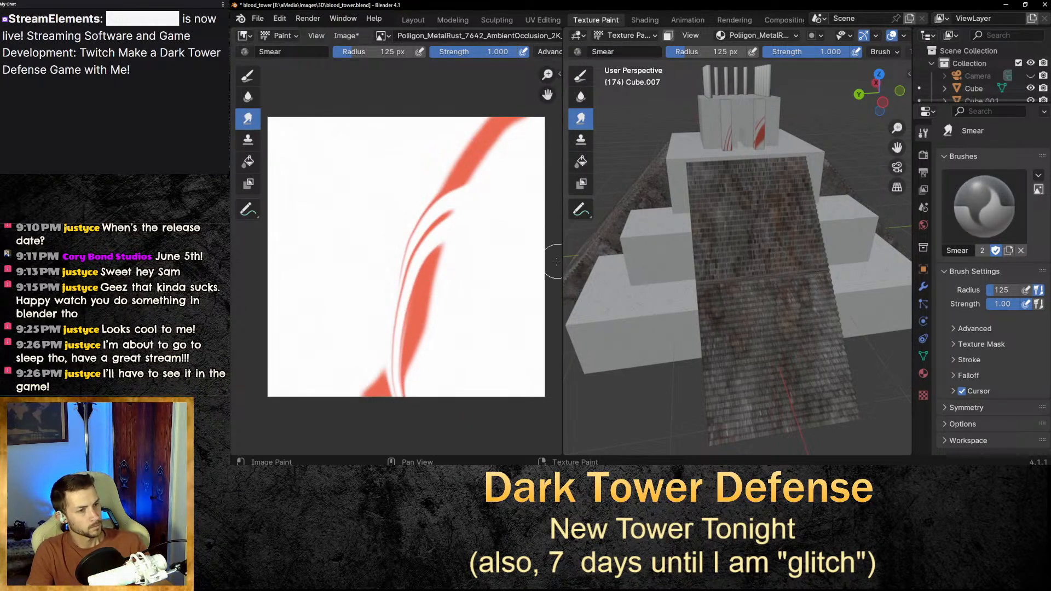
scroll(468, 264, "up", 2)
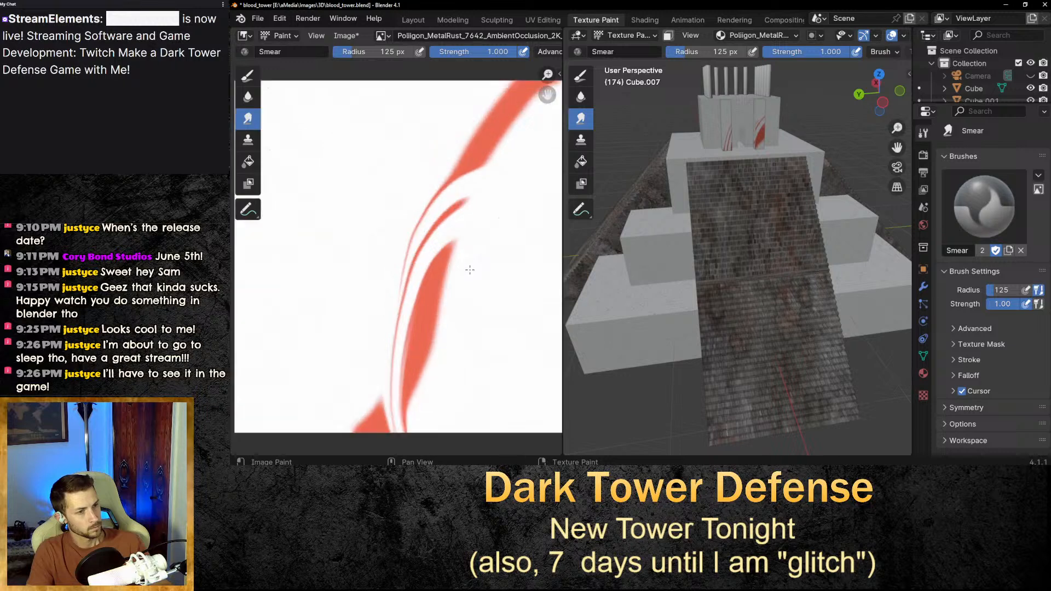
left_click_drag(470, 259, 350, 445)
scroll(484, 318, "down", 2)
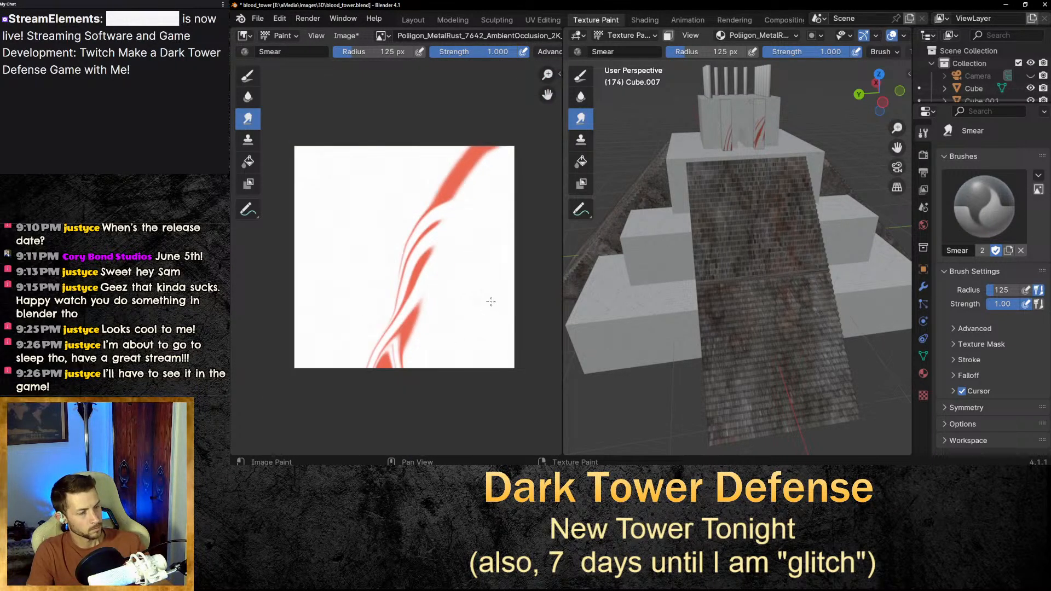
left_click_drag(427, 286, 372, 368)
left_click_drag(415, 323, 351, 396)
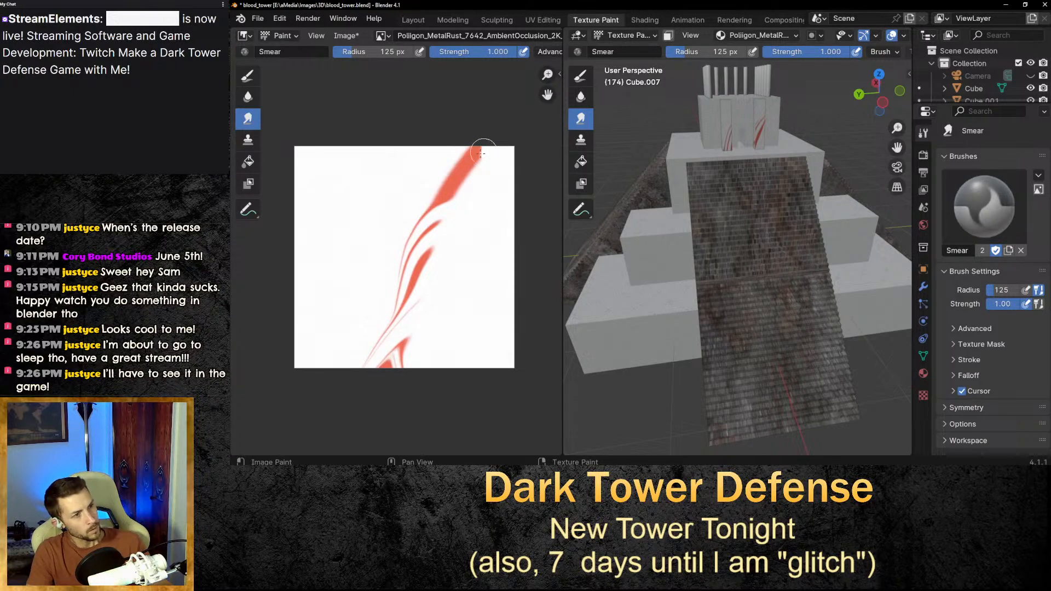
left_click_drag(484, 151, 383, 203)
mouse_move(484, 153)
left_mouse_down()
mouse_move(383, 210)
mouse_move(316, 340)
left_mouse_up()
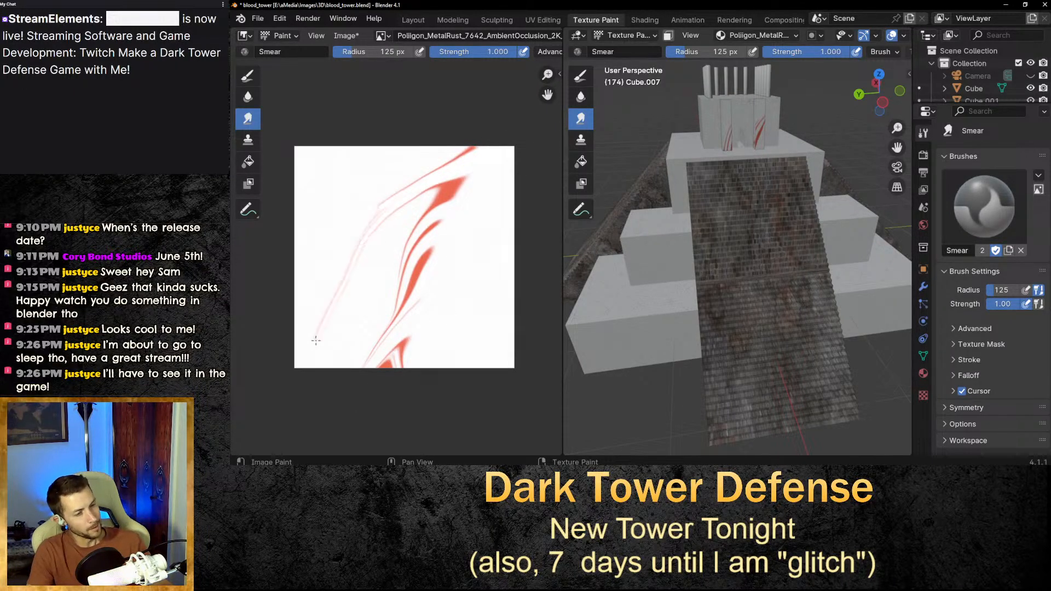
mouse_move(481, 192)
left_mouse_down()
mouse_move(356, 295)
mouse_move(316, 375)
left_mouse_up()
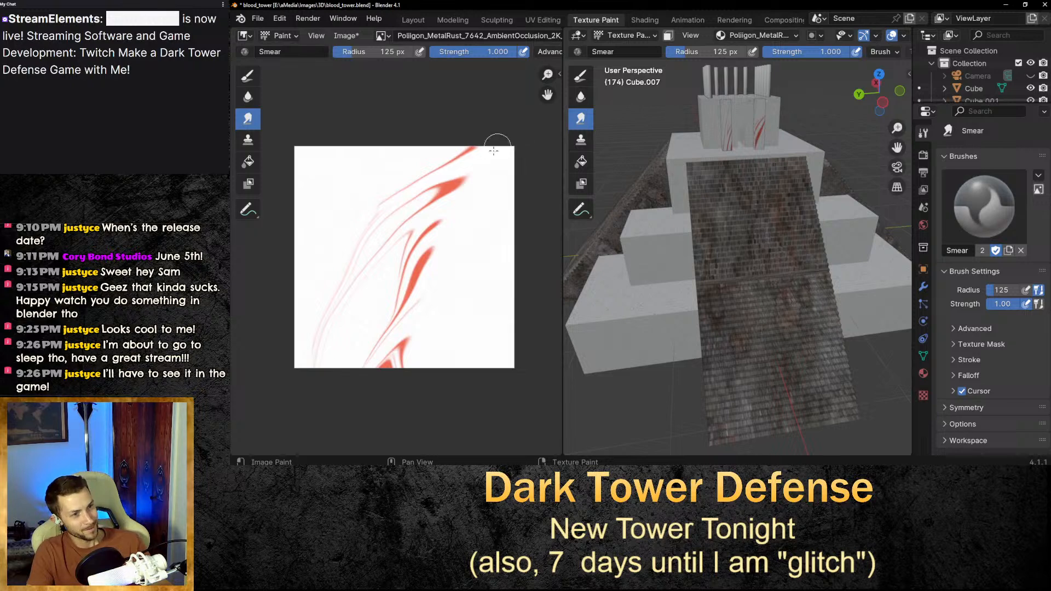
mouse_move(496, 141)
left_mouse_down()
mouse_move(393, 253)
mouse_move(341, 362)
left_mouse_up()
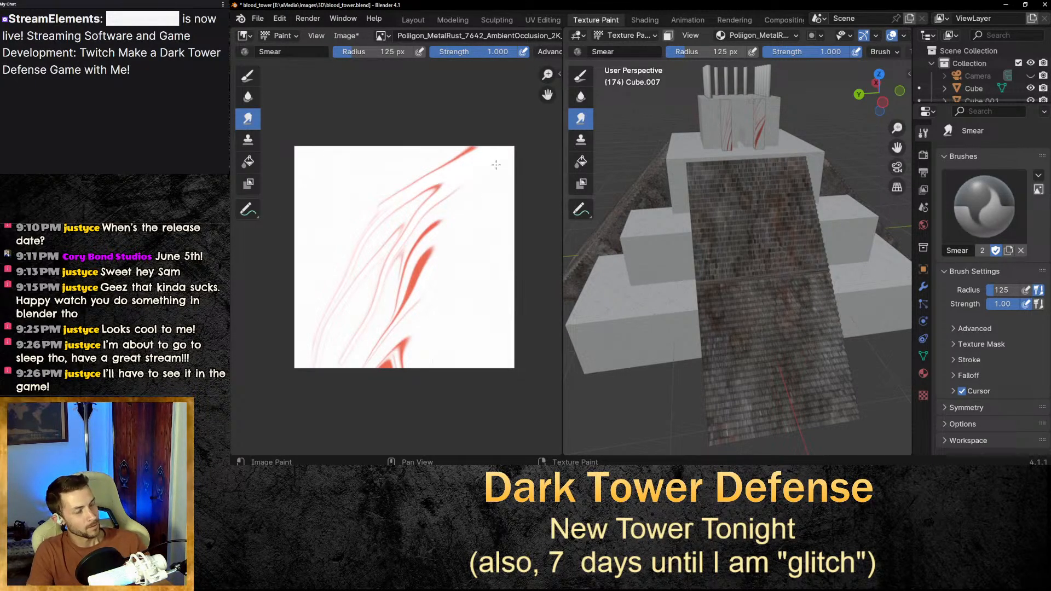
mouse_move(462, 191)
left_mouse_down()
mouse_move(397, 315)
mouse_move(375, 383)
left_mouse_up()
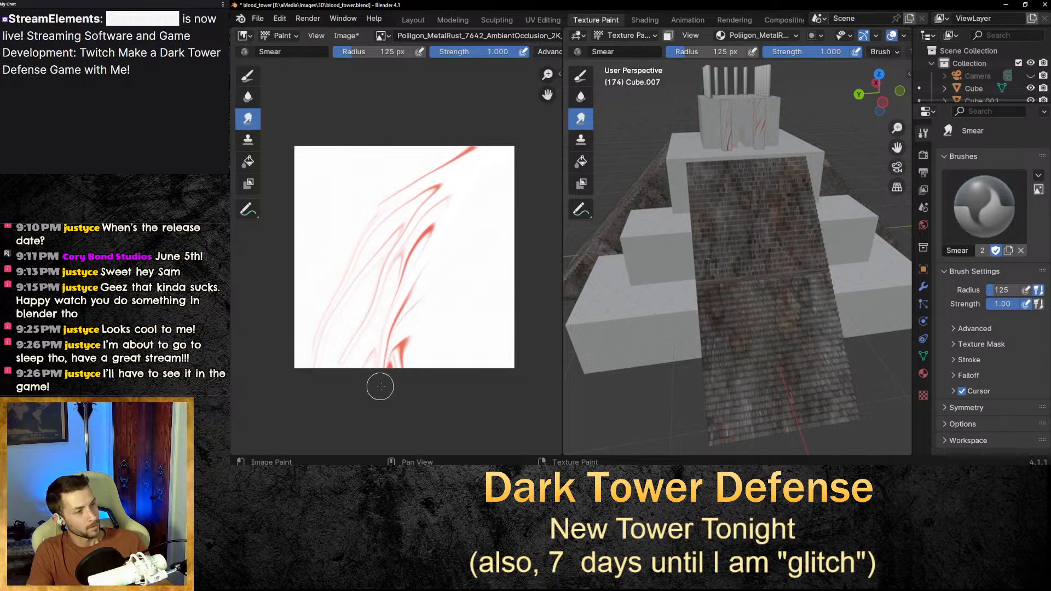
middle_click_drag(733, 262, 754, 299)
scroll(753, 299, "down", 5)
scroll(753, 298, "up", 3)
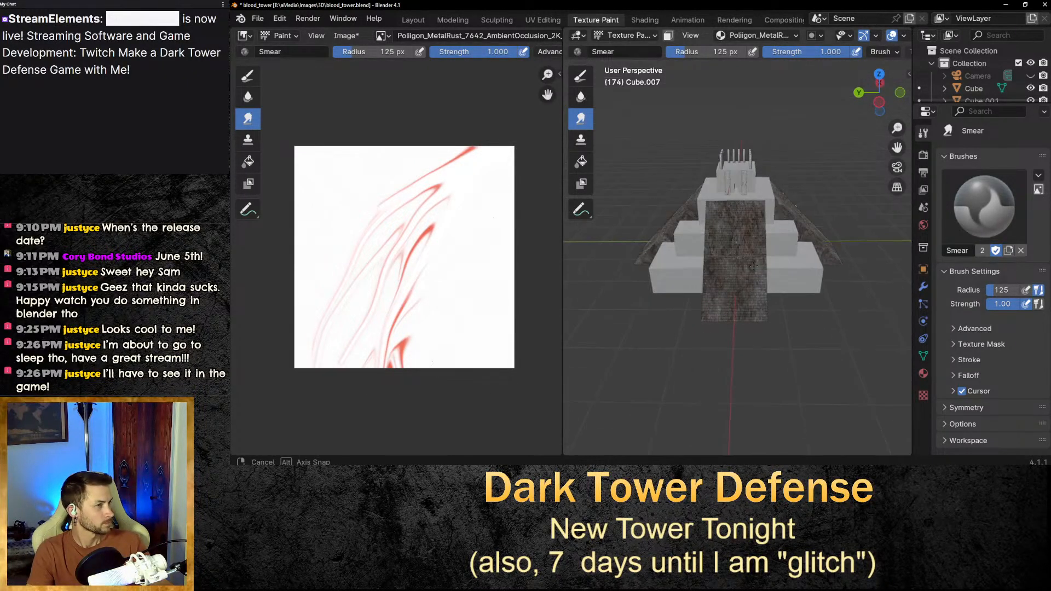
scroll(753, 292, "up", 2)
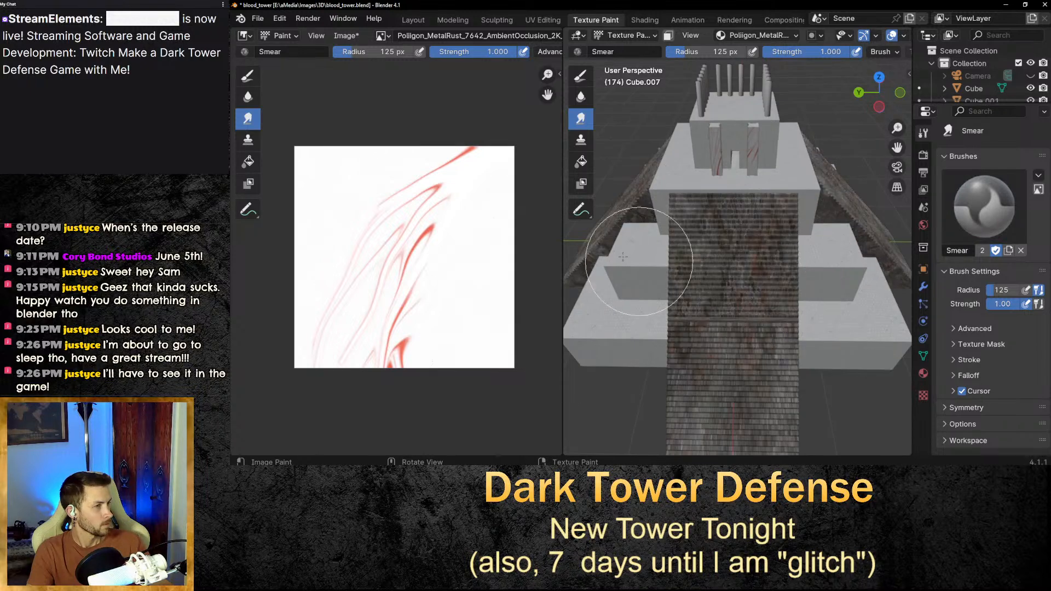
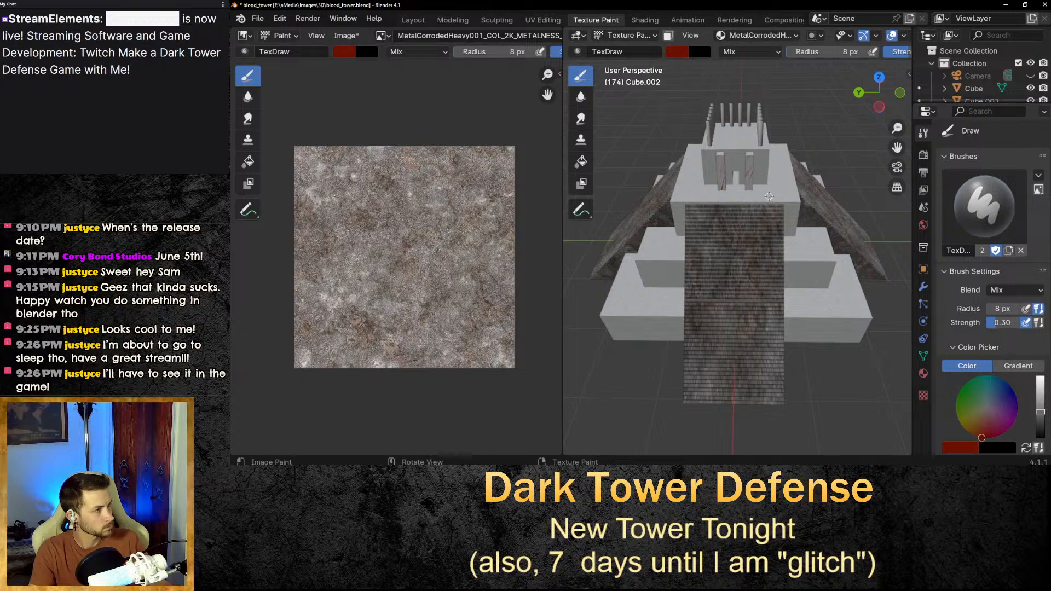
Paint thin red blood streaks down the stairway and tower front with the 8 px brush.
left_click_drag(769, 209, 788, 259)
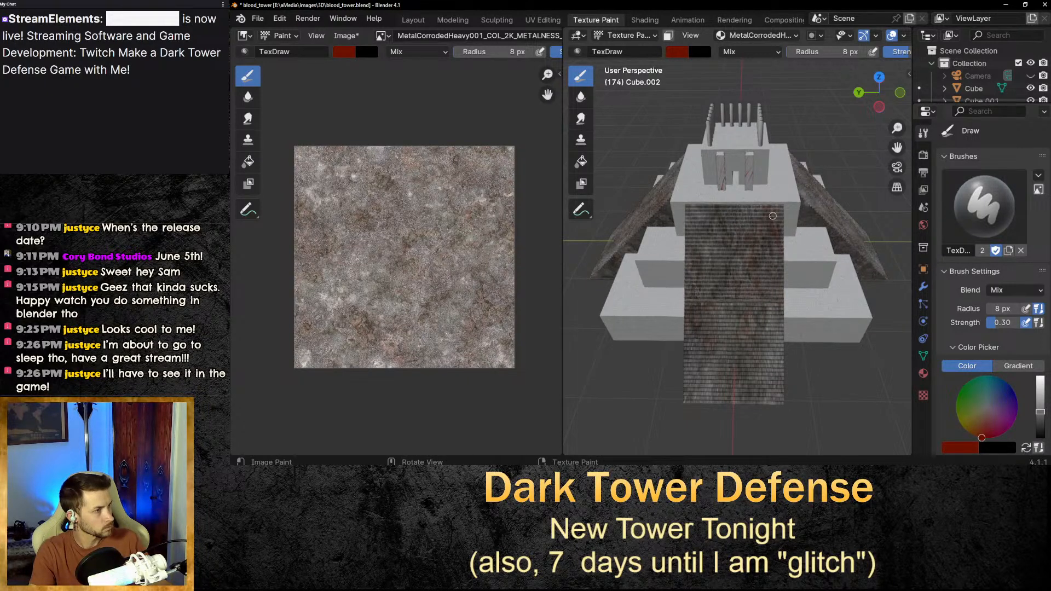
mouse_move(771, 215)
left_mouse_down()
mouse_move(747, 277)
mouse_move(756, 264)
mouse_move(764, 337)
left_mouse_up()
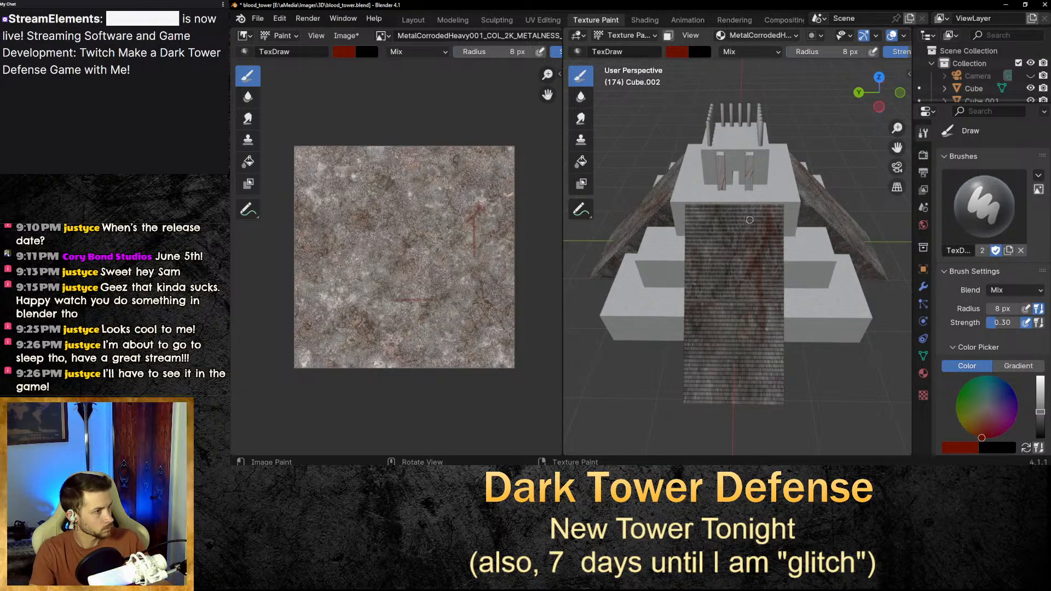
mouse_move(734, 202)
left_mouse_down()
mouse_move(717, 303)
mouse_move(712, 233)
mouse_move(685, 294)
left_mouse_up()
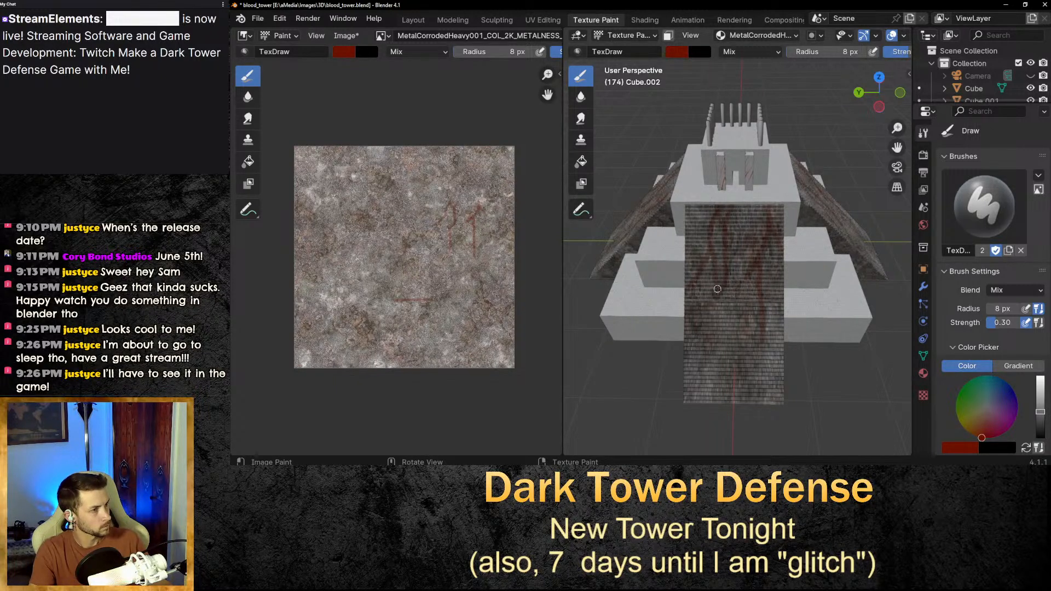
left_click_drag(715, 314, 716, 324)
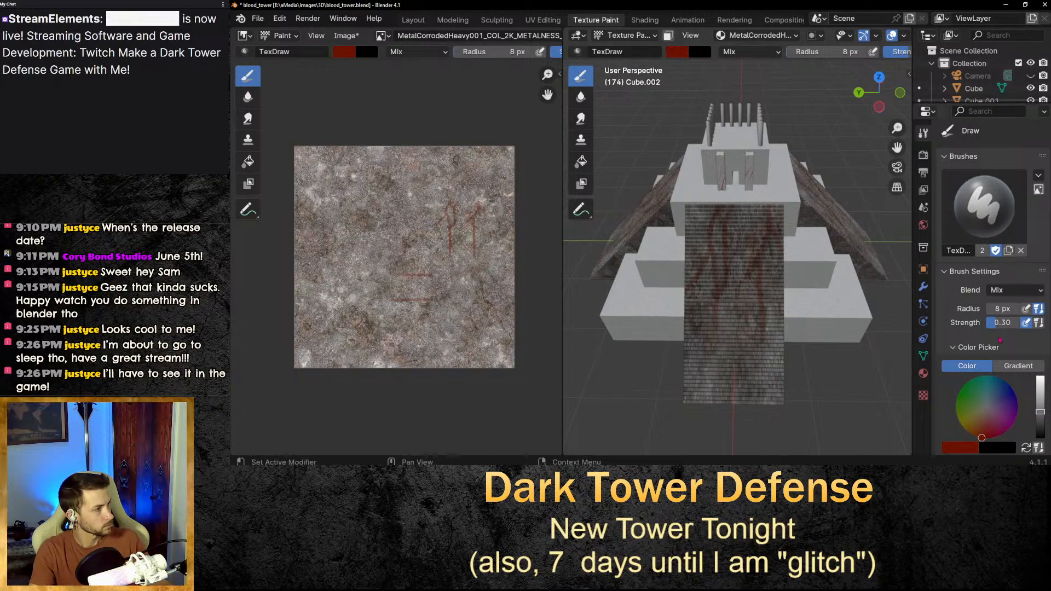
Set the brush radius to 12 px and paint thicker blood drips down the stairway and along its top edge.
left_click(1005, 310)
type("1")
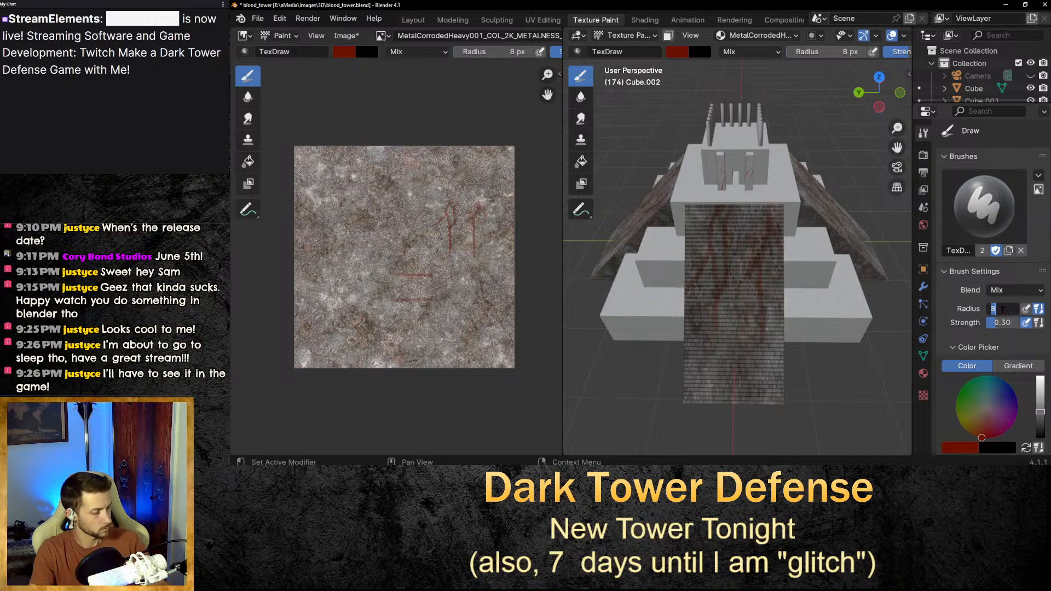
type("2")
key("Return")
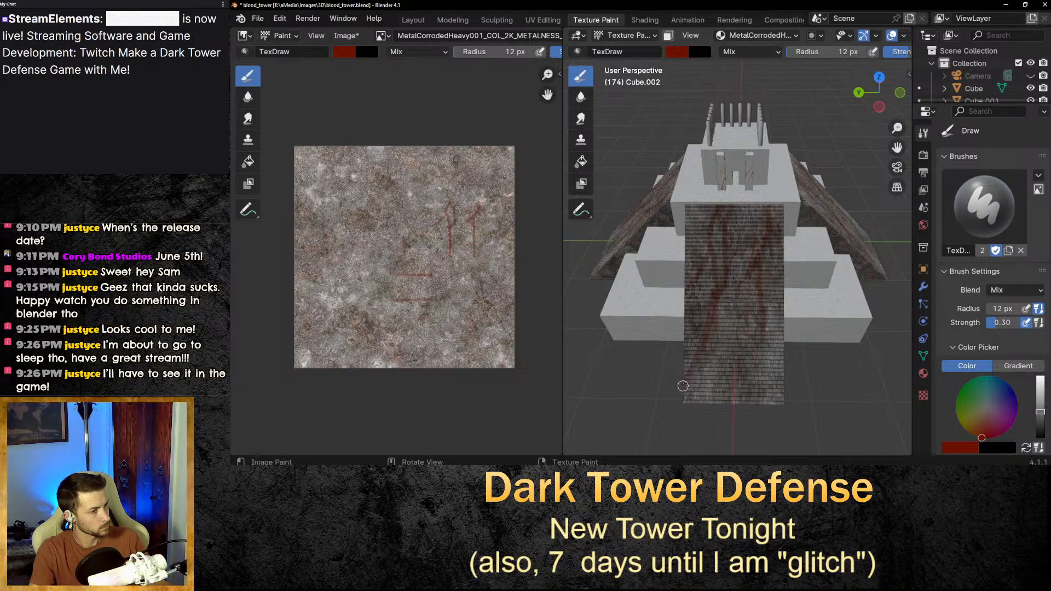
left_click_drag(673, 400, 709, 344)
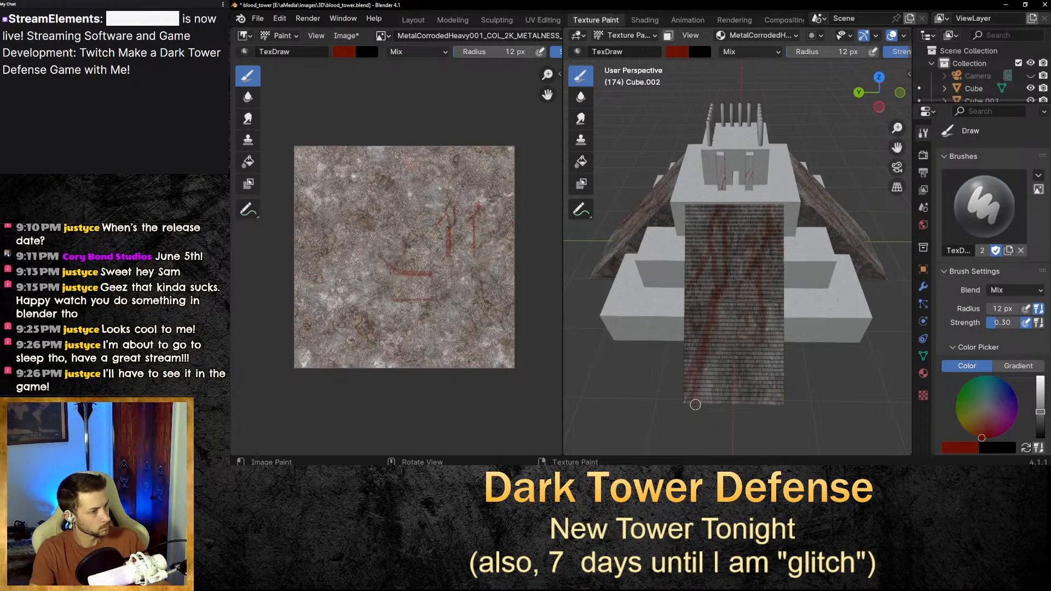
mouse_move(695, 407)
left_mouse_down()
mouse_move(716, 331)
mouse_move(701, 414)
mouse_move(718, 317)
left_mouse_up()
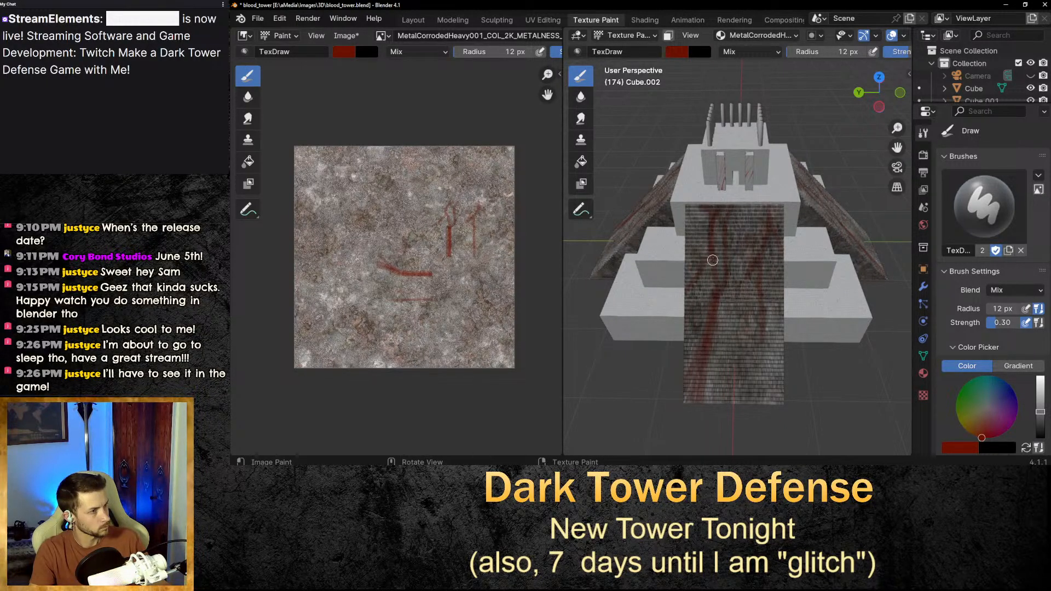
left_click_drag(712, 260, 712, 291)
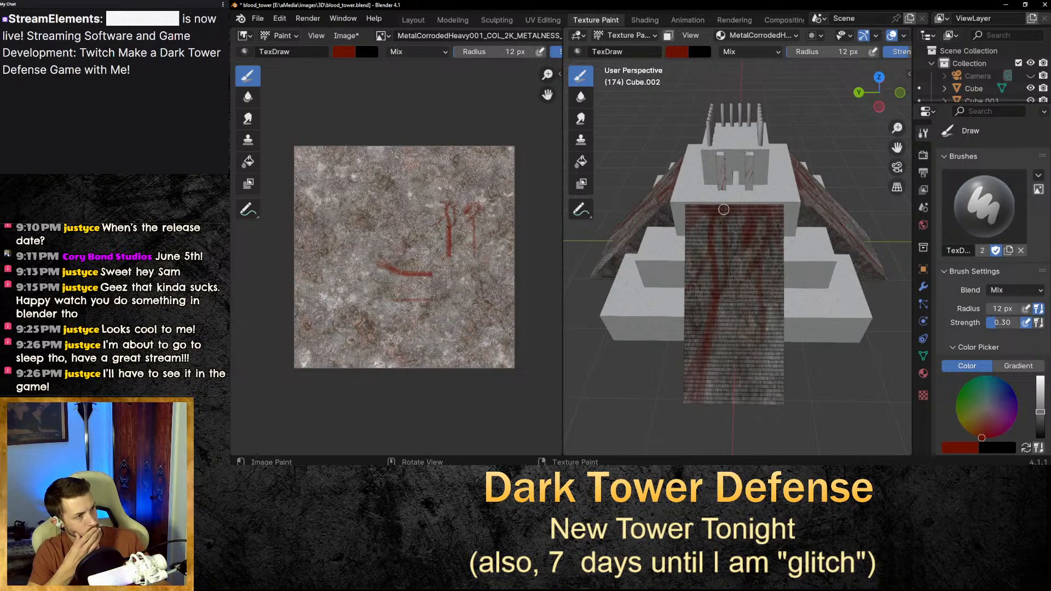
left_click_drag(724, 209, 825, 222)
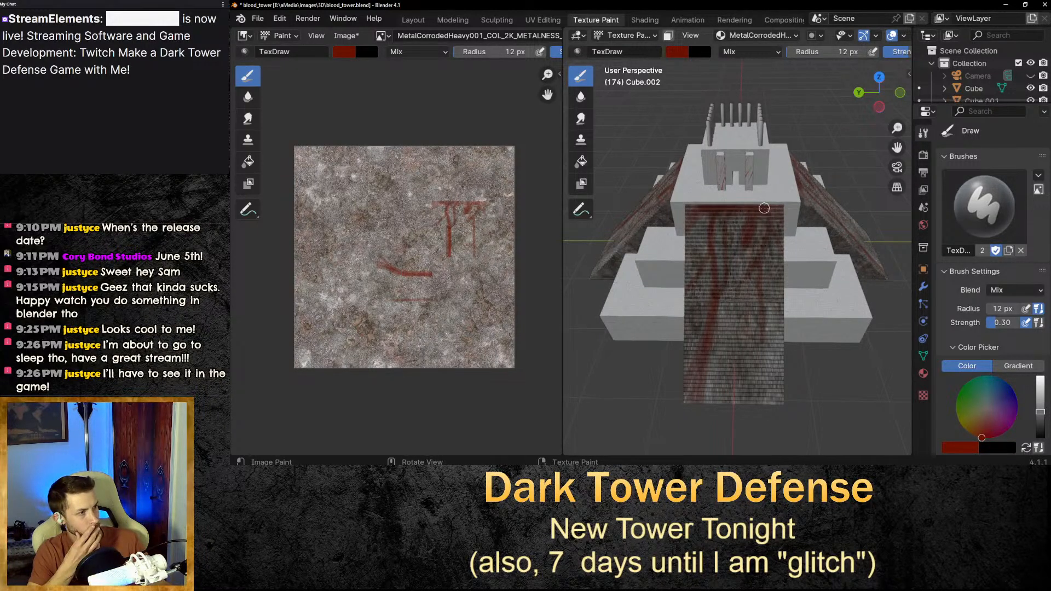
mouse_move(764, 208)
left_mouse_down()
mouse_move(785, 218)
mouse_move(784, 315)
left_mouse_up()
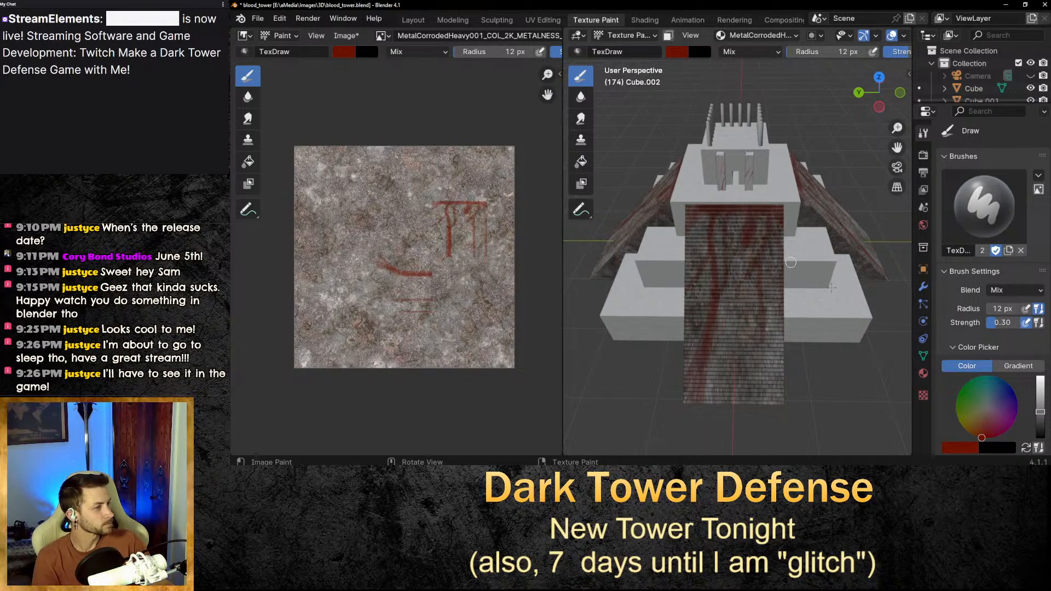
Set the brush radius to 6 px and paint a thin drip down the stairway.
left_click(1001, 309)
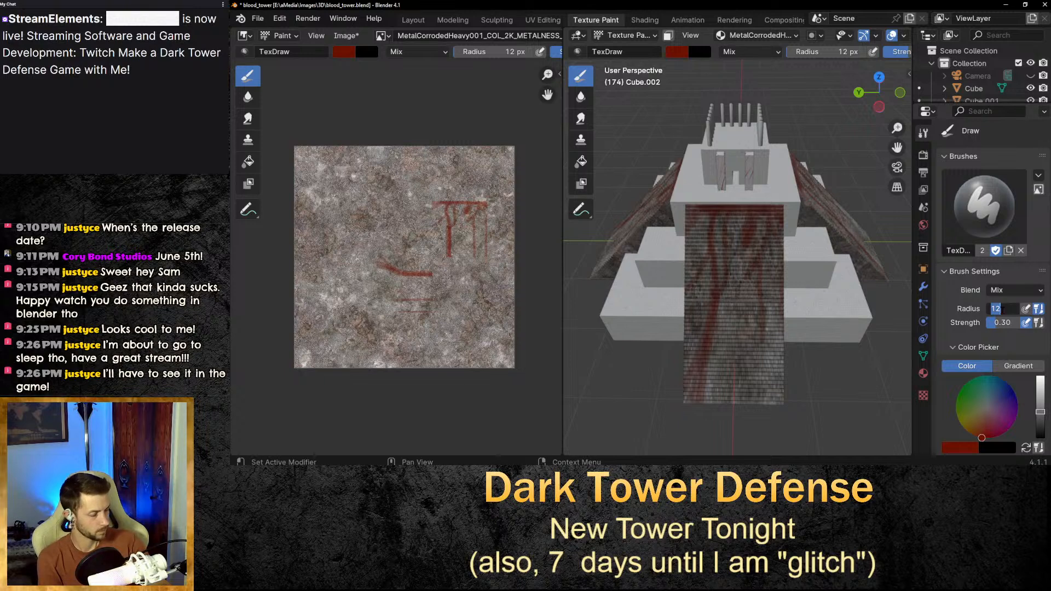
type("6")
key("Return")
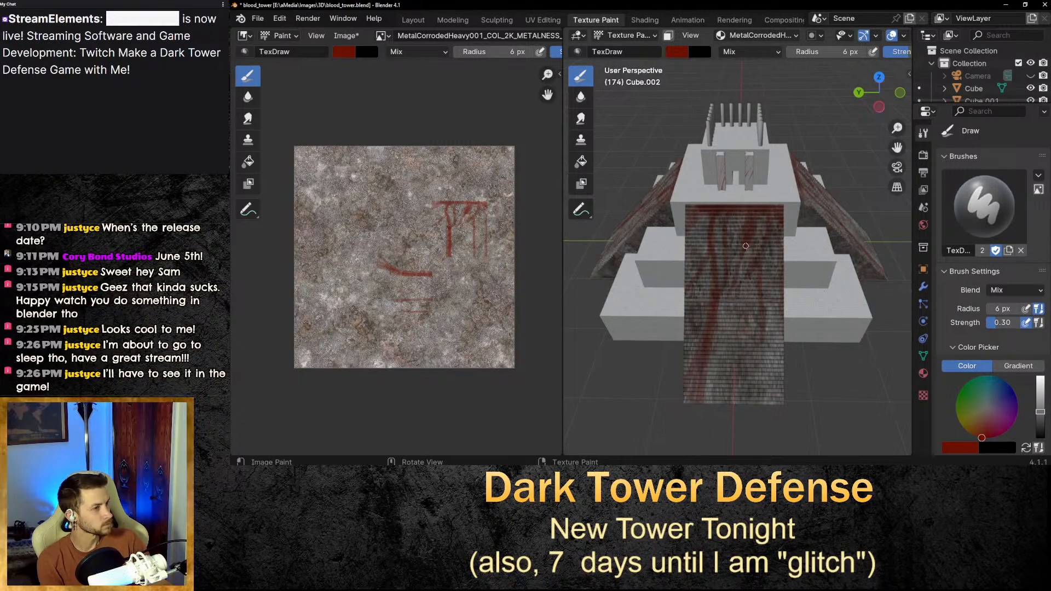
left_click_drag(763, 283, 750, 356)
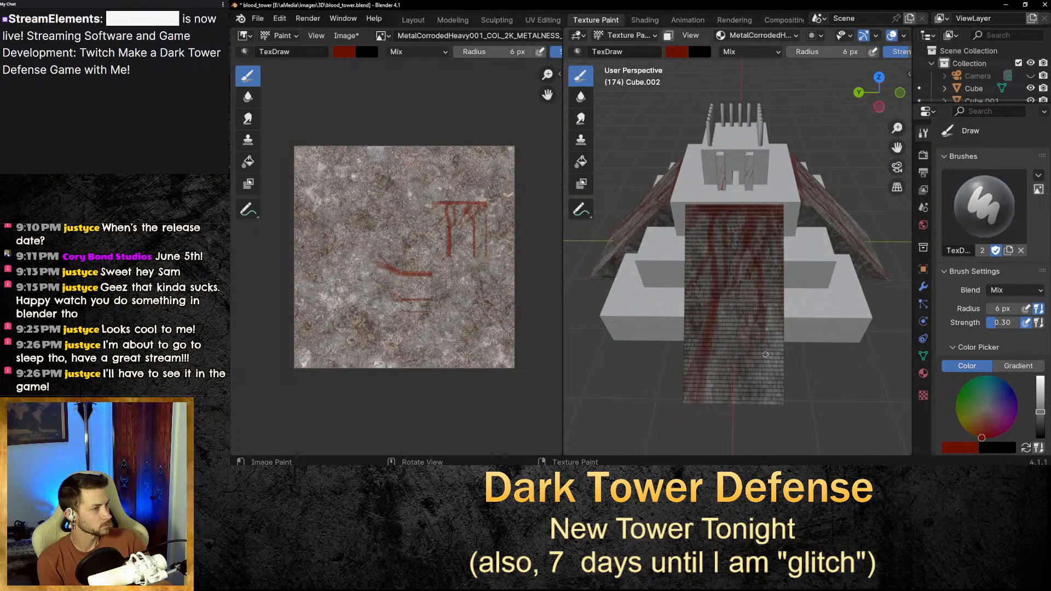
Set the brush radius to 4 px and paint a fine drip on the stairway.
left_click(1000, 309)
type("4")
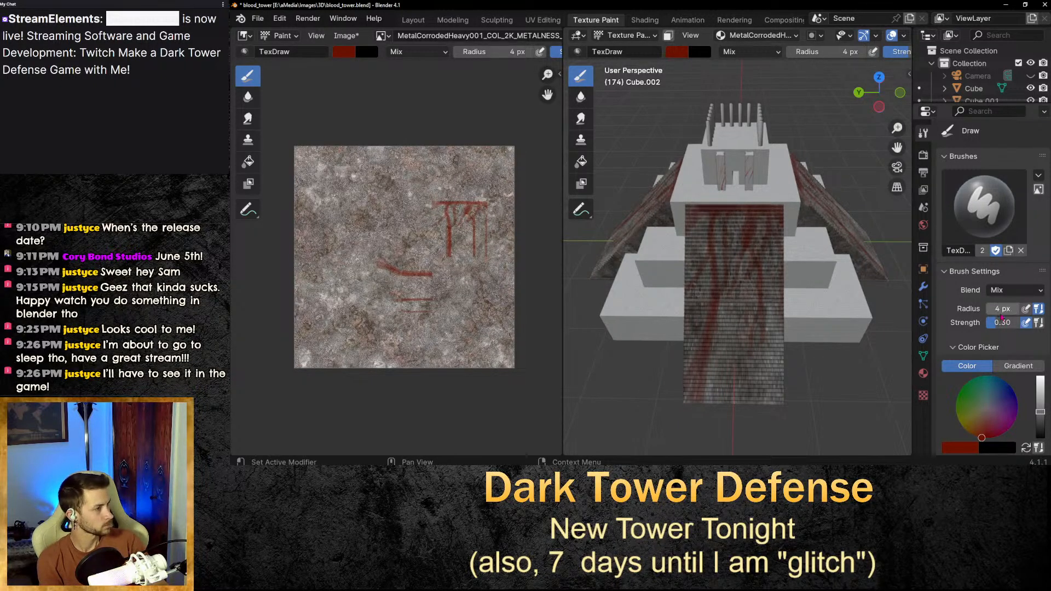
key("Return")
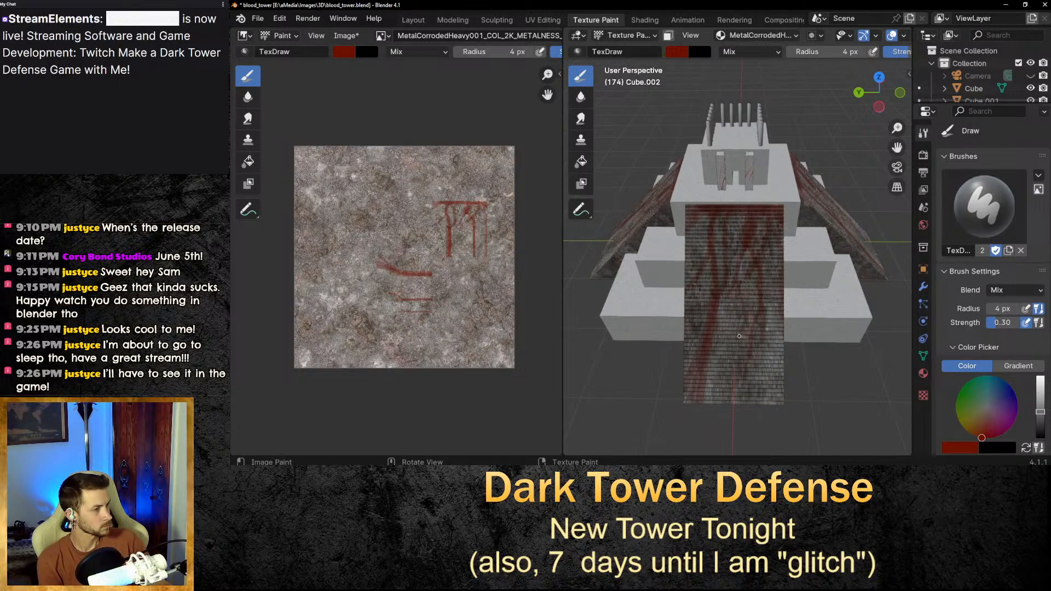
left_click_drag(739, 336, 737, 379)
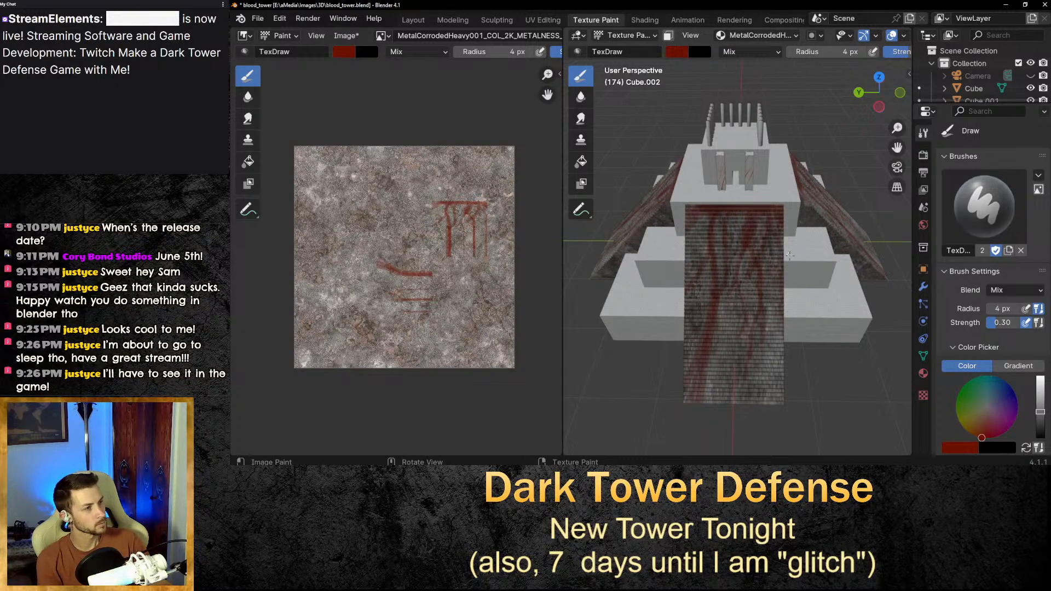
scroll(790, 255, "down", 4)
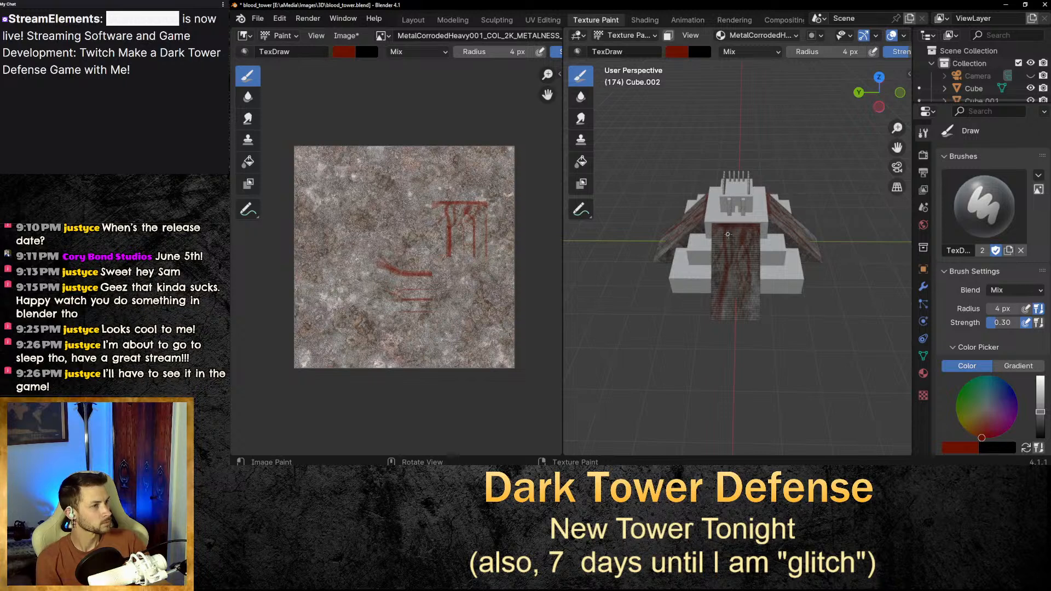
scroll(727, 235, "up", 5)
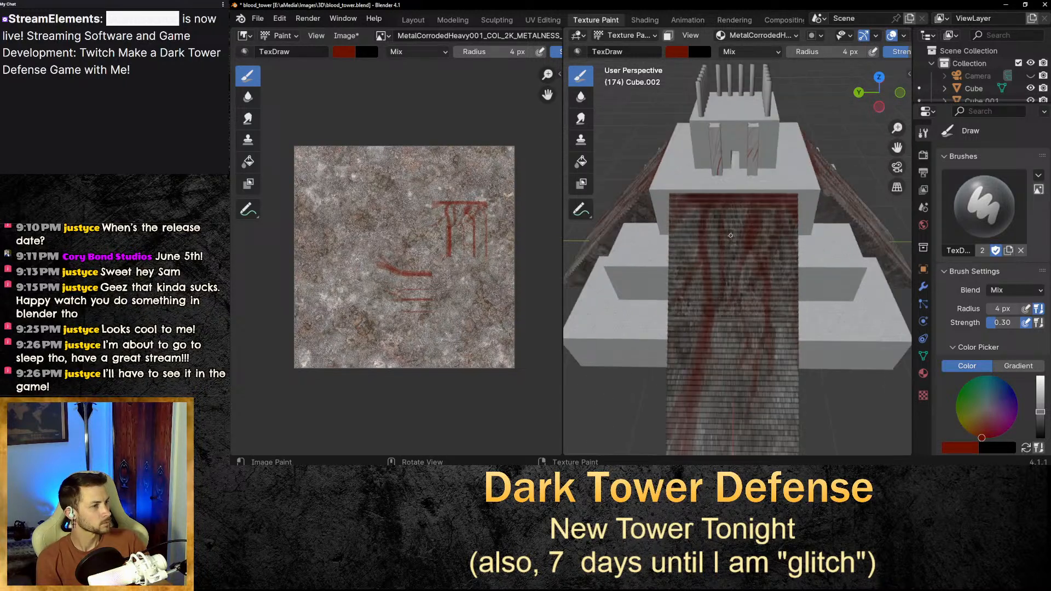
left_click(1004, 313)
type("12")
key("Return")
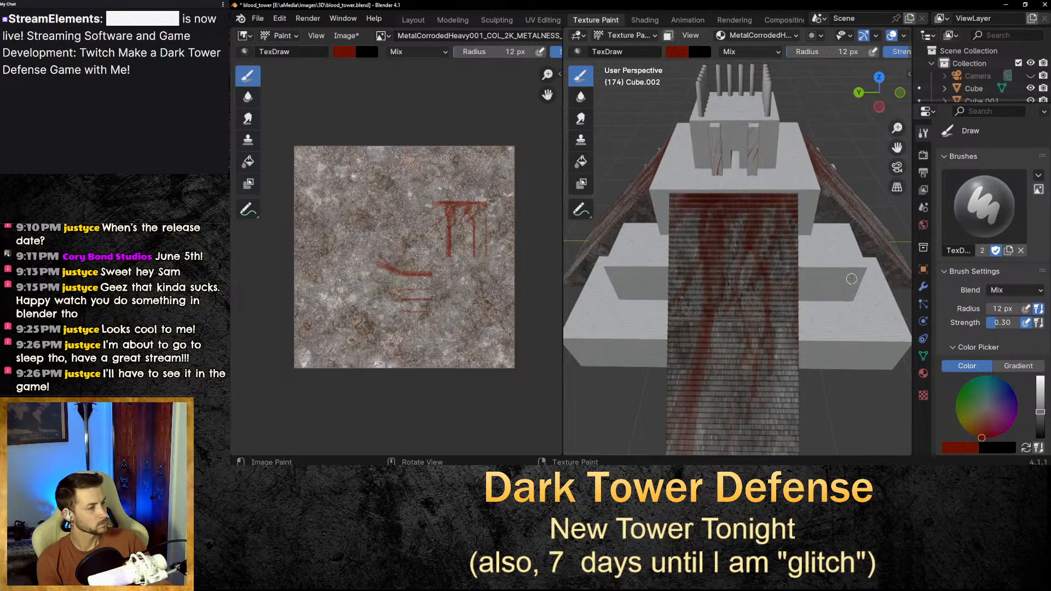
left_click(996, 309)
type("4")
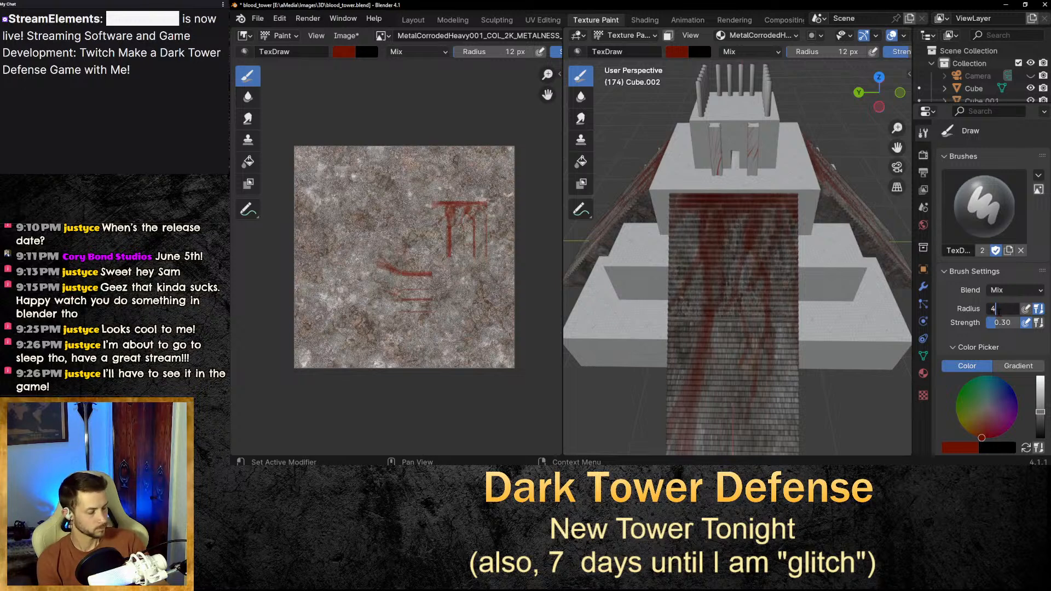
key("Return")
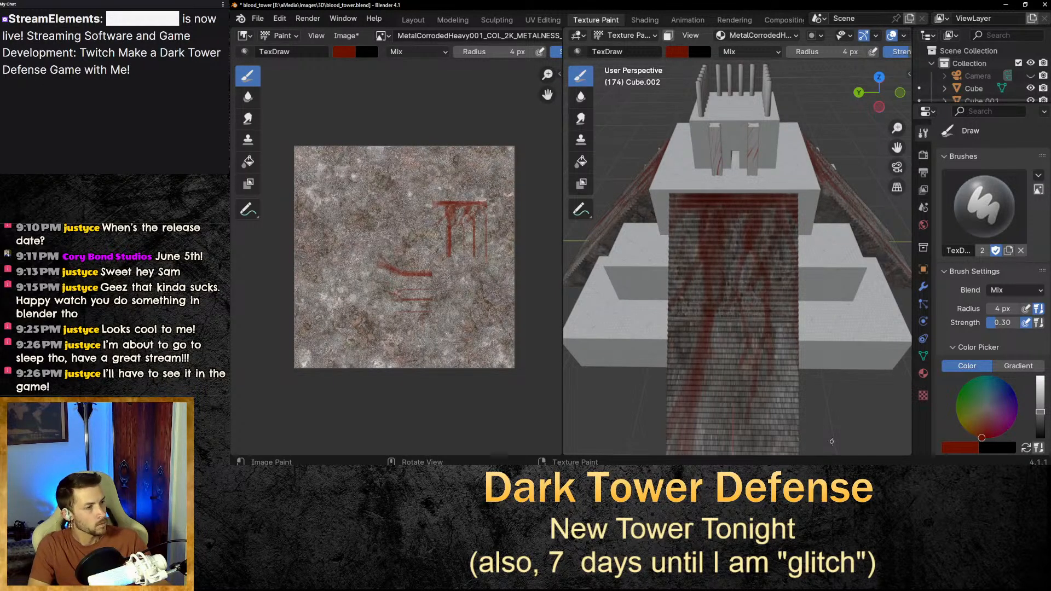
Paint small touch-up blood strokes on the stairway with the 4 px brush.
scroll(827, 260, "down", 6)
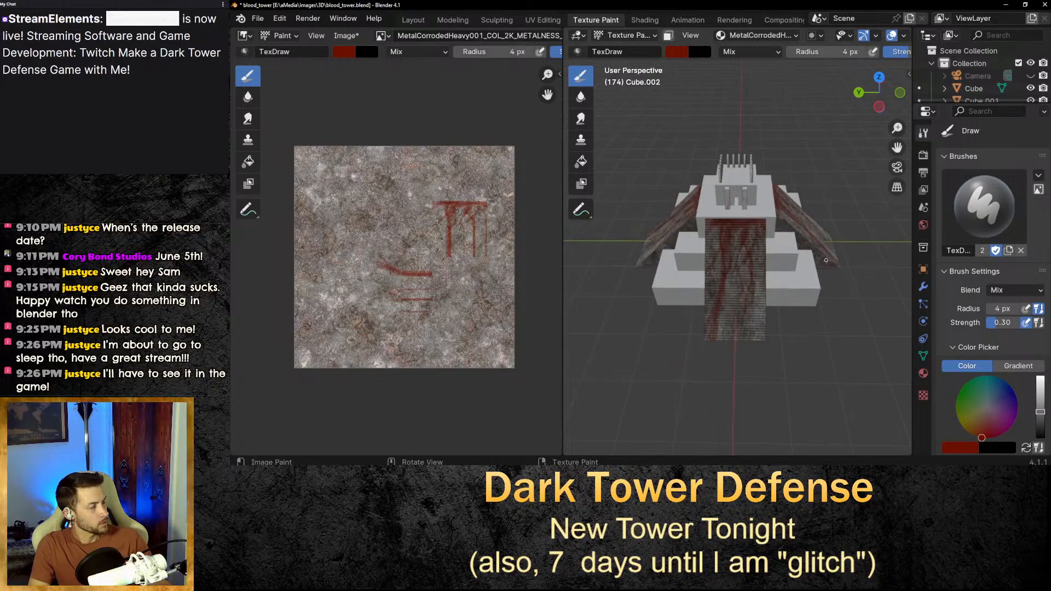
mouse_move(826, 260)
middle_mouse_down()
mouse_move(824, 237)
mouse_move(824, 259)
middle_mouse_up()
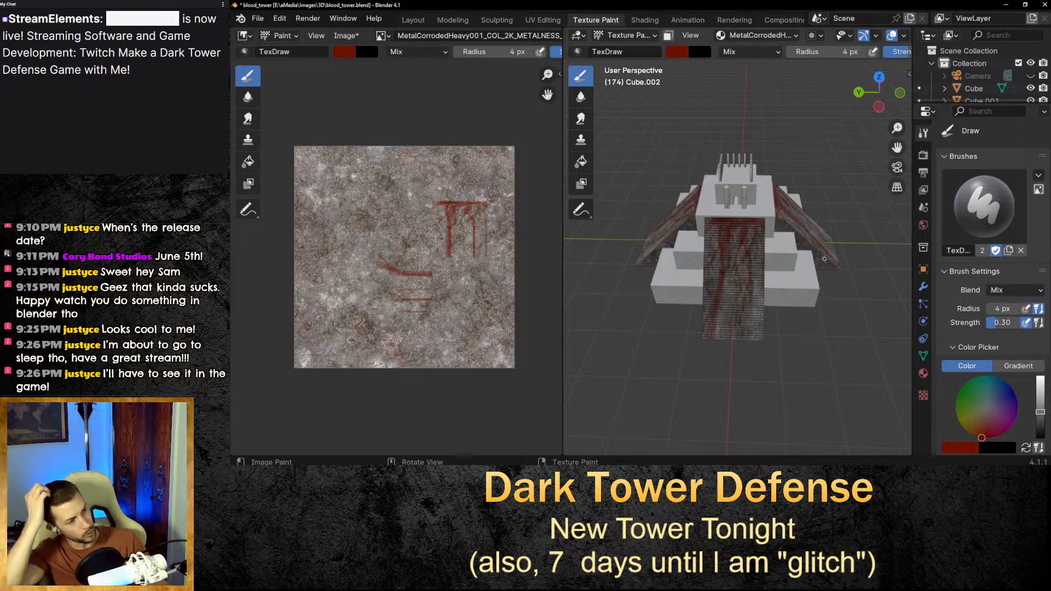
scroll(732, 230, "up", 3)
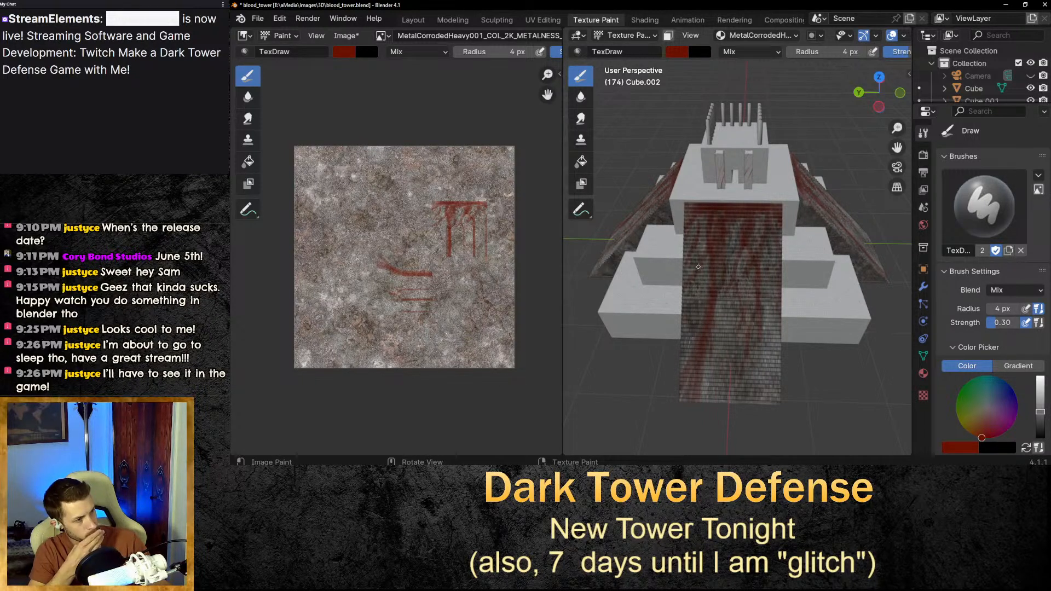
left_click_drag(701, 296, 706, 286)
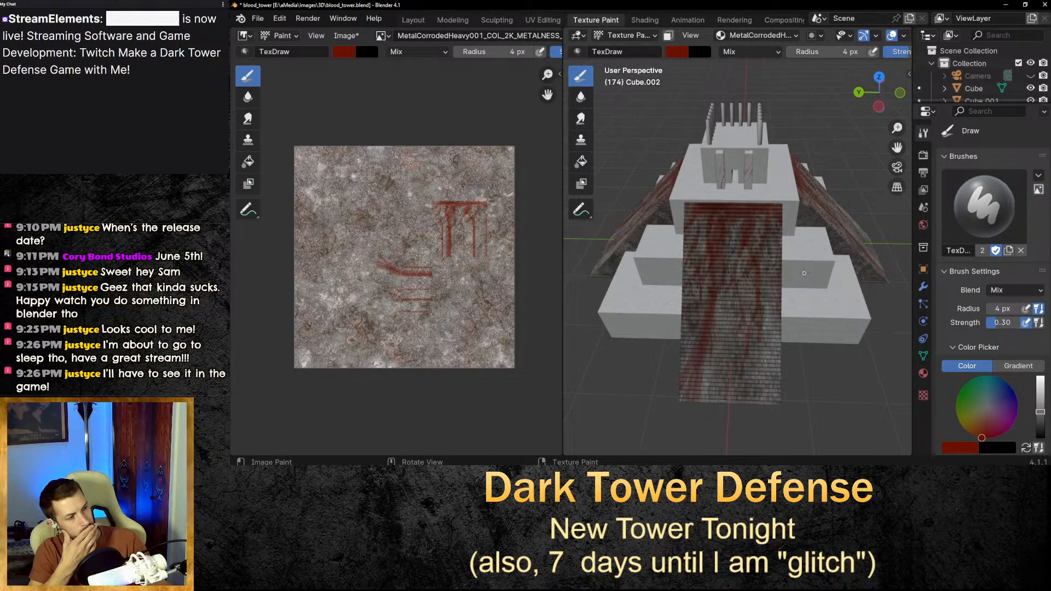
Switch to the Shading workspace and select the main tower cube.
scroll(804, 273, "down", 1)
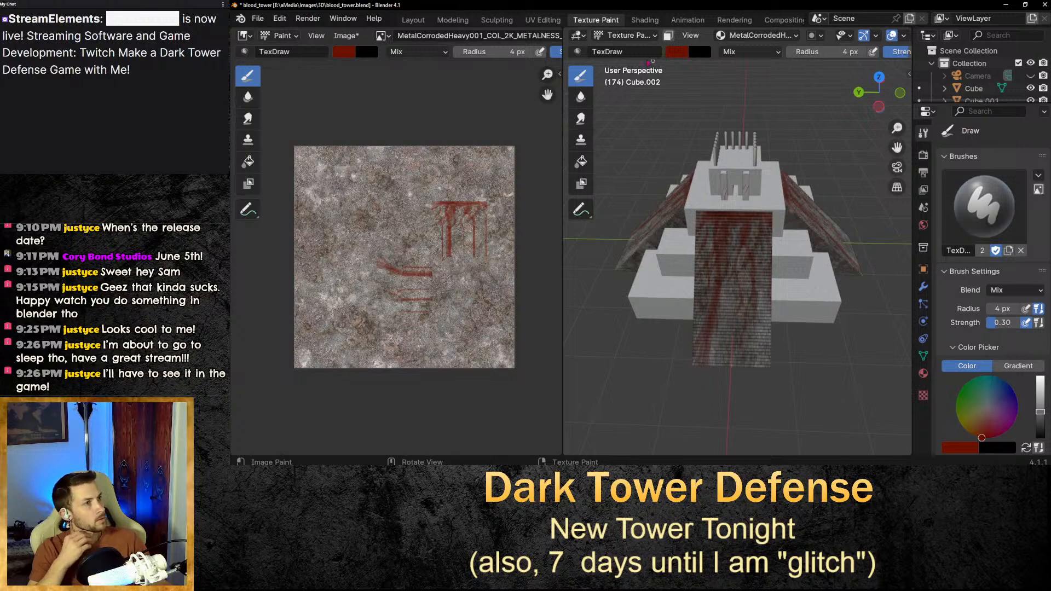
left_click(638, 23)
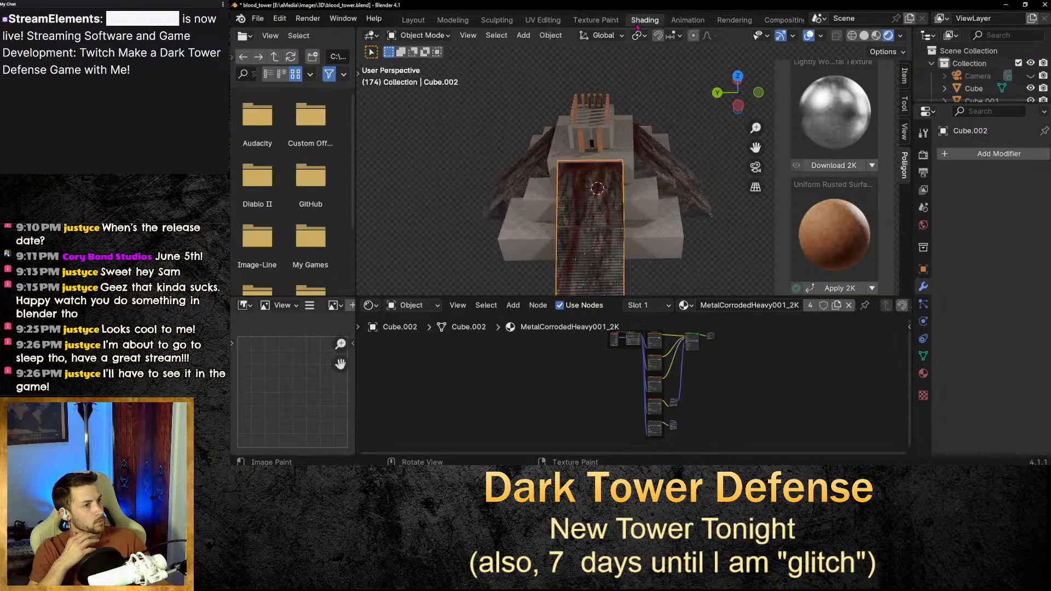
left_click(723, 292)
scroll(591, 203, "up", 3)
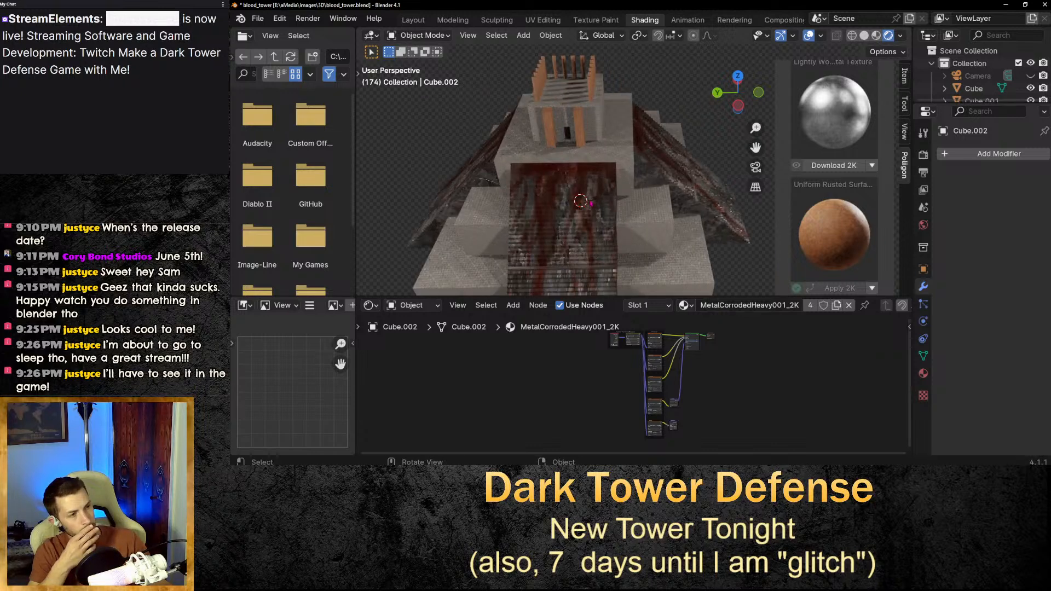
mouse_move(592, 203)
middle_mouse_down()
mouse_move(625, 212)
mouse_move(596, 222)
middle_mouse_up()
left_click(627, 158)
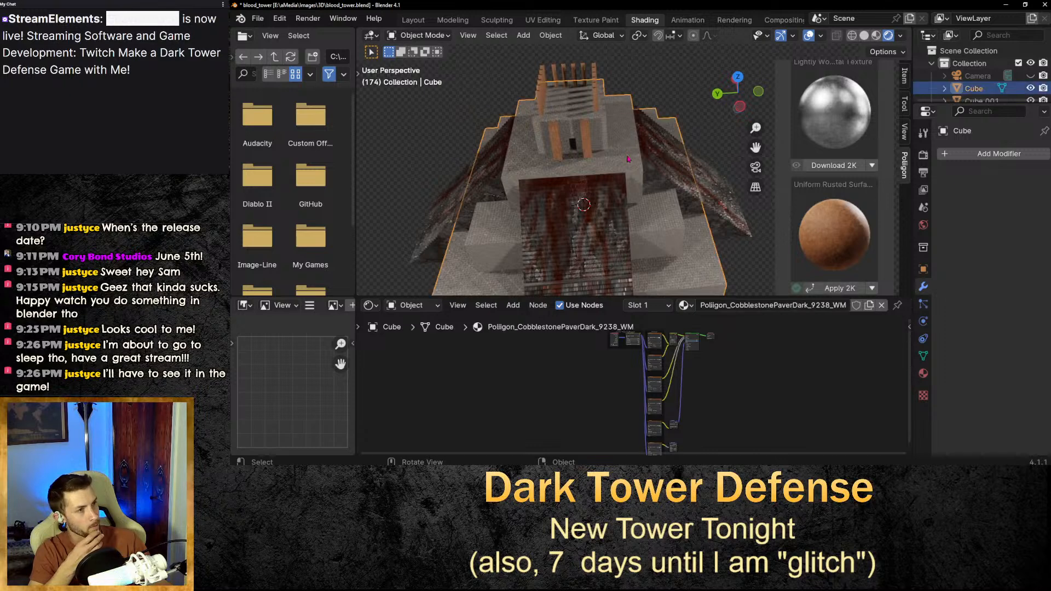
Return to Texture Paint on the tower cube and undo a test stroke painted on its walls.
left_click(584, 20)
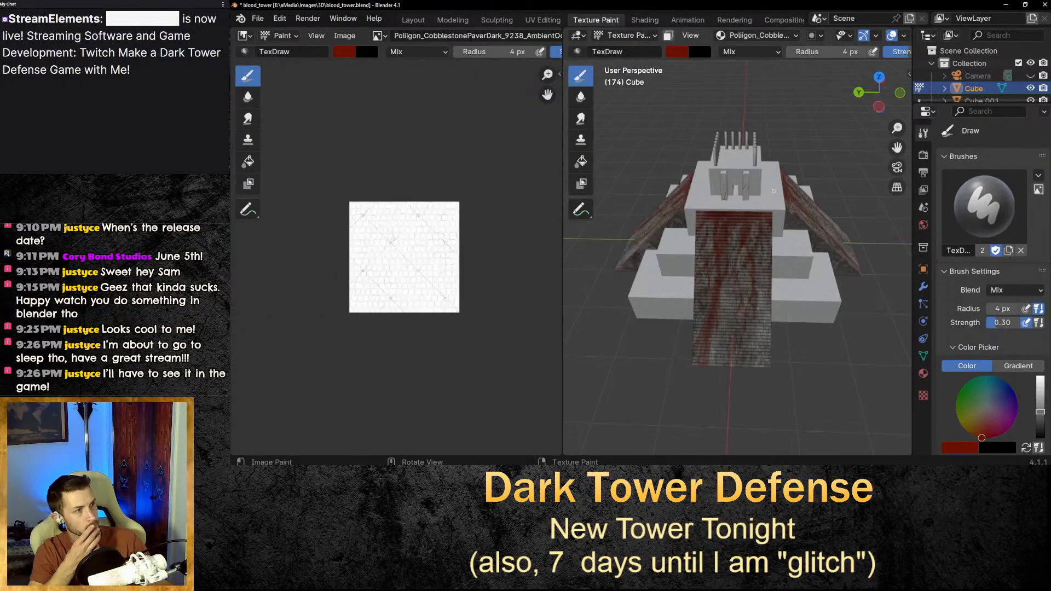
scroll(804, 171, "up", 3)
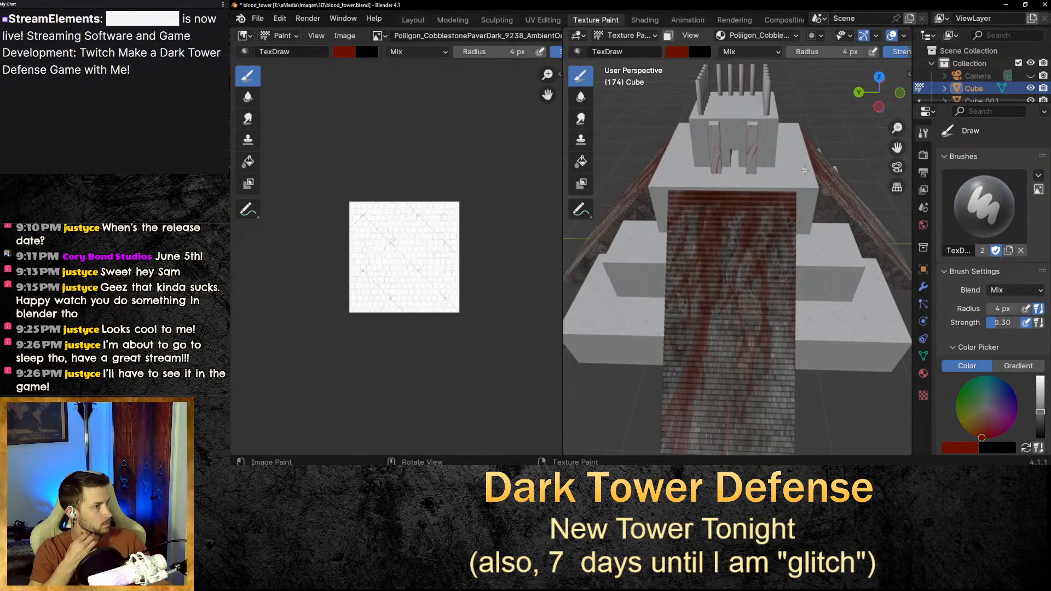
left_click_drag(895, 150, 881, 261)
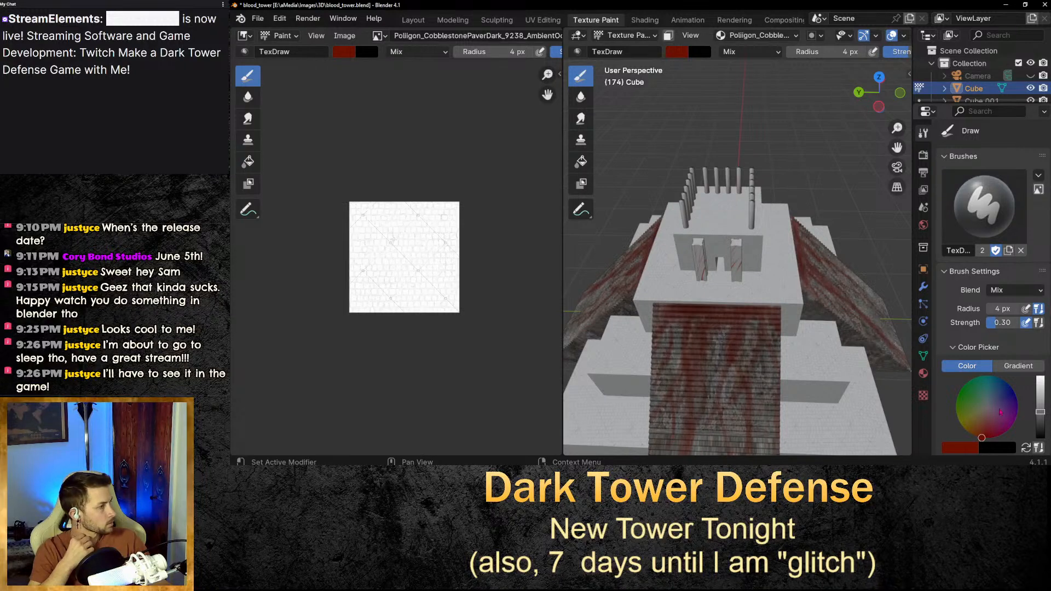
mouse_move(721, 298)
left_mouse_down()
mouse_move(760, 296)
mouse_move(743, 299)
left_mouse_up()
key("ctrl+z")
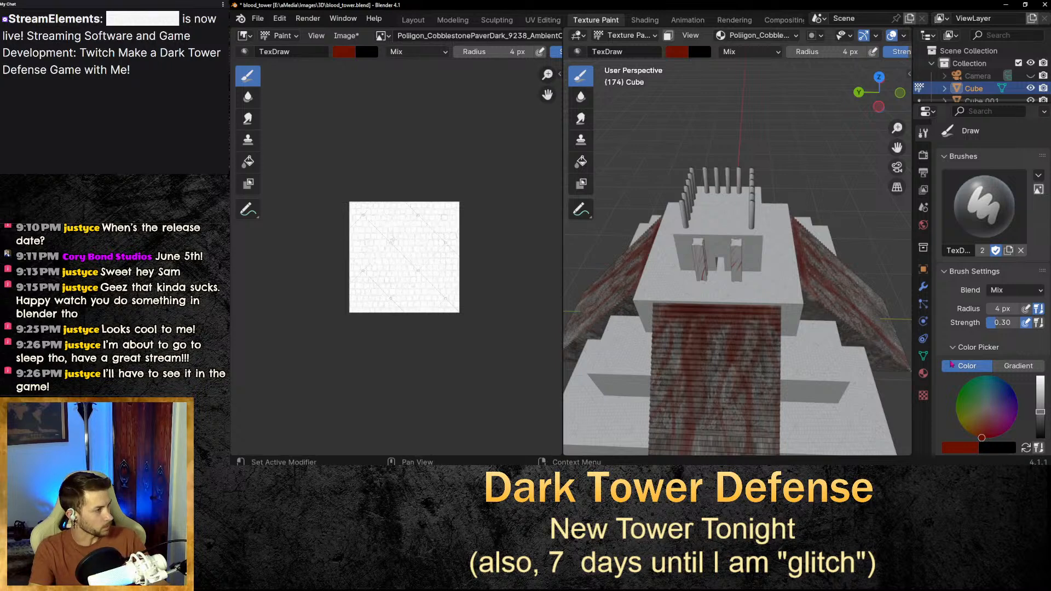
Set the texture paint brush radius to 50 px.
left_click(1009, 310)
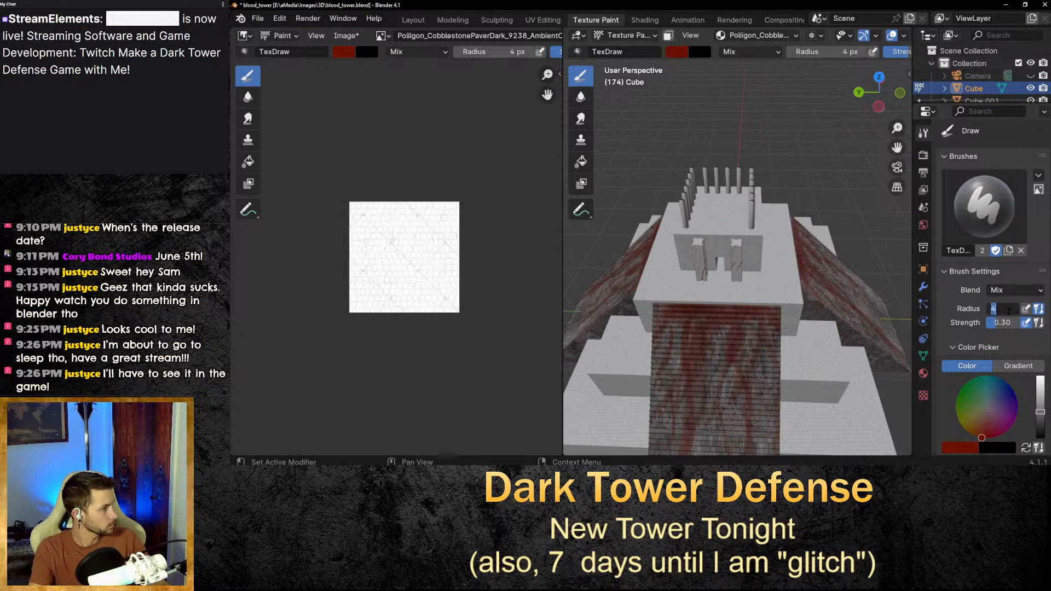
type("12")
key("Return")
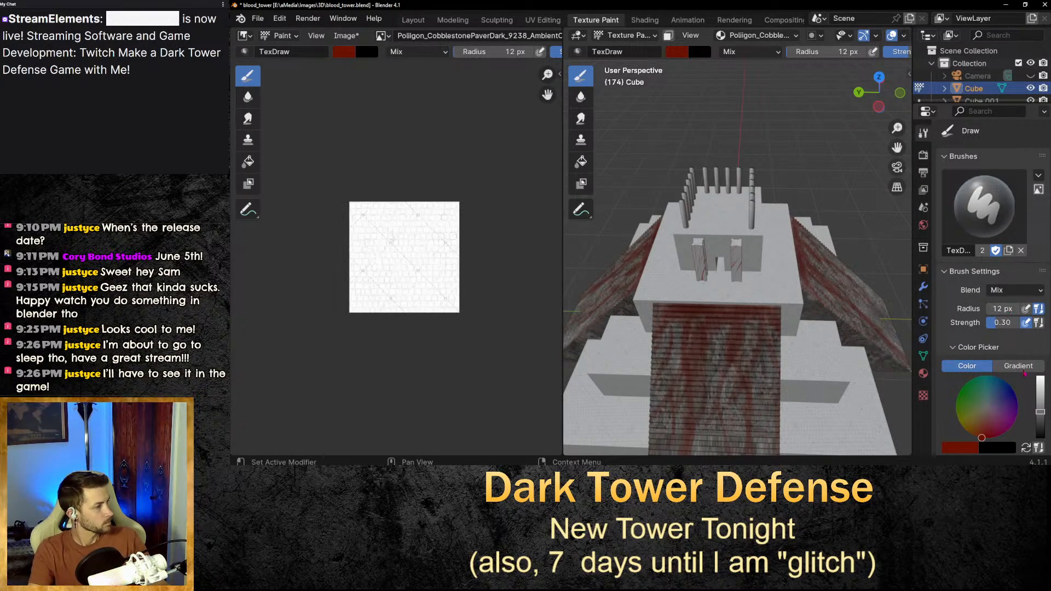
scroll(738, 287, "down", 3)
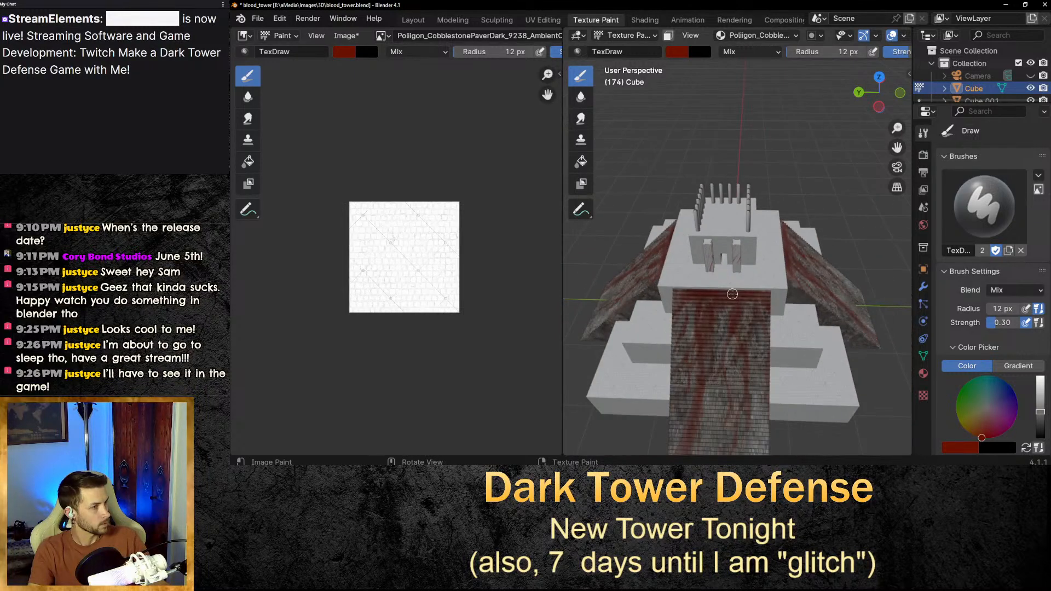
left_click(1006, 309)
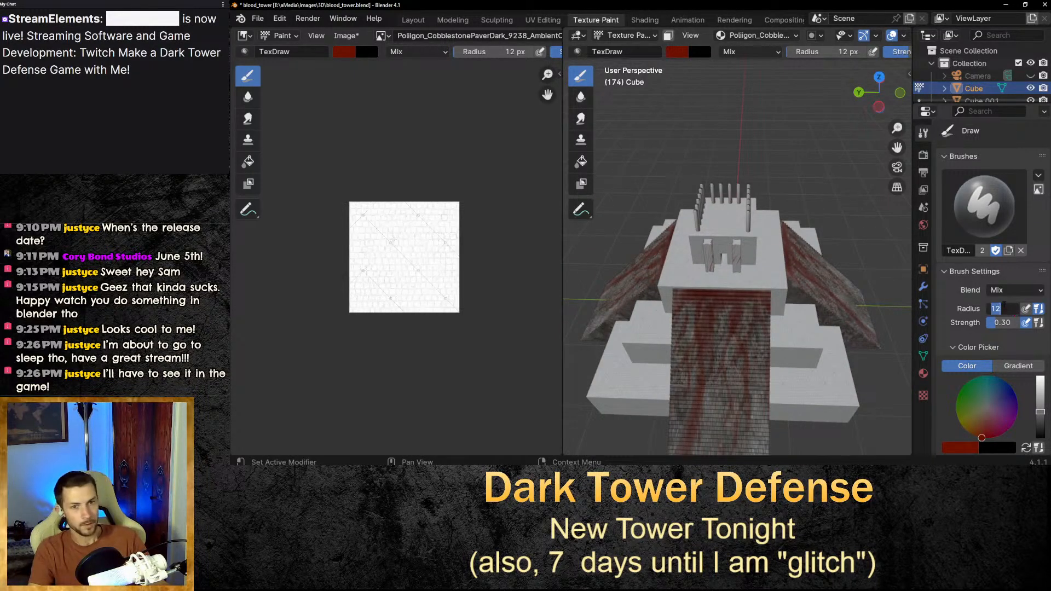
type("50")
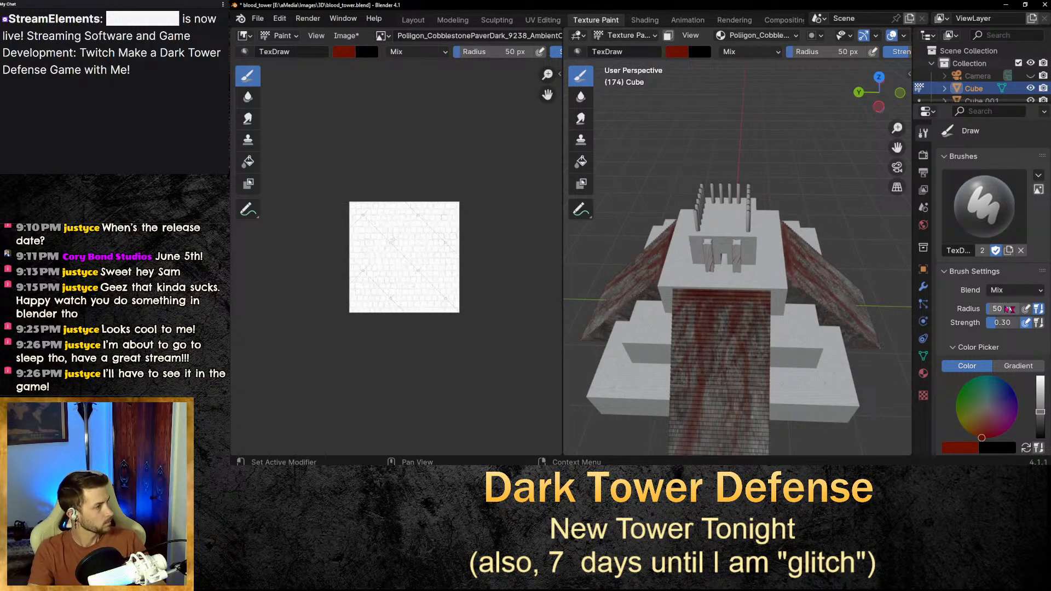
key("Return")
Paint broad test strokes on the tower walls and in the texture image, undoing each of them.
mouse_move(677, 273)
left_mouse_down()
mouse_move(769, 283)
mouse_move(673, 279)
left_mouse_up()
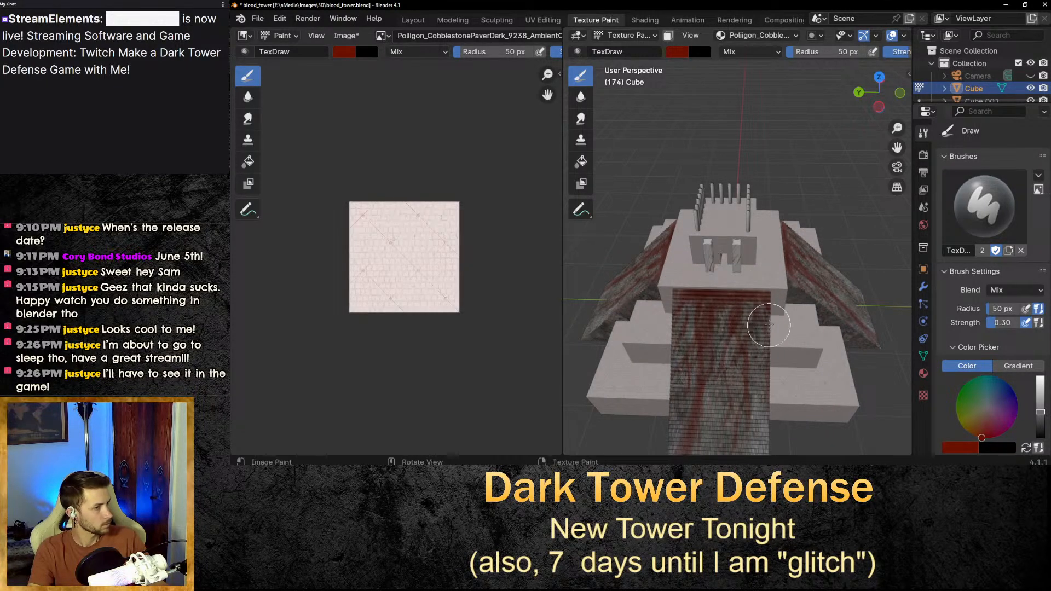
mouse_move(783, 287)
left_mouse_down()
mouse_move(666, 286)
mouse_move(775, 292)
left_mouse_up()
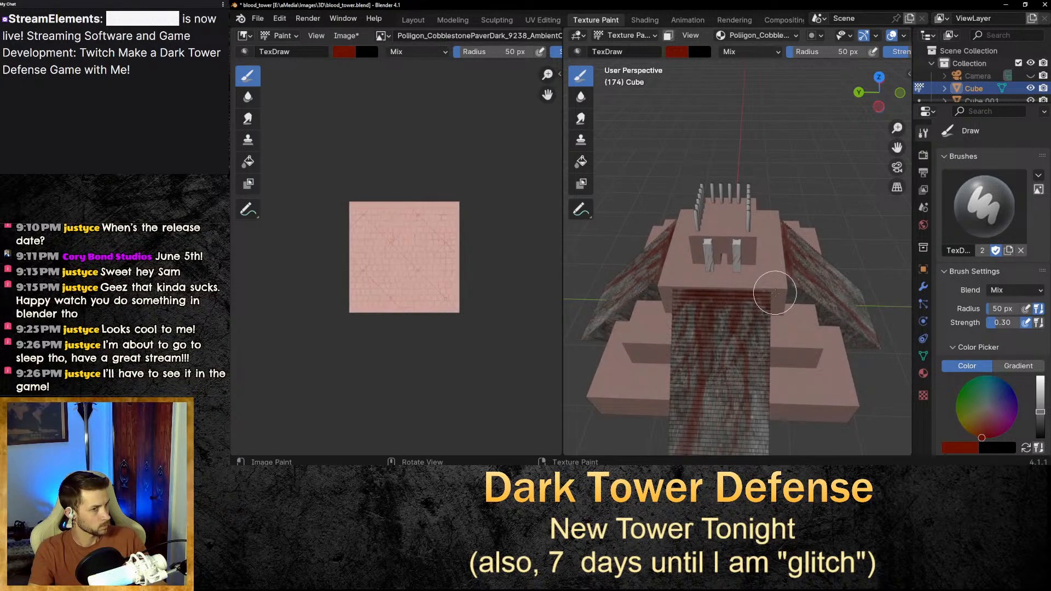
key("ctrl+z")
key("ctrl+z")
key("ctrl+z")
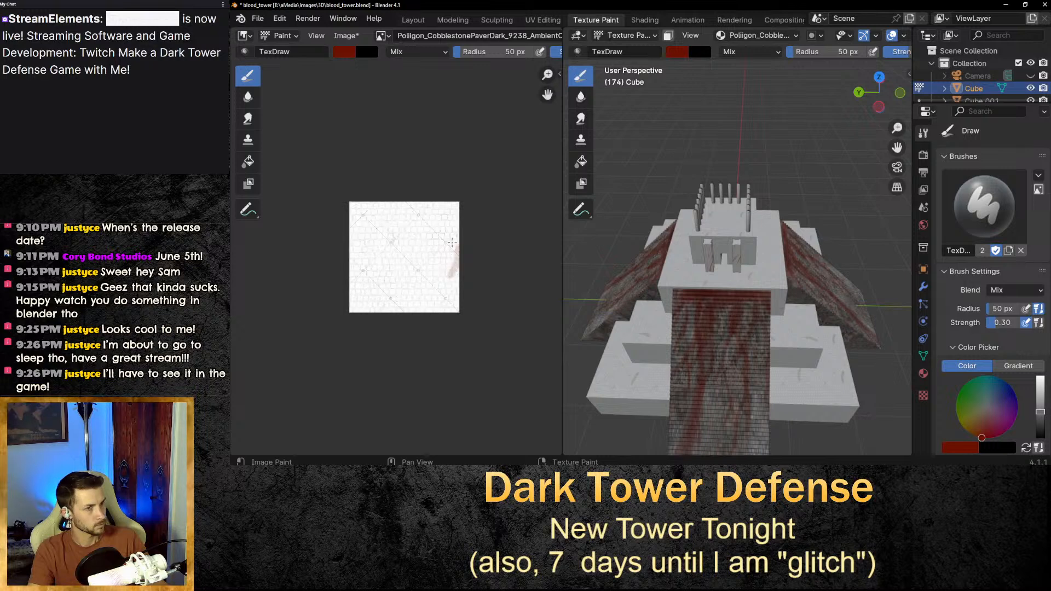
left_click_drag(432, 291, 472, 296)
key("ctrl+z")
key("ctrl+z")
key("ctrl+z")
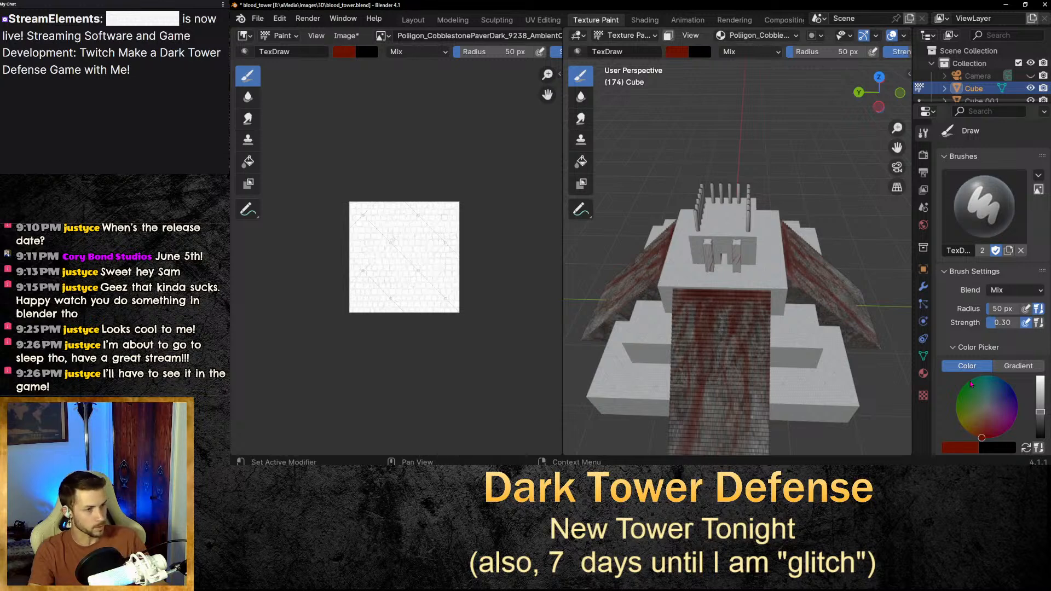
Examine the tower's upper walls in the paint view and its front view in the Layout workspace.
scroll(777, 300, "up", 3)
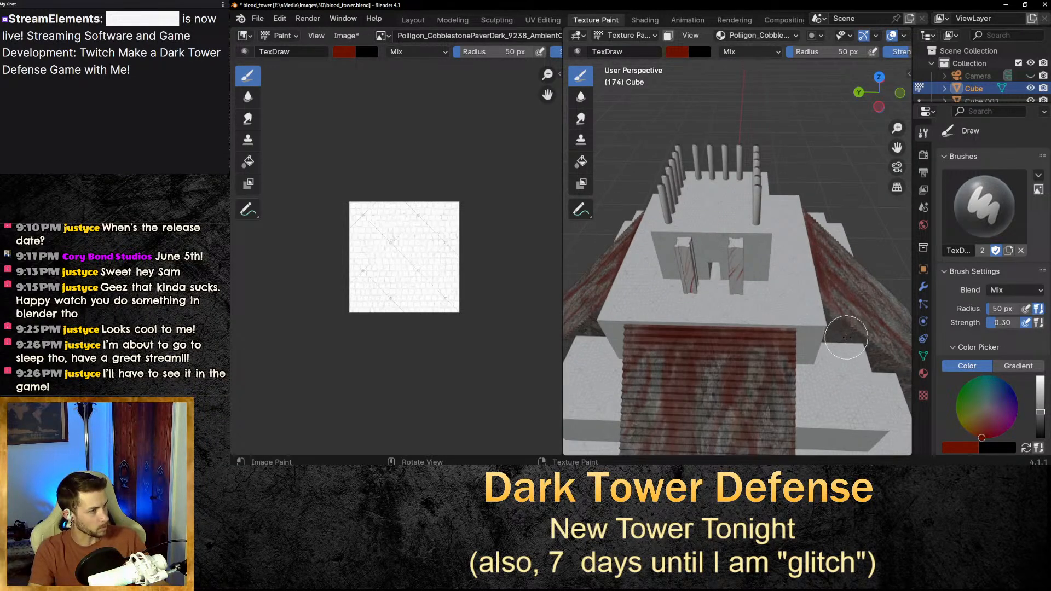
scroll(843, 339, "up", 2)
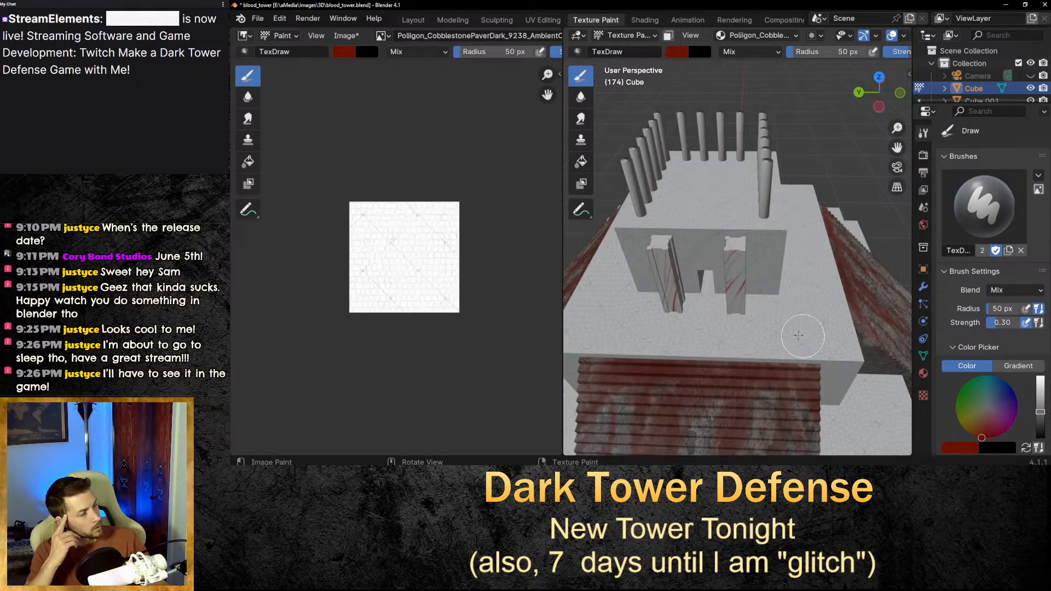
middle_click_drag(743, 330, 758, 304)
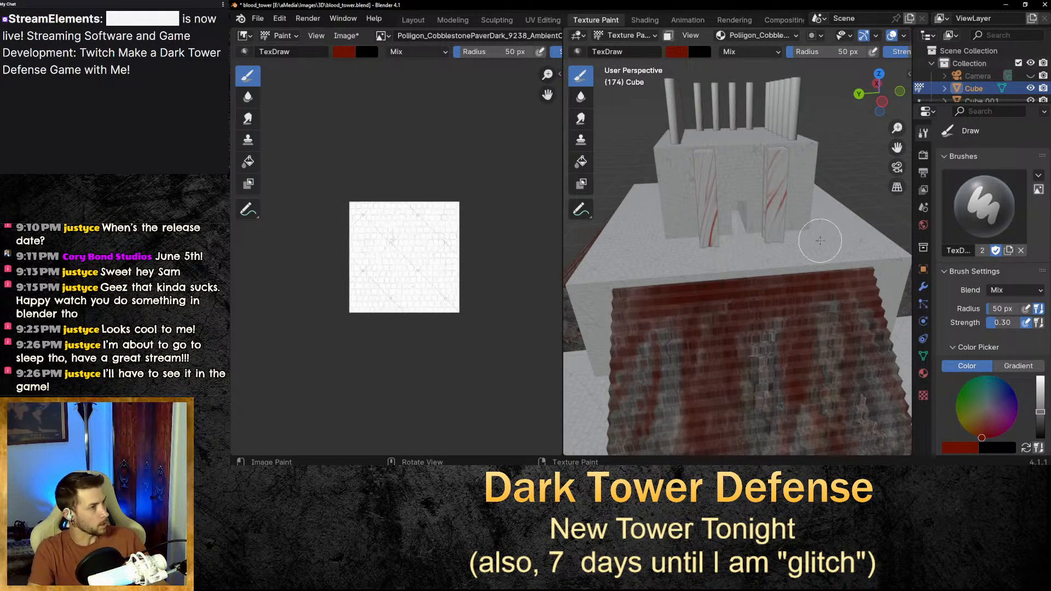
scroll(874, 303, "down", 2)
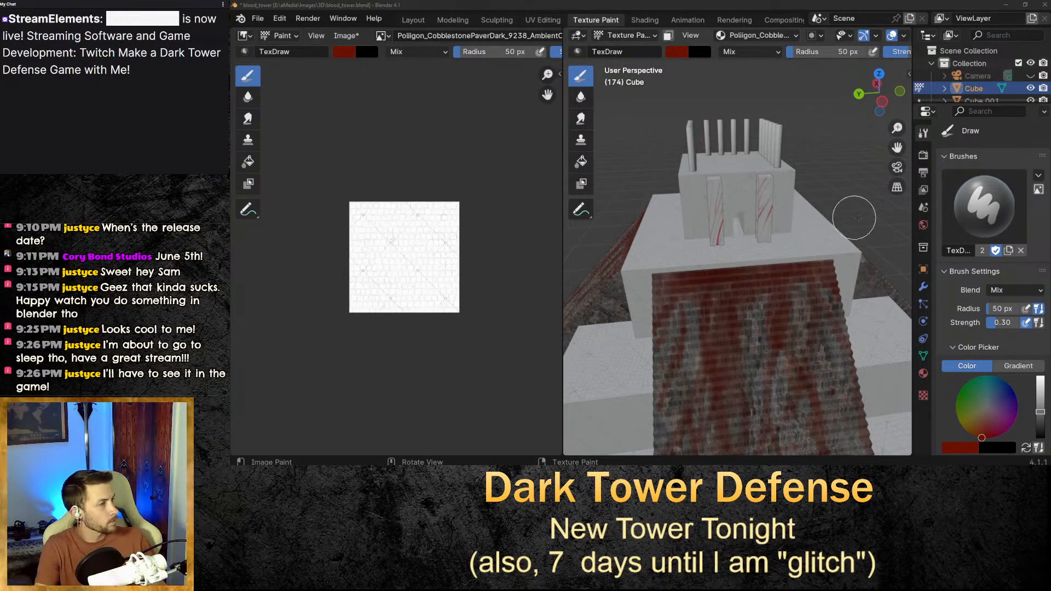
middle_click_drag(854, 218, 864, 221)
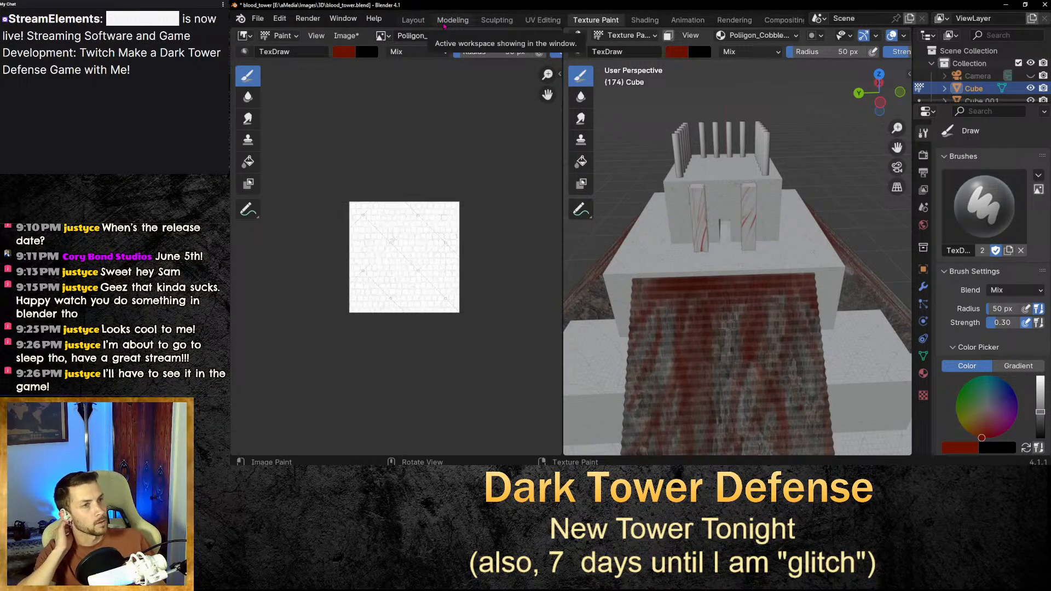
left_click(413, 20)
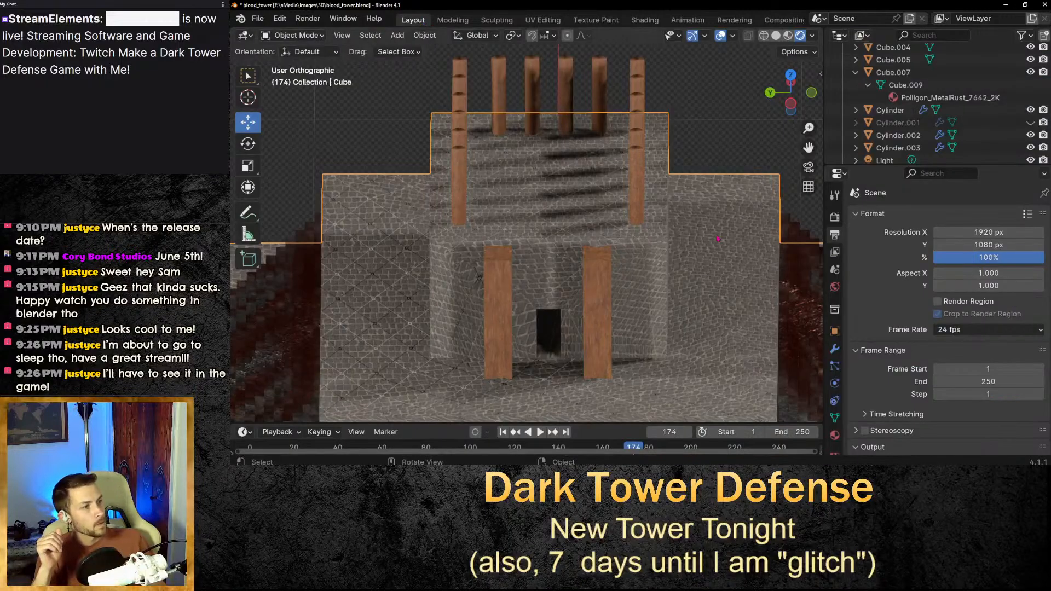
scroll(563, 240, "up", 3)
scroll(566, 240, "up", 2)
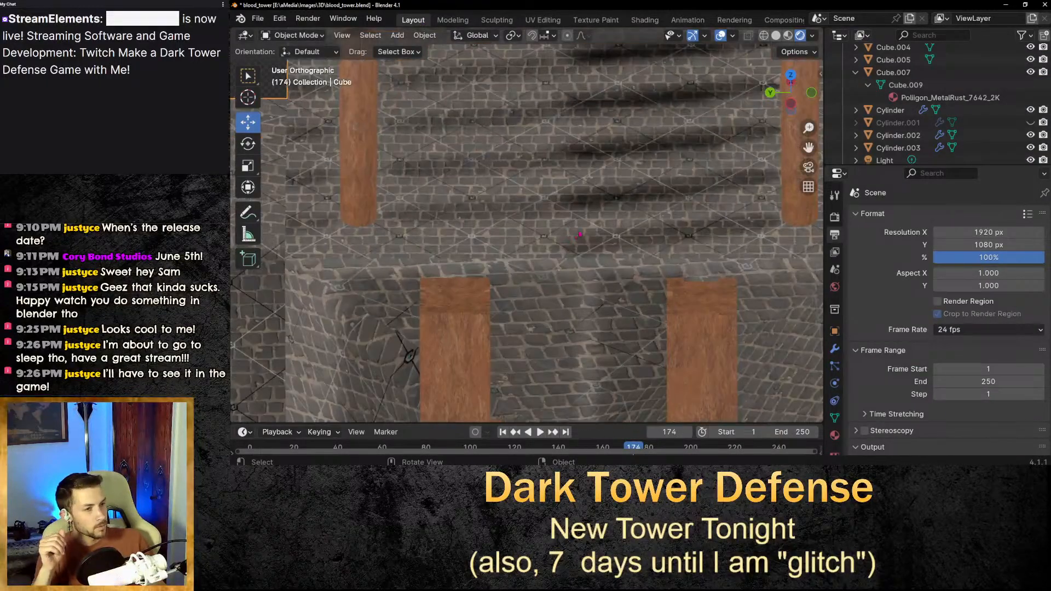
scroll(602, 224, "down", 2)
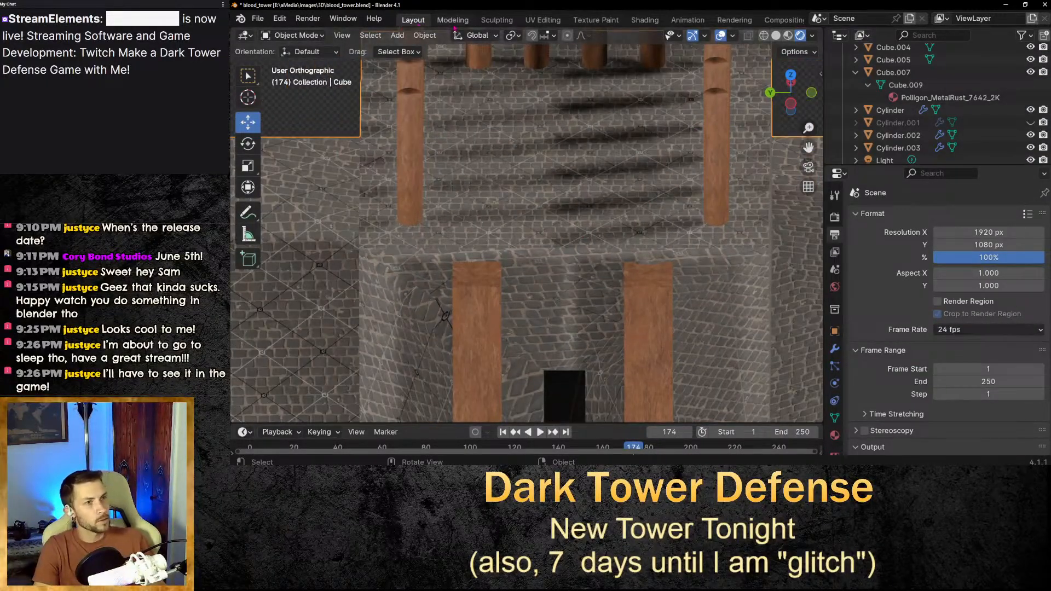
In the Modeling workspace, select the tower cube's top face and separate the mesh by material.
left_click(454, 21)
scroll(761, 257, "down", 5)
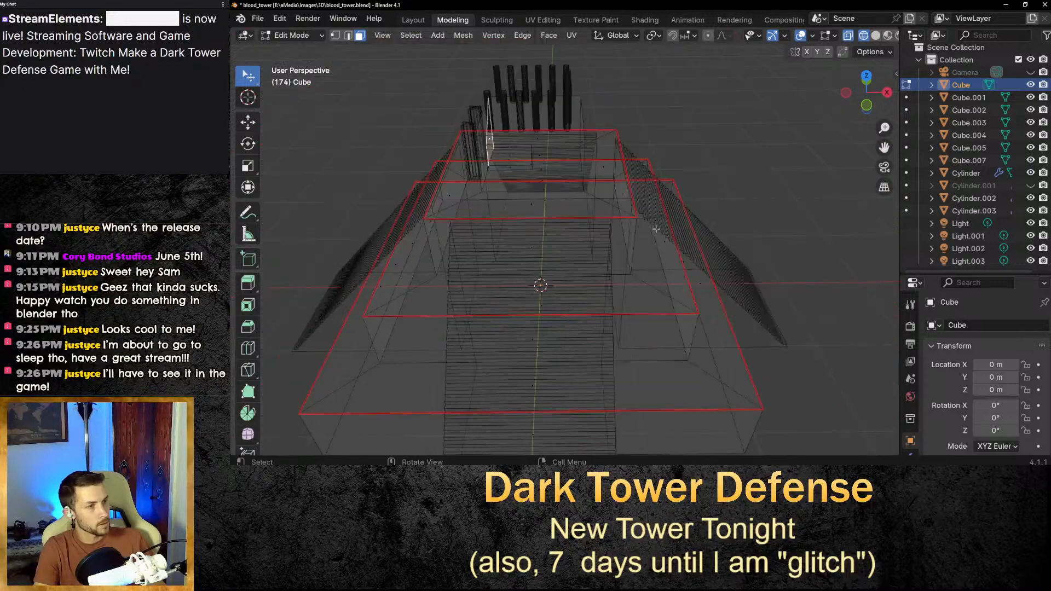
middle_click_drag(657, 228, 692, 214)
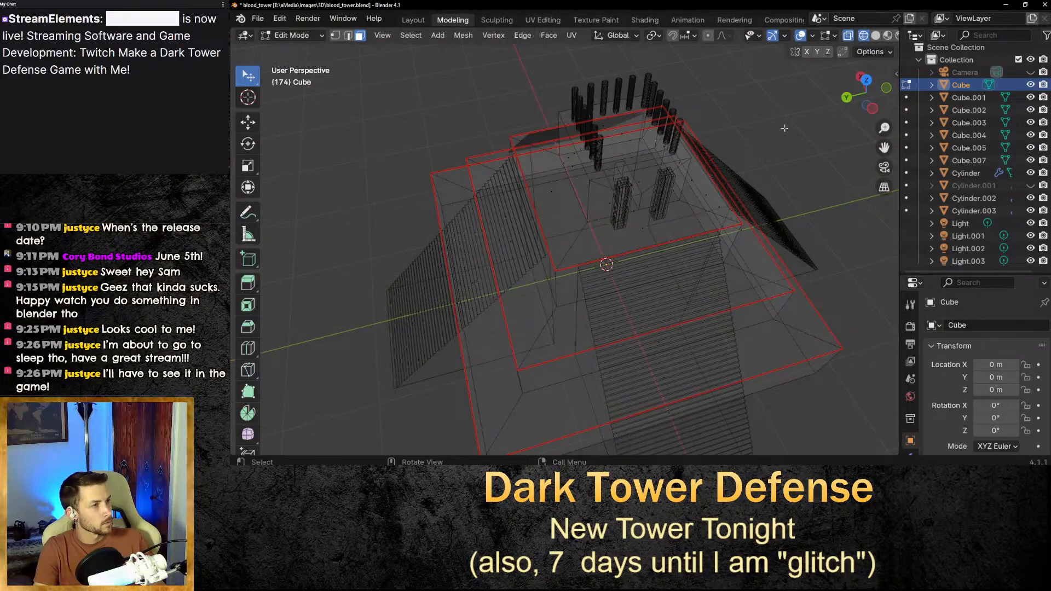
middle_click_drag(784, 128, 767, 112)
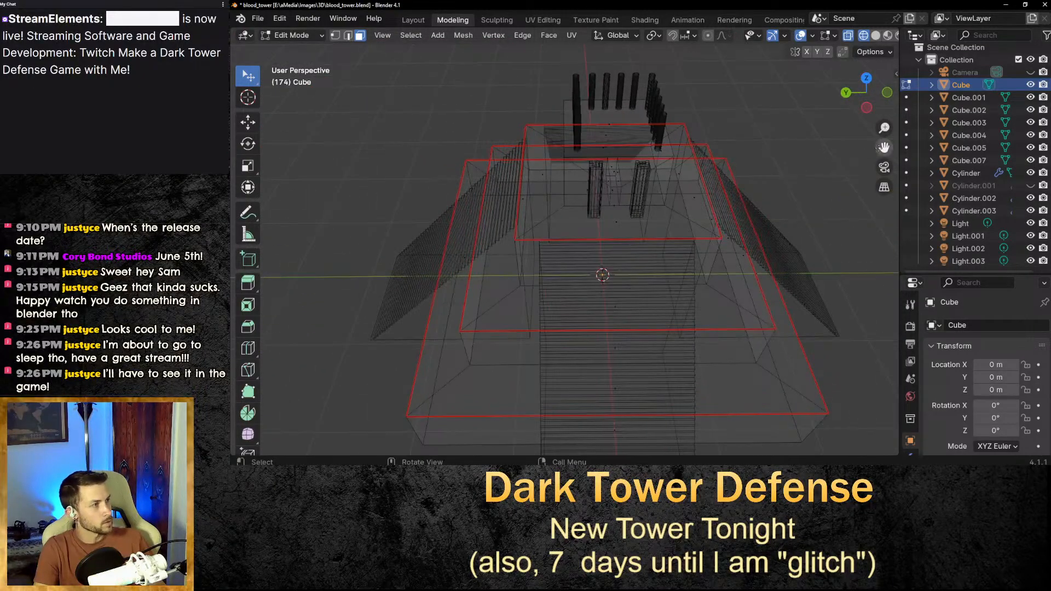
left_click_drag(880, 148, 881, 204)
scroll(572, 185, "up", 3)
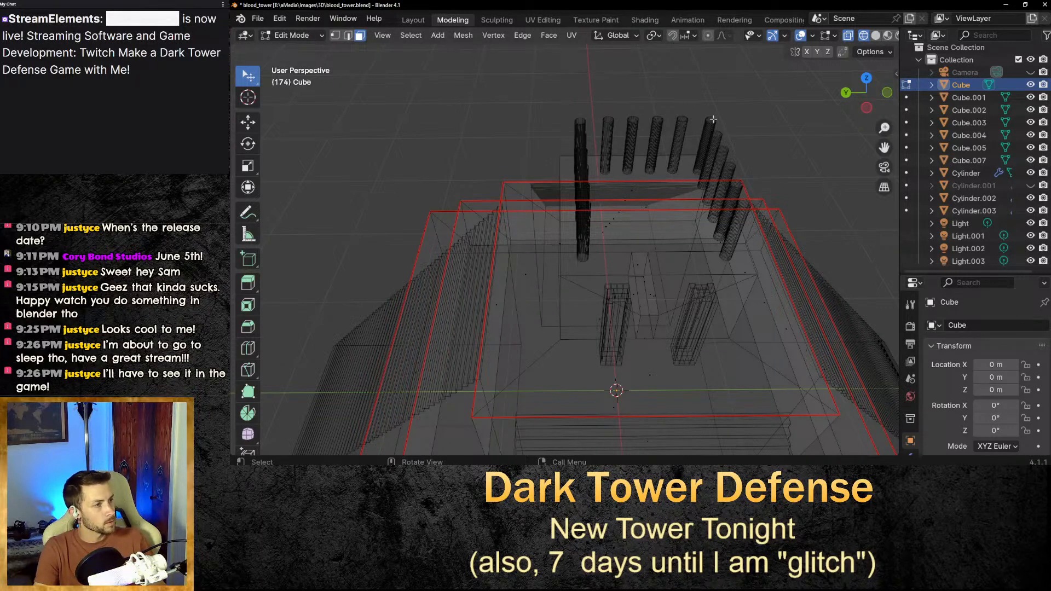
left_click(649, 210)
right_click(665, 213)
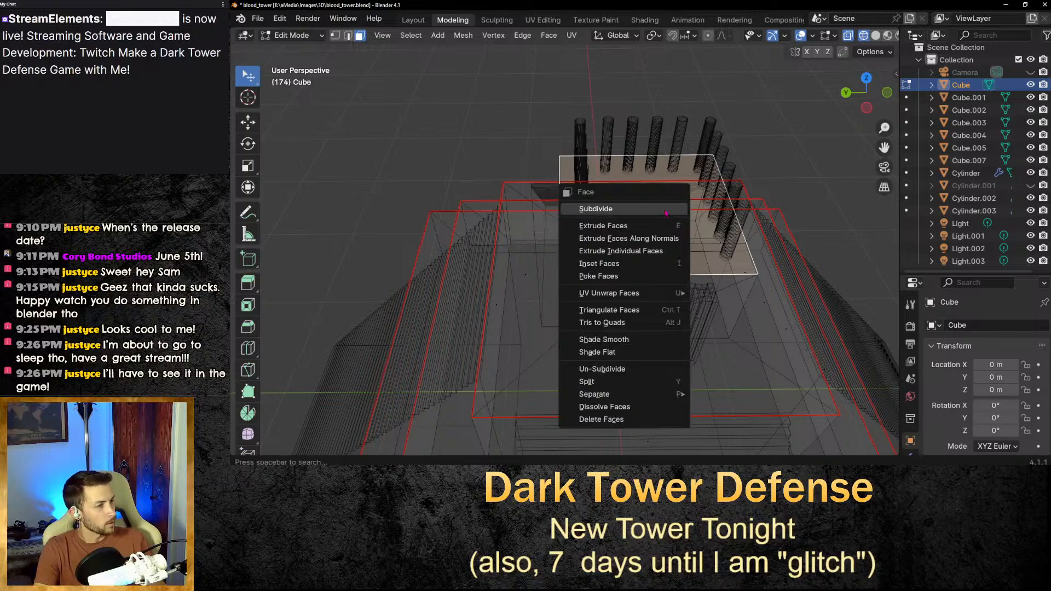
right_click(661, 247)
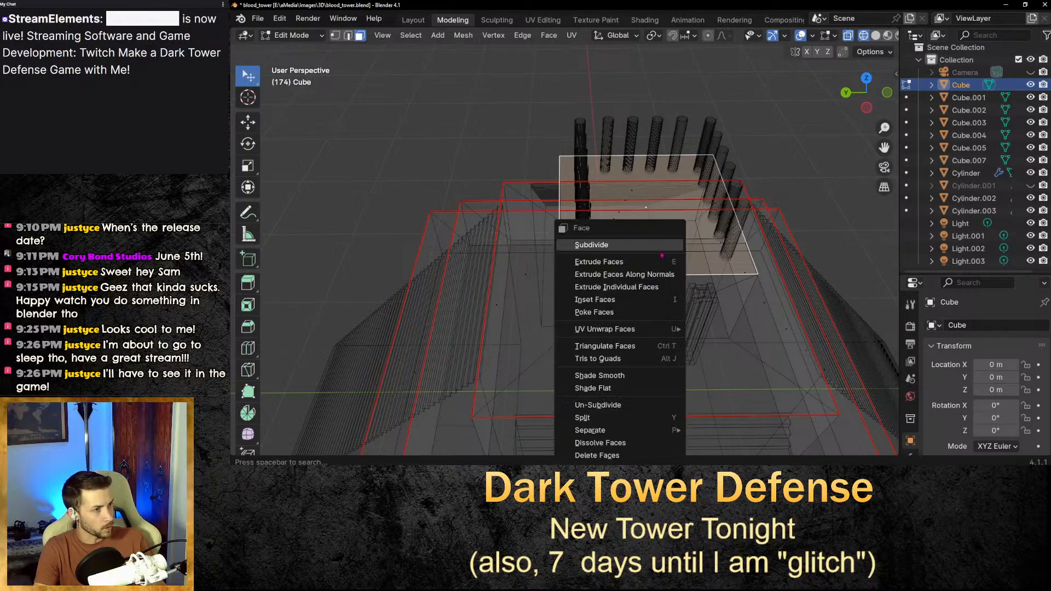
mouse_move(621, 431)
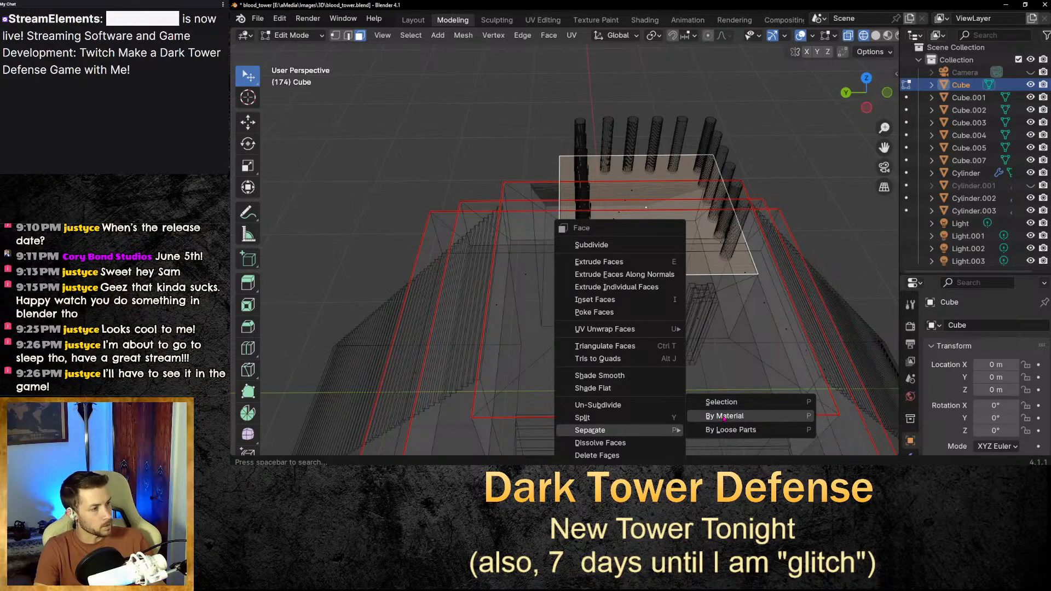
left_click(723, 416)
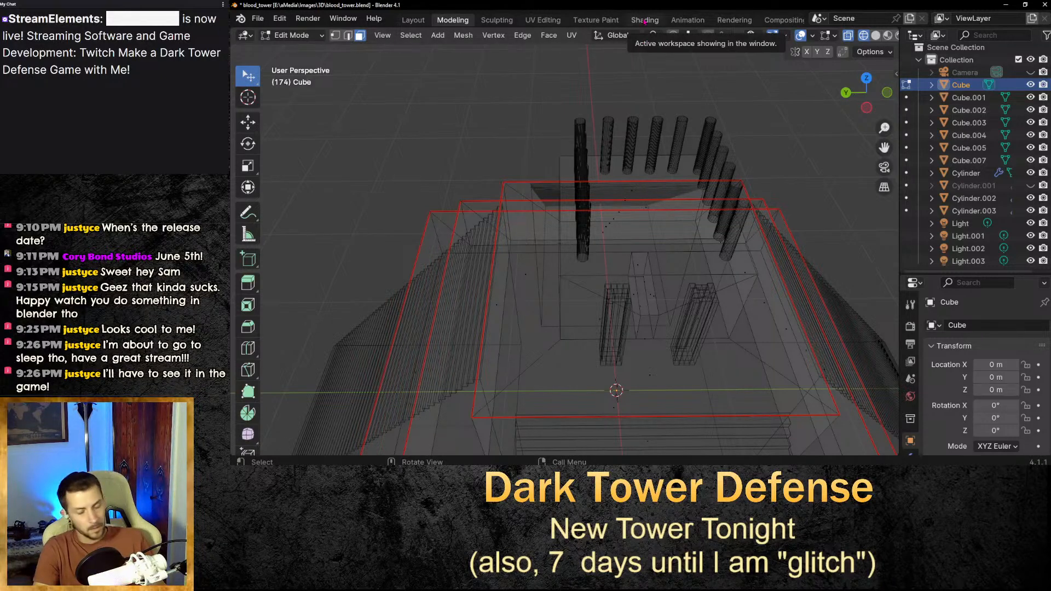
Save the blend file.
key("ctrl+s")
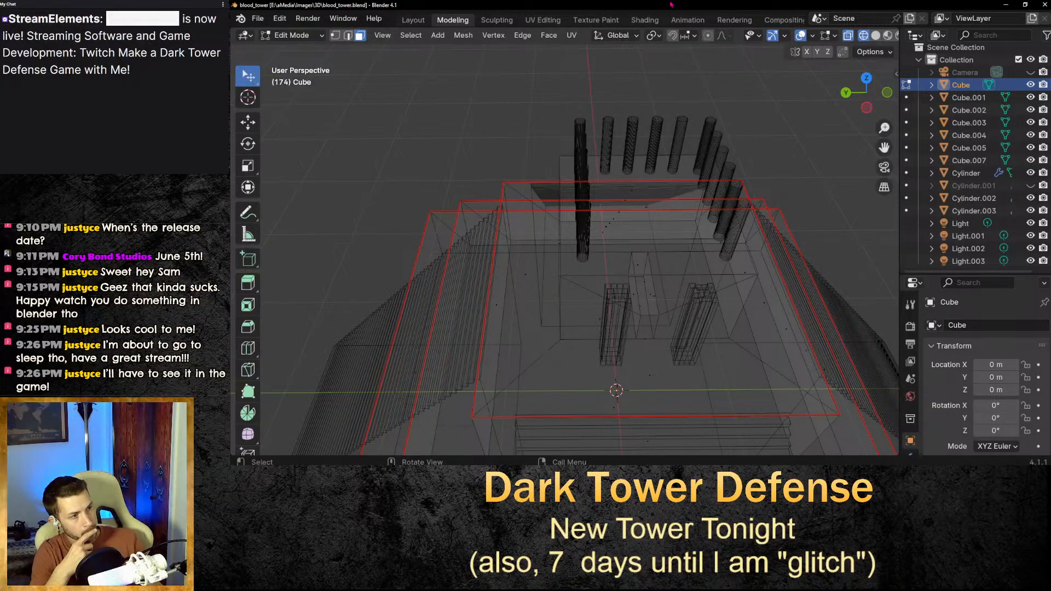
mouse_move(830, 168)
middle_mouse_down()
mouse_move(838, 180)
mouse_move(821, 158)
middle_mouse_up()
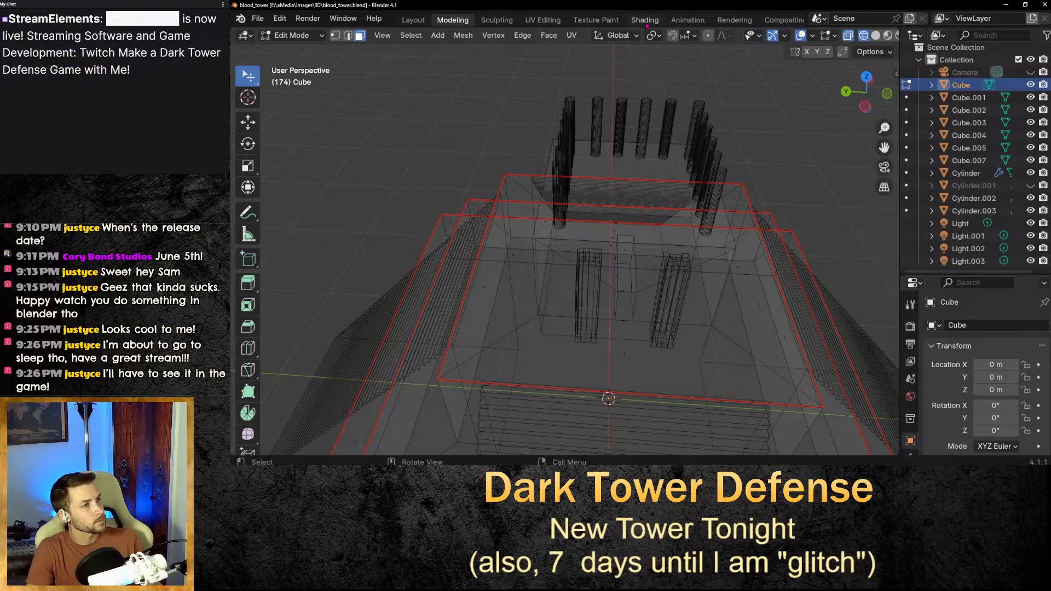
Return to Texture Paint and try painting strokes on the tower's top, undoing them.
left_click(614, 20)
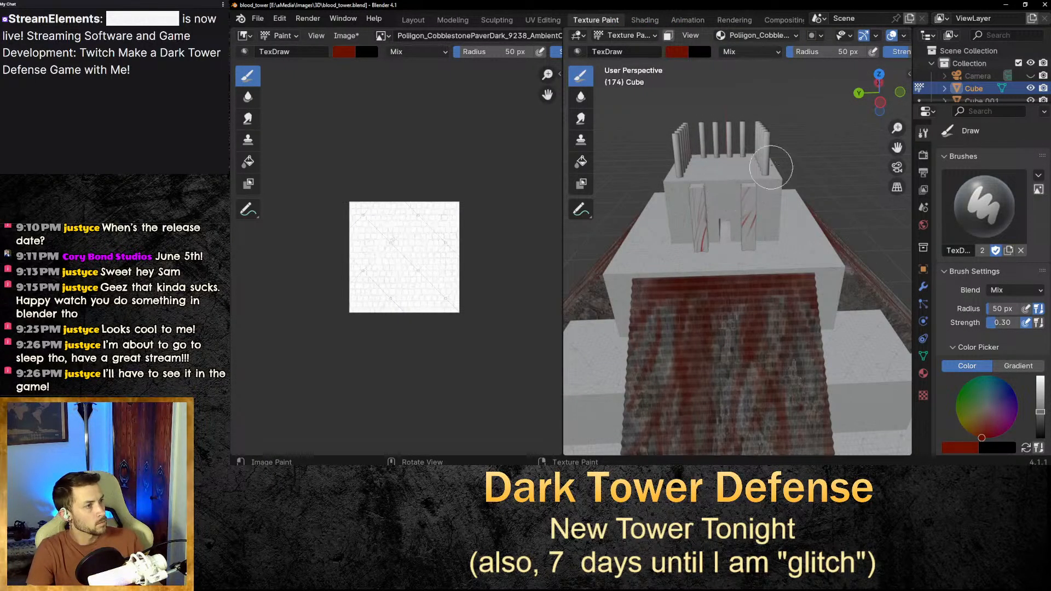
mouse_move(772, 170)
middle_mouse_down()
mouse_move(814, 160)
mouse_move(734, 230)
middle_mouse_up()
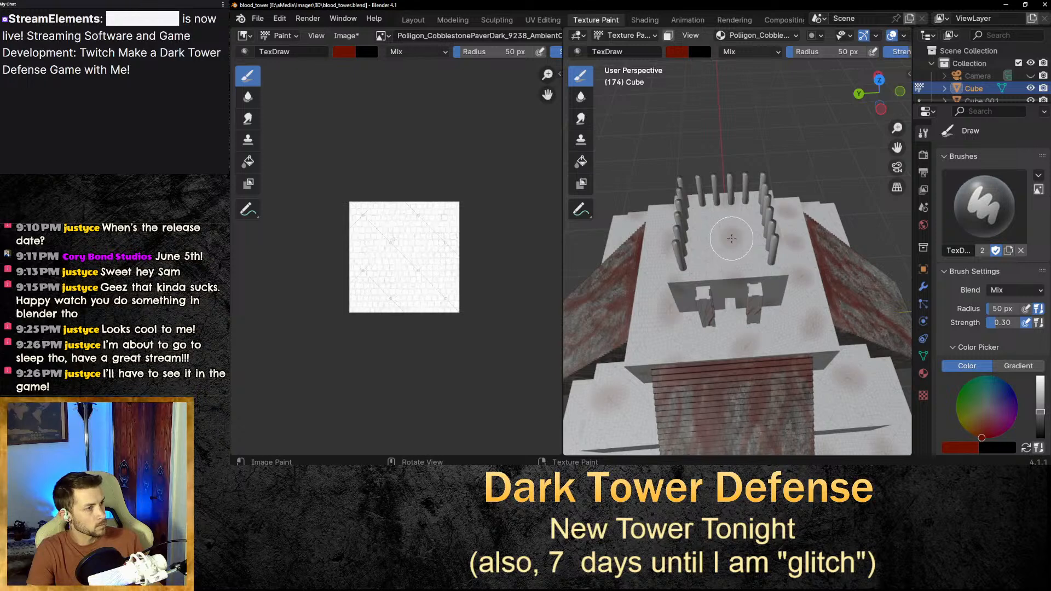
key("ctrl+z")
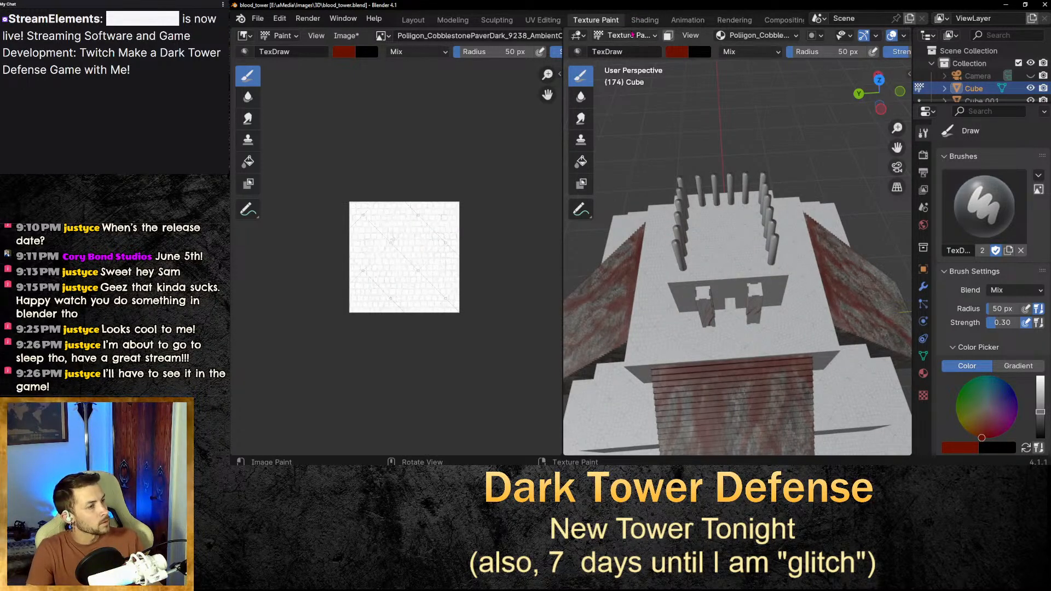
middle_click_drag(791, 293, 784, 273)
left_click(750, 298)
key("ctrl+z")
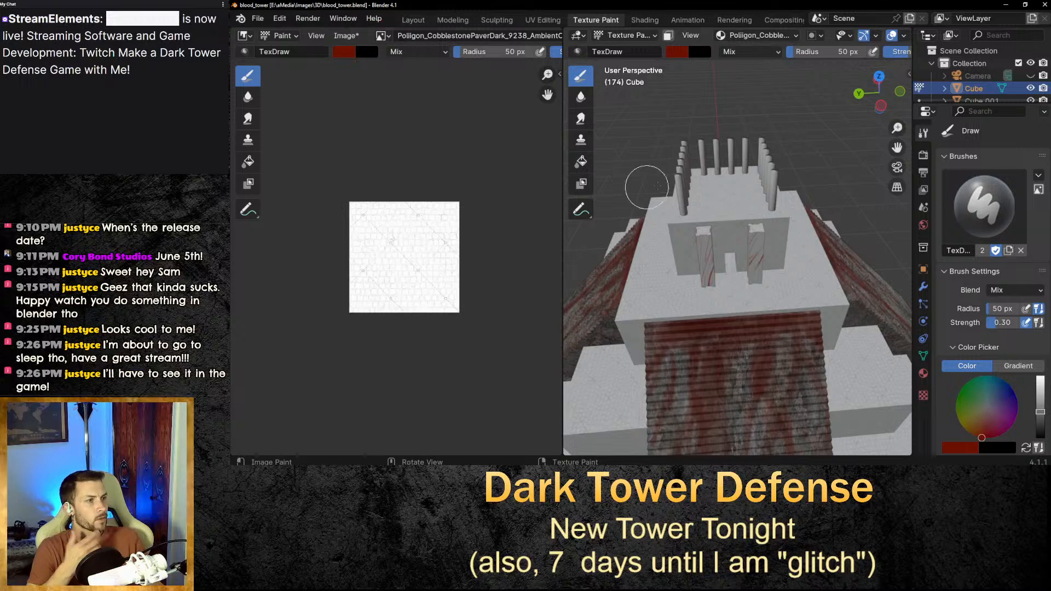
Switch to the Layout workspace, deselect everything, and add a new cube mesh to the scene.
left_click(413, 19)
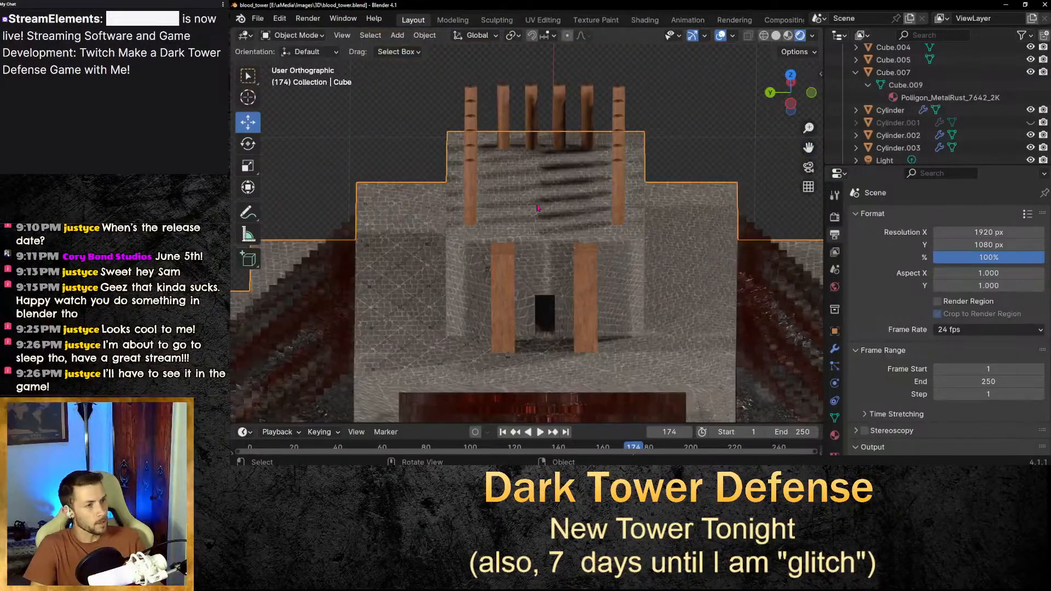
left_click(684, 119)
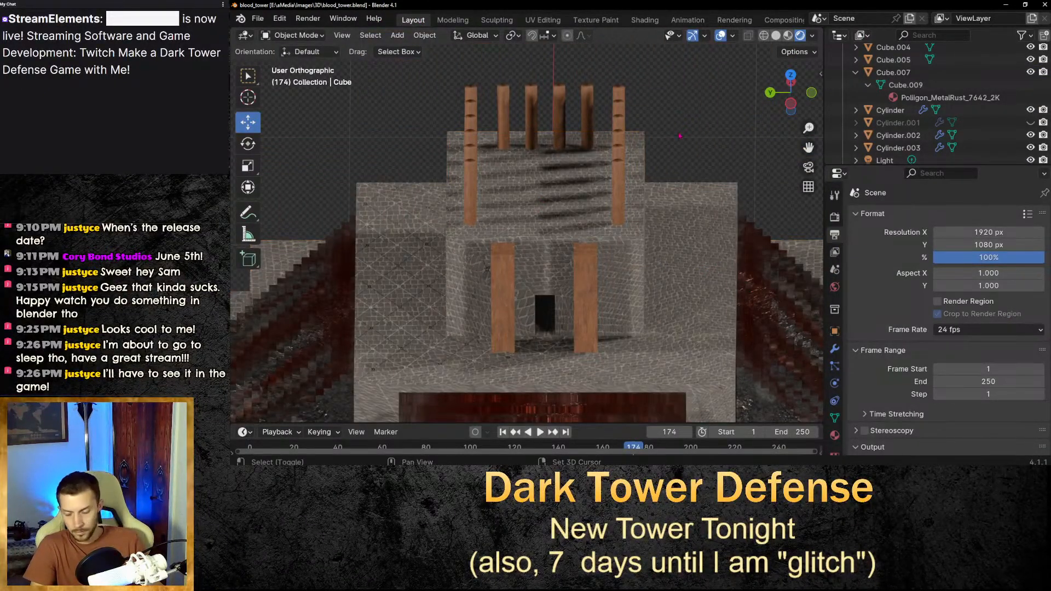
key("shift+a")
mouse_move(656, 156)
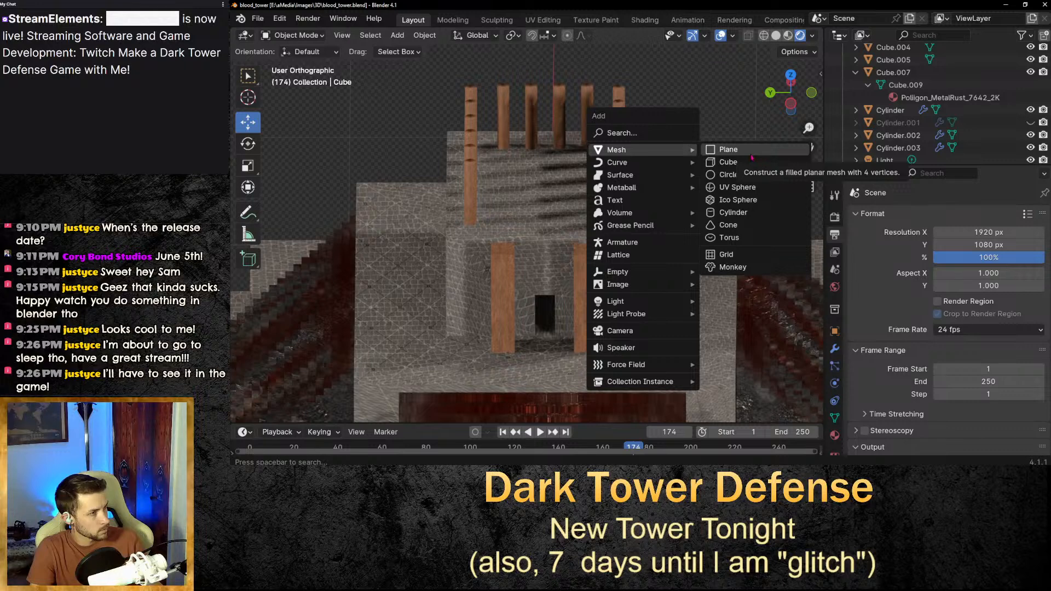
left_click(747, 162)
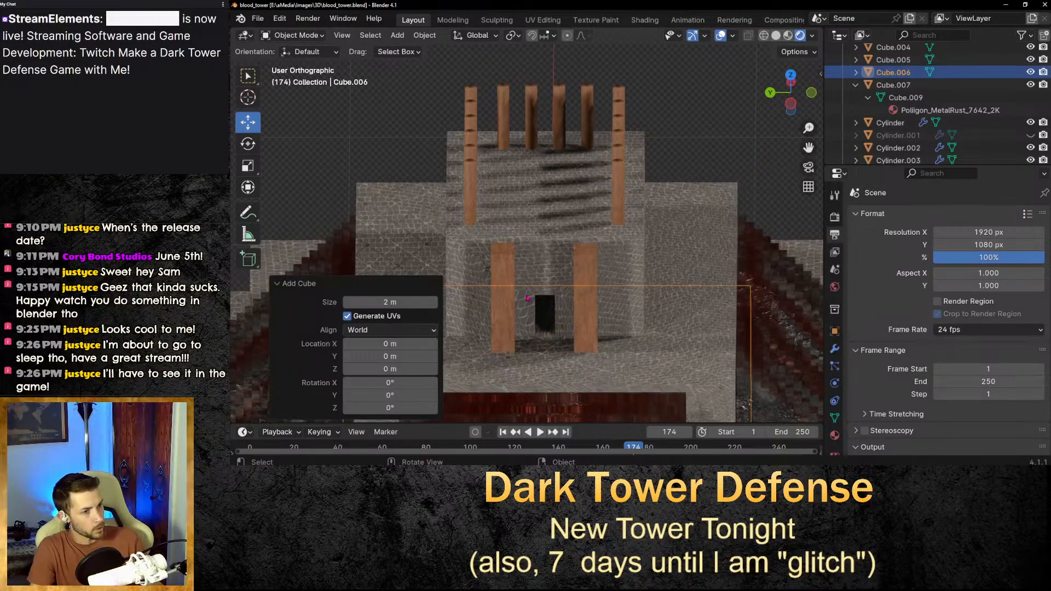
Raise the new cube about 2.99 m above the tower and scale it down uniformly to 0.748.
scroll(527, 298, "down", 5)
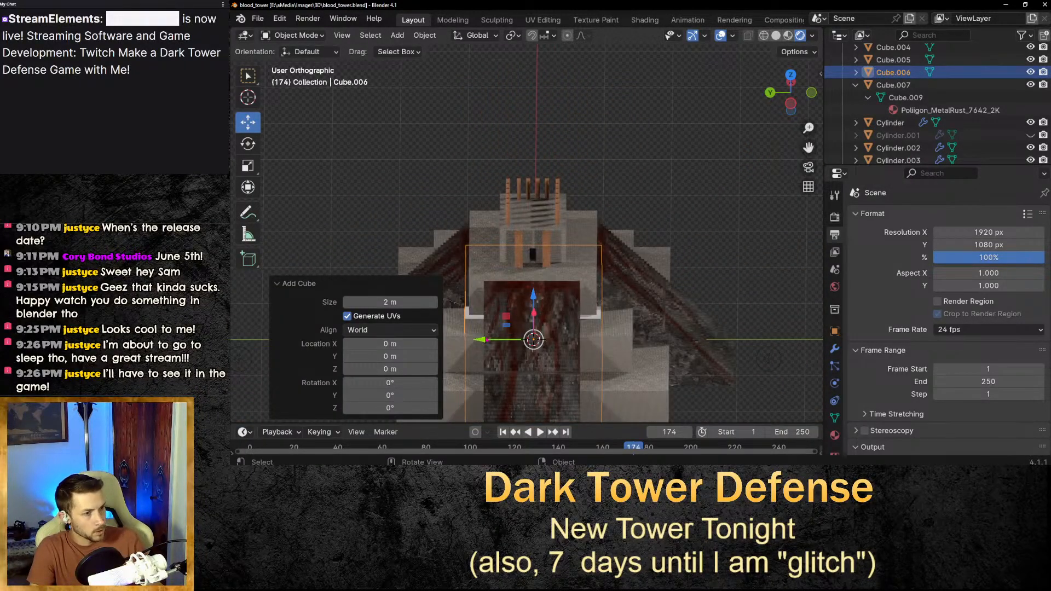
left_click_drag(533, 297, 552, 118)
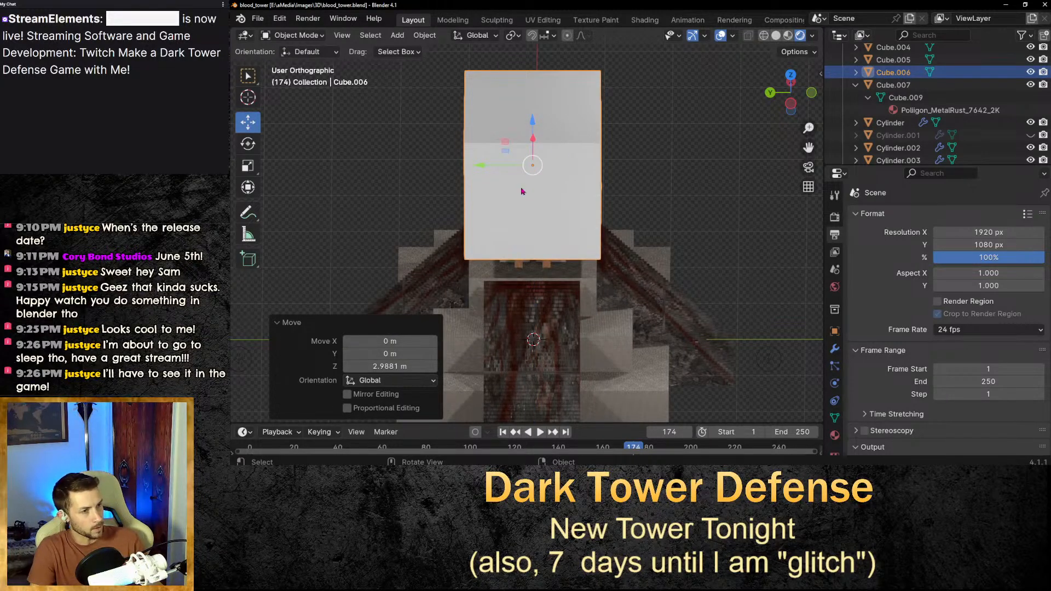
key("s")
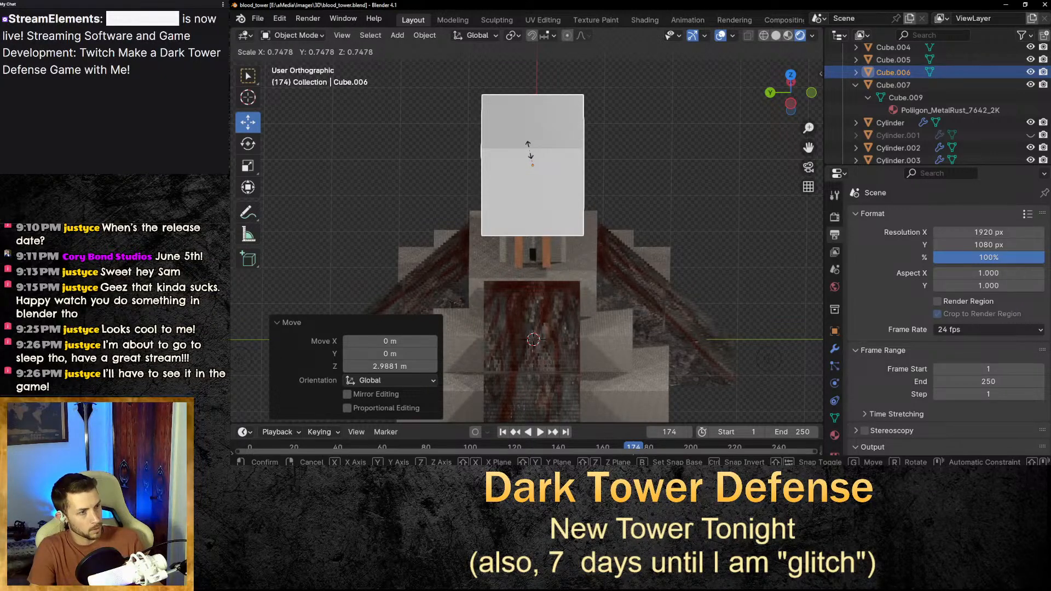
left_click(530, 150)
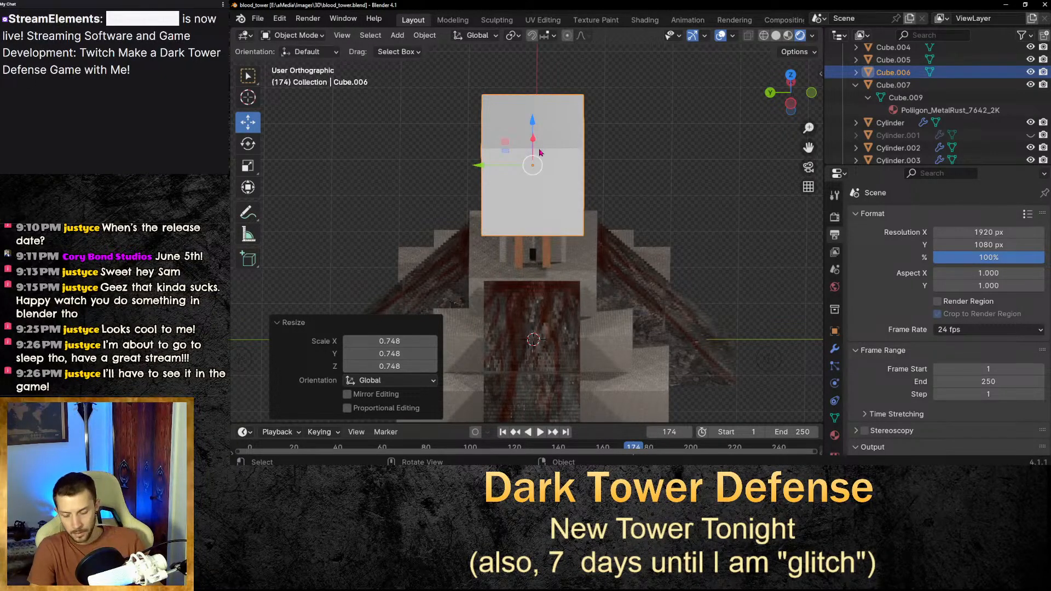
Flatten the cube along Z to 0.207 and switch the viewport to Solid shading.
key("s")
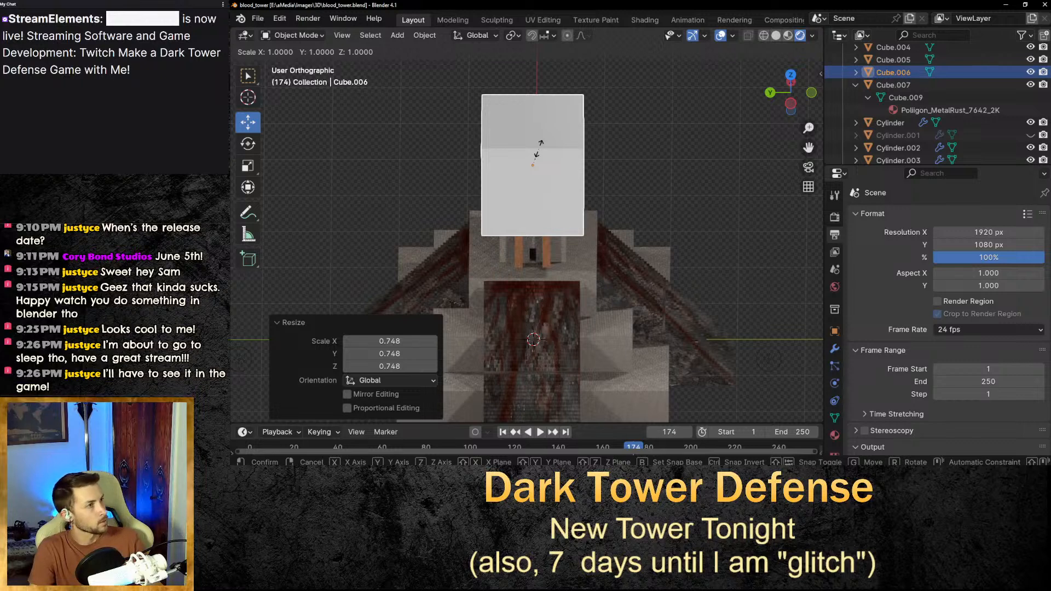
key("z")
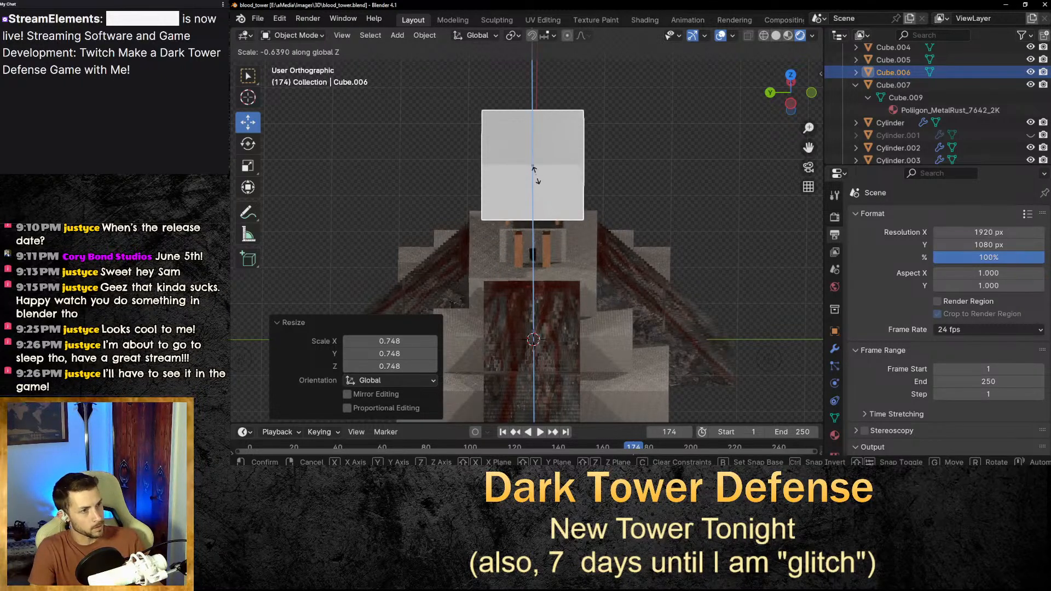
left_click(535, 162)
key("z")
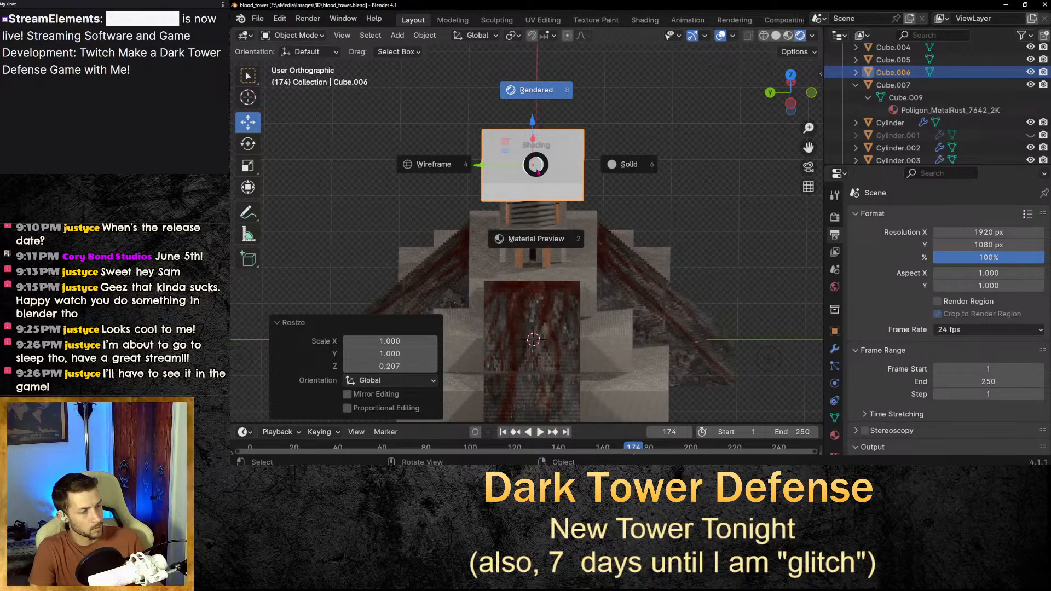
left_click(586, 121)
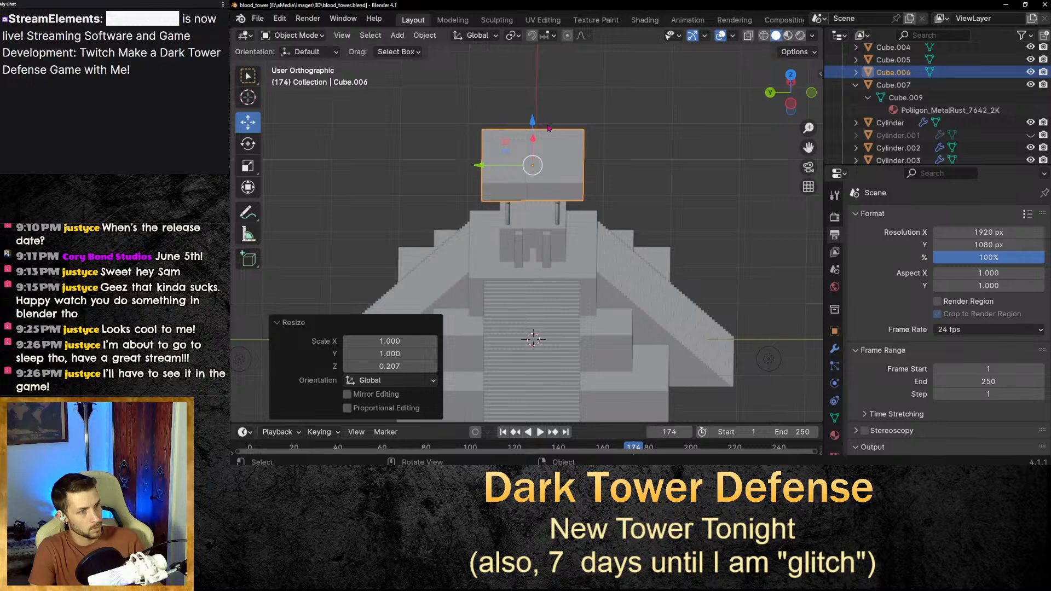
Undo the cube's last three transforms.
key("ctrl+z")
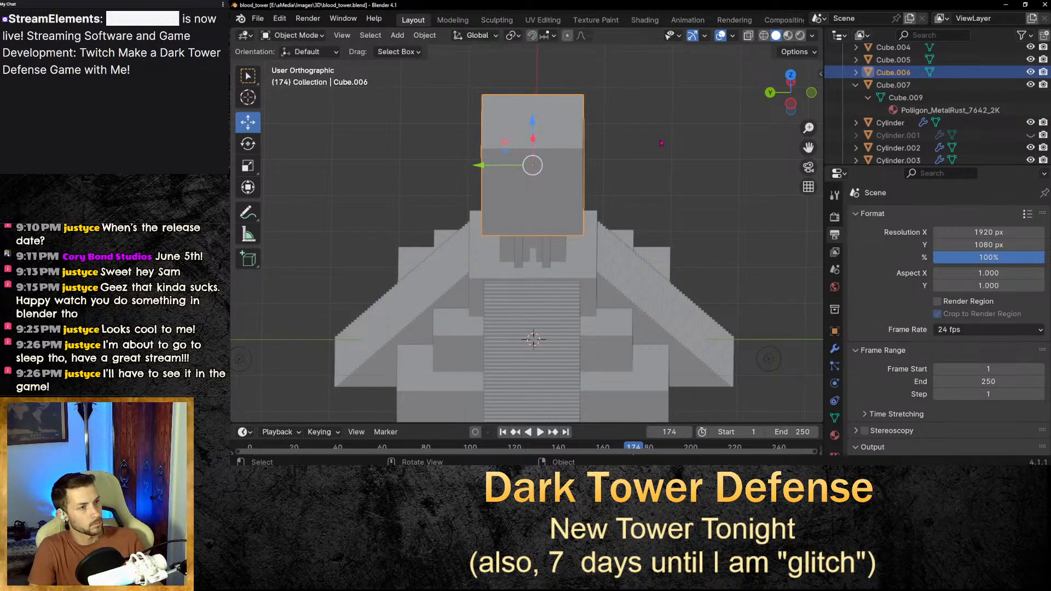
key("ctrl+z")
key("ctrl+z")
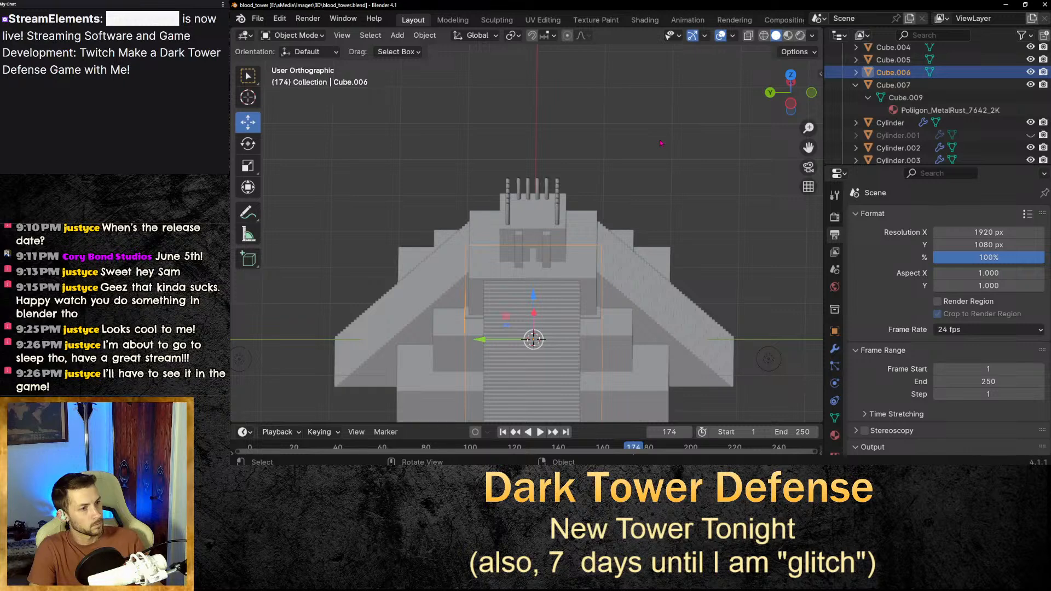
Return to the Layout workspace and set the viewport to Material Preview shading.
left_click(645, 20)
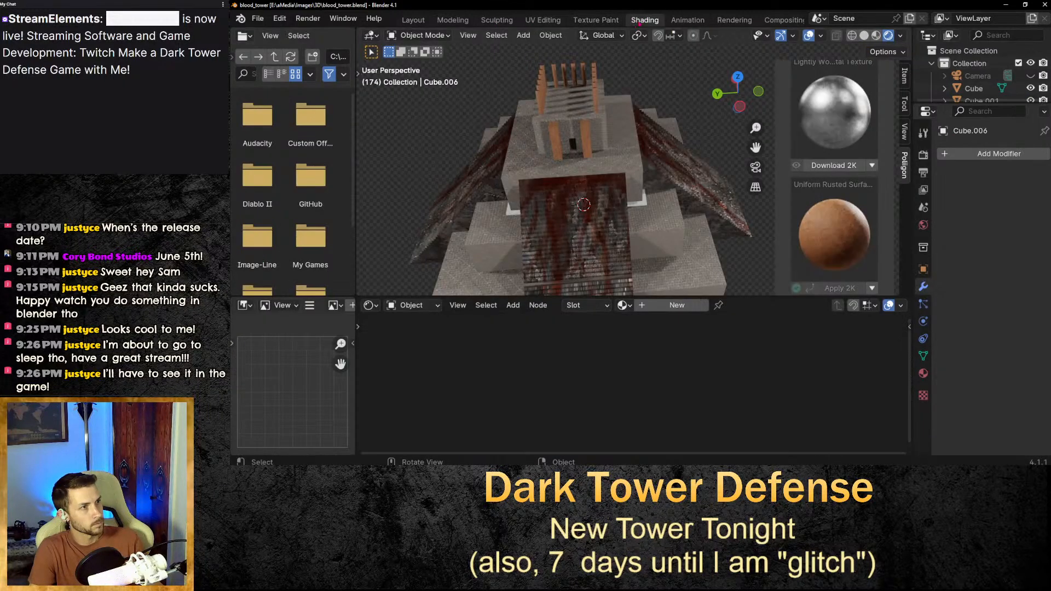
left_click(414, 20)
left_click(453, 20)
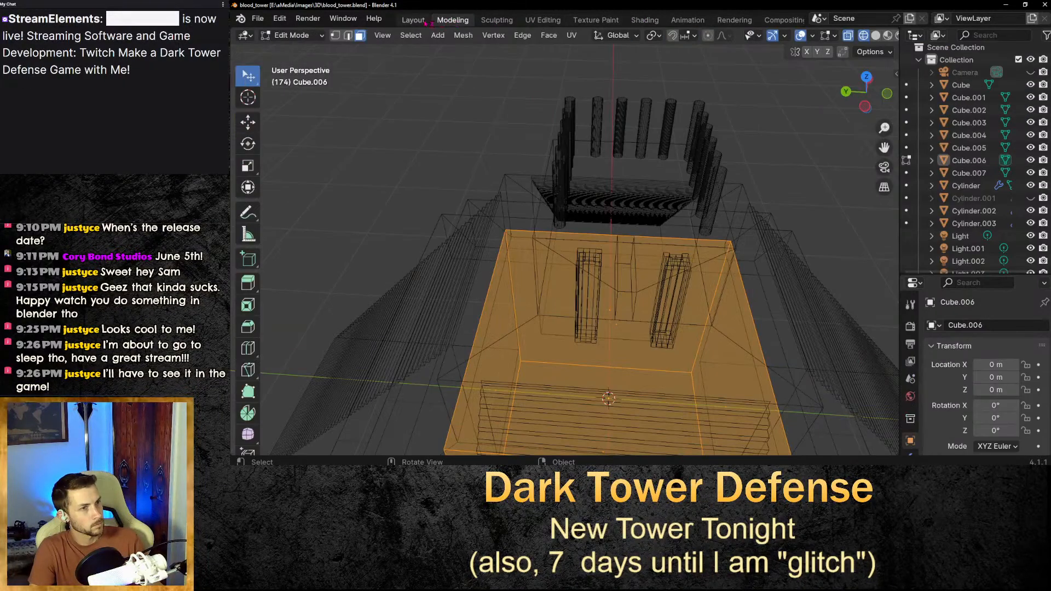
left_click(413, 20)
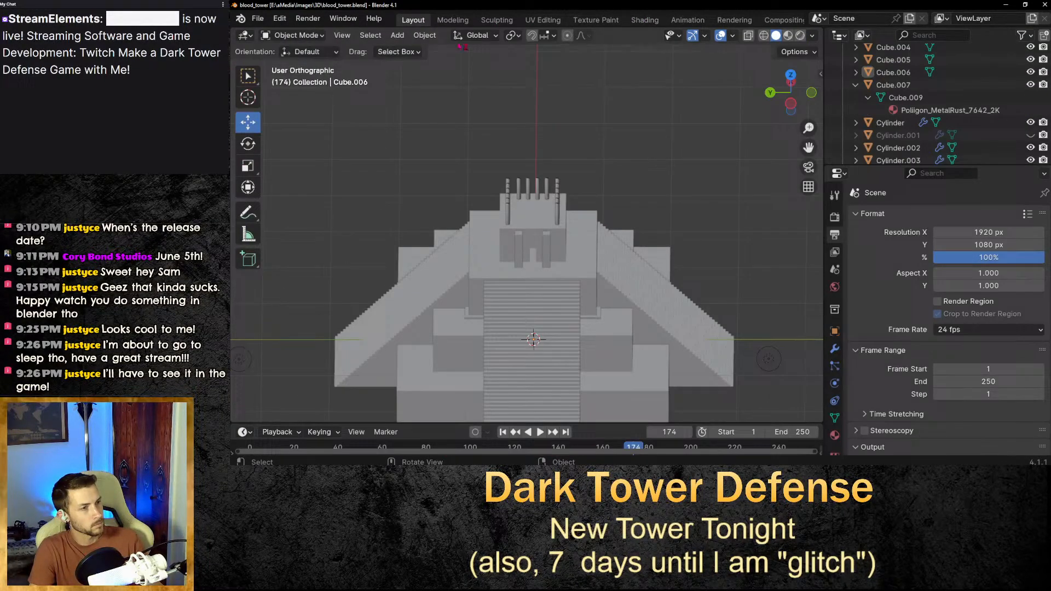
left_click(788, 36)
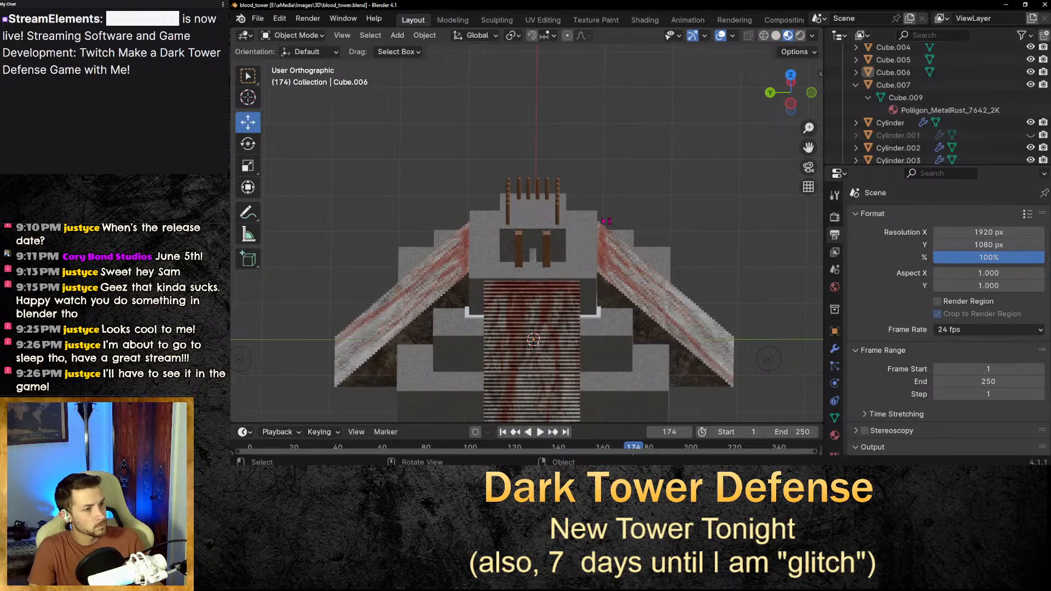
Select the new cube and raise it about 2.75 m above the top of the tower.
left_click(588, 316)
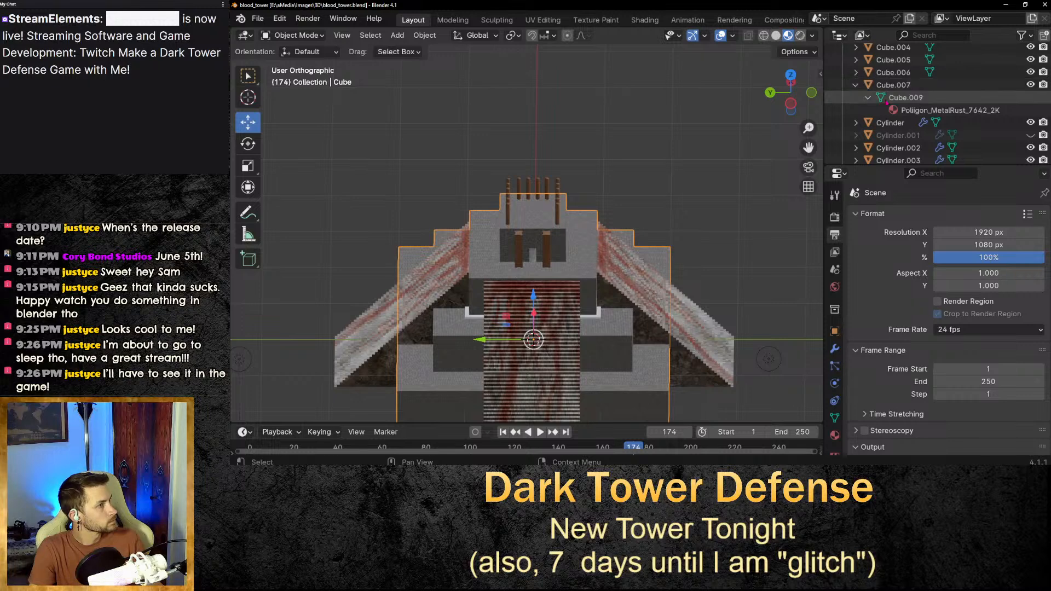
left_click(908, 99)
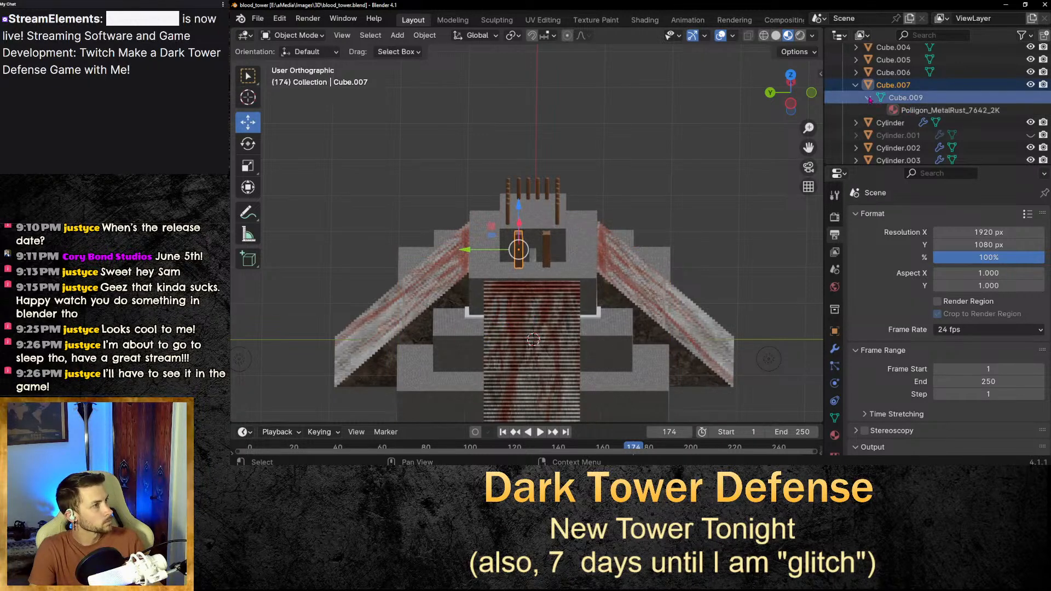
scroll(861, 101, "up", 5)
scroll(876, 104, "down", 5)
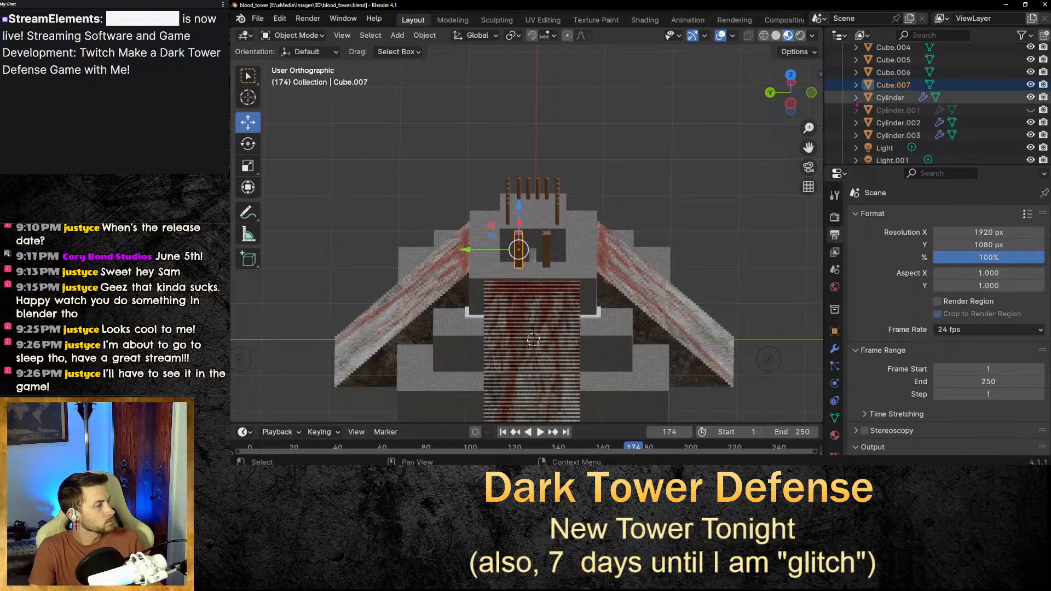
scroll(859, 142, "down", 3)
scroll(908, 110, "up", 2)
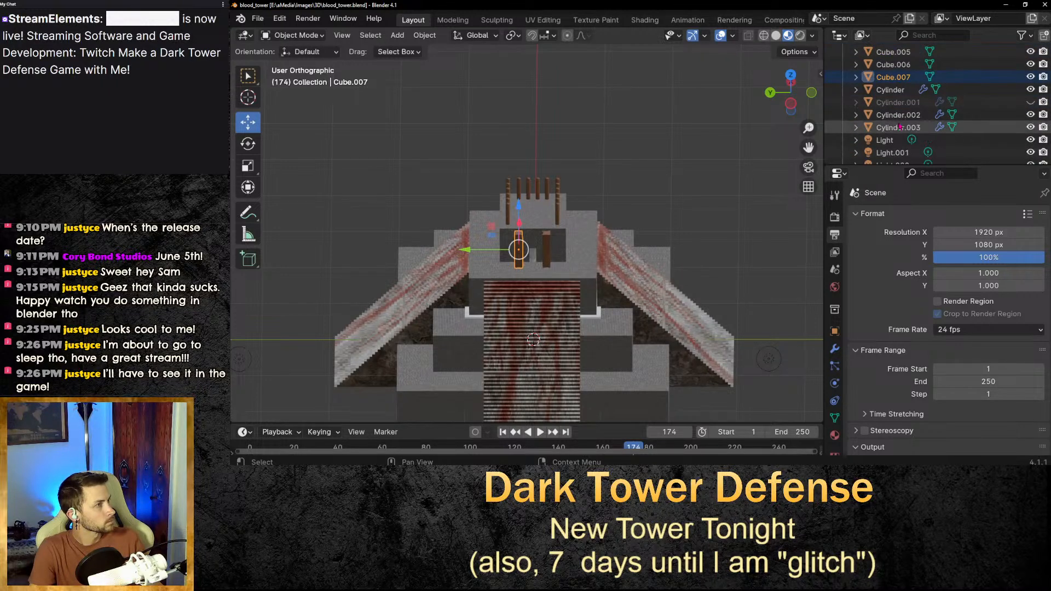
left_click(893, 65)
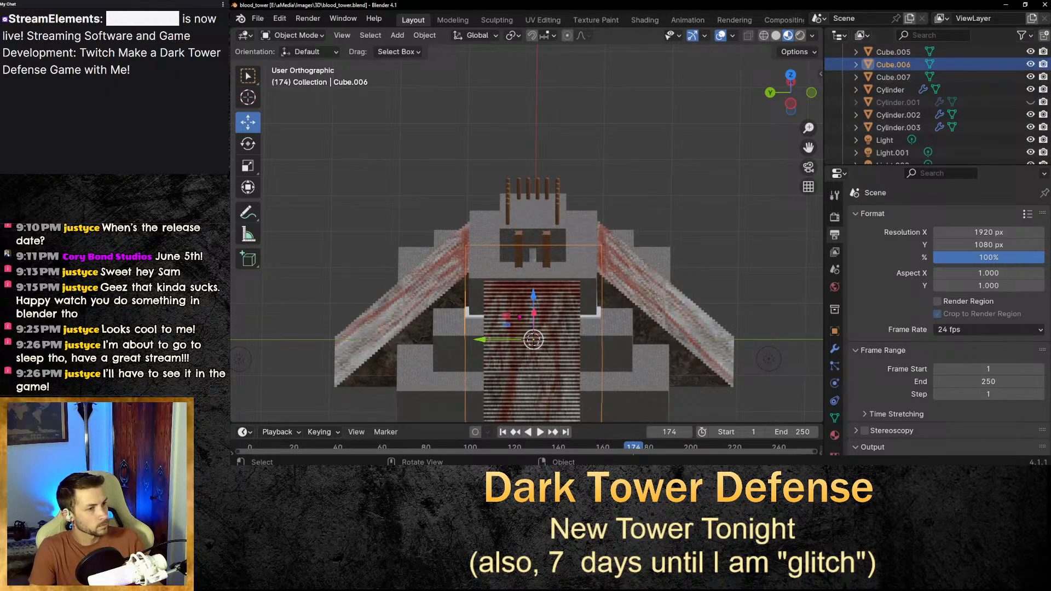
left_click_drag(533, 297, 543, 131)
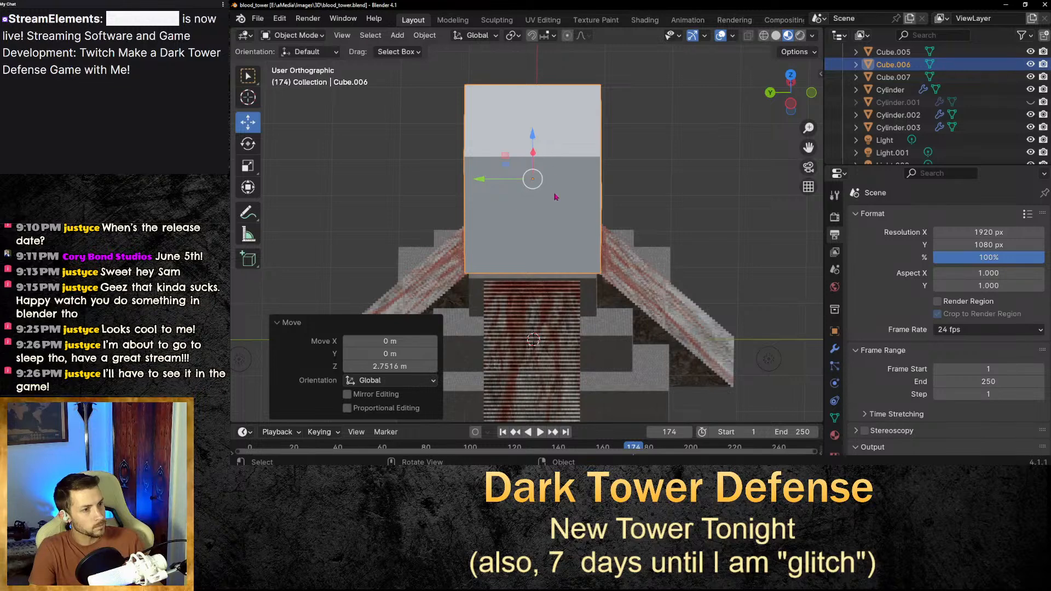
Reselect only the new cube and scale it down uniformly to 0.832.
key("a")
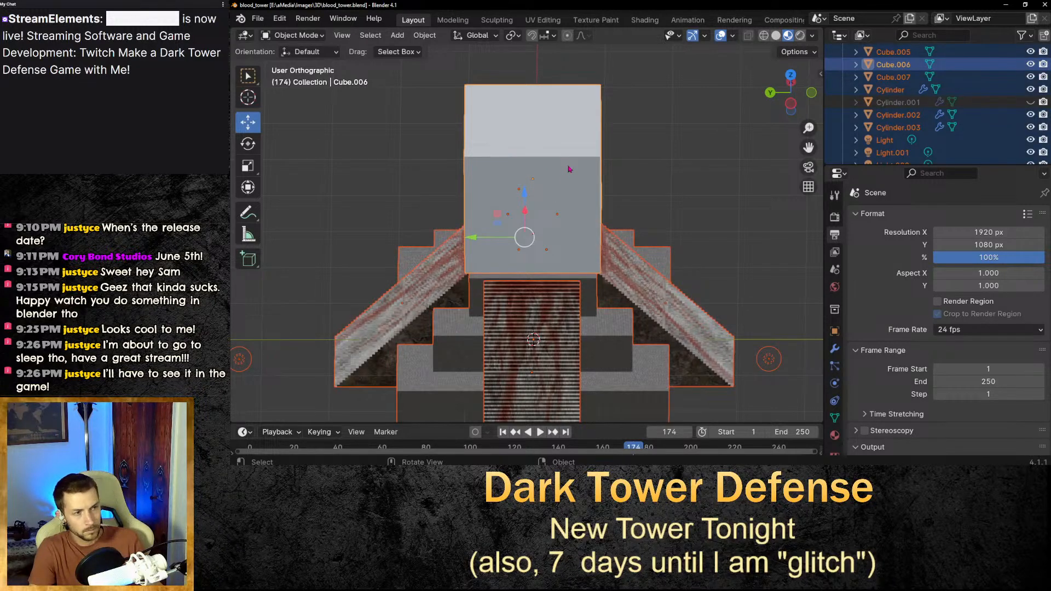
key("alt+a")
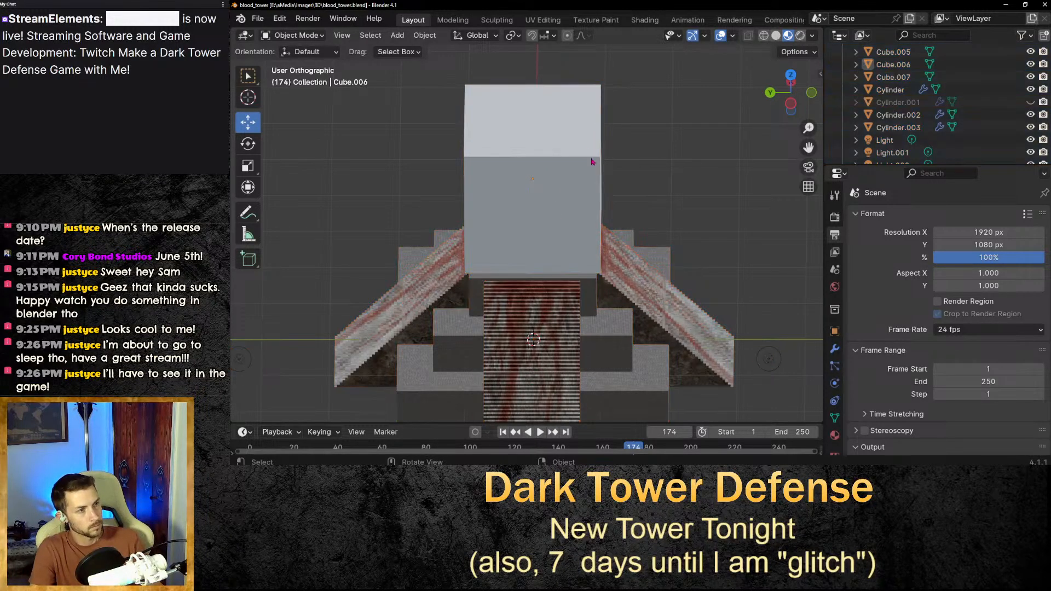
left_click(584, 147)
key("s")
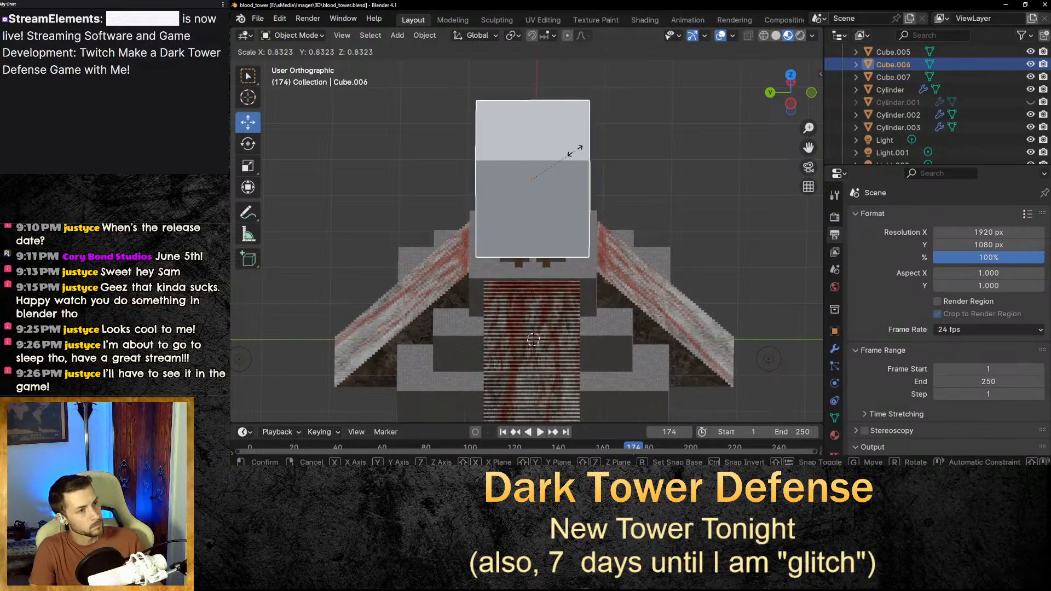
left_click(576, 150)
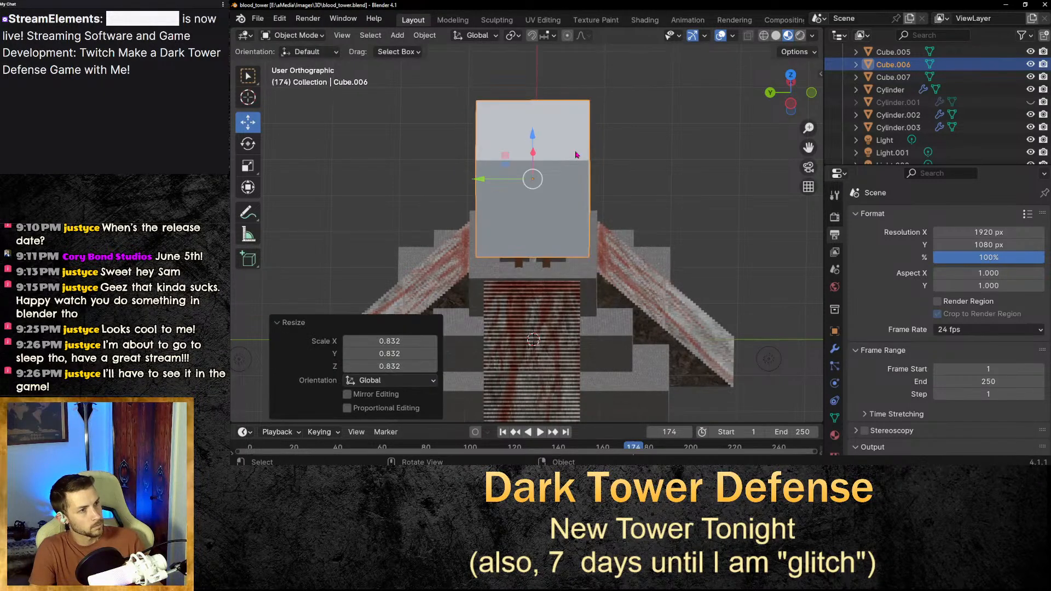
Flatten the cube along the Z axis, scaling it by 0.047 and then by 0.150.
key("s")
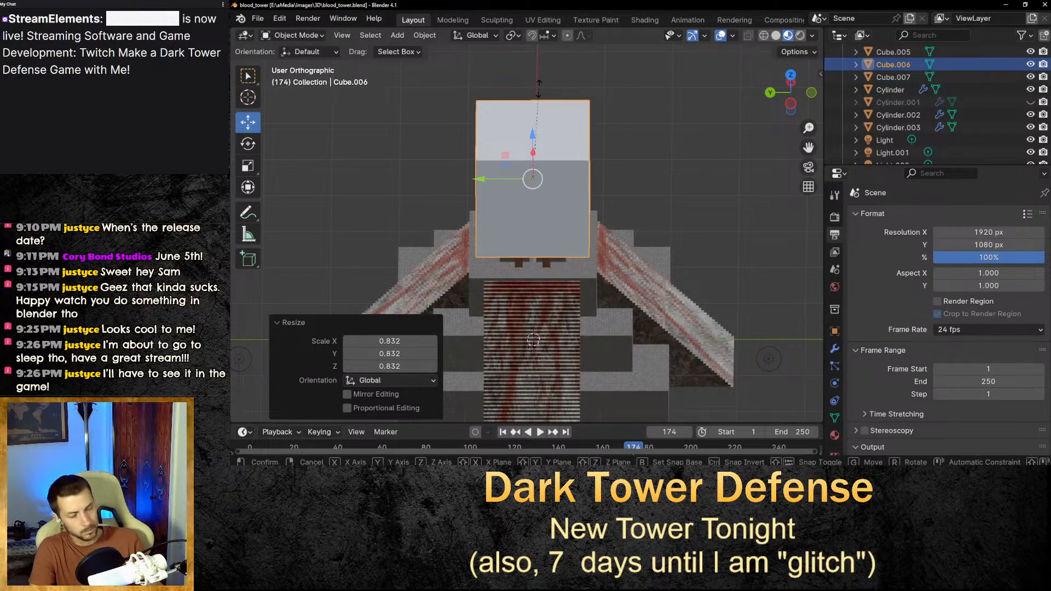
key("z")
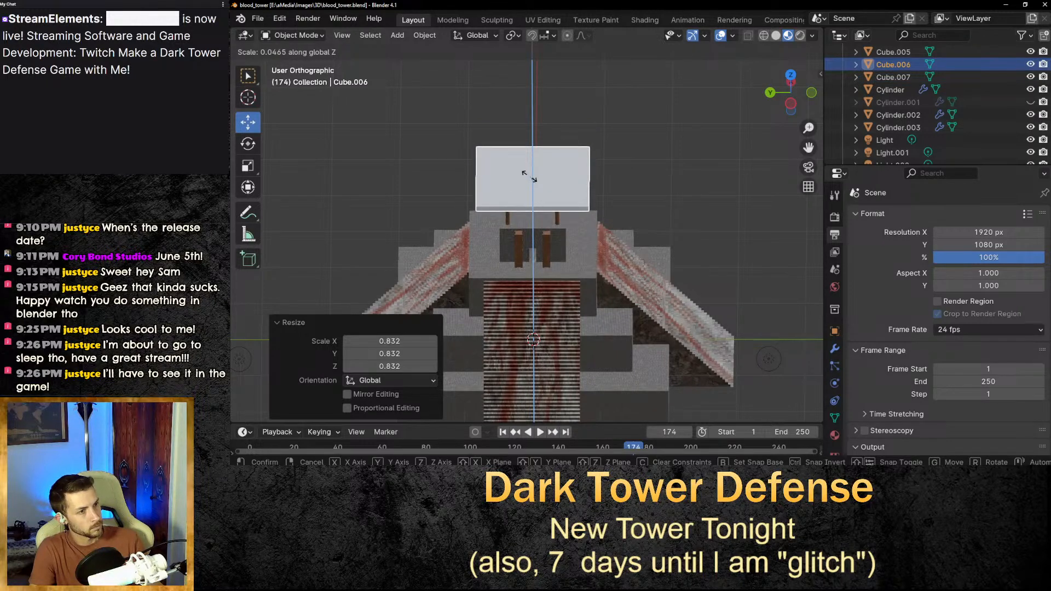
left_click(530, 180)
scroll(529, 184, "up", 2)
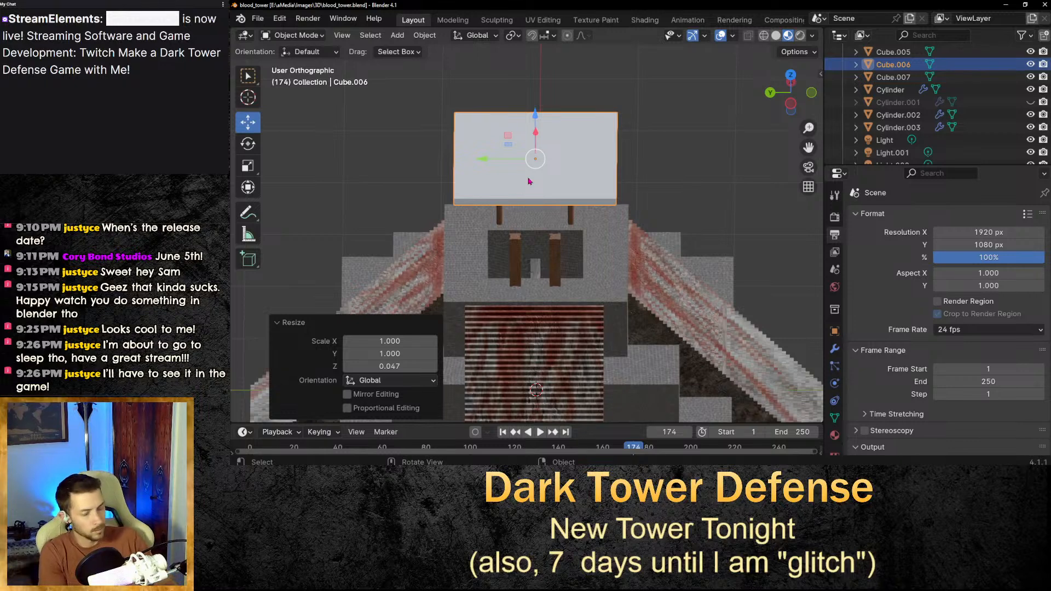
key("s")
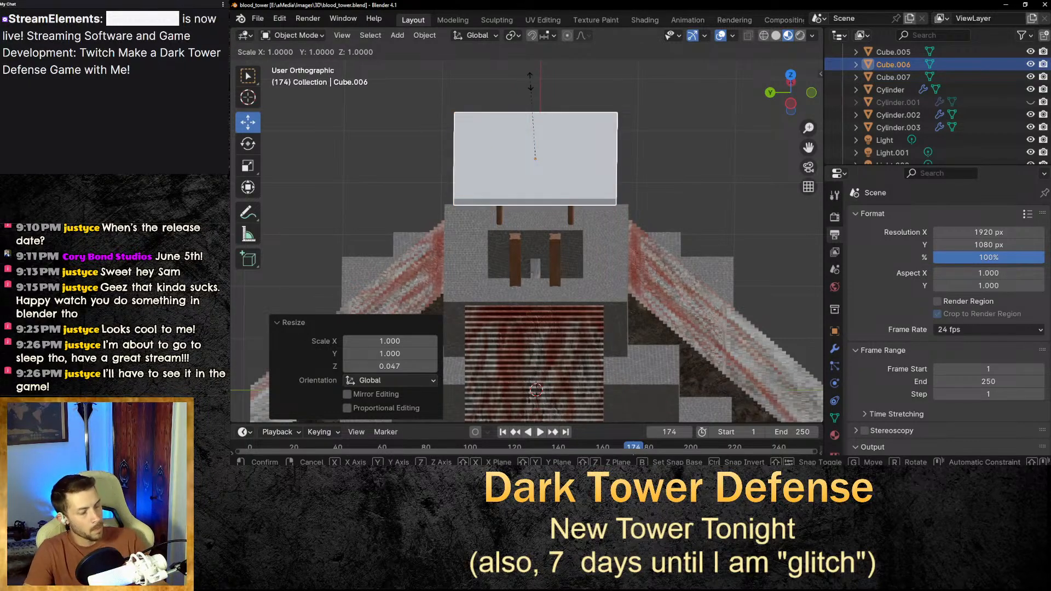
key("z")
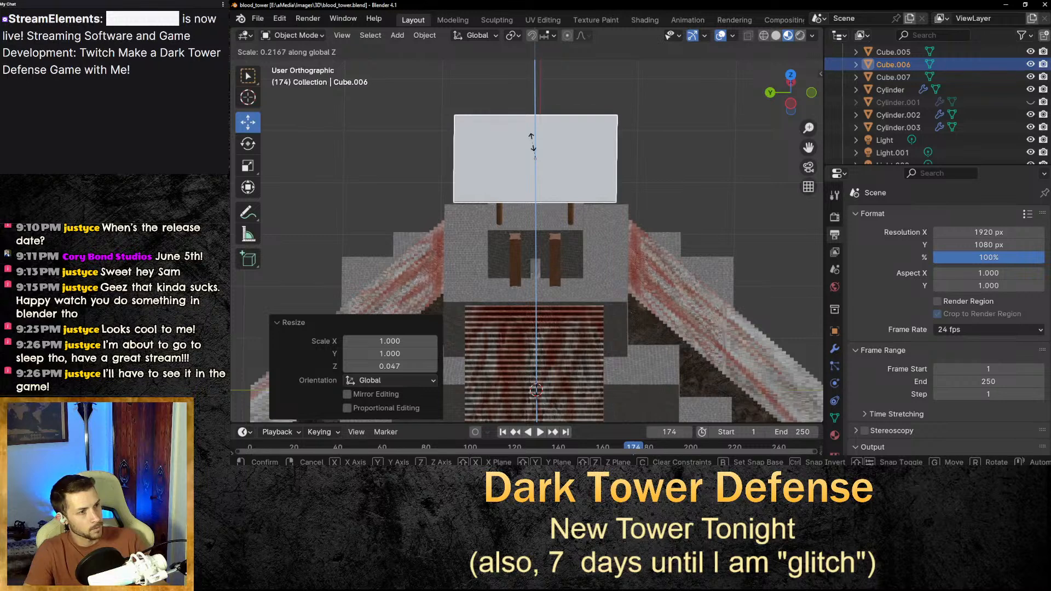
left_click(533, 147)
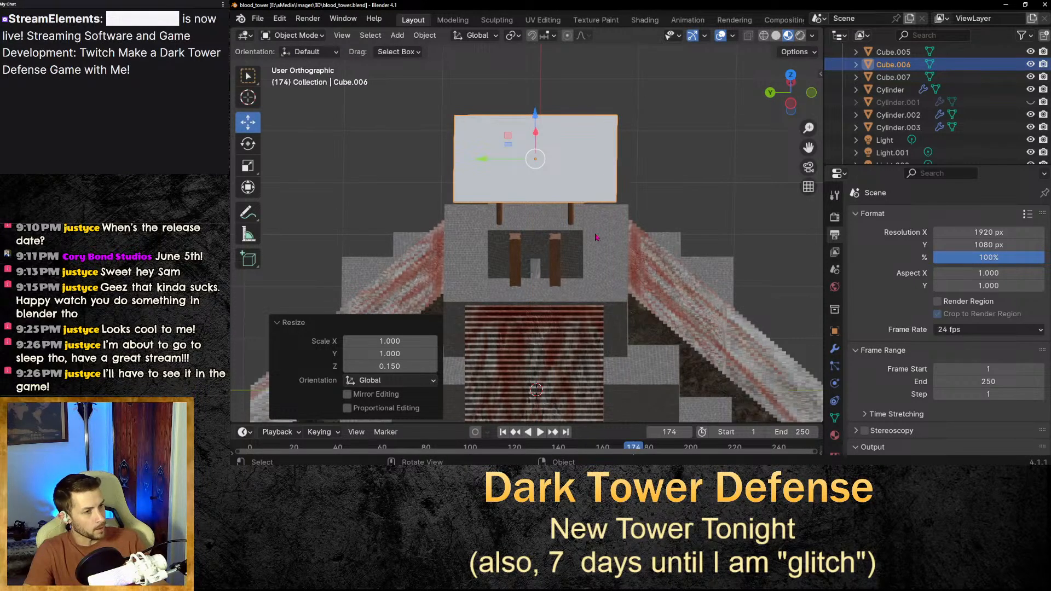
scroll(596, 237, "up", 2)
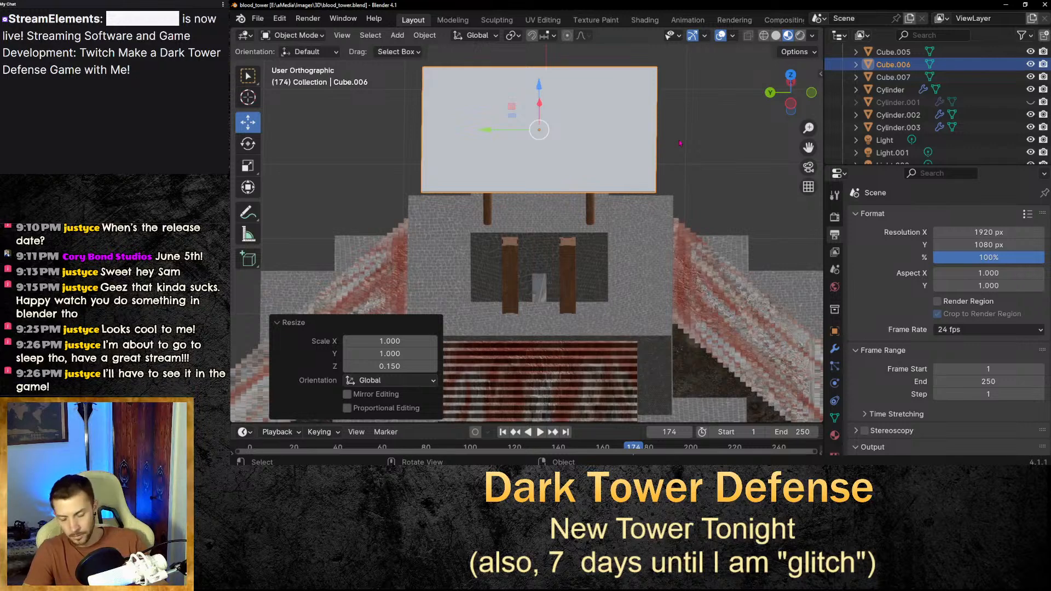
left_click(648, 135)
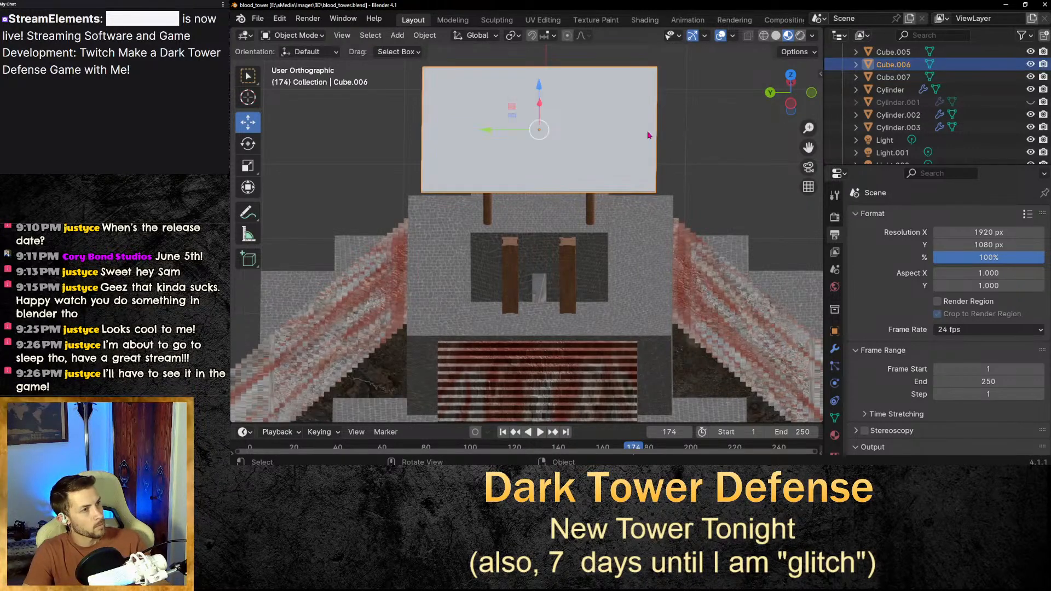
key("s")
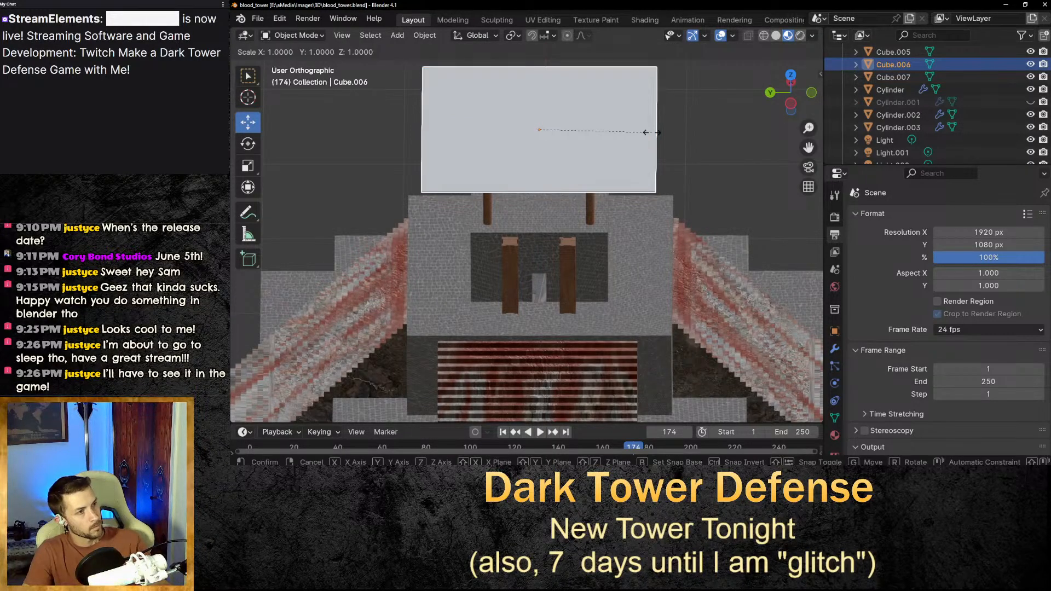
key("y")
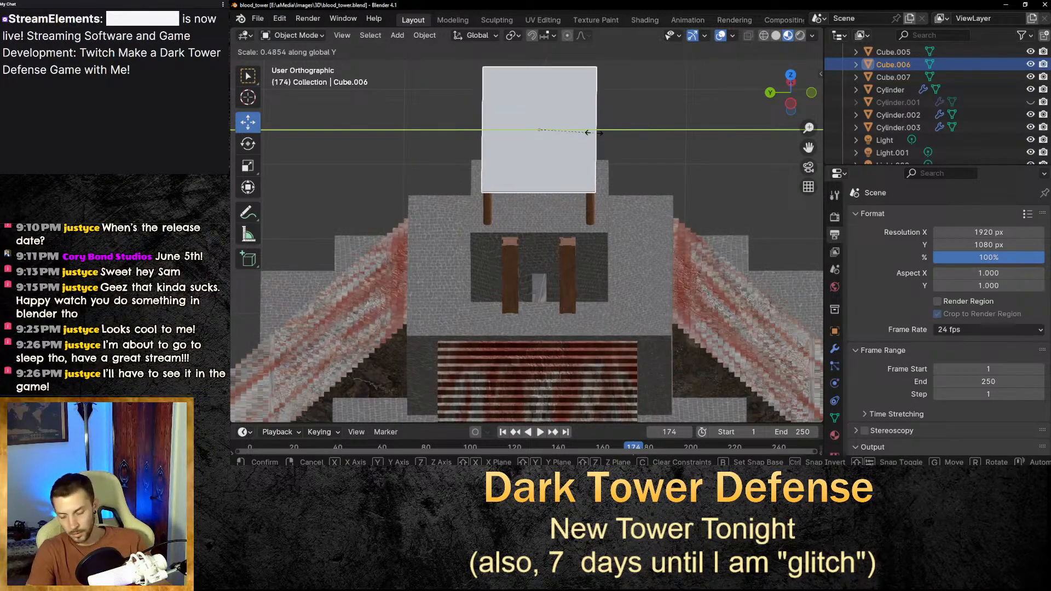
key("Escape")
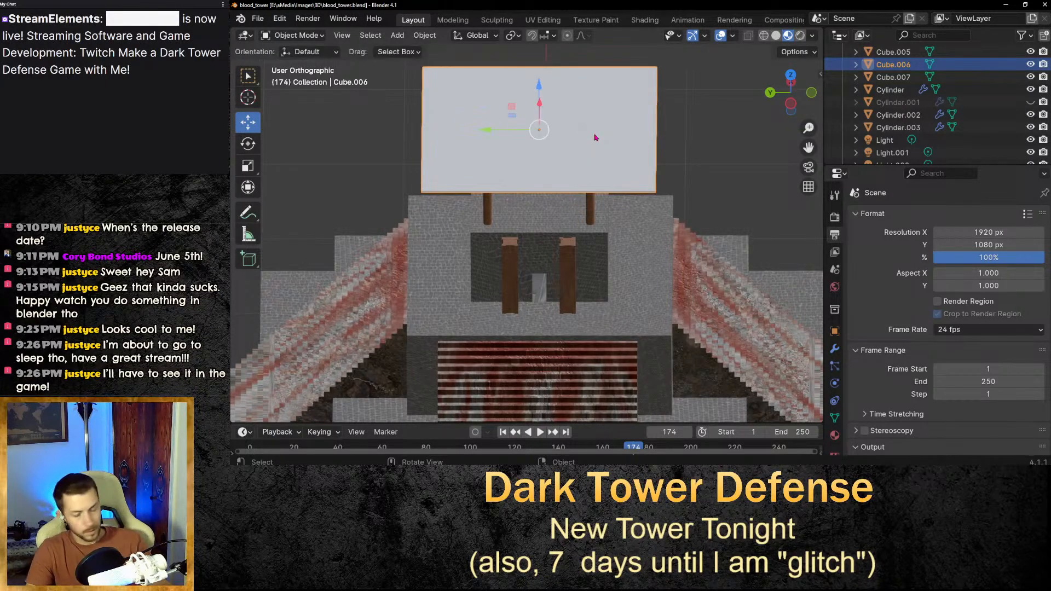
Scale the slab to 0.406 along X and 0.664 along Y.
key("s")
key("x")
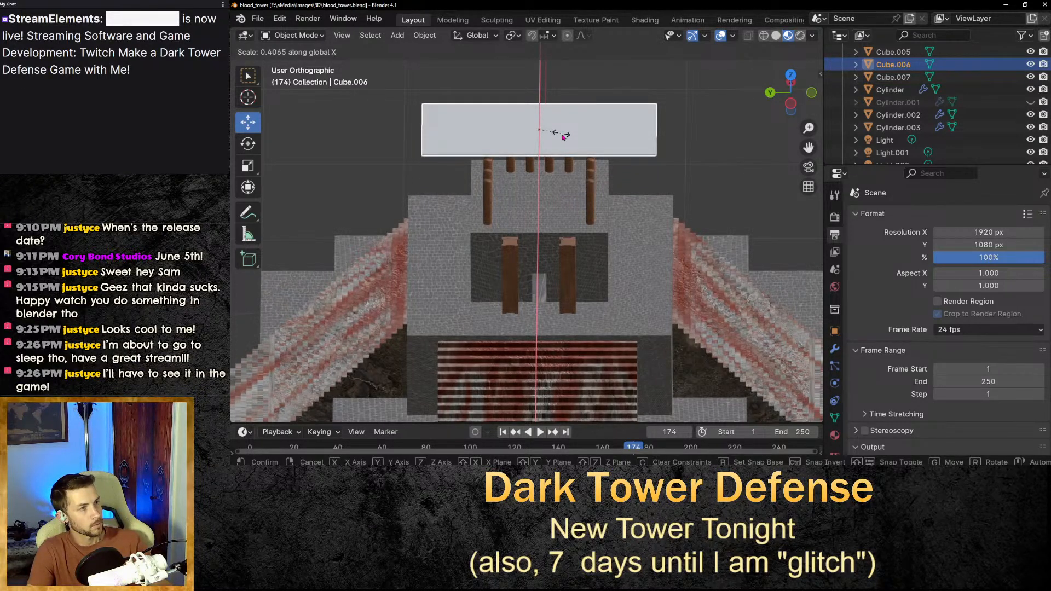
left_click(564, 135)
key("s")
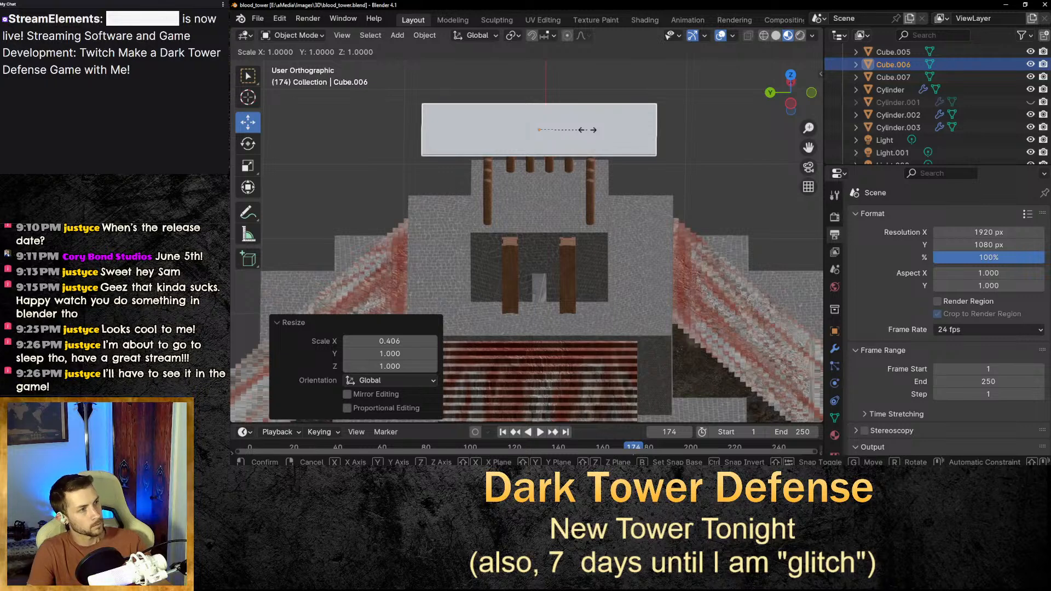
key("y")
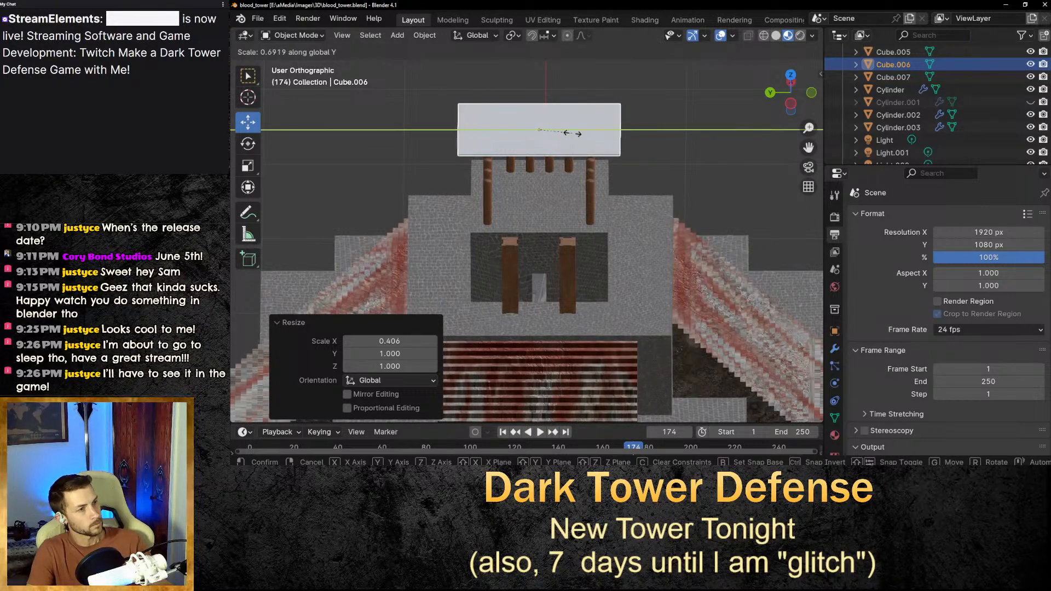
left_click(572, 135)
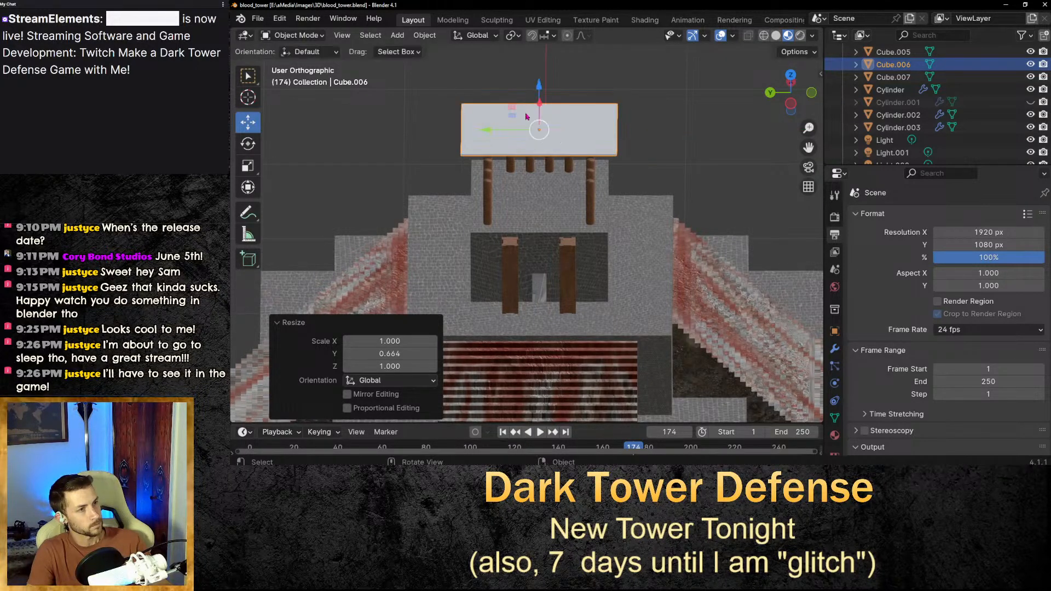
Reposition the slab along Z so it sits just above the tower's top posts.
key("g")
key("z")
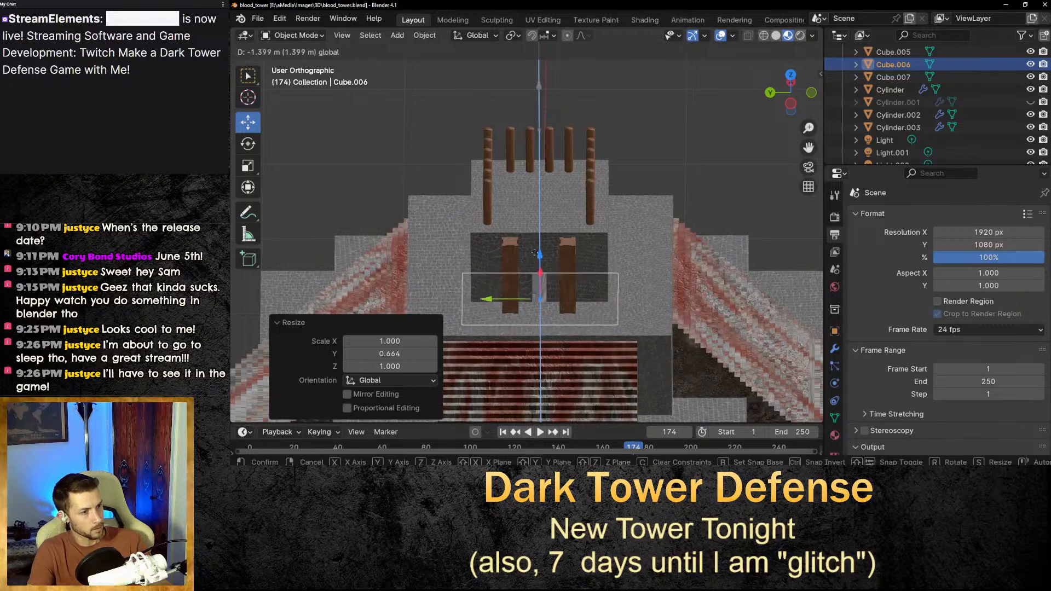
left_click(540, 115)
key("g")
key("z")
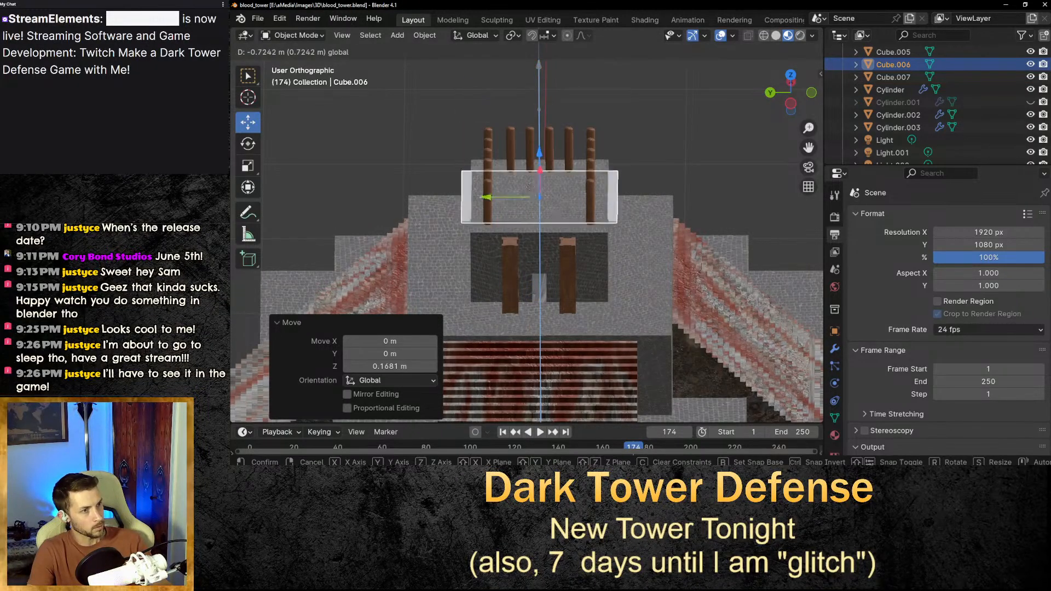
left_click(532, 75)
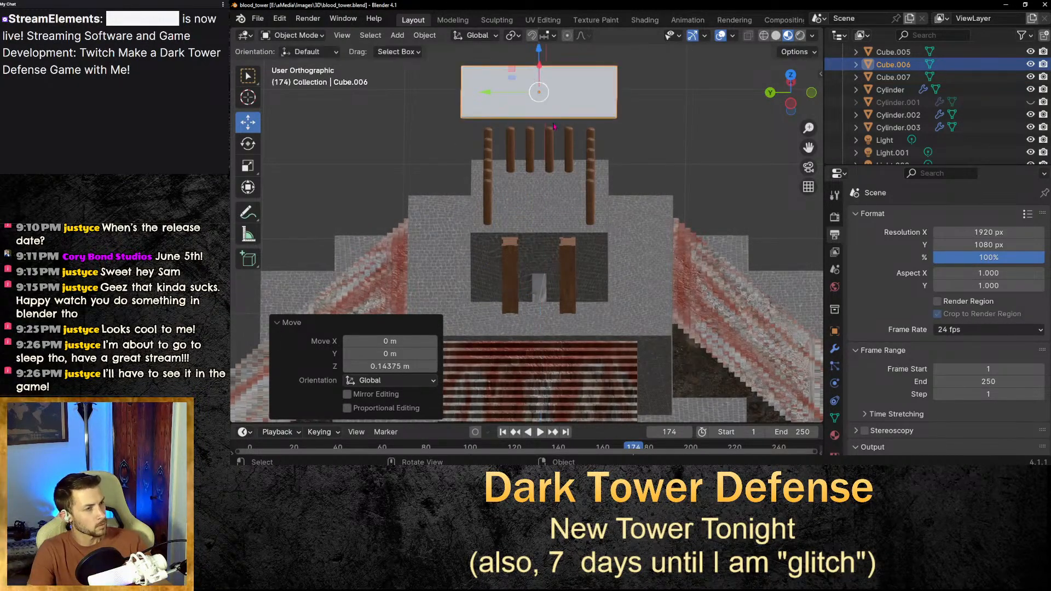
Move the slab along X and down Z onto the ledge in front of the tower's entrance, between the wooden beams.
middle_click_drag(532, 75, 522, 158)
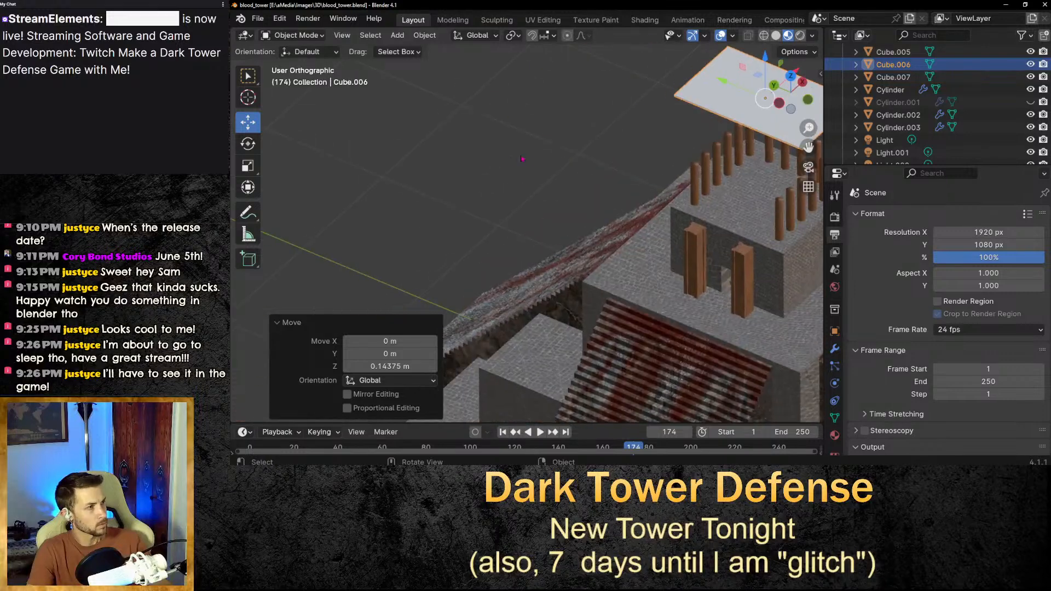
left_click_drag(809, 146, 637, 101)
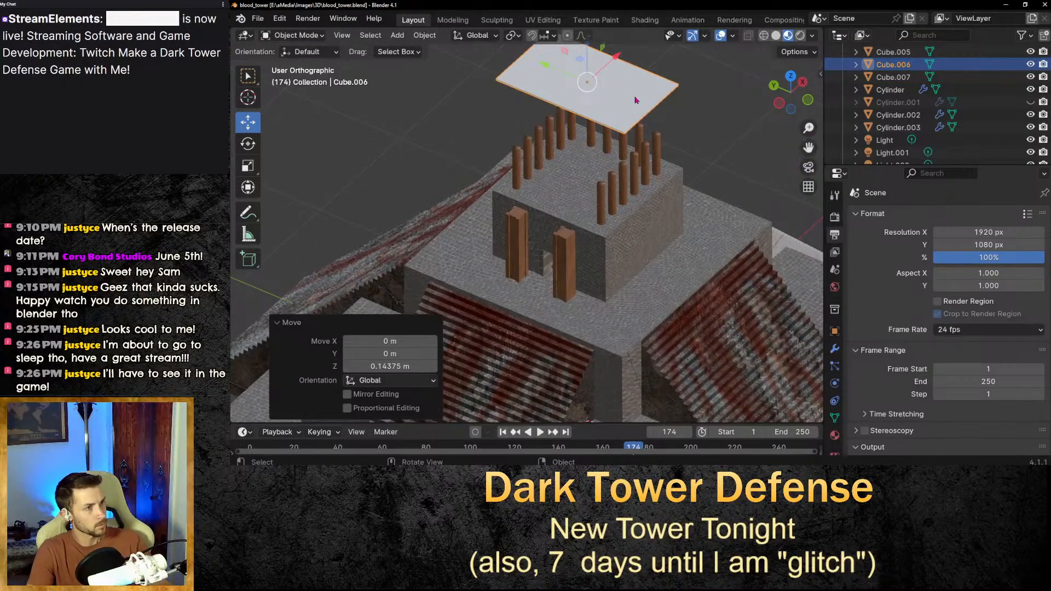
key("g")
key("x")
left_click(488, 143)
key("g")
key("z")
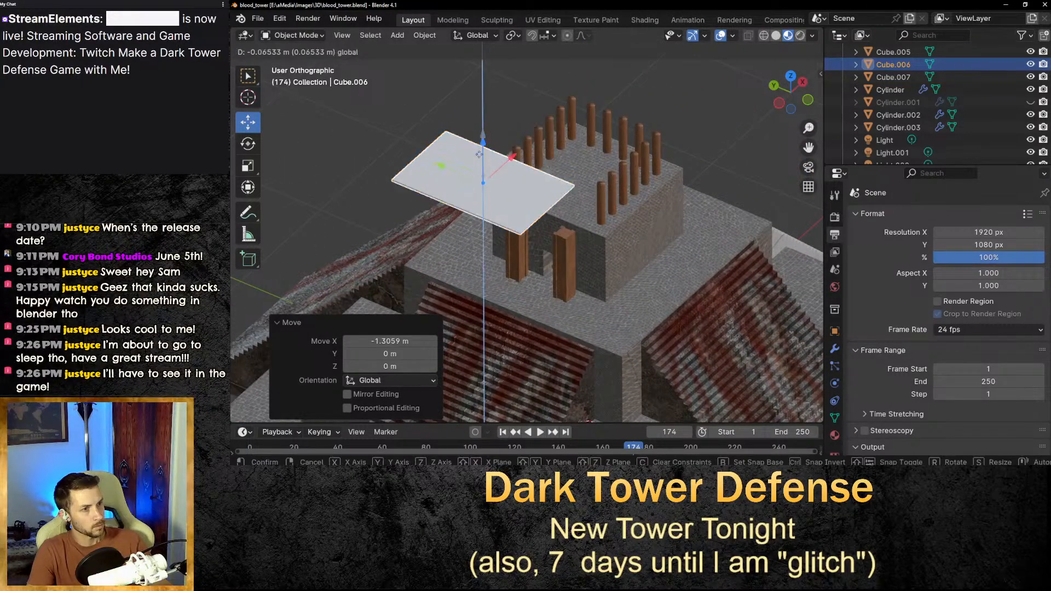
left_click(504, 318)
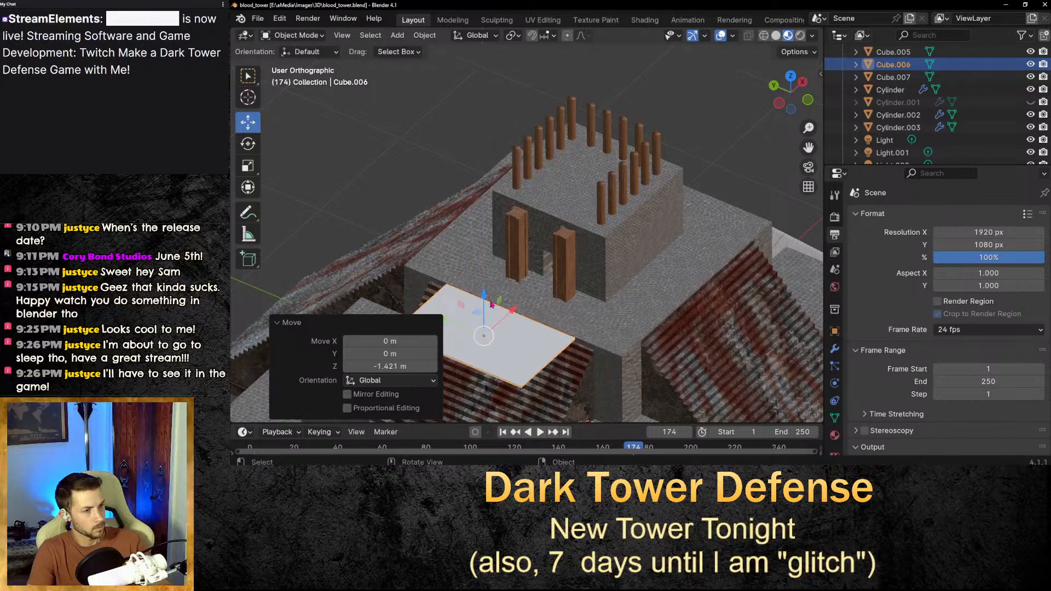
key("g")
key("x")
left_click(587, 297)
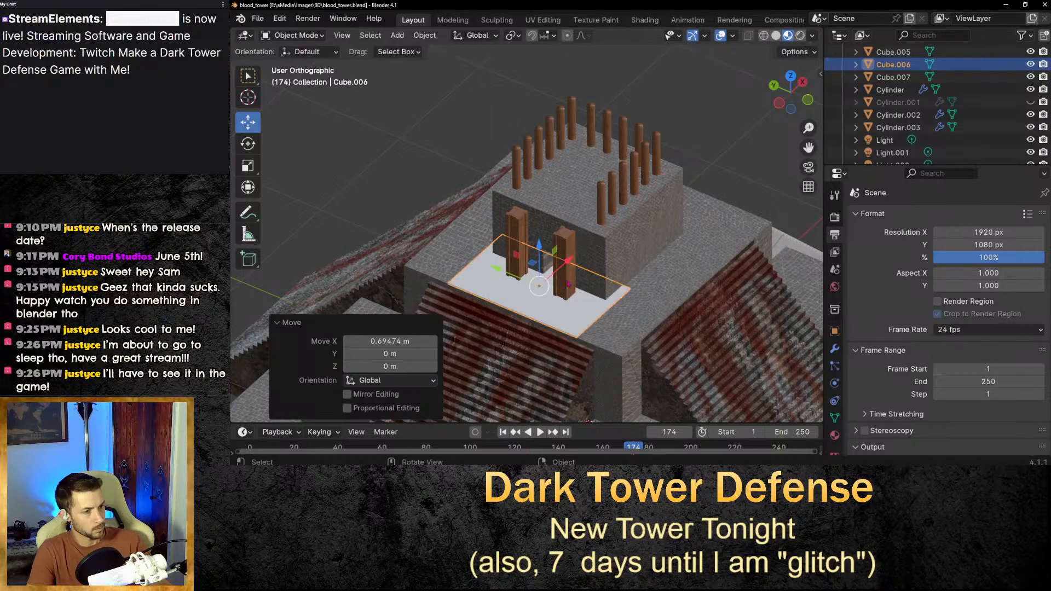
Inspect how the slab fits on the entrance ledge from several close-up angles.
middle_click_drag(675, 273, 705, 250)
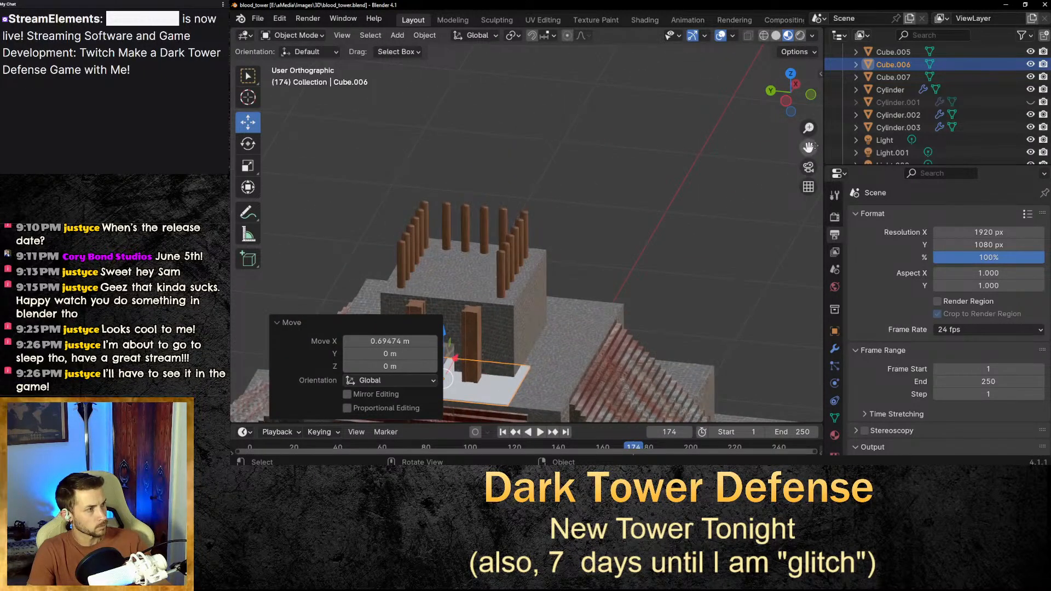
left_click_drag(808, 148, 993, 1)
middle_click_drag(443, 295, 485, 286)
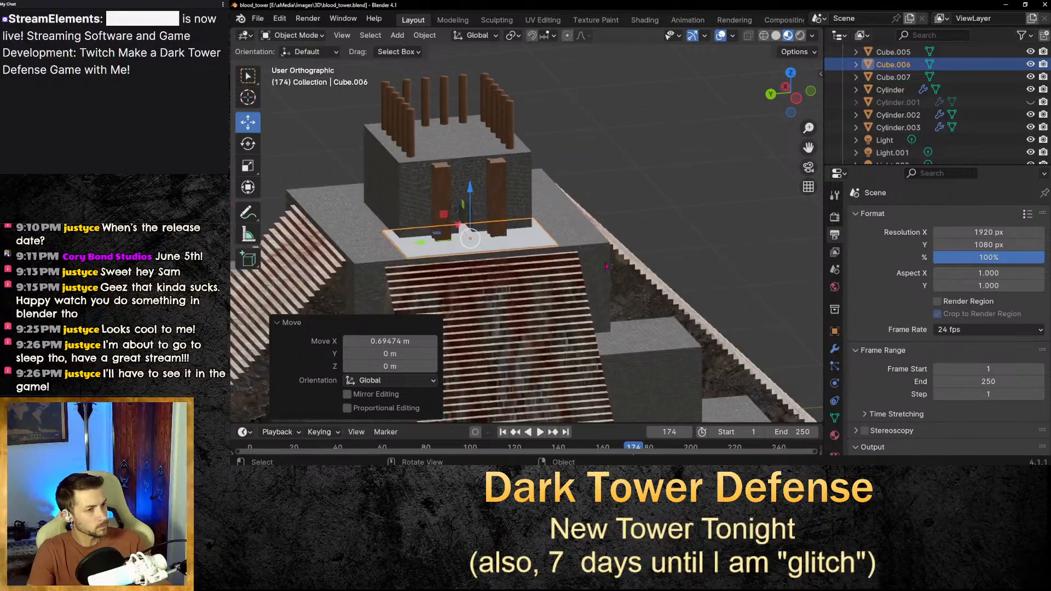
scroll(484, 285, "up", 3)
scroll(484, 286, "up", 6)
middle_click_drag(572, 327, 597, 314)
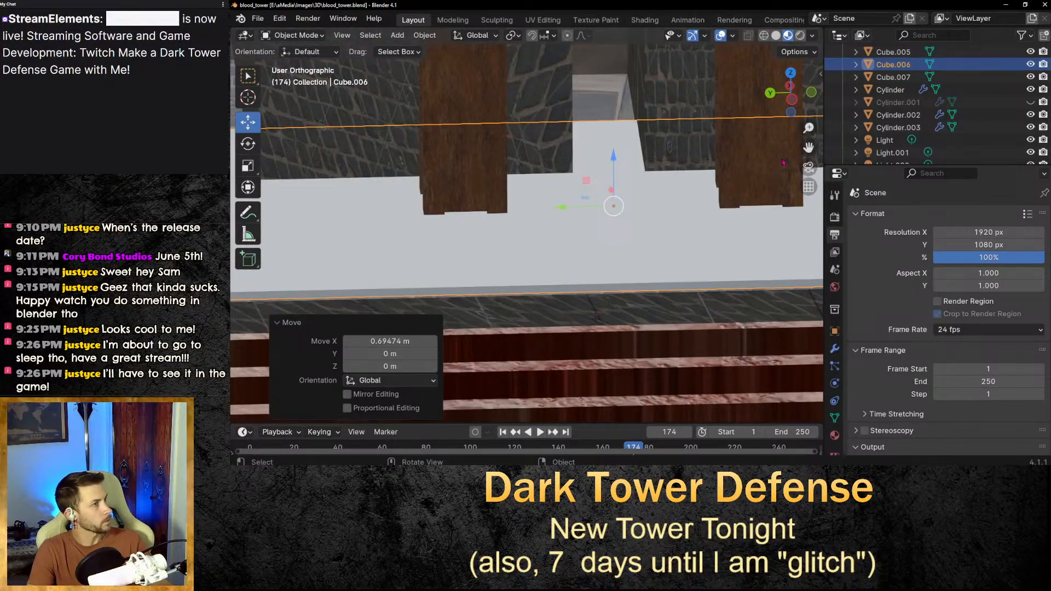
left_click_drag(809, 148, 721, 97)
middle_click_drag(620, 289, 621, 291)
left_click_drag(808, 147, 778, 98)
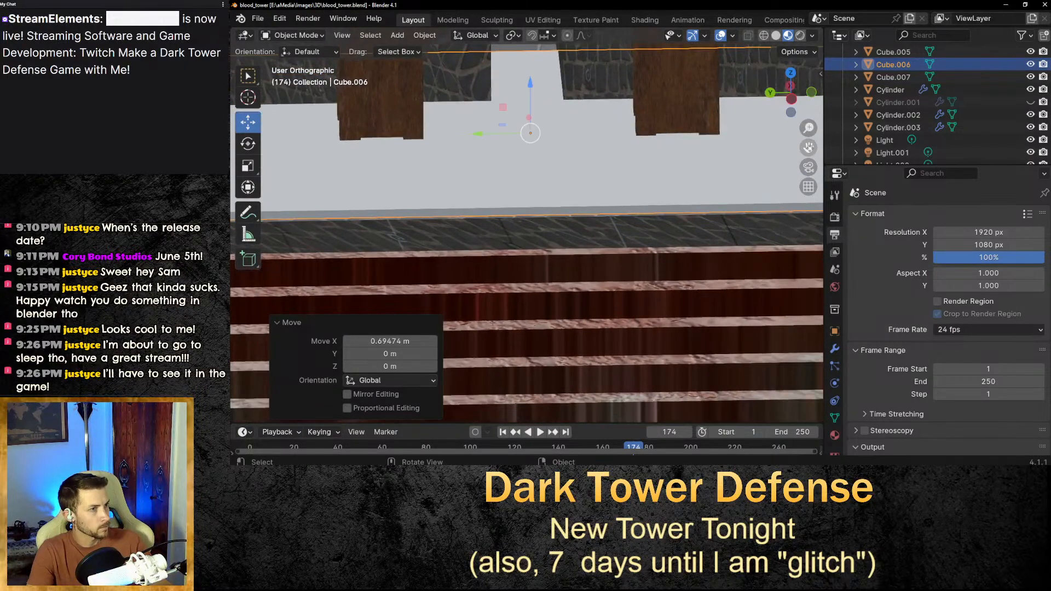
middle_click_drag(655, 181, 655, 182)
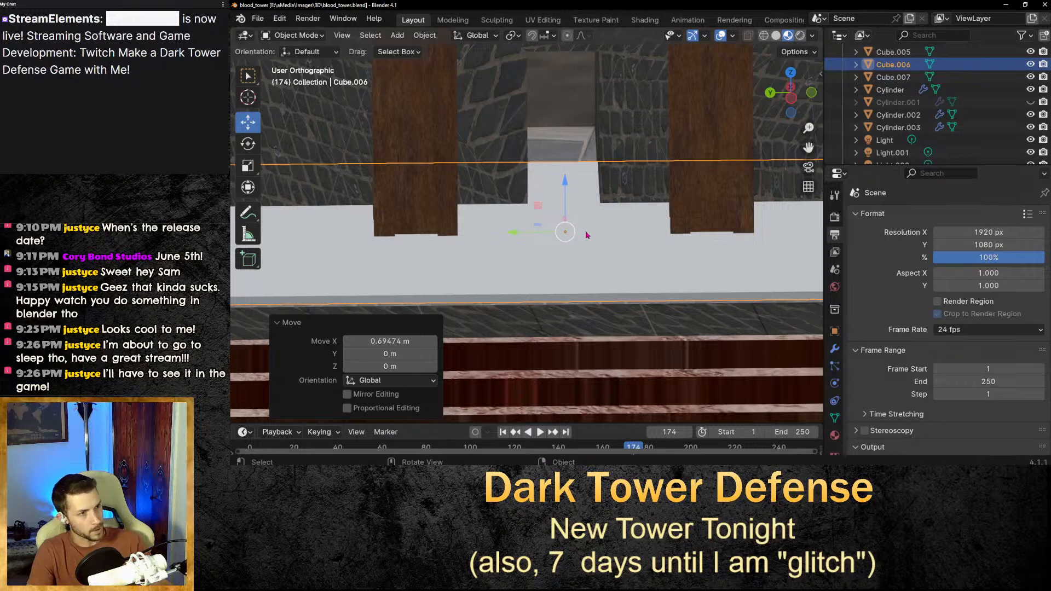
left_click(598, 276)
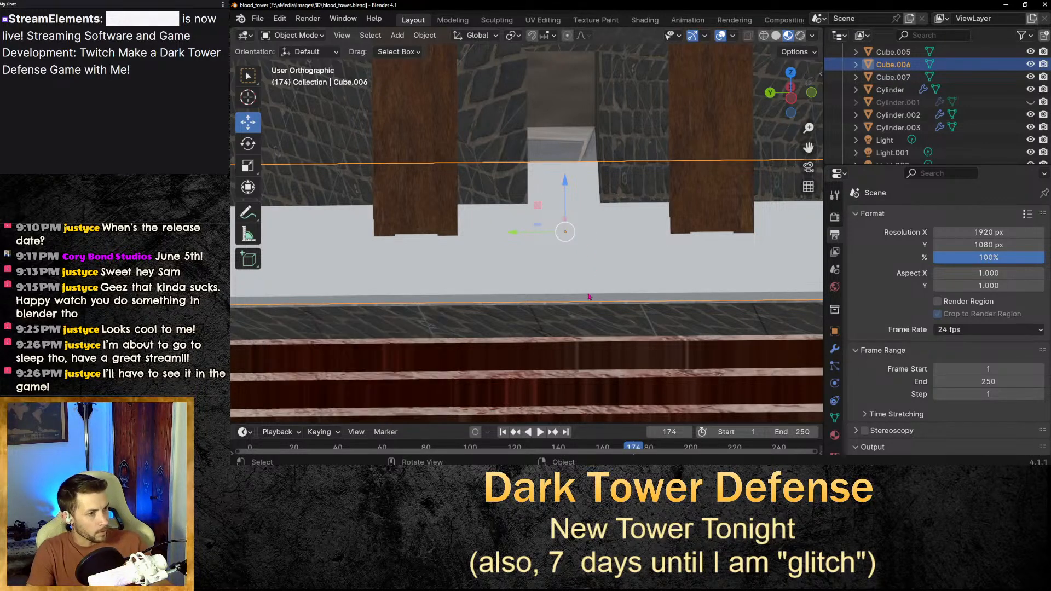
scroll(586, 298, "down", 4)
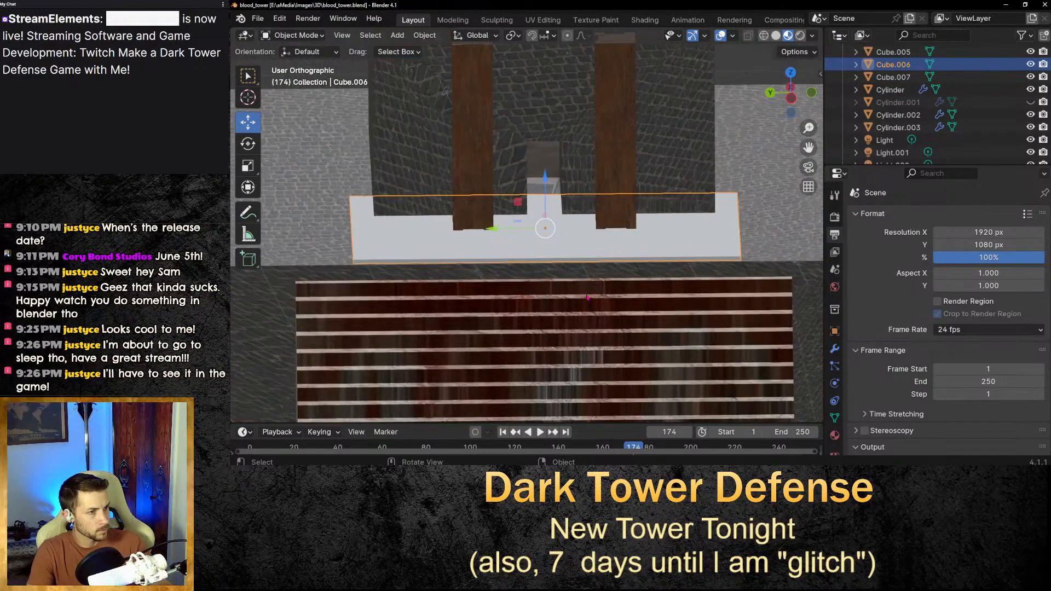
scroll(590, 295, "up", 2)
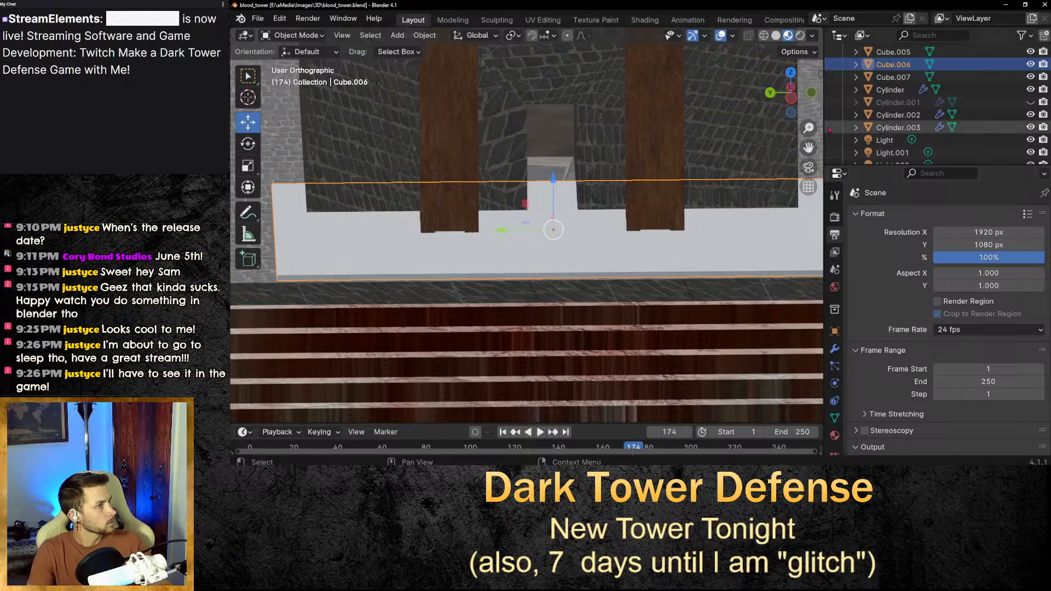
In the Shading workspace, apply the Heavily Corroded Metal 2K Polligon material to the slab.
left_click(645, 20)
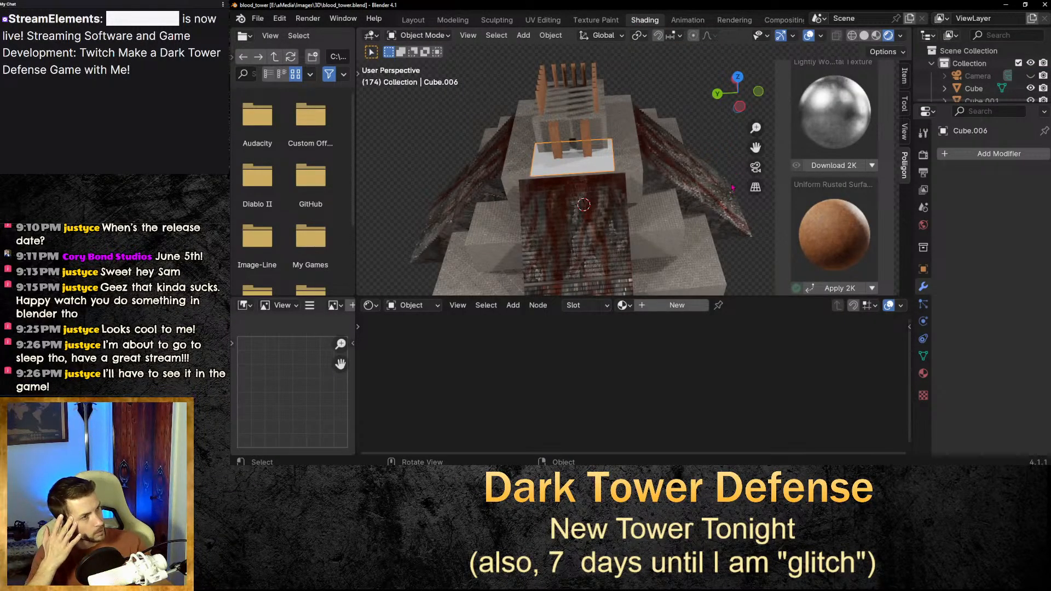
scroll(850, 141, "up", 1)
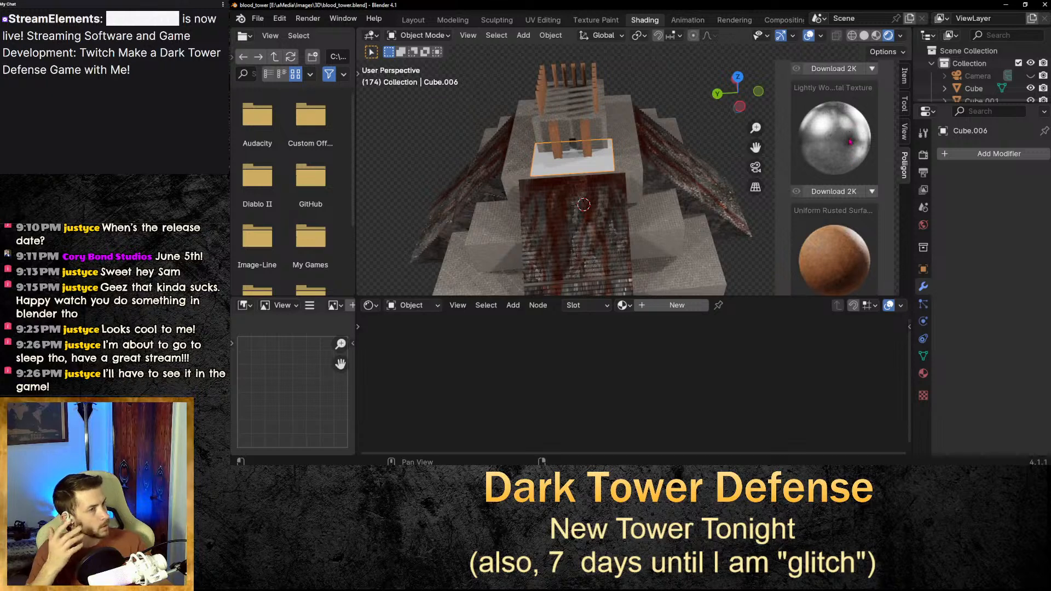
scroll(850, 142, "down", 2)
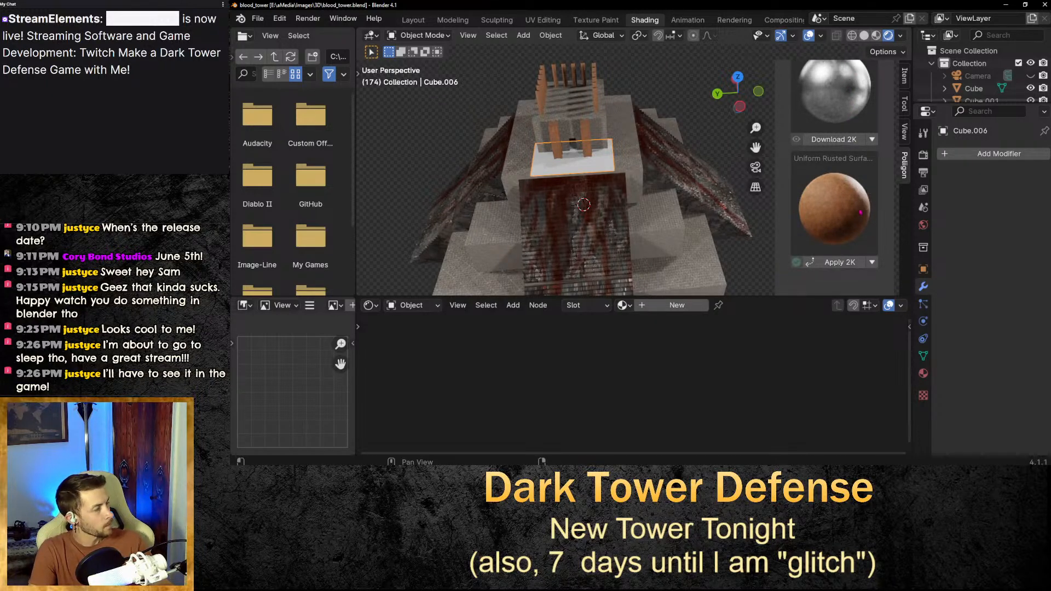
scroll(861, 212, "down", 1)
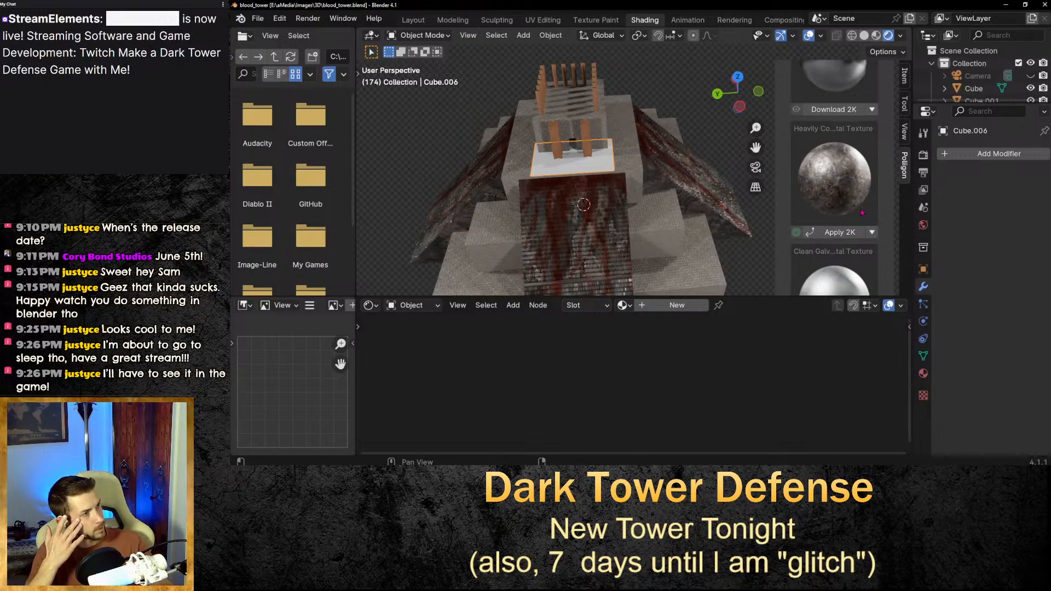
scroll(862, 213, "up", 5)
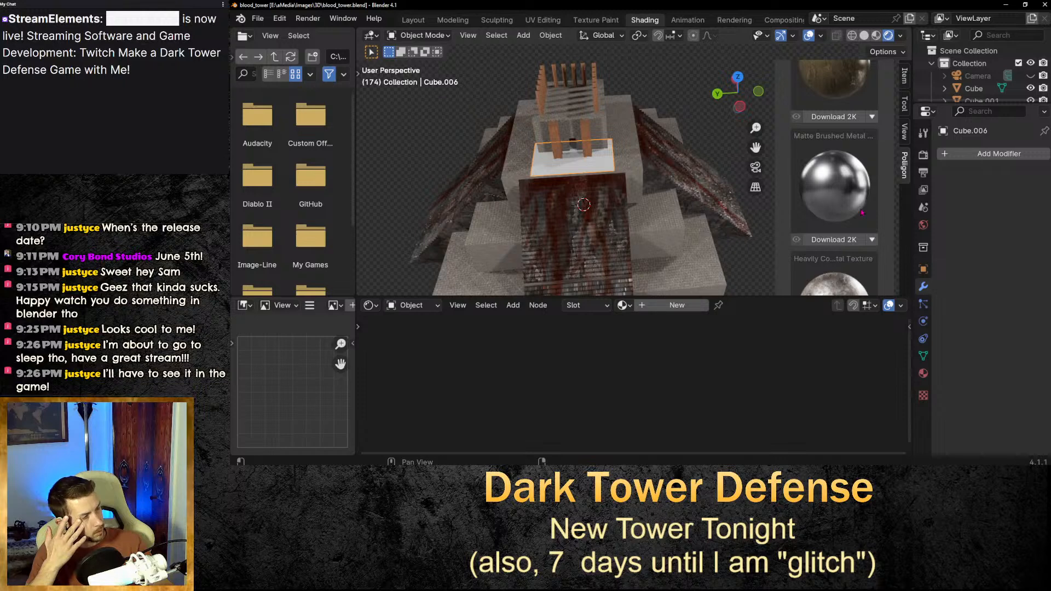
scroll(861, 212, "down", 4)
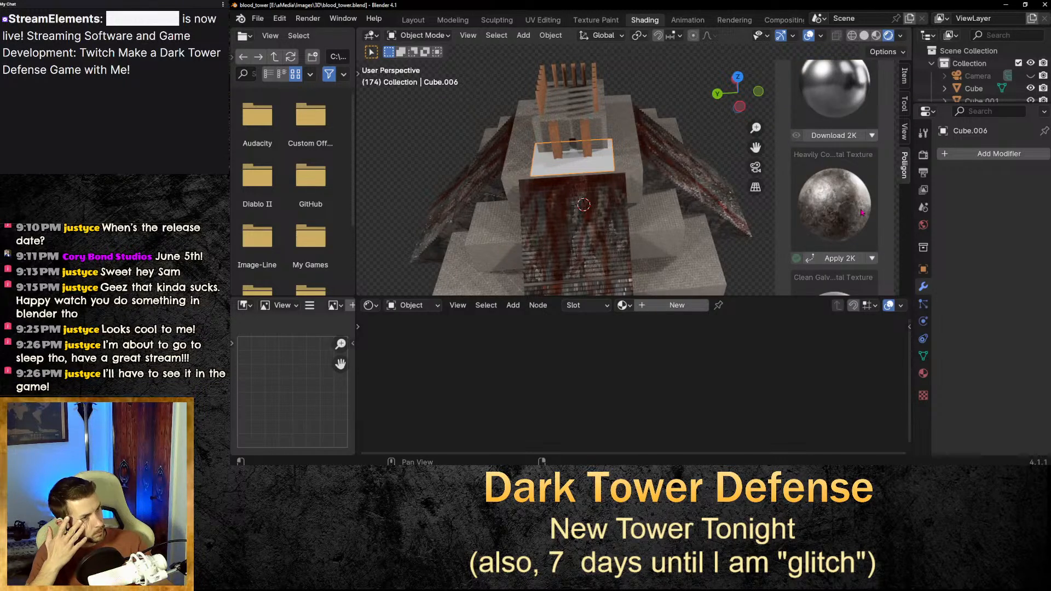
scroll(861, 211, "down", 2)
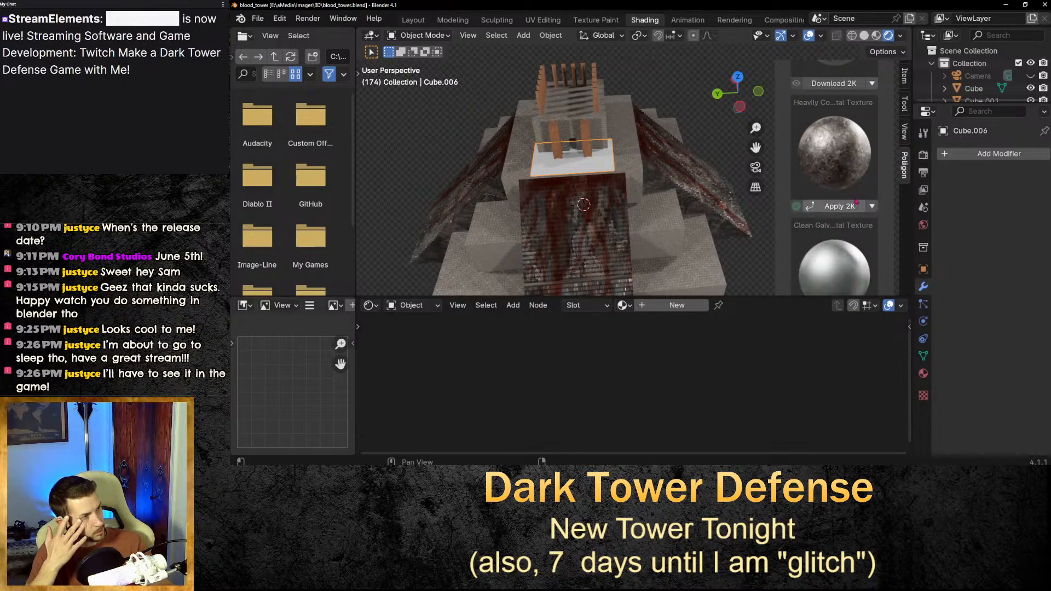
left_click(838, 206)
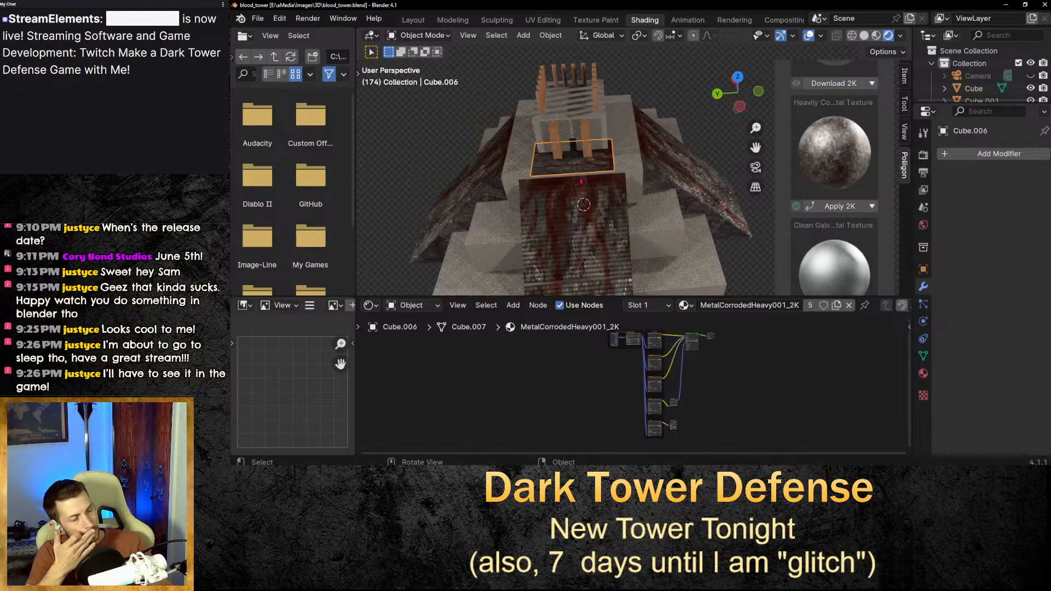
Enlarge the slab uniformly by about 1.12.
scroll(578, 166, "up", 5)
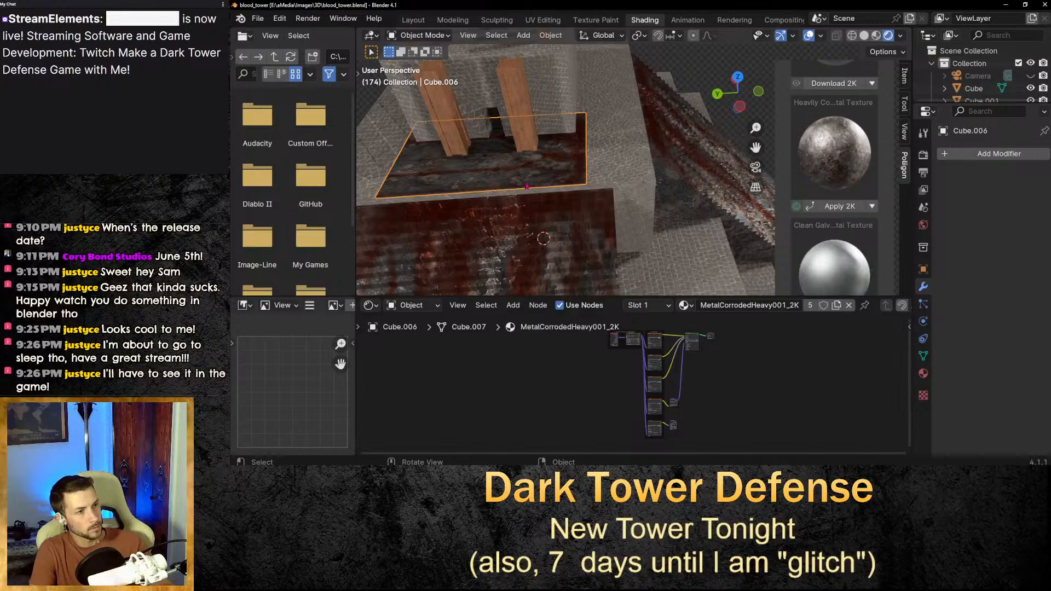
middle_click_drag(573, 181, 544, 194)
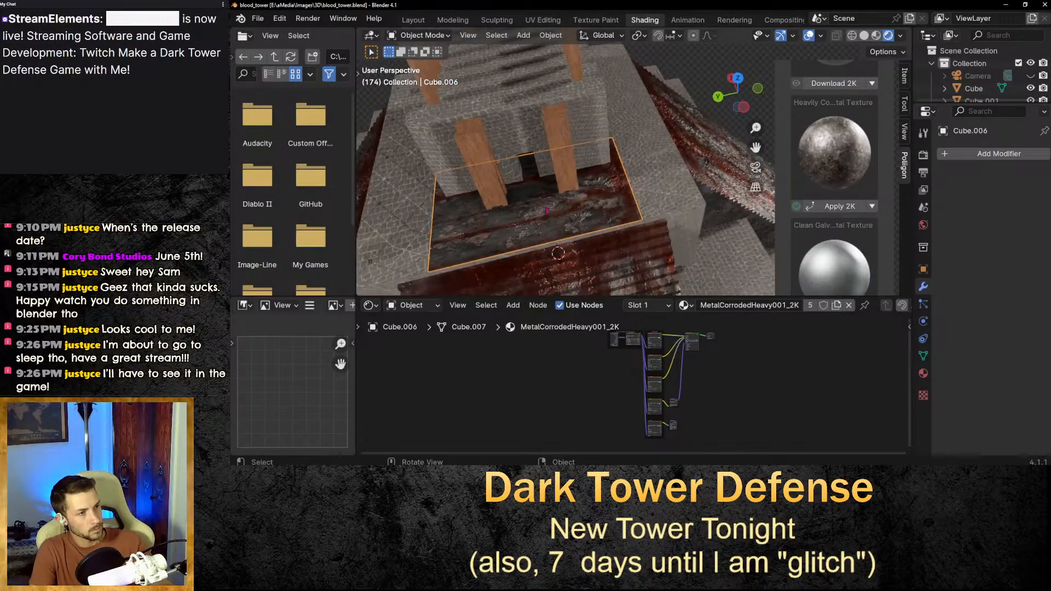
left_click_drag(755, 147, 843, 104)
left_click_drag(628, 218, 611, 211)
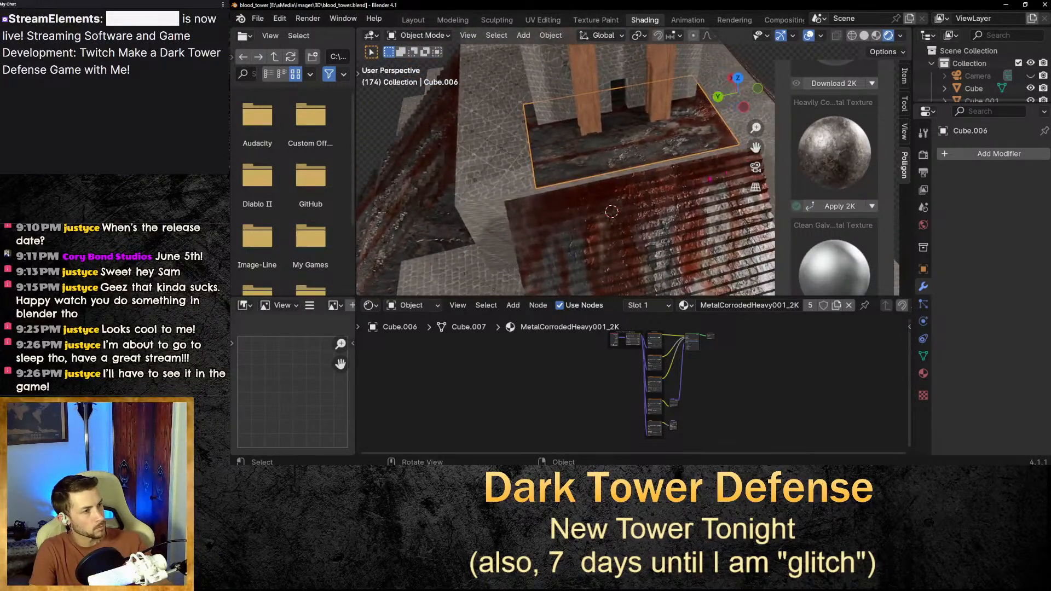
middle_click_drag(670, 169, 647, 170)
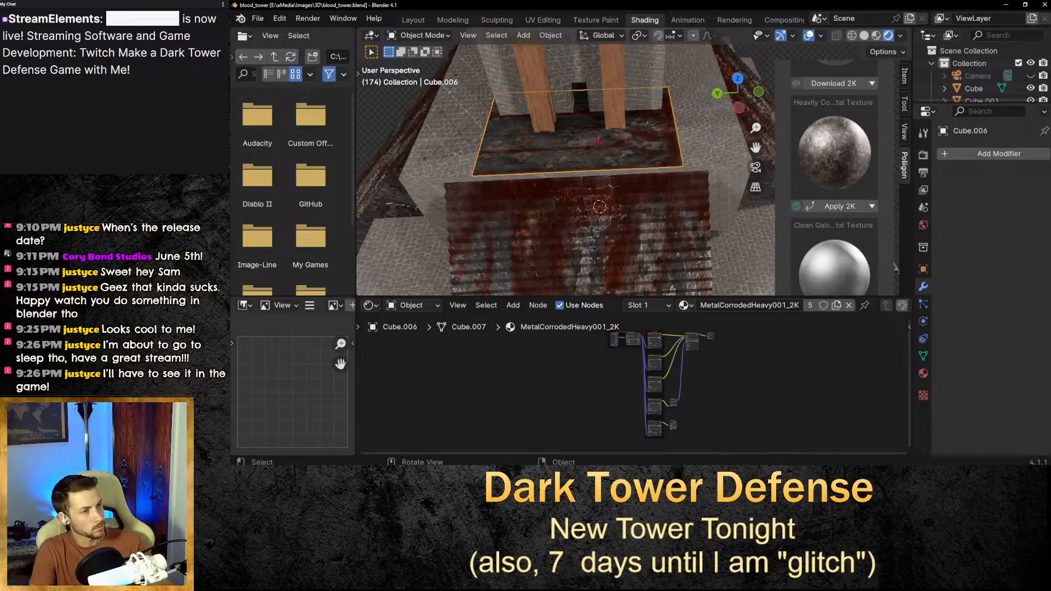
key("s")
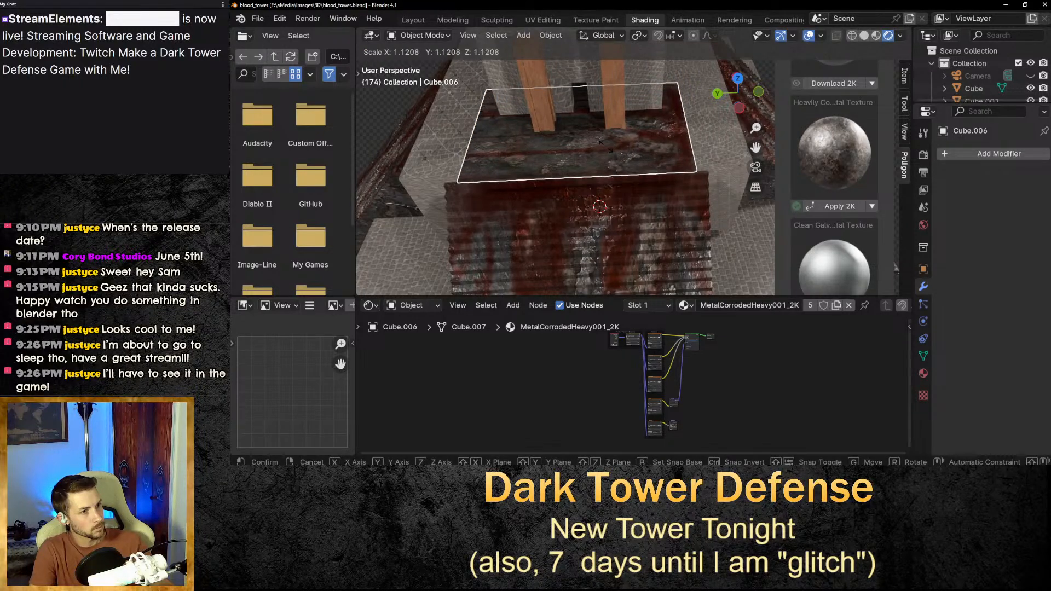
left_click(601, 141)
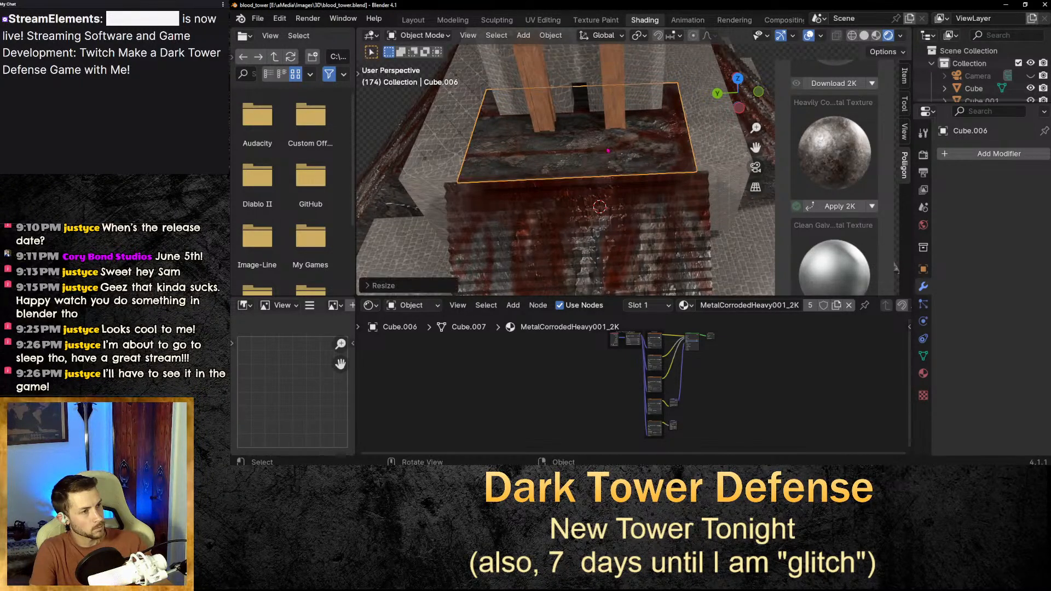
Examine the slab's UV layout over the corroded metal texture in the UV Editing workspace, then return to Shading.
left_click(543, 20)
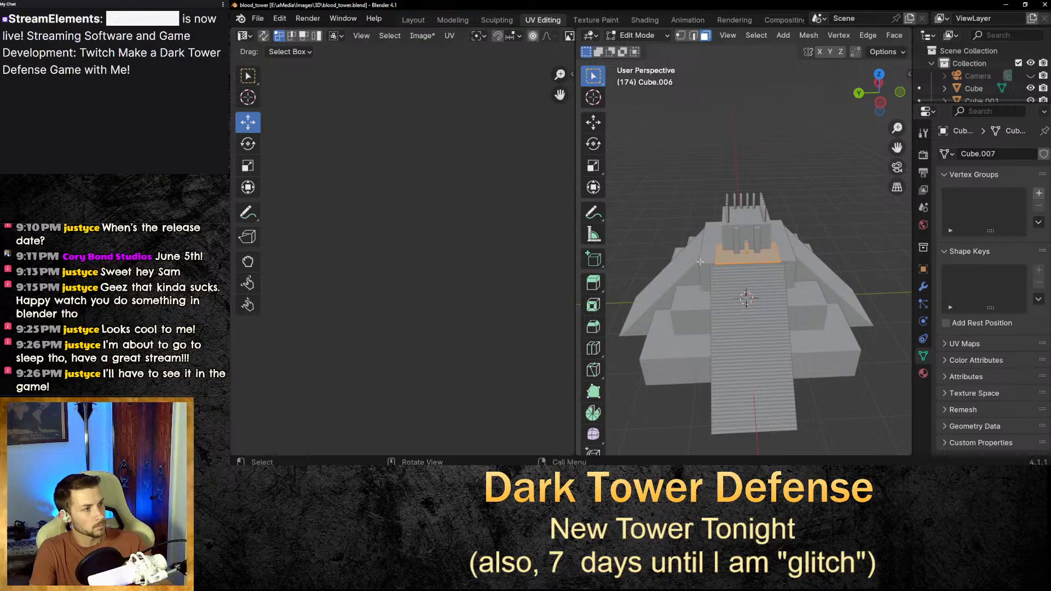
scroll(484, 198, "down", 9)
scroll(493, 349, "up", 6)
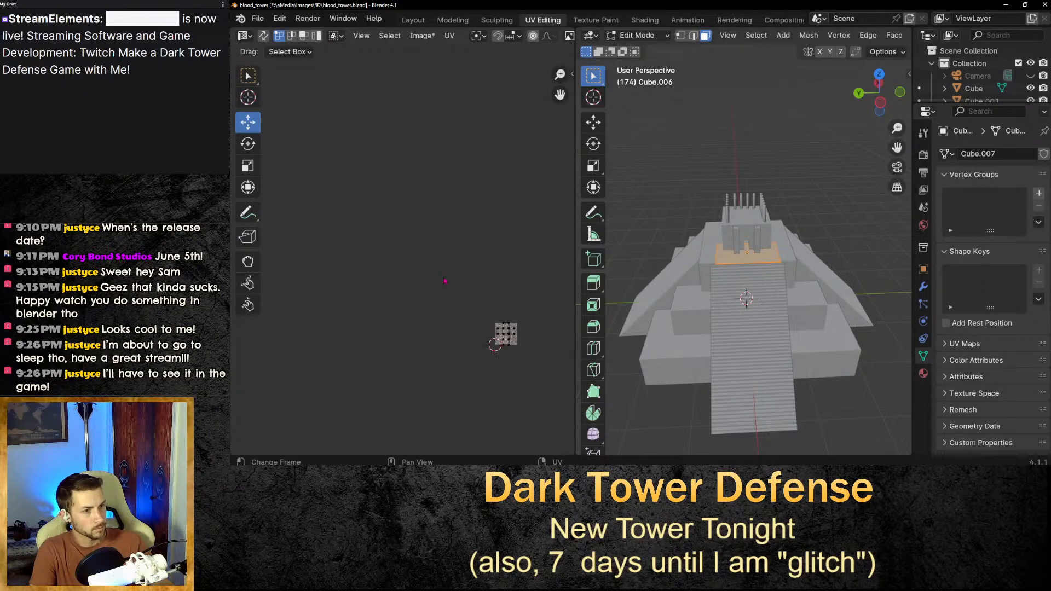
middle_click_drag(534, 370, 458, 310)
scroll(404, 259, "up", 5)
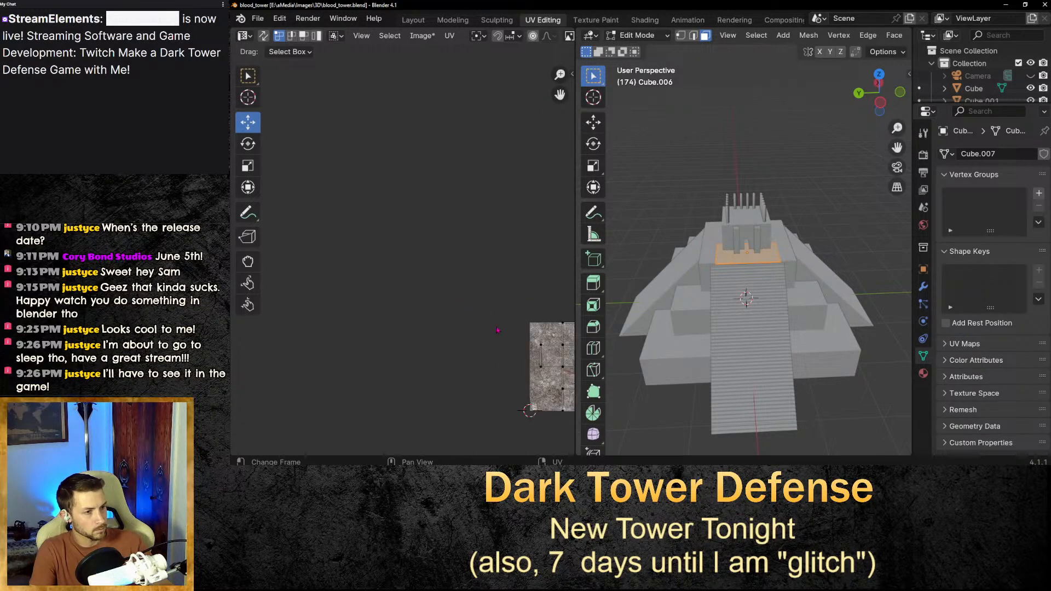
middle_click_drag(507, 370, 413, 327)
scroll(514, 331, "up", 4)
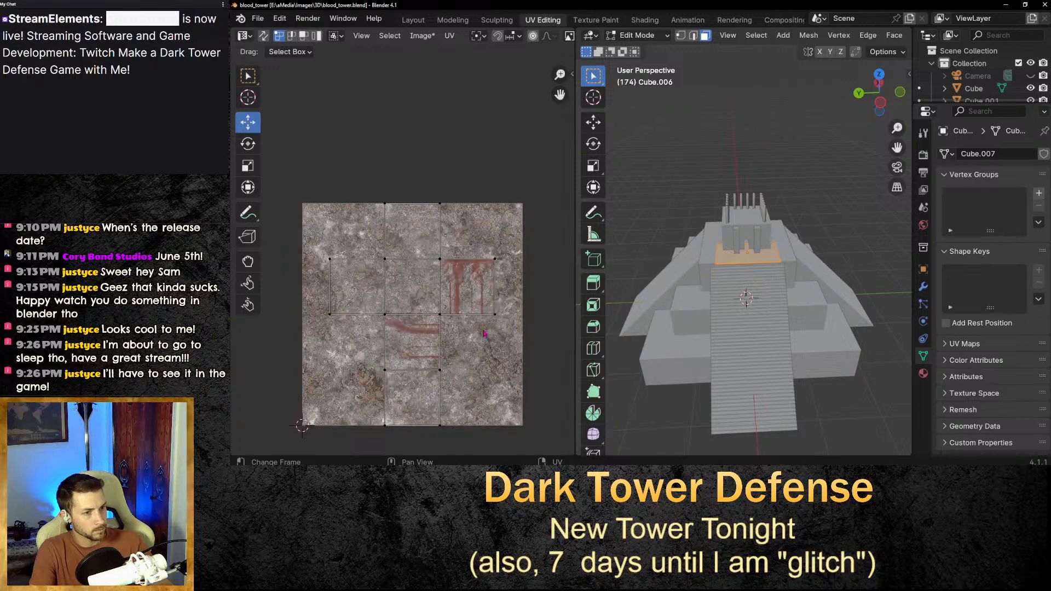
middle_click_drag(513, 306, 508, 279)
scroll(469, 283, "up", 1)
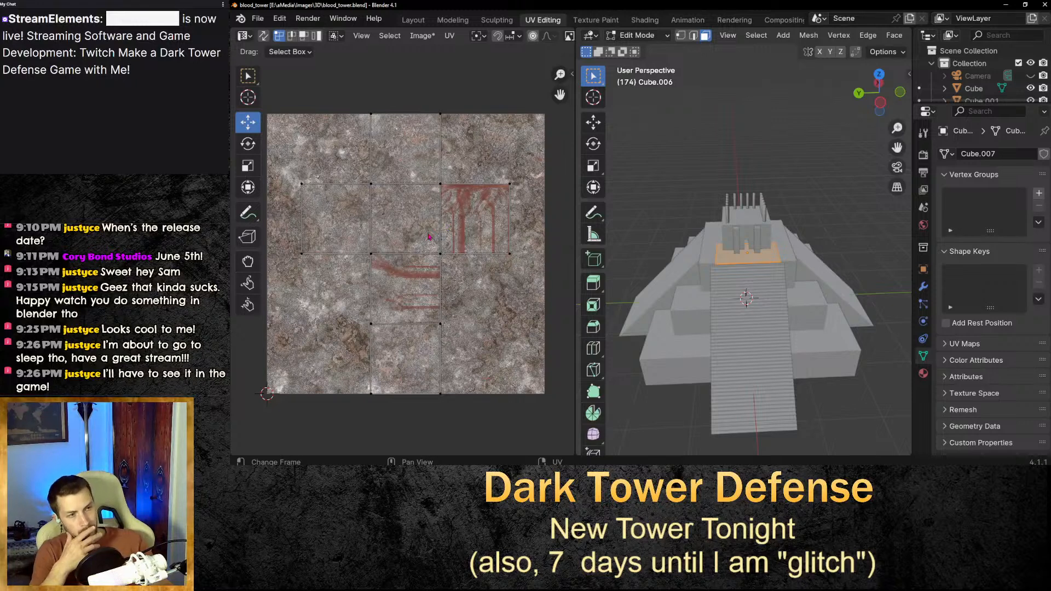
left_click(652, 22)
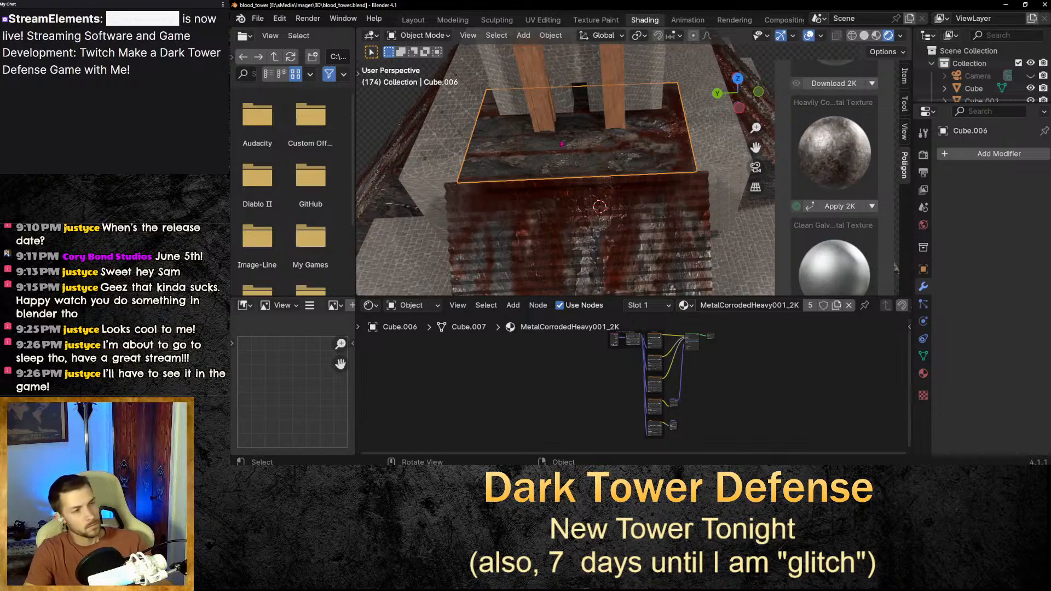
Rotate the slab about 90 degrees around the global Z axis.
key("r")
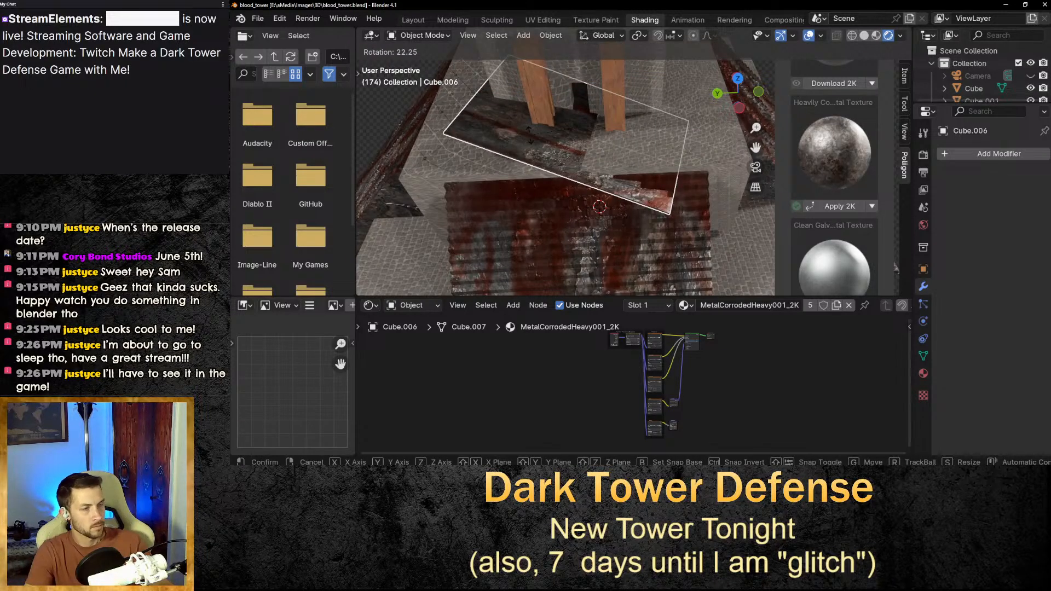
key("Escape")
middle_click_drag(614, 152, 613, 135)
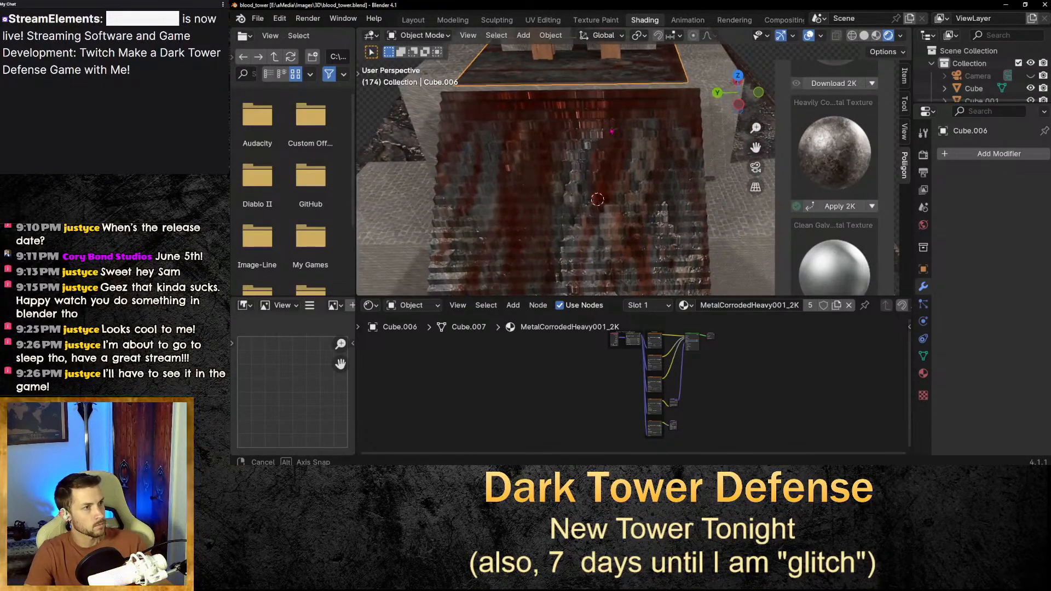
left_click_drag(756, 147, 755, 232)
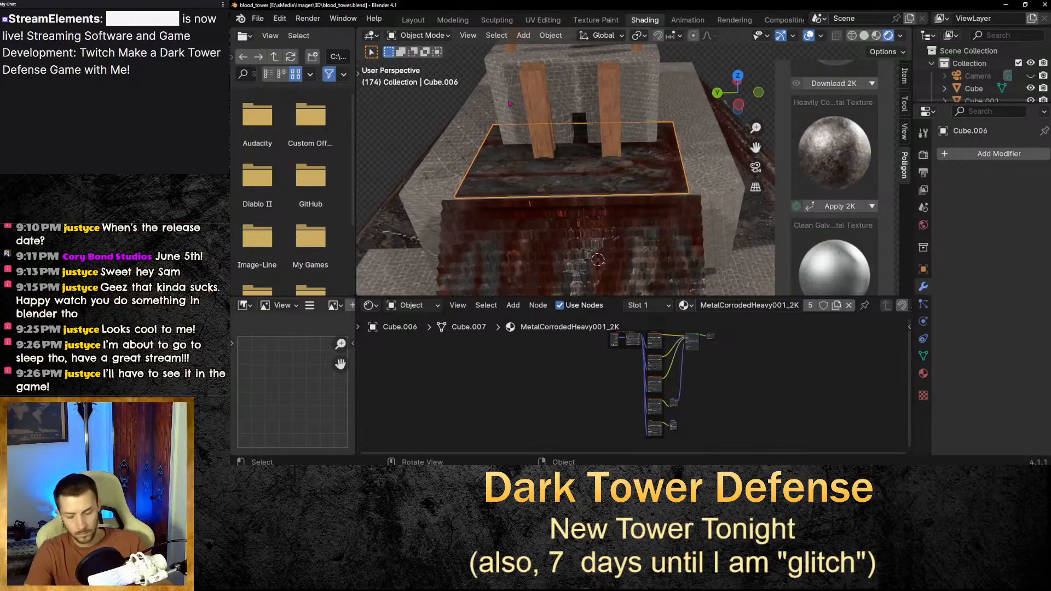
key("r")
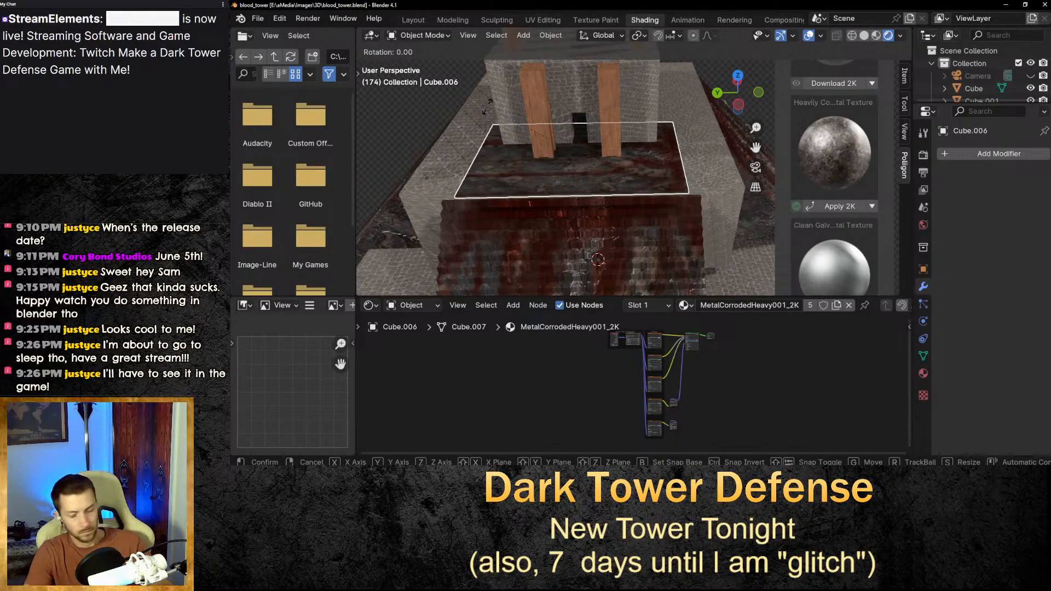
key("z")
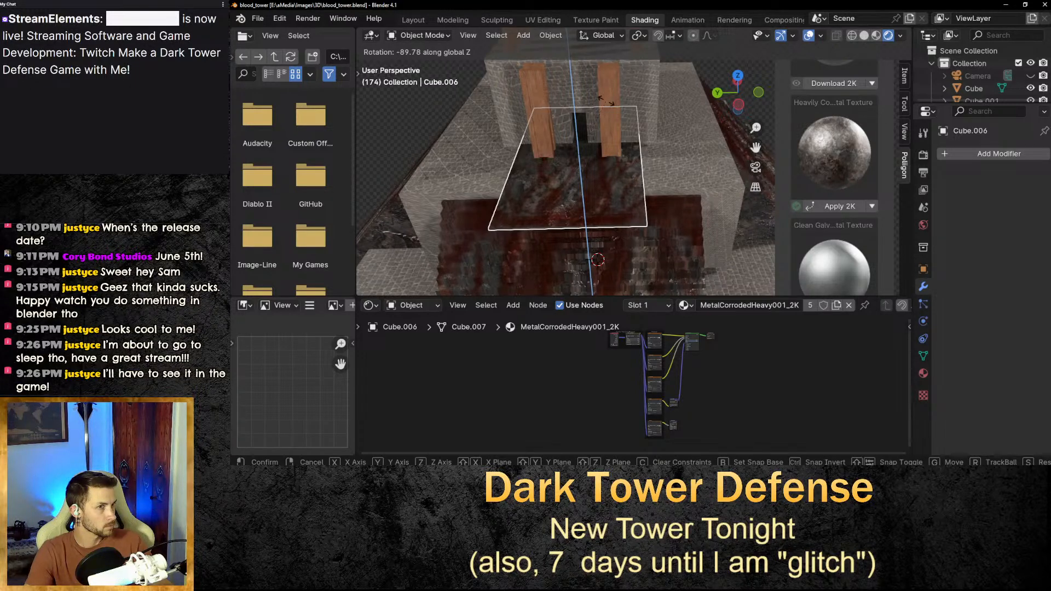
left_click(606, 101)
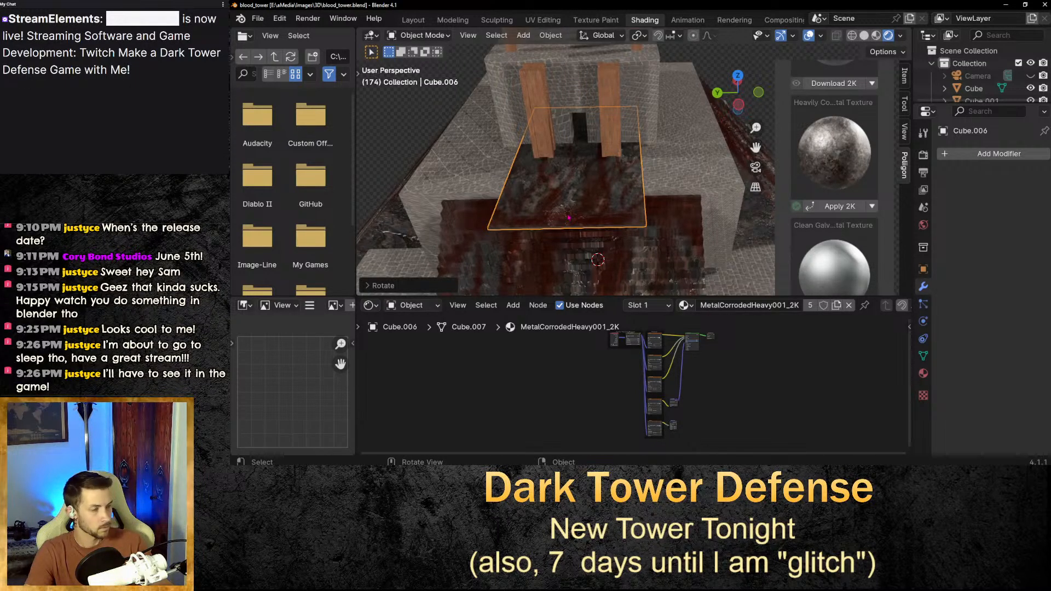
In the Layout workspace, lower the slab about 0.037 m along Z.
left_click(569, 217)
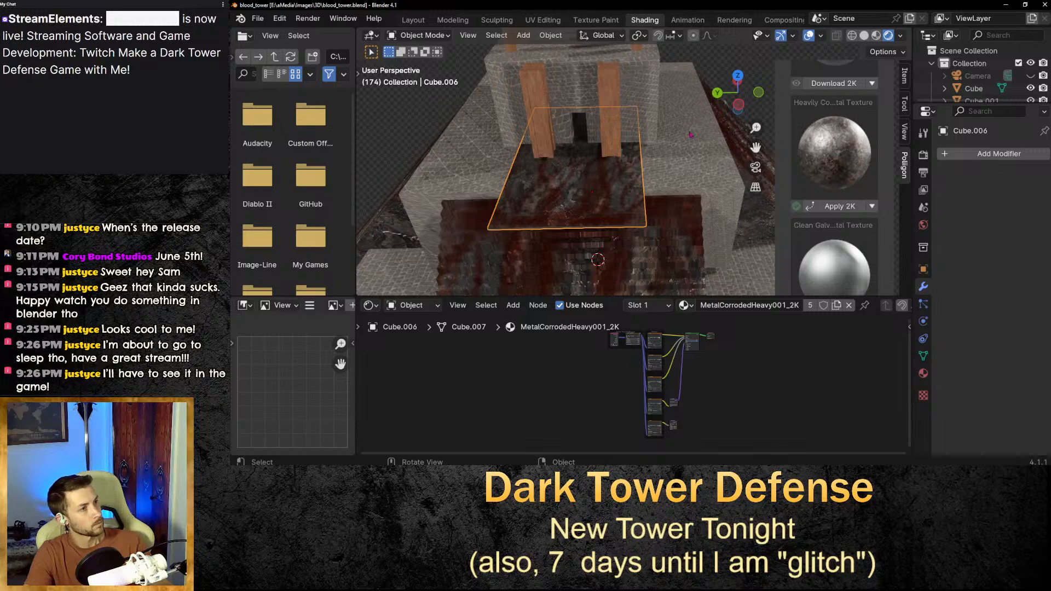
middle_click_drag(691, 134, 491, 120)
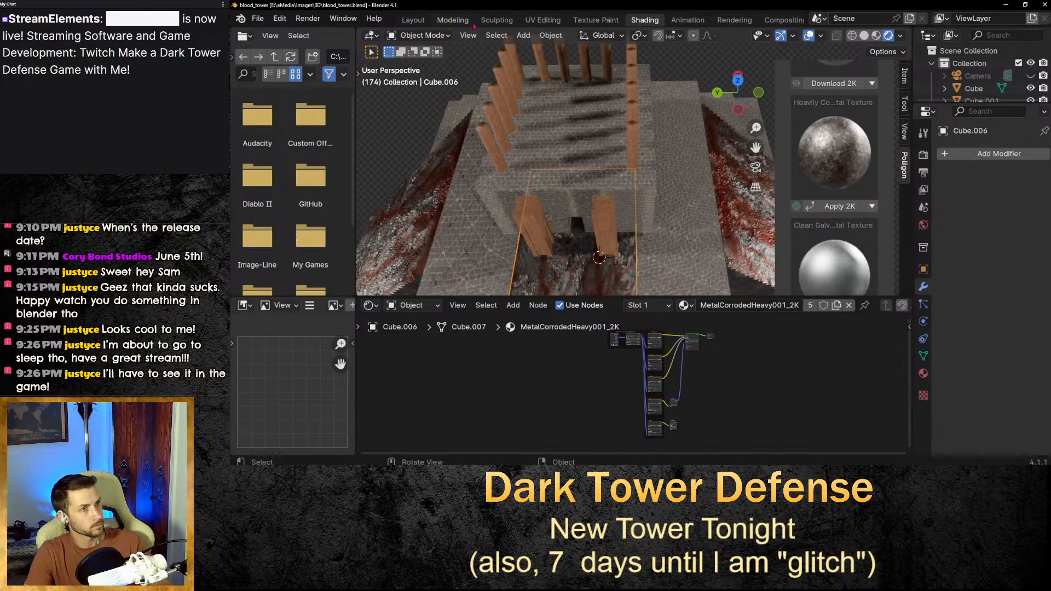
left_click(414, 20)
mouse_move(553, 188)
left_mouse_down()
mouse_move(558, 123)
mouse_move(558, 170)
left_mouse_up()
key("ctrl+z")
mouse_move(605, 239)
middle_mouse_down()
mouse_move(606, 287)
mouse_move(605, 239)
middle_mouse_up()
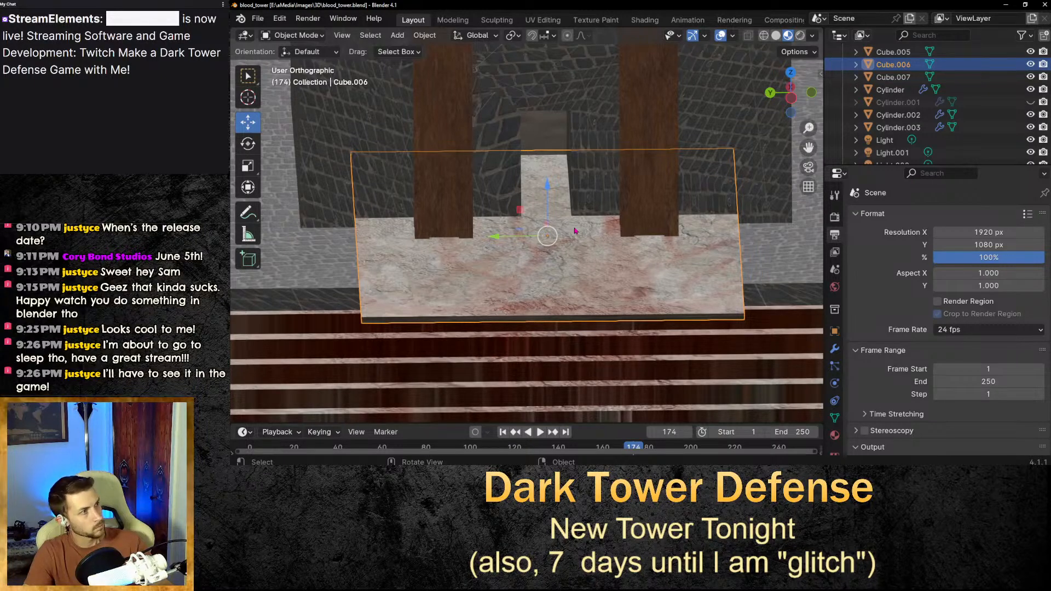
key("x")
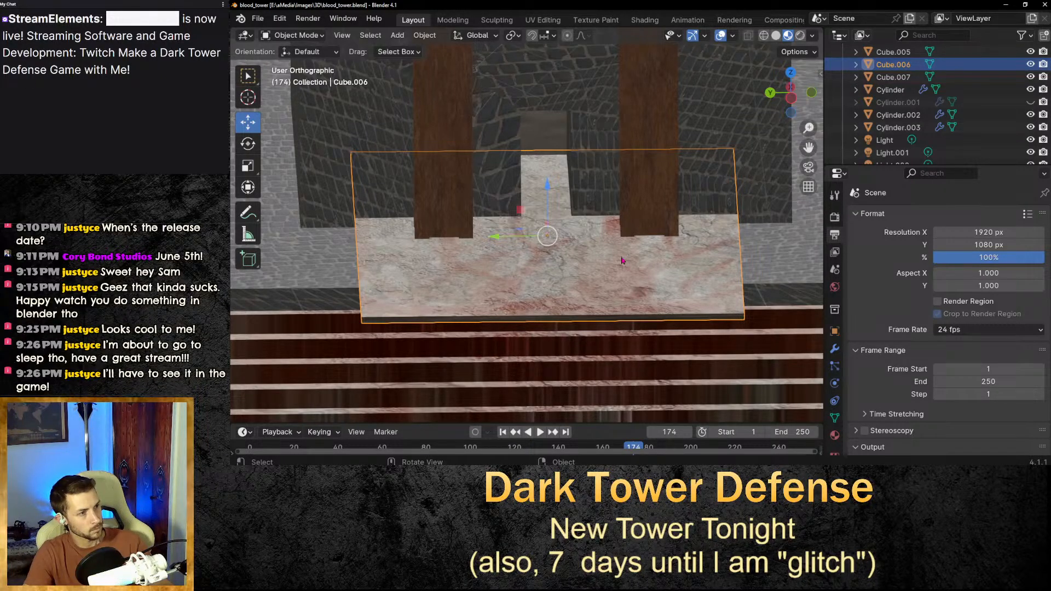
middle_click_drag(757, 212, 756, 186)
left_click_drag(809, 148, 804, 145)
left_click_drag(562, 232, 607, 167)
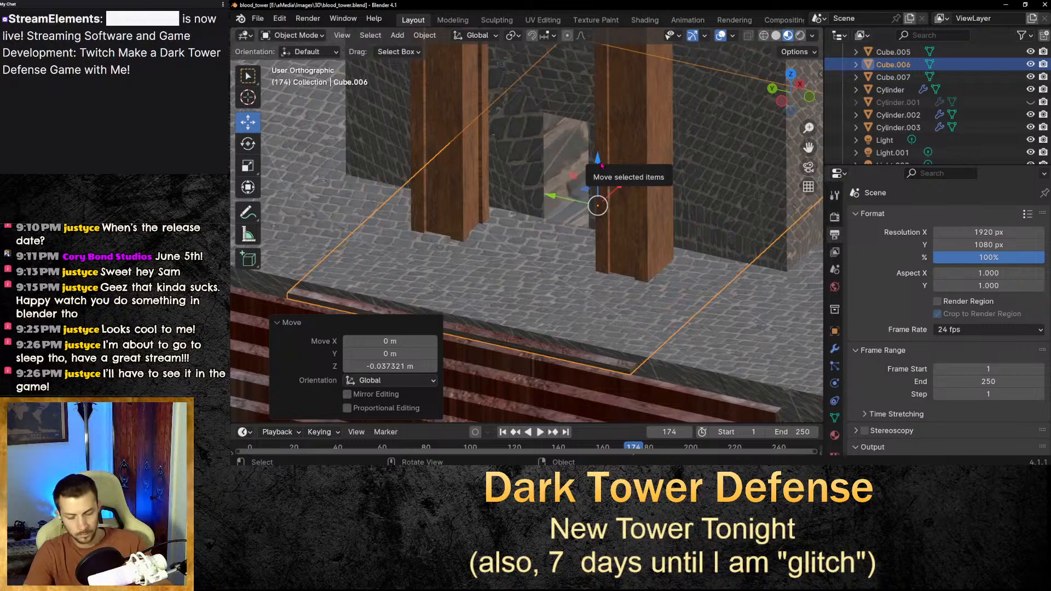
Thicken the slab by scaling it about 3.98 times along Z.
key("s")
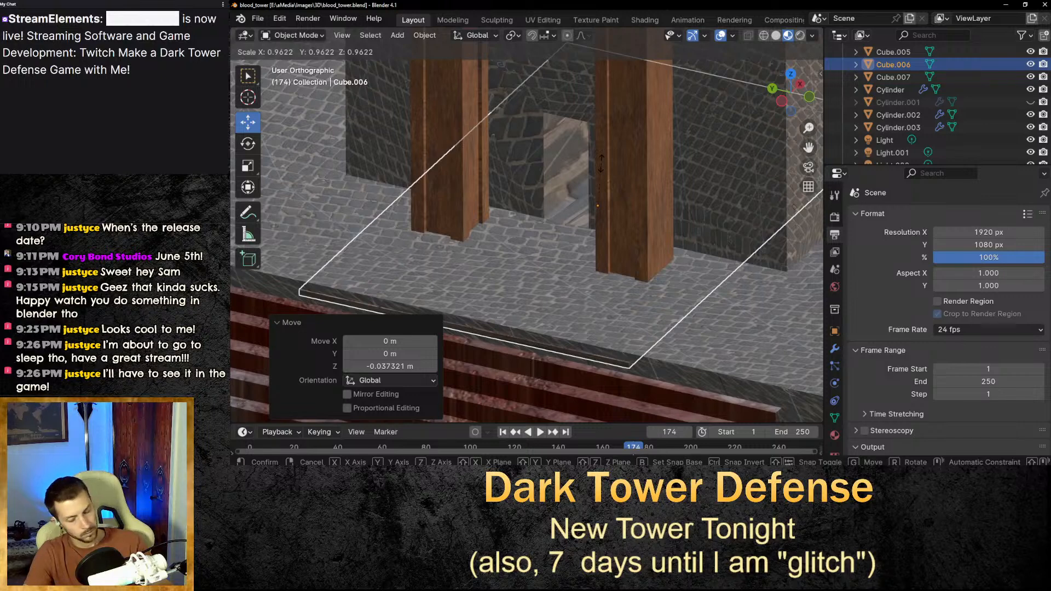
key("z")
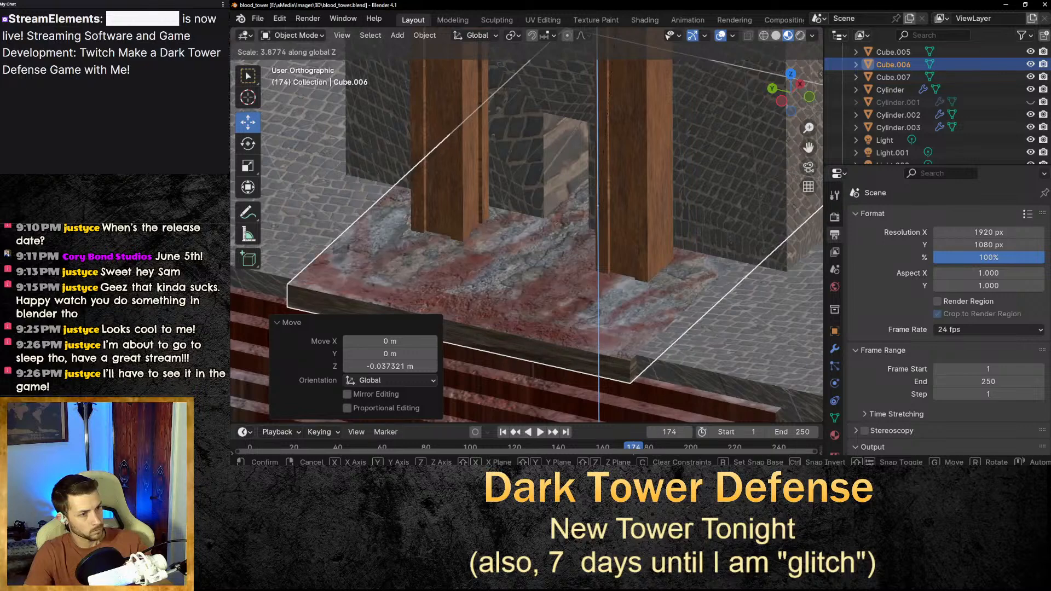
left_click(618, 38)
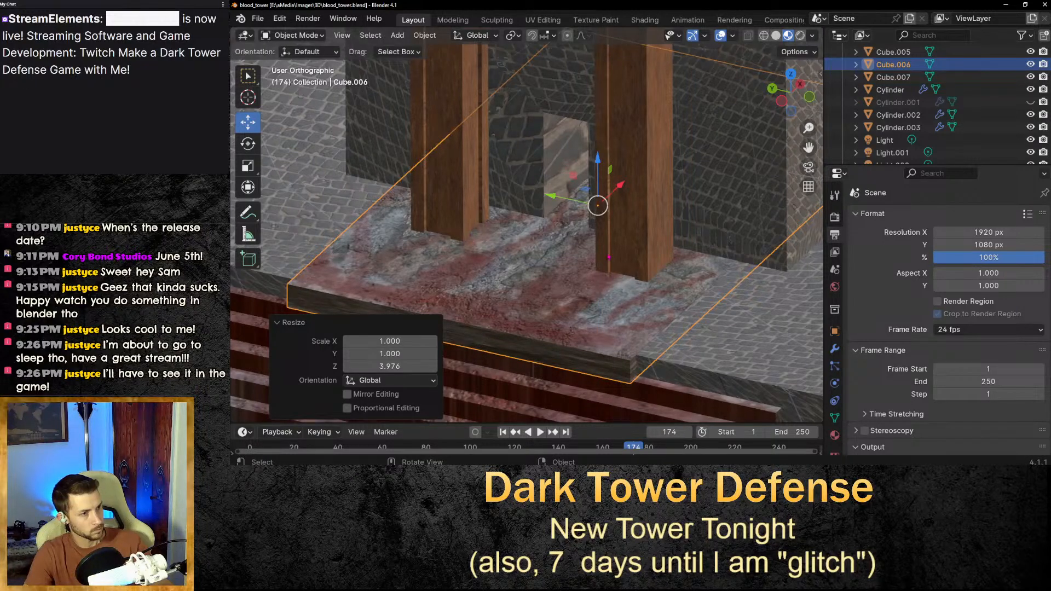
Shift the slab about 0.025 m along X.
middle_click_drag(629, 181, 648, 182)
left_click_drag(809, 147, 847, 141)
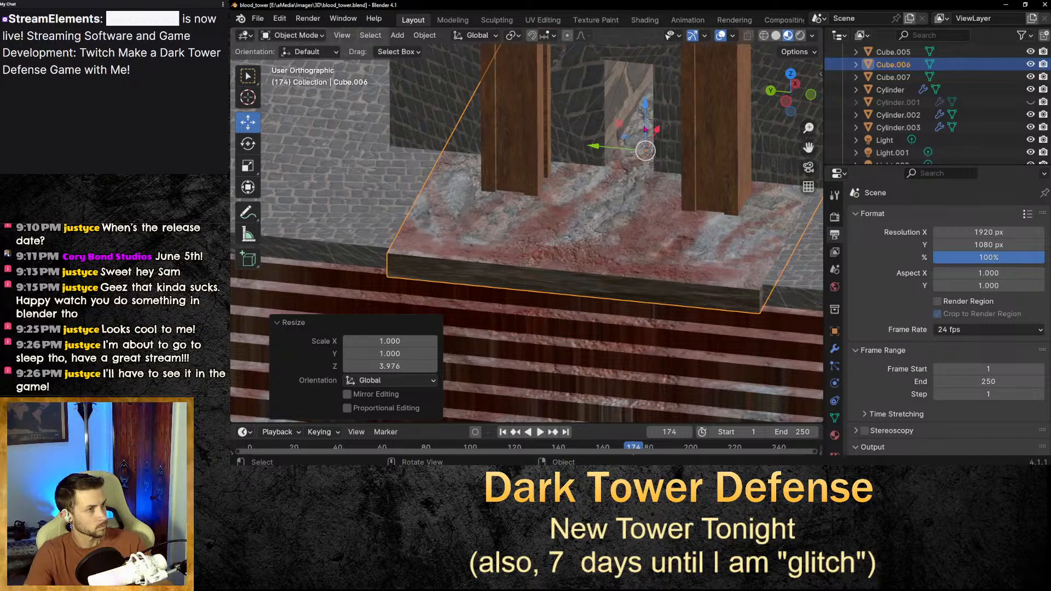
left_click_drag(660, 136, 672, 128)
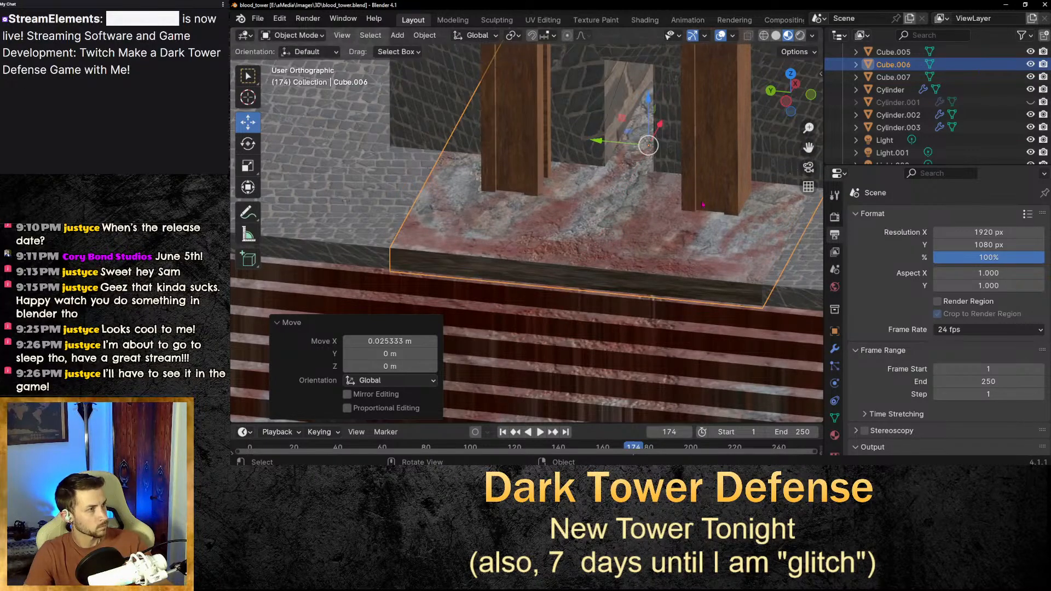
Stretch the slab about 1.99 times along Y to span the ledge's width.
scroll(806, 160, "down", 1)
middle_click_drag(807, 160, 336, 103)
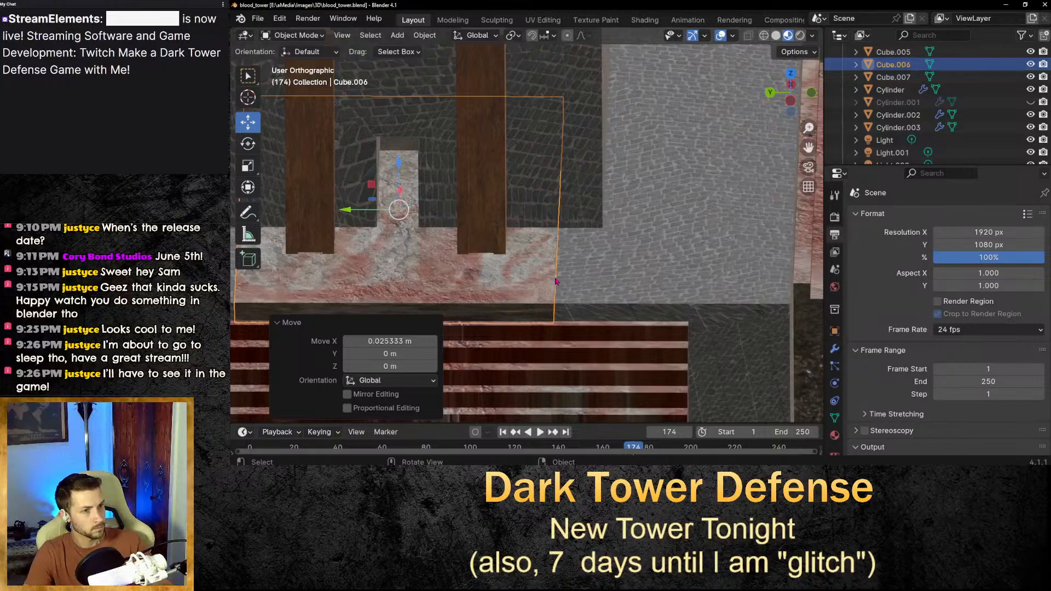
scroll(526, 282, "down", 3)
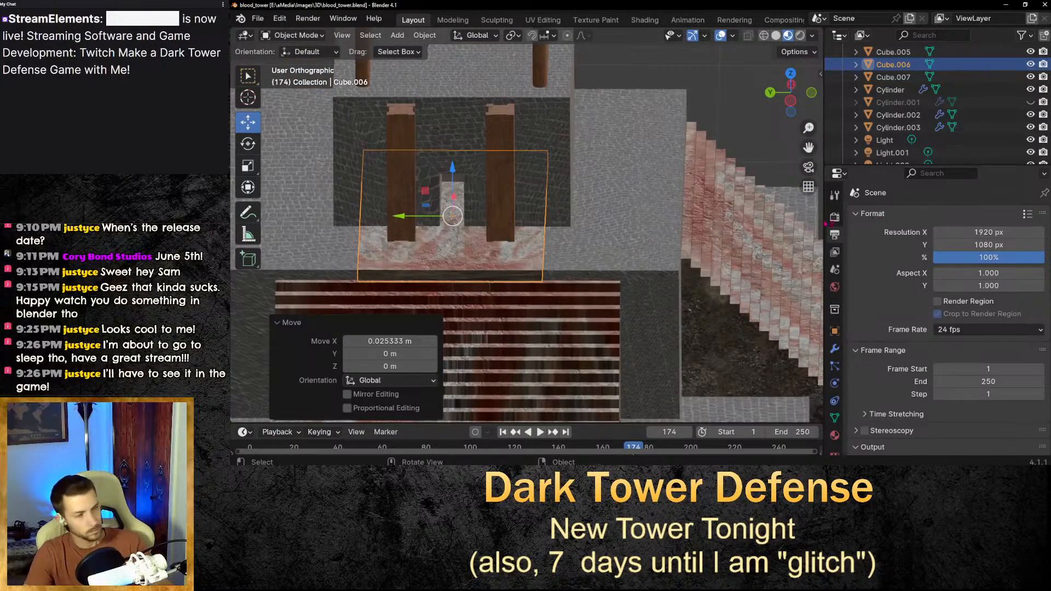
left_click_drag(805, 148, 1004, 152)
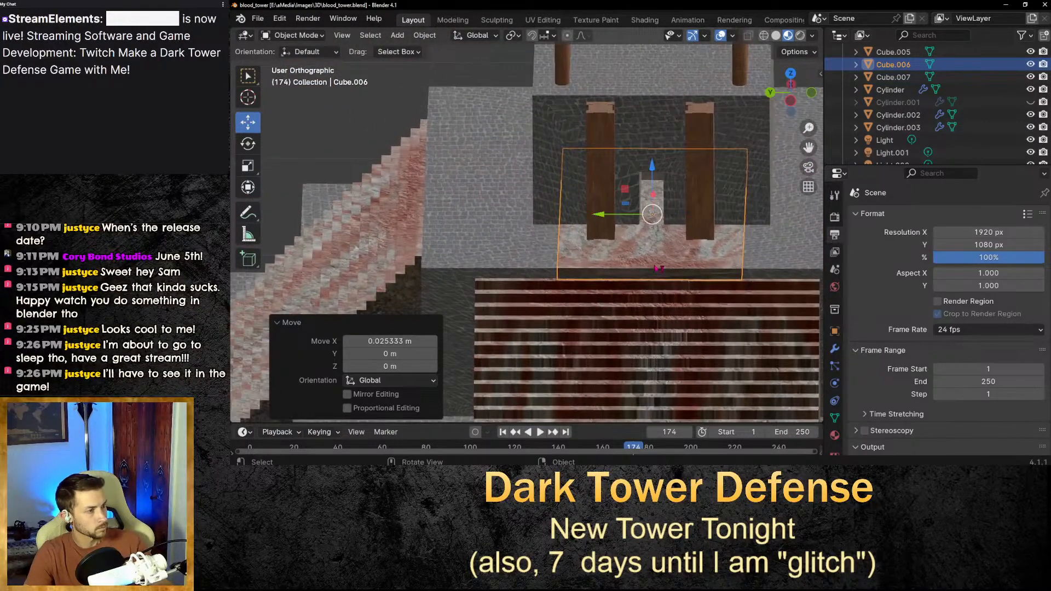
key("s")
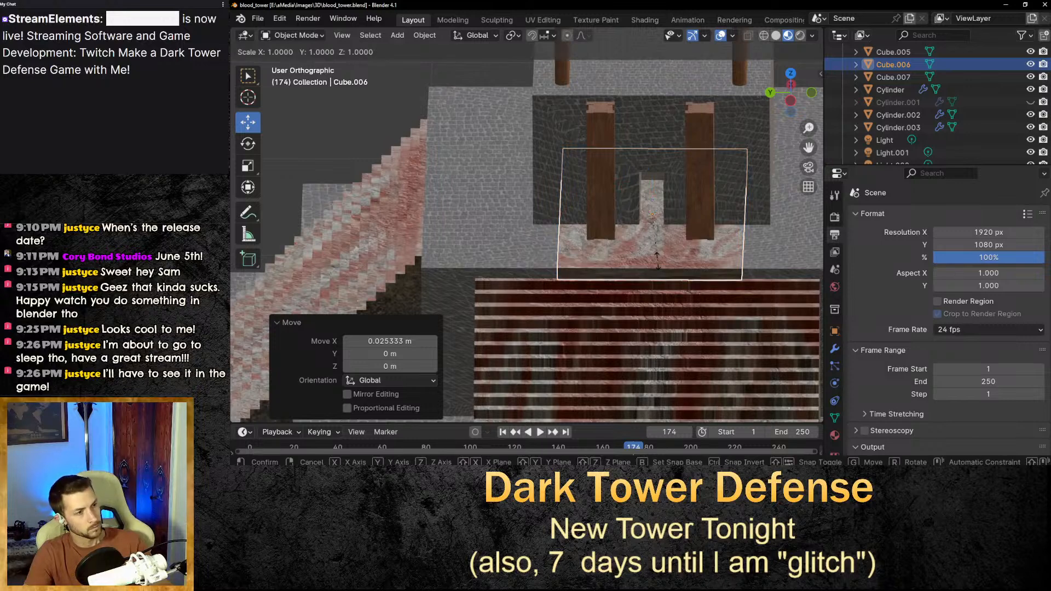
key("y")
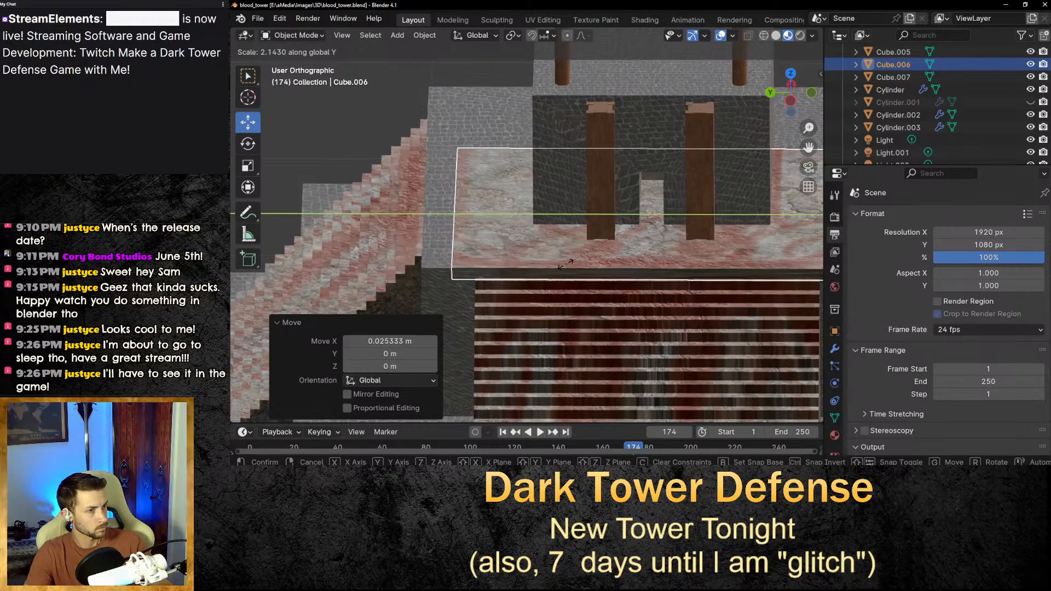
left_click(576, 268)
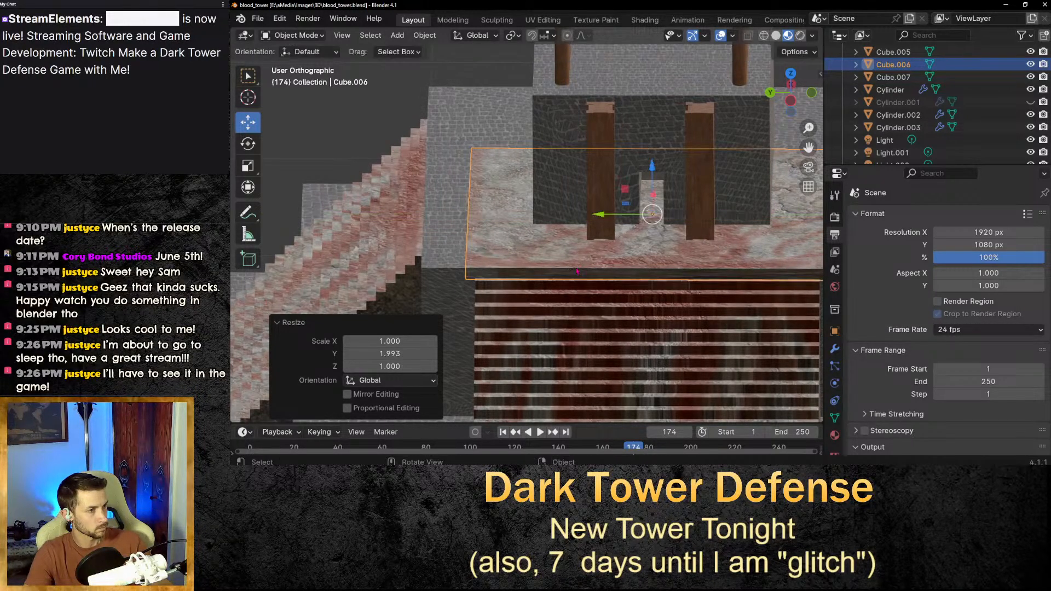
In the UV Editing workspace, unwrap the slab's faces with Unwrap.
scroll(678, 221, "down", 10)
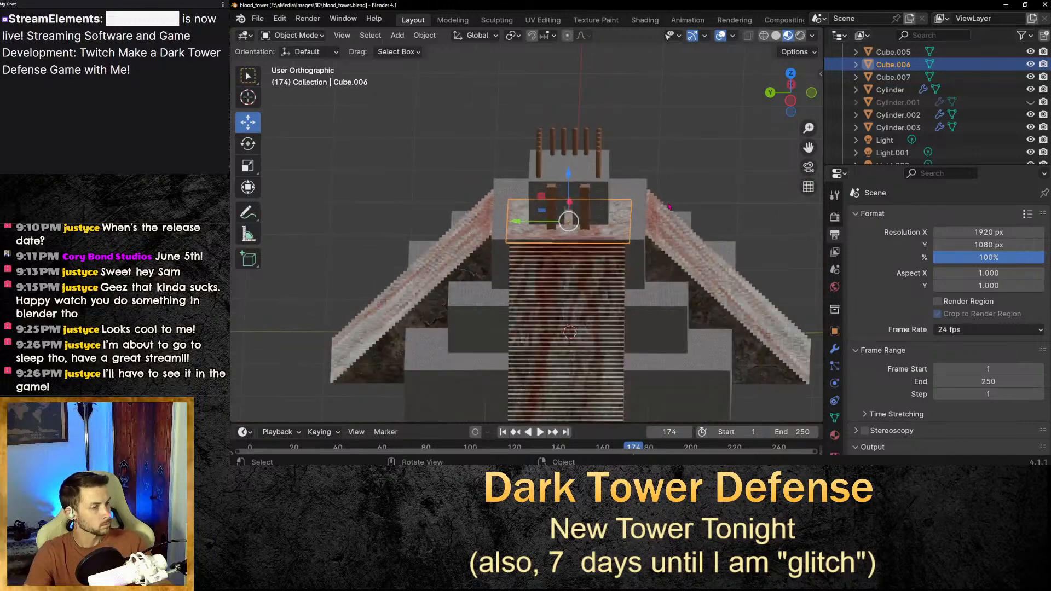
scroll(678, 222, "up", 9)
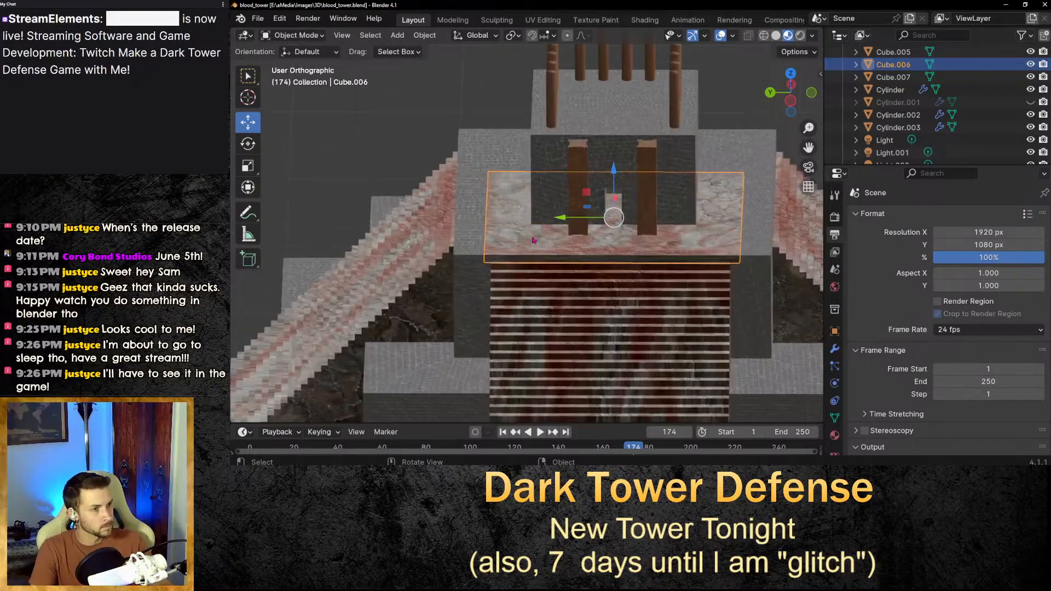
right_click(550, 251)
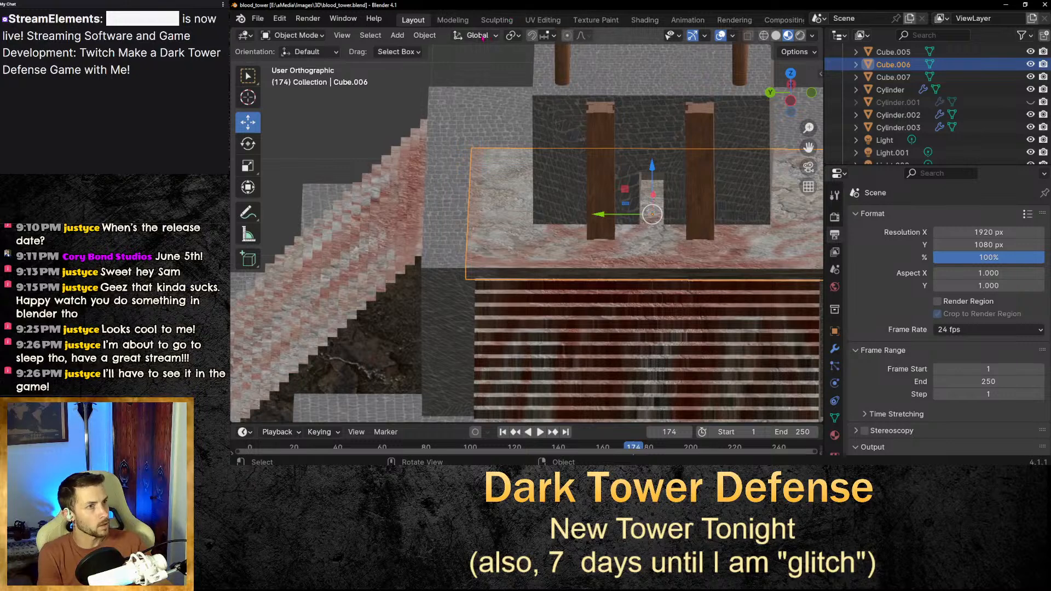
left_click(543, 22)
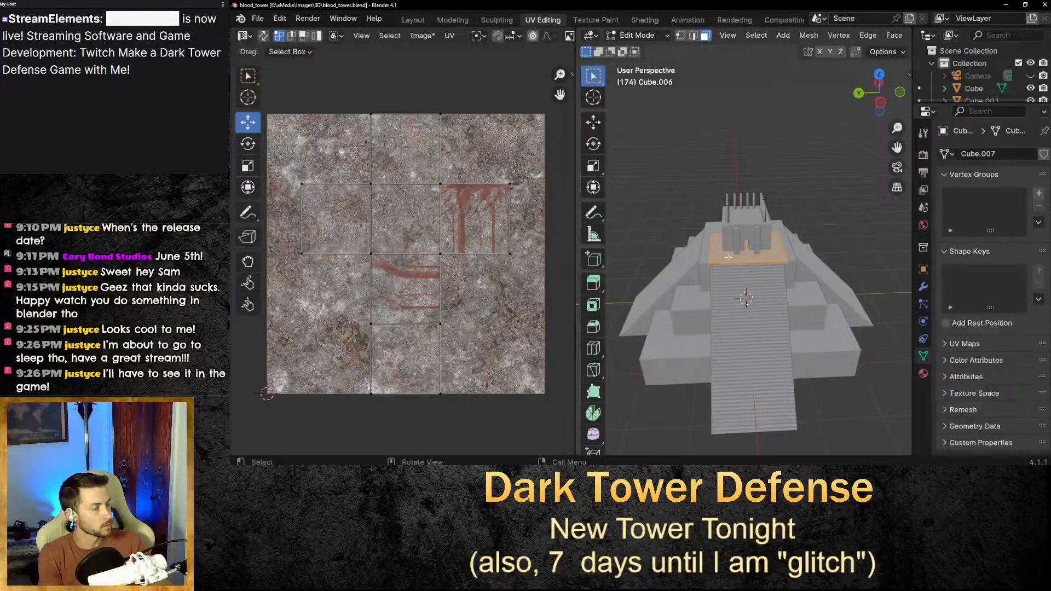
key("KP_Decimal")
key("ctrl+f")
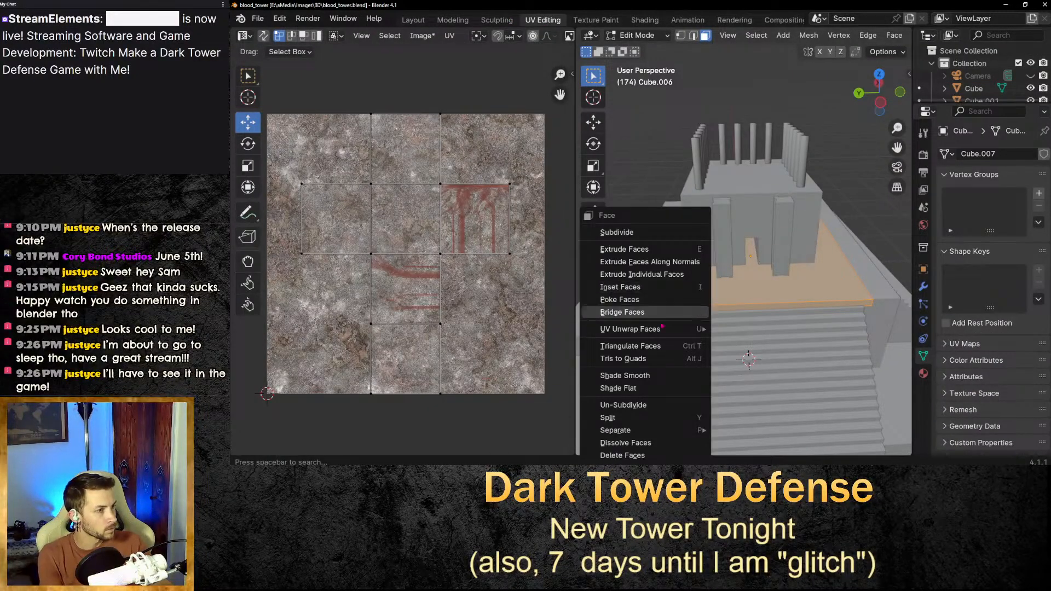
mouse_move(657, 328)
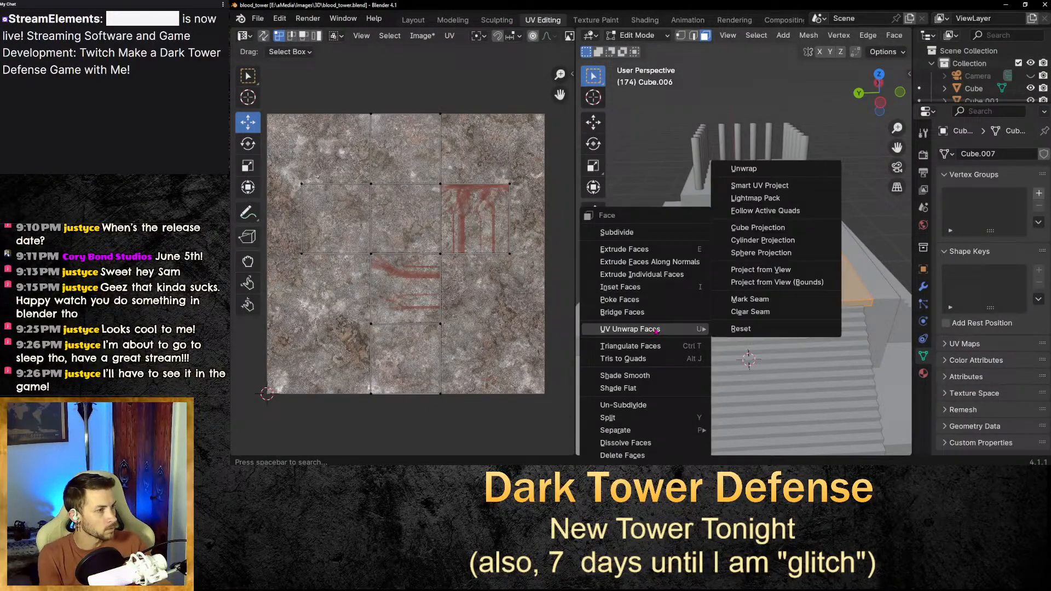
left_click(801, 168)
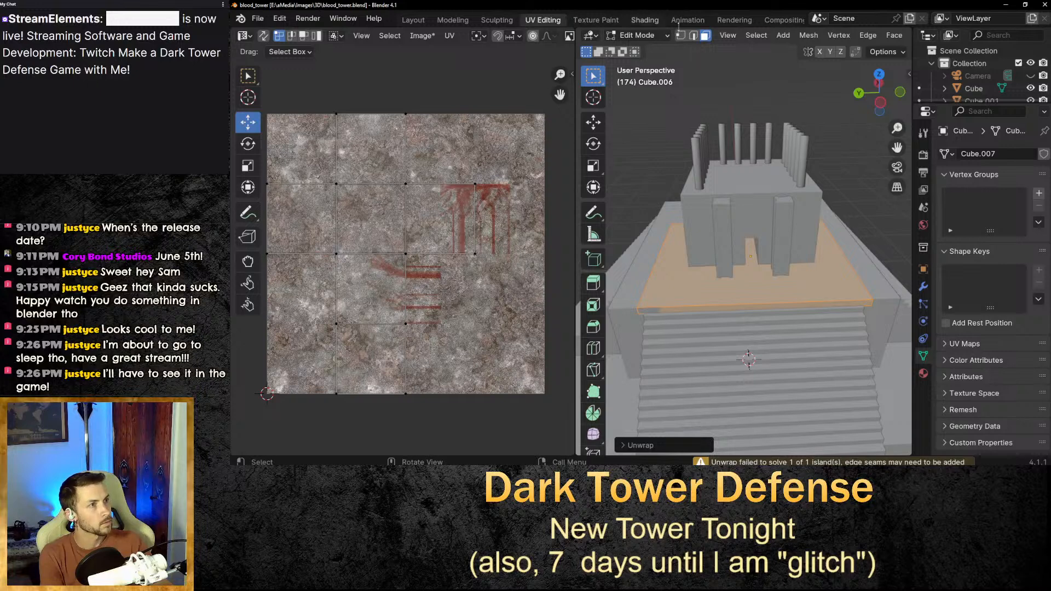
Move the slab's whole UV island to the right so it sits over the blood-streaked area of the texture.
left_click(651, 22)
middle_click_drag(641, 200, 647, 179)
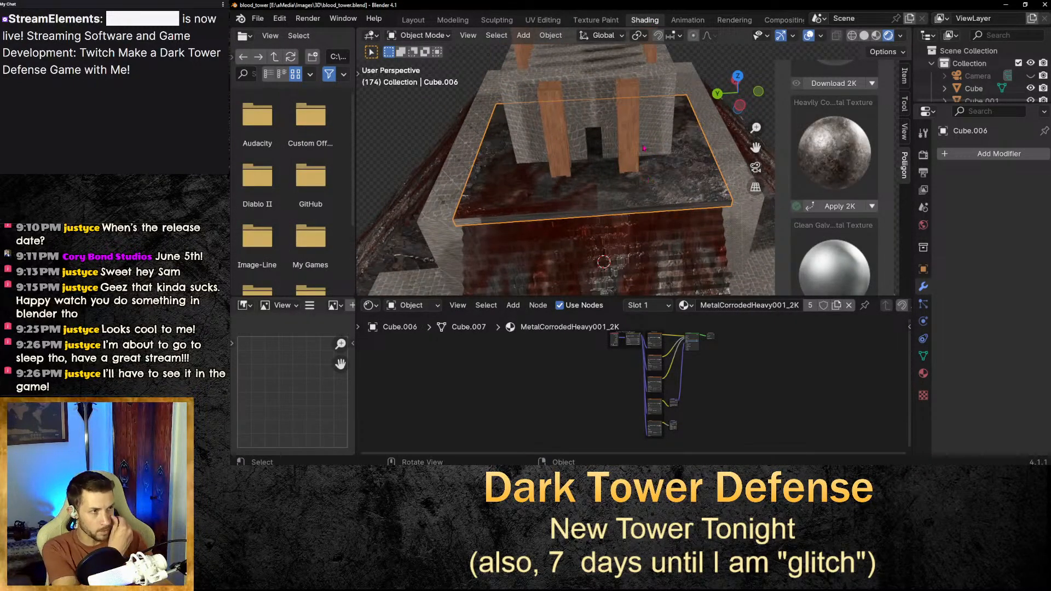
left_click(543, 20)
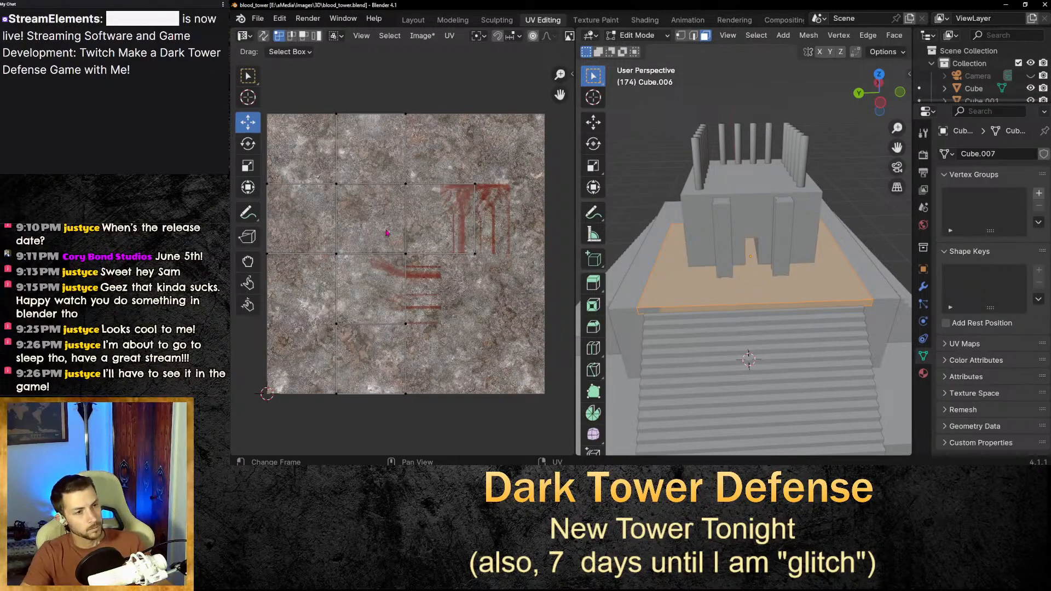
key("a")
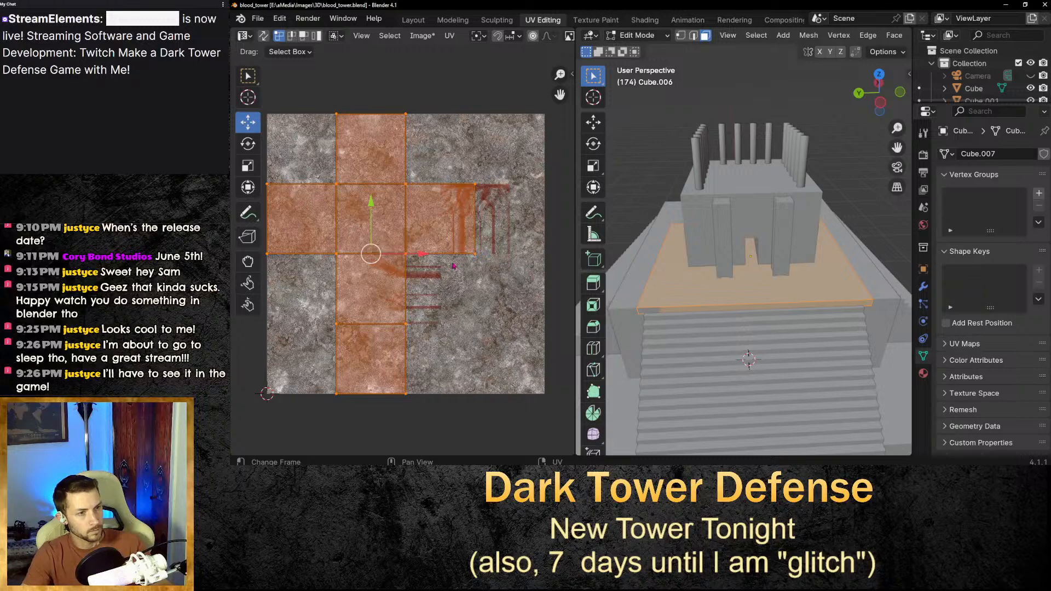
left_click(422, 257)
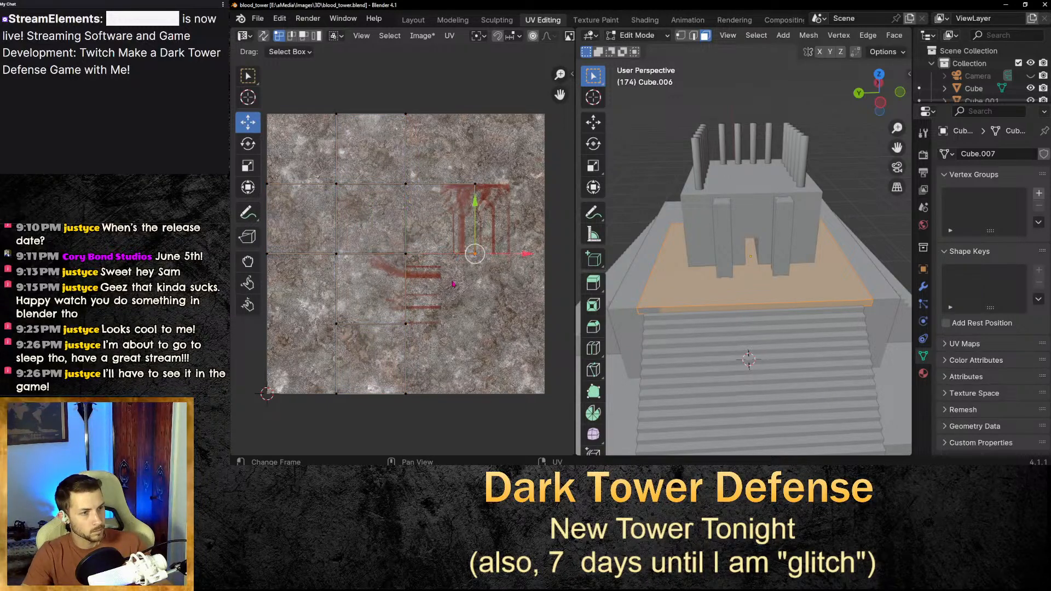
key("a")
left_click_drag(423, 259, 532, 257)
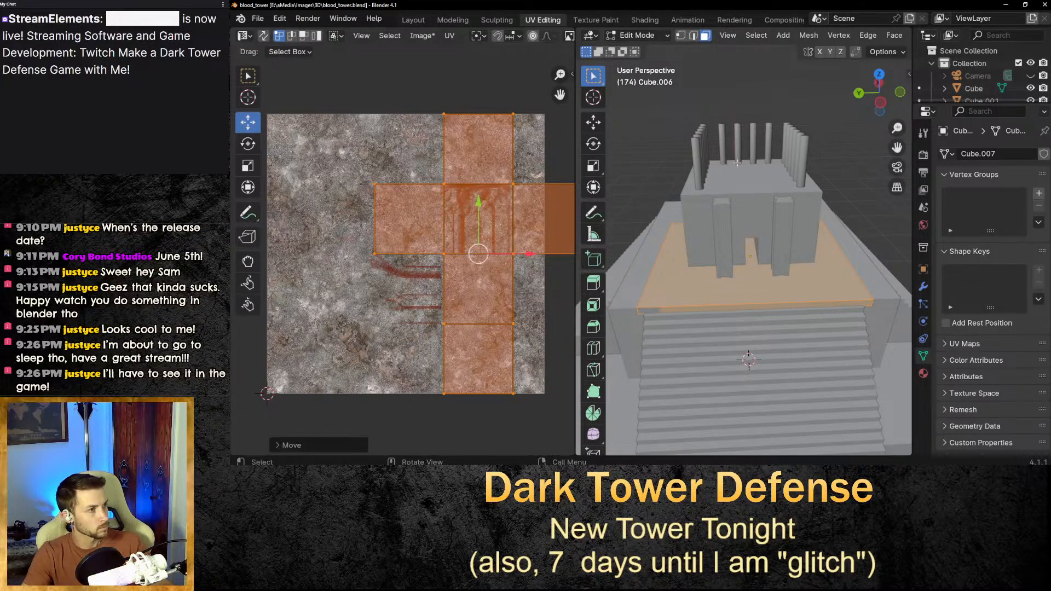
Inspect the slab's corroded metal texture from several angles in the Shading workspace.
left_click(652, 22)
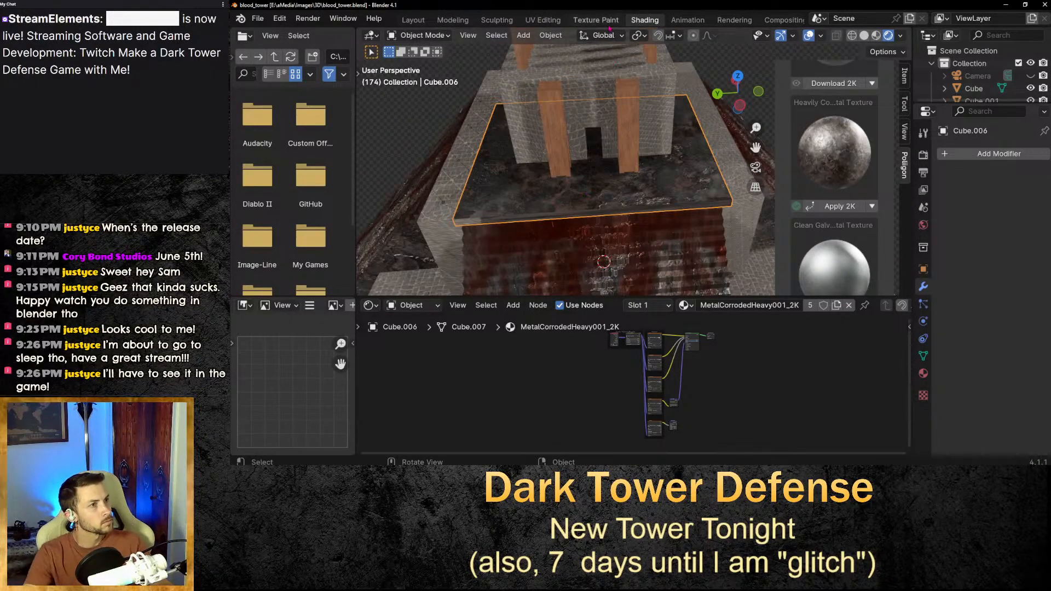
scroll(825, 222, "up", 5)
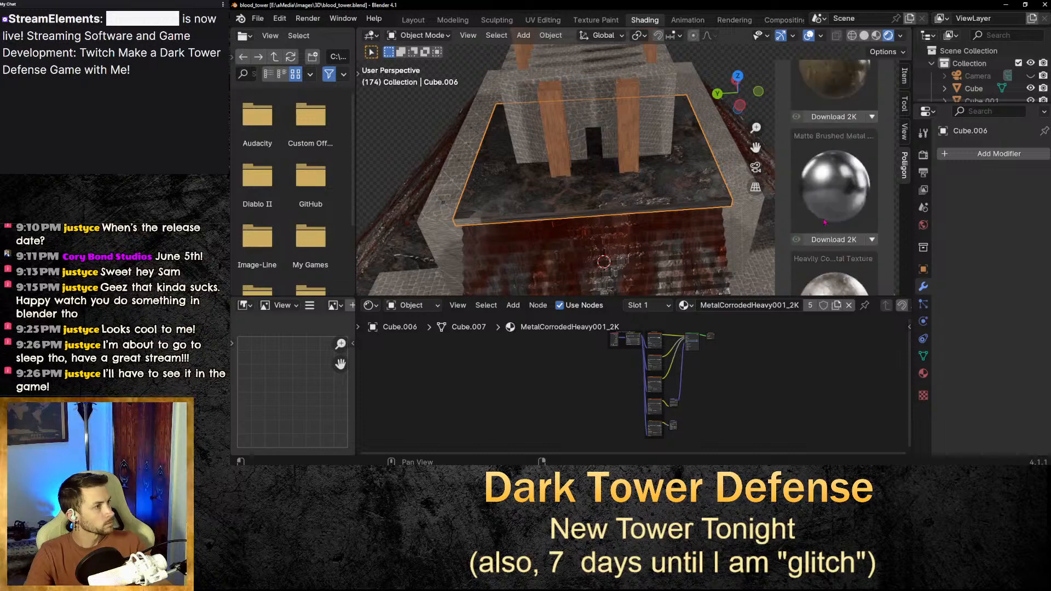
scroll(824, 222, "up", 4)
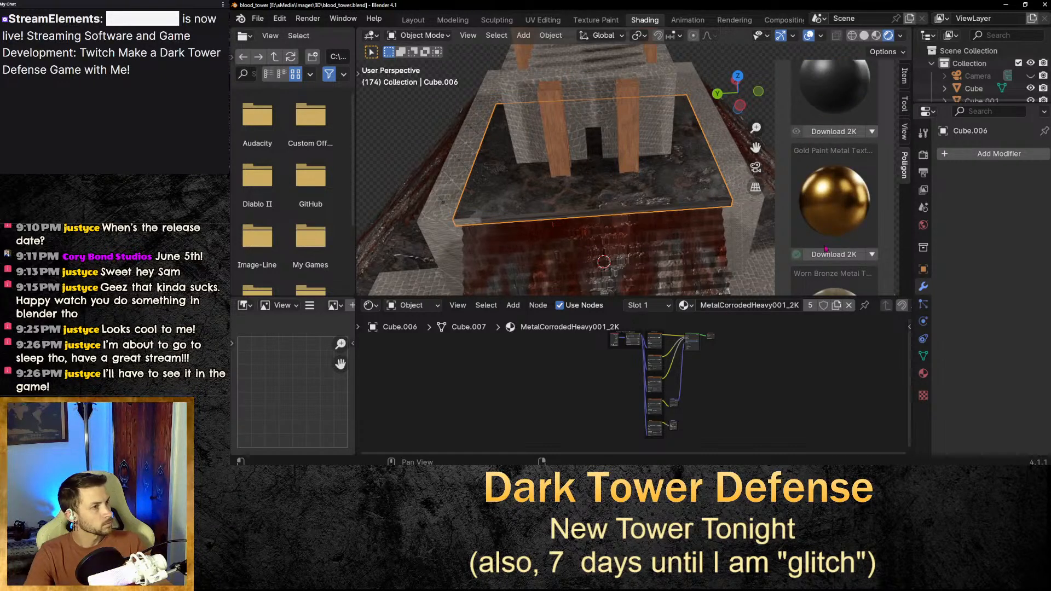
scroll(827, 248, "up", 5)
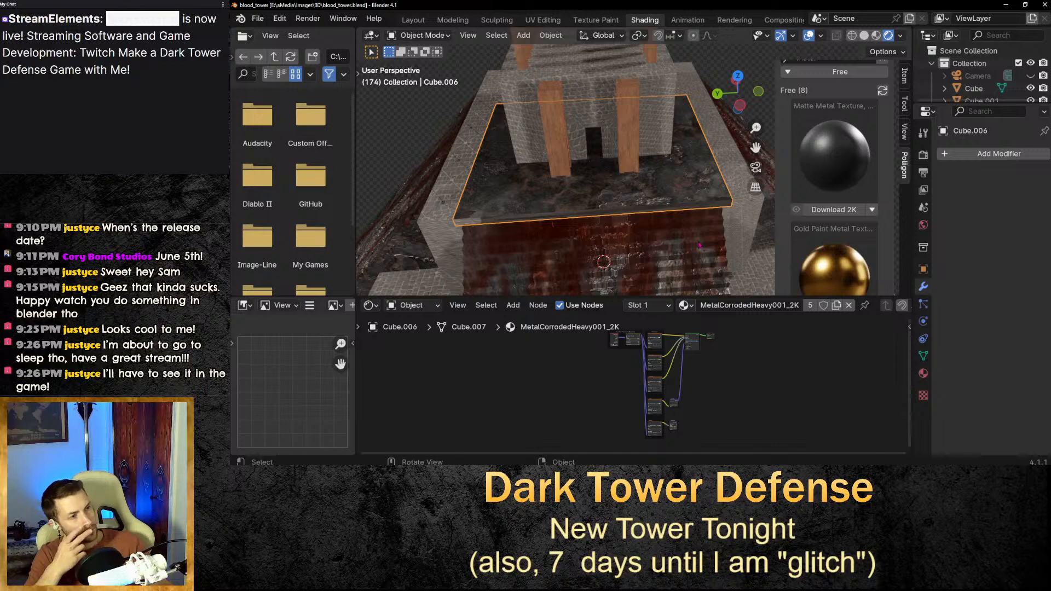
middle_click_drag(703, 243, 646, 164)
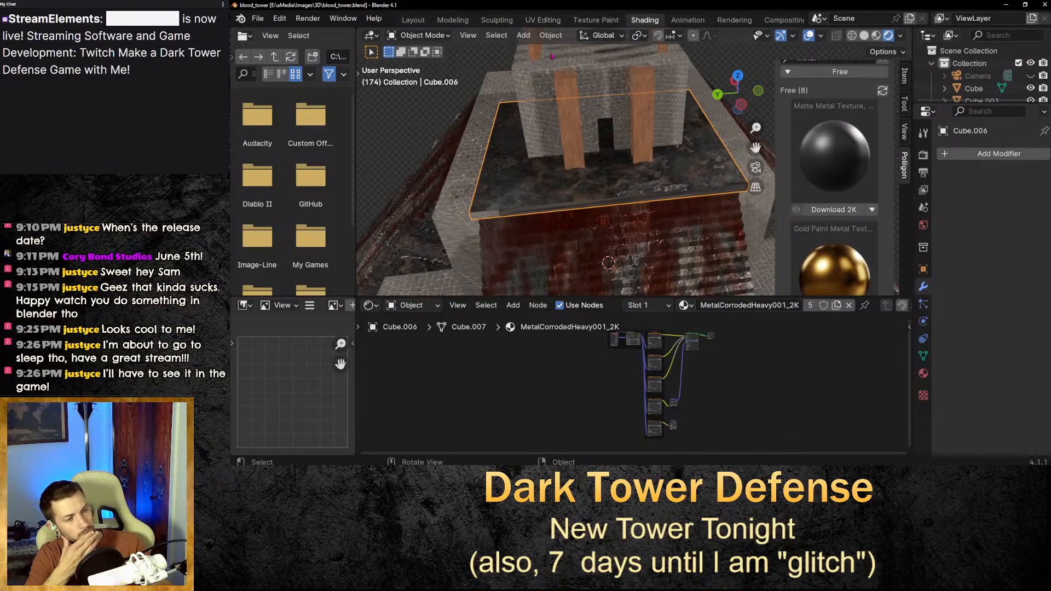
scroll(701, 133, "down", 5)
left_click(701, 134)
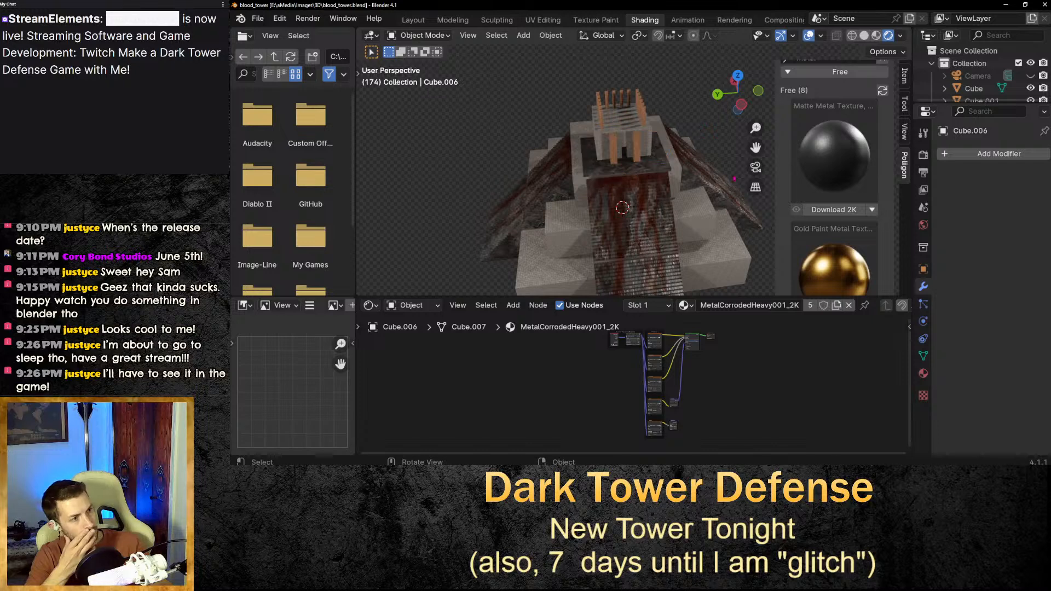
middle_click_drag(726, 213, 668, 204)
left_click(667, 205)
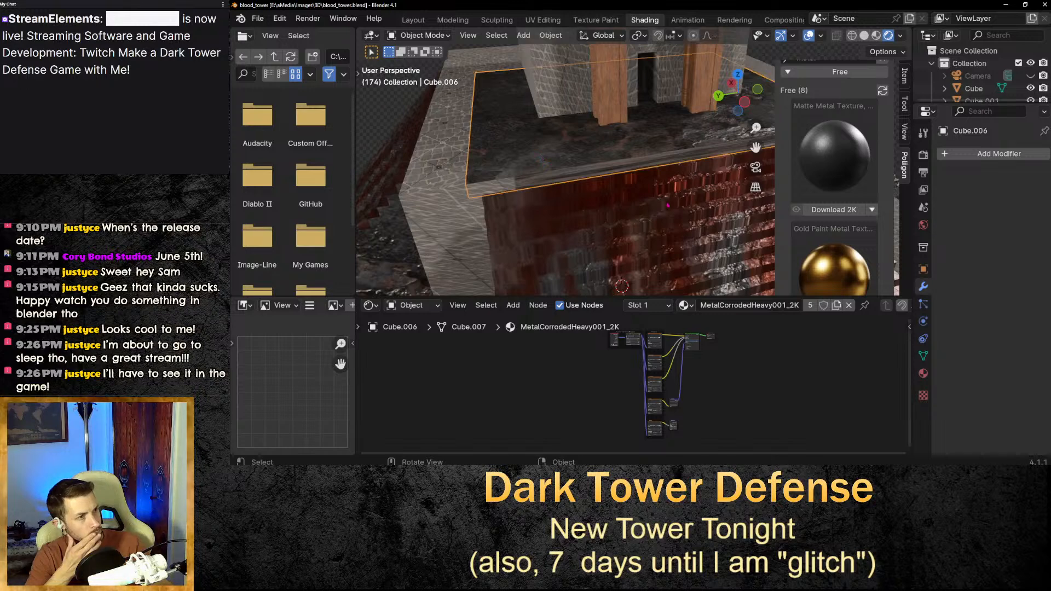
middle_click_drag(743, 128, 669, 203)
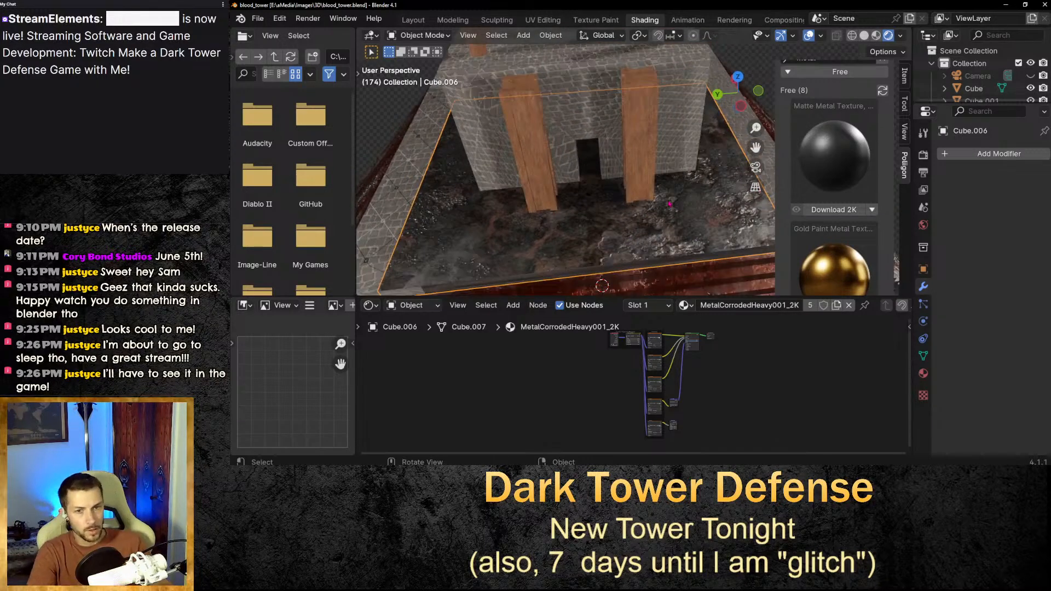
scroll(674, 182, "down", 3)
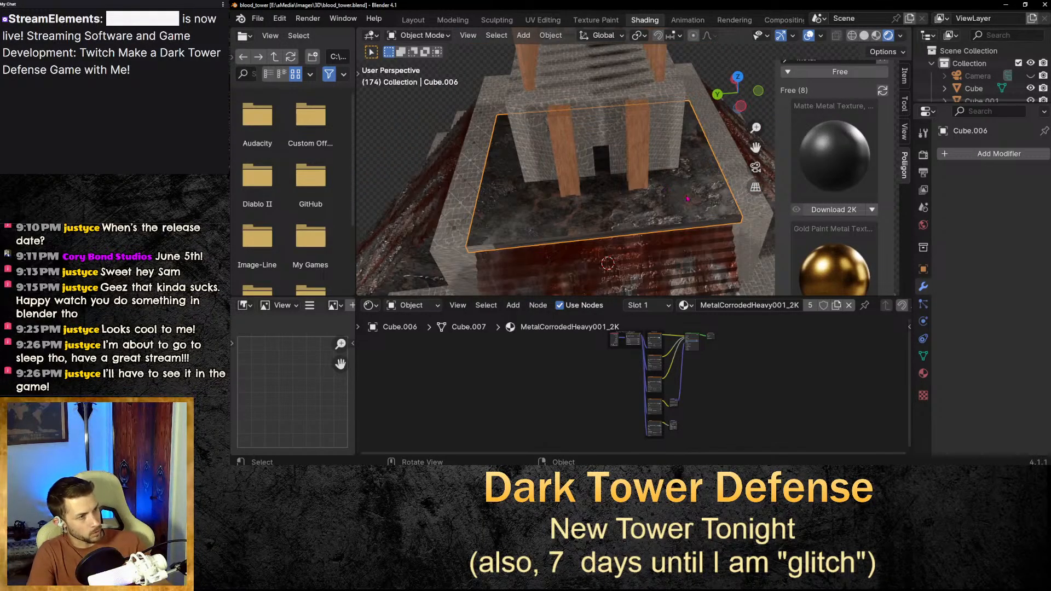
middle_click_drag(669, 219, 694, 217)
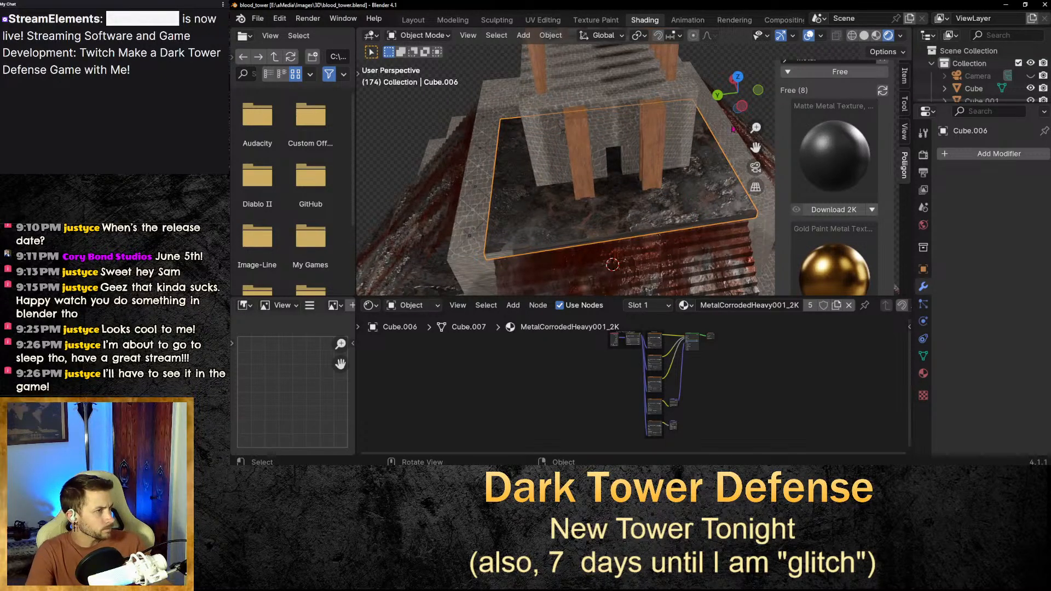
left_click(416, 21)
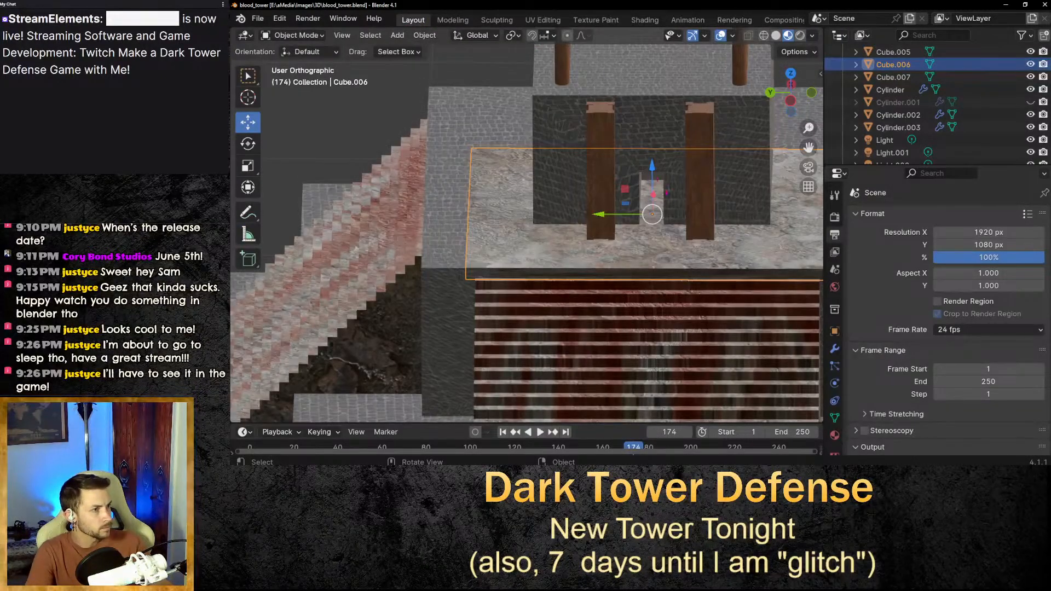
middle_click_drag(705, 204, 701, 251)
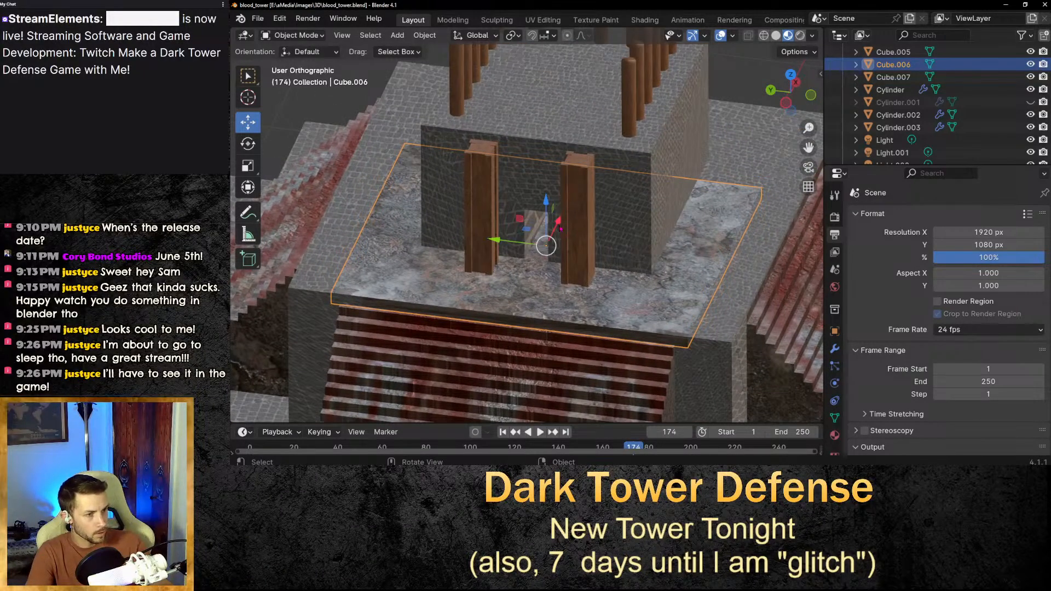
left_click_drag(559, 222, 559, 224)
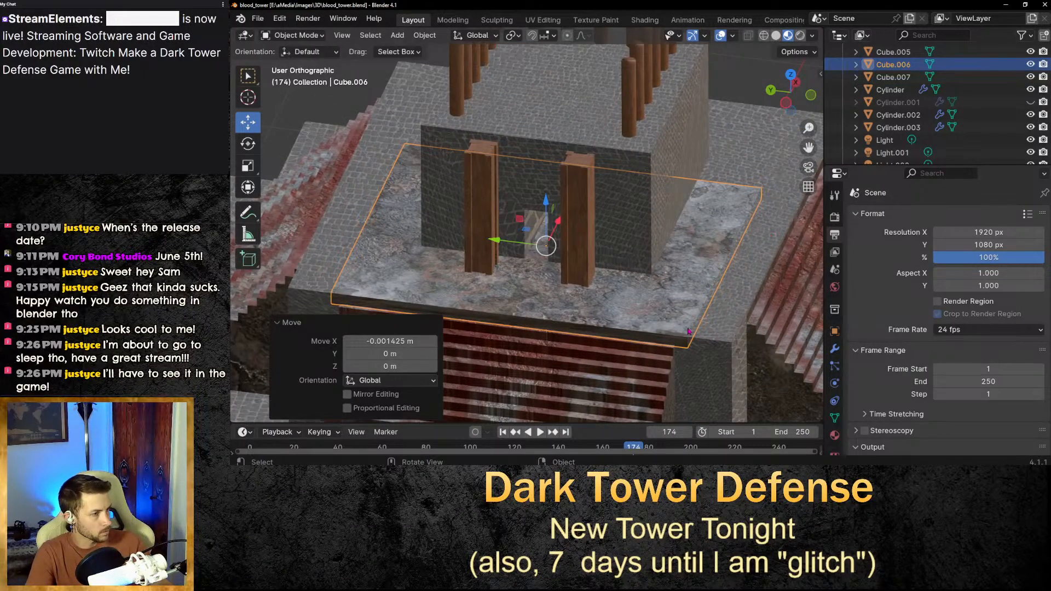
key("ctrl+z")
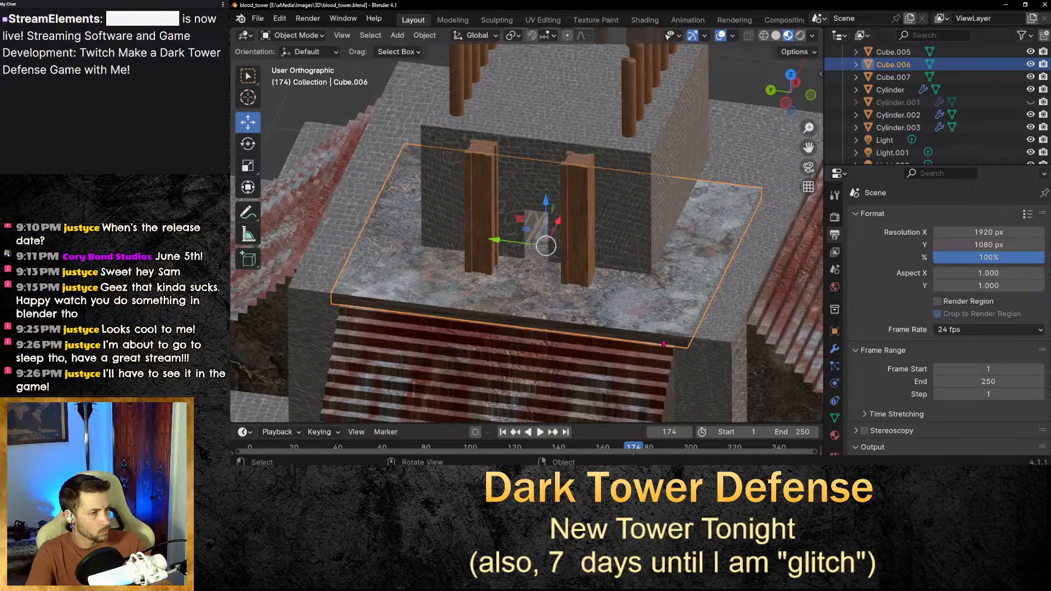
middle_click_drag(664, 344, 668, 344)
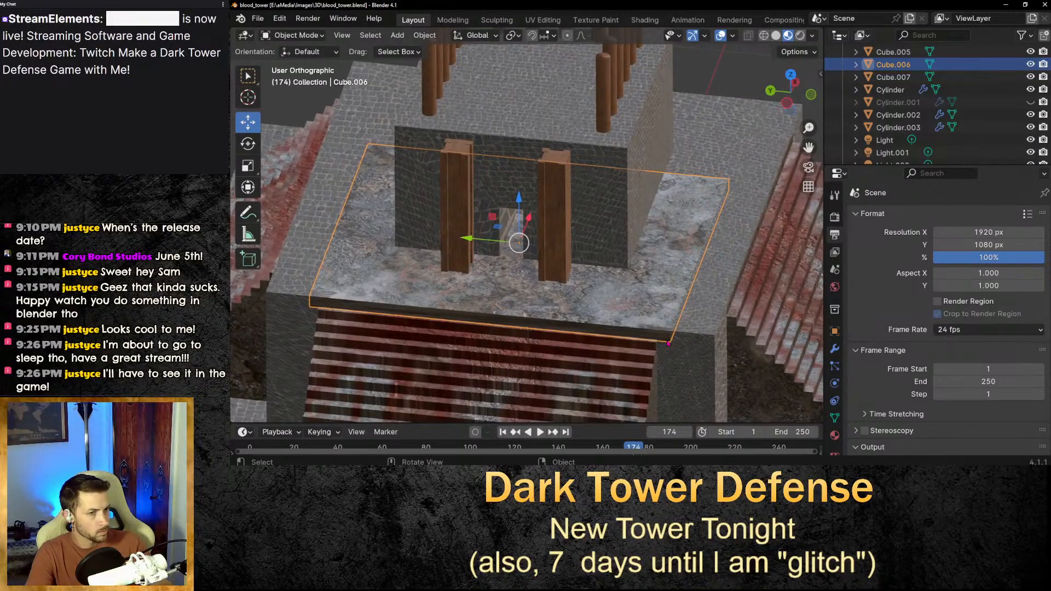
In the Modeling workspace, select the slab's front-left vertical edge and its front top and bottom edges in edge select mode.
left_click(453, 20)
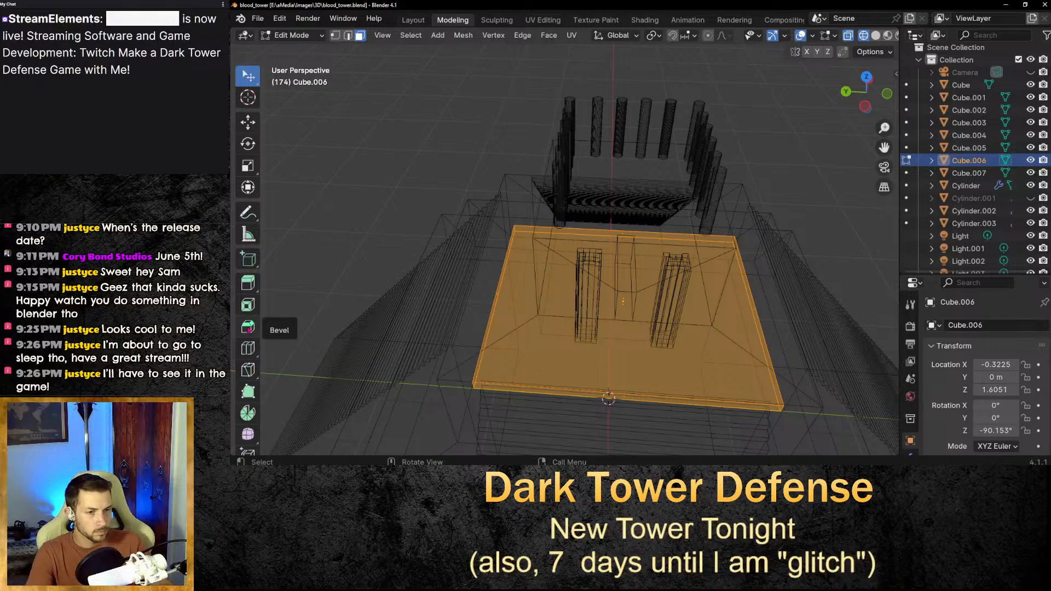
left_click(247, 327)
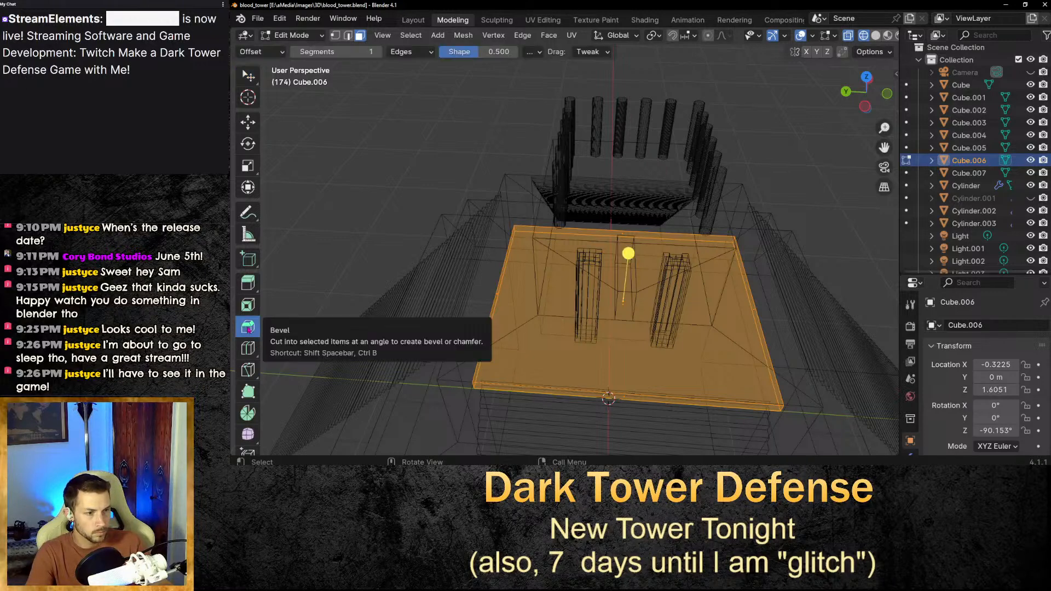
left_click(474, 383)
scroll(482, 392, "up", 3)
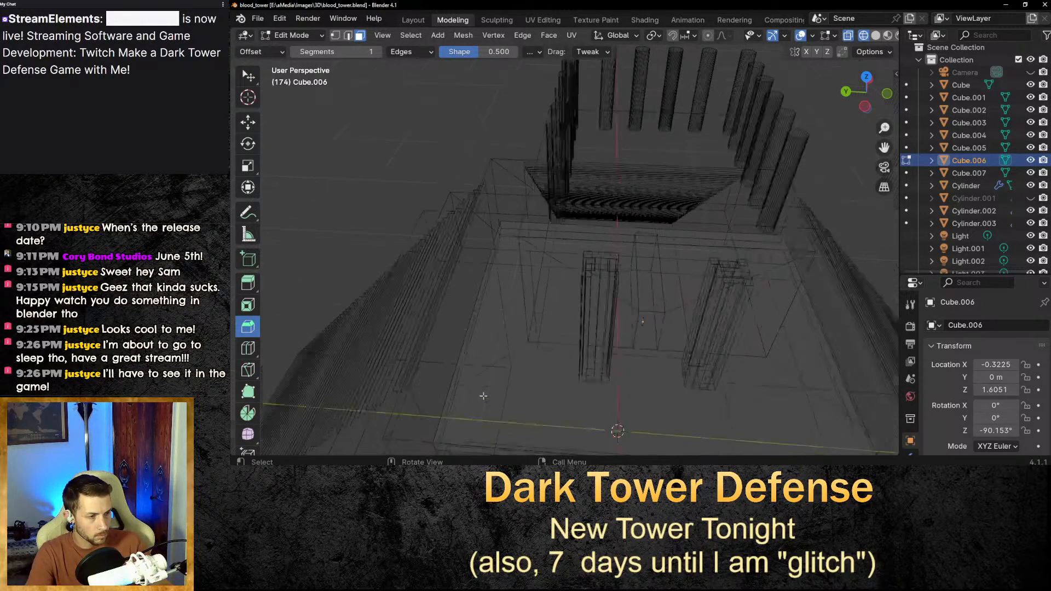
middle_click_drag(508, 412, 553, 377)
scroll(563, 340, "up", 4)
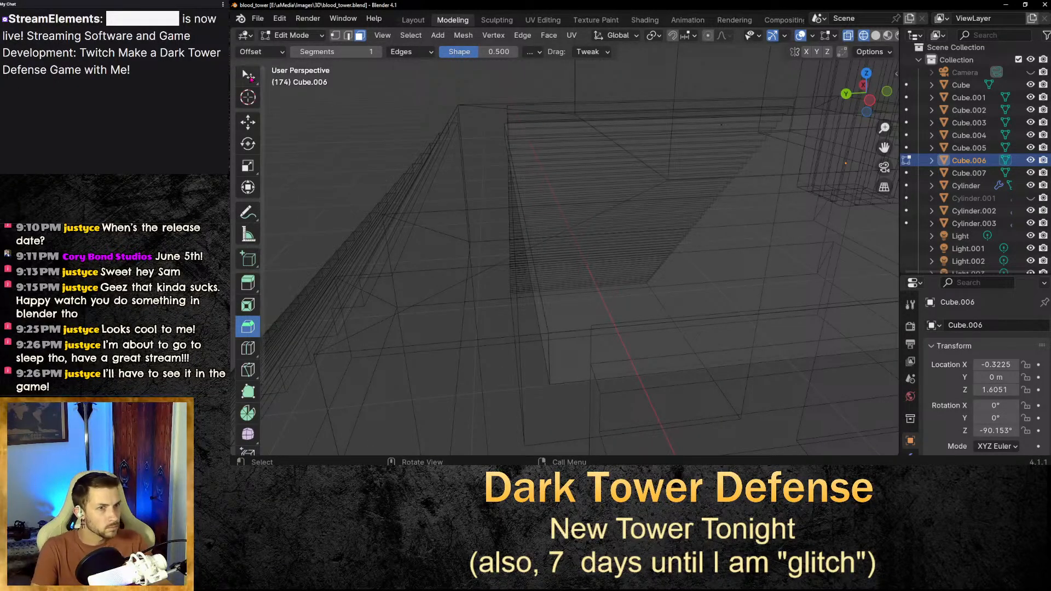
key("w")
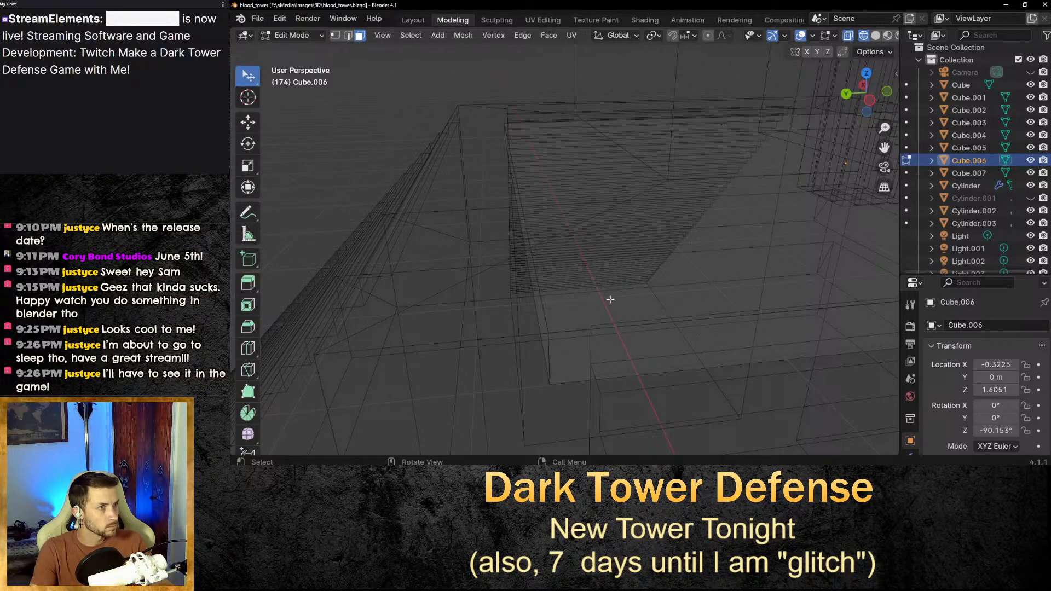
middle_click_drag(606, 346, 602, 346)
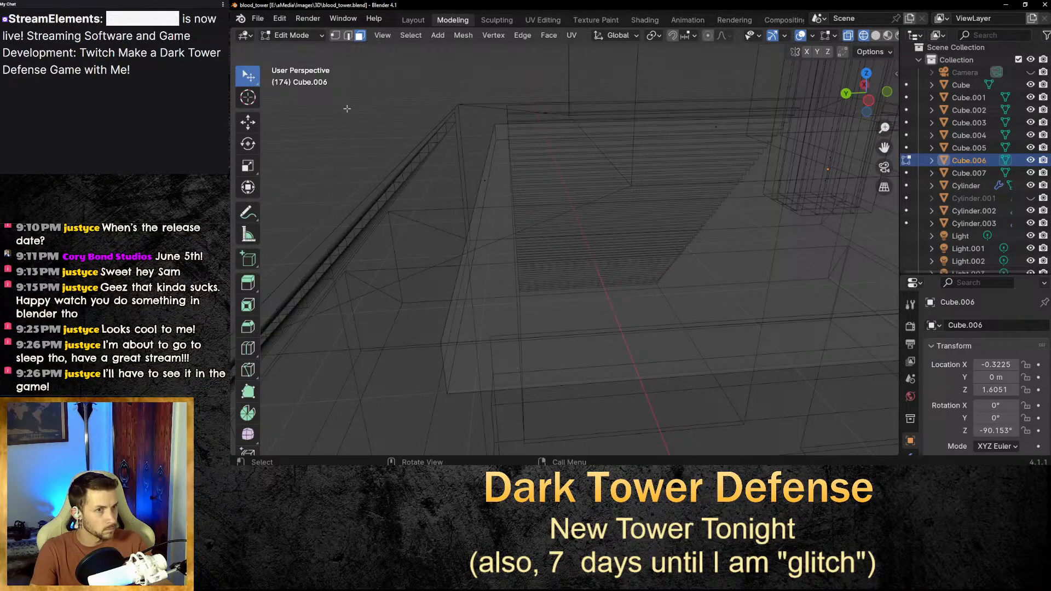
left_click(335, 35)
left_click(444, 344)
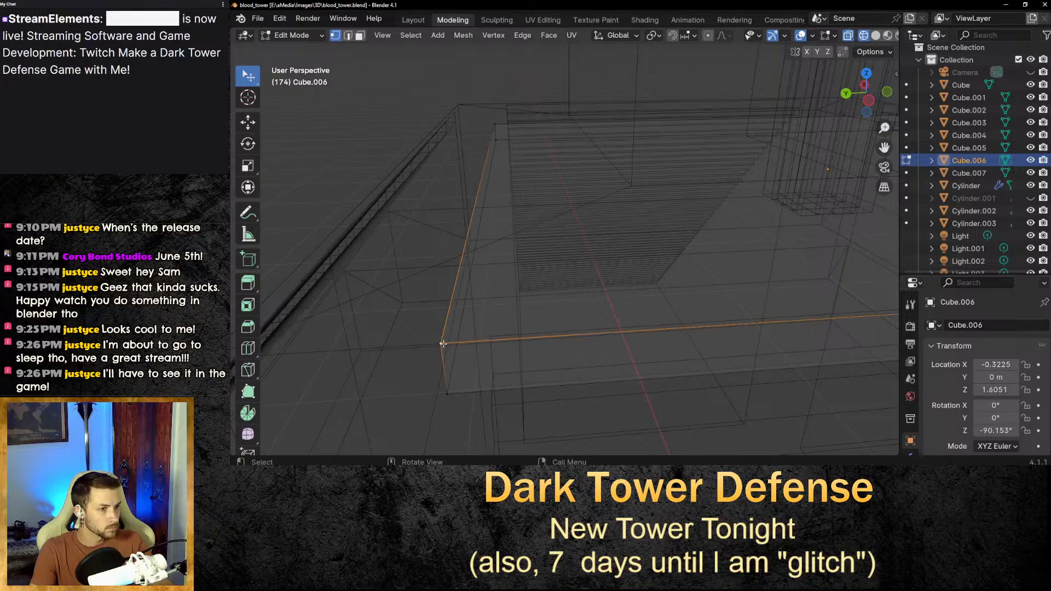
left_click(504, 324)
middle_click_drag(714, 320, 715, 320)
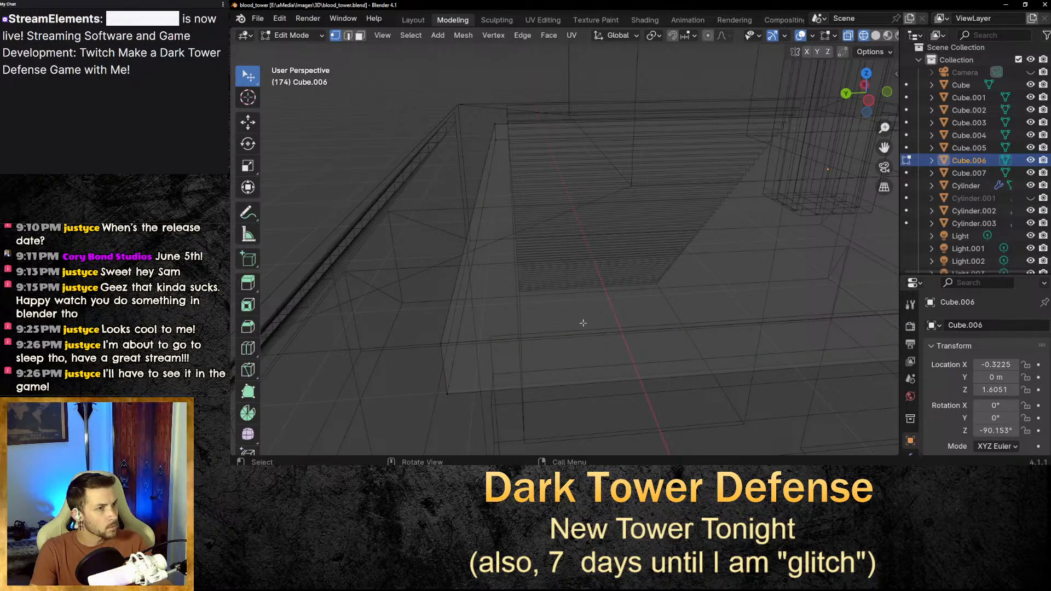
left_click(441, 344)
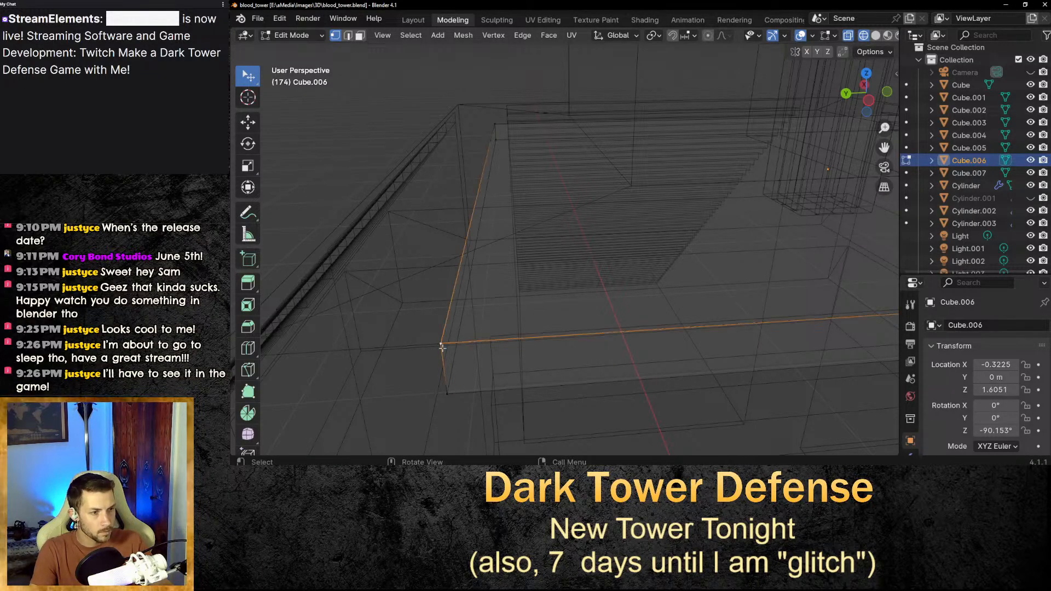
left_click(447, 393, "shift")
left_click(429, 348)
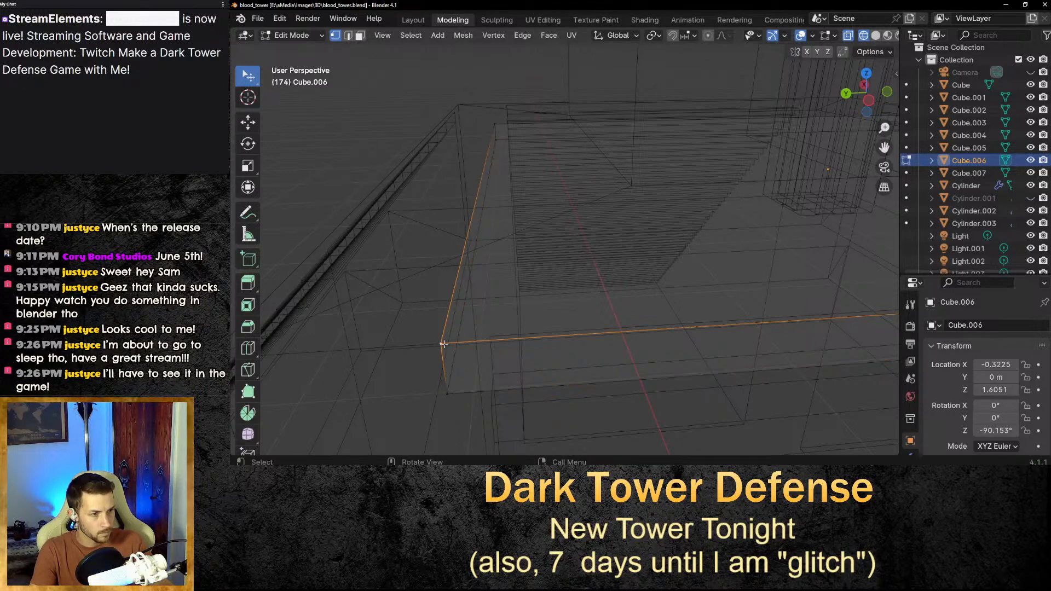
left_click(447, 393, "ctrl")
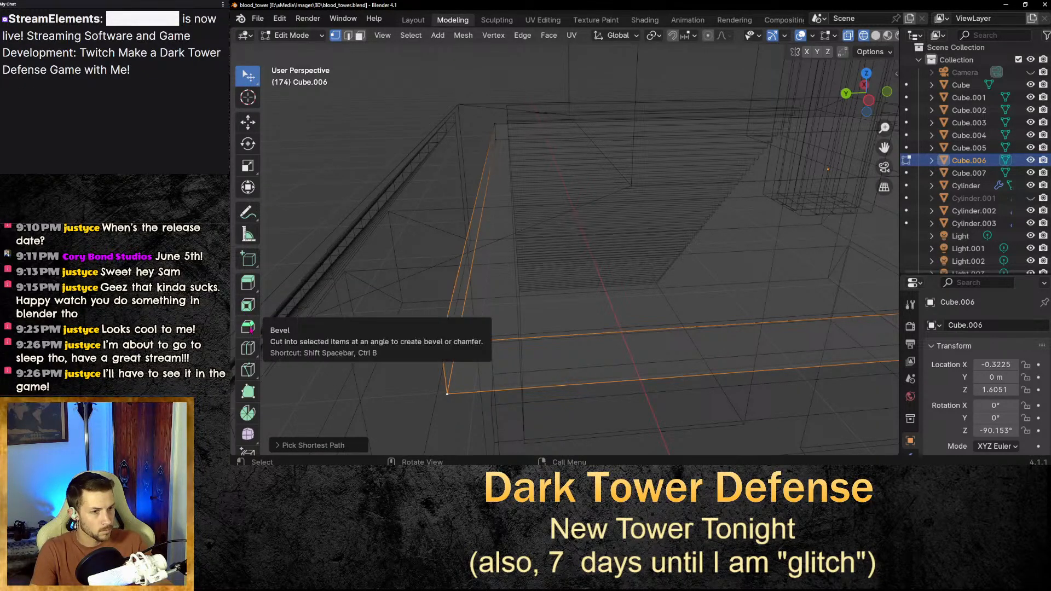
Bevel the selected slab edges with the Bevel tool.
left_click(249, 329)
left_click_drag(383, 401, 471, 378)
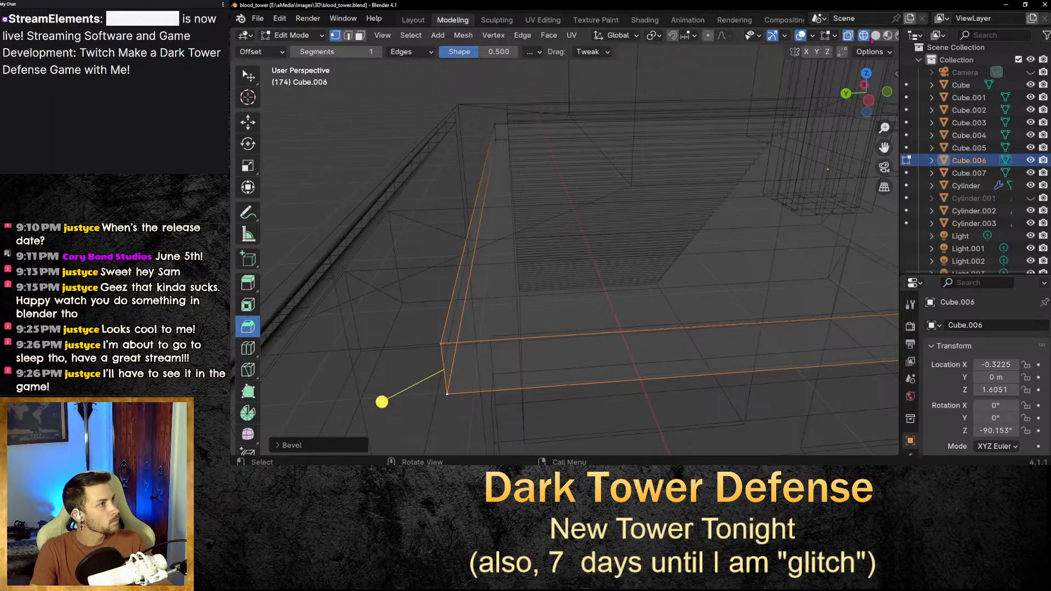
left_click(888, 35)
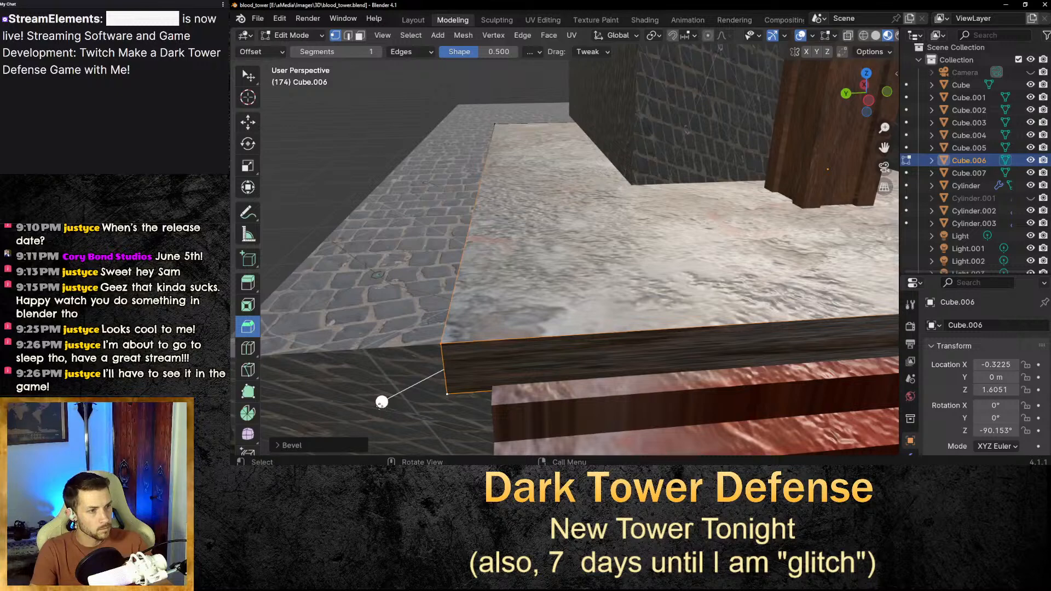
left_click_drag(381, 403, 405, 400)
key("Escape")
key("ctrl+z")
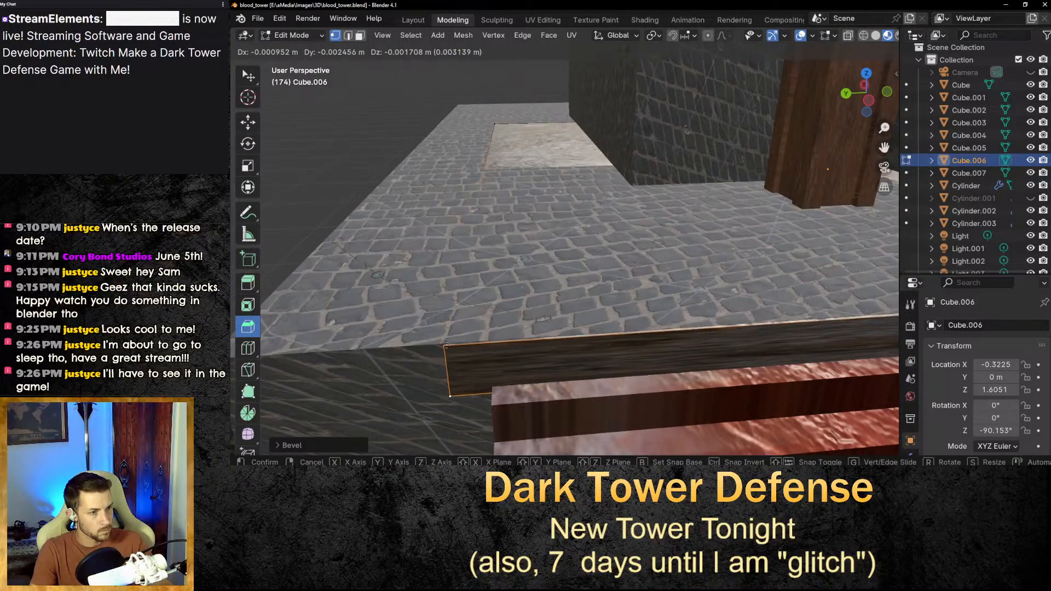
key("ctrl+shift+z")
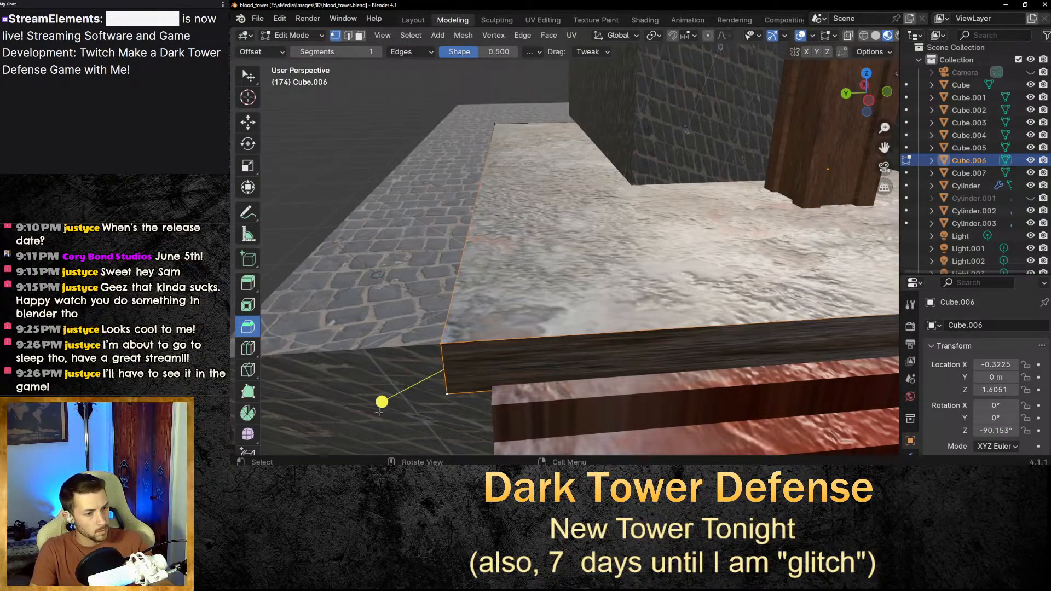
Bevel the slab's front-left and front-right vertical edges with the Bevel tool, about 0.07 m wide.
mouse_move(387, 407)
left_mouse_down()
mouse_move(465, 367)
mouse_move(489, 369)
mouse_move(511, 313)
left_mouse_up()
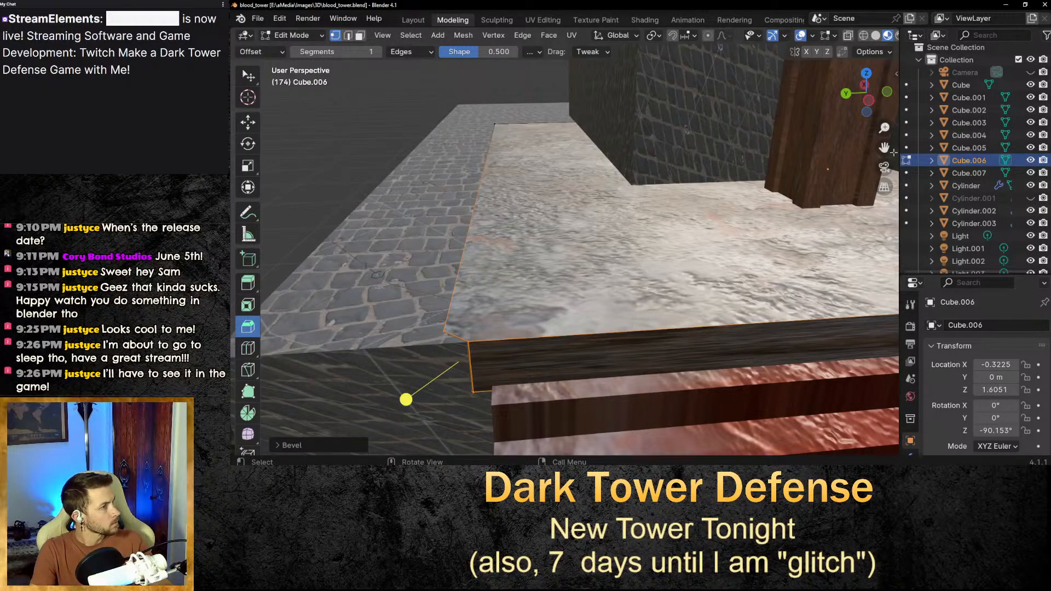
left_click_drag(885, 148, 610, 377)
left_click(611, 365)
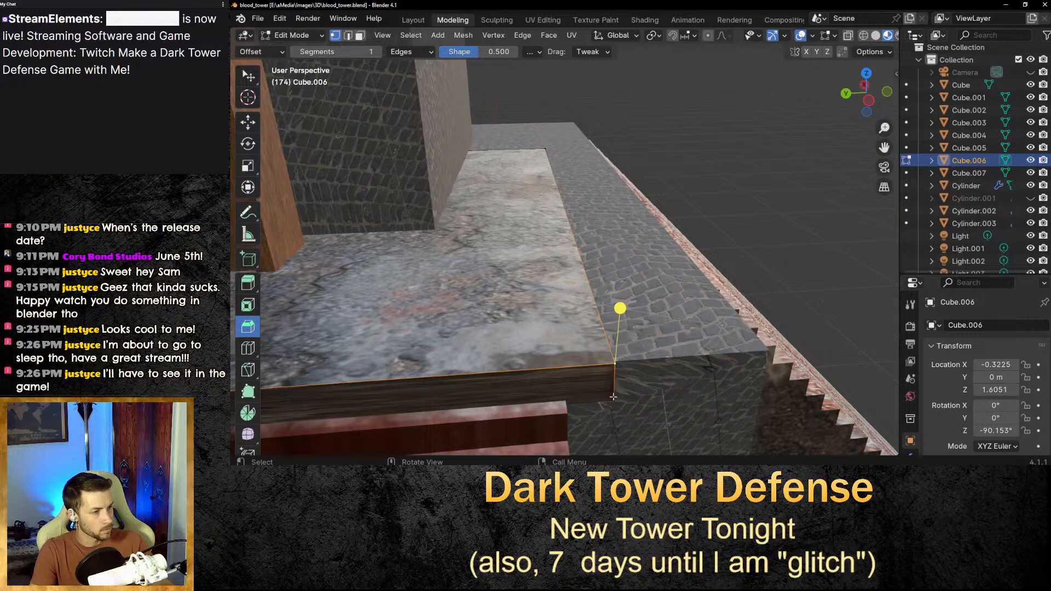
left_click(613, 398, "shift")
left_click_drag(676, 406, 668, 407)
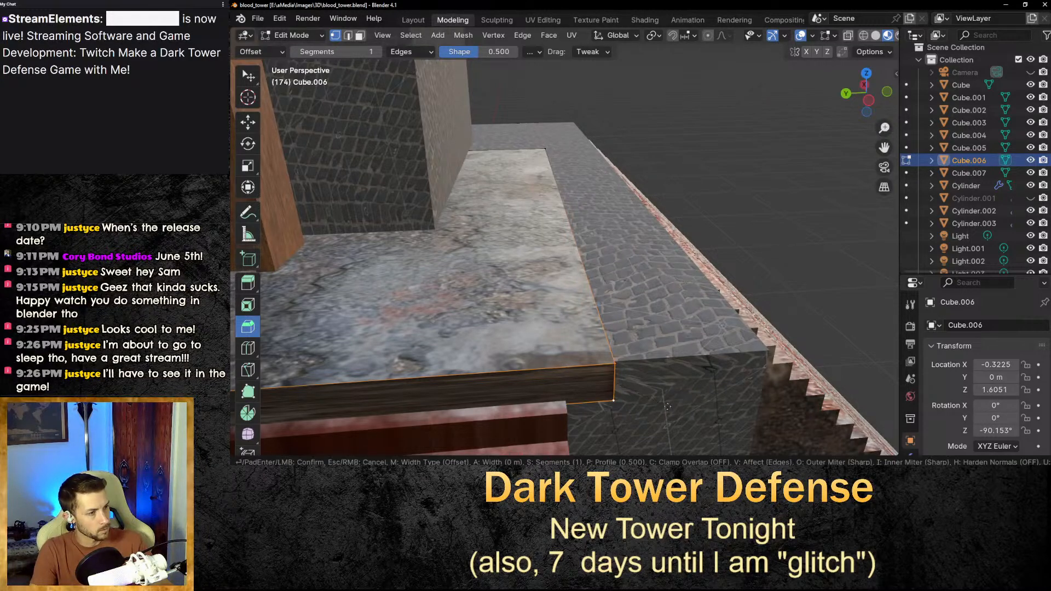
left_click_drag(572, 357, 529, 321)
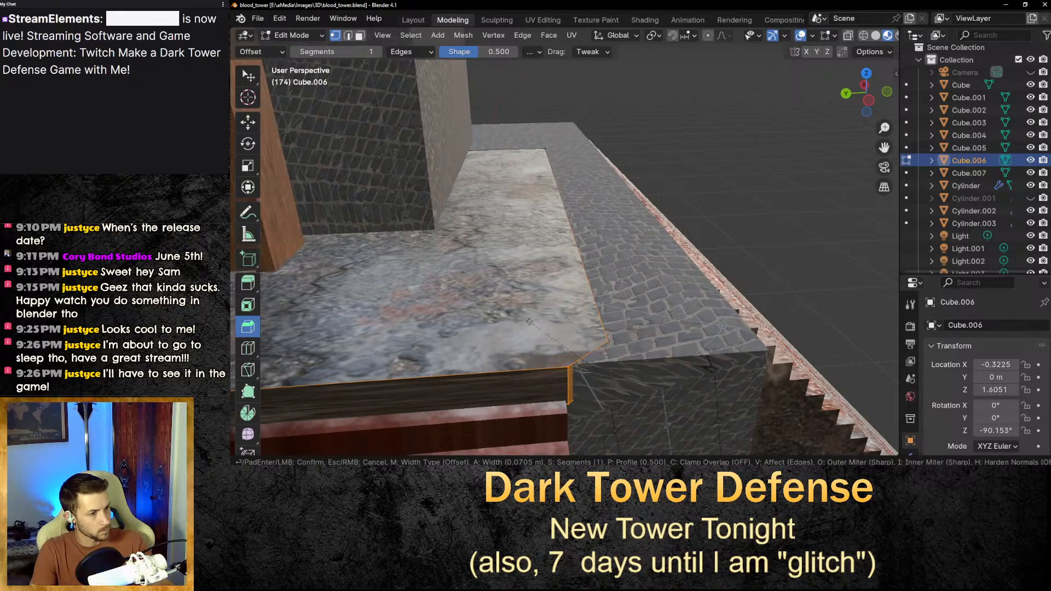
left_click(529, 321)
left_click(788, 258)
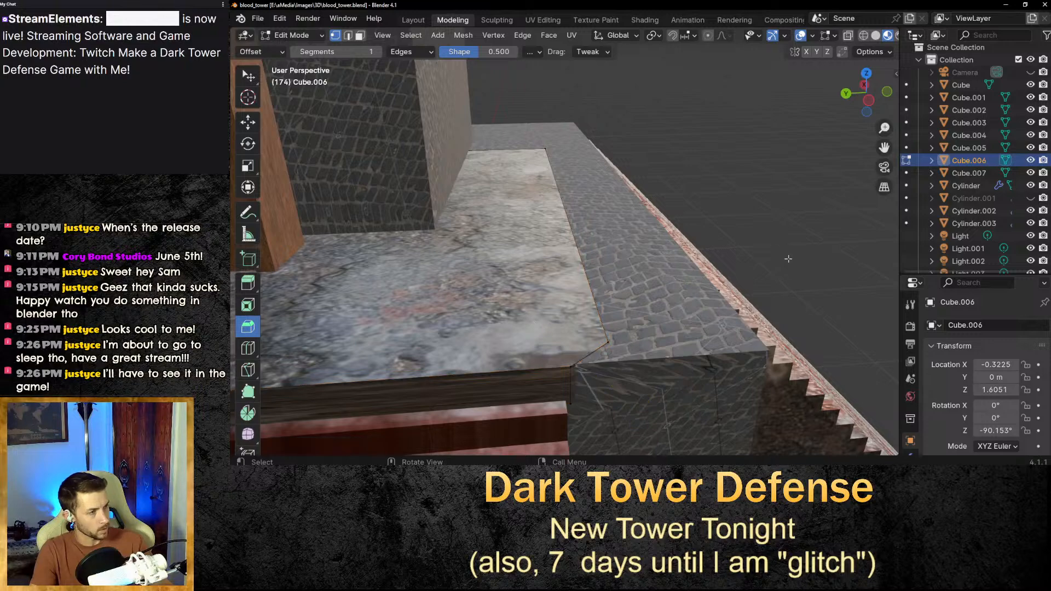
Return to the Layout workspace in Object Mode and nudge the slab slightly along X.
left_click_drag(884, 148, 859, 68)
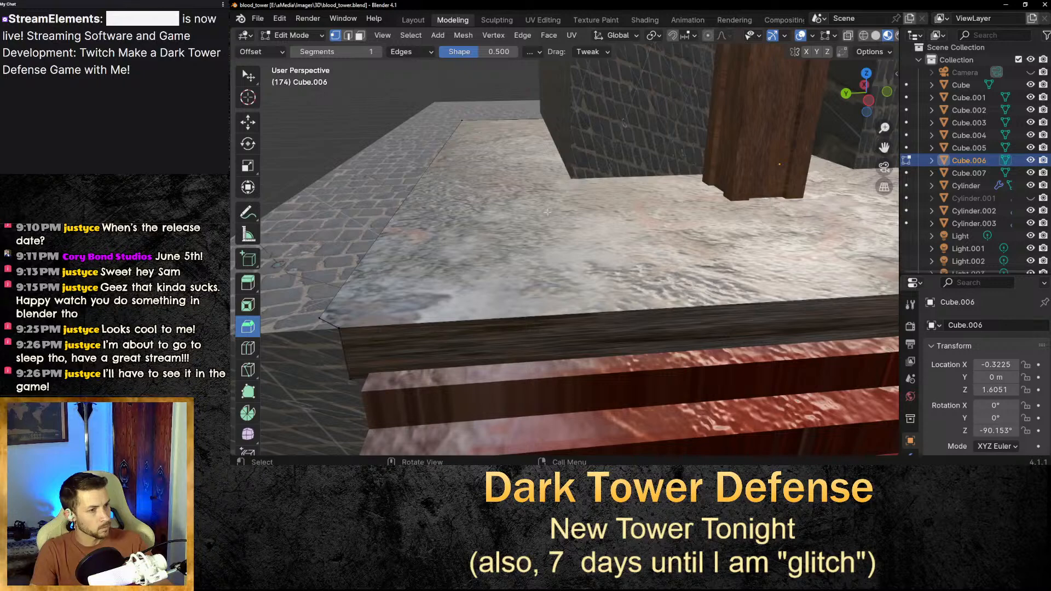
left_click(247, 121)
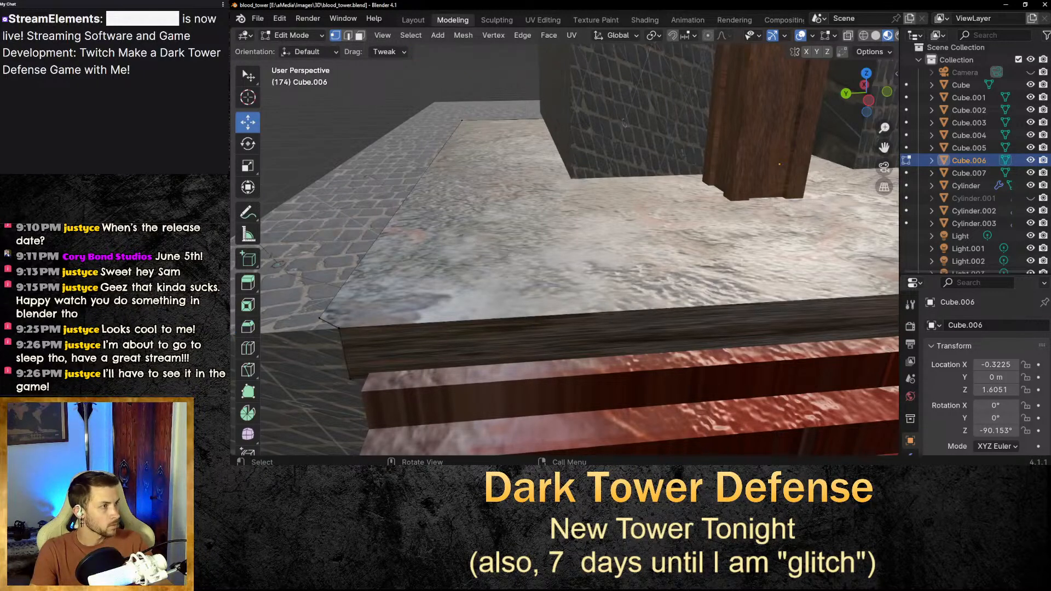
scroll(742, 263, "down", 7)
left_click(414, 20)
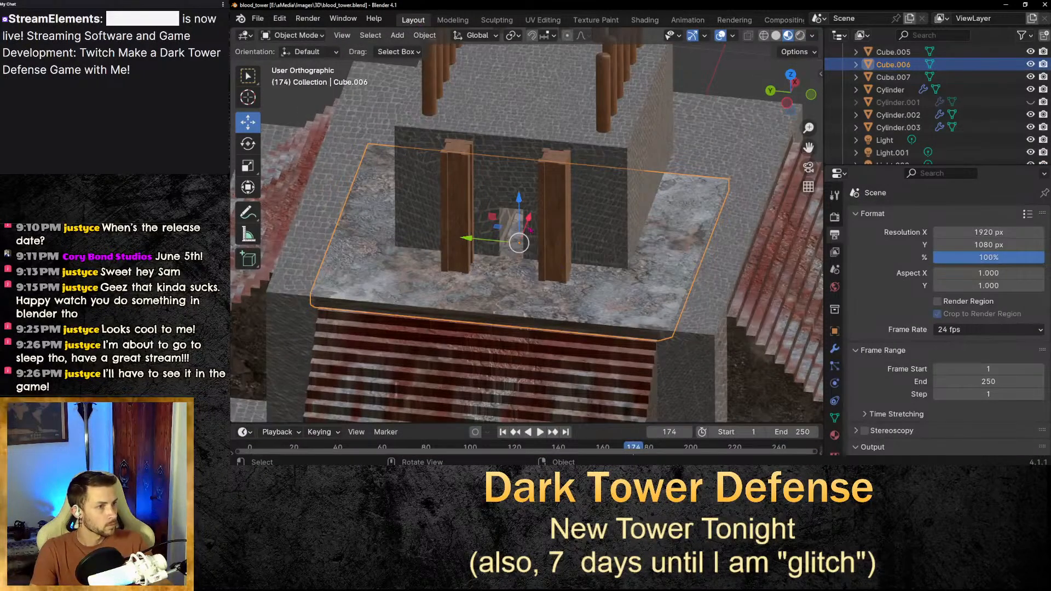
left_click_drag(524, 219, 522, 221)
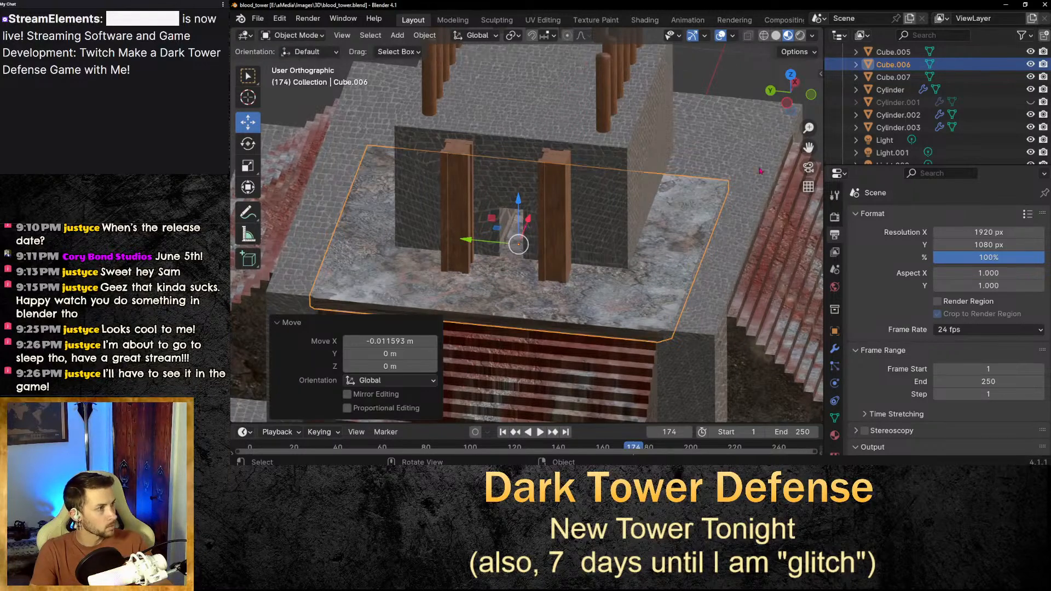
Examine the tower and slab from the front orthographic view at several zoom levels.
left_click(733, 82)
middle_click_drag(592, 252, 605, 246)
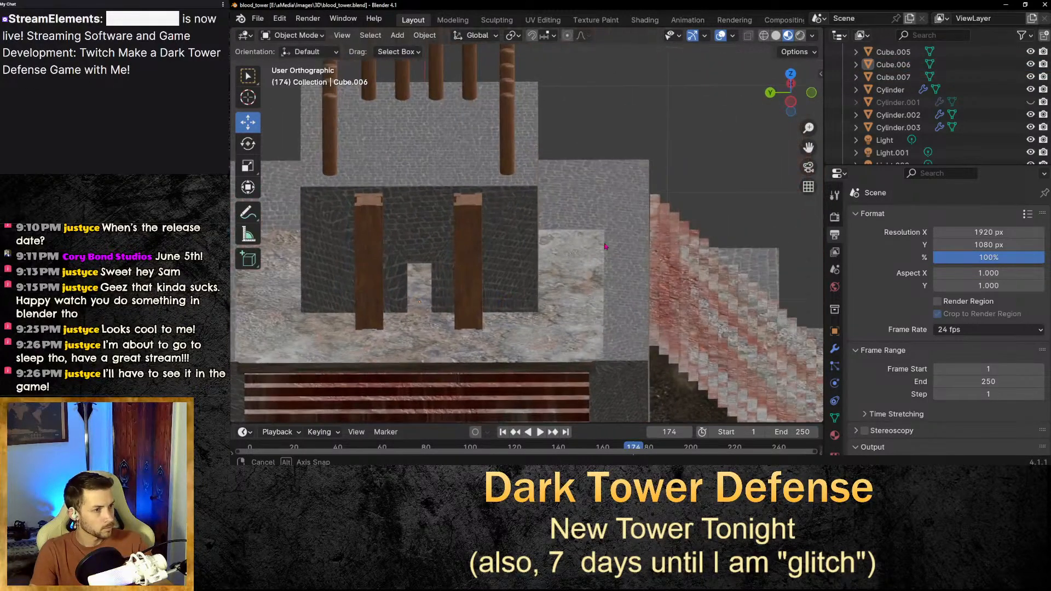
left_click_drag(808, 147, 998, 30)
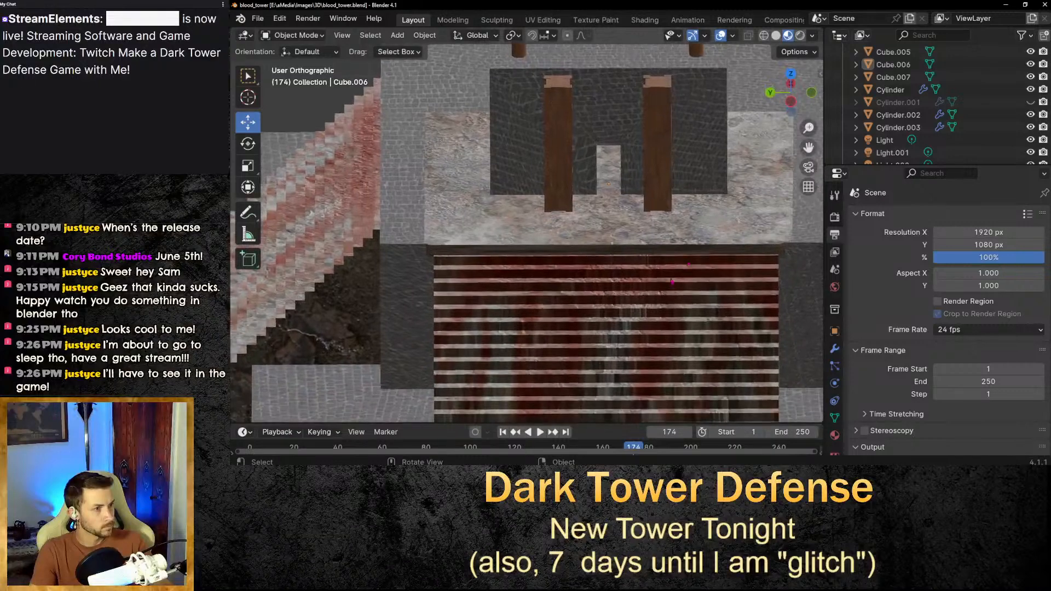
scroll(672, 282, "down", 10)
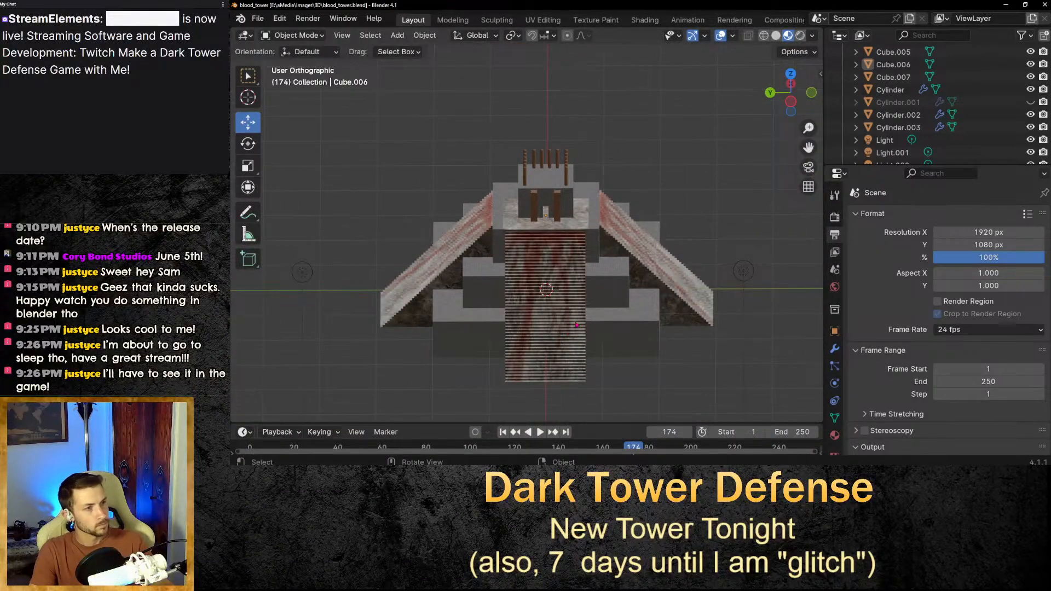
middle_click_drag(712, 170, 698, 208)
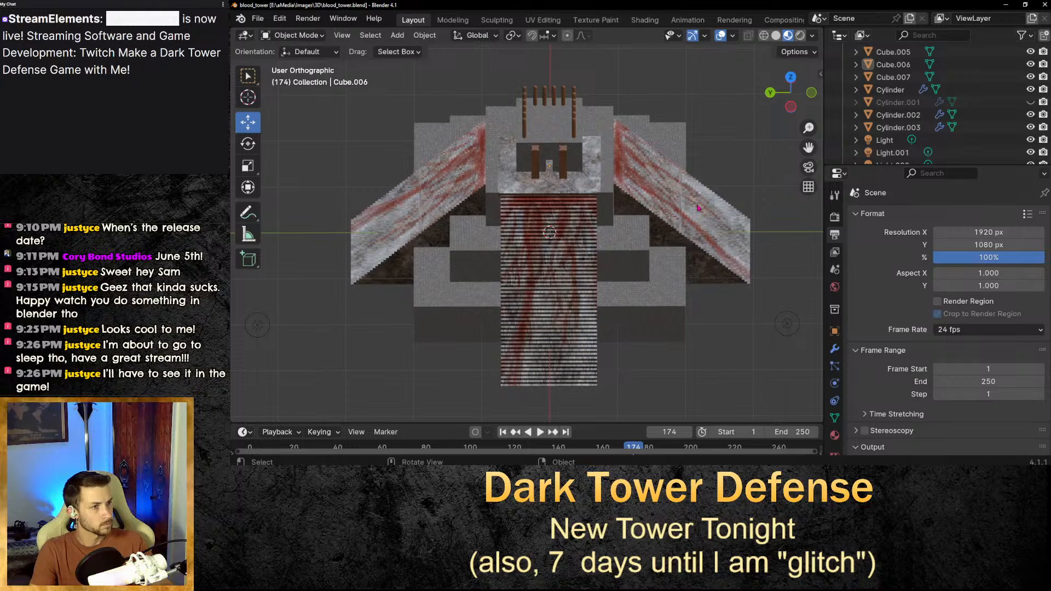
scroll(701, 230, "down", 4)
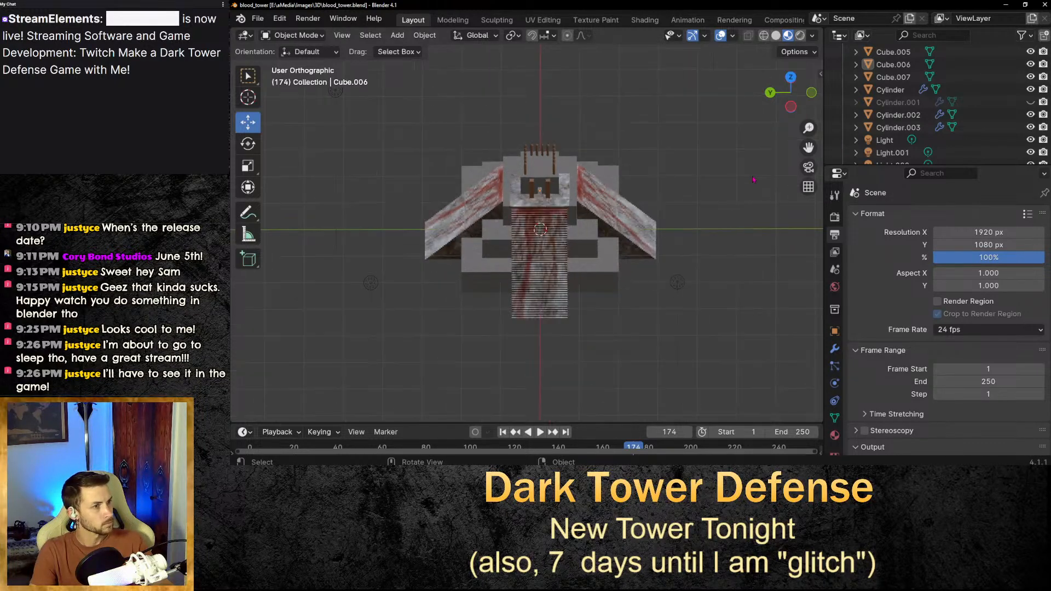
scroll(663, 224, "down", 4)
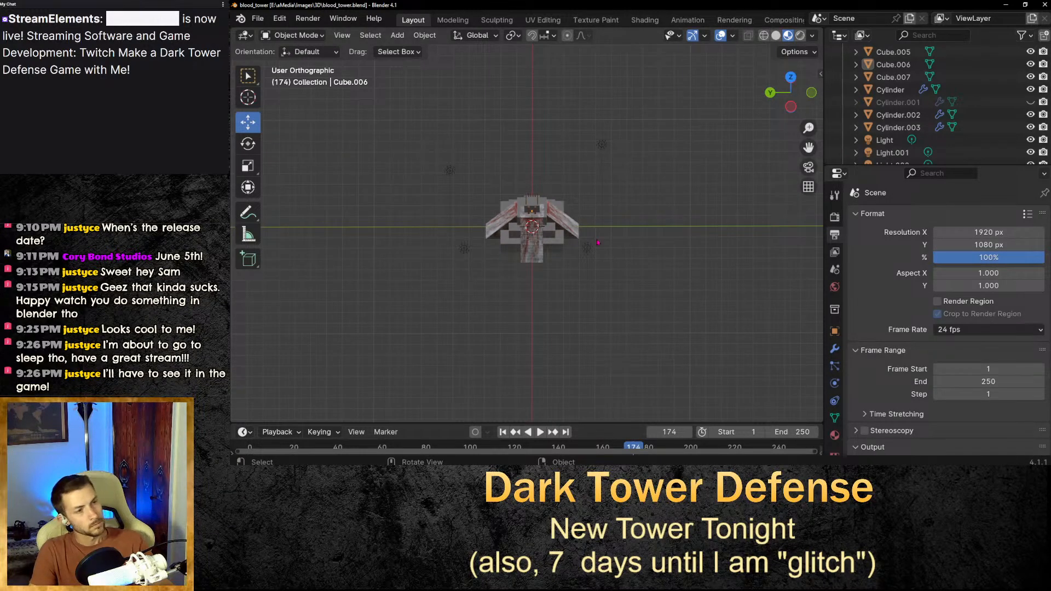
scroll(538, 217, "up", 3)
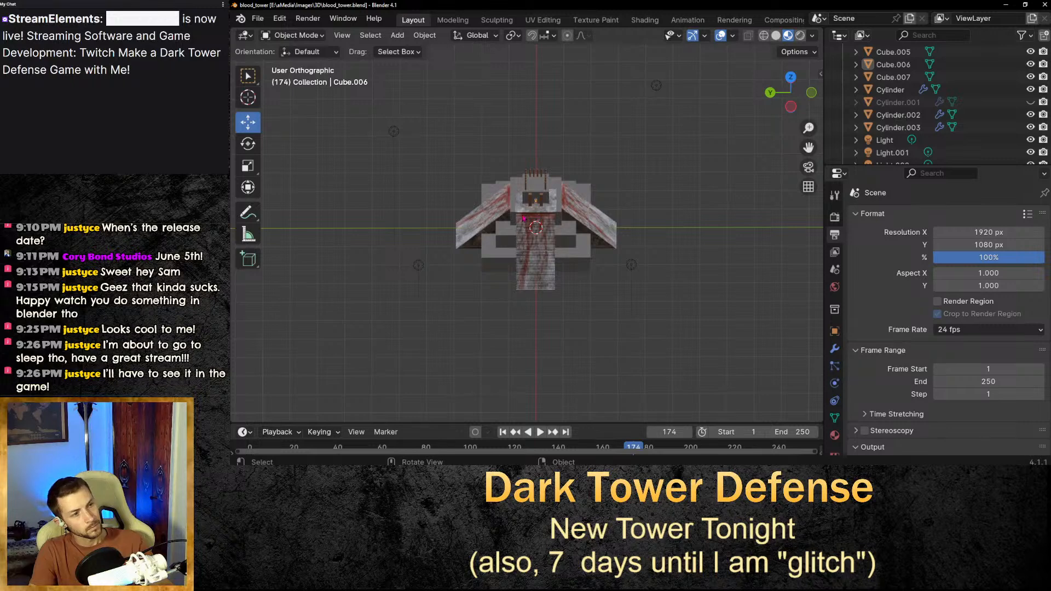
scroll(524, 218, "up", 4)
scroll(524, 219, "up", 3)
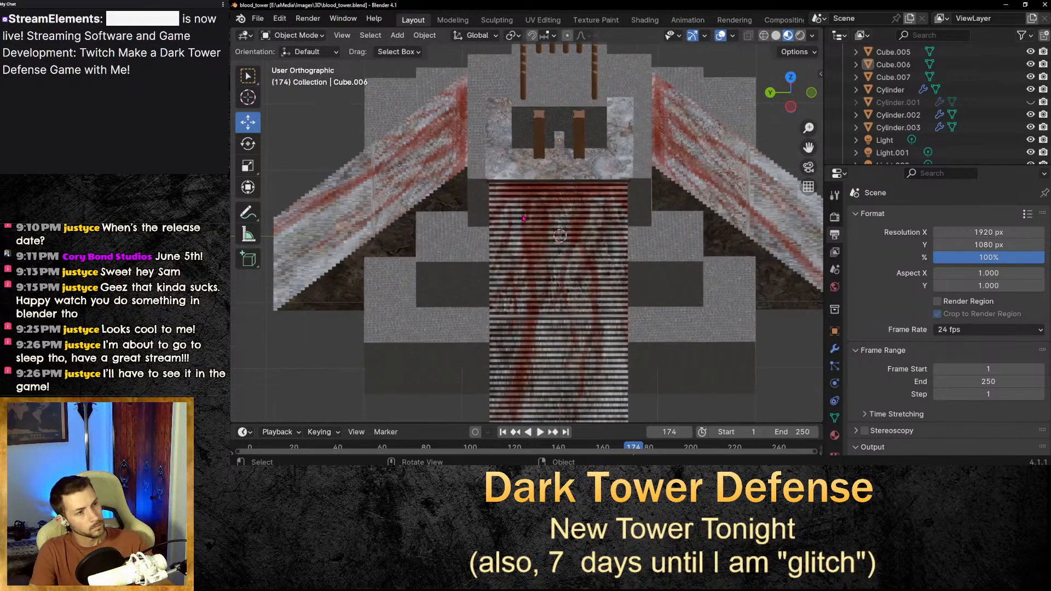
scroll(523, 218, "up", 3)
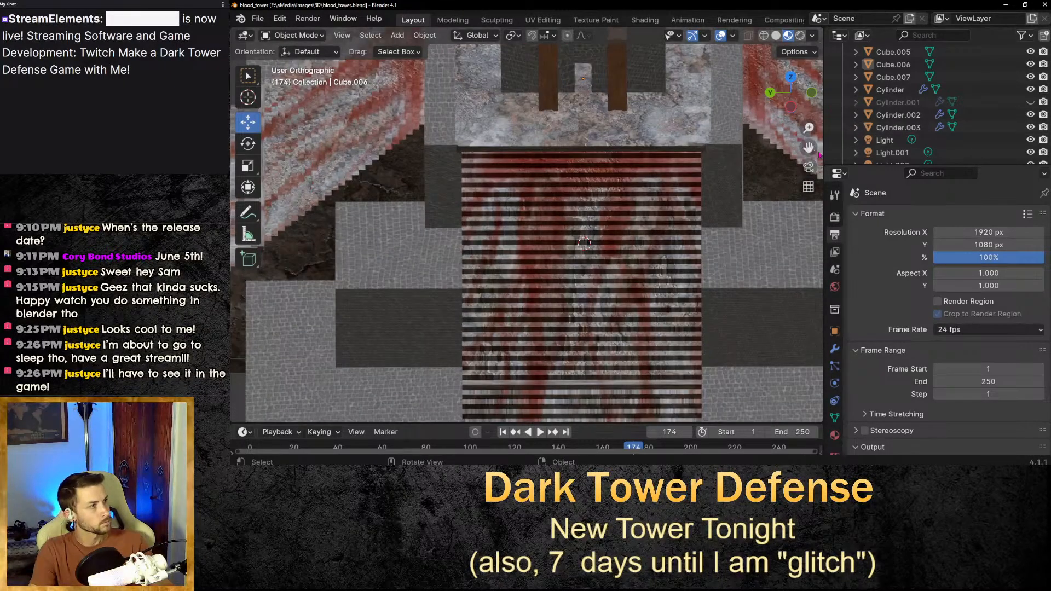
scroll(633, 202, "down", 4)
scroll(633, 202, "down", 5)
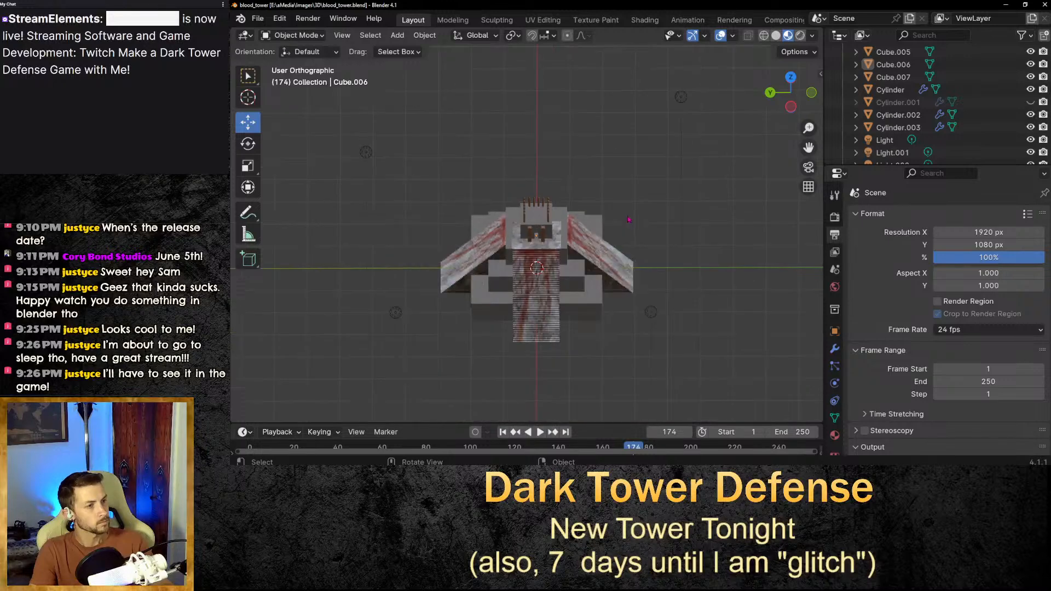
scroll(527, 223, "up", 6)
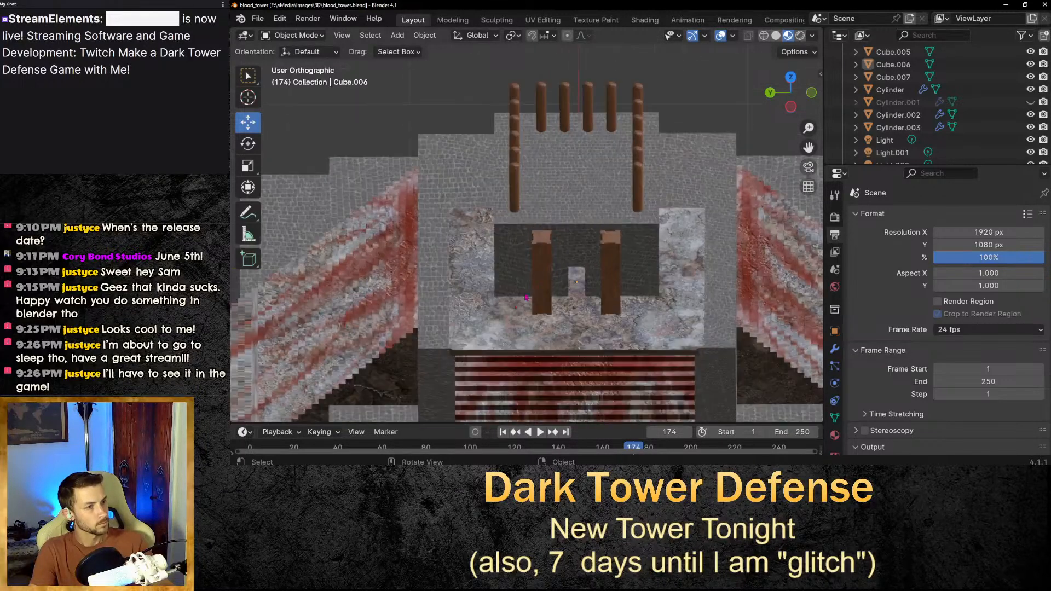
Select and deselect the slab, zoom out, and save the blend file.
left_click(502, 324)
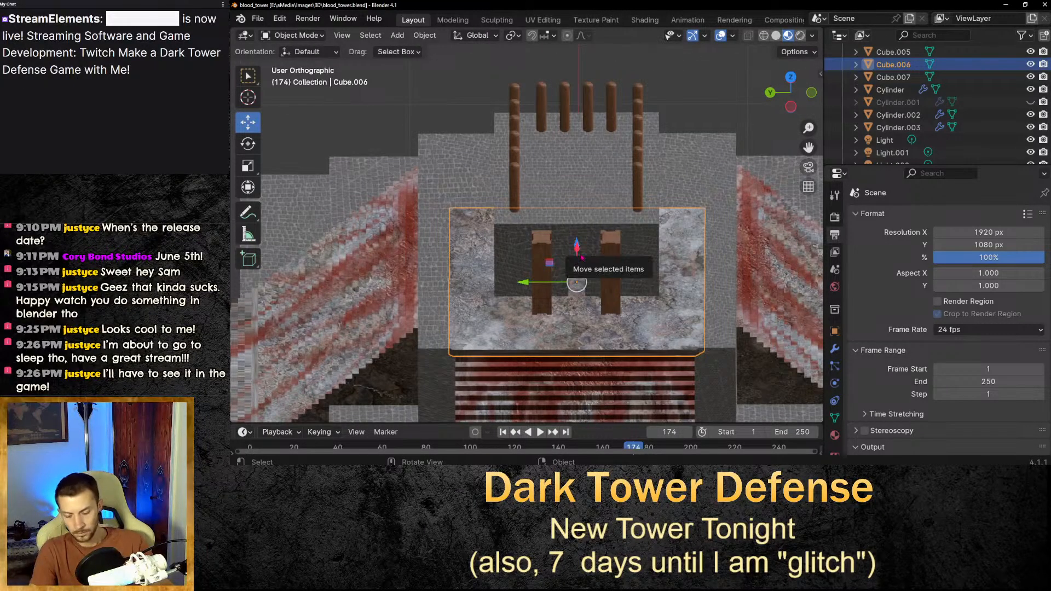
left_click(710, 124)
scroll(710, 126, "down", 7)
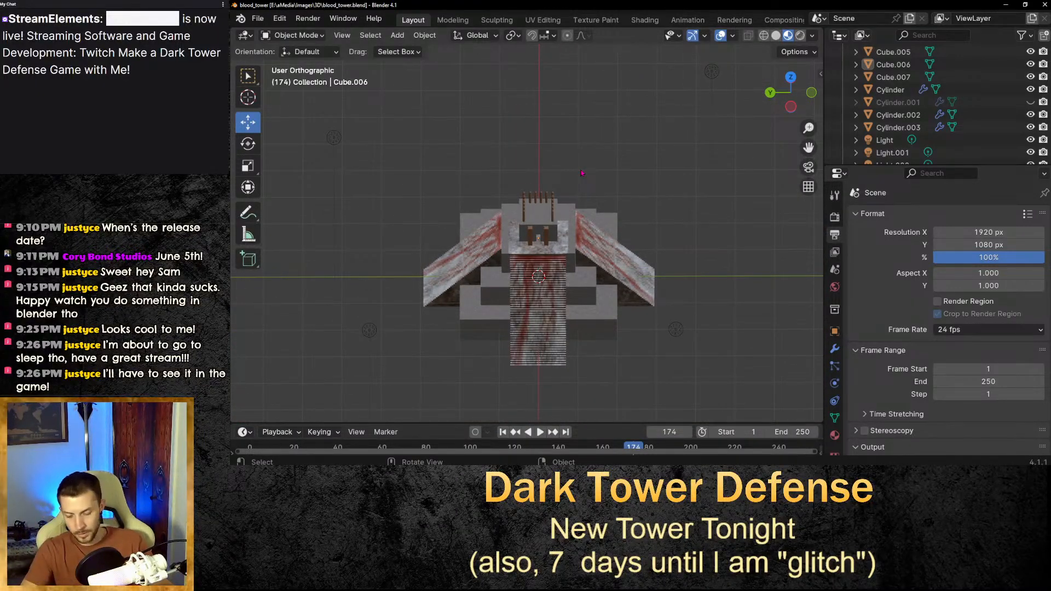
key("ctrl+s")
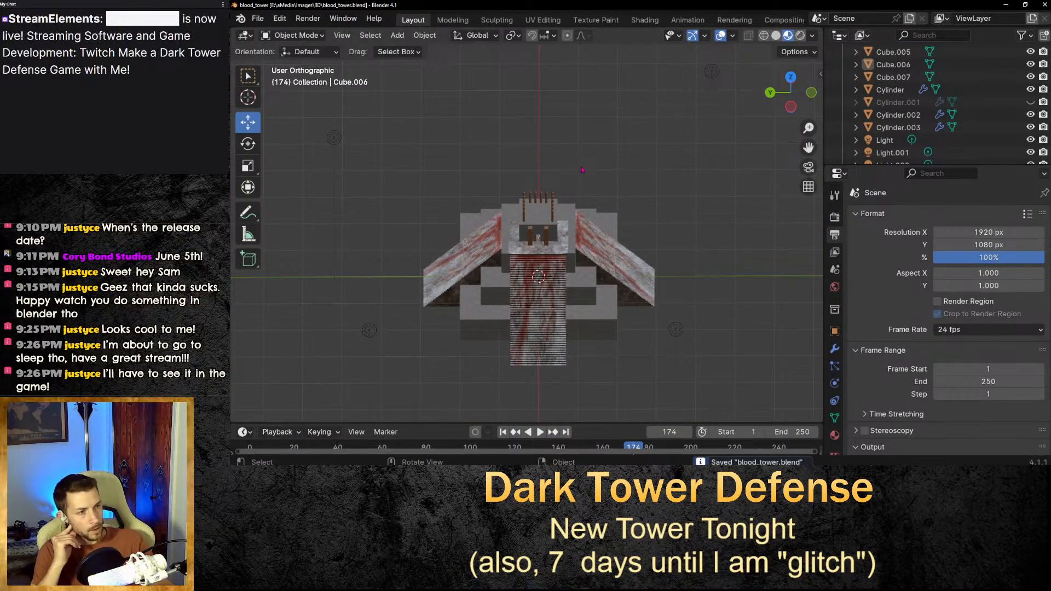